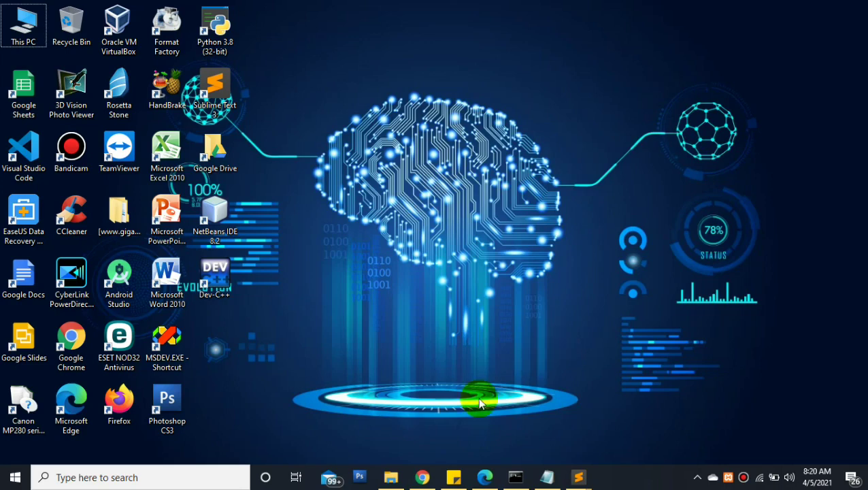
Bring Chrome forward and go to app.eng.uir.ac.id/smpu, the exam monitoring site
{"action": "left_click", "coordinate": [423, 479]}
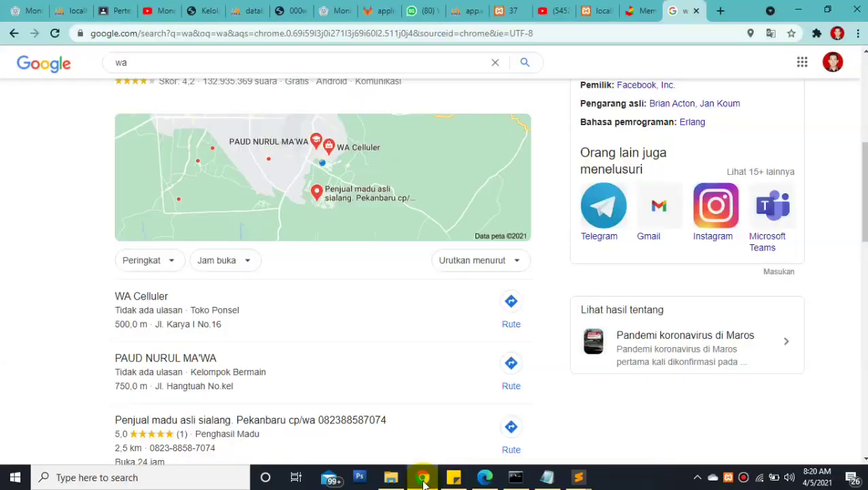
{"action": "left_click", "coordinate": [571, 35]}
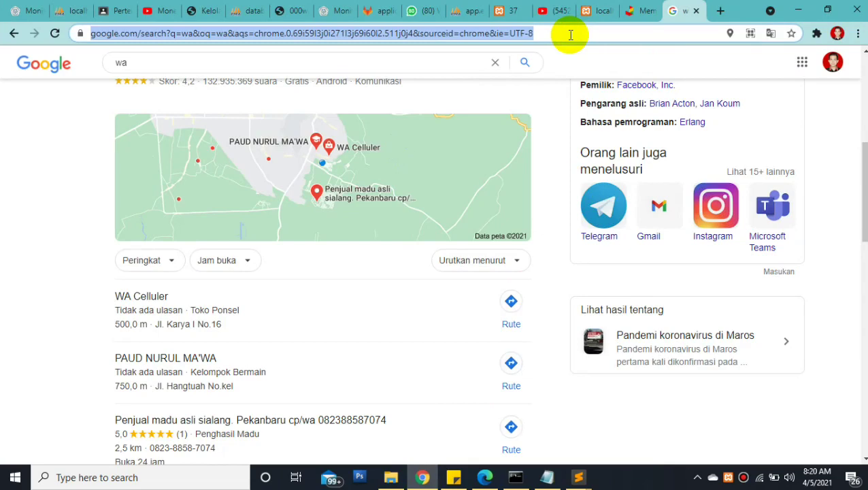
{"action": "type", "text": "app.e"}
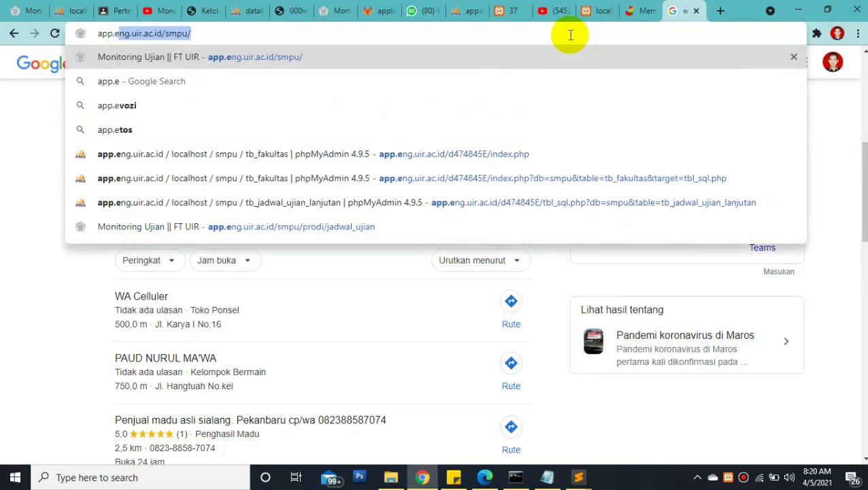
{"action": "type", "text": "ng.uir."}
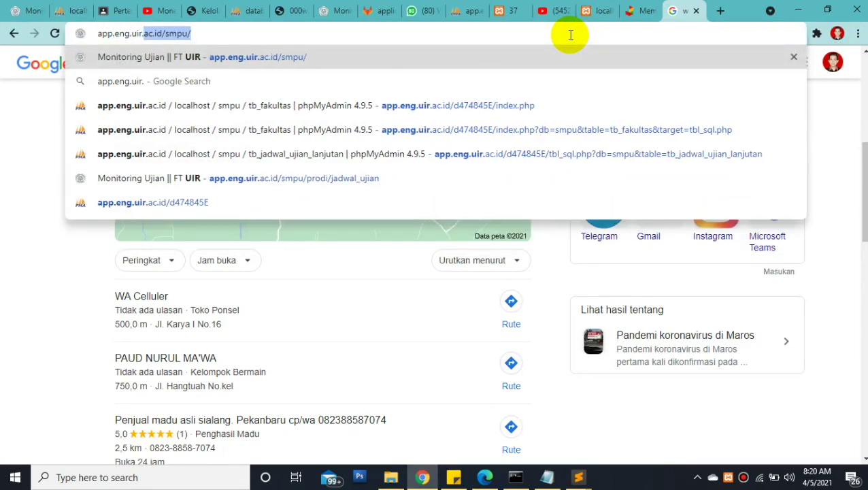
{"action": "type", "text": "ac.id"}
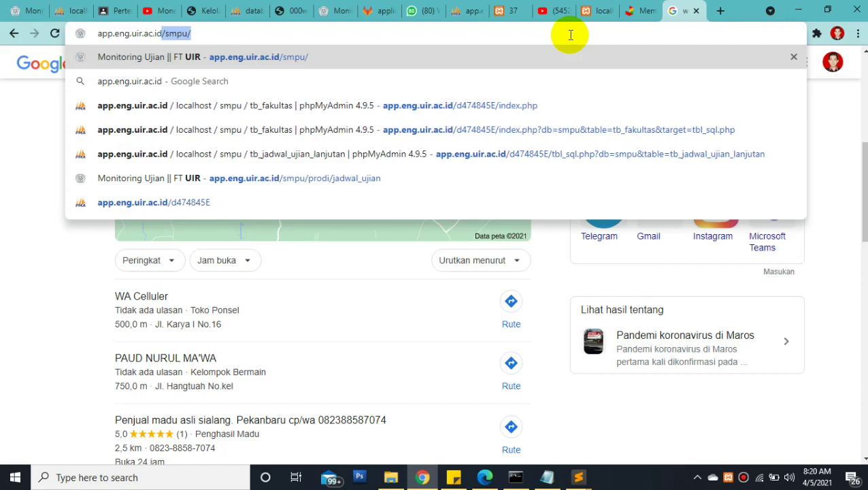
{"action": "type", "text": "d/smpu"}
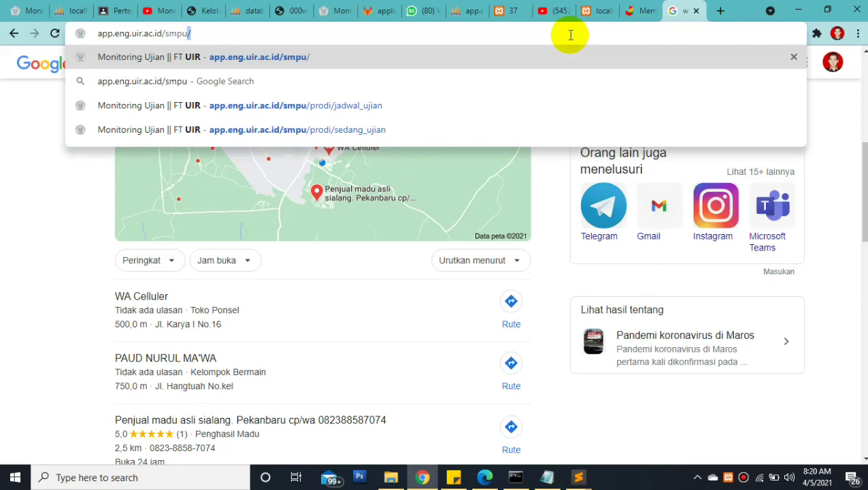
{"action": "key", "text": "Return"}
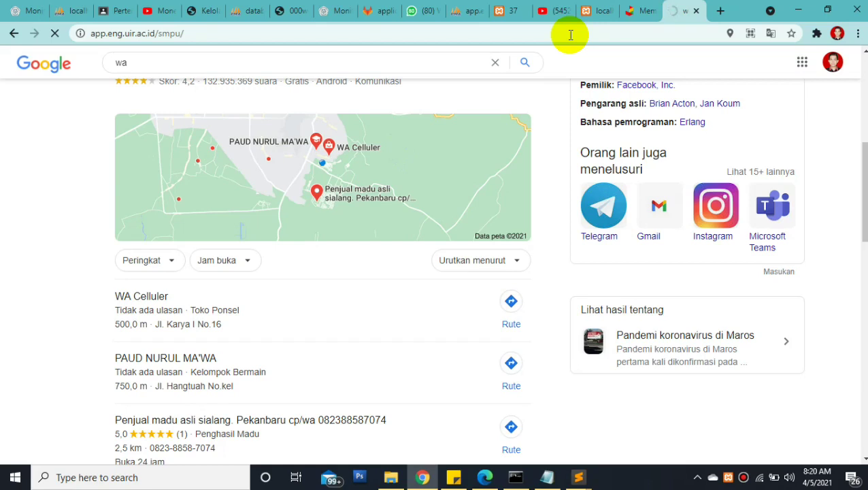
Check the Wi-Fi connection while the Monitoring Ujian page loads
{"action": "left_click", "coordinate": [760, 478]}
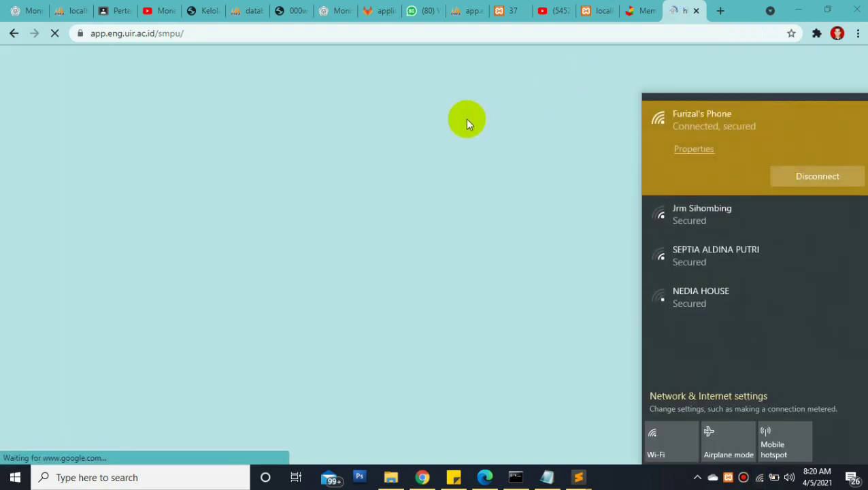
{"action": "left_click", "coordinate": [467, 123]}
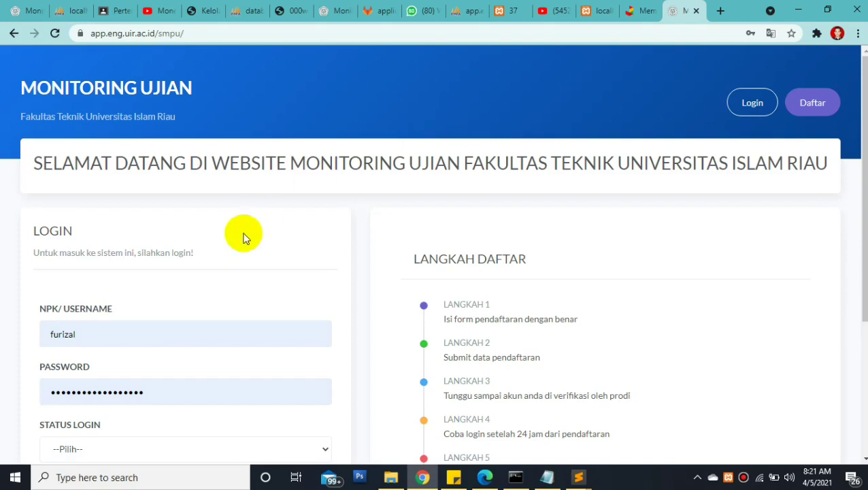
Replace the prefilled NPK/USERNAME with the faculty admin's username
{"action": "double_click", "coordinate": [109, 332]}
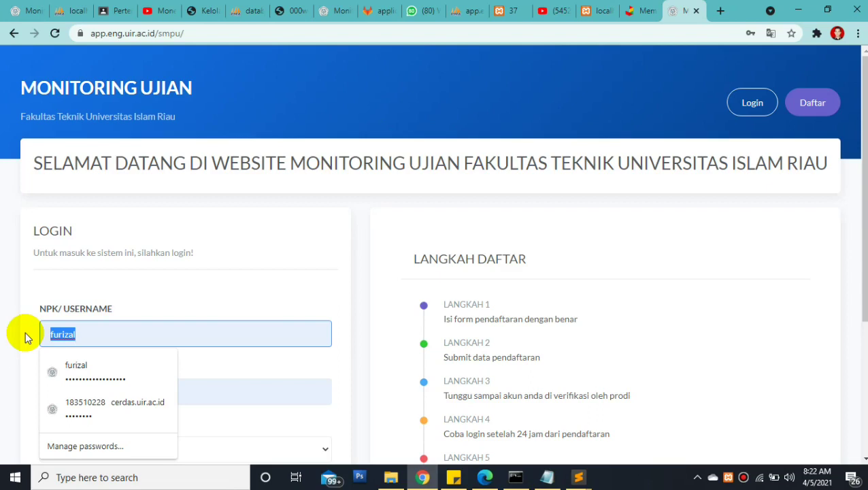
{"action": "key", "text": "BackSpace"}
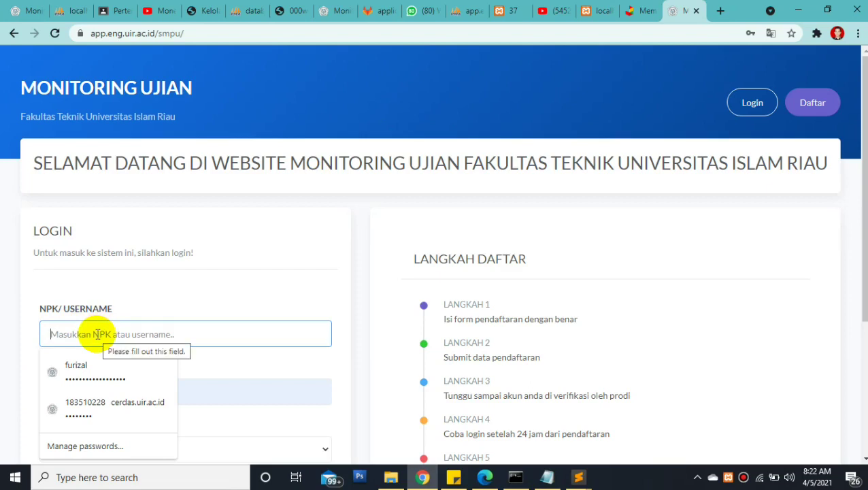
{"action": "type", "text": "superadmin"}
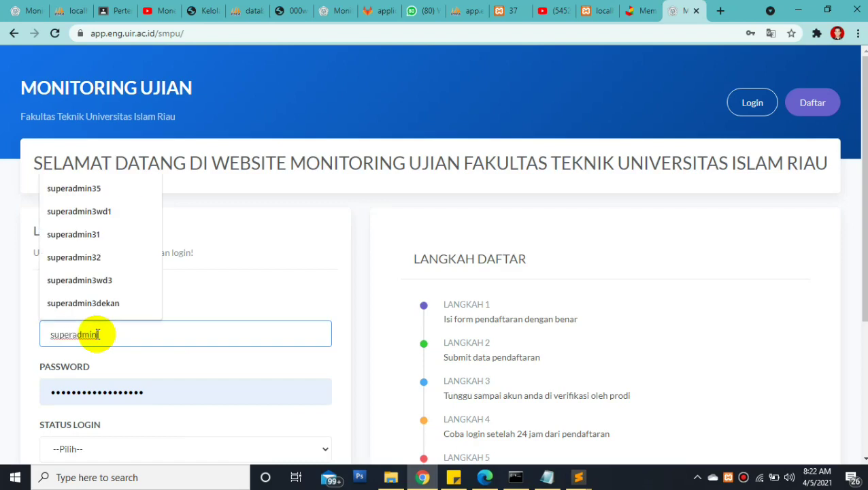
{"action": "type", "text": "3w"}
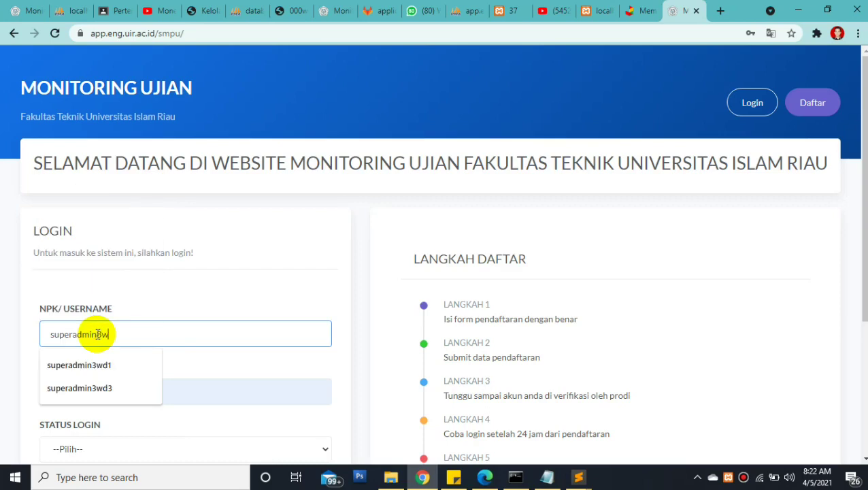
{"action": "type", "text": "d1"}
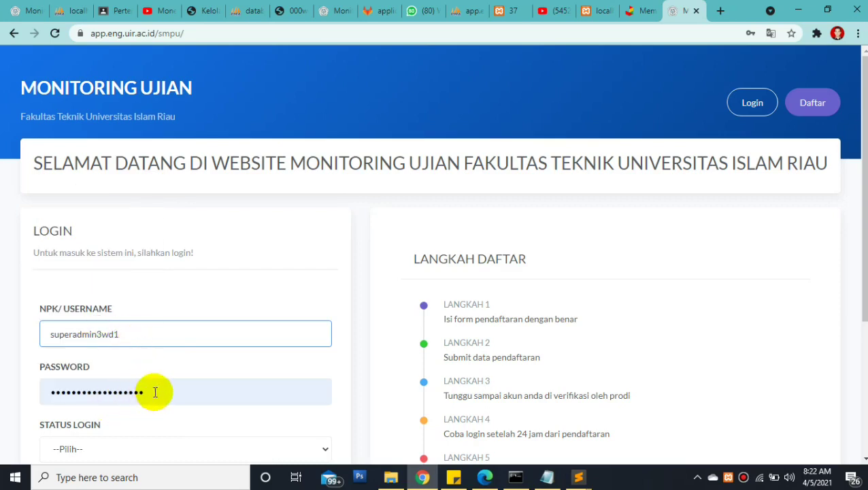
Enter the admin password and set Status Login to Fakultas
{"action": "double_click", "coordinate": [155, 391]}
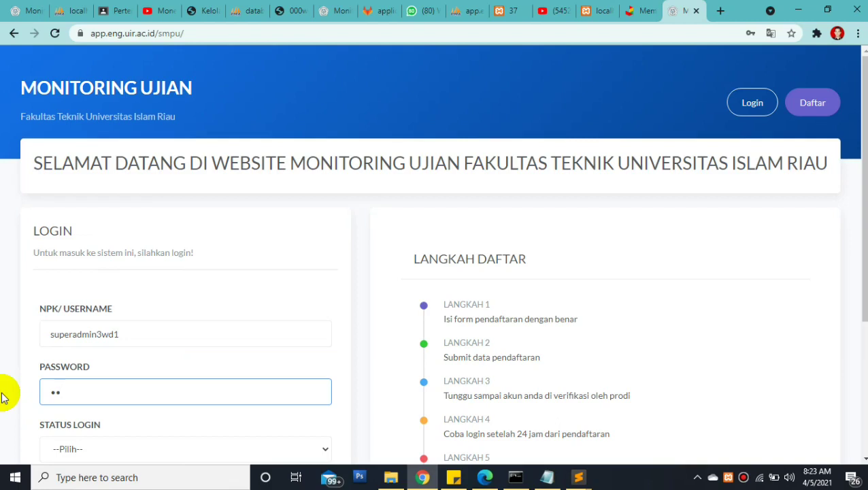
{"action": "key", "text": "Tab"}
{"action": "key", "text": "alt+Down"}
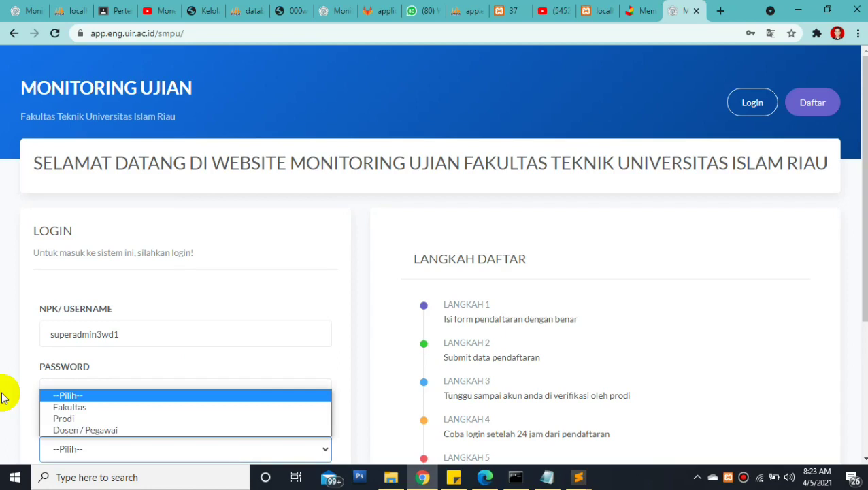
{"action": "key", "text": "Down"}
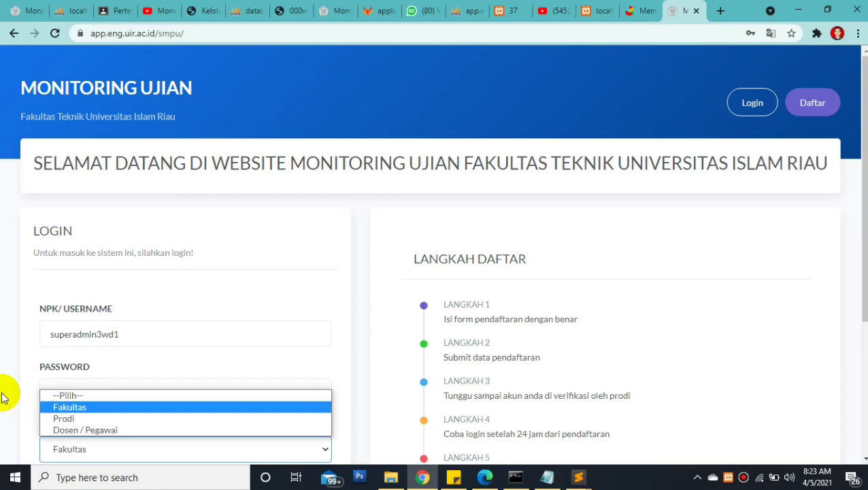
{"action": "key", "text": "Return"}
{"action": "scroll", "coordinate": [48, 400], "scroll_direction": "down", "scroll_amount": 3}
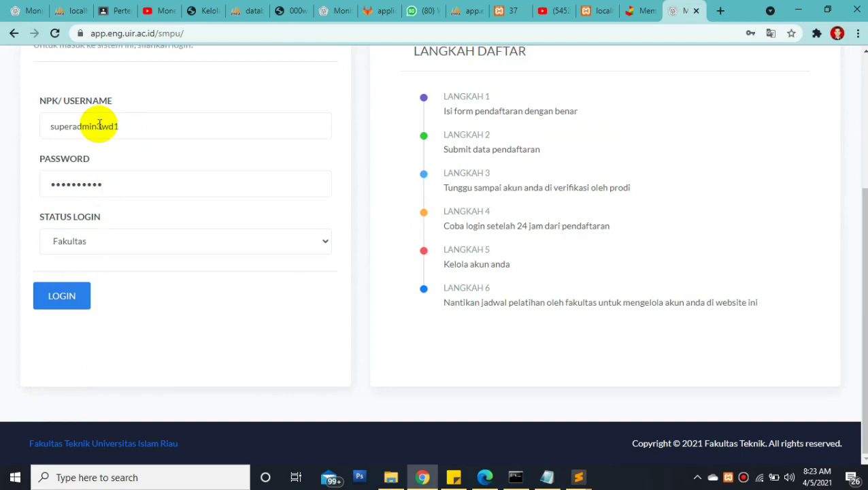
Log in as the Fakultas admin and go to Atur Admin from the dashboard sidebar
{"action": "left_click", "coordinate": [72, 302]}
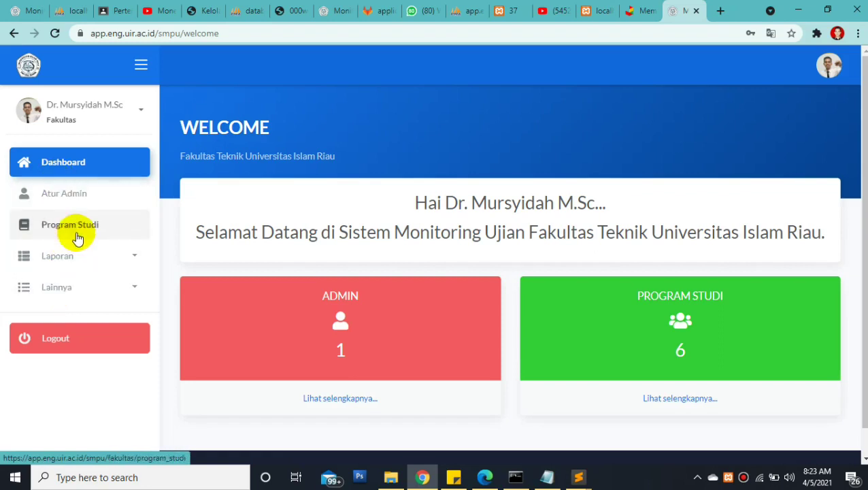
{"action": "left_click", "coordinate": [102, 197]}
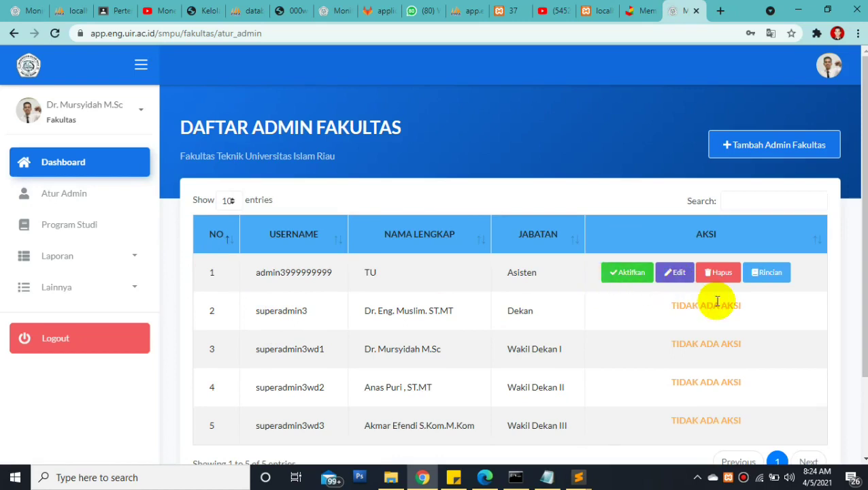
Review the admin table, highlighting row 2's username and name and row 5's Wakil Dekan III position
{"action": "double_click", "coordinate": [256, 310]}
{"action": "left_click_drag", "start_coordinate": [371, 354], "coordinate": [757, 415]}
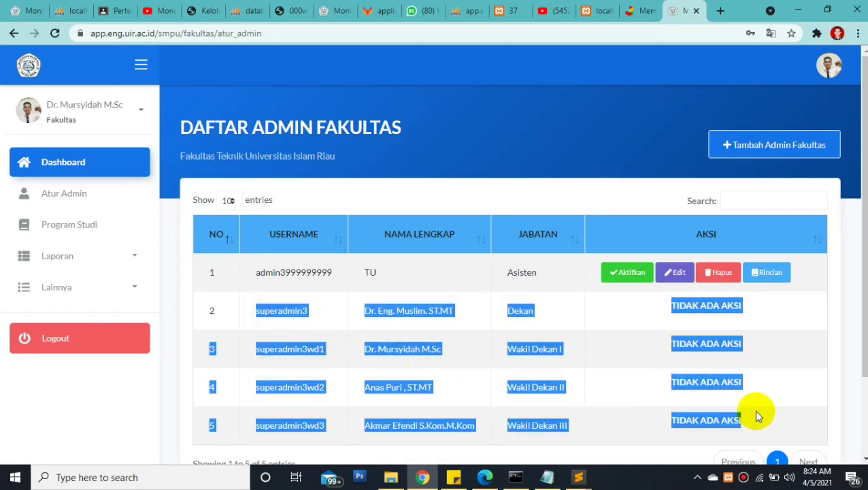
{"action": "left_click_drag", "start_coordinate": [754, 410], "coordinate": [744, 408]}
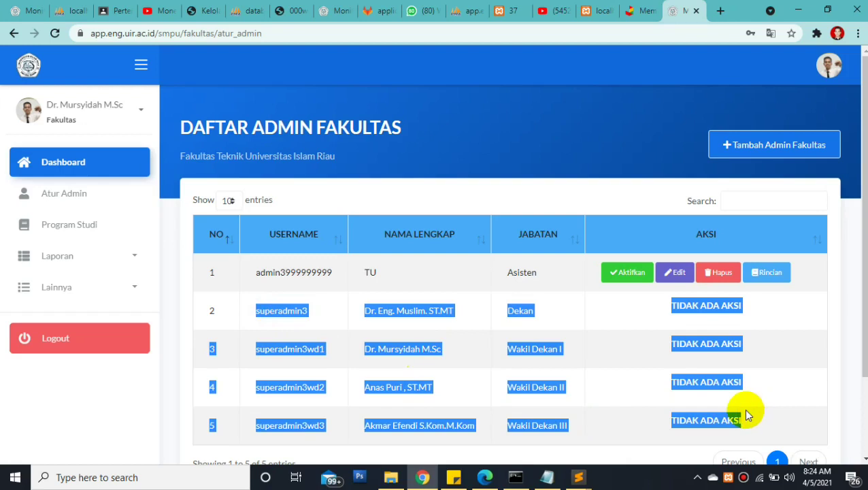
{"action": "left_click", "coordinate": [487, 325]}
{"action": "left_click", "coordinate": [410, 311]}
{"action": "left_click_drag", "start_coordinate": [410, 312], "coordinate": [552, 361]}
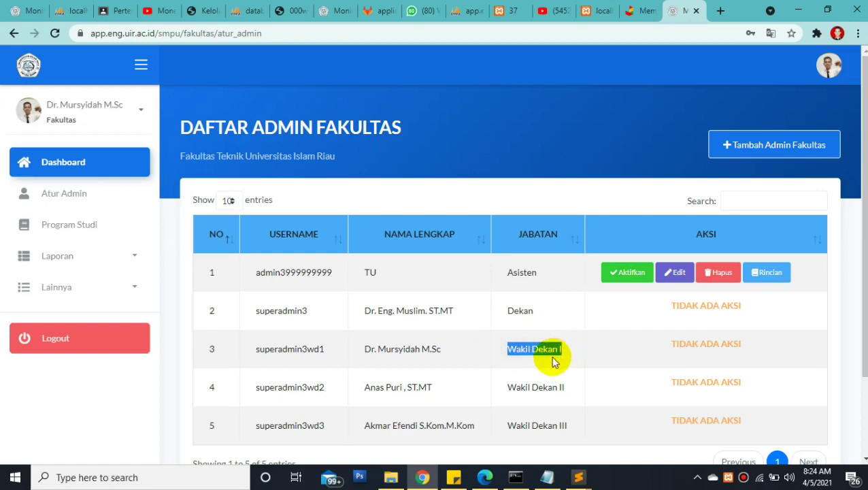
{"action": "left_click", "coordinate": [507, 425]}
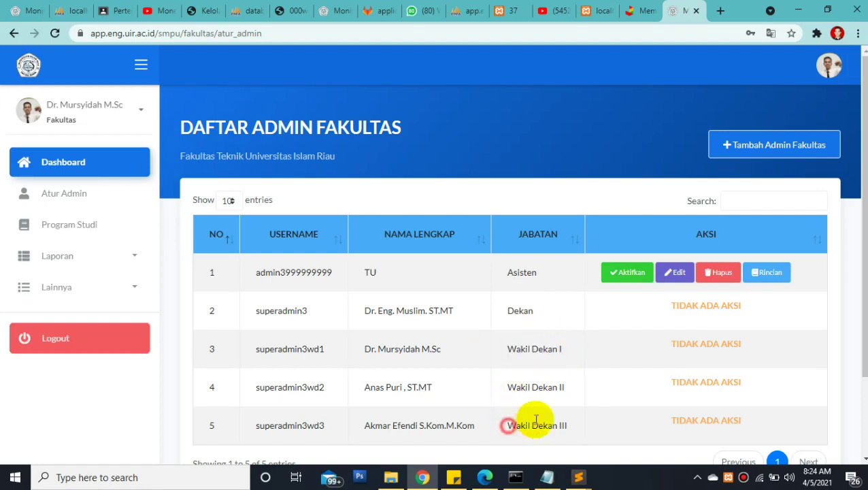
{"action": "left_click_drag", "start_coordinate": [523, 423], "coordinate": [581, 422]}
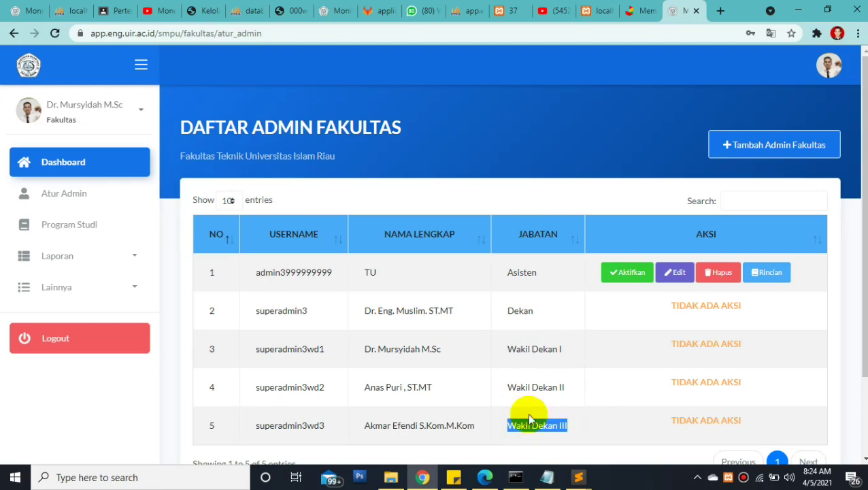
Highlight rows 2–5 and row 1's Asisten position, then bring up Tambah Admin Fakultas
{"action": "left_click_drag", "start_coordinate": [256, 310], "coordinate": [783, 429]}
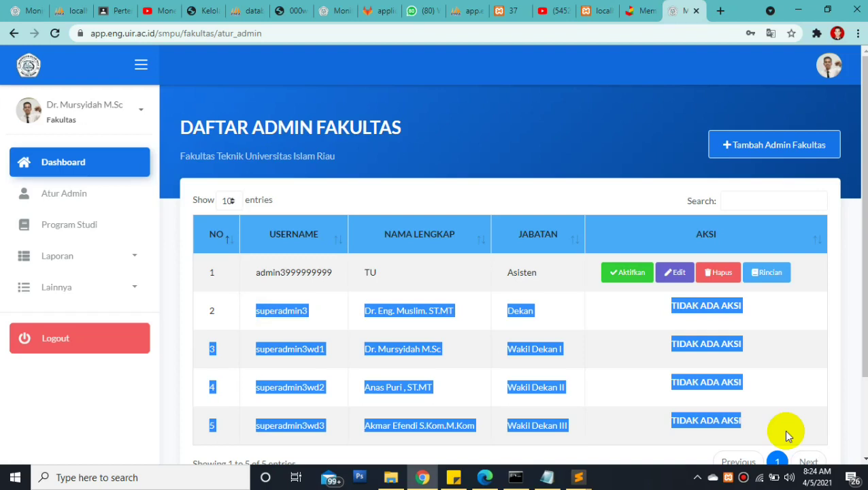
{"action": "left_click", "coordinate": [597, 259]}
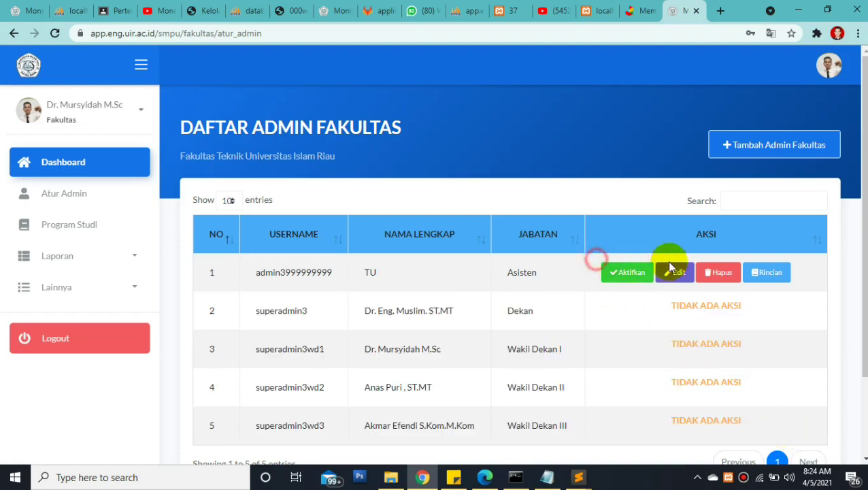
{"action": "left_click", "coordinate": [252, 315]}
{"action": "left_click_drag", "start_coordinate": [270, 315], "coordinate": [570, 432]}
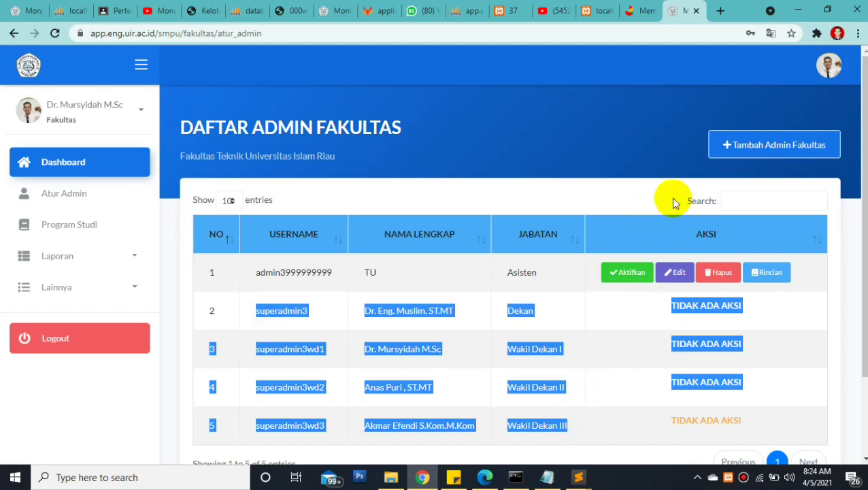
{"action": "left_click", "coordinate": [503, 273]}
{"action": "left_click_drag", "start_coordinate": [504, 274], "coordinate": [566, 269]}
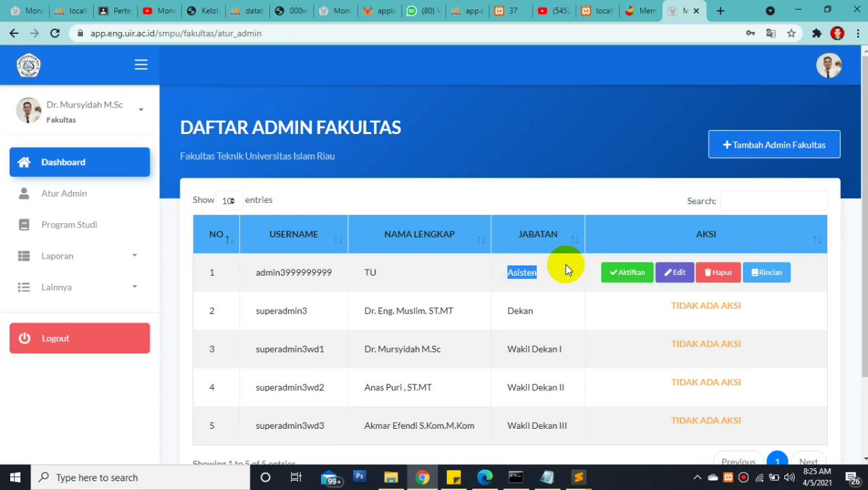
{"action": "left_click", "coordinate": [753, 151]}
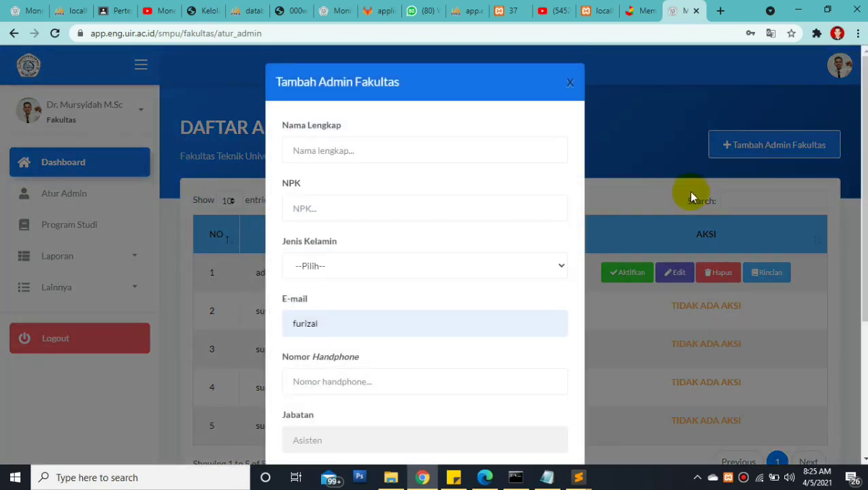
Enter the new admin's full name and NPK, and choose gender Laki-laki
{"action": "left_click", "coordinate": [434, 148]}
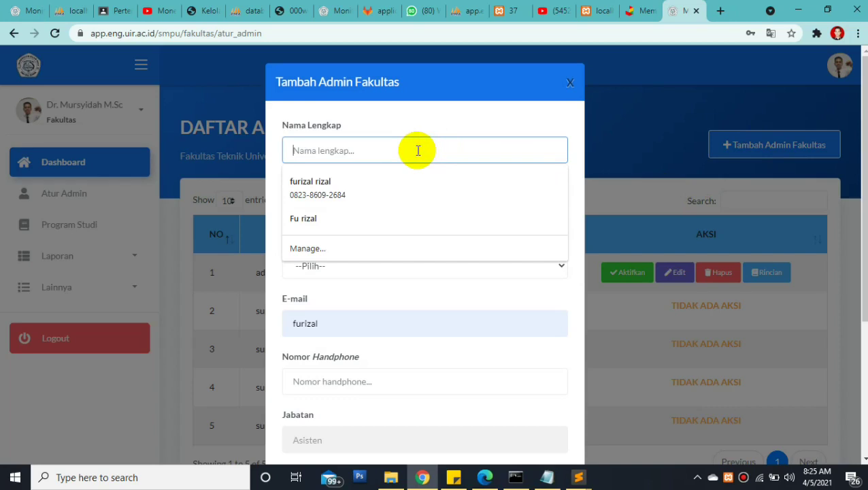
{"action": "type", "text": "A"}
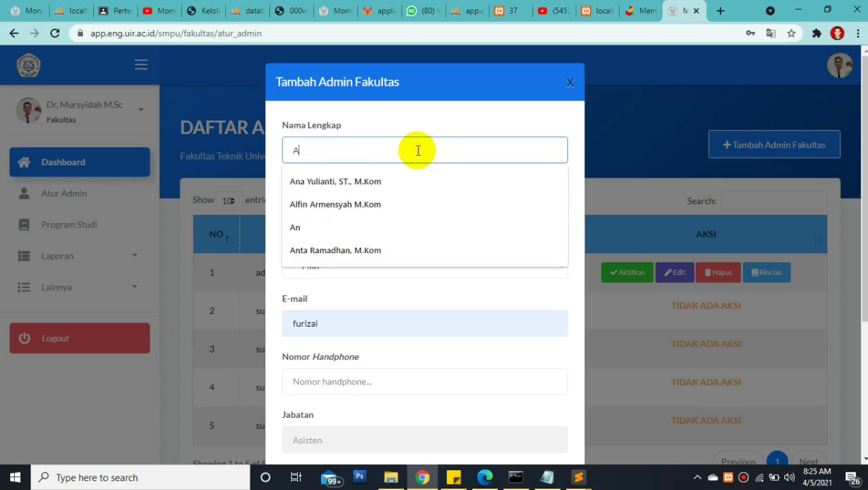
{"action": "key", "text": "BackSpace"}
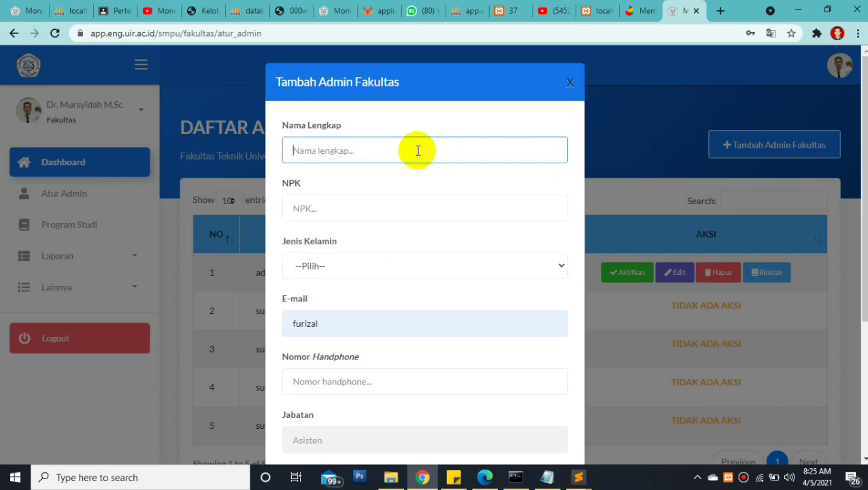
{"action": "type", "text": "F"}
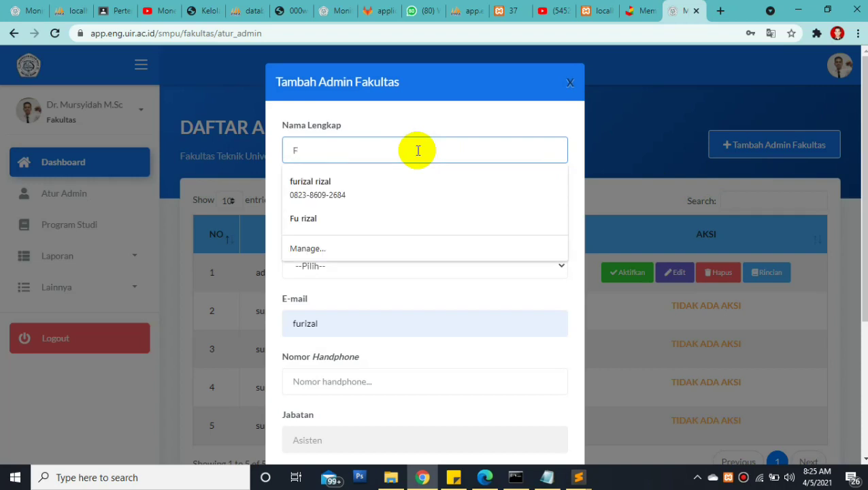
{"action": "type", "text": "urizal"}
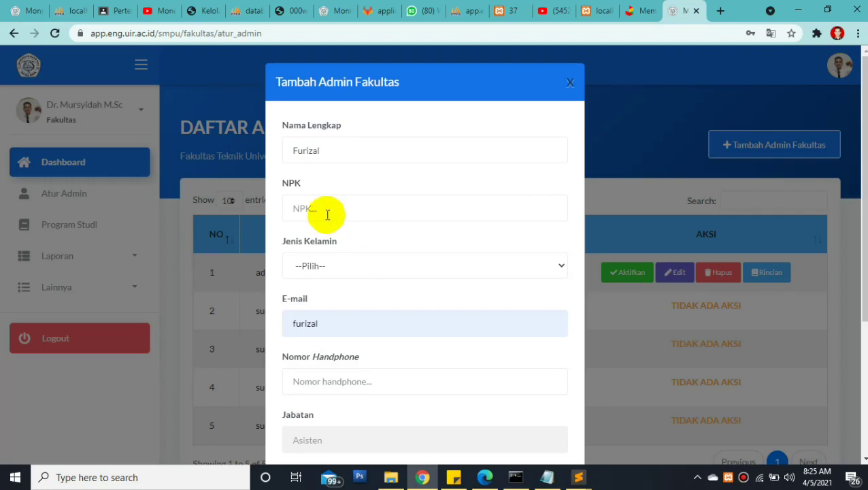
{"action": "left_click", "coordinate": [329, 213]}
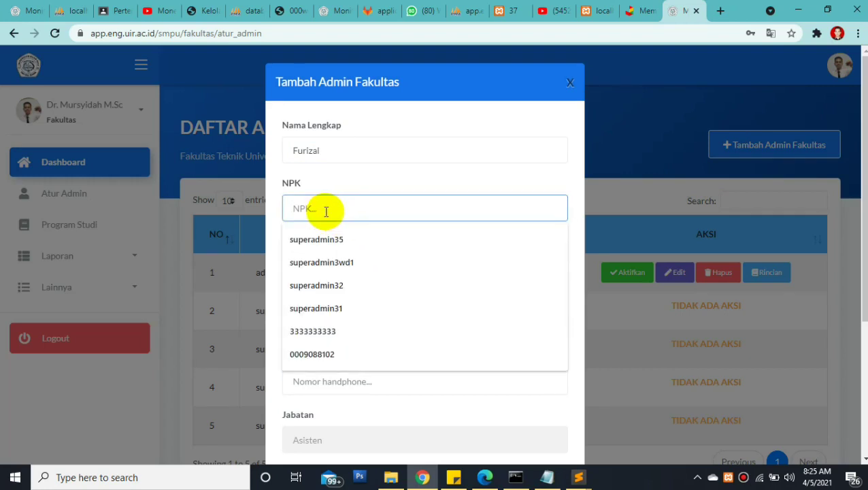
{"action": "type", "text": "777777777"}
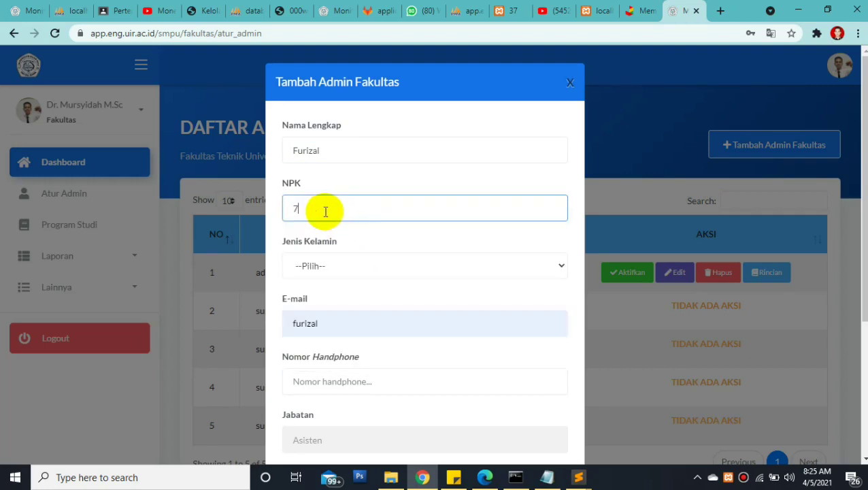
{"action": "left_click", "coordinate": [322, 266]}
{"action": "left_click", "coordinate": [317, 297]}
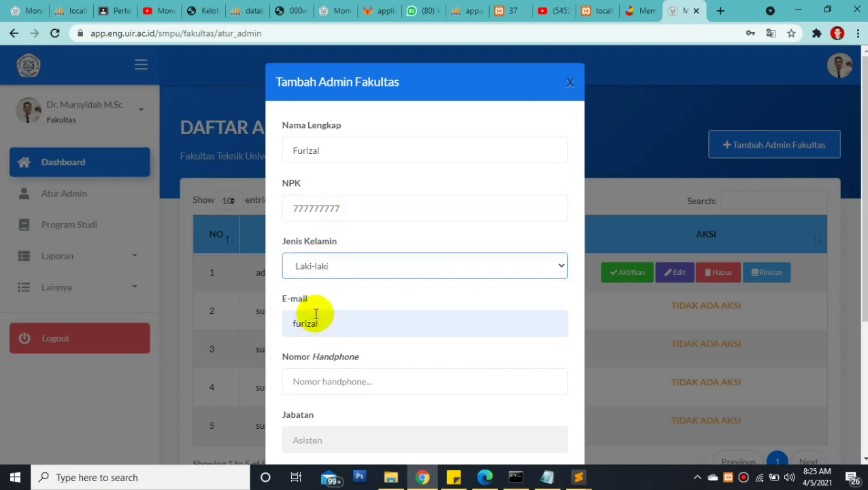
Complete the admin's e-mail address and autofill the phone number; Jabatan stays Asisten
{"action": "left_click", "coordinate": [316, 324]}
{"action": "left_click_drag", "start_coordinate": [334, 324], "coordinate": [291, 322]}
{"action": "left_click", "coordinate": [339, 324]}
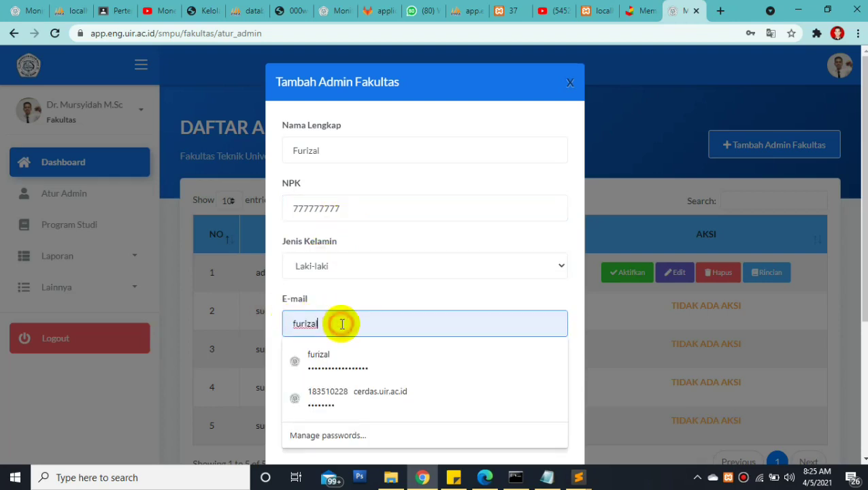
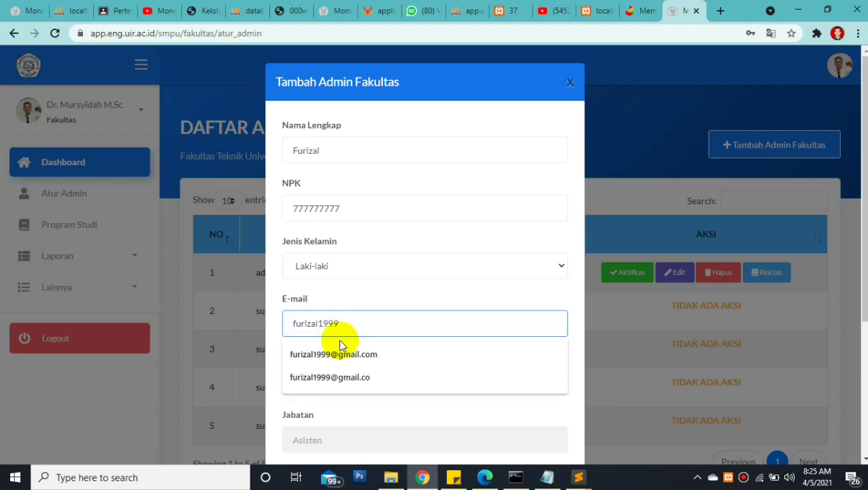
{"action": "left_click", "coordinate": [322, 380]}
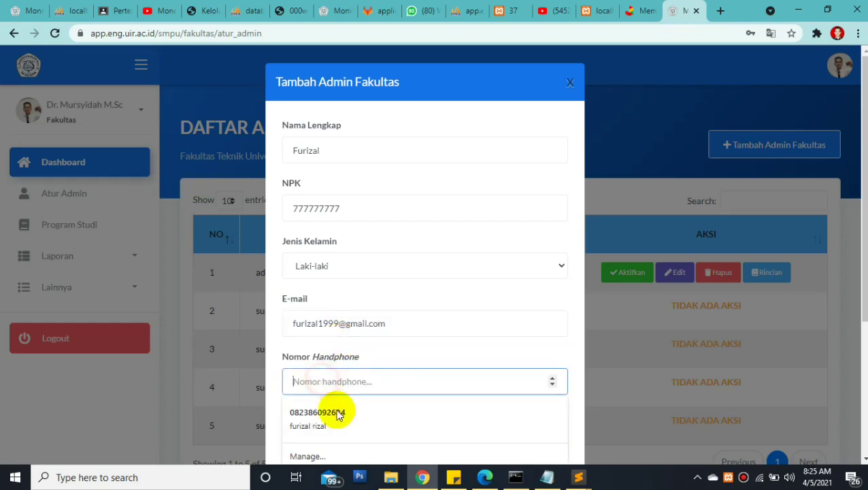
{"action": "left_click", "coordinate": [338, 415]}
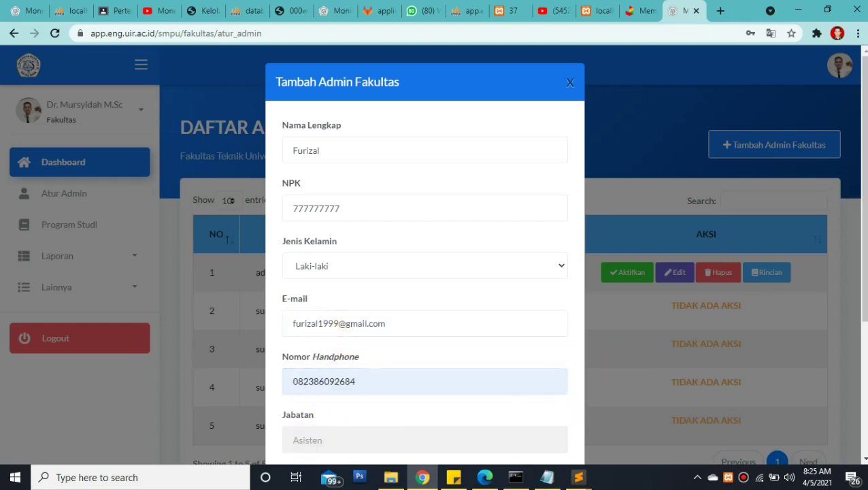
{"action": "scroll", "coordinate": [561, 416], "scroll_direction": "down", "scroll_amount": 2}
{"action": "left_click_drag", "start_coordinate": [286, 350], "coordinate": [329, 349]}
{"action": "left_click", "coordinate": [341, 358]}
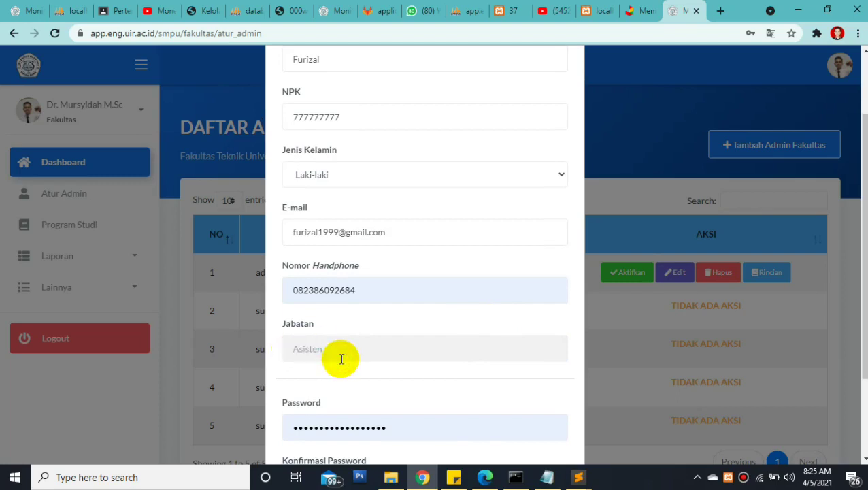
Set matching Password and Konfirmasi Password, then save the new faculty admin
{"action": "double_click", "coordinate": [395, 429]}
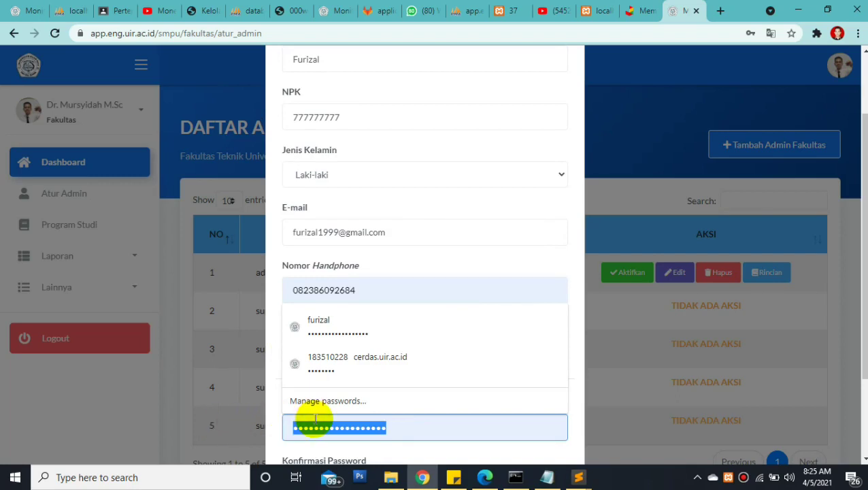
{"action": "type", "text": "••••••••"}
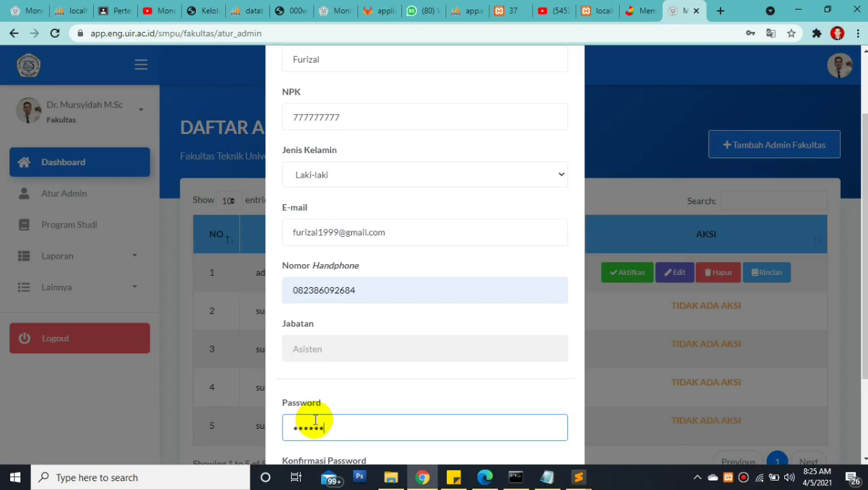
{"action": "type", "text": "•"}
{"action": "key", "text": "BackSpace"}
{"action": "key", "text": "BackSpace"}
{"action": "key", "text": "BackSpace"}
{"action": "key", "text": "BackSpace"}
{"action": "key", "text": "BackSpace"}
{"action": "key", "text": "BackSpace"}
{"action": "key", "text": "BackSpace"}
{"action": "key", "text": "BackSpace"}
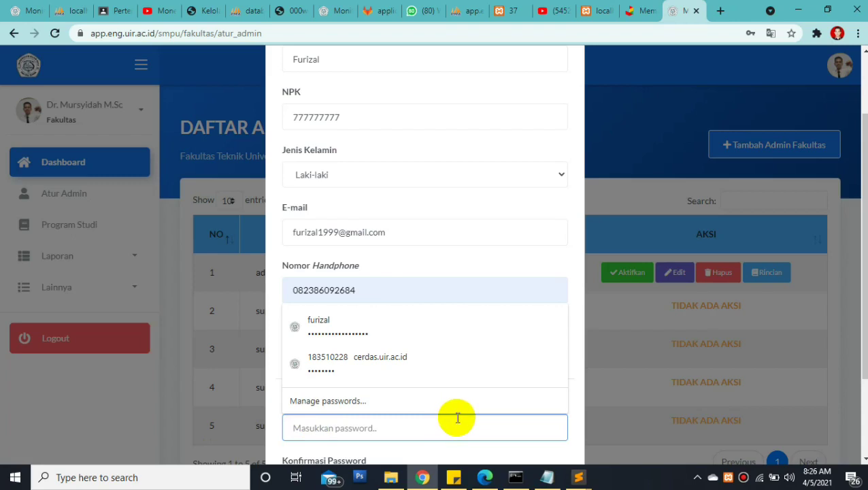
{"action": "type", "text": "•••••••••"}
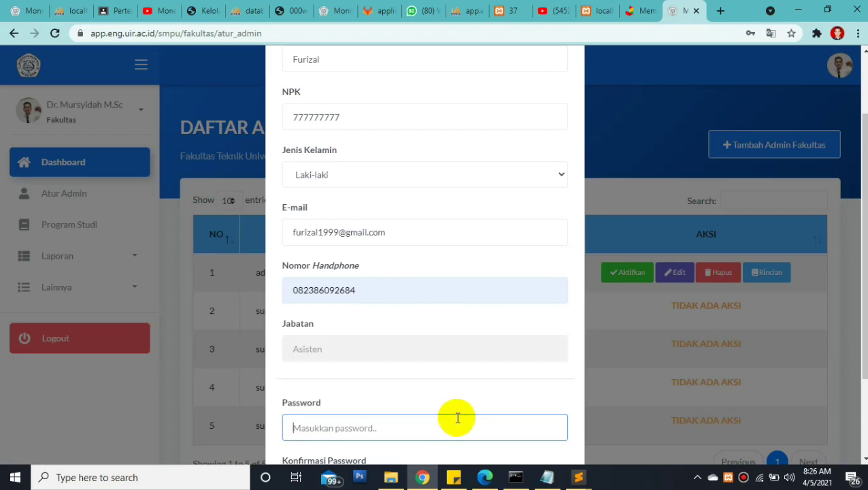
{"action": "type", "text": "•"}
{"action": "key", "text": "Tab"}
{"action": "type", "text": "••••••••••"}
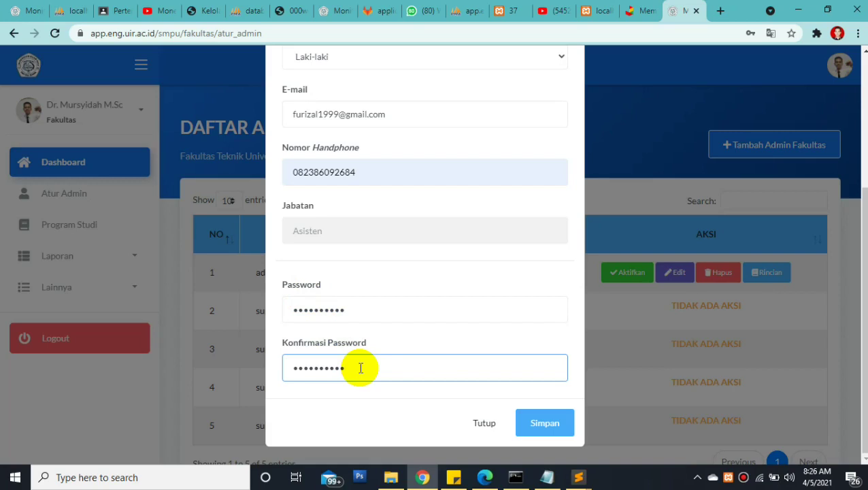
{"action": "left_click", "coordinate": [532, 430]}
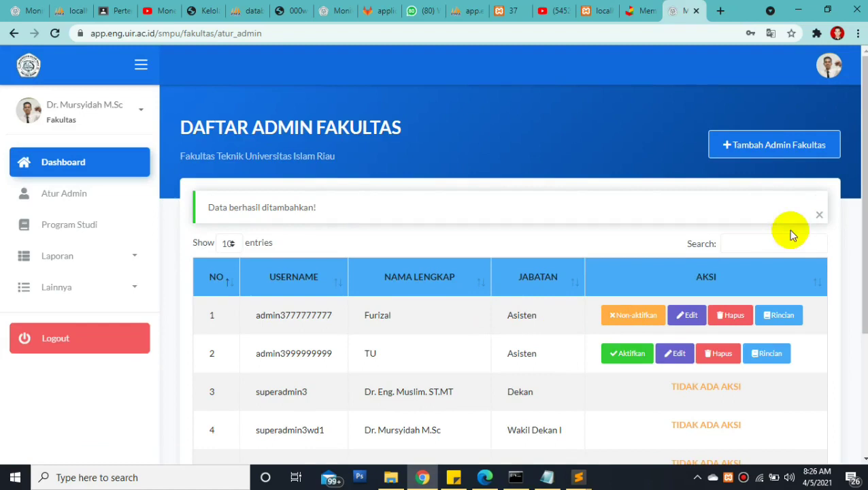
Check the new admin's name heading the list and locate the TU admin row
{"action": "scroll", "coordinate": [789, 233], "scroll_direction": "down", "scroll_amount": 2}
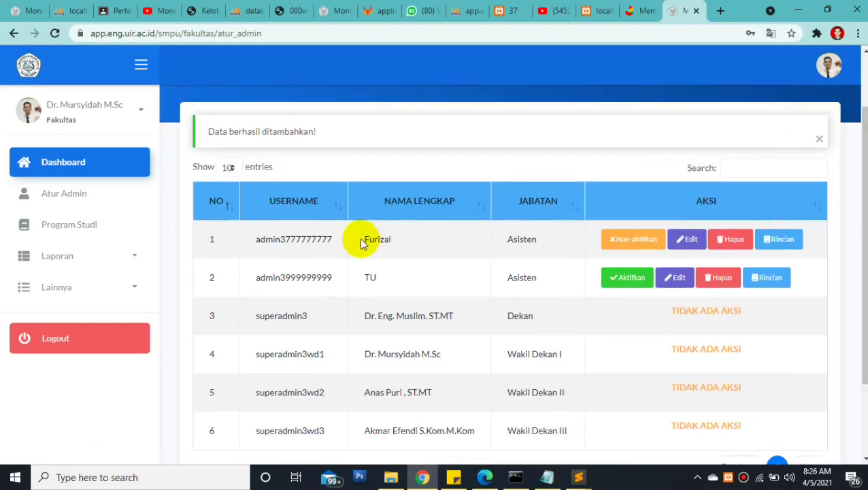
{"action": "left_click_drag", "start_coordinate": [361, 242], "coordinate": [415, 240]}
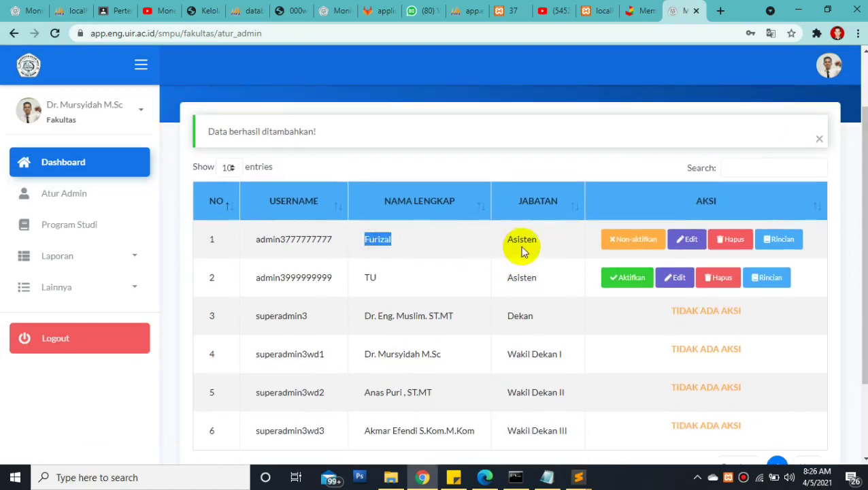
{"action": "left_click", "coordinate": [601, 242]}
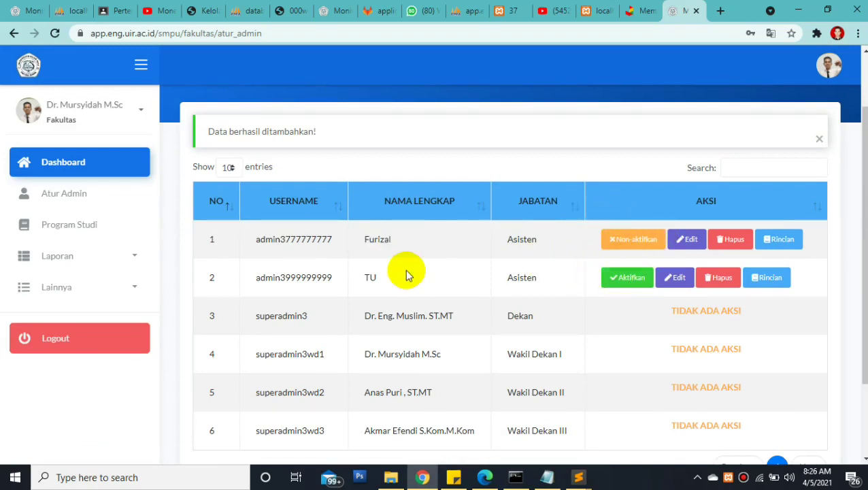
{"action": "left_click_drag", "start_coordinate": [333, 271], "coordinate": [584, 290]}
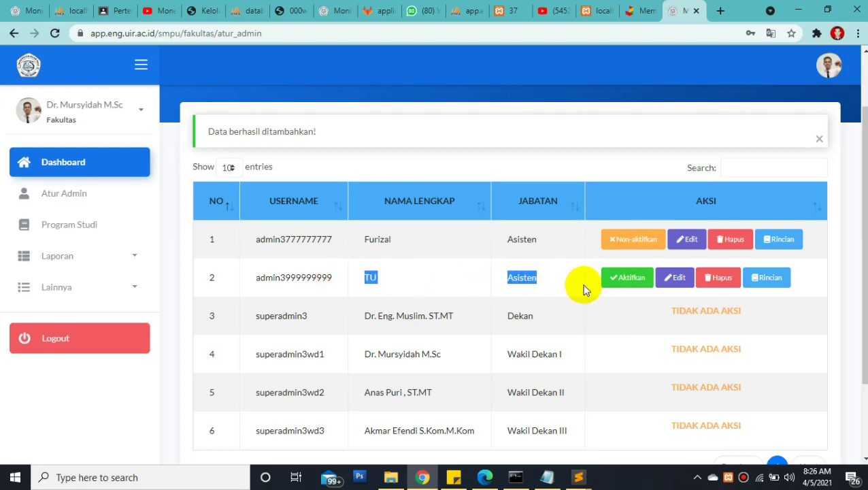
Activate the TU admin and deactivate the new Asisten admin, confirming each with Ya
{"action": "left_click", "coordinate": [626, 279]}
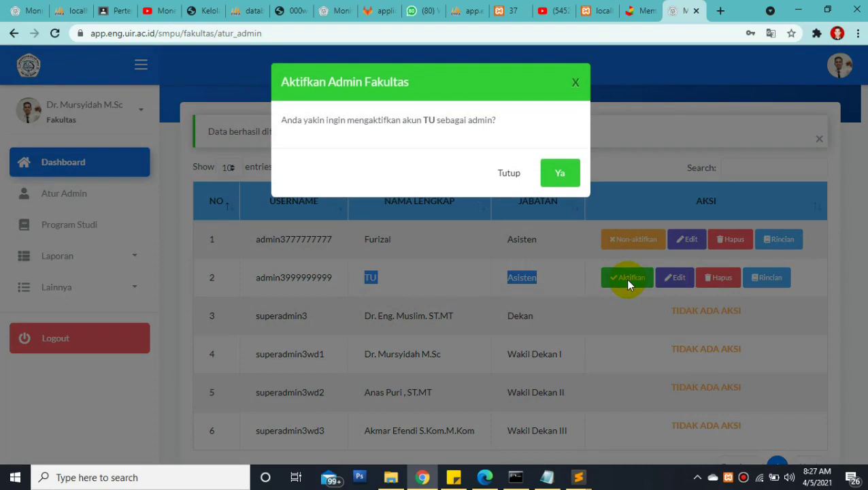
{"action": "left_click", "coordinate": [561, 176]}
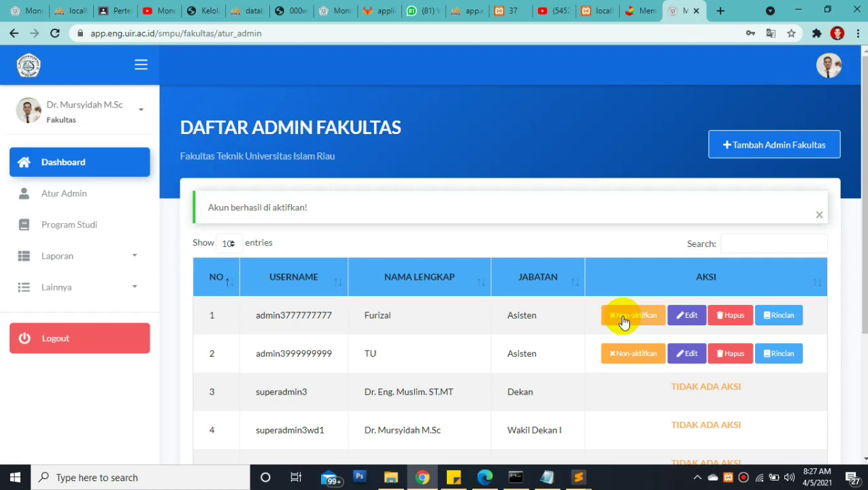
{"action": "left_click", "coordinate": [624, 319]}
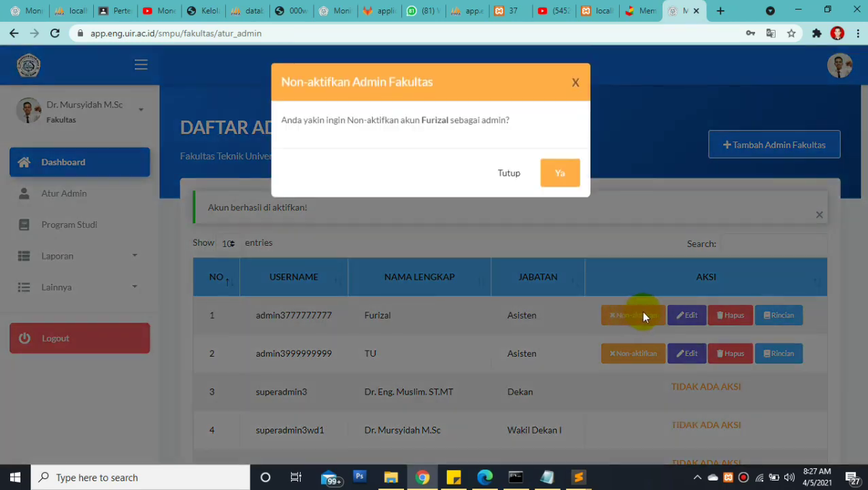
{"action": "left_click", "coordinate": [557, 175]}
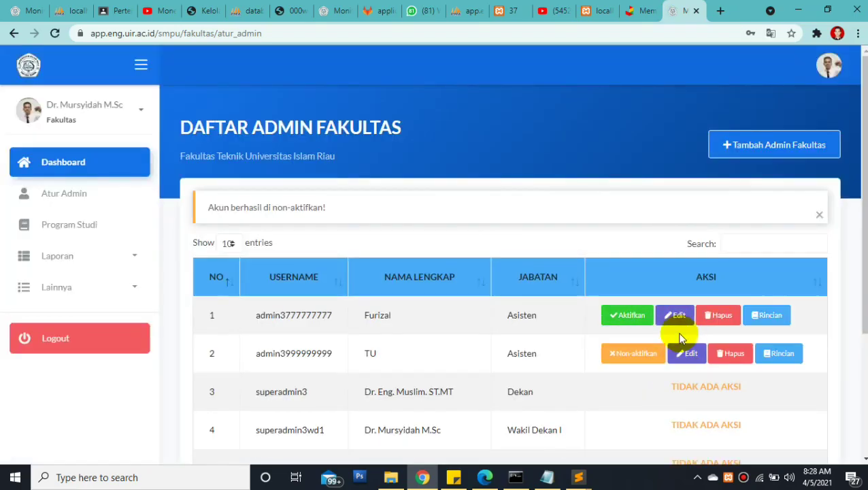
{"action": "left_click", "coordinate": [716, 316]}
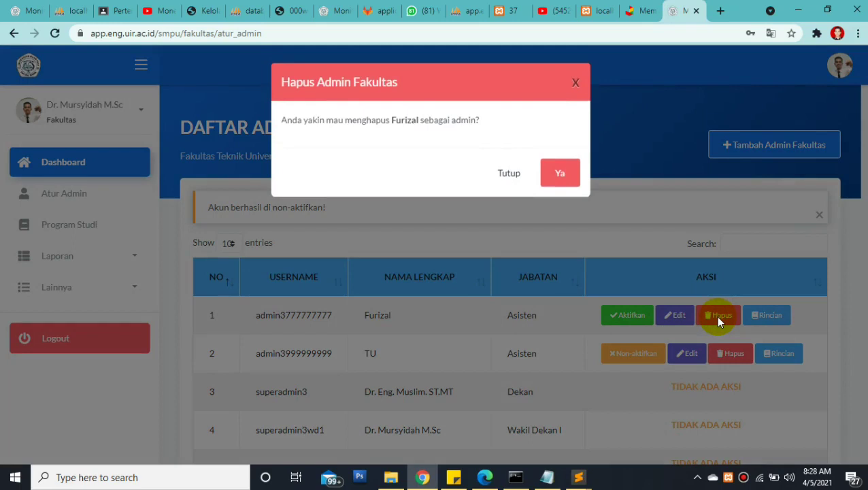
{"action": "left_click", "coordinate": [556, 179]}
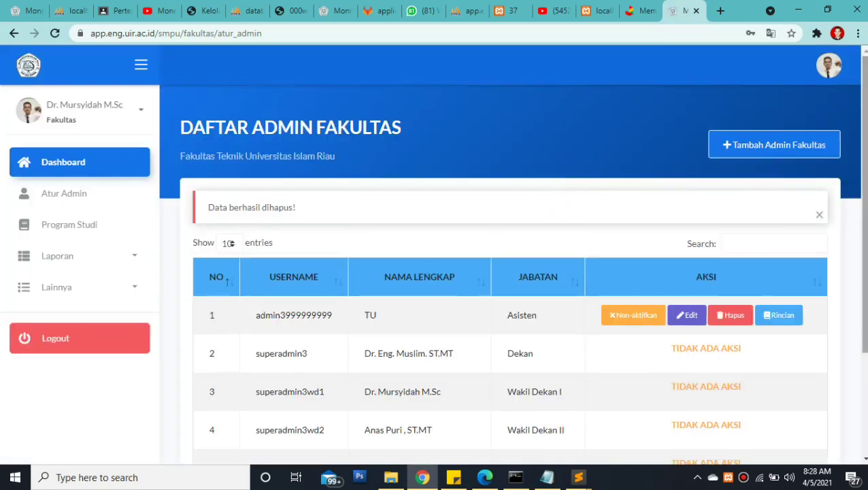
{"action": "scroll", "coordinate": [854, 187], "scroll_direction": "down", "scroll_amount": 2}
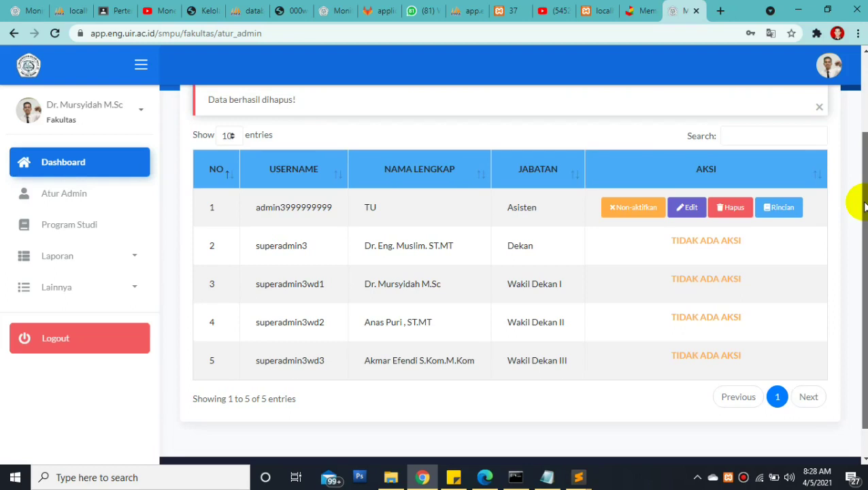
{"action": "scroll", "coordinate": [859, 200], "scroll_direction": "up", "scroll_amount": 1}
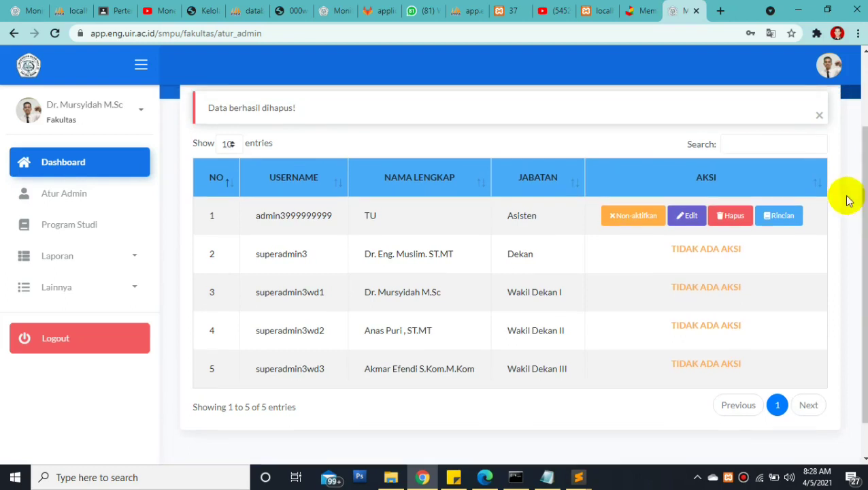
{"action": "left_click", "coordinate": [139, 260]}
{"action": "left_click", "coordinate": [139, 260]}
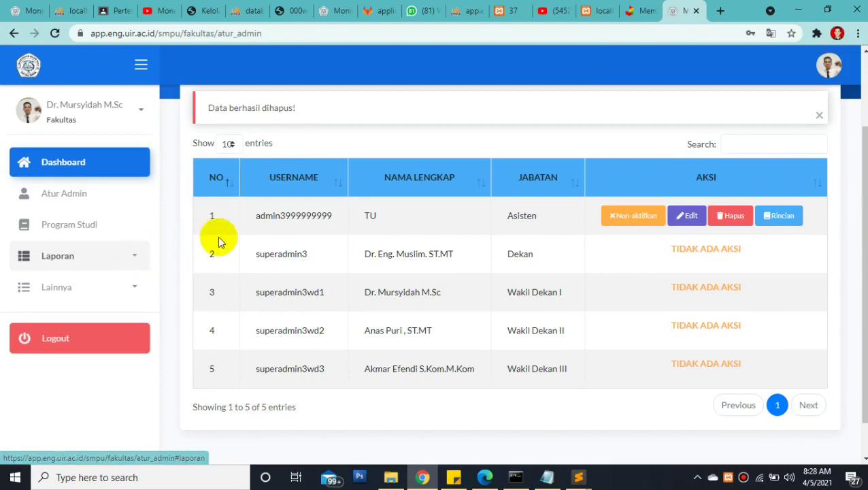
{"action": "scroll", "coordinate": [843, 191], "scroll_direction": "up", "scroll_amount": 1}
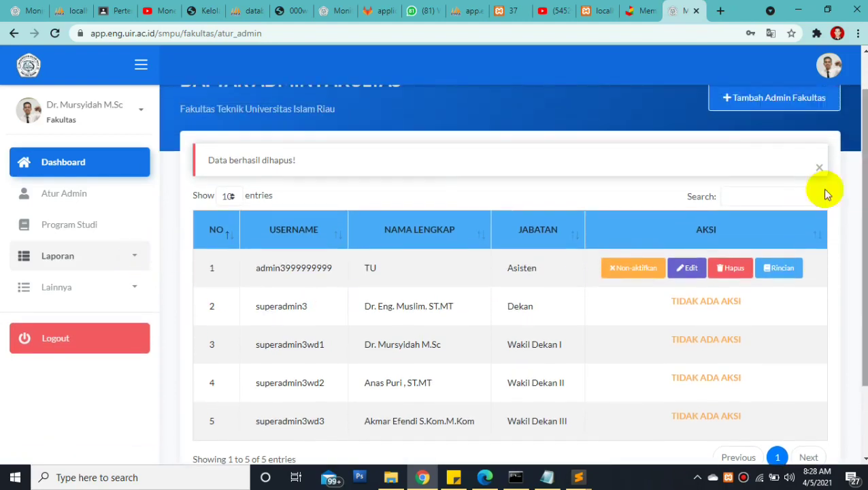
{"action": "left_click", "coordinate": [692, 266]}
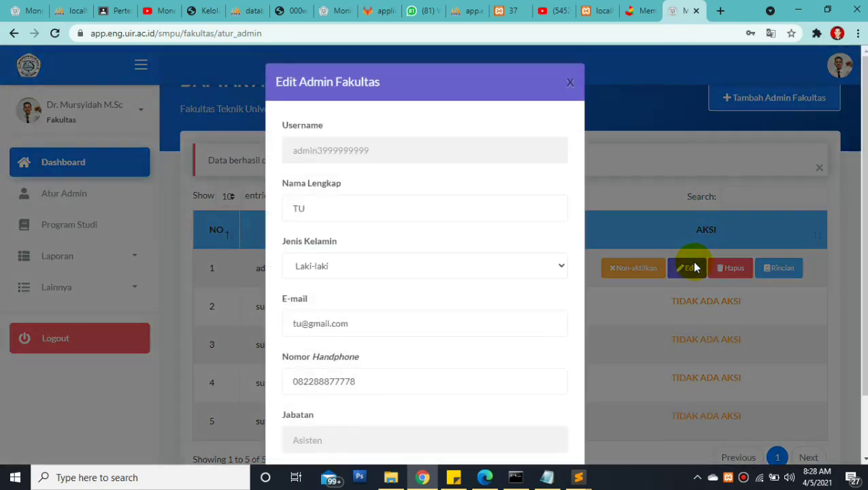
{"action": "left_click", "coordinate": [742, 227]}
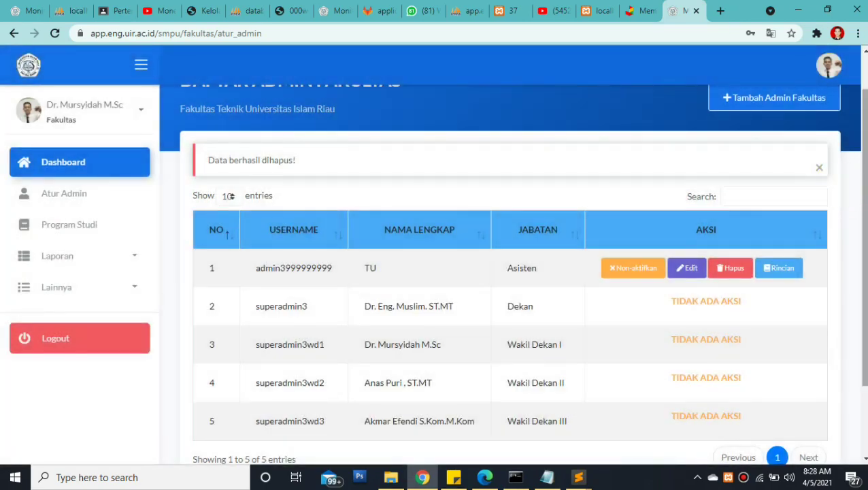
{"action": "scroll", "coordinate": [850, 145], "scroll_direction": "up", "scroll_amount": 1}
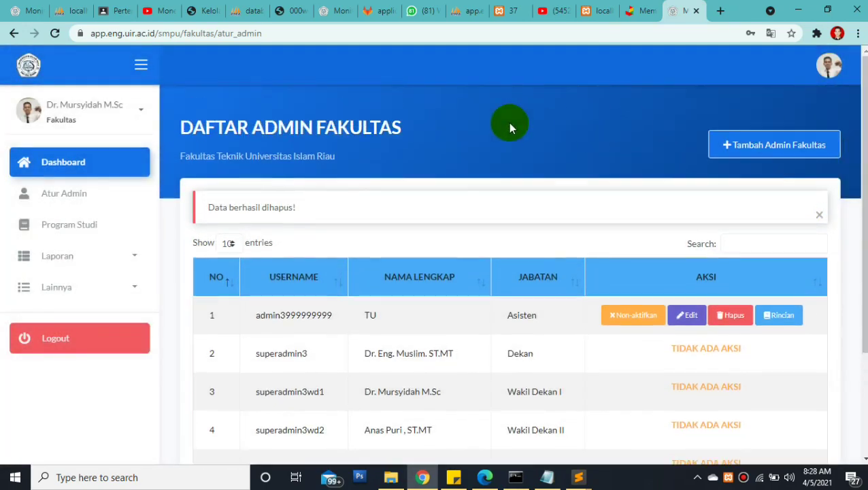
Open Program Studi and scroll through the six S1 programs, all accredited B
{"action": "left_click", "coordinate": [88, 235]}
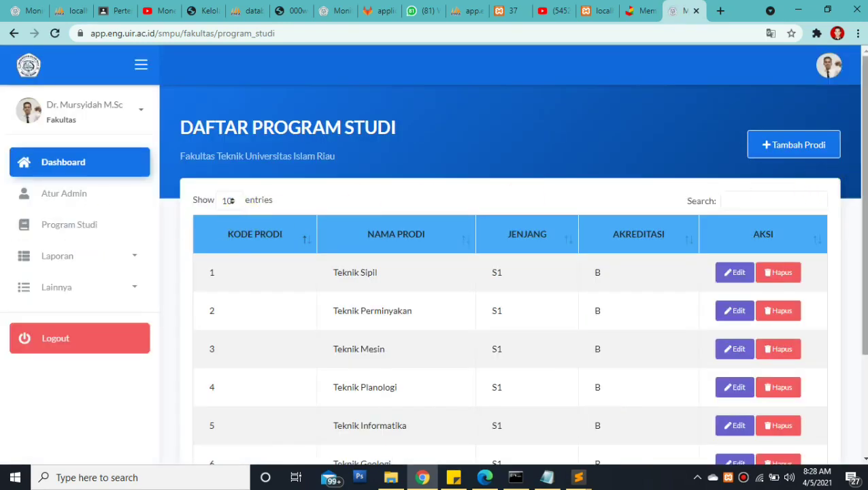
{"action": "scroll", "coordinate": [864, 238], "scroll_direction": "down", "scroll_amount": 1}
{"action": "left_click_drag", "start_coordinate": [864, 238], "coordinate": [863, 236]}
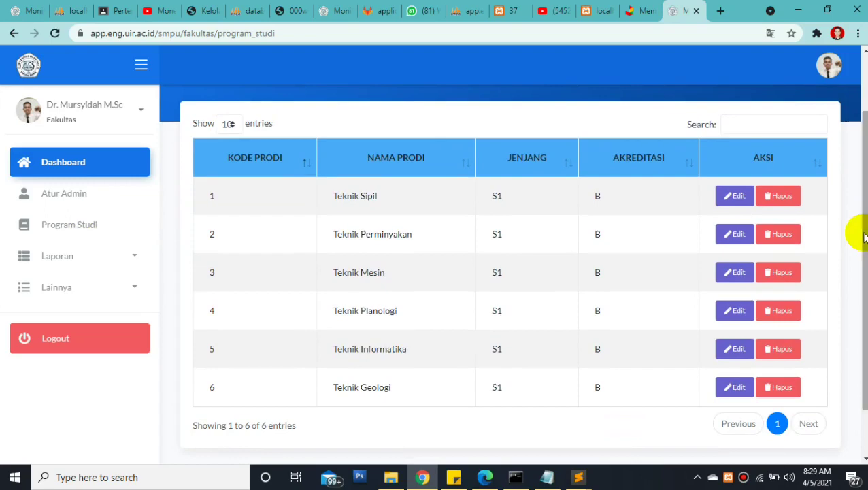
{"action": "scroll", "coordinate": [854, 232], "scroll_direction": "up", "scroll_amount": 1}
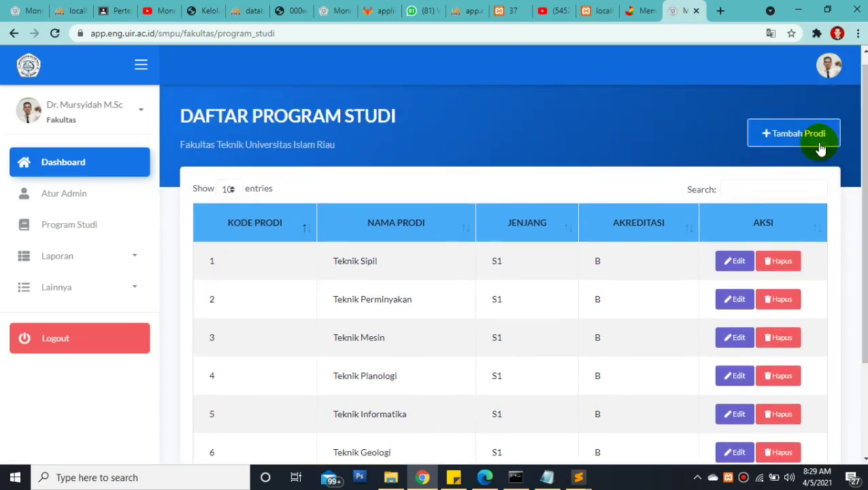
Start a new study program with code 6, correcting an initially typed 7
{"action": "left_click", "coordinate": [816, 141]}
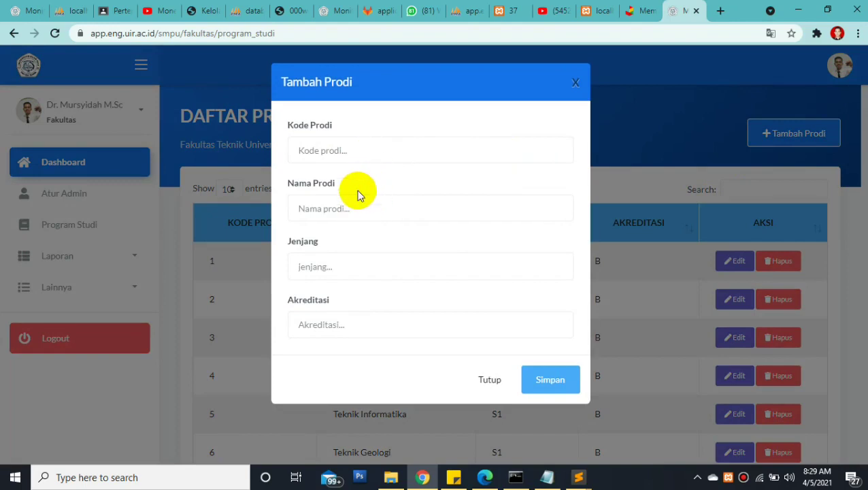
{"action": "left_click", "coordinate": [354, 150]}
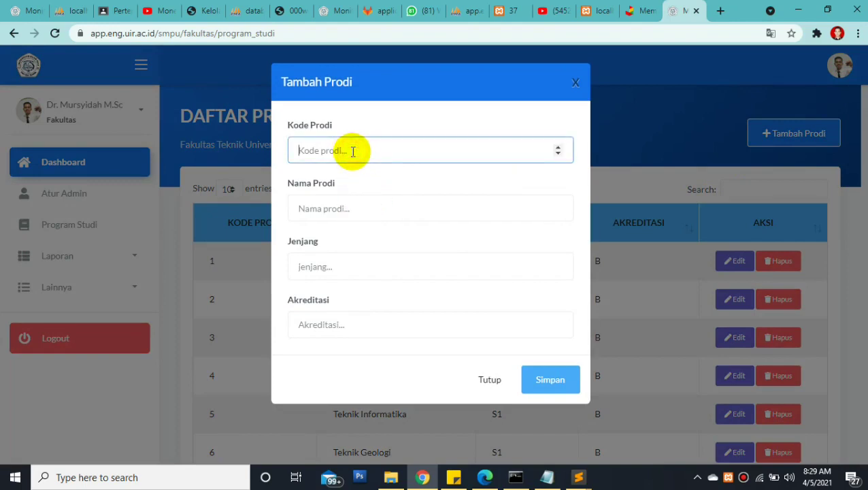
{"action": "left_click", "coordinate": [339, 209]}
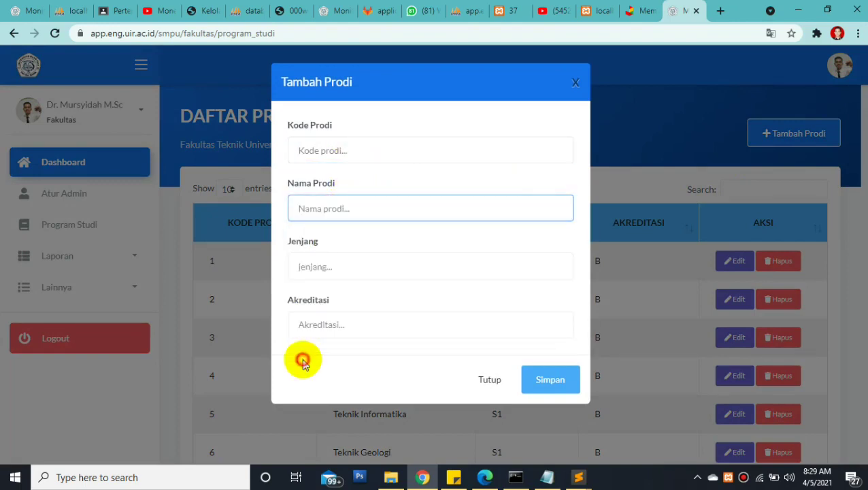
{"action": "left_click", "coordinate": [314, 269]}
{"action": "left_click", "coordinate": [317, 366]}
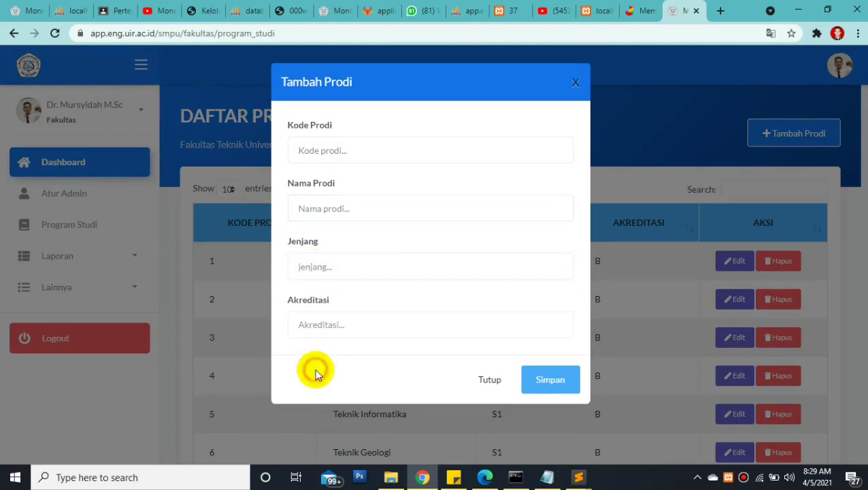
{"action": "left_click", "coordinate": [316, 324]}
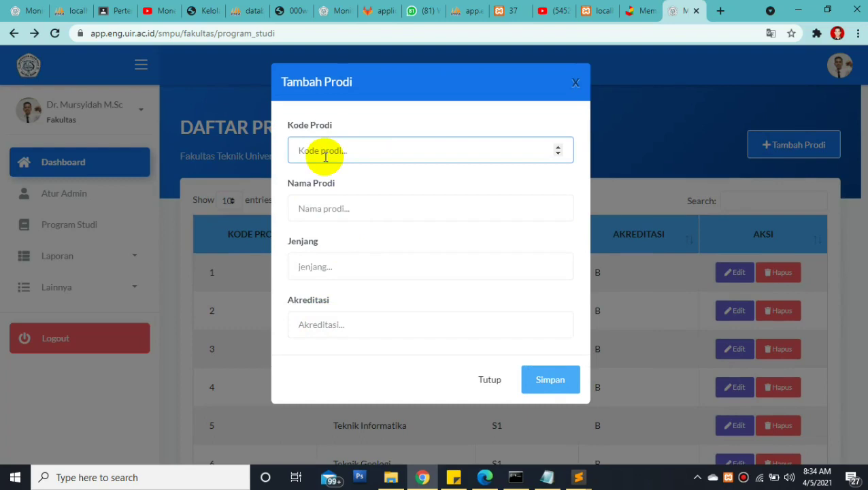
{"action": "type", "text": "7"}
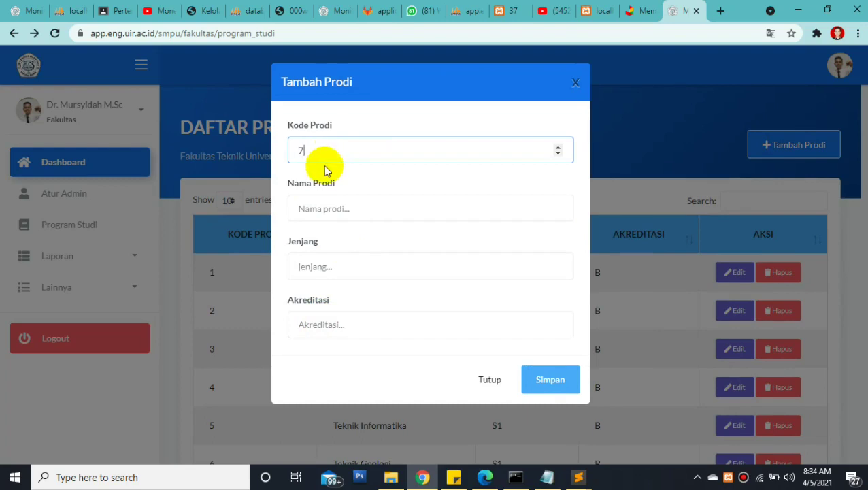
{"action": "left_click", "coordinate": [308, 211]}
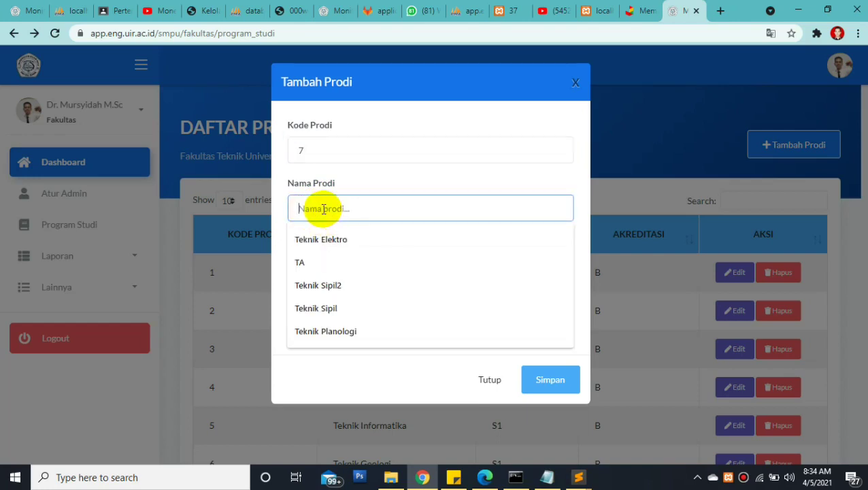
{"action": "left_click_drag", "start_coordinate": [310, 151], "coordinate": [286, 155]}
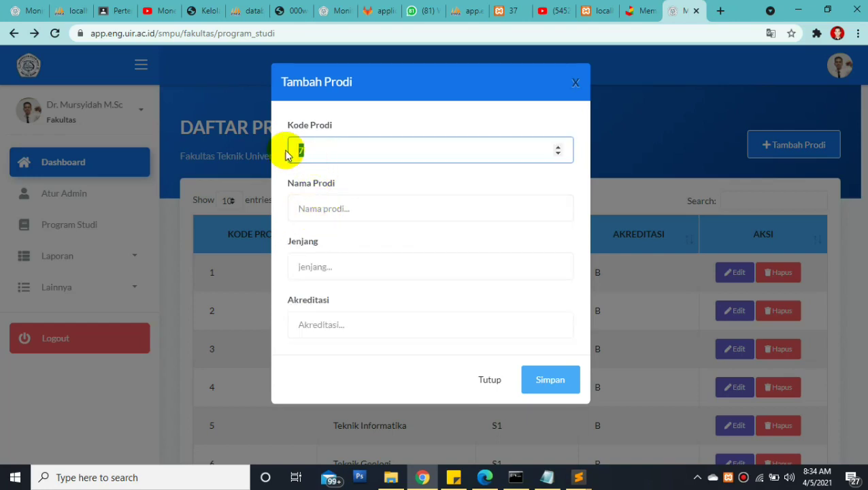
{"action": "type", "text": "6"}
Fill in Teknik Elektro, degree S1 and accreditation B, then save
{"action": "left_click", "coordinate": [324, 209]}
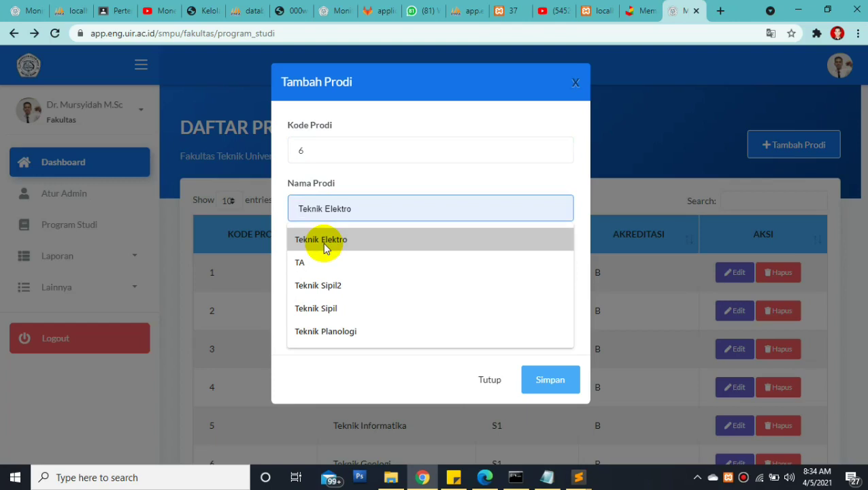
{"action": "left_click", "coordinate": [323, 242]}
{"action": "left_click", "coordinate": [325, 267]}
{"action": "left_click", "coordinate": [319, 304]}
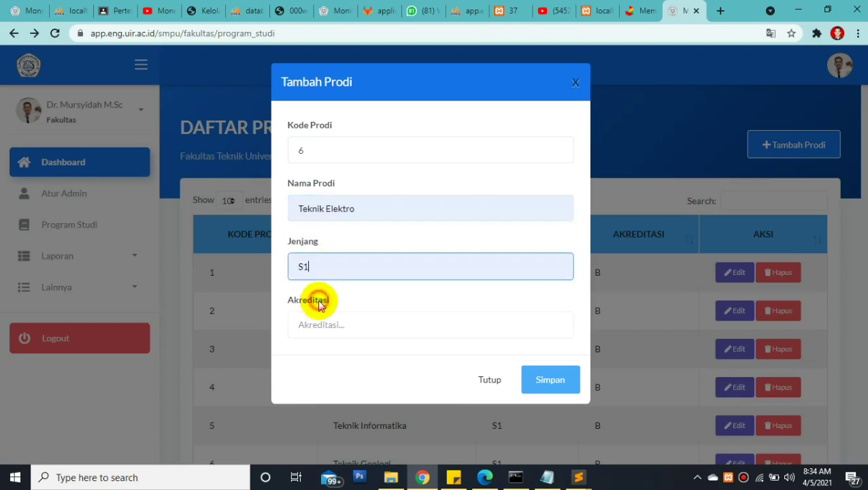
{"action": "left_click", "coordinate": [317, 323]}
{"action": "left_click", "coordinate": [304, 357]}
{"action": "left_click", "coordinate": [554, 386]}
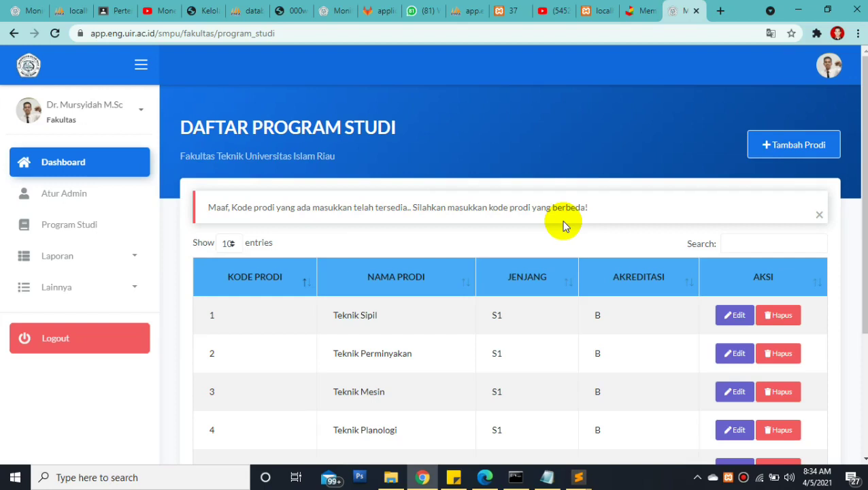
Read the duplicate-code rejection, then show the desktop
{"action": "mouse_move", "coordinate": [858, 125]}
{"action": "left_mouse_down"}
{"action": "mouse_move", "coordinate": [857, 174]}
{"action": "mouse_move", "coordinate": [856, 133]}
{"action": "left_mouse_up"}
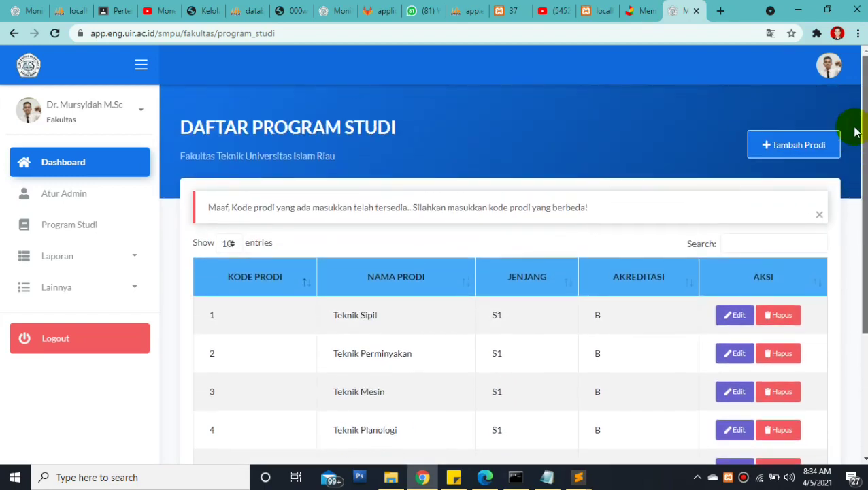
{"action": "scroll", "coordinate": [856, 131], "scroll_direction": "down", "scroll_amount": 2}
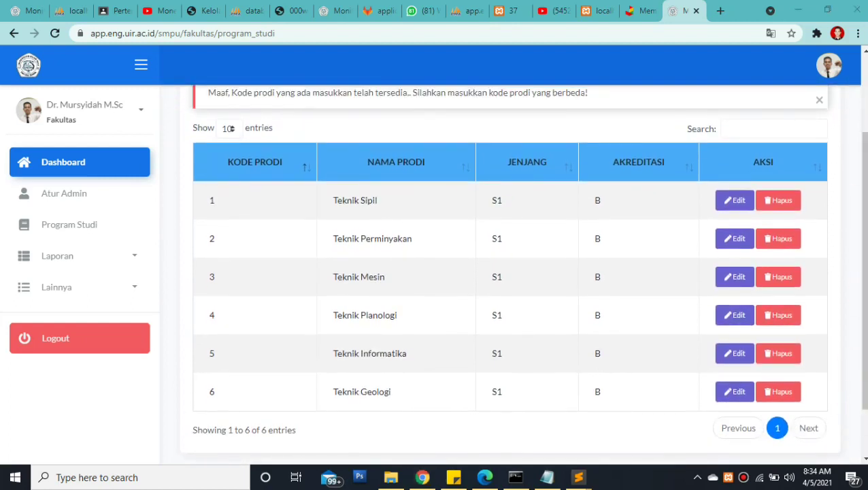
{"action": "left_click", "coordinate": [863, 477]}
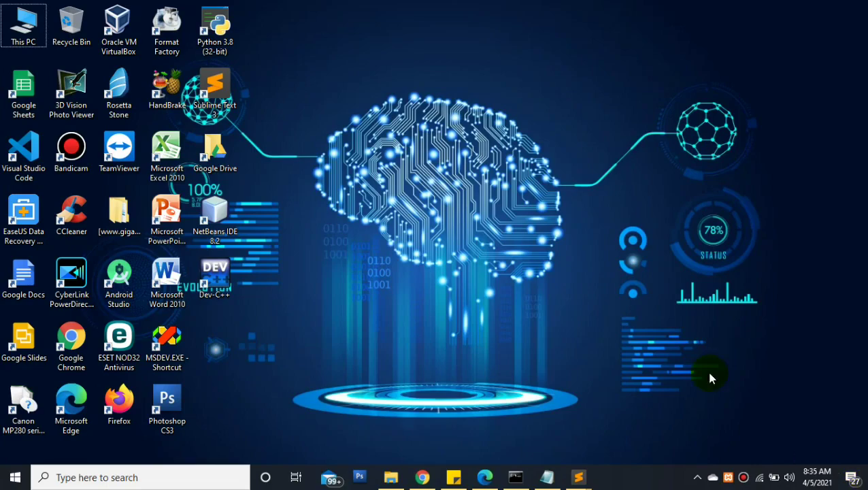
Check the six kode_prodi values in phpMyAdmin's tb_prodi_attribut and return to Daftar Program Studi
{"action": "left_click", "coordinate": [422, 478]}
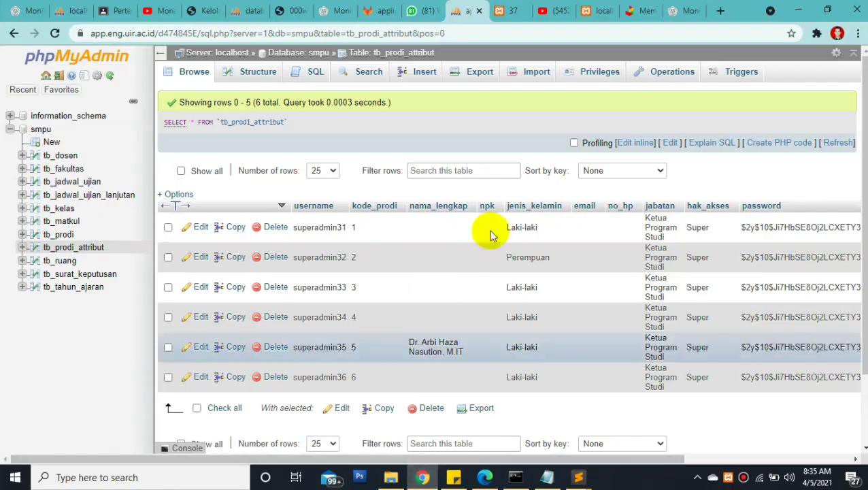
{"action": "left_click", "coordinate": [675, 11]}
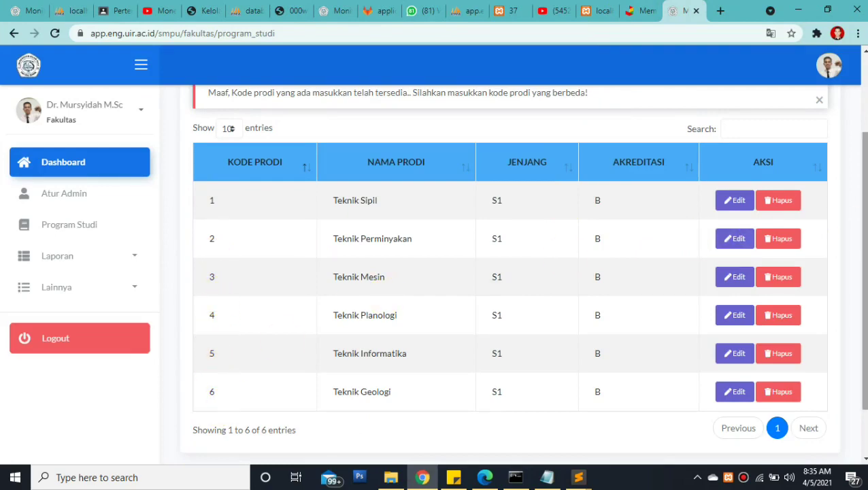
{"action": "scroll", "coordinate": [735, 238], "scroll_direction": "up", "scroll_amount": 3}
Create program code 7, 'Teknik Elektro', Jenjang S1, Akreditasi B, and save it
{"action": "left_click", "coordinate": [793, 137]}
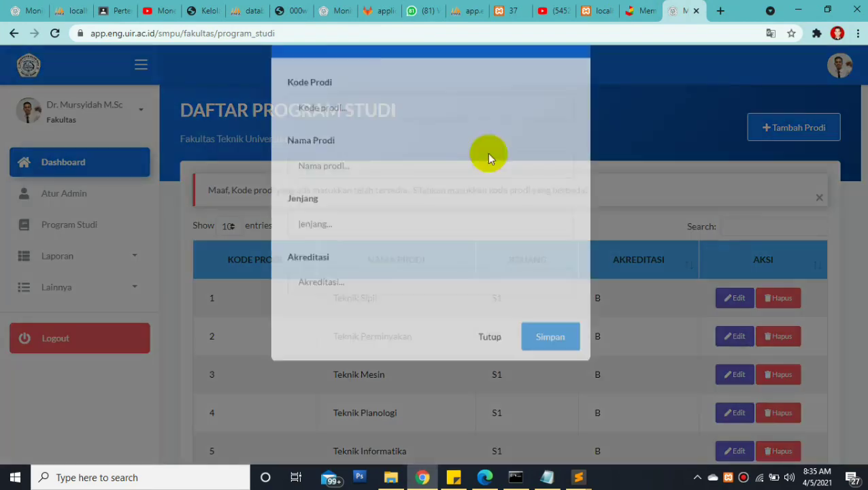
{"action": "left_click", "coordinate": [354, 150]}
{"action": "type", "text": "7"}
{"action": "left_click", "coordinate": [325, 217]}
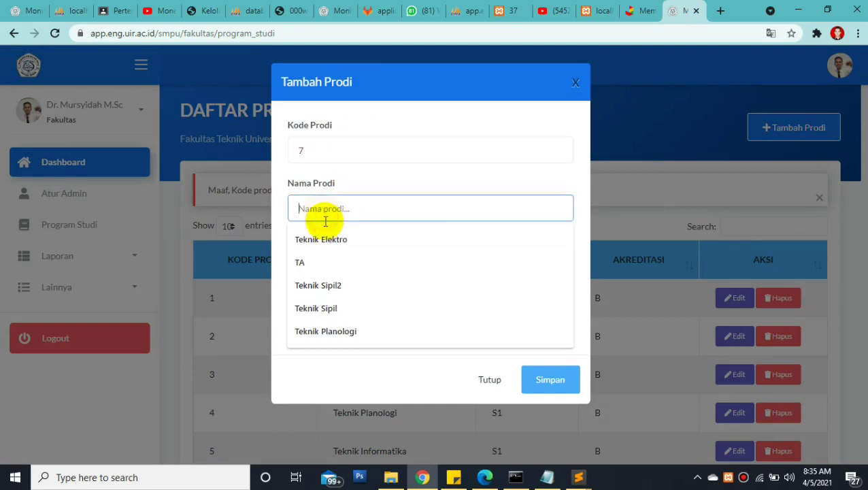
{"action": "left_click", "coordinate": [322, 238]}
{"action": "left_click", "coordinate": [310, 271]}
{"action": "left_click", "coordinate": [311, 296]}
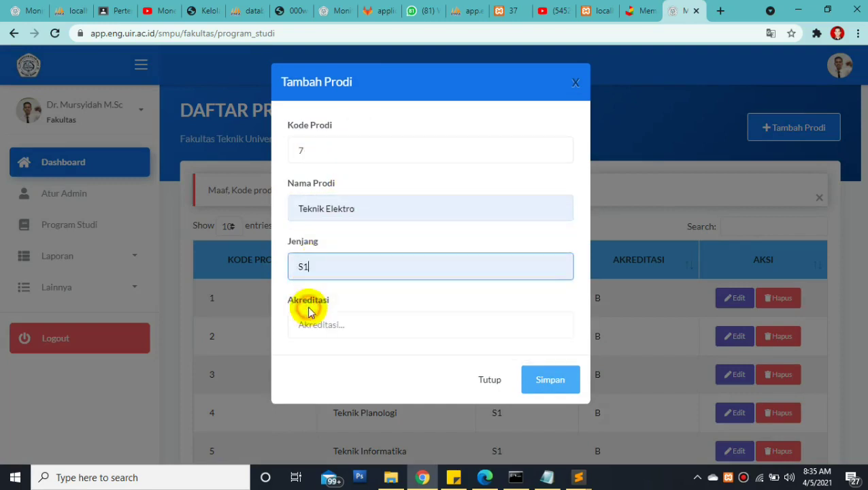
{"action": "left_click", "coordinate": [308, 325]}
{"action": "left_click", "coordinate": [309, 360]}
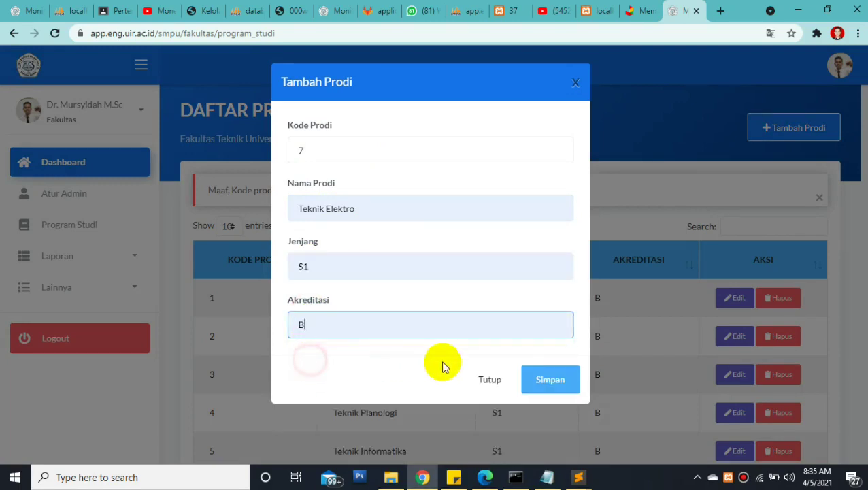
{"action": "left_click", "coordinate": [559, 382]}
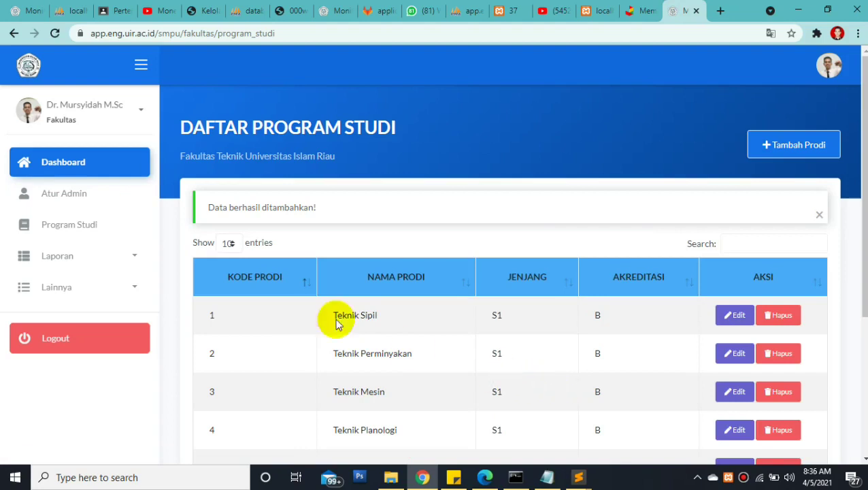
Close the success alert, confirm Teknik Elektro is row 7, and expand Lainnya in the sidebar
{"action": "left_click", "coordinate": [818, 214]}
{"action": "scroll", "coordinate": [819, 214], "scroll_direction": "down", "scroll_amount": 2}
{"action": "left_click_drag", "start_coordinate": [859, 291], "coordinate": [848, 201]}
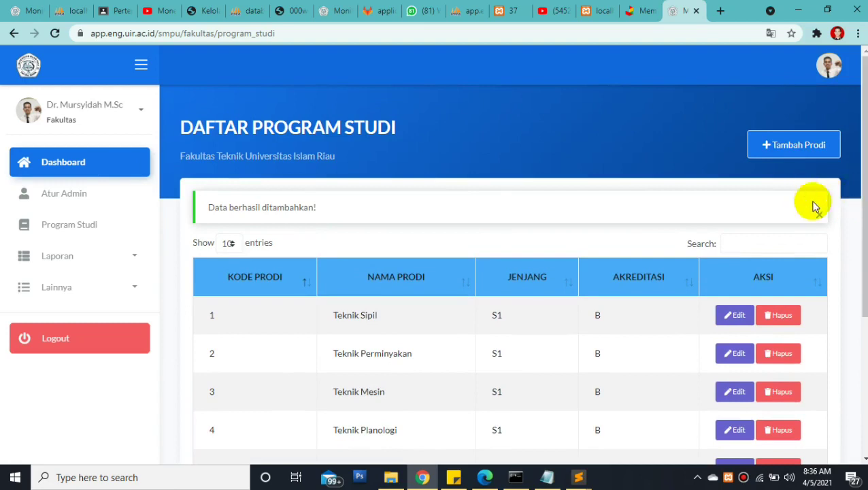
{"action": "left_click_drag", "start_coordinate": [854, 262], "coordinate": [817, 322]}
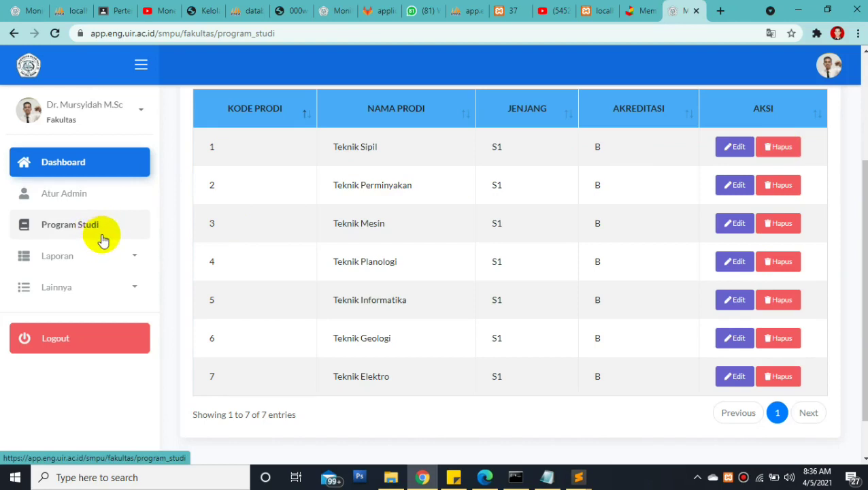
{"action": "left_click", "coordinate": [106, 290]}
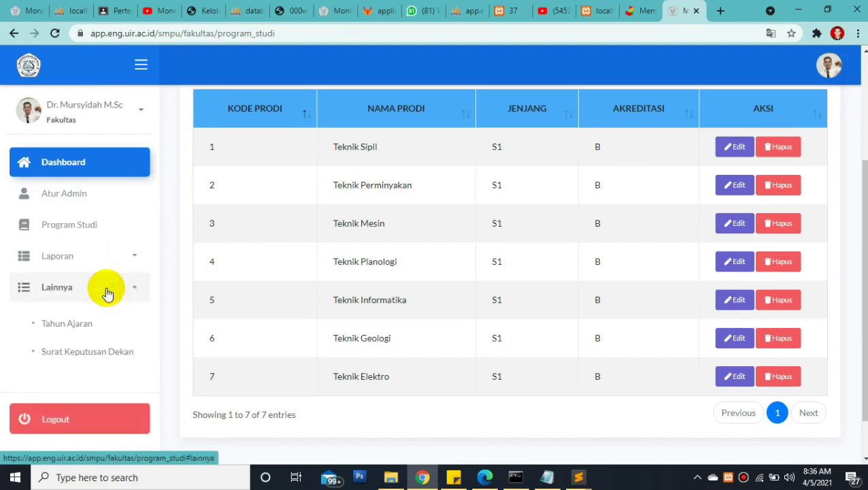
{"action": "left_click", "coordinate": [88, 326]}
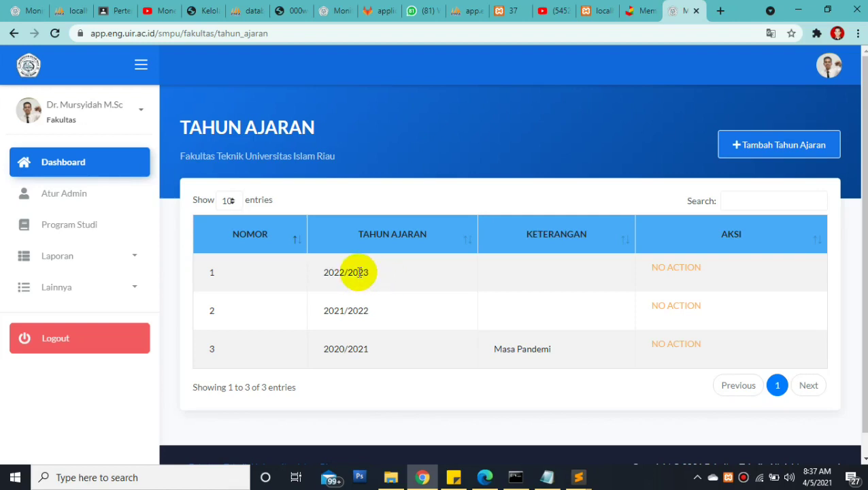
{"action": "left_click_drag", "start_coordinate": [329, 272], "coordinate": [392, 319]}
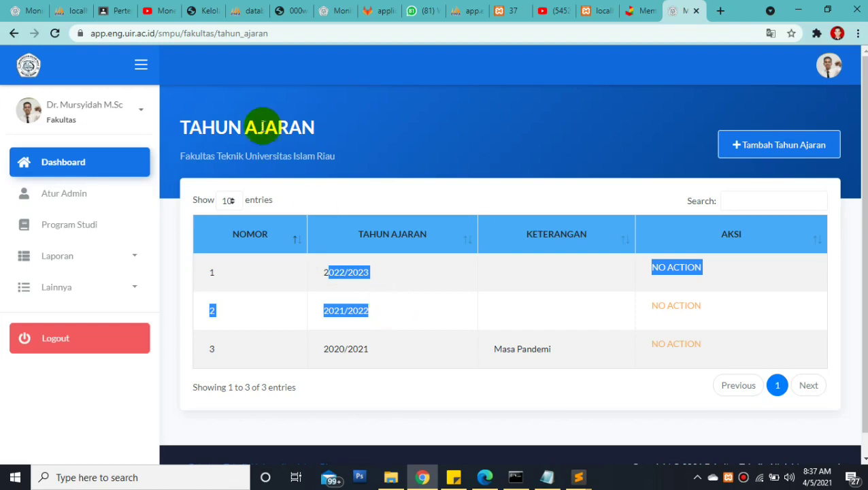
{"action": "left_click", "coordinate": [317, 127]}
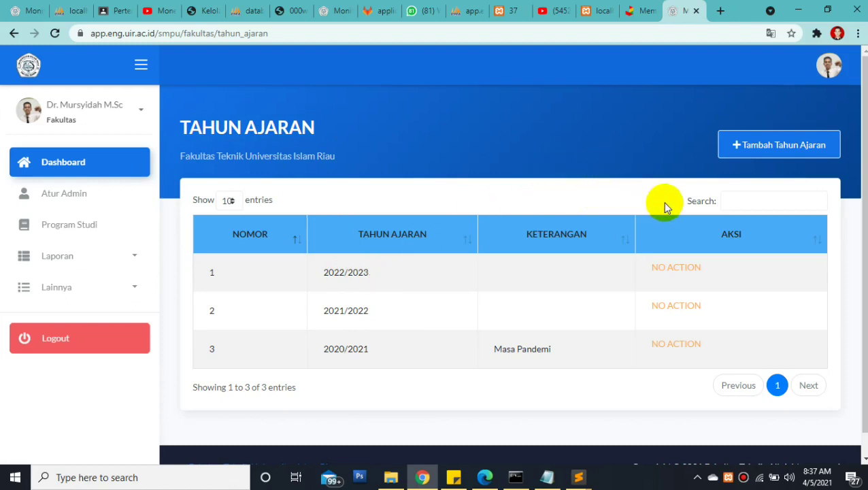
Add the academic year 2023/2024 and save it
{"action": "left_click", "coordinate": [754, 144]}
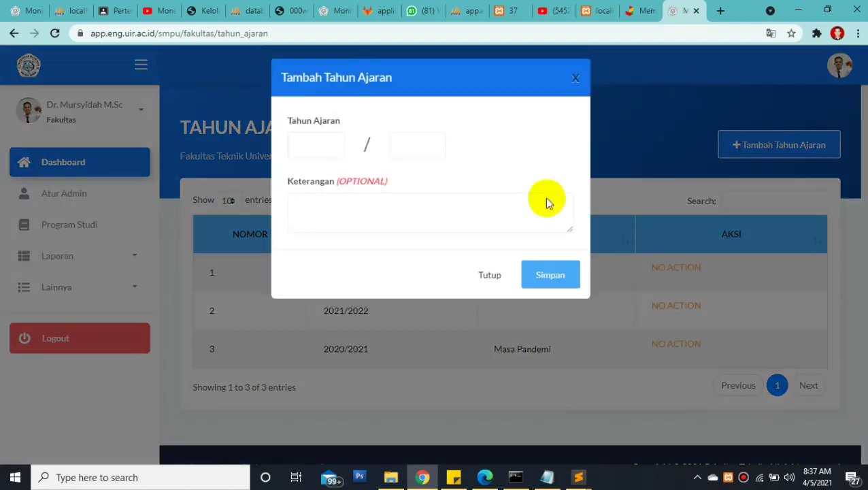
{"action": "left_click", "coordinate": [323, 150]}
{"action": "type", "text": "2"}
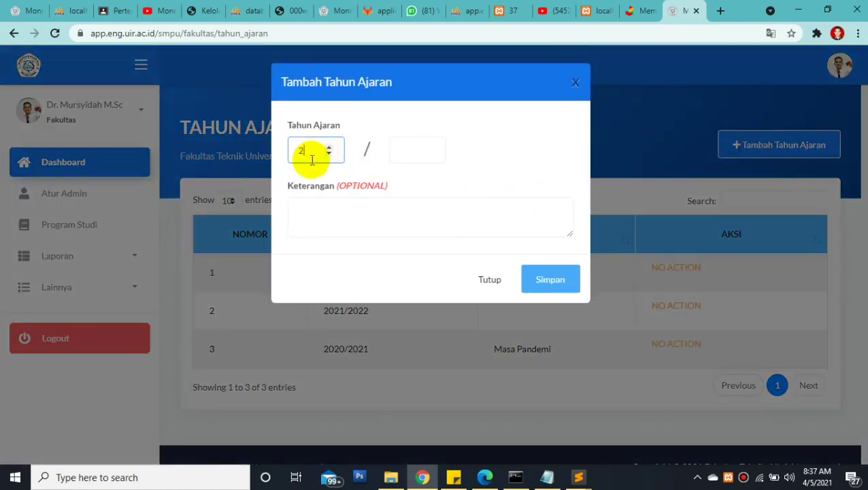
{"action": "type", "text": "023"}
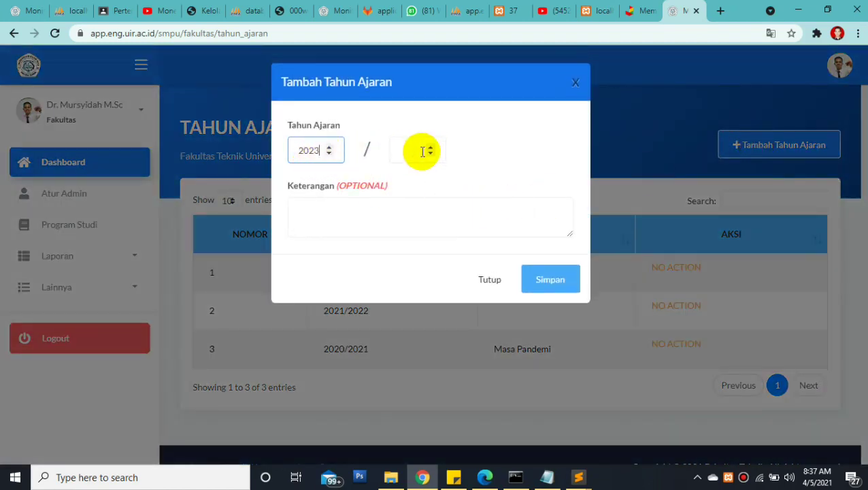
{"action": "left_click", "coordinate": [420, 151]}
{"action": "type", "text": "2024"}
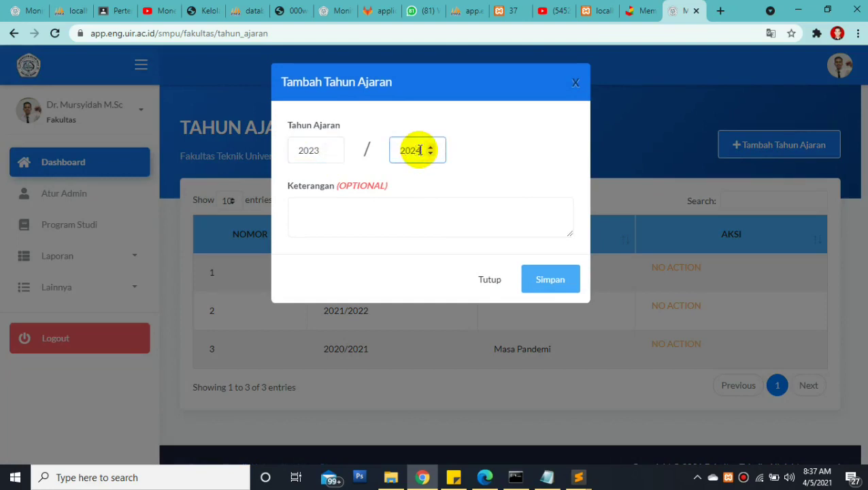
{"action": "left_click", "coordinate": [547, 284]}
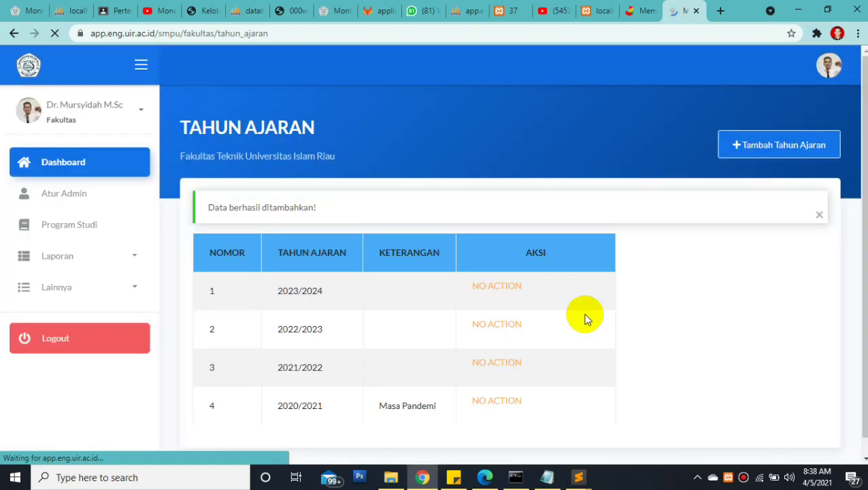
Scroll down and highlight the four years from 2023/2024 to 2020/2021 to verify them
{"action": "scroll", "coordinate": [858, 199], "scroll_direction": "down", "scroll_amount": 2}
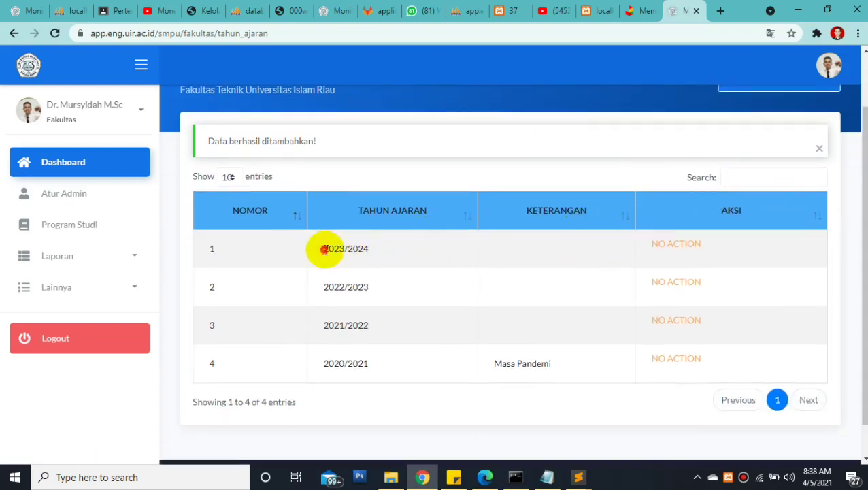
{"action": "left_click_drag", "start_coordinate": [324, 249], "coordinate": [388, 360]}
{"action": "left_click", "coordinate": [446, 342]}
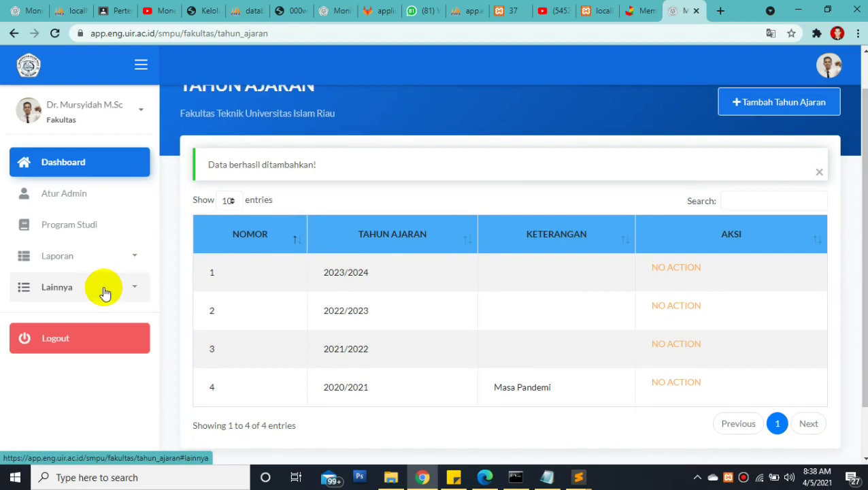
Open Surat Keputusan Dekan under Lainnya and highlight decree number 1637/KPTS/FT-UIR/2020
{"action": "left_click", "coordinate": [104, 293]}
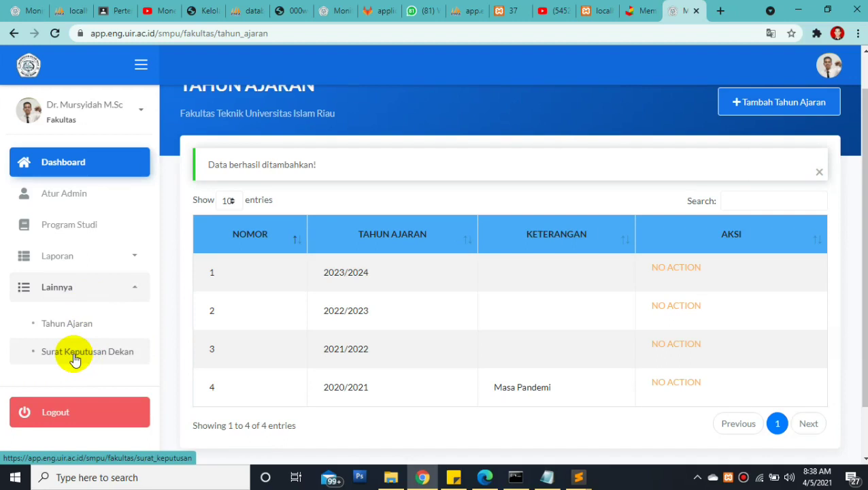
{"action": "left_click", "coordinate": [75, 357]}
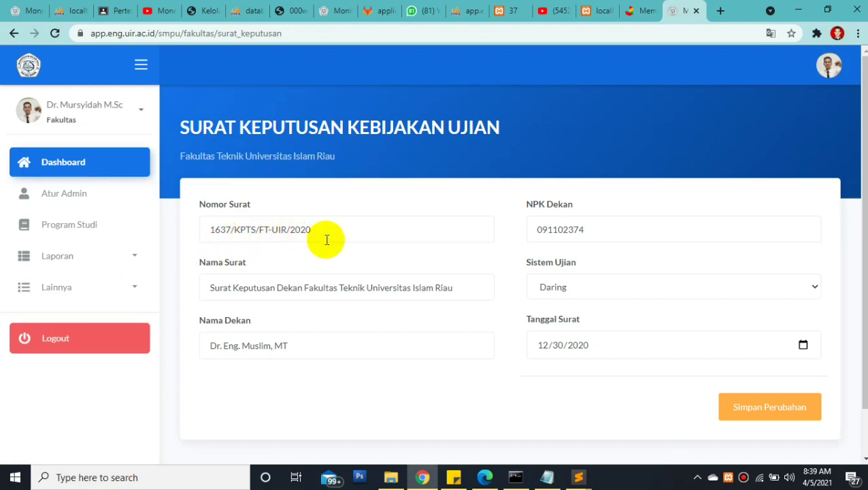
{"action": "left_click_drag", "start_coordinate": [314, 234], "coordinate": [210, 229]}
{"action": "left_click", "coordinate": [269, 204]}
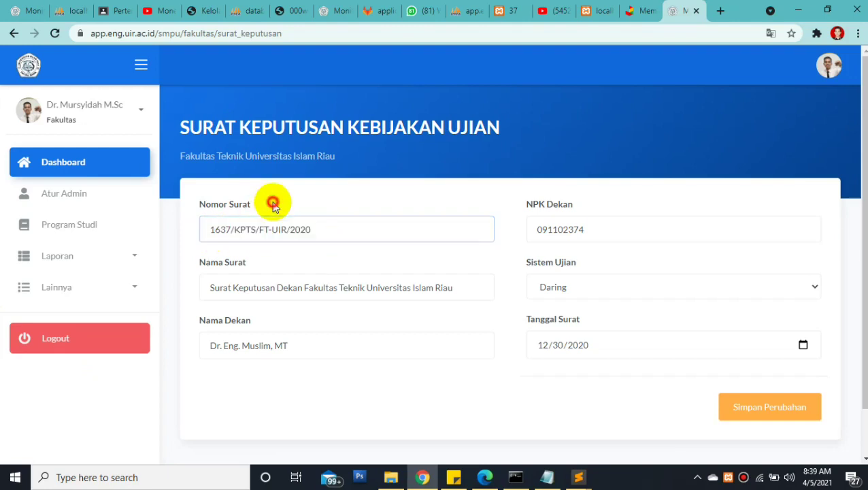
{"action": "left_click_drag", "start_coordinate": [314, 229], "coordinate": [209, 231]}
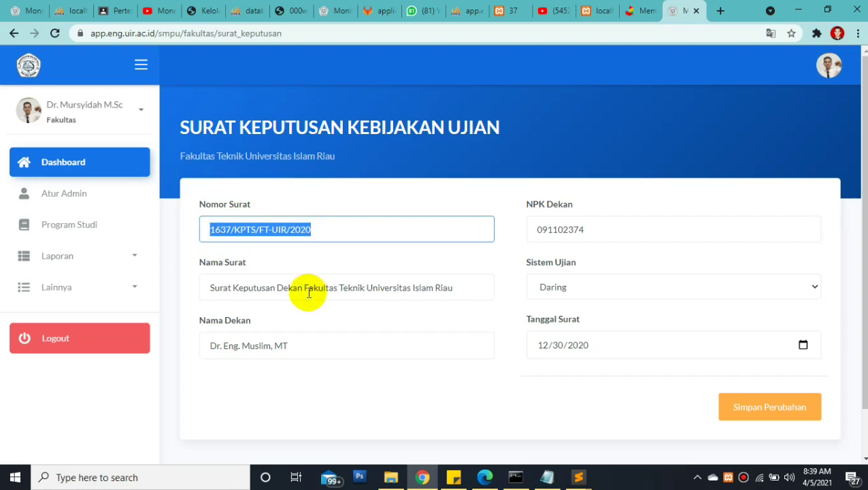
Point out the decree name, the dean's MT title and staff number, then show the exam system choices
{"action": "left_click_drag", "start_coordinate": [204, 288], "coordinate": [274, 291]}
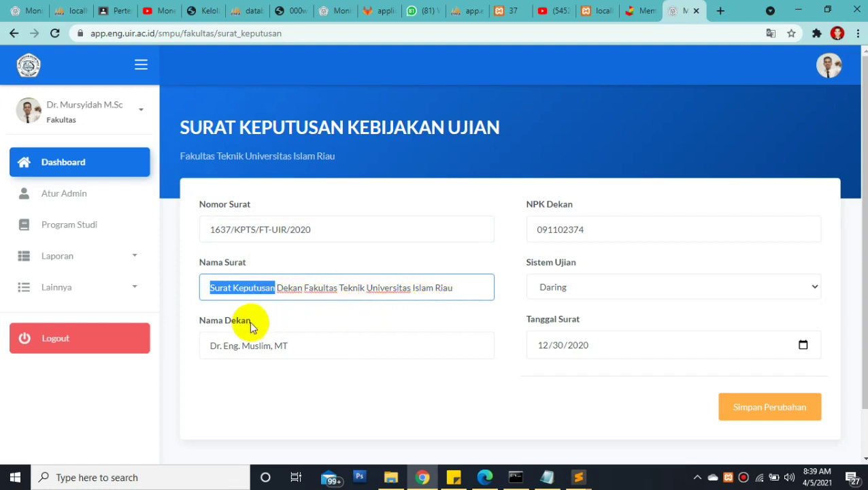
{"action": "double_click", "coordinate": [296, 345]}
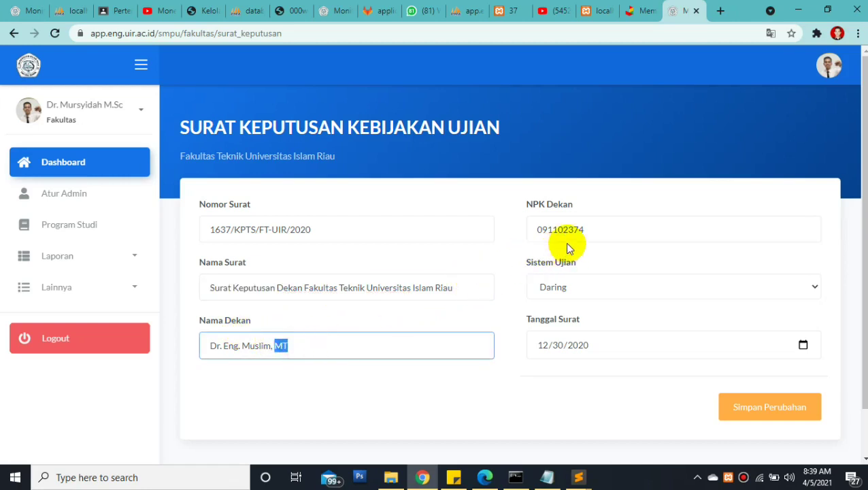
{"action": "left_click", "coordinate": [592, 232]}
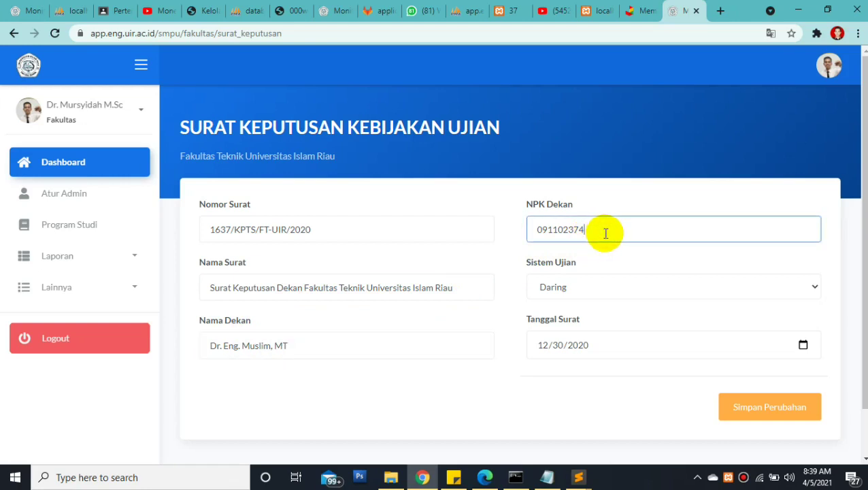
{"action": "left_click", "coordinate": [581, 289]}
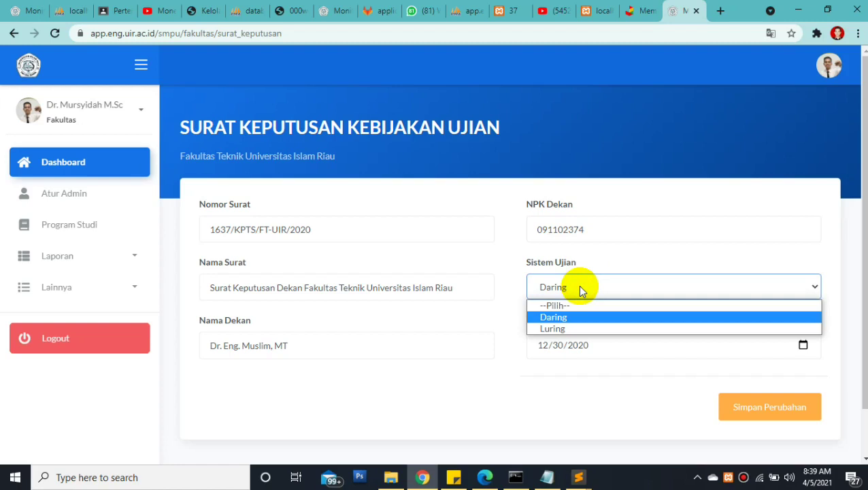
Leave the exam system as Daring and highlight the decree's labels and values
{"action": "left_click", "coordinate": [580, 288]}
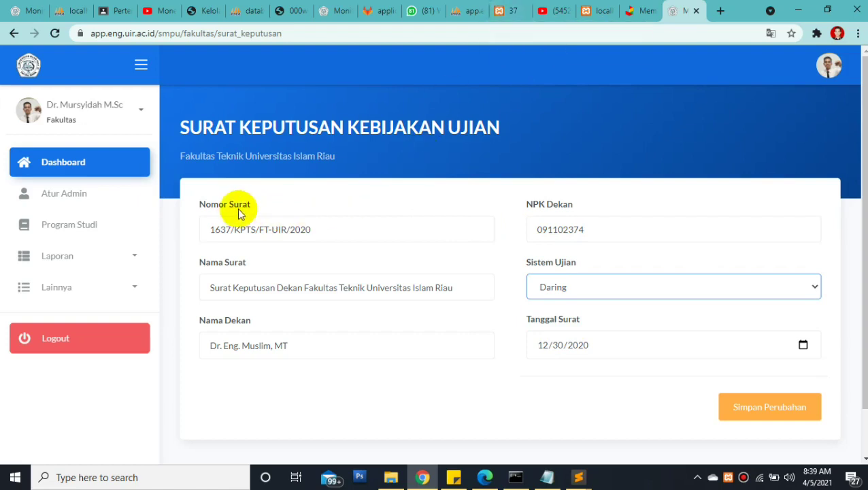
{"action": "left_click", "coordinate": [196, 200]}
{"action": "left_click_drag", "start_coordinate": [215, 210], "coordinate": [652, 365]}
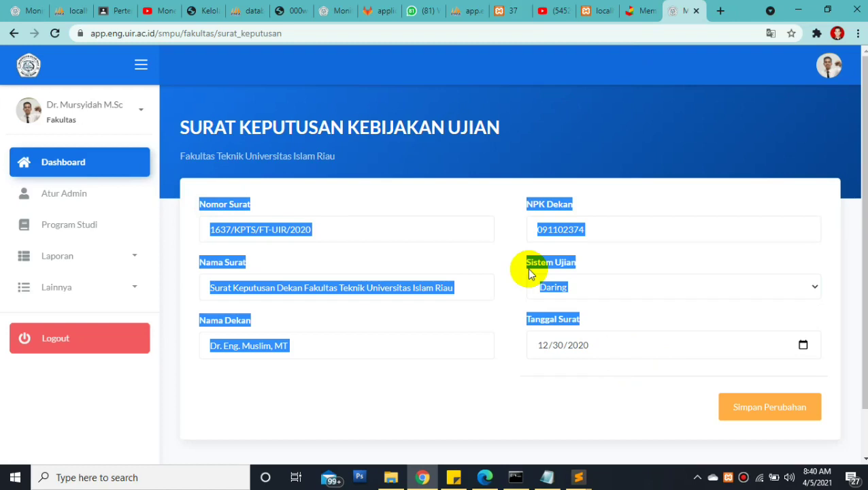
{"action": "left_click", "coordinate": [409, 198]}
{"action": "left_click_drag", "start_coordinate": [191, 204], "coordinate": [631, 407]}
{"action": "left_click", "coordinate": [607, 273]}
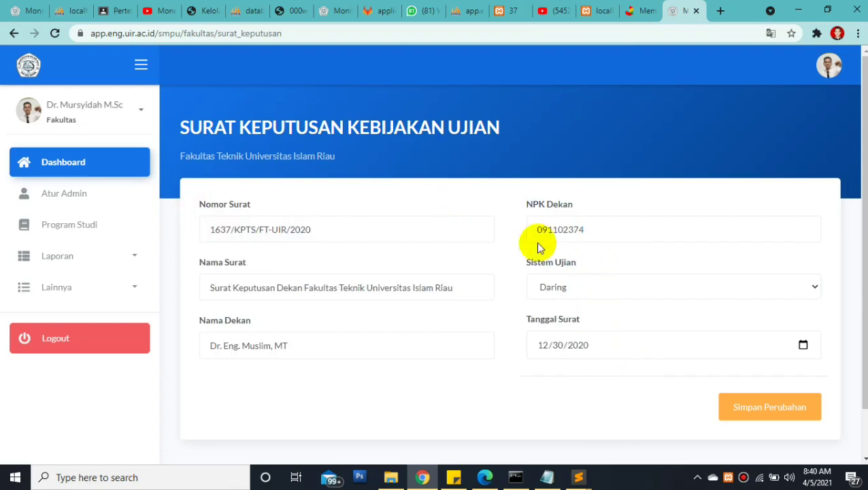
Highlight the decree form and the Nomor Surat label, then bring up the Berita Acara UAS PDF
{"action": "left_click", "coordinate": [195, 200]}
{"action": "left_click_drag", "start_coordinate": [255, 205], "coordinate": [611, 373]}
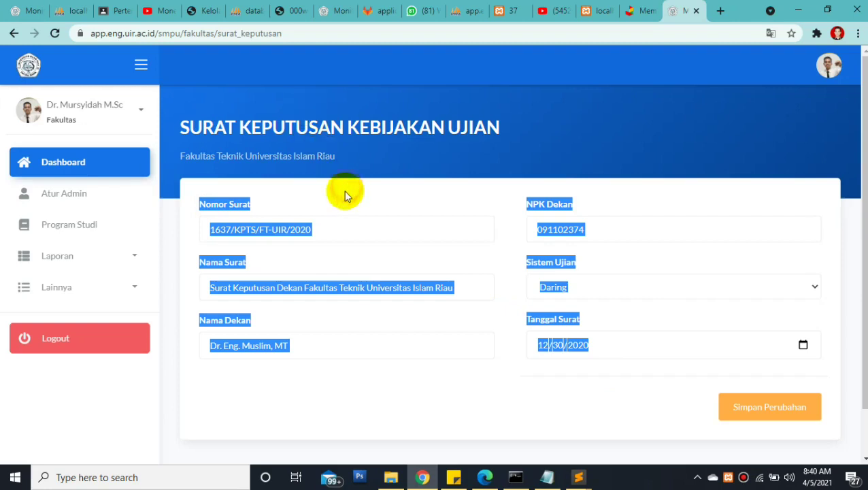
{"action": "left_click", "coordinate": [216, 202]}
{"action": "left_click_drag", "start_coordinate": [197, 207], "coordinate": [256, 207]}
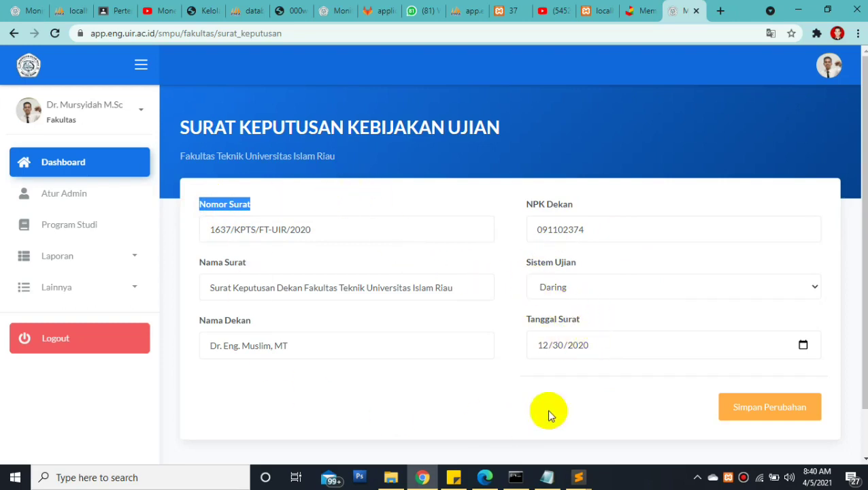
{"action": "left_click", "coordinate": [511, 17]}
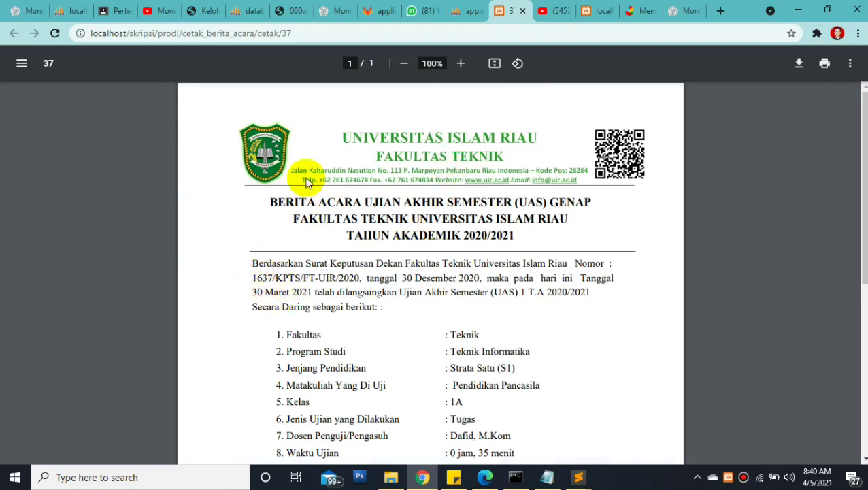
{"action": "left_click_drag", "start_coordinate": [864, 194], "coordinate": [864, 265]}
{"action": "scroll", "coordinate": [862, 236], "scroll_direction": "down", "scroll_amount": 2}
{"action": "scroll", "coordinate": [862, 236], "scroll_direction": "up", "scroll_amount": 3}
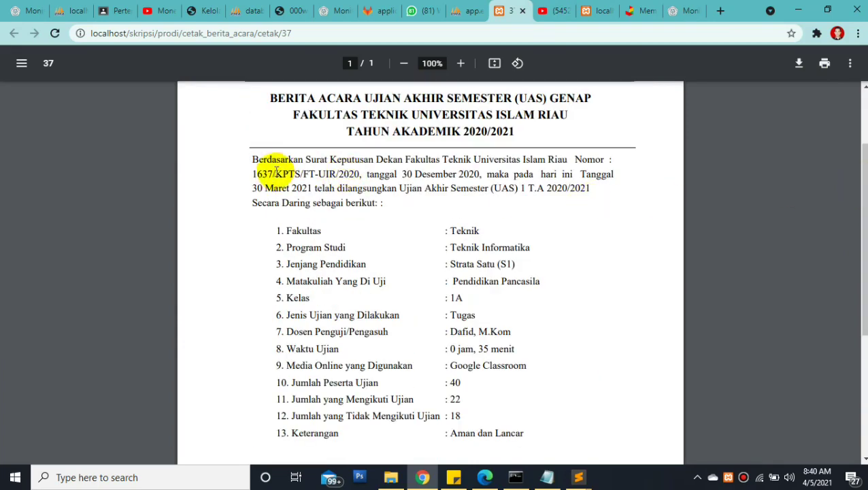
{"action": "left_click_drag", "start_coordinate": [251, 173], "coordinate": [483, 172]}
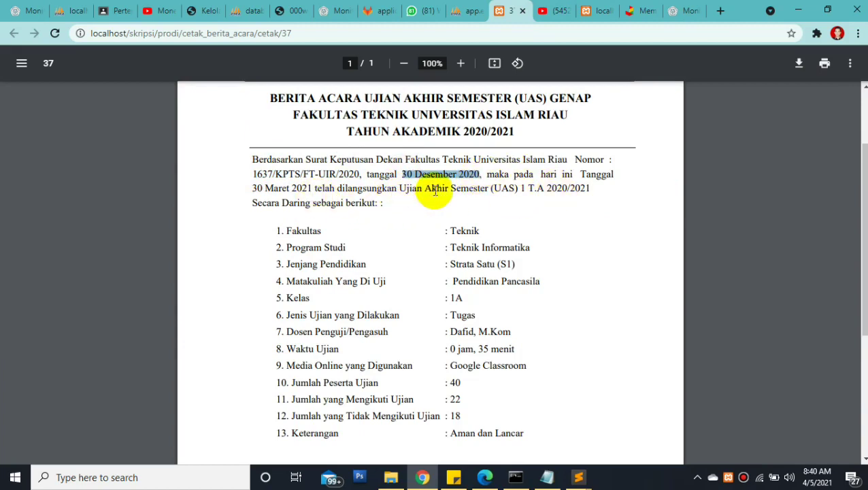
{"action": "left_click_drag", "start_coordinate": [400, 188], "coordinate": [514, 189]}
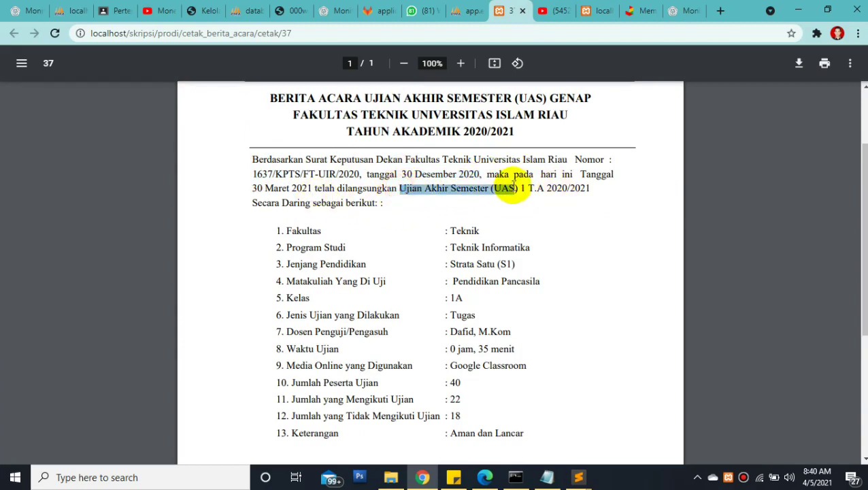
{"action": "left_click_drag", "start_coordinate": [275, 203], "coordinate": [313, 202]}
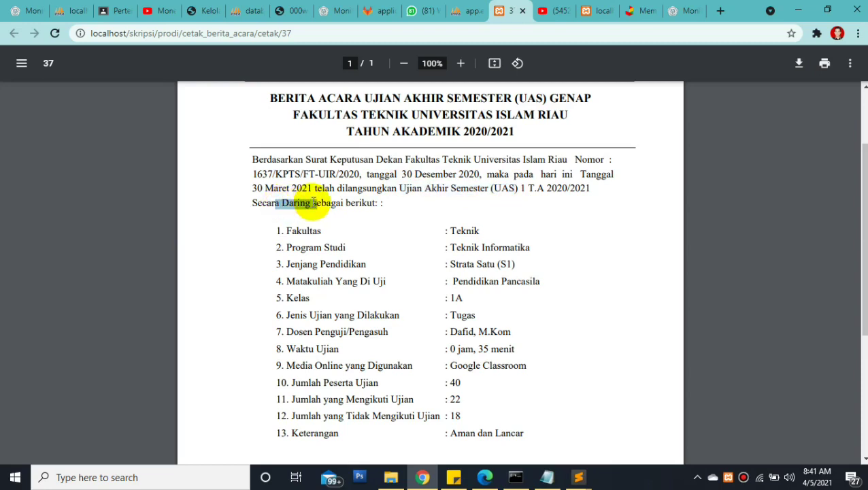
{"action": "left_click", "coordinate": [300, 202]}
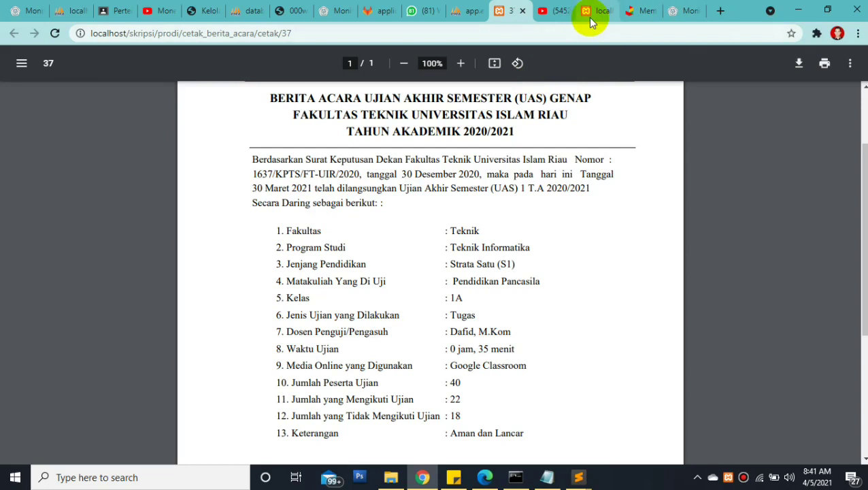
Go back to Monitoring Ujian and open the Pencarian Rekapitulasi report from the Laporan menu
{"action": "left_click", "coordinate": [678, 11]}
{"action": "left_click", "coordinate": [370, 171]}
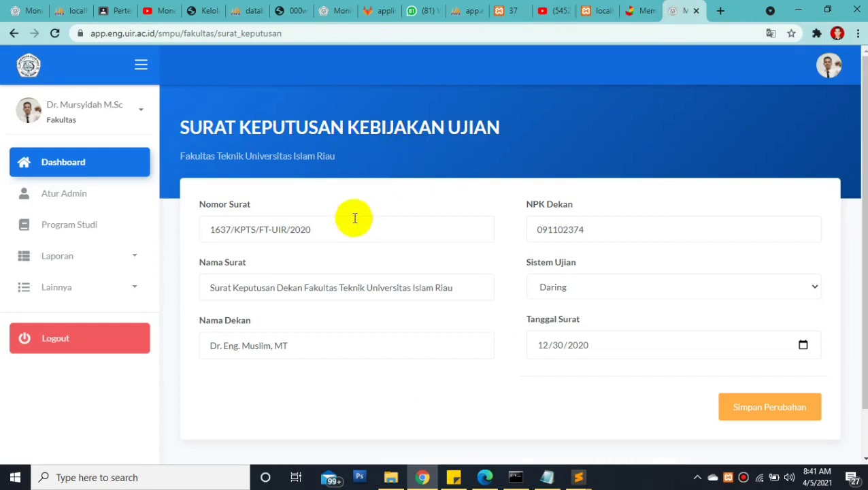
{"action": "left_click", "coordinate": [114, 264]}
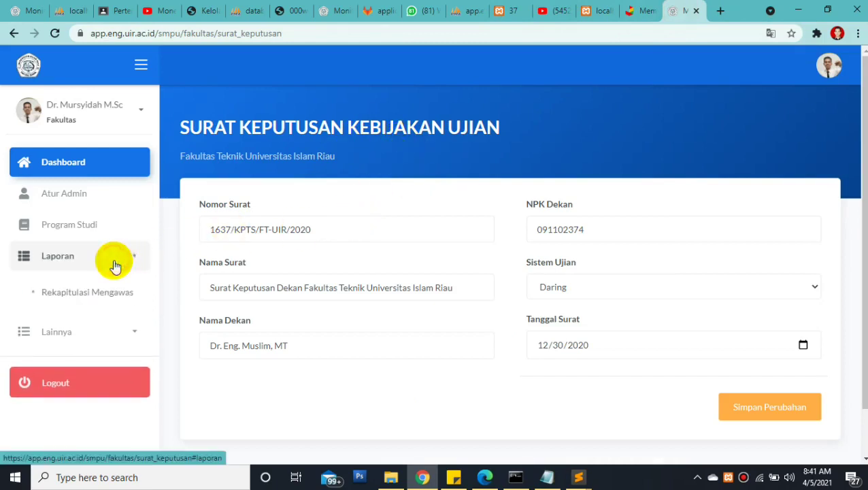
{"action": "left_click", "coordinate": [93, 298]}
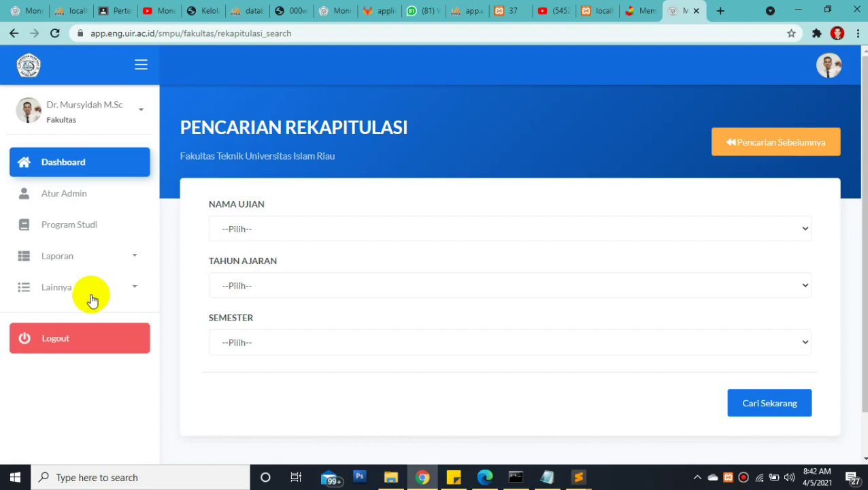
{"action": "left_click", "coordinate": [117, 261]}
{"action": "left_click", "coordinate": [117, 261]}
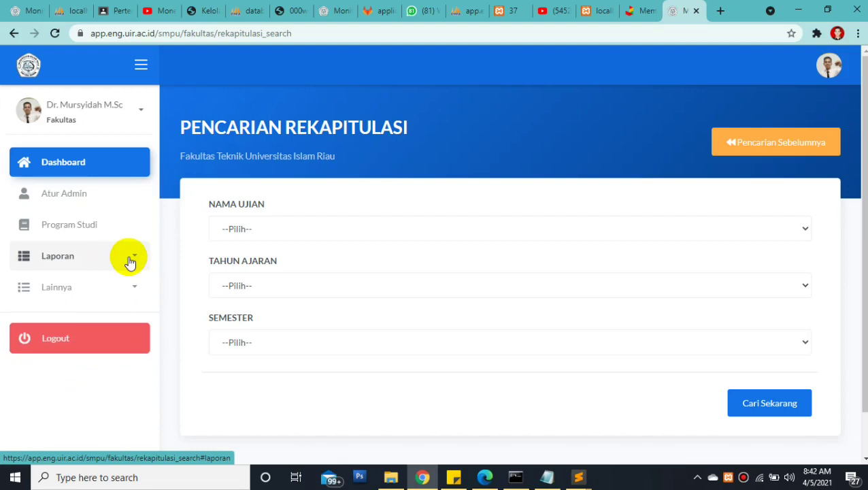
Open Profil Saya from the account dropdown under the user name
{"action": "left_click", "coordinate": [130, 113]}
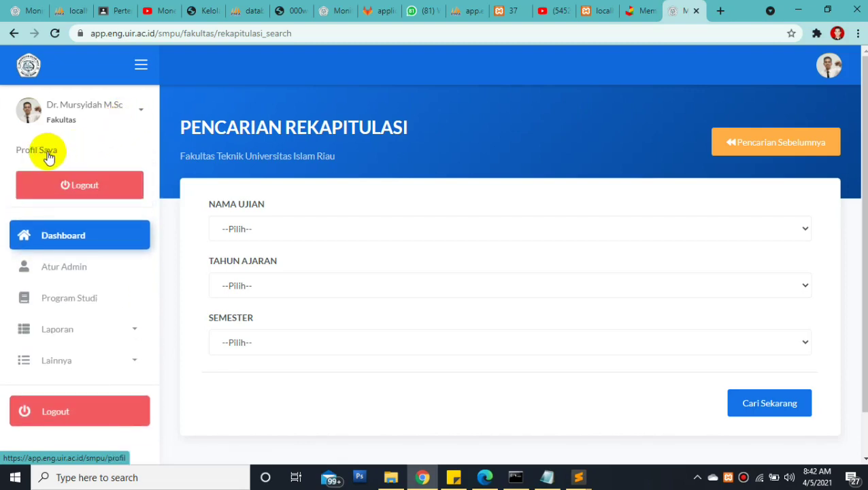
{"action": "left_click", "coordinate": [153, 106]}
{"action": "left_click", "coordinate": [107, 116]}
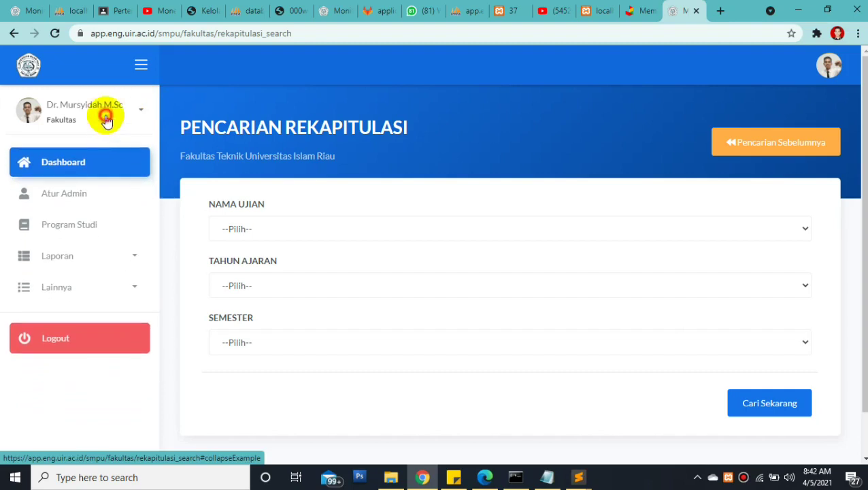
{"action": "left_click", "coordinate": [66, 158]}
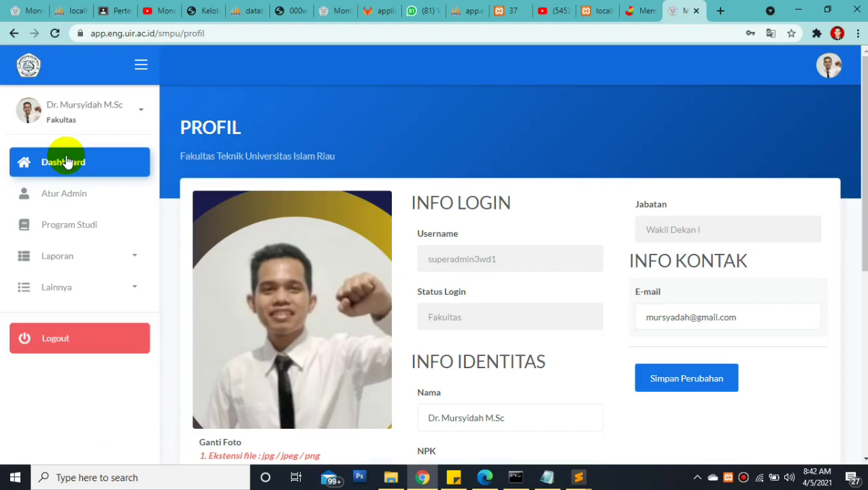
Scroll the profile, pointing out the INFO IDENTITAS and INFO KONTAK headings and the Username value
{"action": "left_click_drag", "start_coordinate": [863, 66], "coordinate": [842, 103]}
{"action": "scroll", "coordinate": [838, 102], "scroll_direction": "up", "scroll_amount": 1}
{"action": "scroll", "coordinate": [831, 129], "scroll_direction": "down", "scroll_amount": 2}
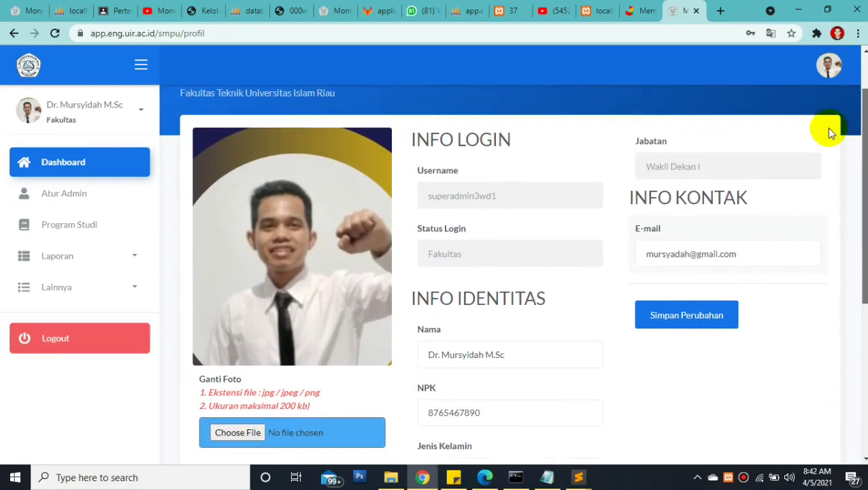
{"action": "scroll", "coordinate": [816, 177], "scroll_direction": "down", "scroll_amount": 2}
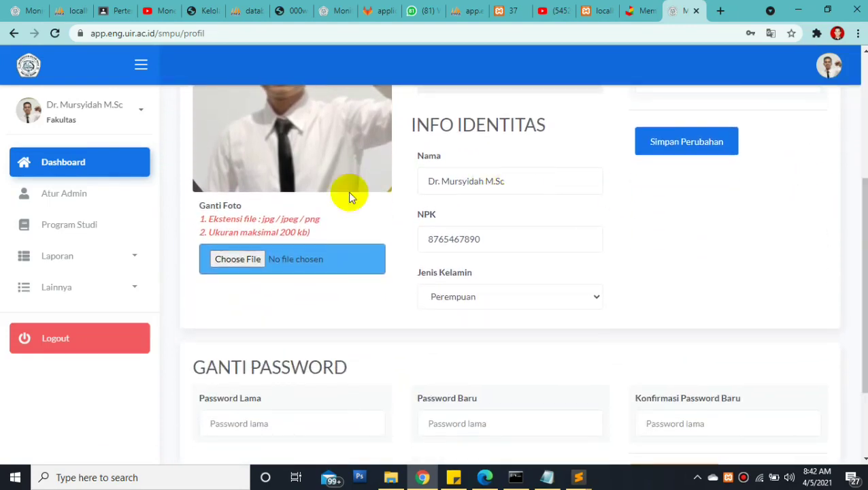
{"action": "scroll", "coordinate": [852, 219], "scroll_direction": "up", "scroll_amount": 3}
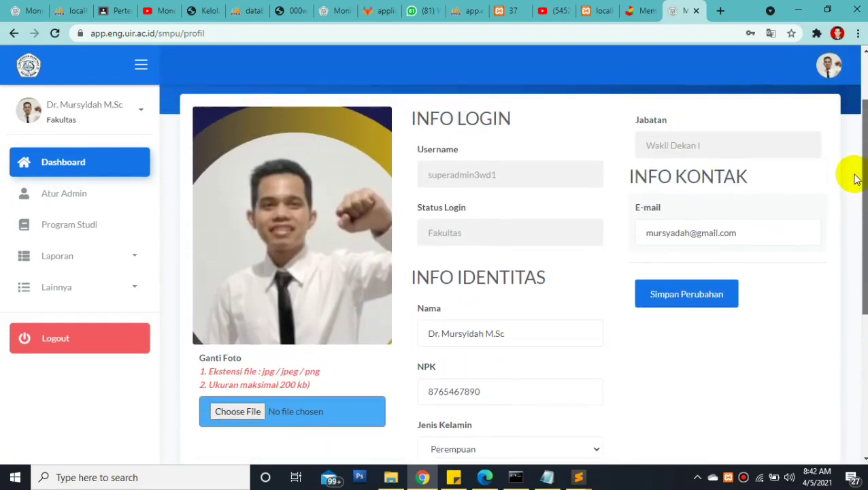
{"action": "scroll", "coordinate": [850, 178], "scroll_direction": "down", "scroll_amount": 1}
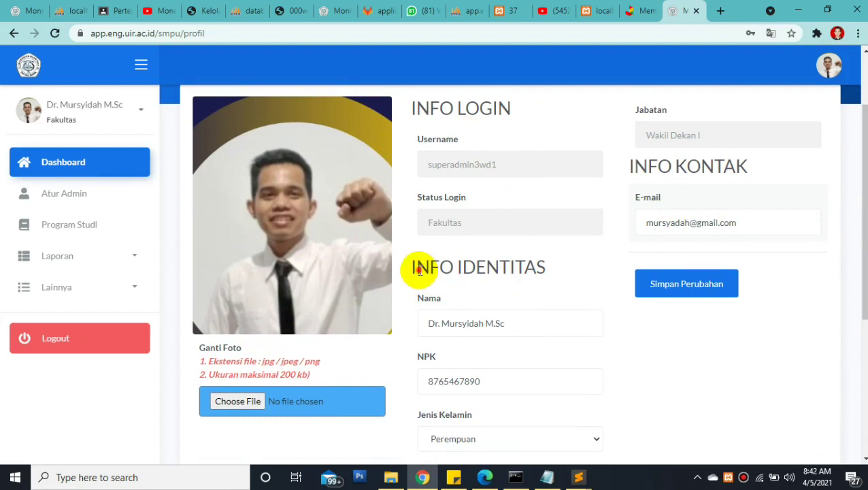
{"action": "left_click_drag", "start_coordinate": [412, 267], "coordinate": [554, 272]}
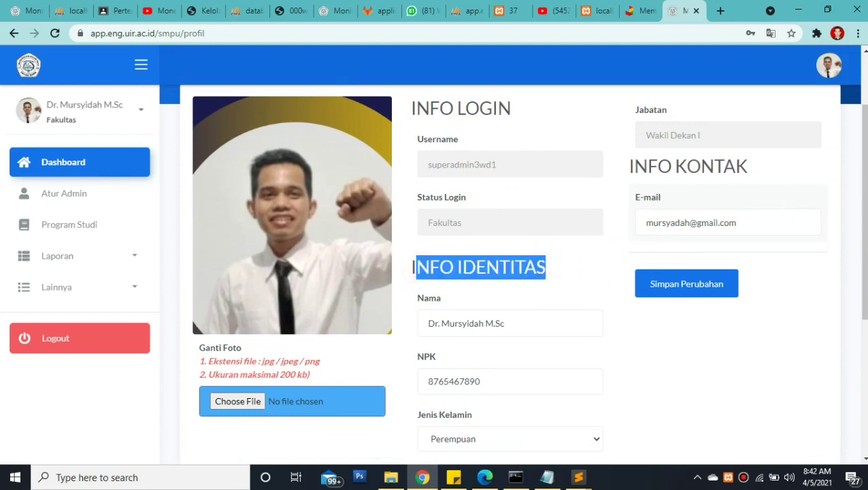
{"action": "scroll", "coordinate": [846, 191], "scroll_direction": "down", "scroll_amount": 1}
{"action": "left_click_drag", "start_coordinate": [627, 144], "coordinate": [749, 140]}
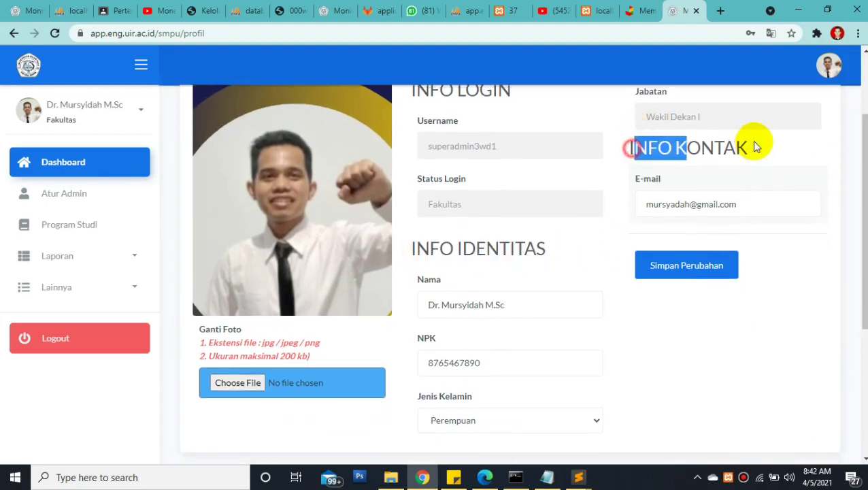
{"action": "left_click", "coordinate": [753, 140]}
{"action": "scroll", "coordinate": [843, 158], "scroll_direction": "up", "scroll_amount": 1}
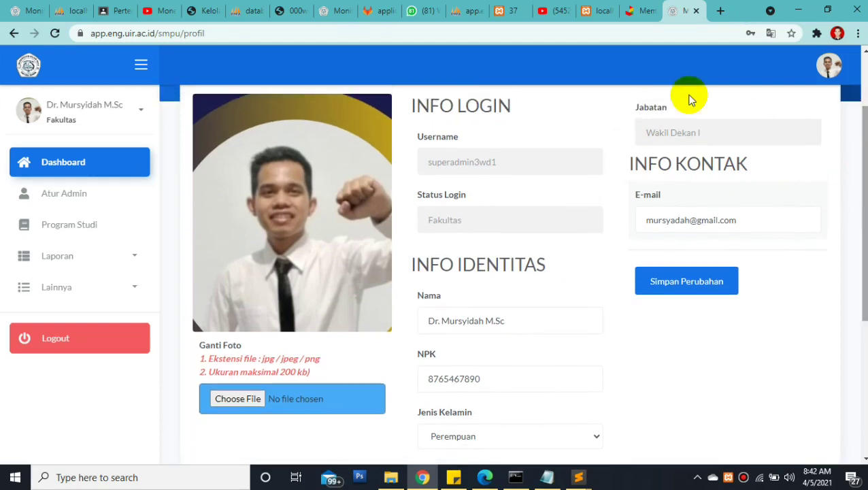
{"action": "left_click_drag", "start_coordinate": [702, 123], "coordinate": [638, 126]}
{"action": "left_click_drag", "start_coordinate": [423, 160], "coordinate": [495, 166]}
{"action": "left_click_drag", "start_coordinate": [421, 219], "coordinate": [471, 219]}
{"action": "mouse_move", "coordinate": [864, 196]}
{"action": "left_mouse_down"}
{"action": "mouse_move", "coordinate": [864, 216]}
{"action": "mouse_move", "coordinate": [864, 199]}
{"action": "left_mouse_up"}
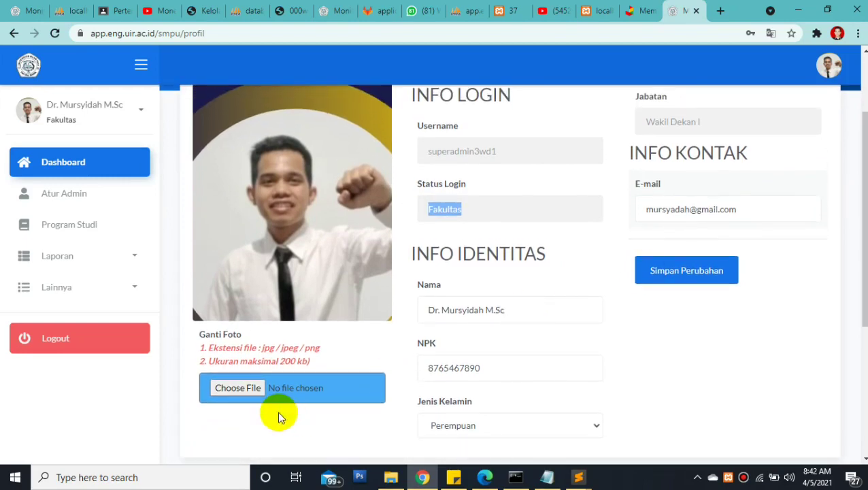
{"action": "left_click", "coordinate": [231, 387]}
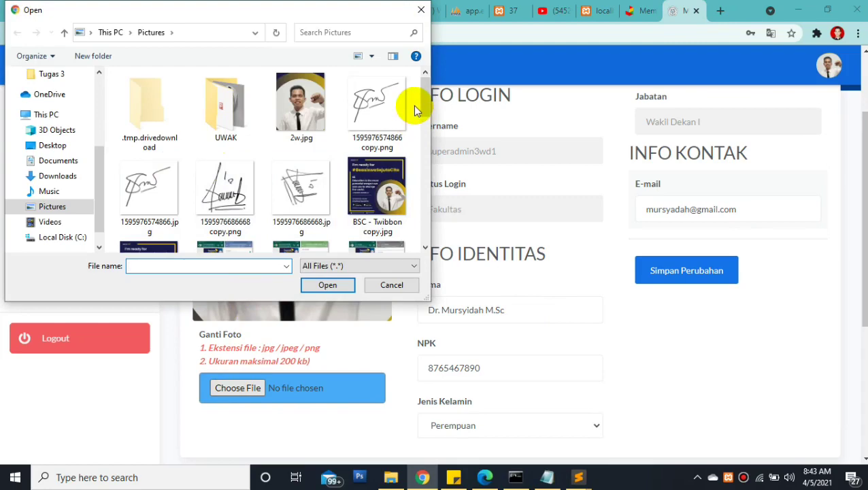
Set jepri.jpg as the new profile photo and save the profile with Simpan Perubahan
{"action": "left_click_drag", "start_coordinate": [423, 96], "coordinate": [399, 182]}
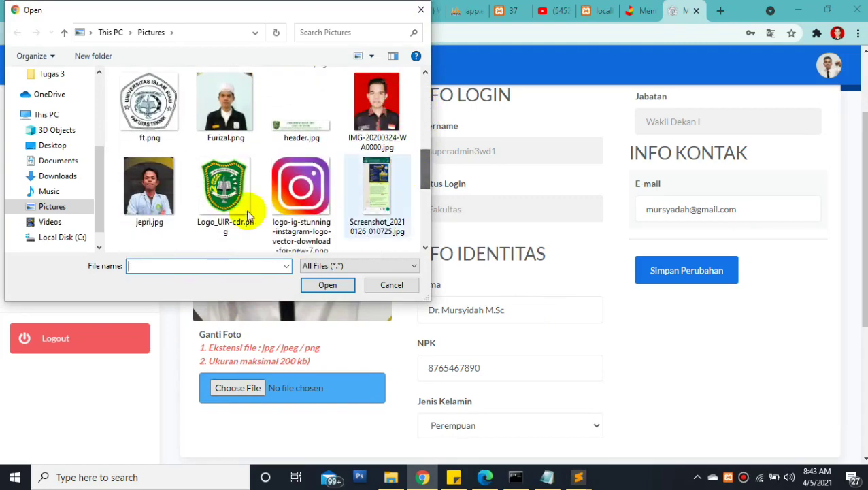
{"action": "double_click", "coordinate": [143, 186]}
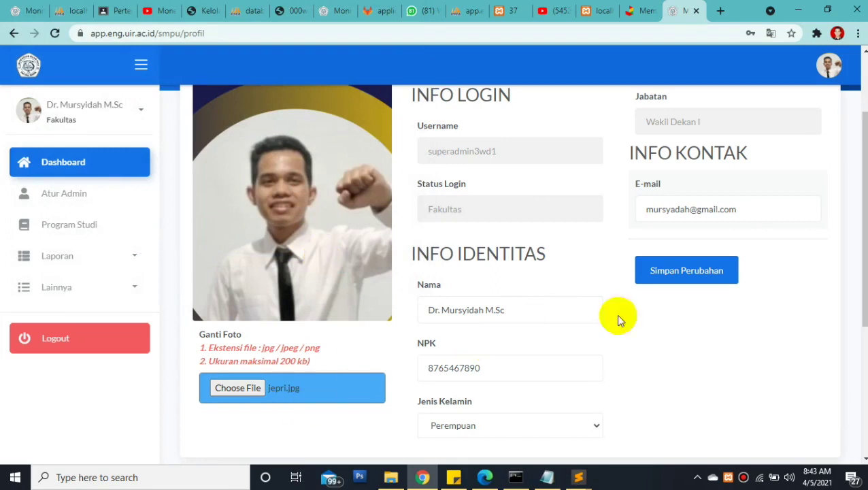
{"action": "left_click", "coordinate": [708, 279]}
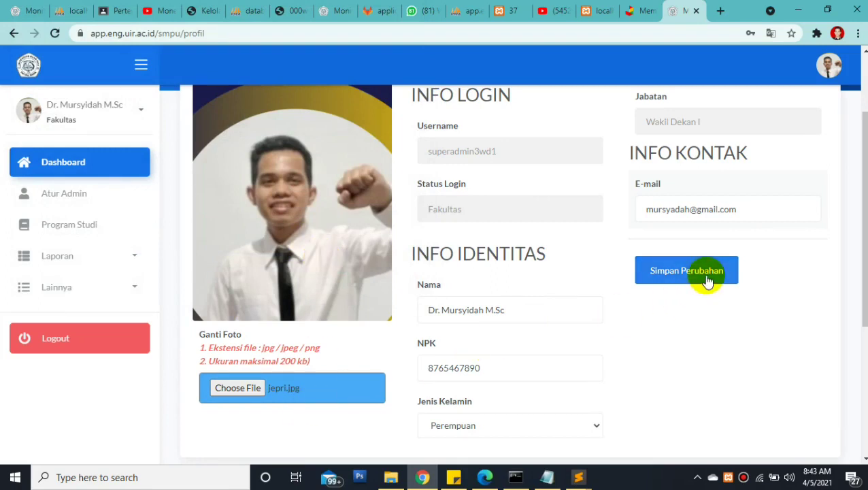
{"action": "left_click", "coordinate": [689, 209]}
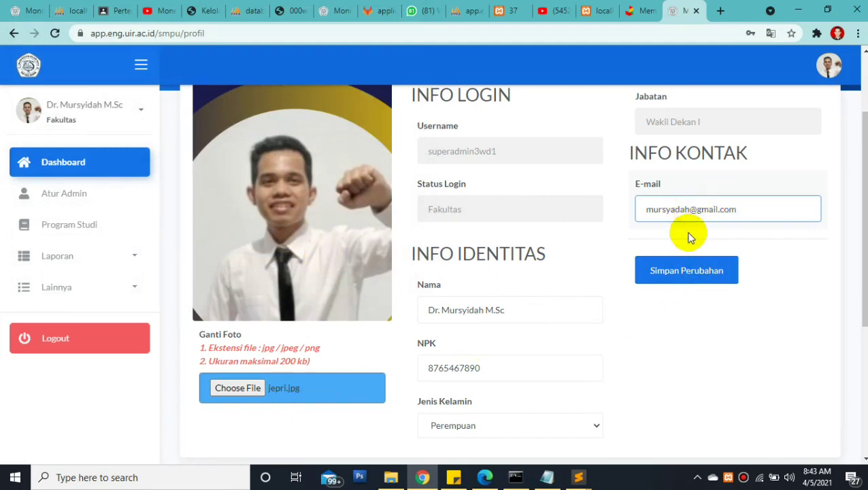
{"action": "left_click", "coordinate": [661, 278]}
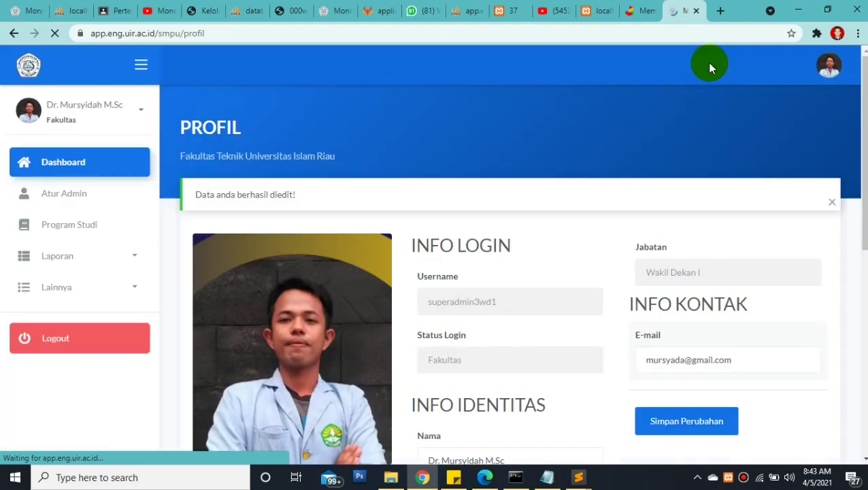
{"action": "left_click_drag", "start_coordinate": [863, 90], "coordinate": [836, 306]}
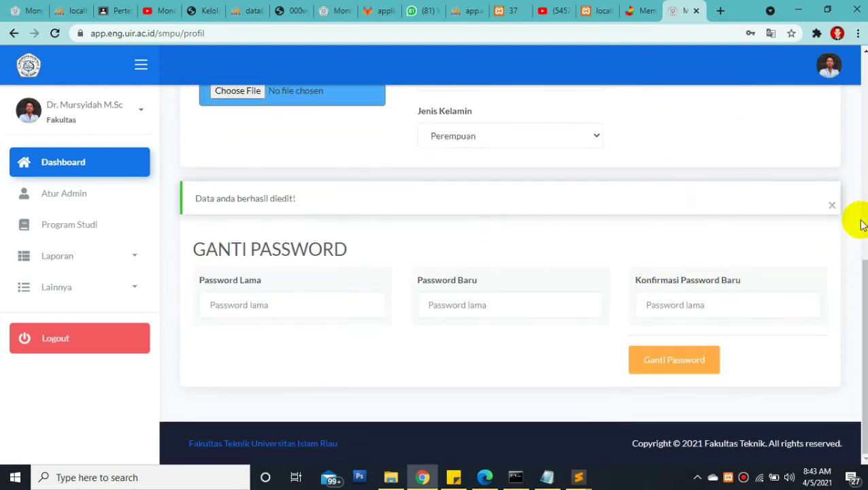
Dismiss the profile success message and move between the old, new and confirmation password fields
{"action": "left_click", "coordinate": [832, 208]}
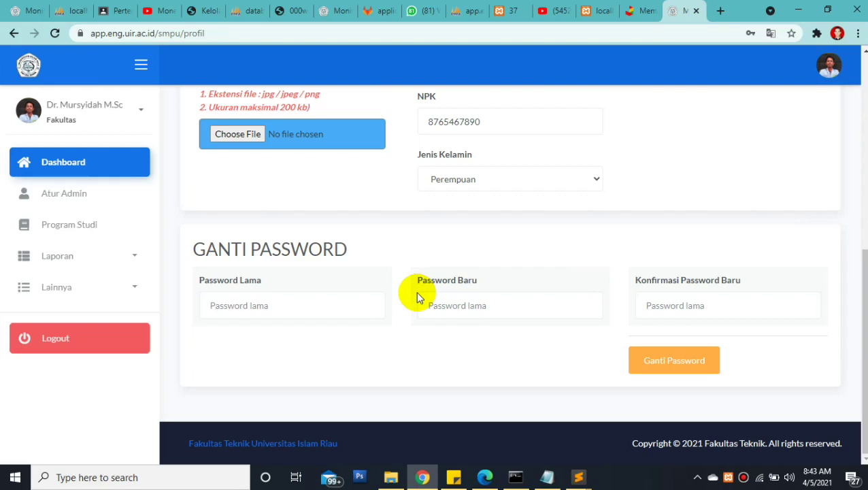
{"action": "left_click", "coordinate": [263, 306]}
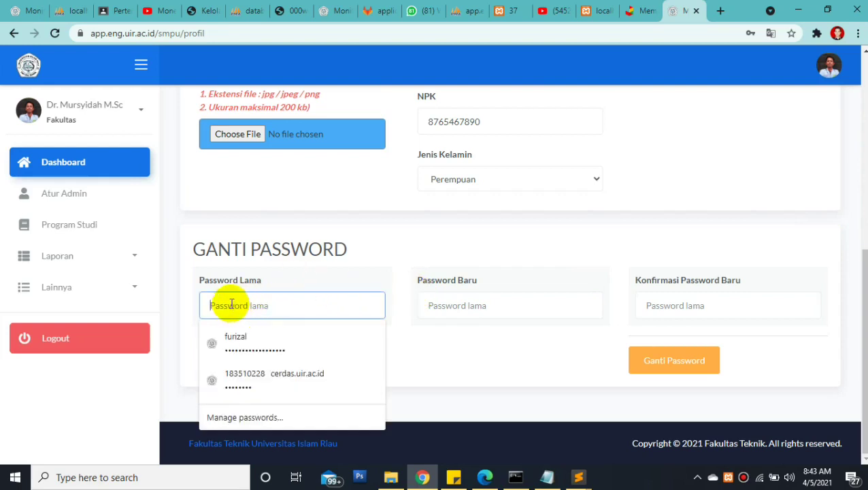
{"action": "left_click", "coordinate": [444, 305]}
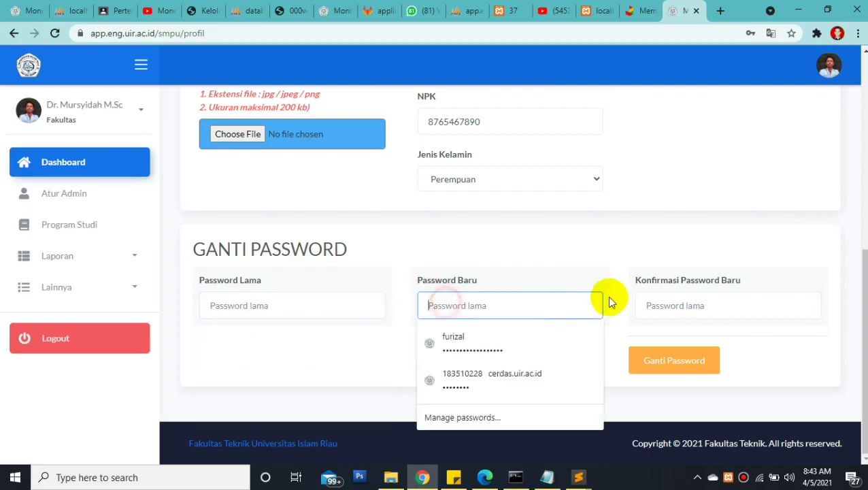
{"action": "left_click", "coordinate": [657, 305]}
{"action": "left_click", "coordinate": [527, 305]}
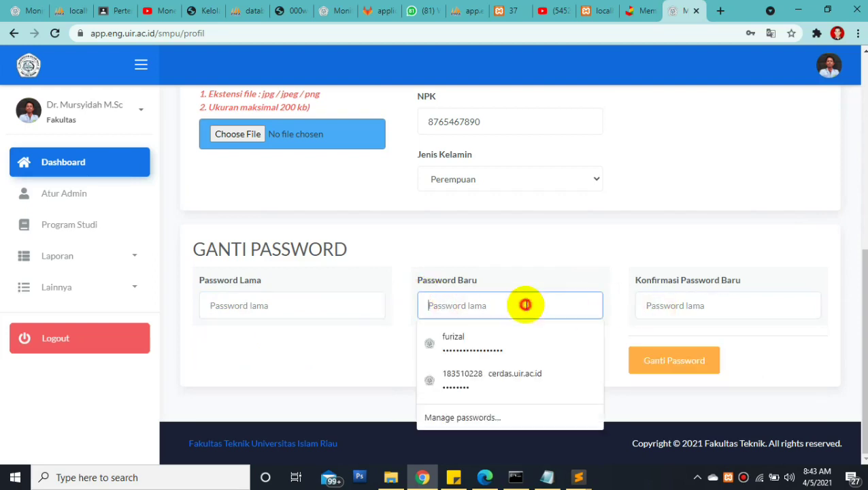
{"action": "left_click", "coordinate": [303, 305]}
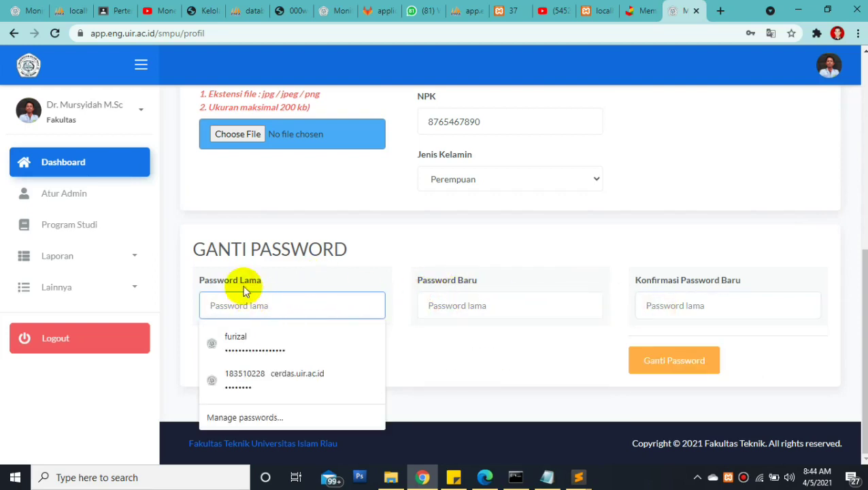
{"action": "left_click", "coordinate": [229, 304]}
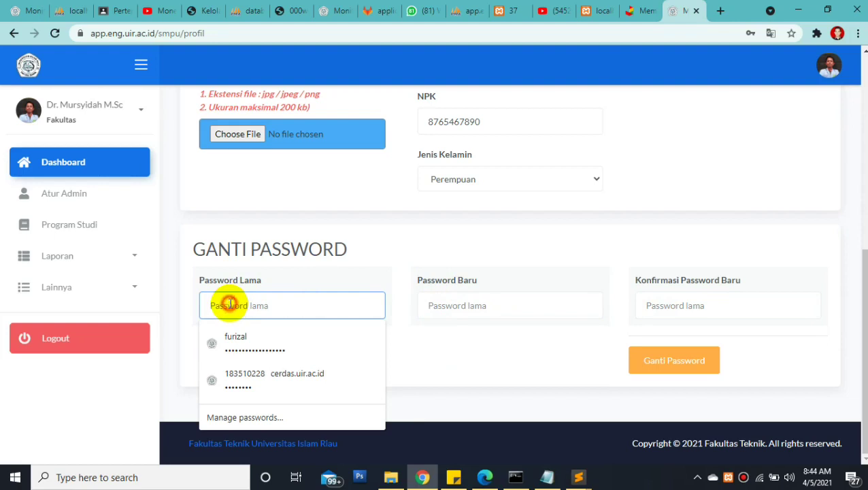
{"action": "left_click", "coordinate": [456, 305]}
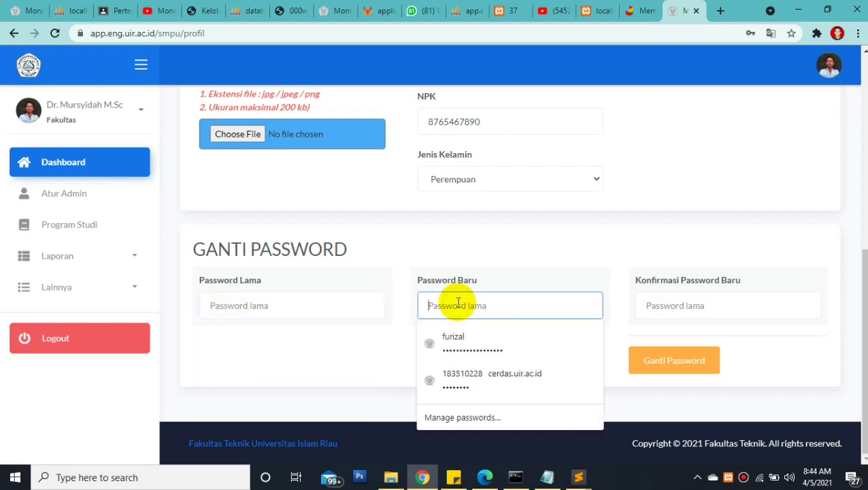
{"action": "left_click", "coordinate": [697, 311]}
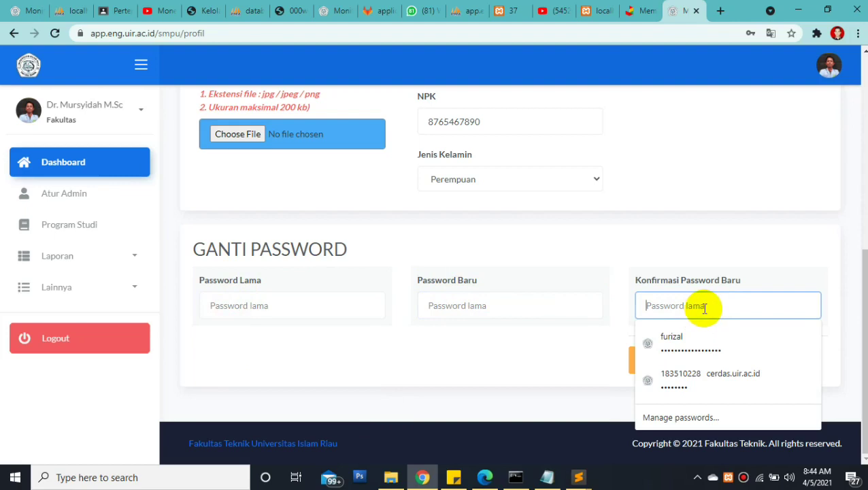
{"action": "left_click", "coordinate": [334, 305]}
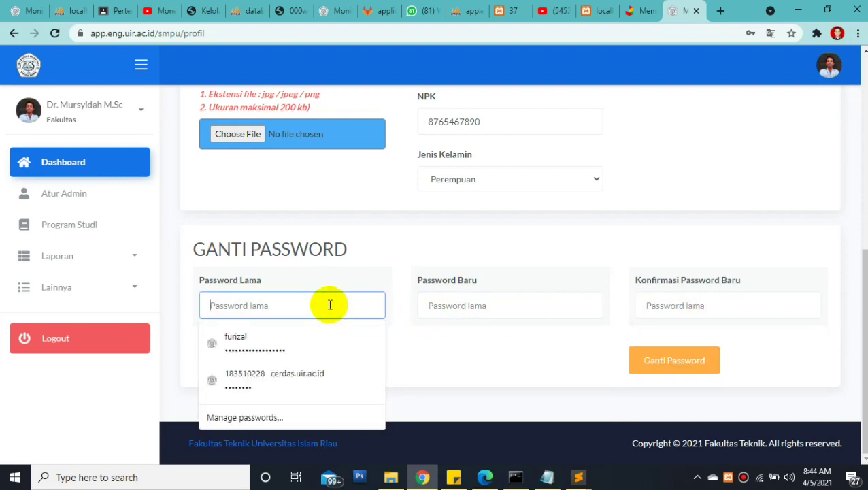
Enter the old password, the new password and its confirmation, then submit Ganti Password
{"action": "type", "text": "••"}
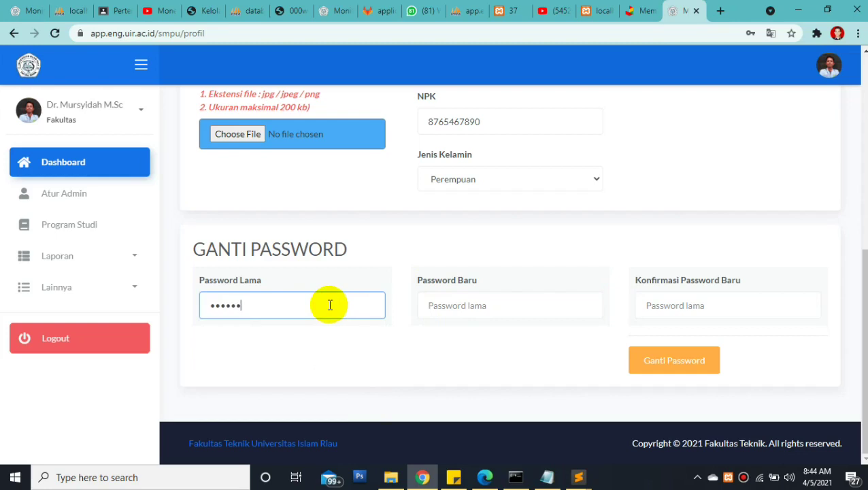
{"action": "type", "text": "••••••••"}
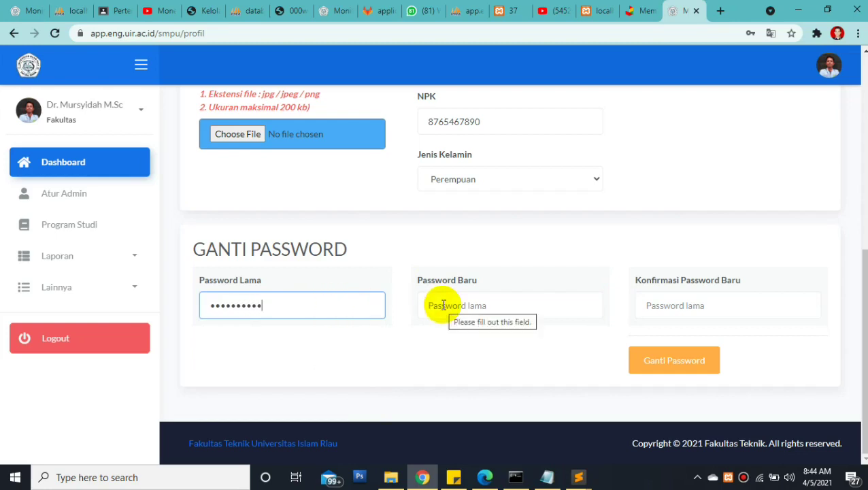
{"action": "left_click", "coordinate": [442, 305]}
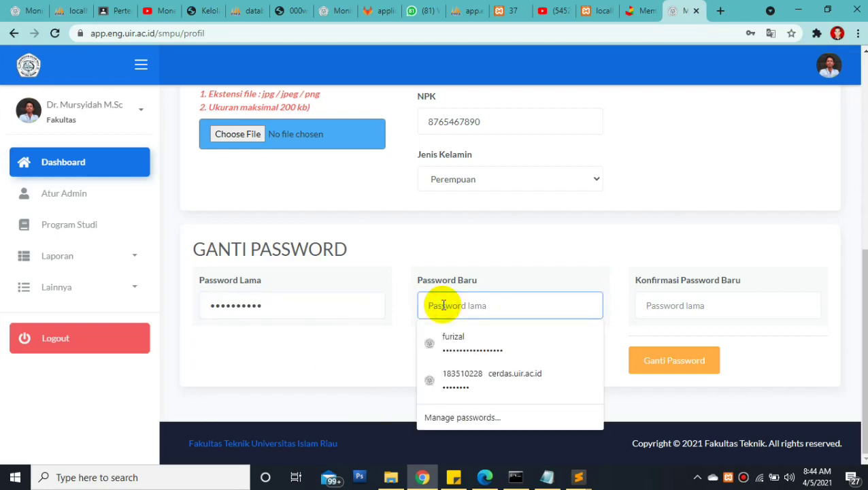
{"action": "type", "text": "•"}
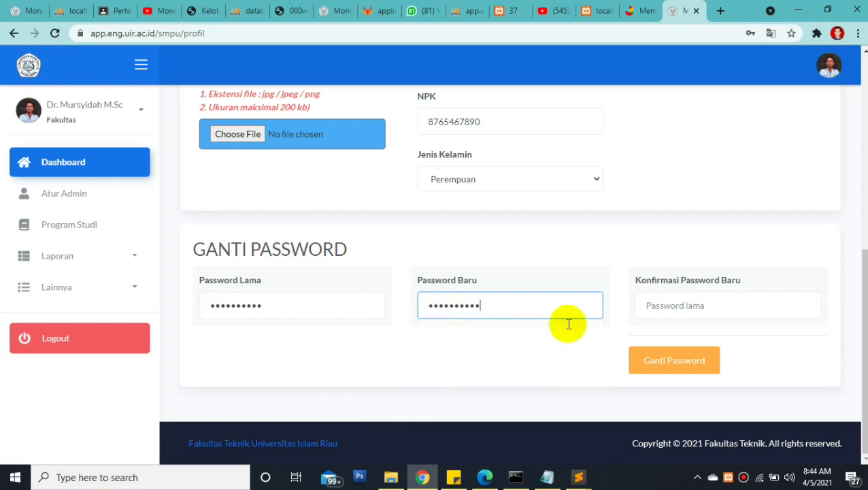
{"action": "left_click", "coordinate": [661, 309]}
{"action": "type", "text": "•"}
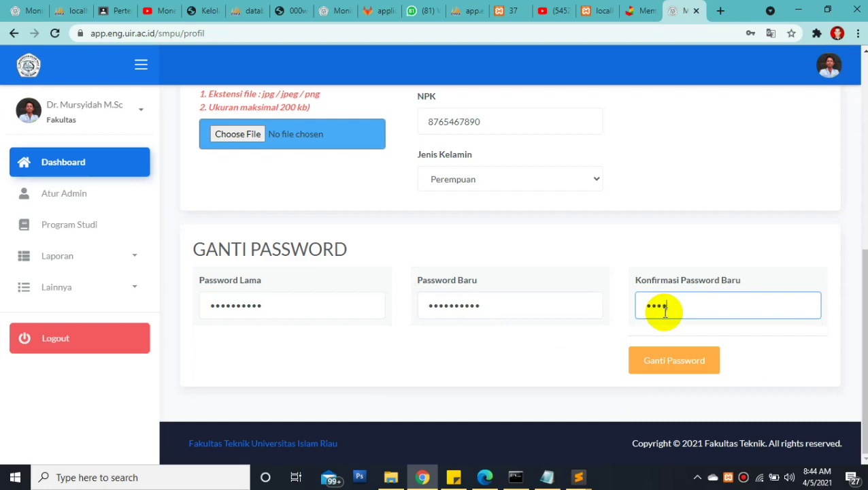
{"action": "type", "text": "•"}
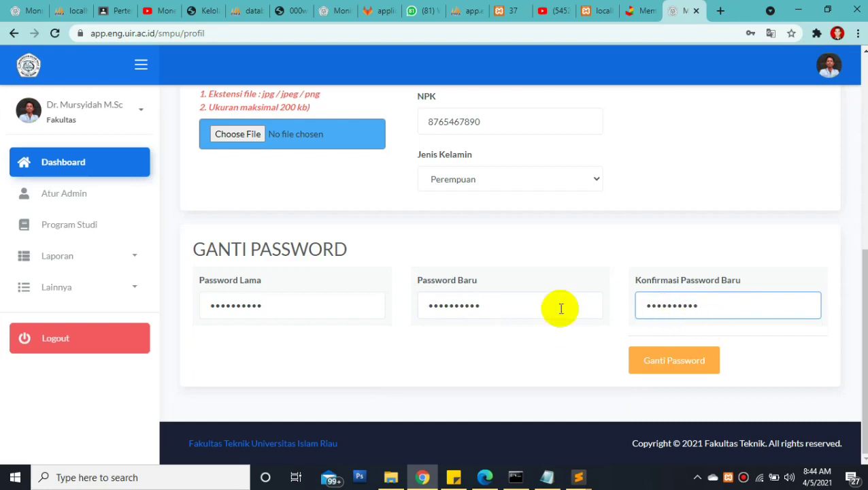
{"action": "left_click_drag", "start_coordinate": [414, 280], "coordinate": [516, 282]}
{"action": "left_click_drag", "start_coordinate": [636, 280], "coordinate": [745, 280]}
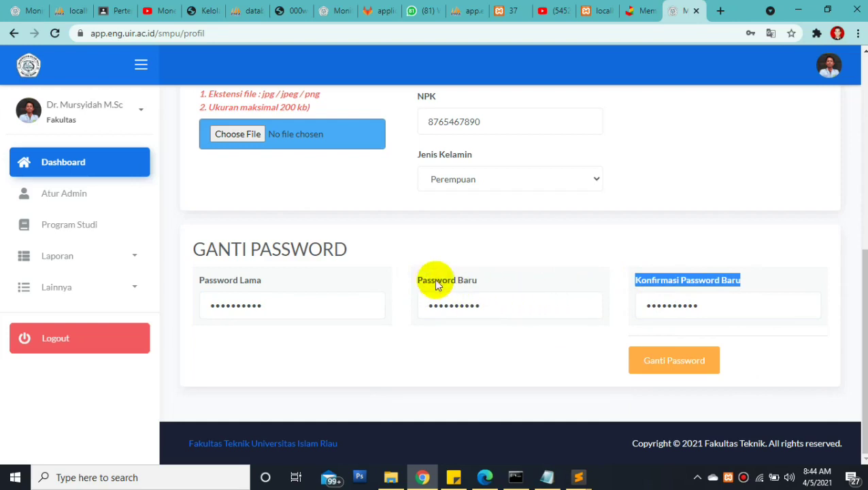
{"action": "left_click", "coordinate": [650, 363]}
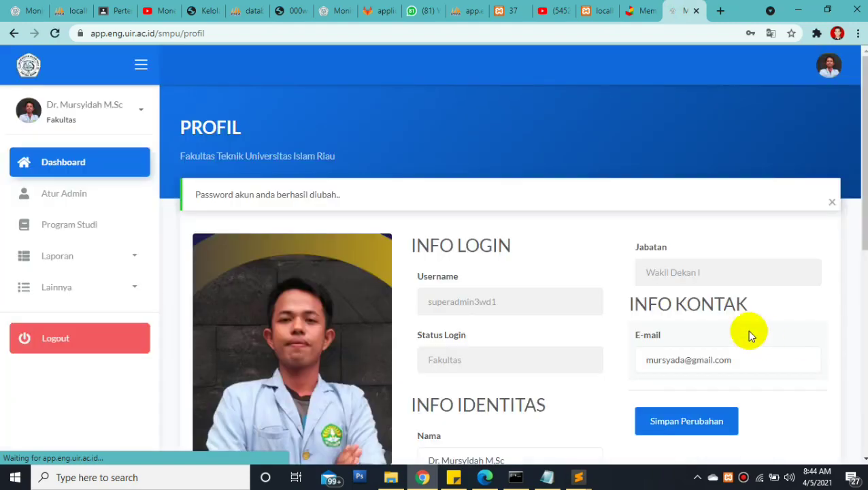
Expand the sidebar account menu under the user name to reveal Profil Saya and Logout
{"action": "left_click_drag", "start_coordinate": [194, 194], "coordinate": [371, 195]}
{"action": "left_click_drag", "start_coordinate": [859, 145], "coordinate": [854, 212]}
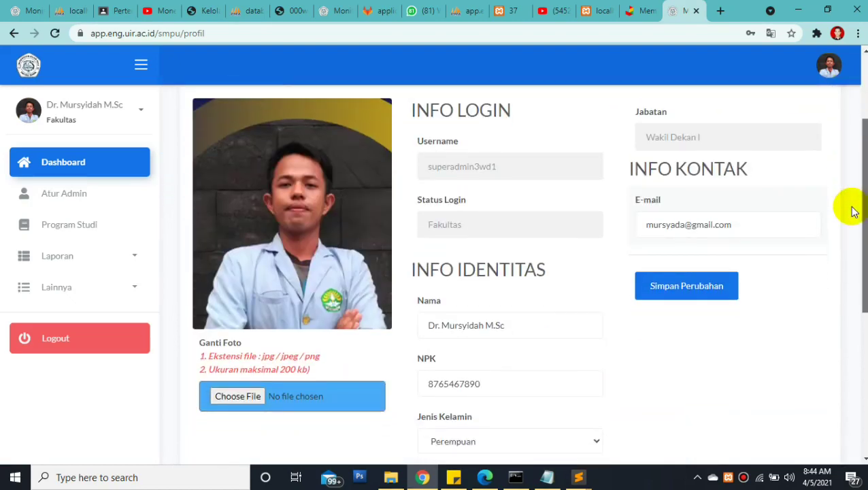
{"action": "left_click_drag", "start_coordinate": [853, 212], "coordinate": [601, 227]}
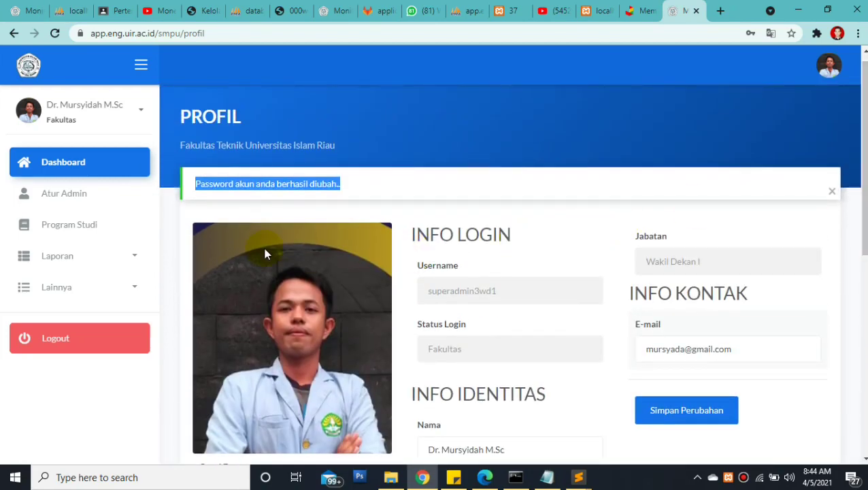
{"action": "left_click", "coordinate": [141, 113]}
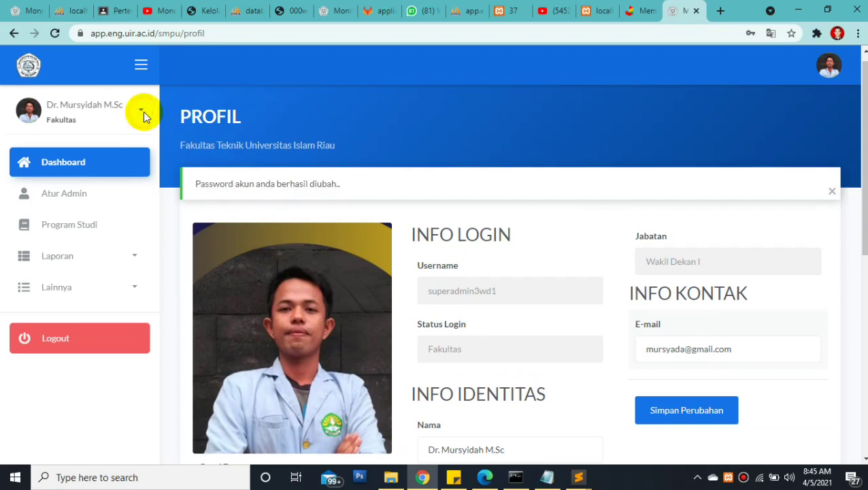
{"action": "left_click", "coordinate": [138, 115]}
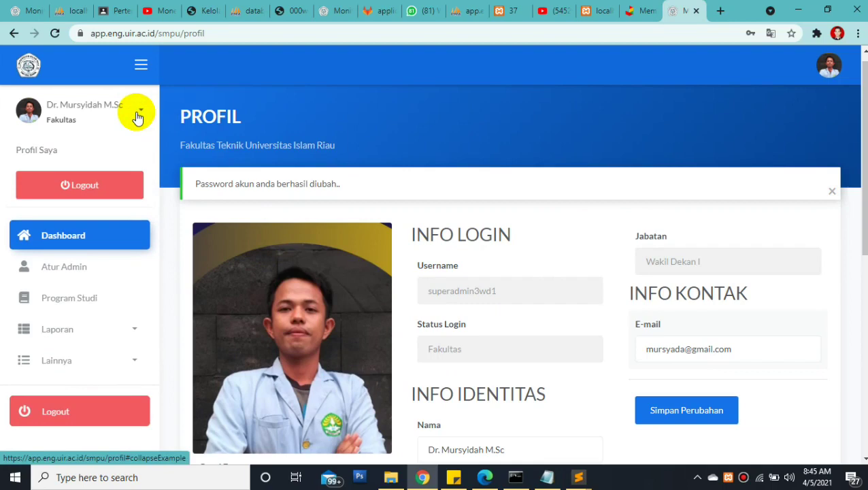
Log out via the sidebar Logout, confirming with Ya in Konfirmasi Logout
{"action": "left_click", "coordinate": [107, 408]}
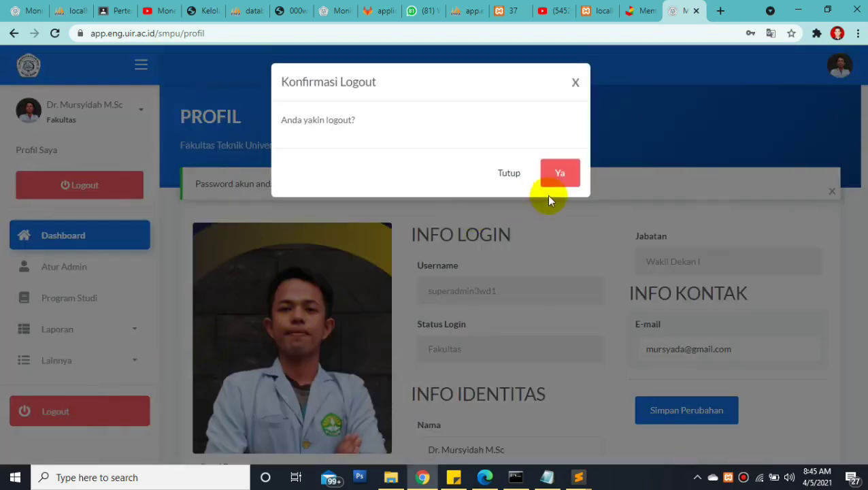
{"action": "left_click", "coordinate": [553, 188]}
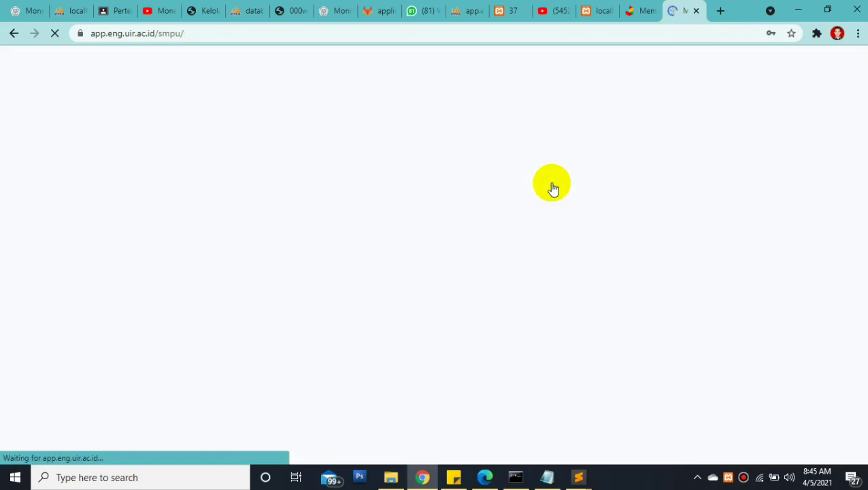
{"action": "scroll", "coordinate": [858, 208], "scroll_direction": "down", "scroll_amount": 3}
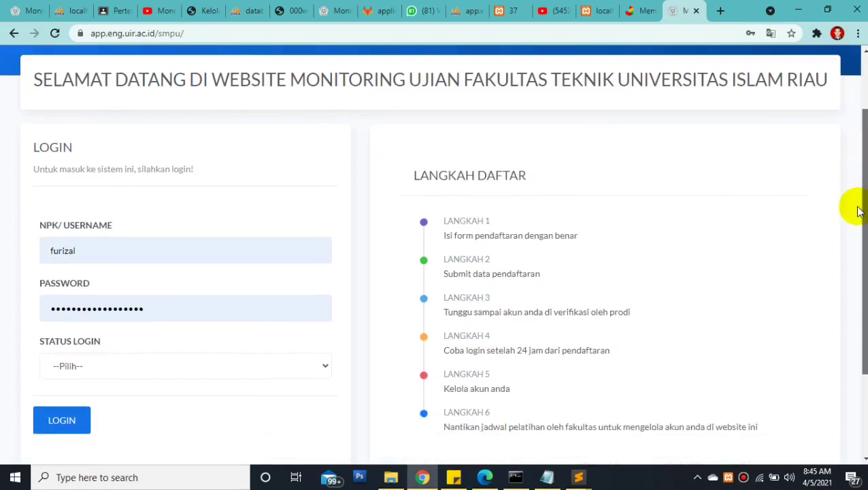
Fill the login username with the administrator account from the saved suggestions
{"action": "left_click", "coordinate": [92, 182]}
{"action": "left_click_drag", "start_coordinate": [102, 181], "coordinate": [7, 175]}
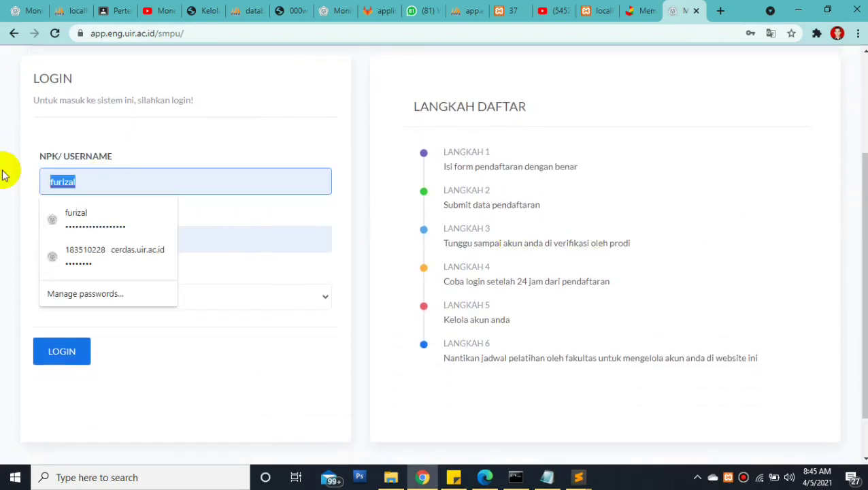
{"action": "left_click", "coordinate": [46, 213]}
{"action": "type", "text": "supe"}
{"action": "key", "text": "ctrl+a"}
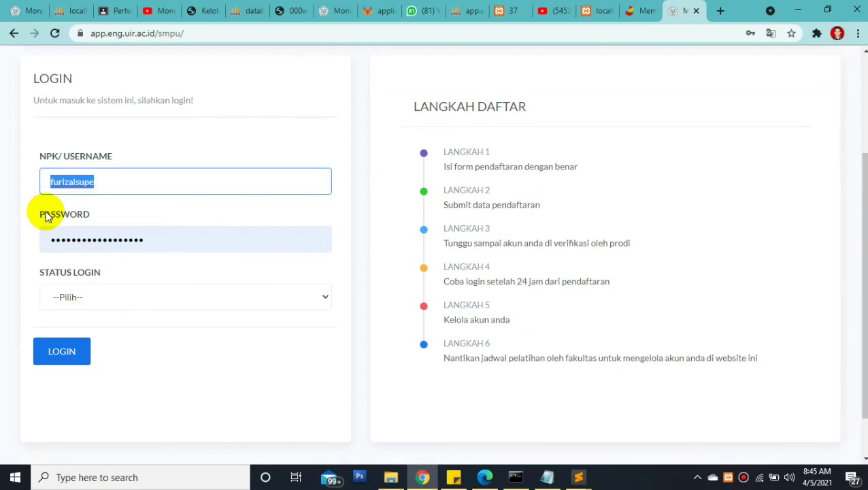
{"action": "type", "text": "superadmin35"}
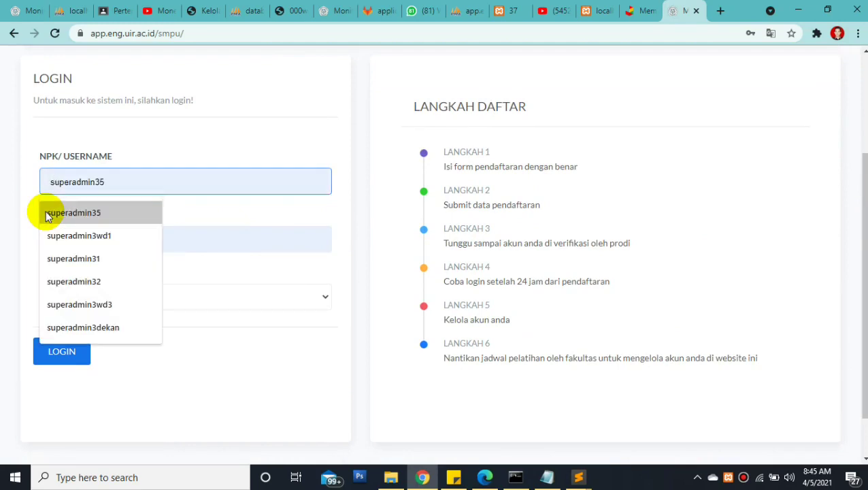
{"action": "left_click", "coordinate": [49, 214]}
{"action": "key", "text": "Tab"}
Check the entered username, including its last digit
{"action": "left_click", "coordinate": [118, 182]}
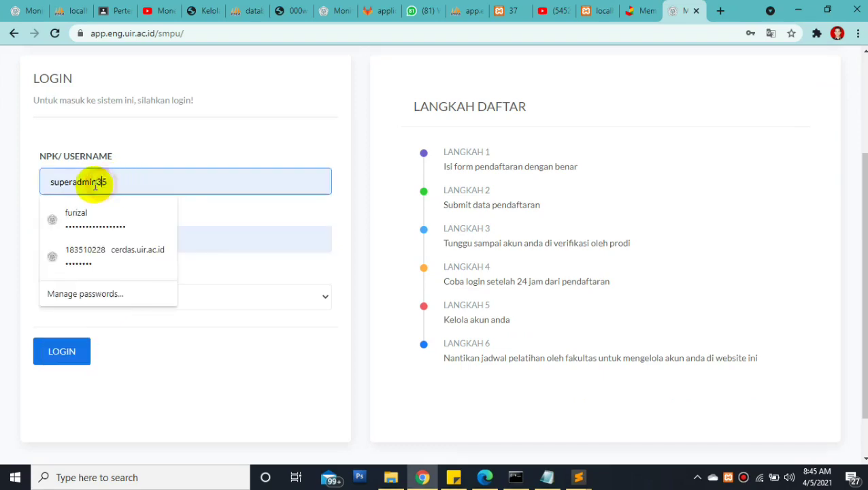
{"action": "left_click_drag", "start_coordinate": [96, 184], "coordinate": [43, 184]}
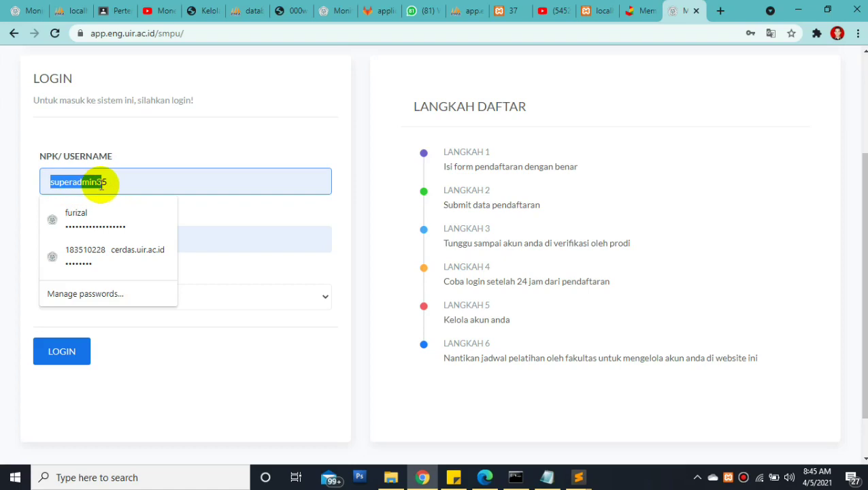
{"action": "left_click", "coordinate": [102, 182]}
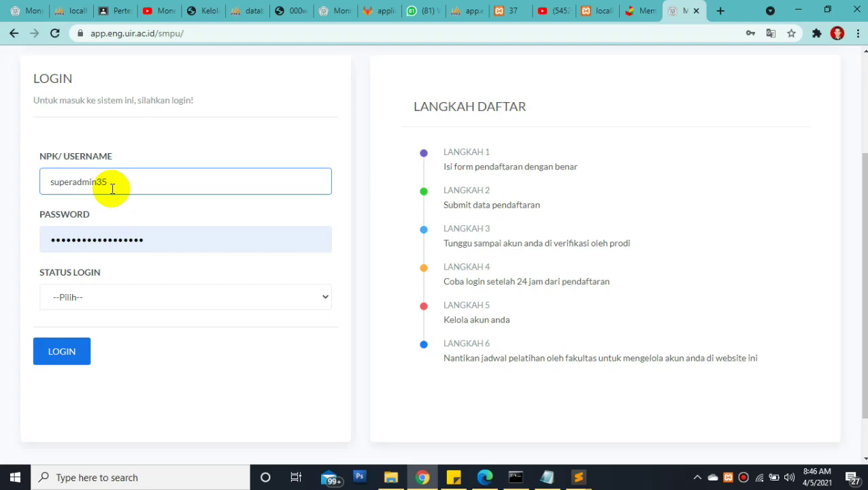
{"action": "left_click", "coordinate": [102, 182]}
{"action": "left_click_drag", "start_coordinate": [102, 182], "coordinate": [43, 179]}
{"action": "left_click", "coordinate": [102, 181]}
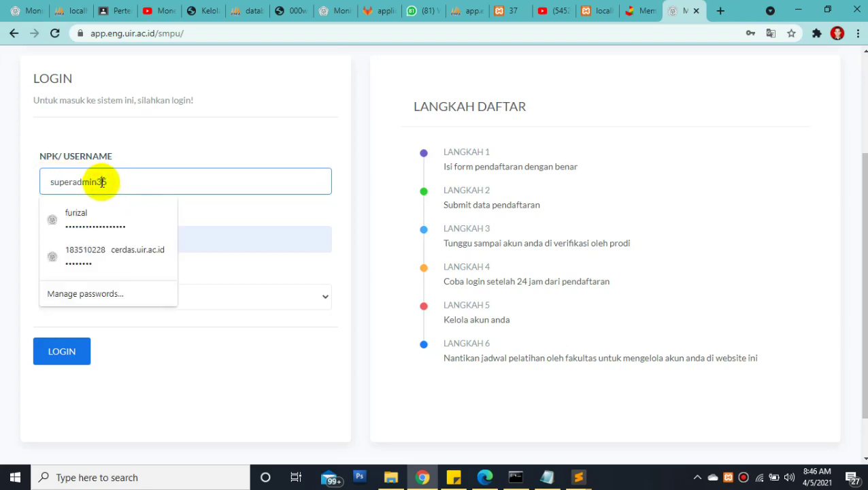
{"action": "left_click_drag", "start_coordinate": [102, 182], "coordinate": [116, 187]}
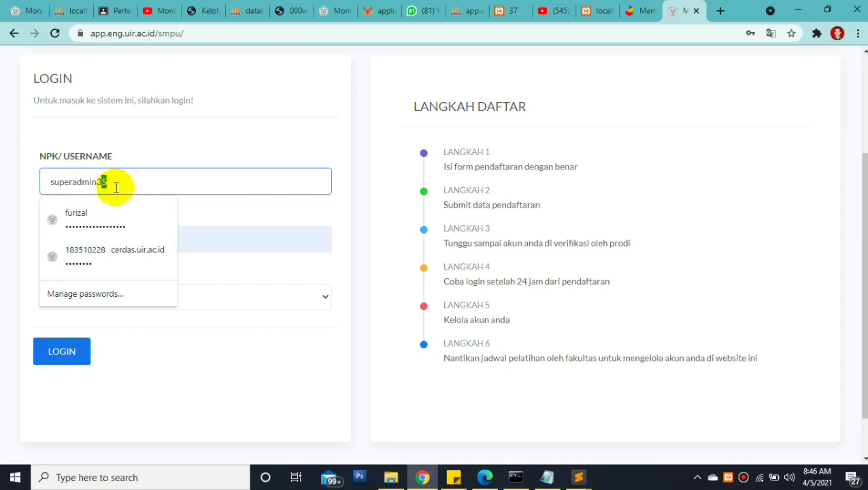
{"action": "left_click", "coordinate": [116, 181]}
{"action": "left_click", "coordinate": [128, 163]}
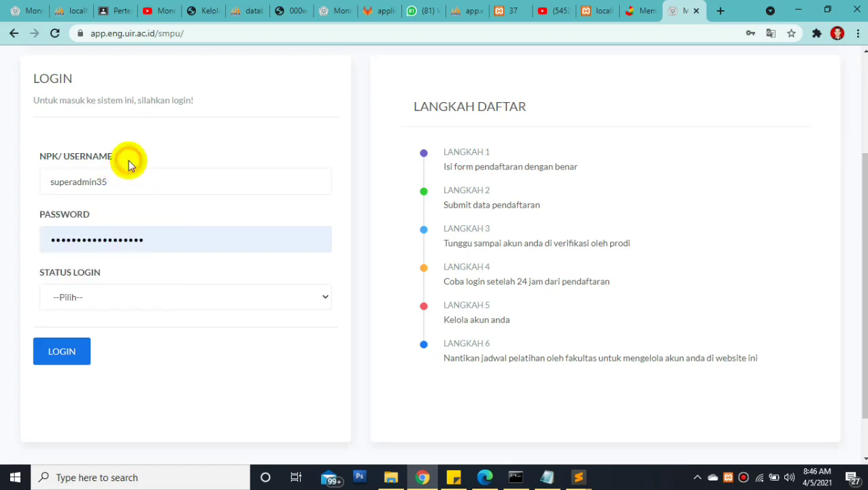
Replace the password with the Prodi admin's password and set Status Login to Prodi
{"action": "left_click_drag", "start_coordinate": [161, 239], "coordinate": [24, 238]}
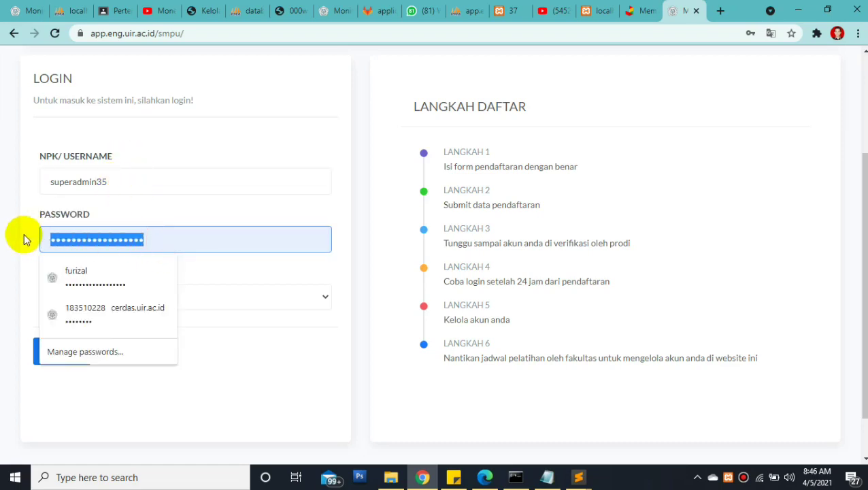
{"action": "type", "text": "**********"}
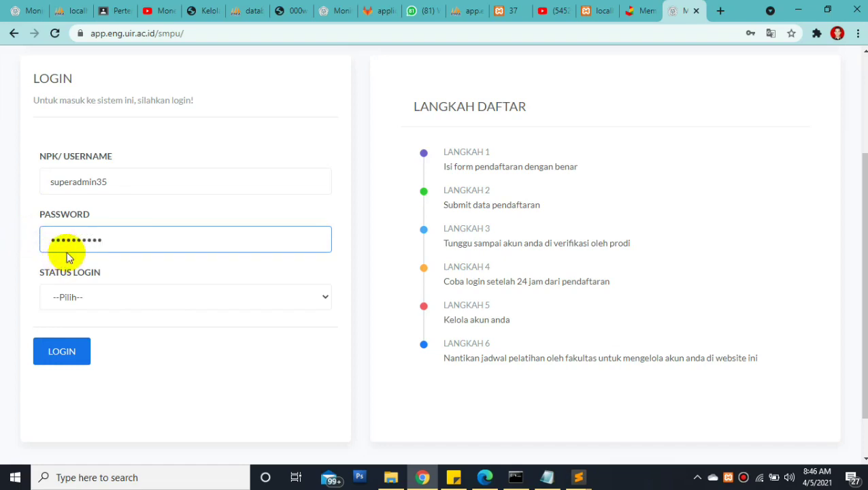
{"action": "left_click", "coordinate": [69, 295]}
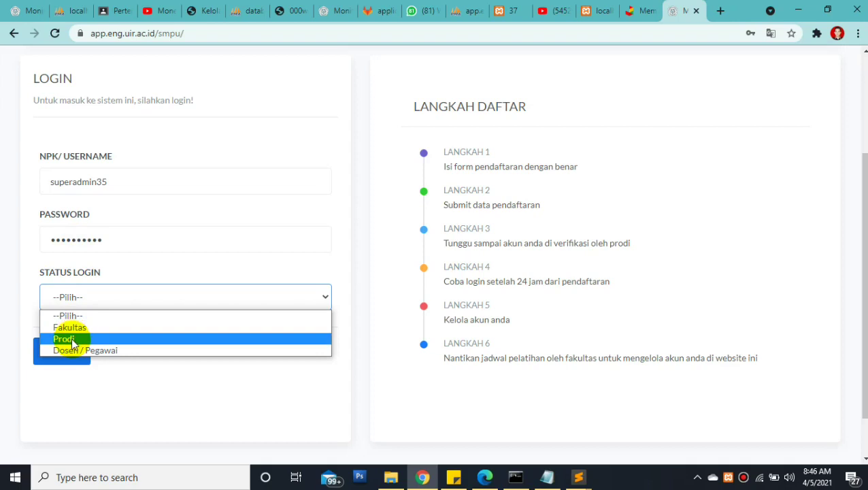
{"action": "left_click", "coordinate": [72, 339]}
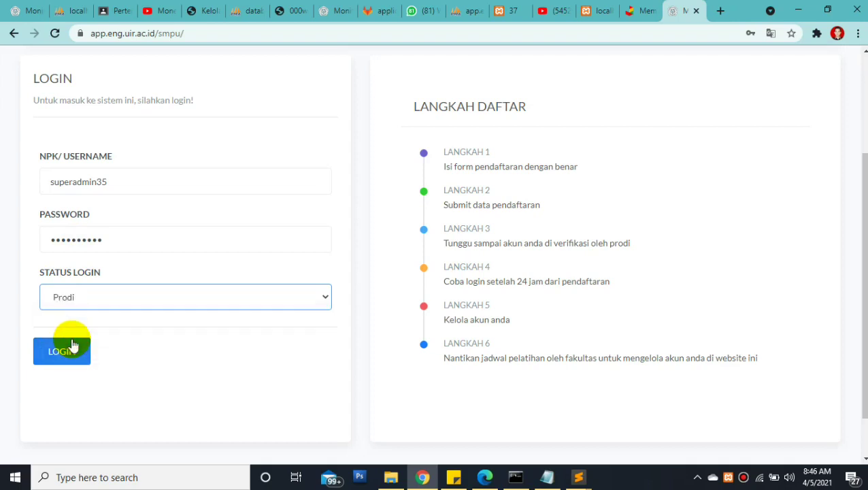
Log in as Prodi and open the list of Prodi administrators
{"action": "left_click", "coordinate": [72, 356]}
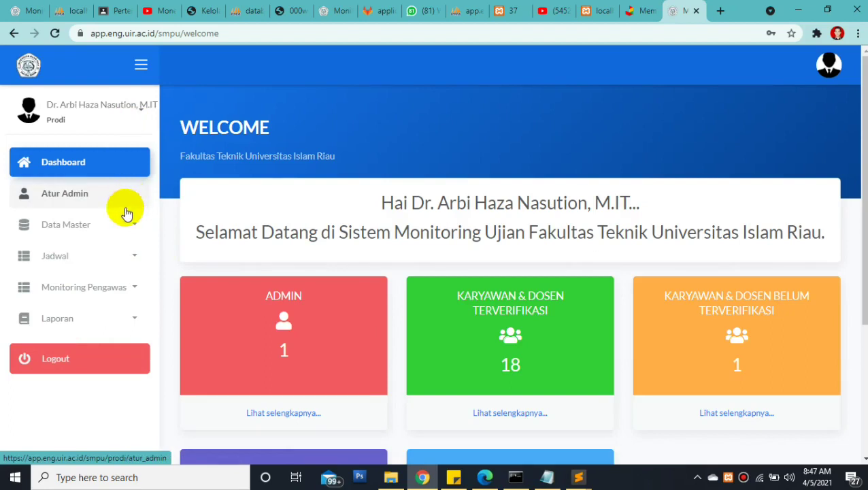
{"action": "left_click", "coordinate": [113, 117]}
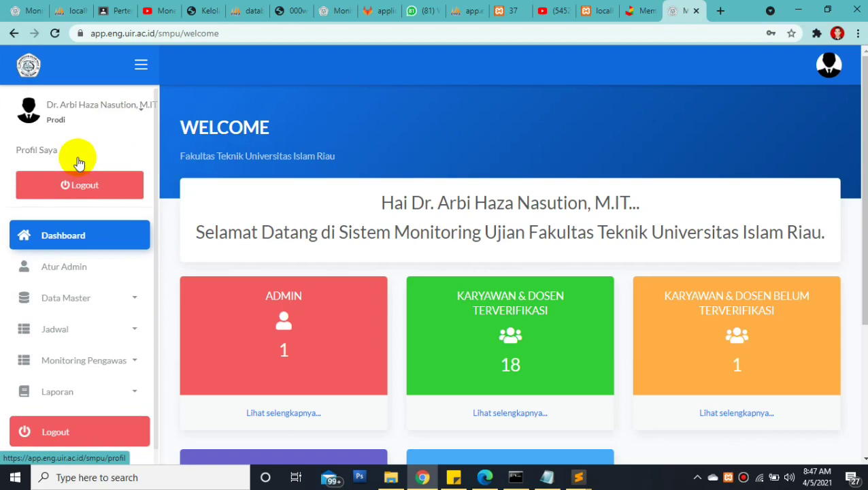
{"action": "left_click", "coordinate": [72, 272]}
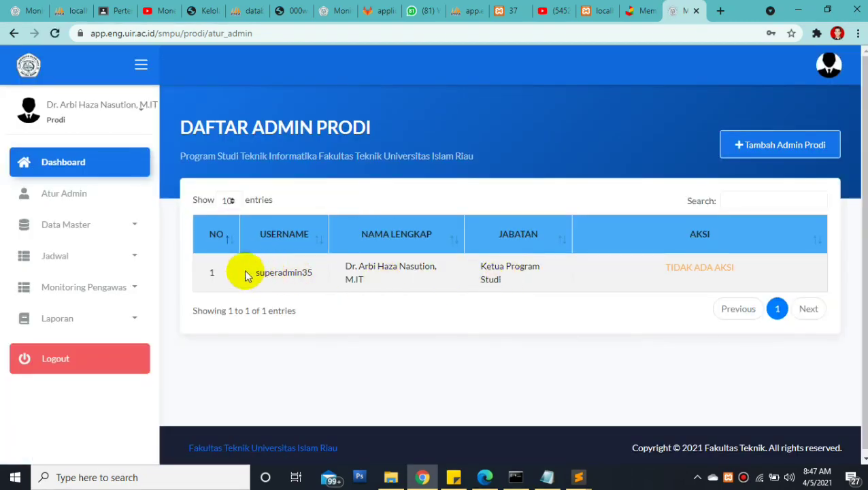
Review the Ketua Program Studi row showing TIDAK ADA AKSI, then show the account options
{"action": "left_click_drag", "start_coordinate": [248, 274], "coordinate": [556, 281]}
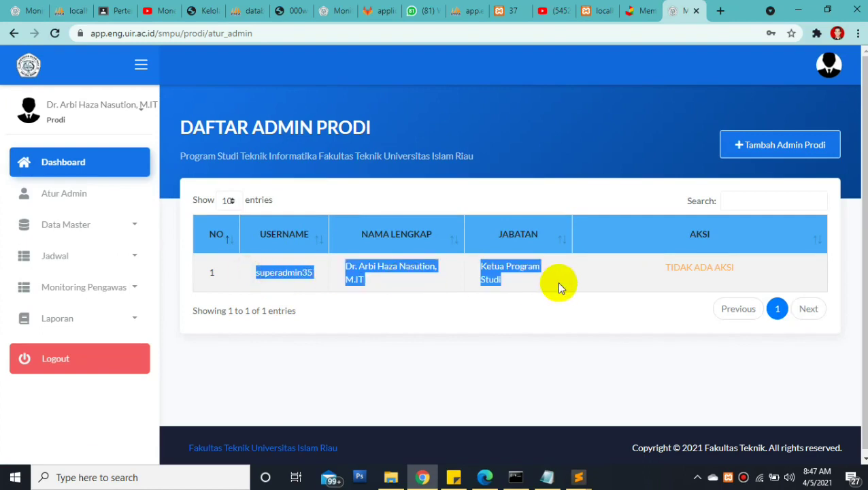
{"action": "left_click", "coordinate": [520, 281]}
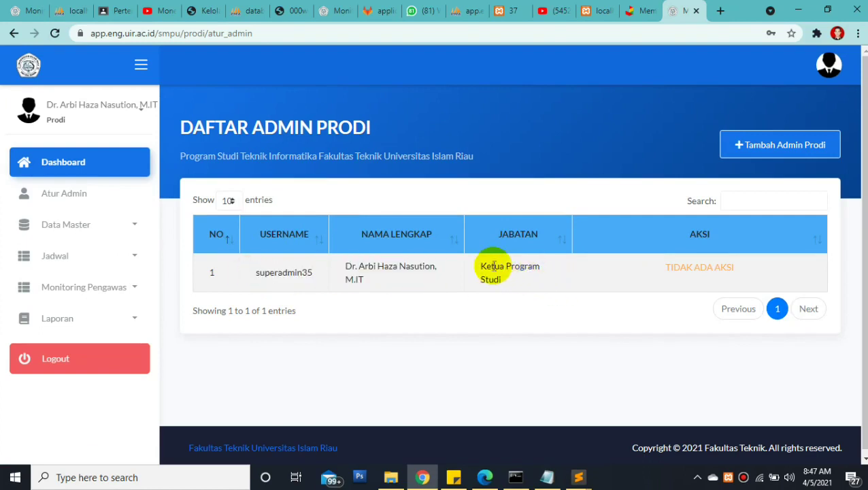
{"action": "left_click_drag", "start_coordinate": [479, 267], "coordinate": [523, 283]}
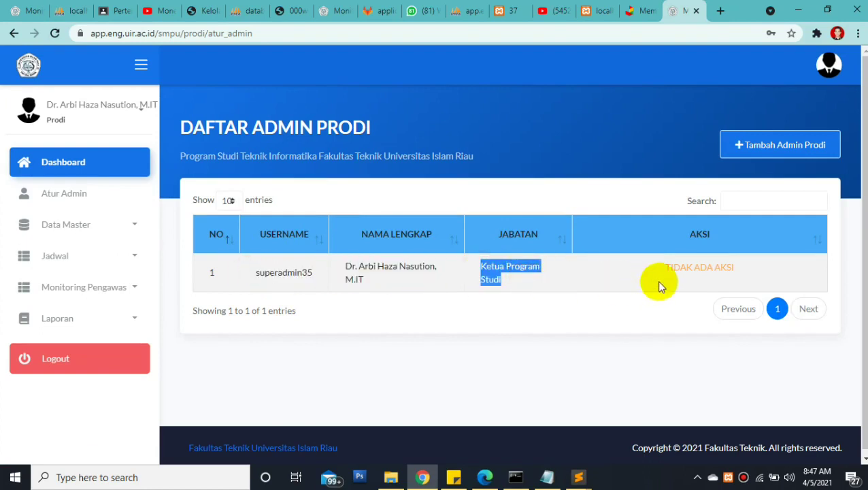
{"action": "mouse_move", "coordinate": [665, 271]}
{"action": "left_mouse_down"}
{"action": "mouse_move", "coordinate": [768, 264]}
{"action": "mouse_move", "coordinate": [665, 269]}
{"action": "left_mouse_up"}
{"action": "left_click", "coordinate": [731, 274]}
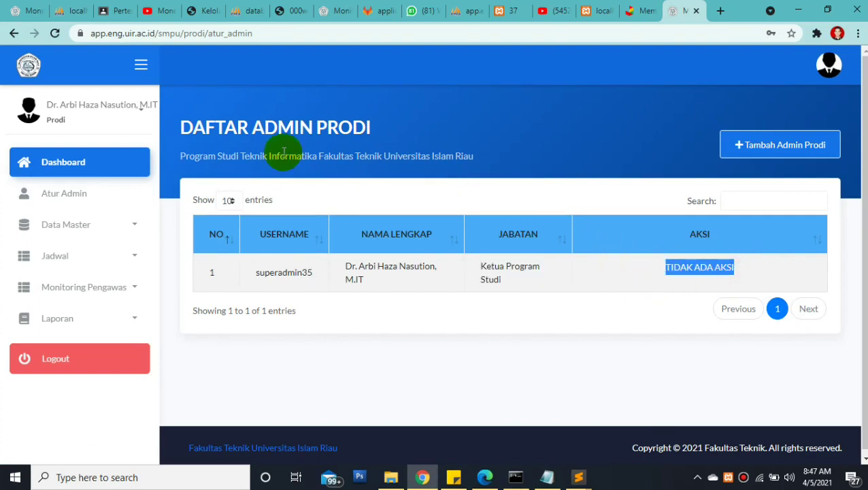
{"action": "left_click", "coordinate": [139, 109]}
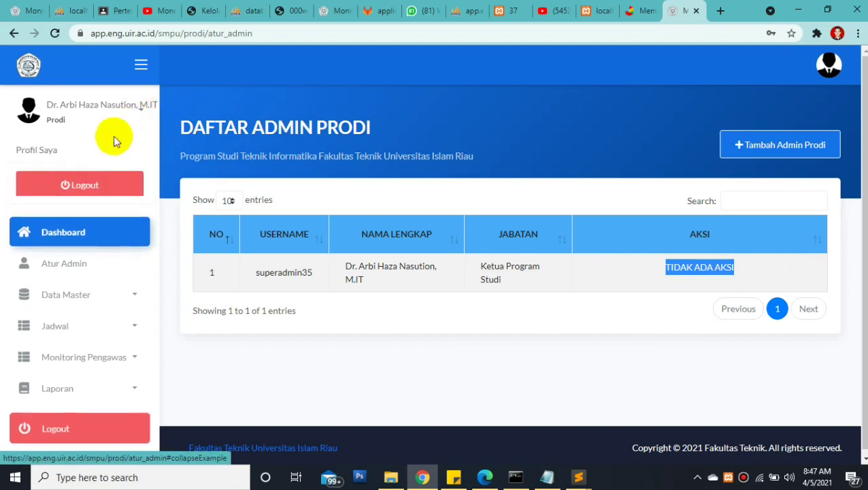
{"action": "left_click", "coordinate": [82, 153]}
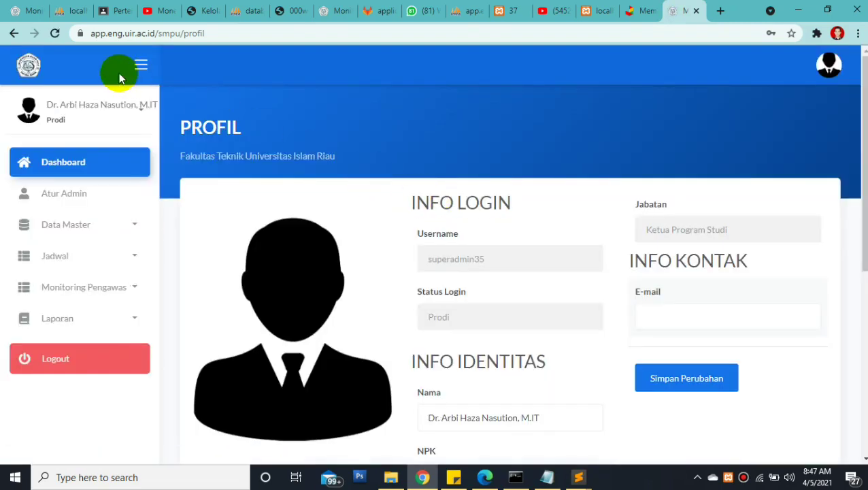
{"action": "left_click", "coordinate": [116, 103]}
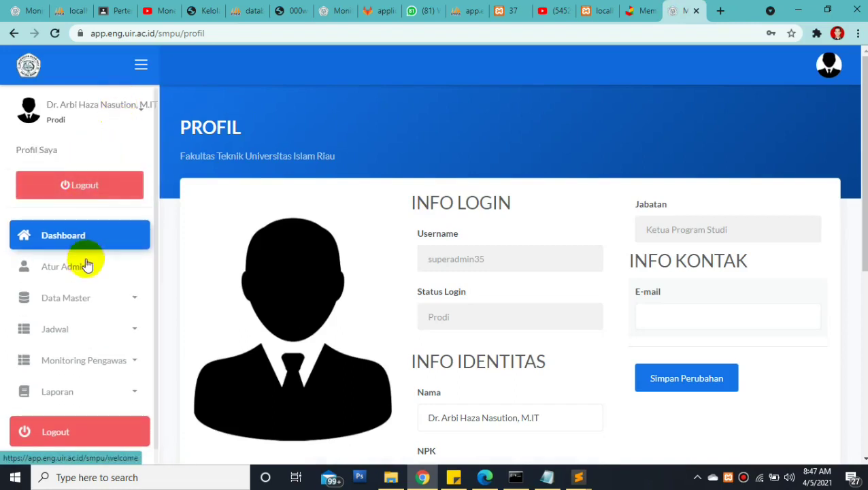
{"action": "mouse_move", "coordinate": [858, 126]}
{"action": "left_mouse_down"}
{"action": "mouse_move", "coordinate": [854, 188]}
{"action": "mouse_move", "coordinate": [855, 121]}
{"action": "left_mouse_up"}
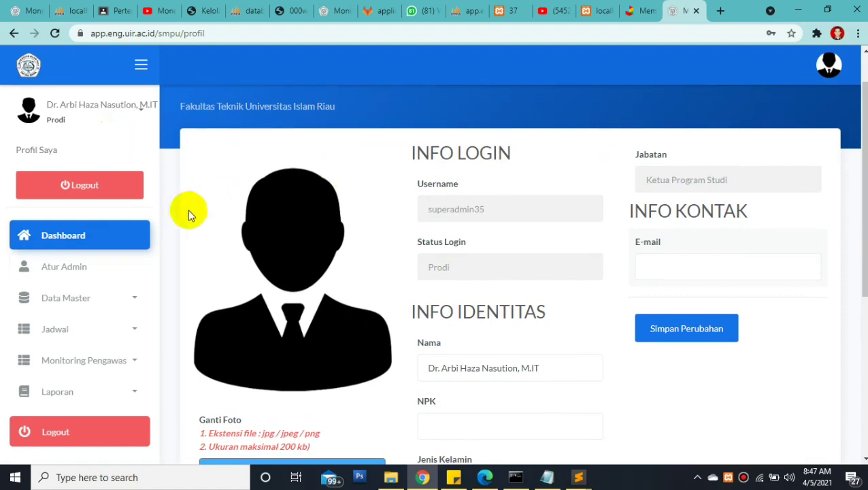
{"action": "left_click", "coordinate": [89, 268]}
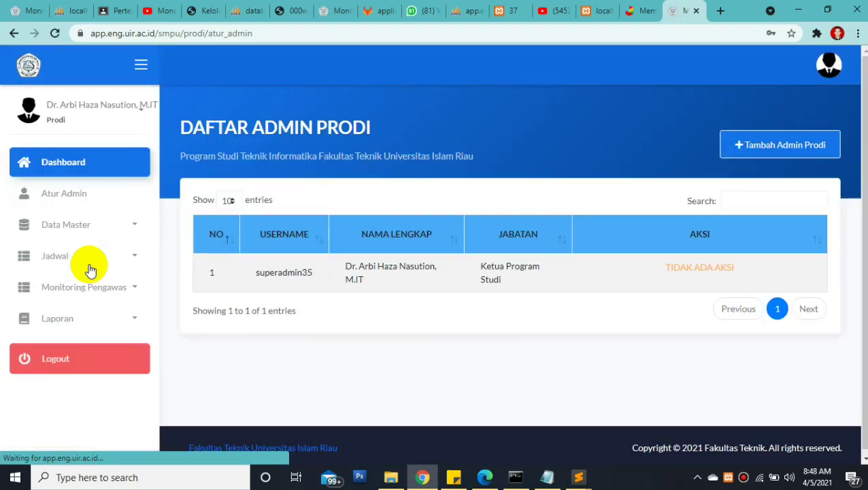
Start a new Prodi admin via Tambah Admin Prodi and enter the NPK
{"action": "left_click", "coordinate": [754, 146]}
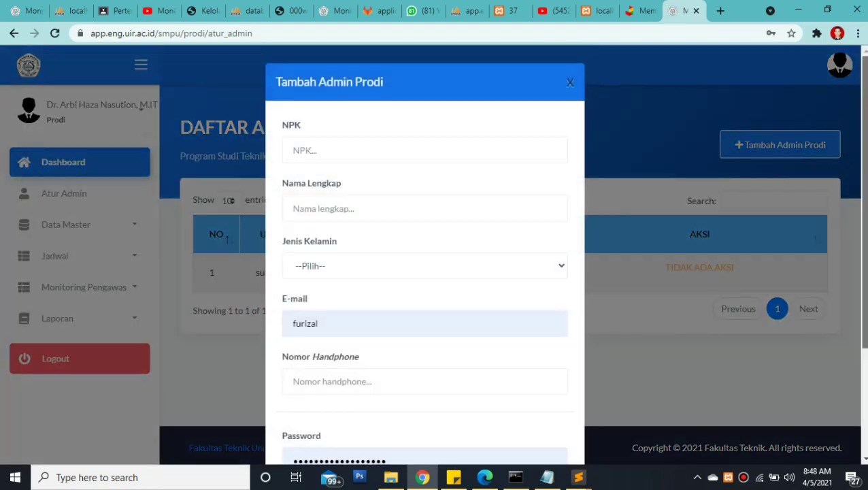
{"action": "scroll", "coordinate": [830, 146], "scroll_direction": "down", "scroll_amount": 2}
{"action": "scroll", "coordinate": [596, 104], "scroll_direction": "up", "scroll_amount": 2}
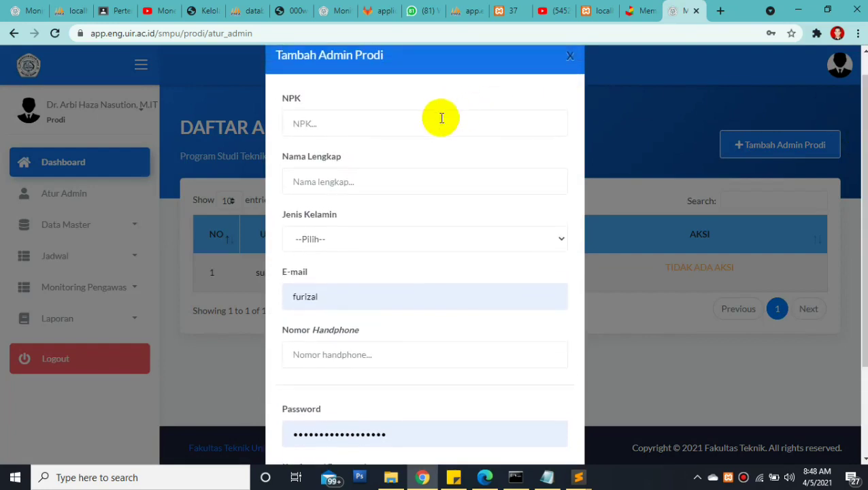
{"action": "left_click", "coordinate": [435, 120]}
{"action": "left_click", "coordinate": [395, 115]}
{"action": "left_click", "coordinate": [405, 118]}
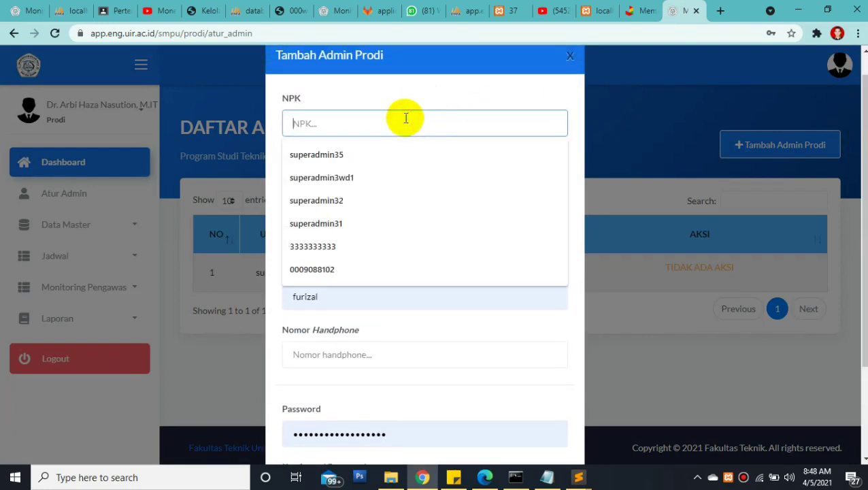
{"action": "left_click", "coordinate": [362, 157]}
{"action": "left_click_drag", "start_coordinate": [364, 120], "coordinate": [277, 121]}
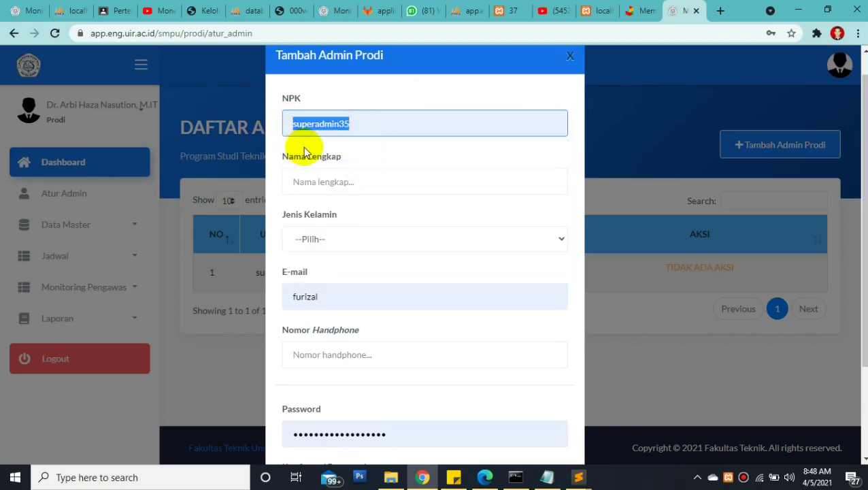
{"action": "type", "text": "999999999"}
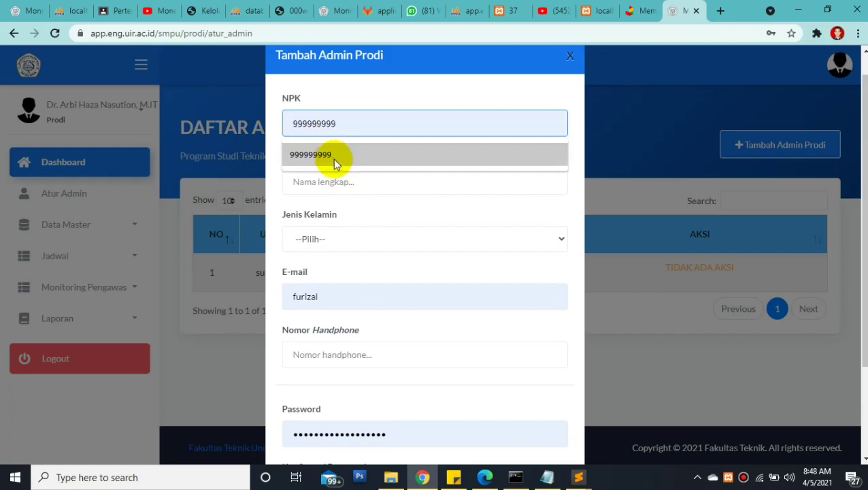
{"action": "left_click", "coordinate": [333, 155]}
Enter the new admin's full name and set Jenis Kelamin to Perempuan
{"action": "left_click", "coordinate": [317, 180]}
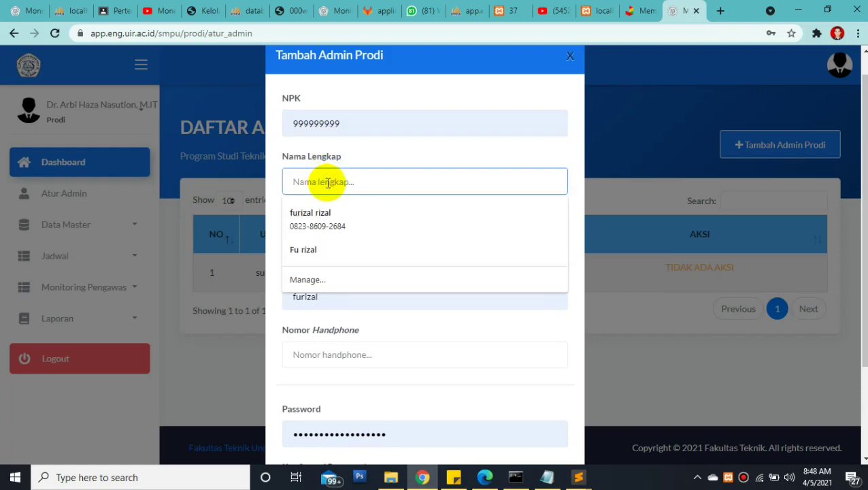
{"action": "type", "text": "Ana"}
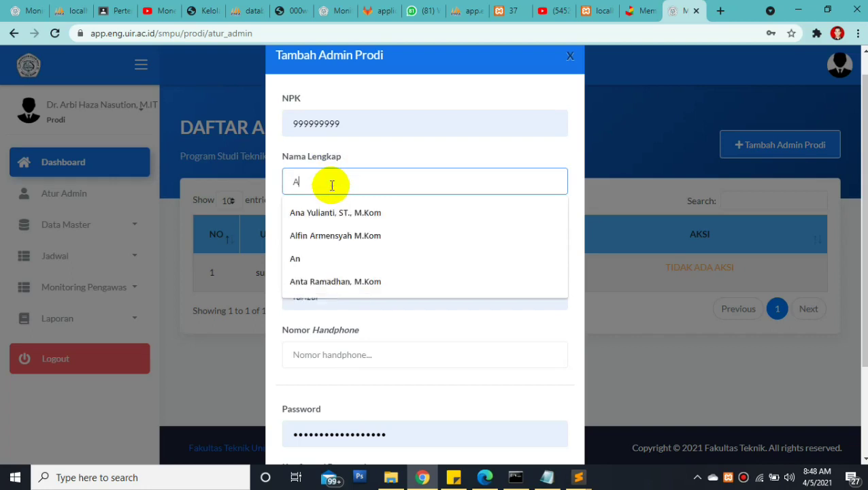
{"action": "left_click", "coordinate": [334, 213]}
{"action": "left_click", "coordinate": [322, 236]}
{"action": "left_click", "coordinate": [310, 281]}
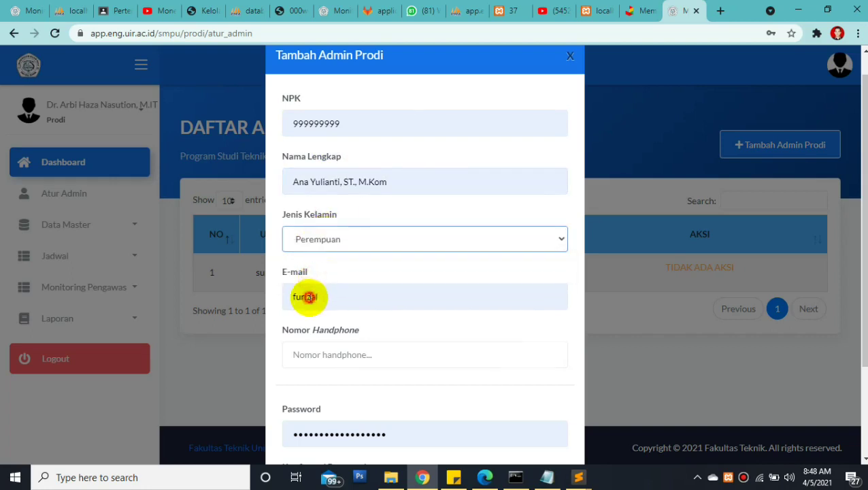
Fill in the new admin's e-mail address and mobile phone number
{"action": "double_click", "coordinate": [310, 297]}
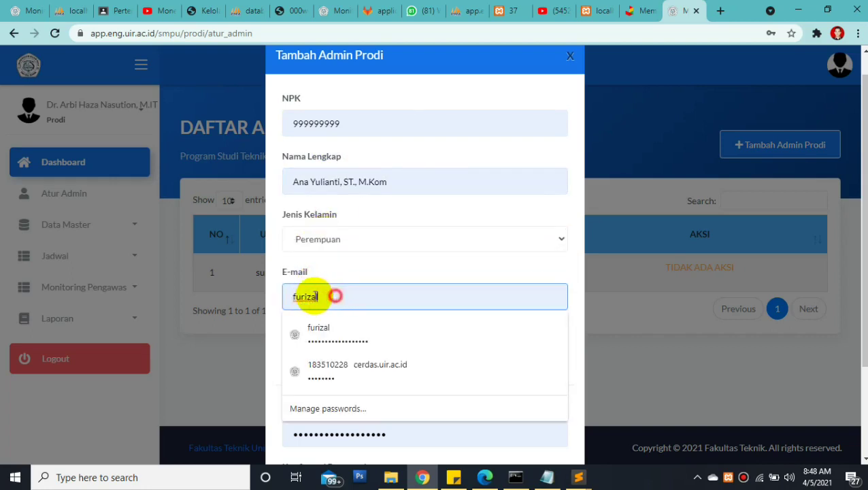
{"action": "left_click", "coordinate": [296, 326]}
{"action": "key", "text": "ctrl+a"}
{"action": "type", "text": "ana"}
{"action": "left_click", "coordinate": [308, 327]}
{"action": "left_click", "coordinate": [319, 354]}
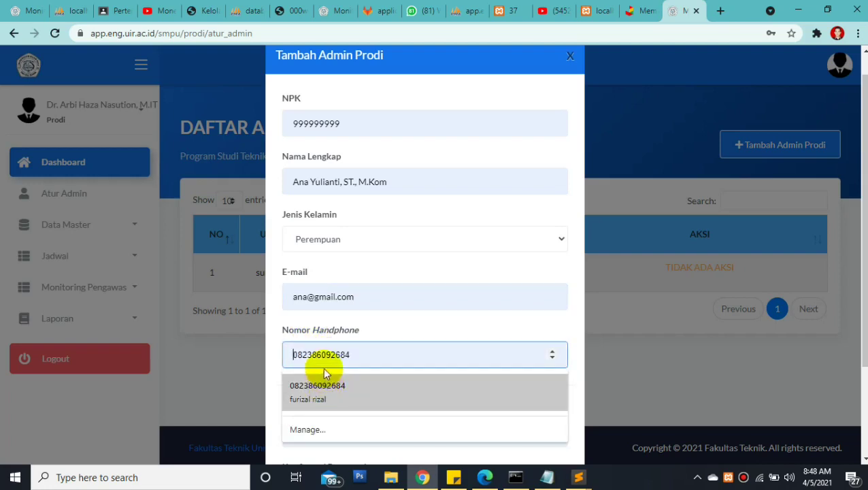
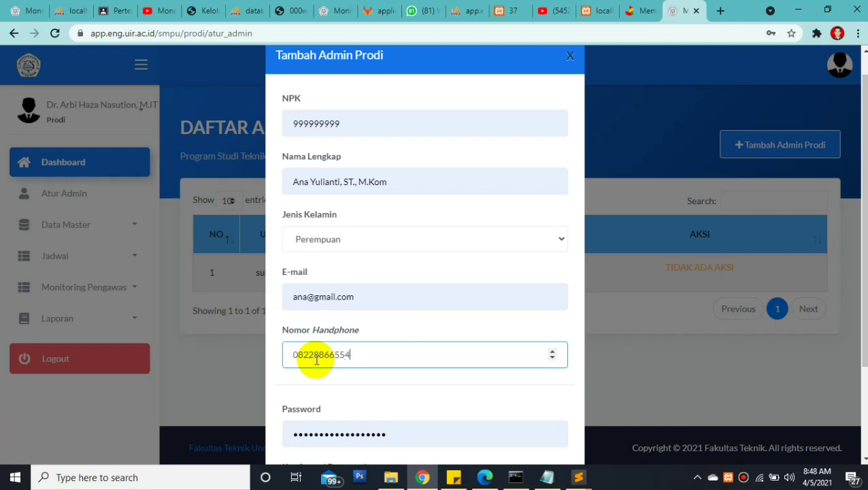
Enter a matching Password and Konfirmasi Password, then save with Simpan
{"action": "double_click", "coordinate": [386, 434]}
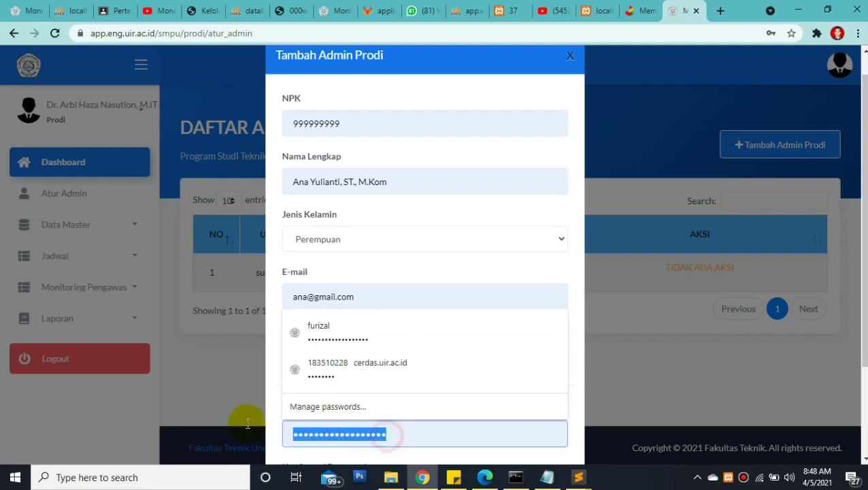
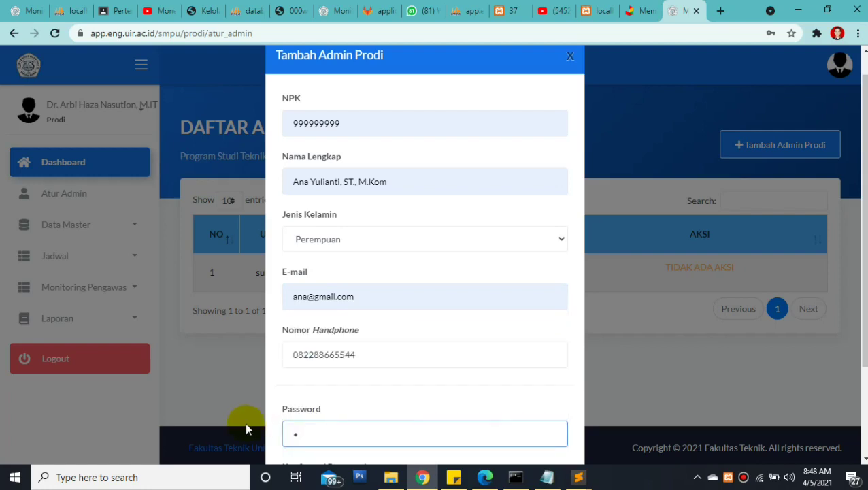
{"action": "key", "text": "Tab"}
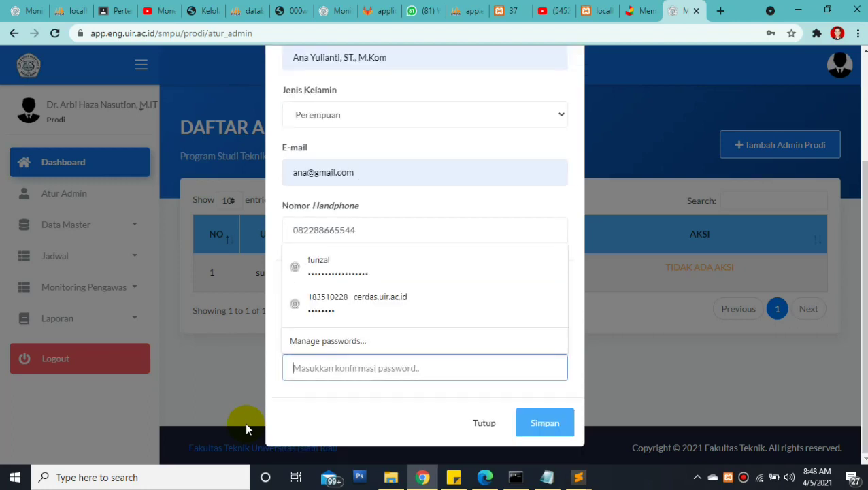
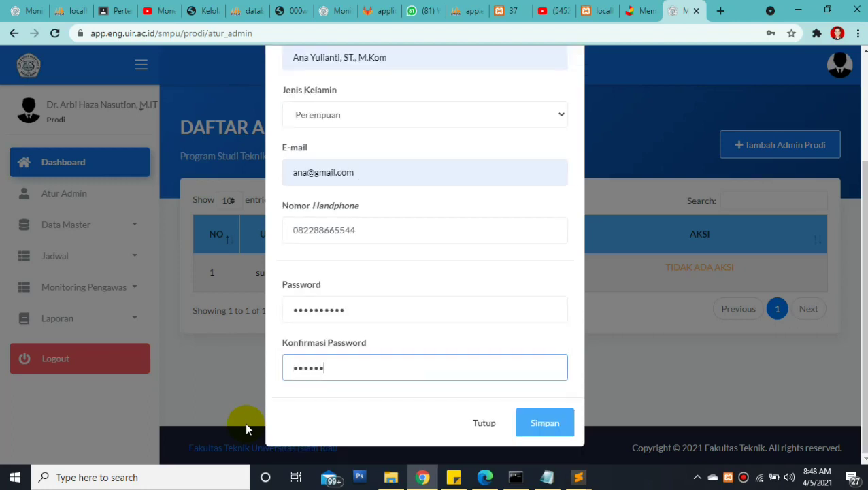
{"action": "left_click", "coordinate": [552, 436]}
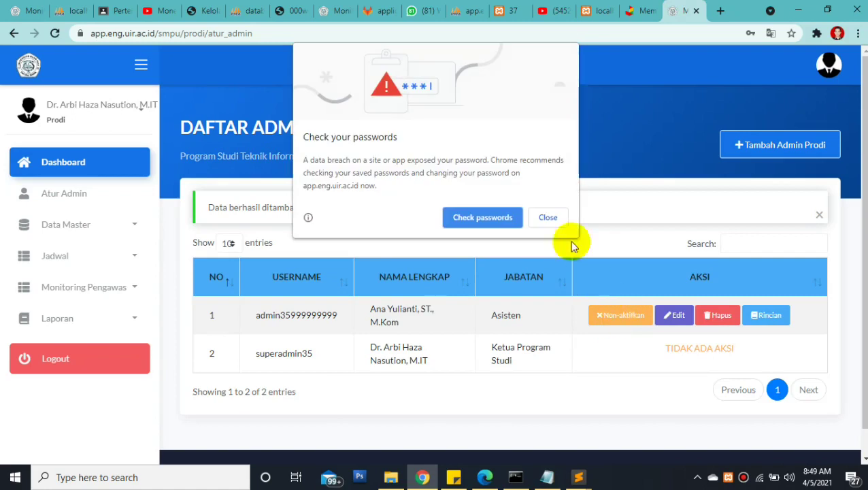
Dismiss Chrome's password warning, then start and cancel Non-aktifkan on the new admin
{"action": "left_click", "coordinate": [557, 216]}
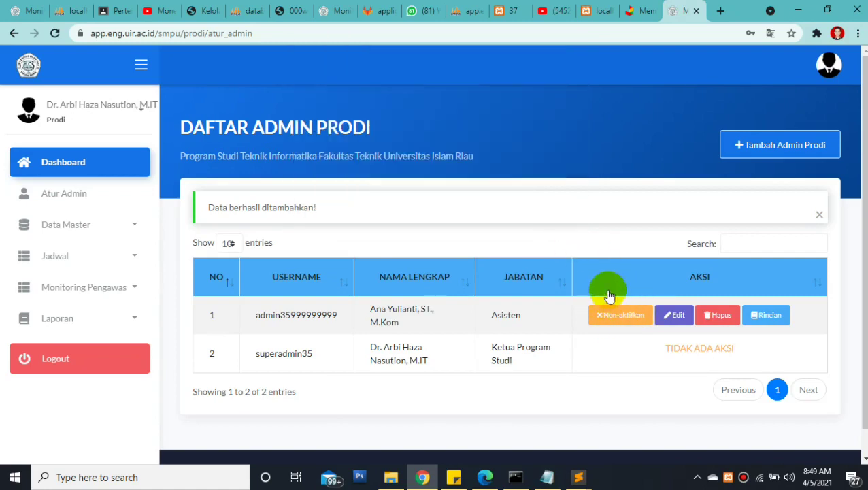
{"action": "left_click", "coordinate": [673, 278]}
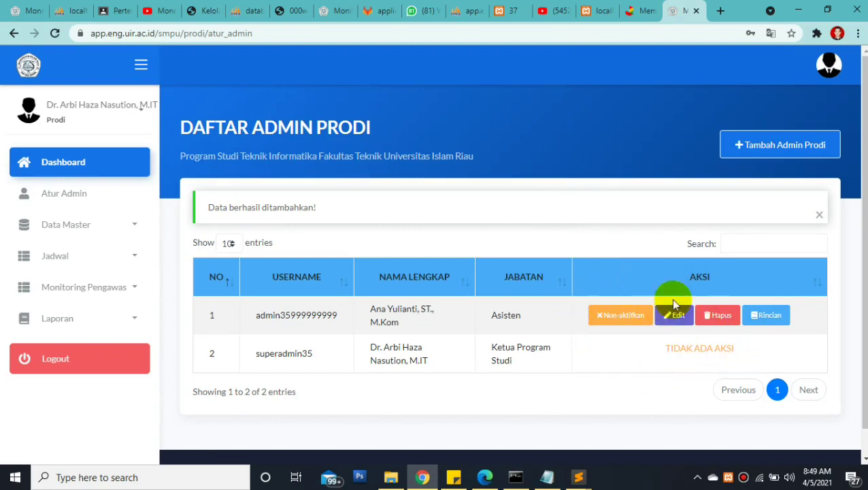
{"action": "left_click", "coordinate": [646, 309]}
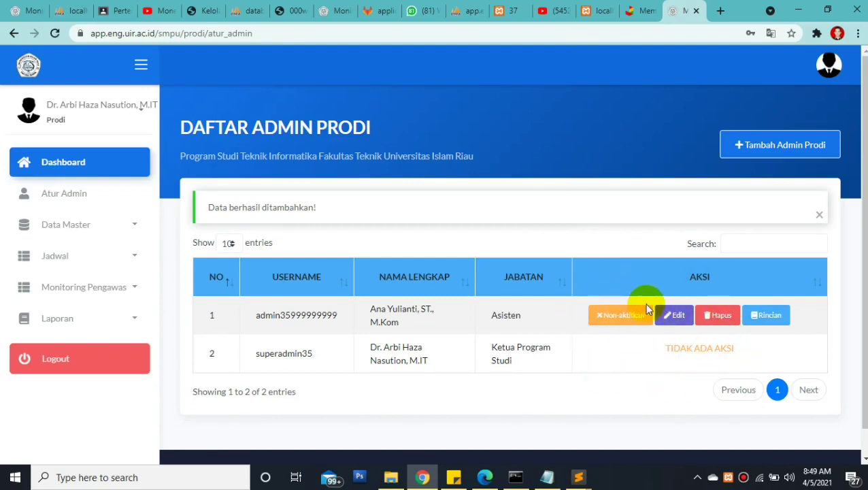
{"action": "left_click", "coordinate": [615, 323]}
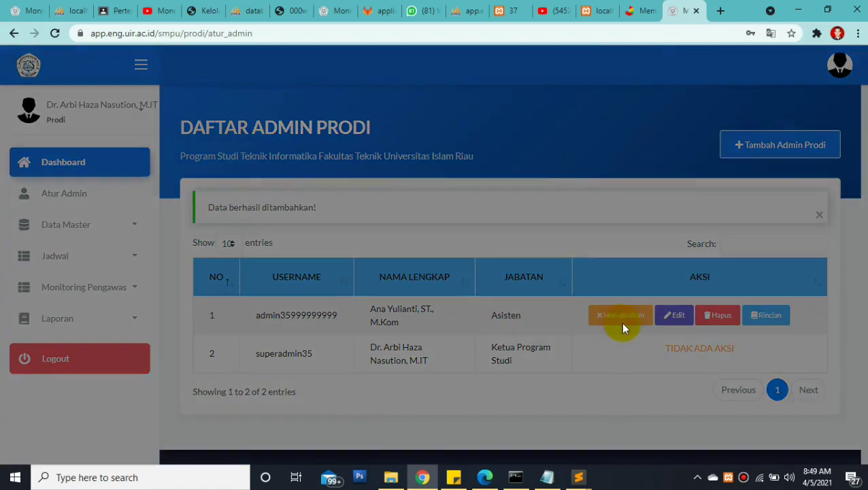
{"action": "left_click", "coordinate": [615, 352]}
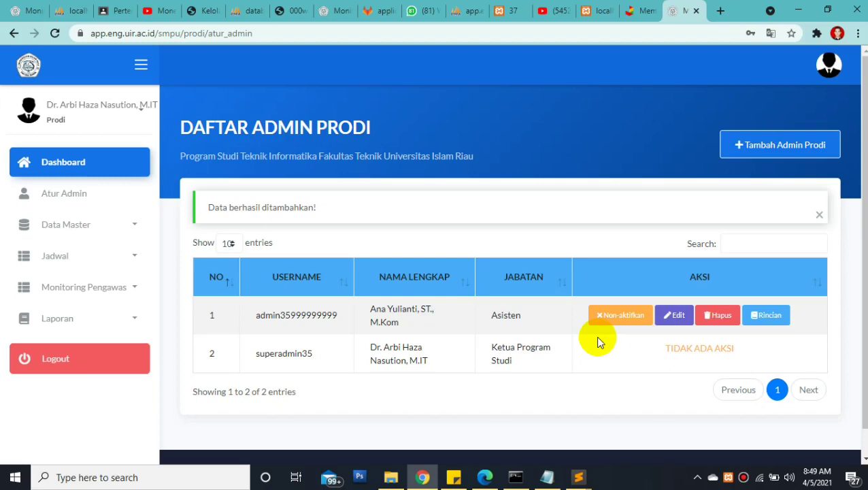
Check the new admin's Asisten position and toggle the Data Master section
{"action": "left_click_drag", "start_coordinate": [491, 317], "coordinate": [531, 316]}
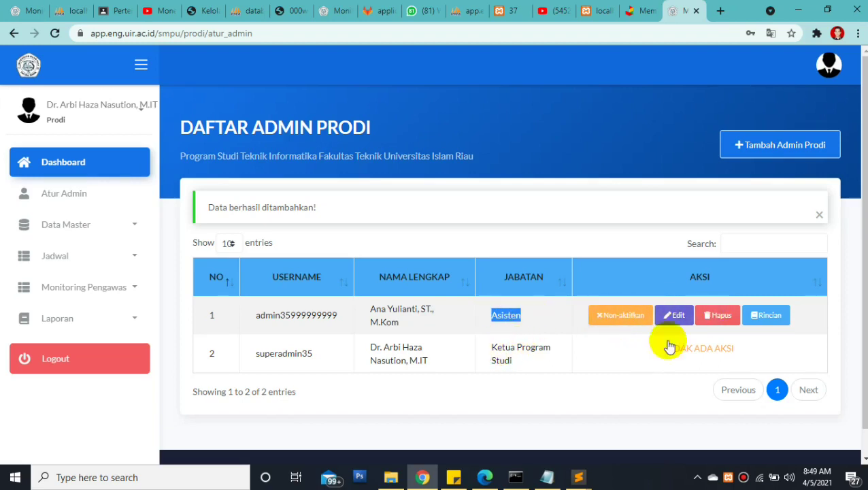
{"action": "left_click", "coordinate": [640, 354]}
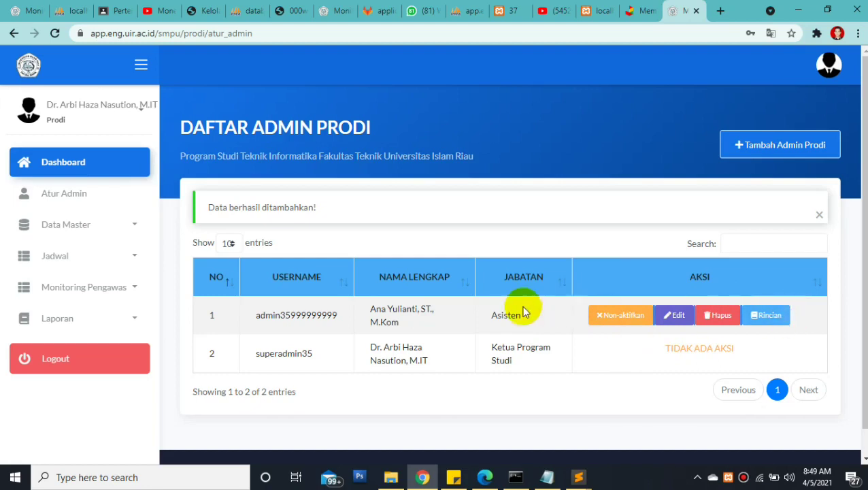
{"action": "left_click", "coordinate": [103, 228]}
{"action": "left_click", "coordinate": [108, 227]}
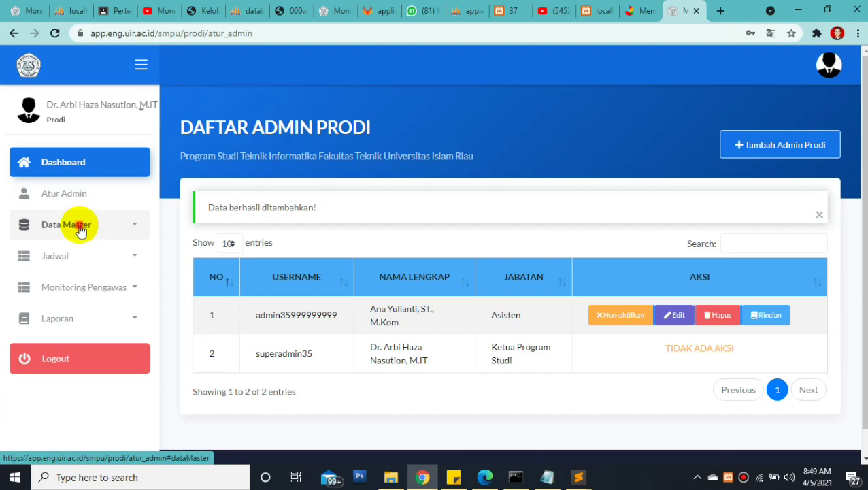
Open Data Master > Dosen & Pegawai and go to page 2 of the list
{"action": "left_click", "coordinate": [79, 227]}
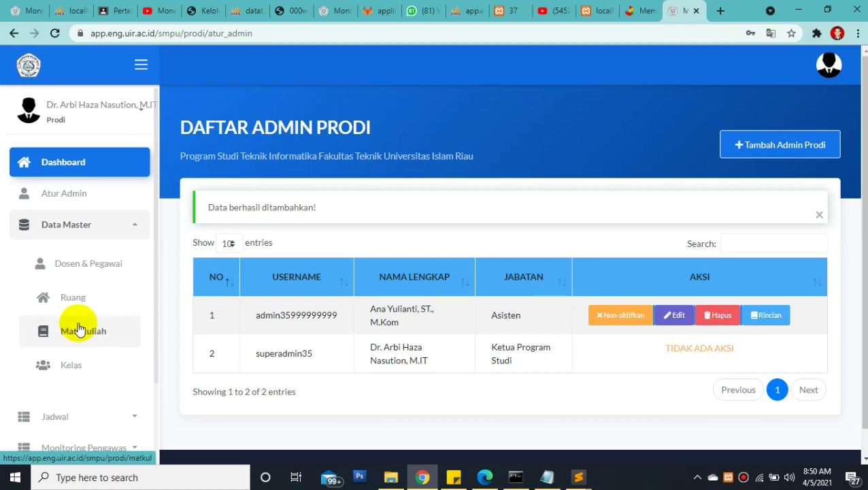
{"action": "left_click", "coordinate": [77, 267]}
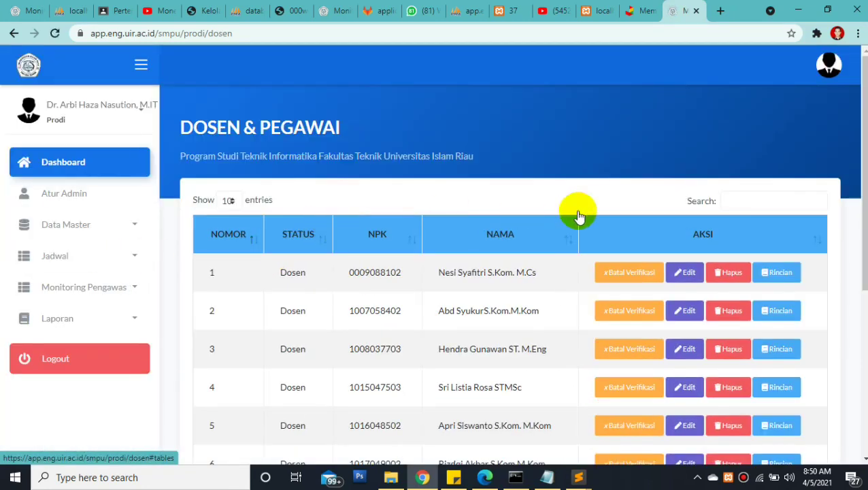
{"action": "scroll", "coordinate": [852, 213], "scroll_direction": "down", "scroll_amount": 3}
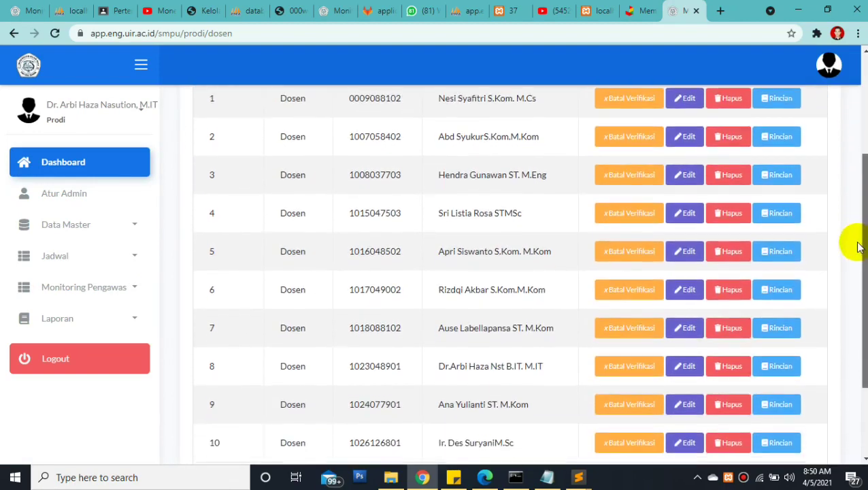
{"action": "scroll", "coordinate": [855, 265], "scroll_direction": "down", "scroll_amount": 1}
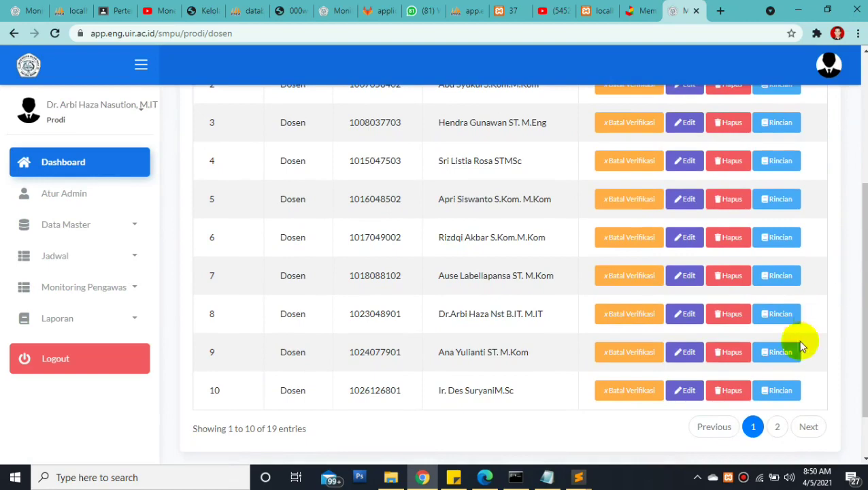
{"action": "left_click", "coordinate": [777, 427]}
Review rows 17 to 19 on page 2, highlighting row 19's NPK and name
{"action": "scroll", "coordinate": [841, 370], "scroll_direction": "up", "scroll_amount": 1}
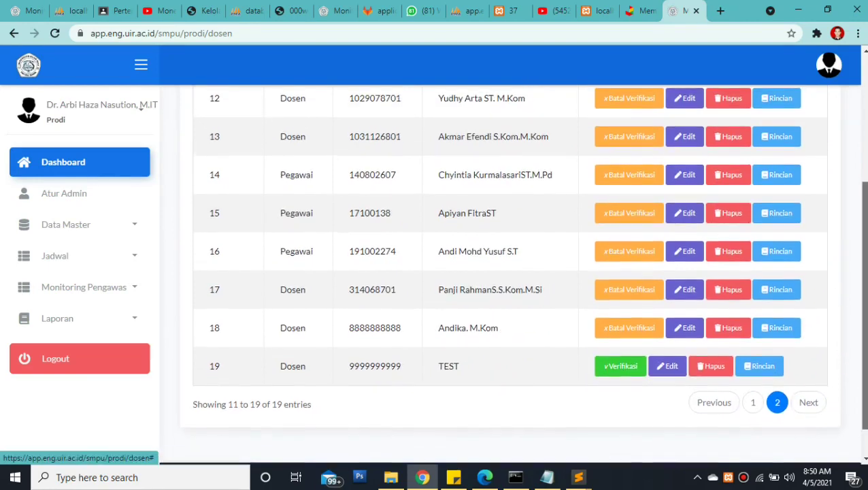
{"action": "scroll", "coordinate": [511, 272], "scroll_direction": "up", "scroll_amount": 1}
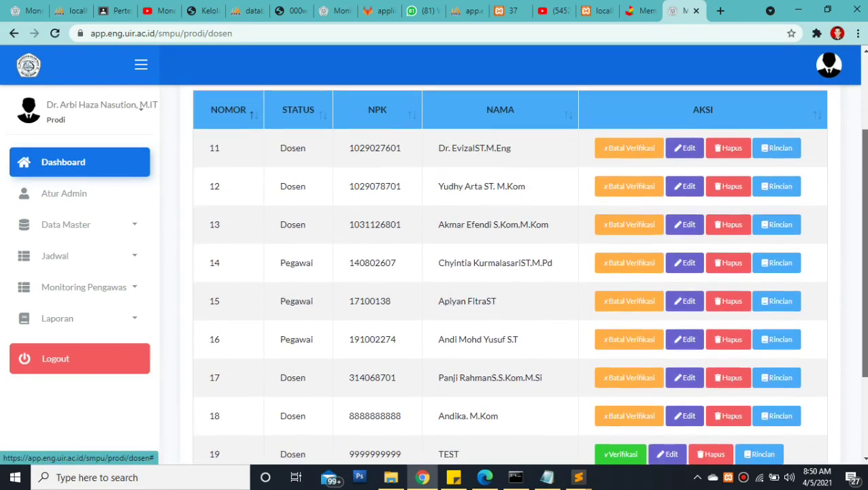
{"action": "scroll", "coordinate": [865, 287], "scroll_direction": "down", "scroll_amount": 1}
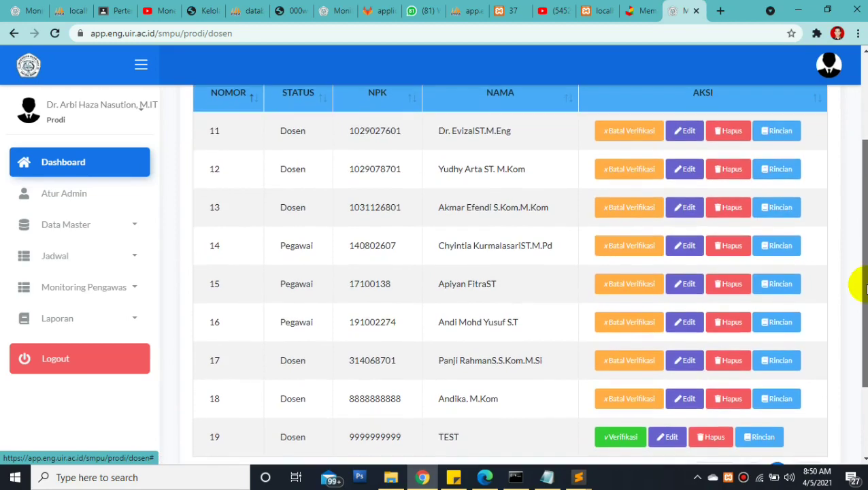
{"action": "scroll", "coordinate": [865, 287], "scroll_direction": "down", "scroll_amount": 1}
{"action": "scroll", "coordinate": [865, 287], "scroll_direction": "up", "scroll_amount": 1}
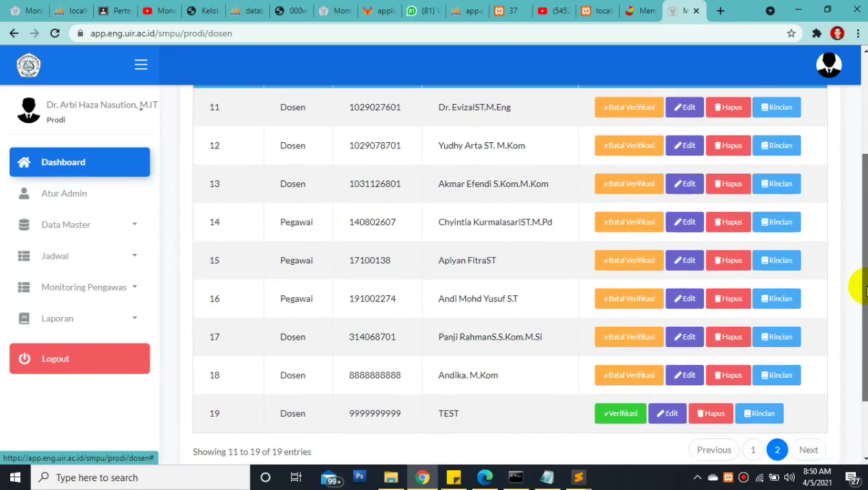
{"action": "mouse_move", "coordinate": [865, 285]}
{"action": "left_mouse_down"}
{"action": "mouse_move", "coordinate": [865, 300]}
{"action": "mouse_move", "coordinate": [865, 273]}
{"action": "left_mouse_up"}
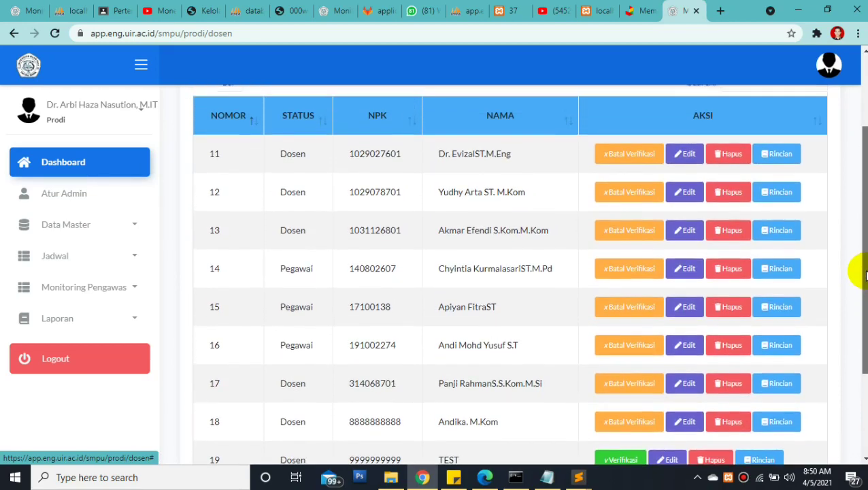
{"action": "scroll", "coordinate": [865, 221], "scroll_direction": "down", "scroll_amount": 1}
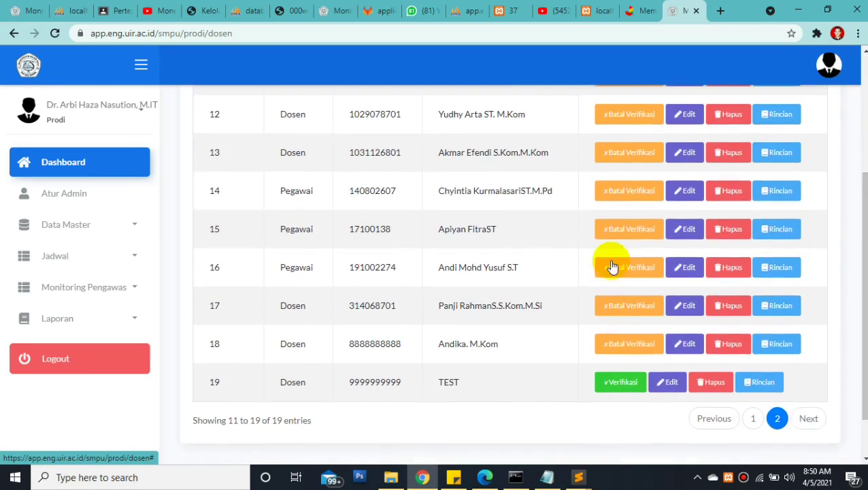
{"action": "left_click_drag", "start_coordinate": [279, 192], "coordinate": [497, 336]}
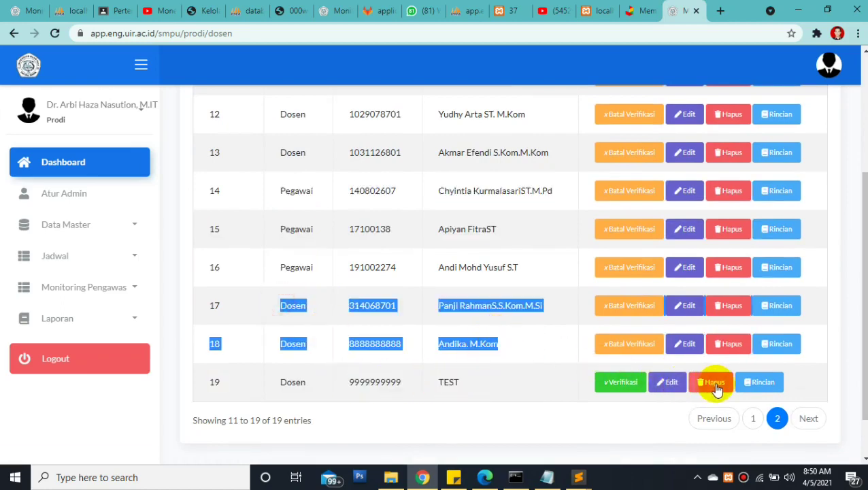
{"action": "left_click_drag", "start_coordinate": [468, 381], "coordinate": [271, 381]}
{"action": "left_click", "coordinate": [449, 383]}
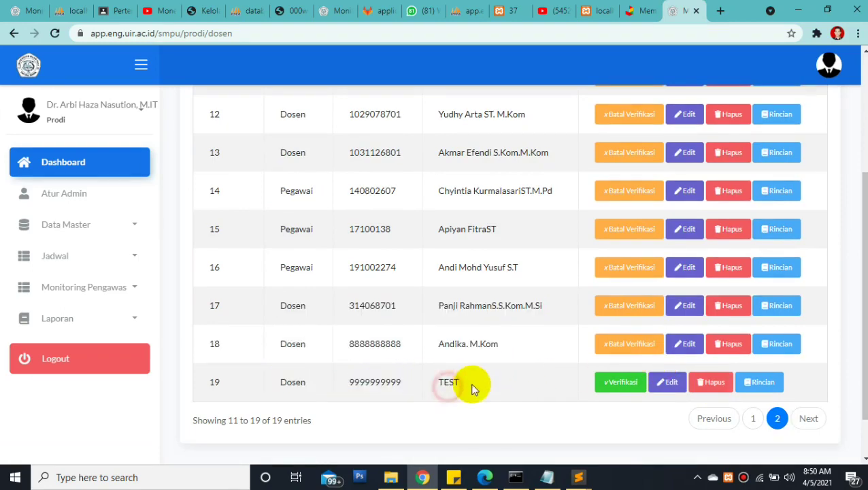
{"action": "left_click_drag", "start_coordinate": [861, 262], "coordinate": [860, 201]}
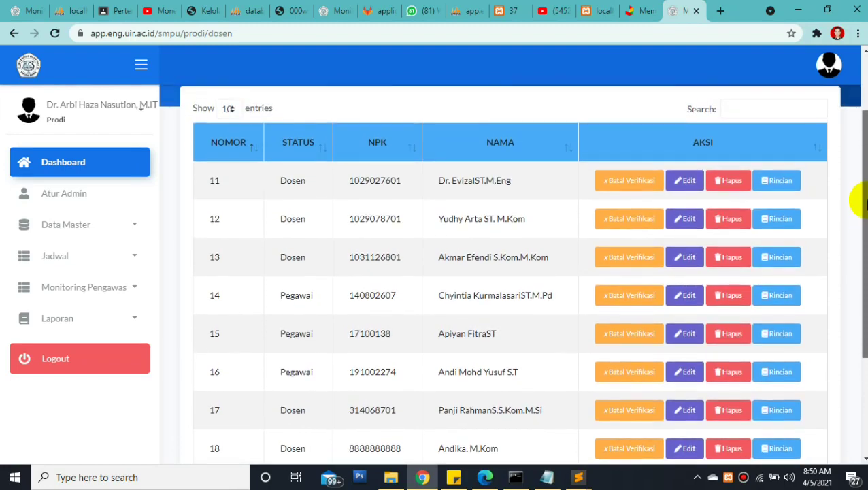
{"action": "left_click_drag", "start_coordinate": [860, 201], "coordinate": [859, 206]}
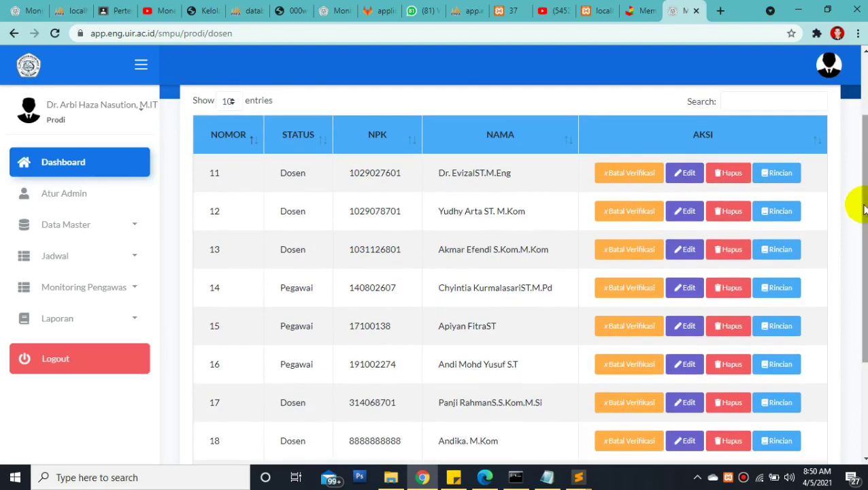
Reload the public Monitoring Ujian site in the Edge window
{"action": "mouse_move", "coordinate": [484, 476]}
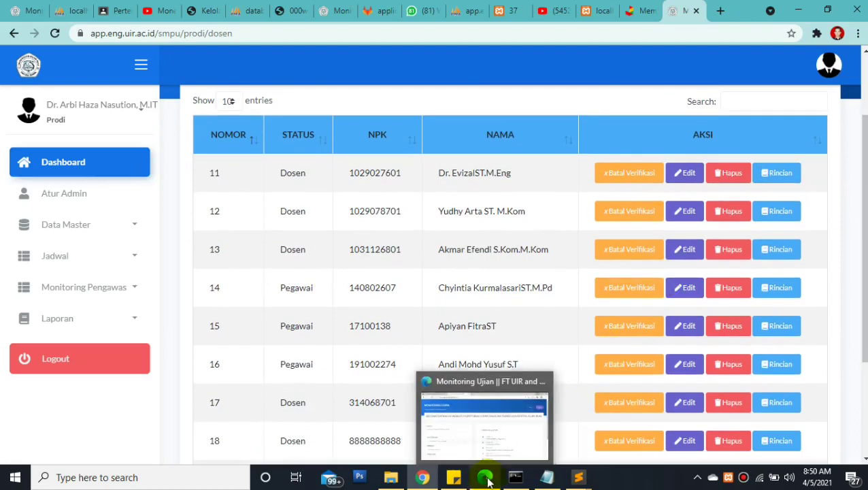
{"action": "left_click", "coordinate": [512, 431]}
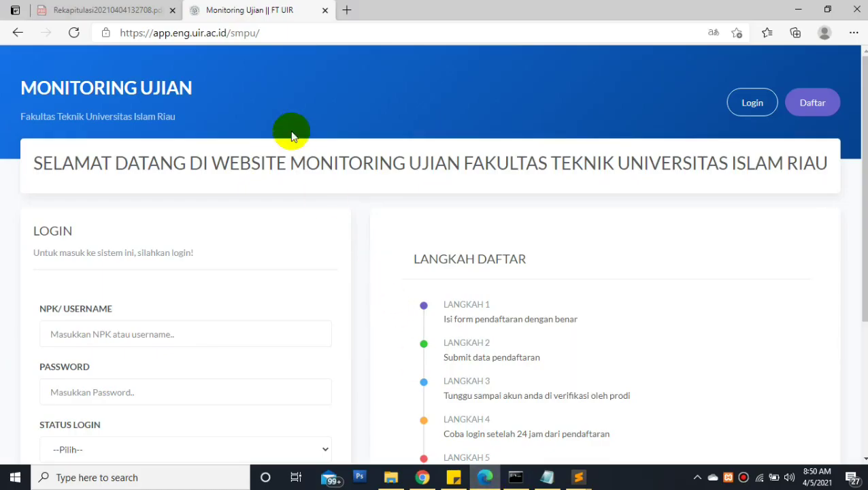
{"action": "left_click", "coordinate": [267, 32]}
{"action": "key", "text": "Return"}
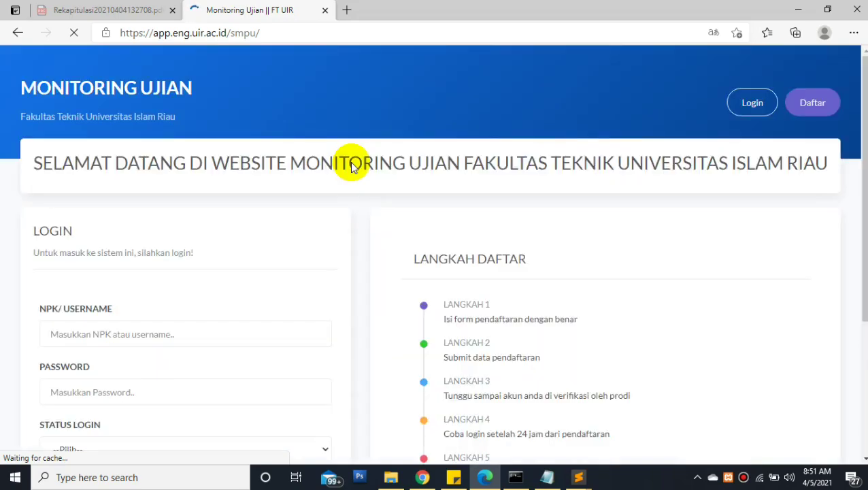
Replace the LOGIN form with the DAFTAR PENGAWAS UJIAN form via Daftar
{"action": "scroll", "coordinate": [432, 259], "scroll_direction": "down", "scroll_amount": 1}
{"action": "scroll", "coordinate": [812, 65], "scroll_direction": "up", "scroll_amount": 1}
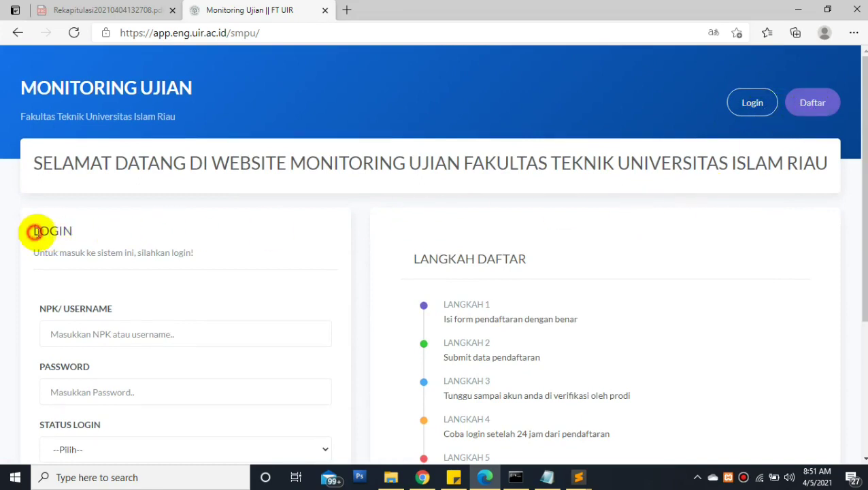
{"action": "left_click_drag", "start_coordinate": [32, 230], "coordinate": [185, 256]}
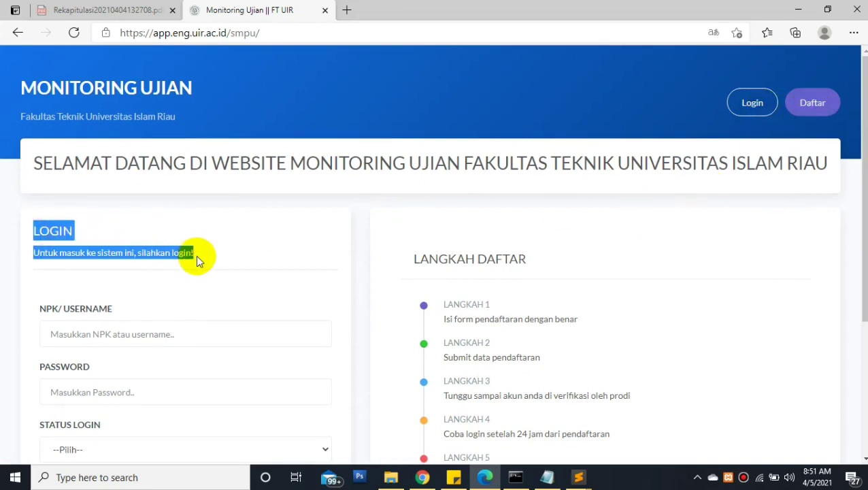
{"action": "left_click", "coordinate": [80, 229]}
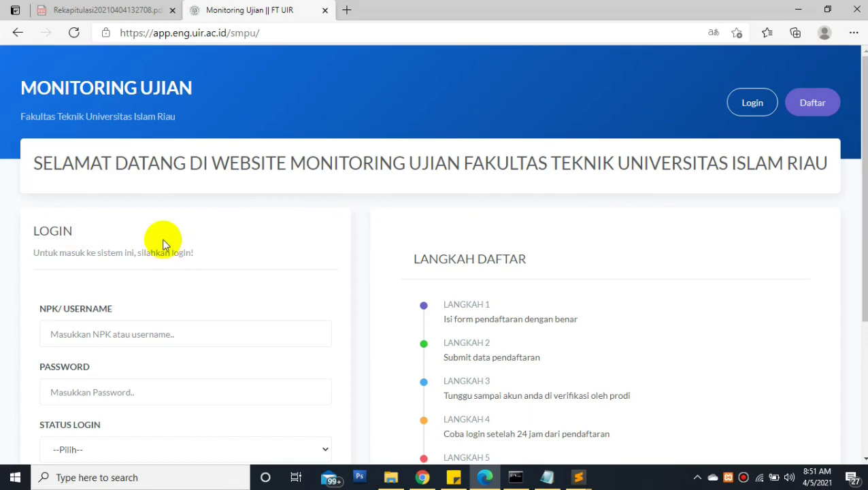
{"action": "left_click_drag", "start_coordinate": [39, 231], "coordinate": [72, 231]}
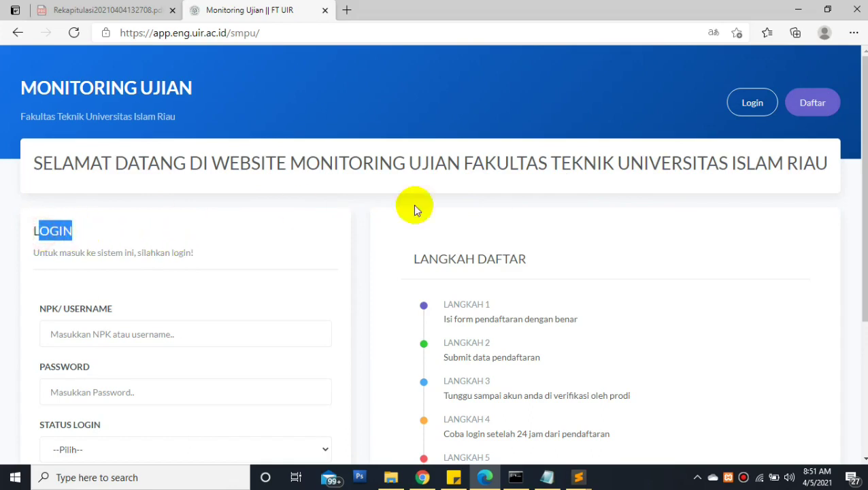
{"action": "left_click", "coordinate": [814, 103]}
{"action": "left_click_drag", "start_coordinate": [52, 231], "coordinate": [212, 231]}
Enter the supervisor's NPK and set STATUS to Dosen
{"action": "left_click", "coordinate": [132, 314]}
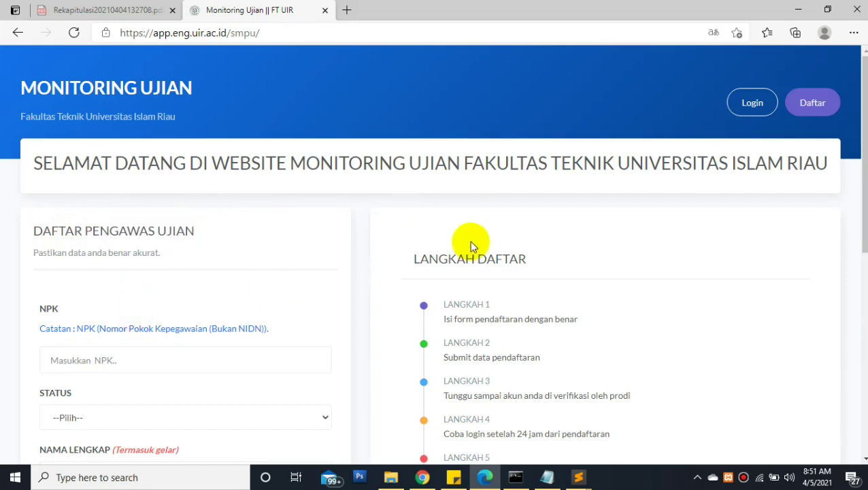
{"action": "scroll", "coordinate": [862, 157], "scroll_direction": "down", "scroll_amount": 2}
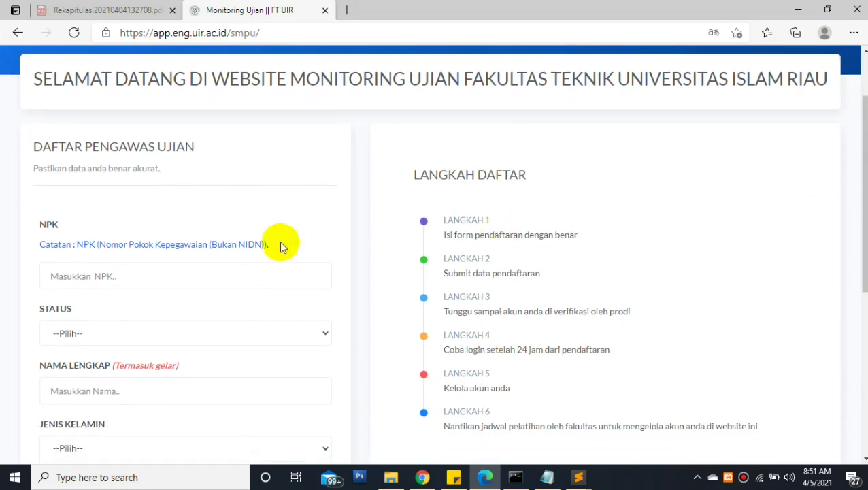
{"action": "left_click", "coordinate": [126, 279]}
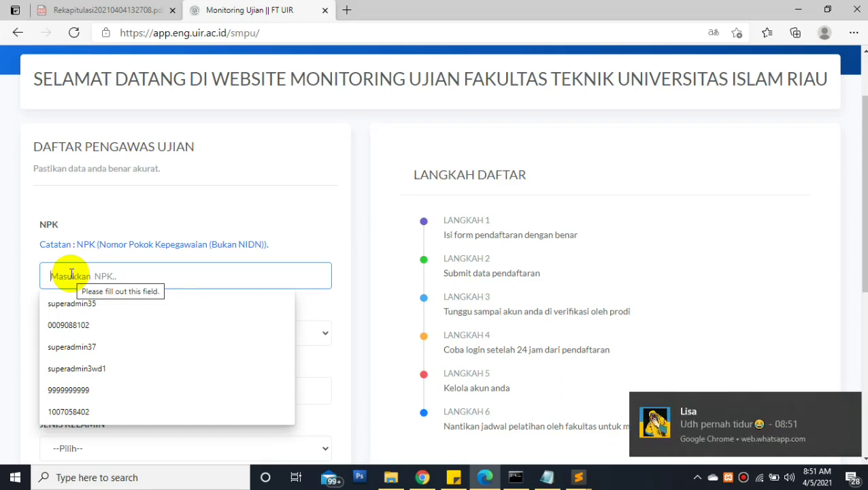
{"action": "type", "text": "1111111111"}
{"action": "left_click", "coordinate": [100, 335]}
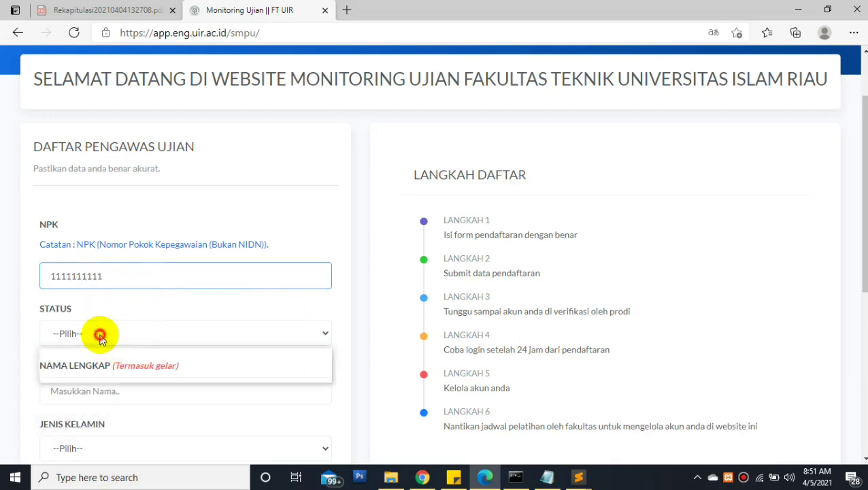
{"action": "left_click", "coordinate": [87, 366]}
Enter the supervisor's full name with title and set JENIS KELAMIN to Laki-laki
{"action": "left_click", "coordinate": [95, 389]}
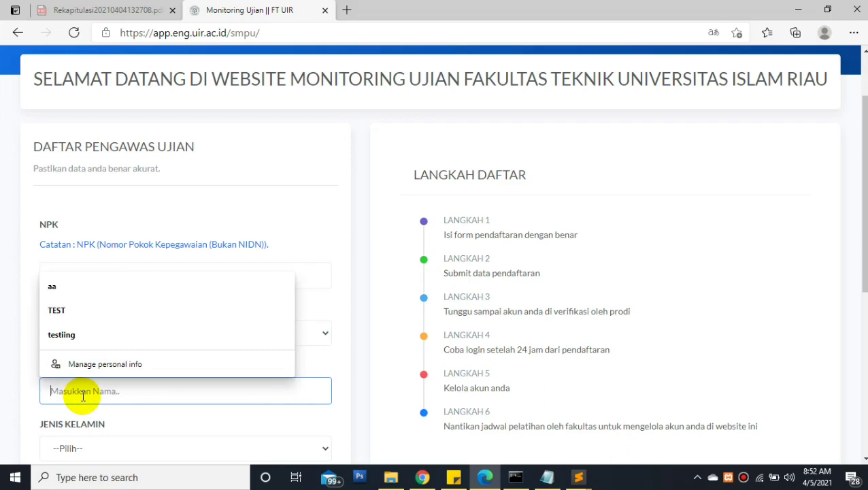
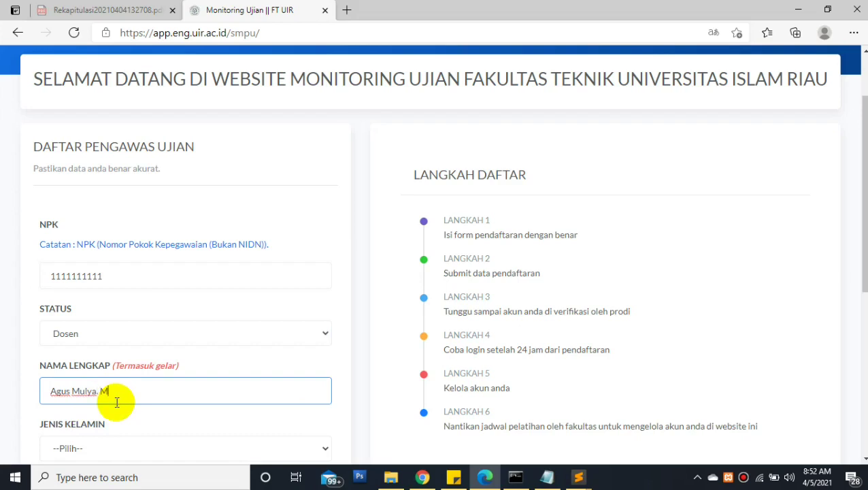
{"action": "key", "text": "Tab"}
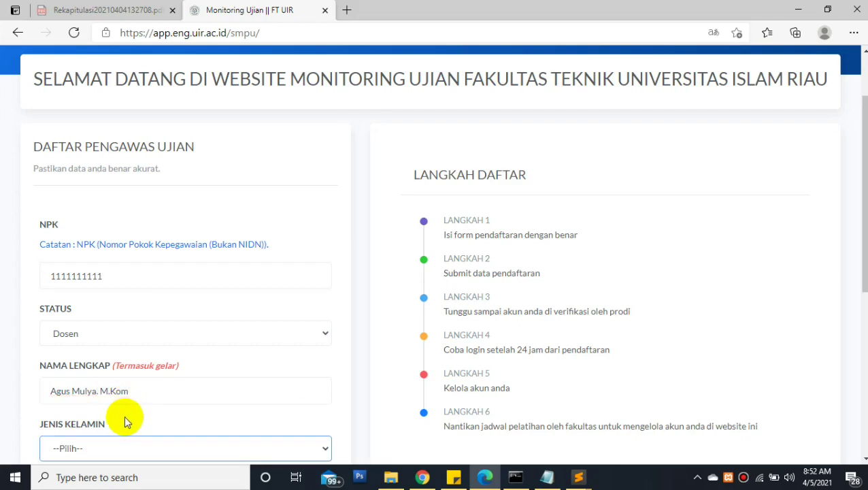
{"action": "key", "text": "Down"}
{"action": "key", "text": "Return"}
{"action": "key", "text": "Tab"}
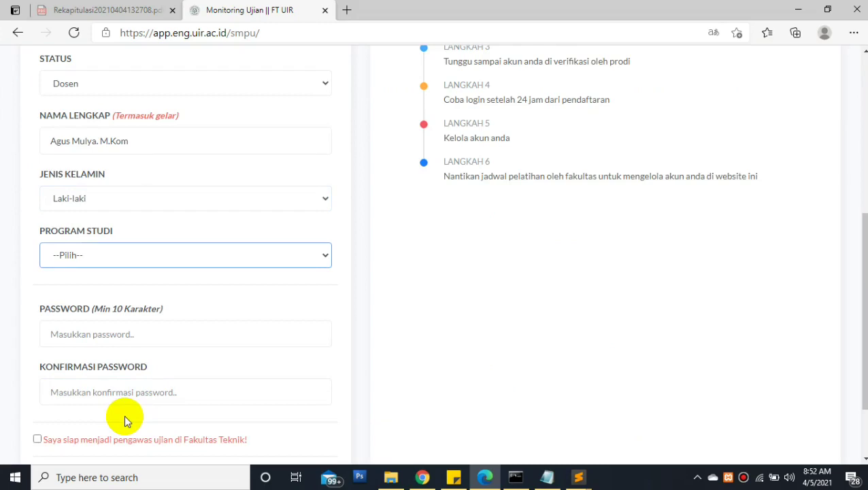
Set Program Studi to 5 - Teknik Informatika
{"action": "key", "text": "alt+Down"}
{"action": "key", "text": "Down"}
{"action": "key", "text": "Down"}
{"action": "key", "text": "Down"}
{"action": "key", "text": "Down"}
{"action": "key", "text": "Down"}
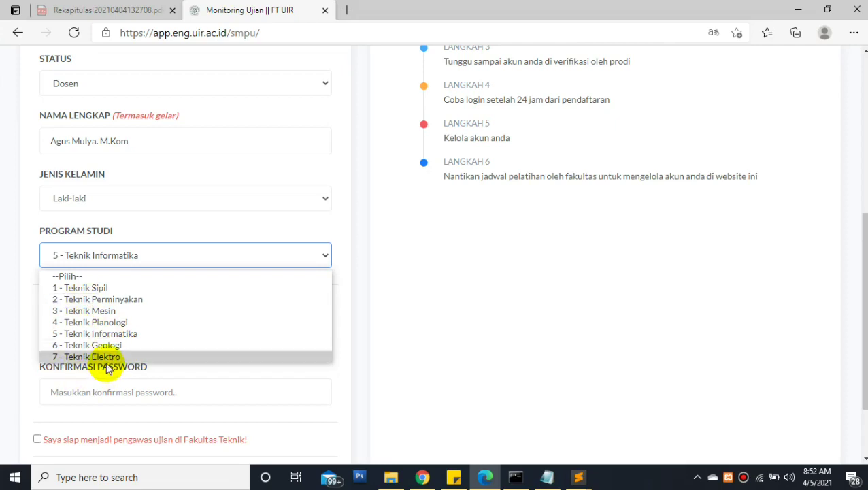
{"action": "left_click", "coordinate": [99, 333]}
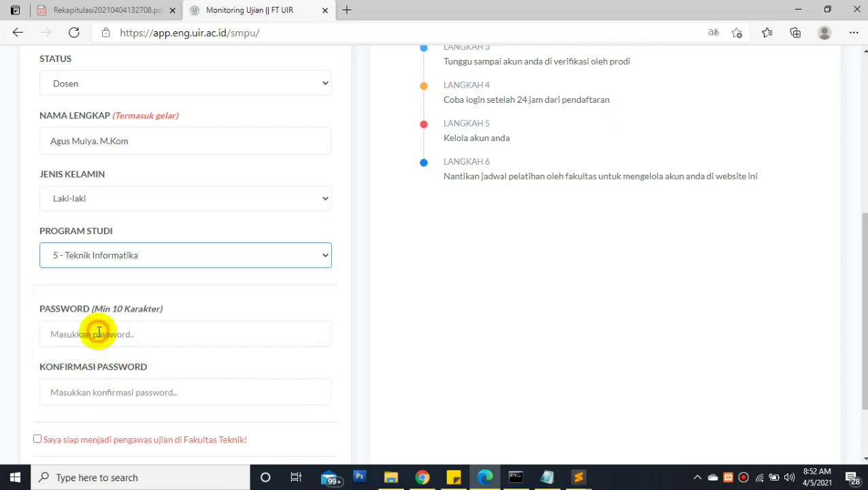
Enter and confirm a 10-character password and tick 'Saya siap menjadi pengawas'
{"action": "left_click", "coordinate": [86, 334]}
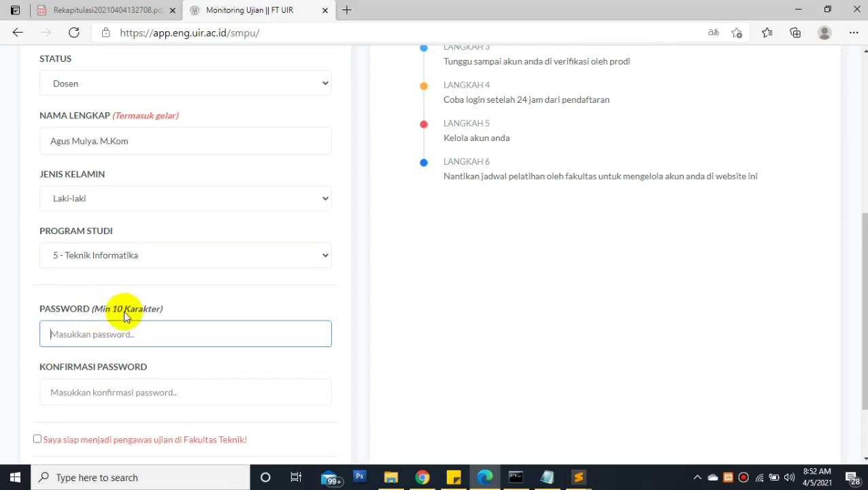
{"action": "type", "text": "aaaaaaaaa"}
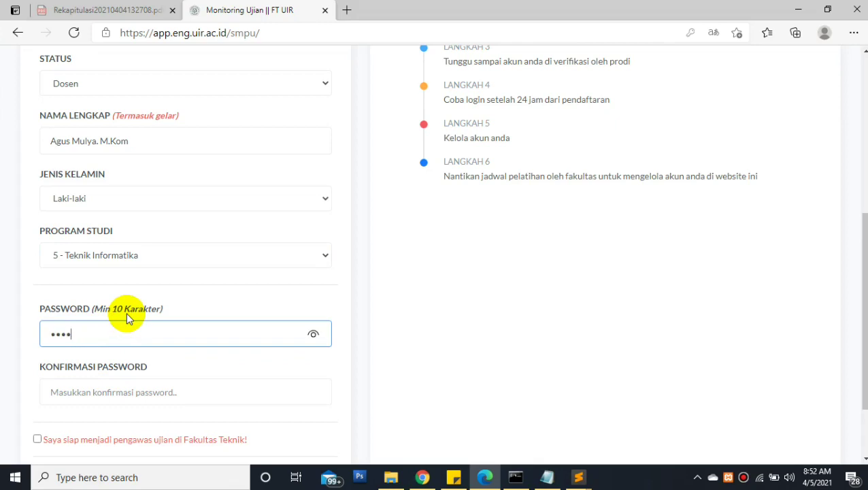
{"action": "type", "text": "a"}
{"action": "left_click", "coordinate": [97, 385]}
{"action": "type", "text": "aaaaaaaaaa"}
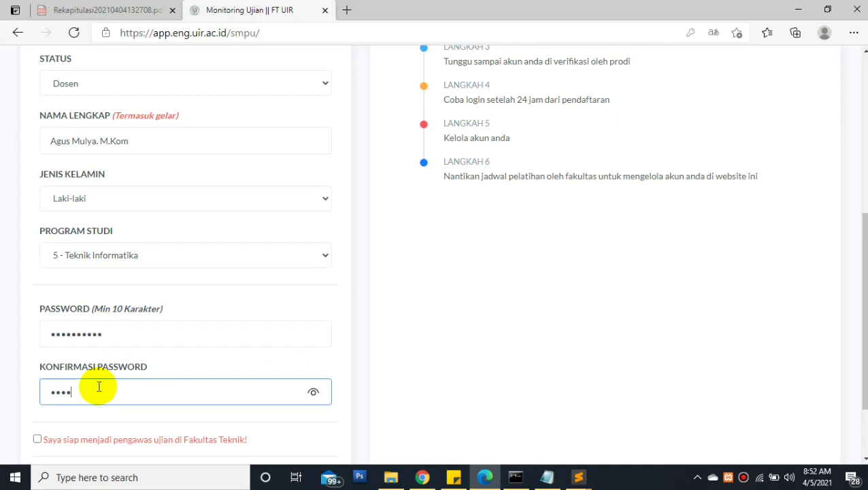
{"action": "left_click", "coordinate": [38, 439]}
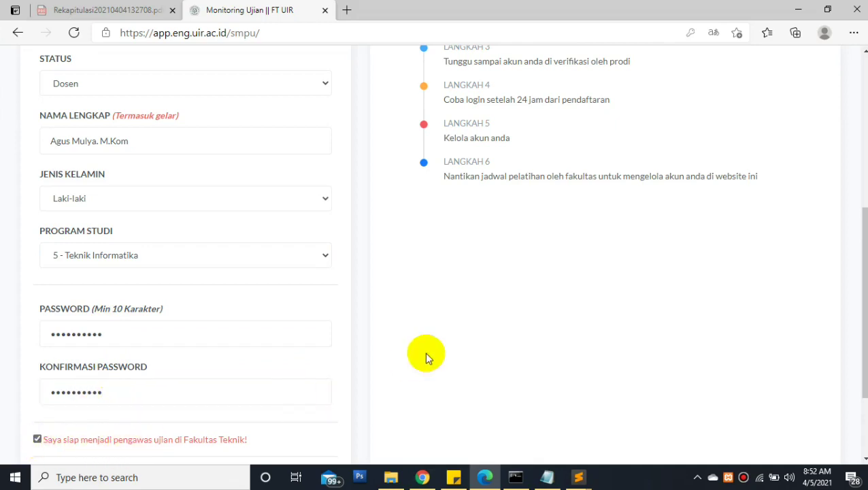
{"action": "scroll", "coordinate": [843, 289], "scroll_direction": "down", "scroll_amount": 2}
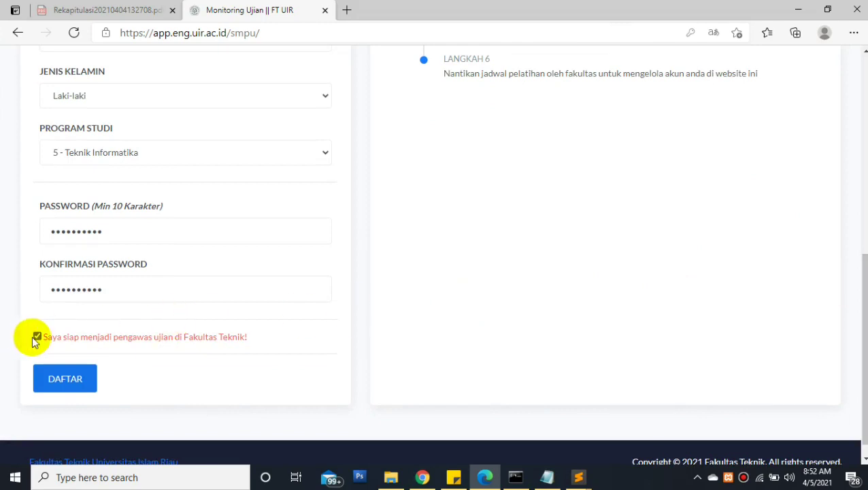
{"action": "left_click", "coordinate": [36, 336]}
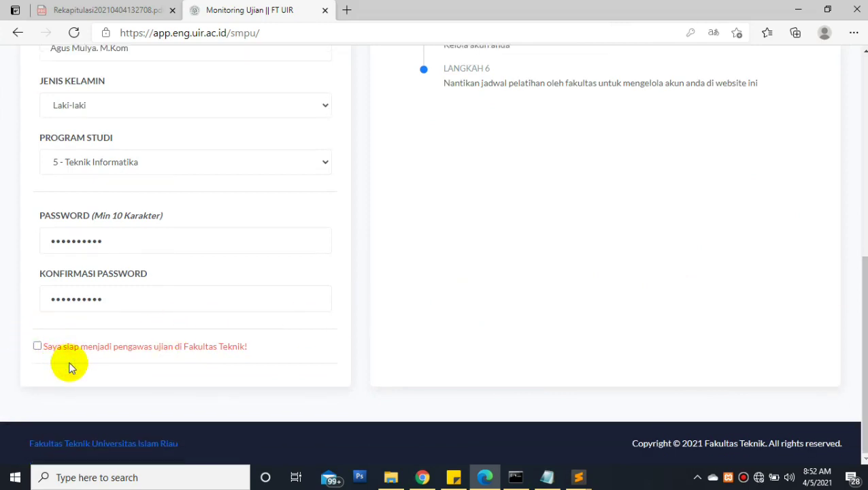
{"action": "left_click", "coordinate": [36, 346]}
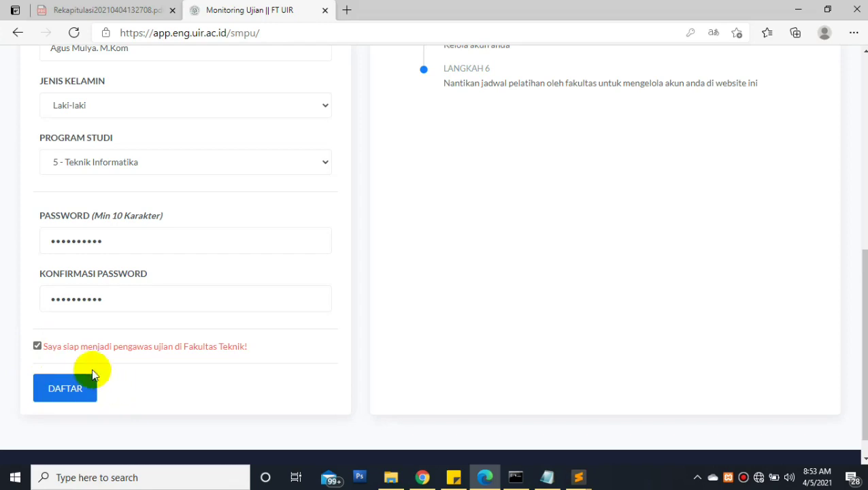
Submit the Daftar registration, highlight the account-created message, then return to the Prodi admin's Chrome window
{"action": "left_click", "coordinate": [65, 391]}
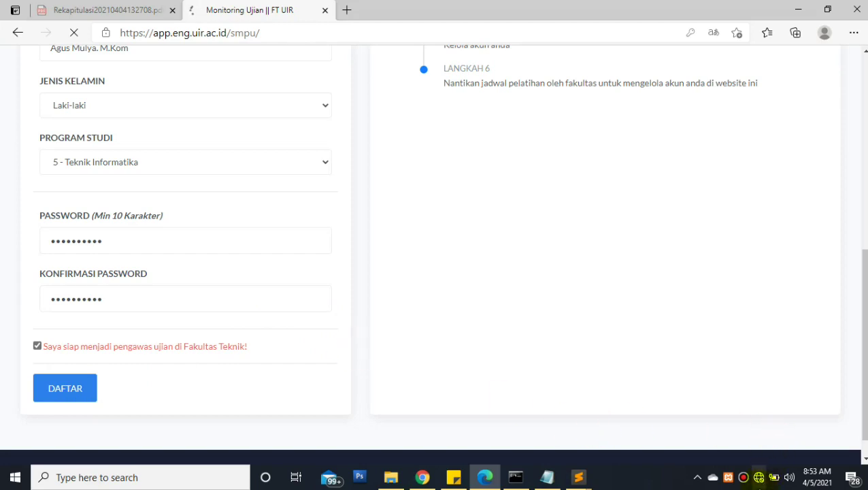
{"action": "left_click", "coordinate": [759, 482]}
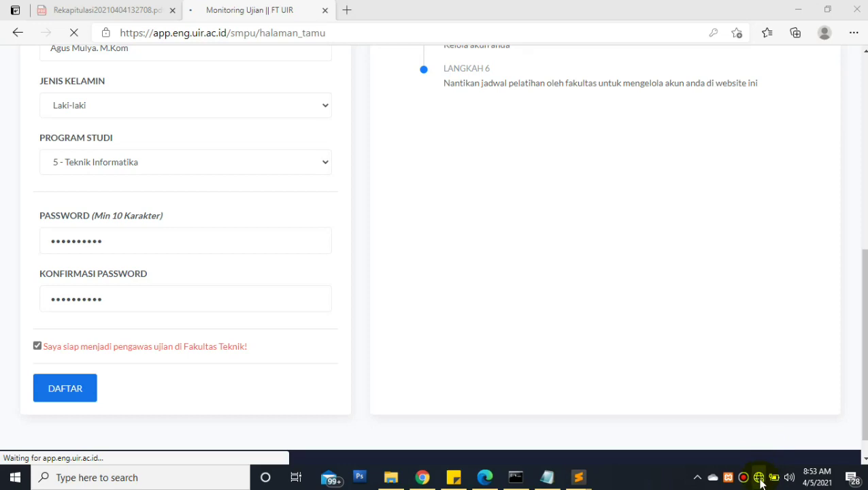
{"action": "left_click", "coordinate": [767, 479]}
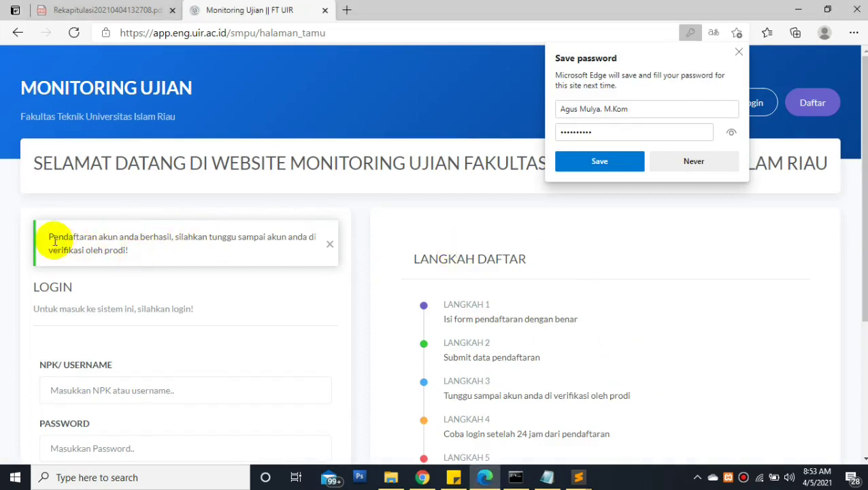
{"action": "left_click_drag", "start_coordinate": [49, 236], "coordinate": [141, 257]}
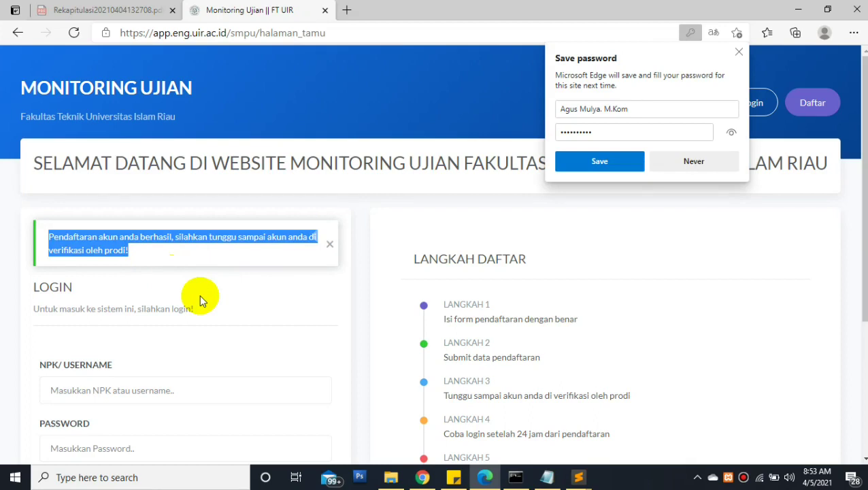
{"action": "left_click", "coordinate": [423, 477]}
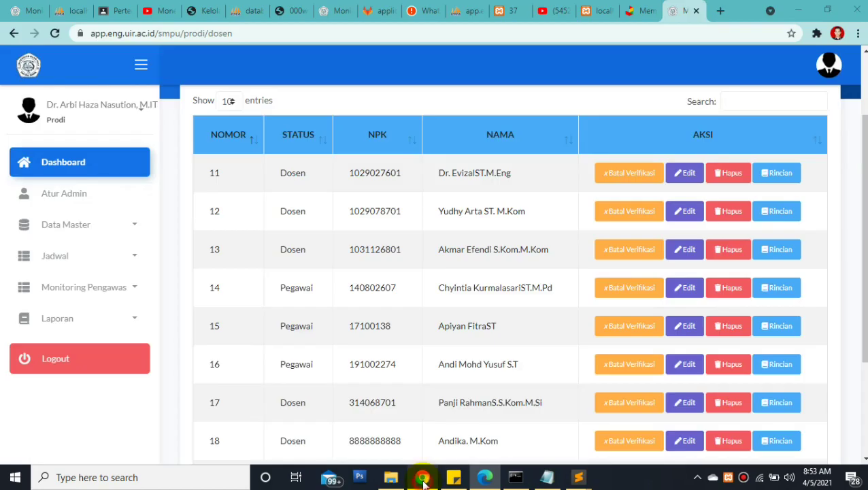
Open Data Master > Dosen & Pegawai from the sidebar
{"action": "left_click", "coordinate": [118, 236]}
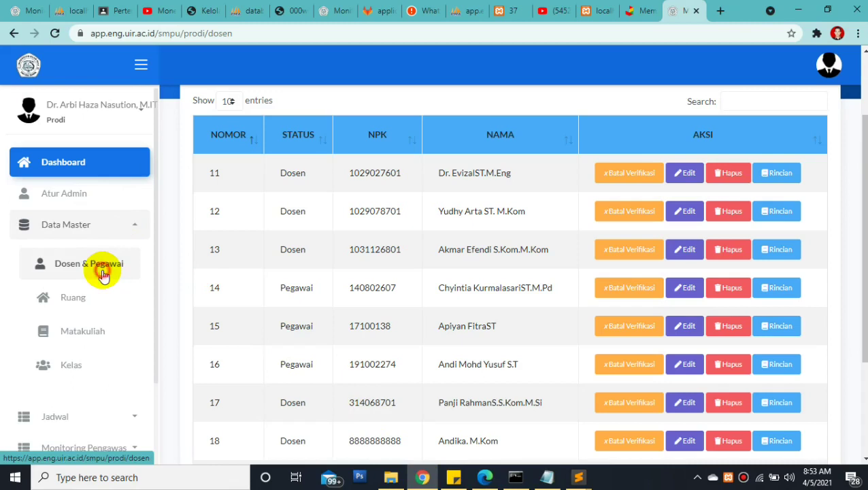
{"action": "left_click", "coordinate": [103, 274]}
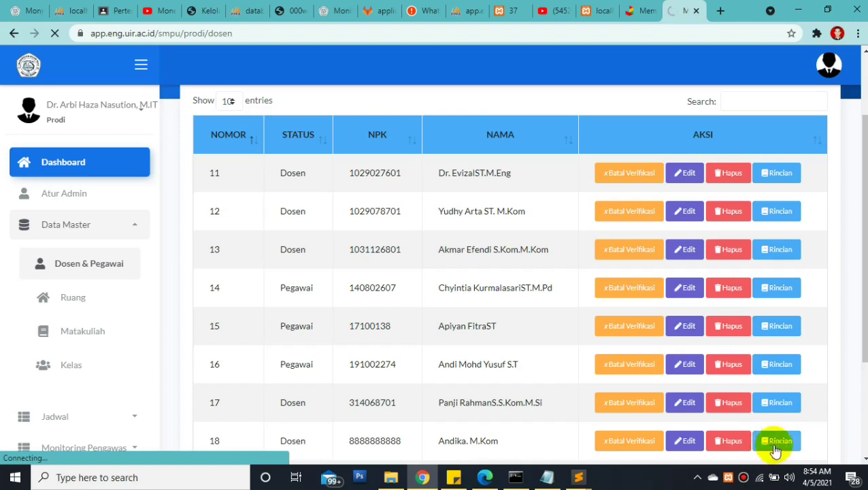
Disconnect and reconnect the phone hotspot Wi-Fi, then reload the Dosen & Pegawai page in Chrome
{"action": "left_click", "coordinate": [761, 479]}
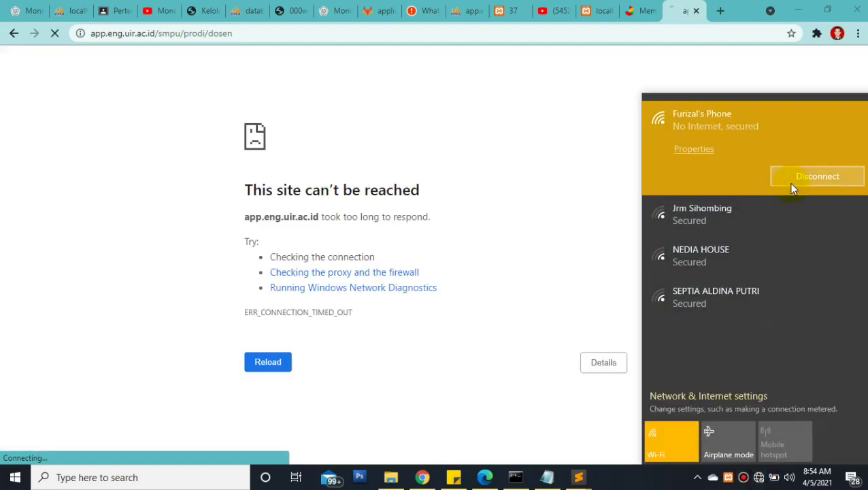
{"action": "left_click", "coordinate": [787, 181]}
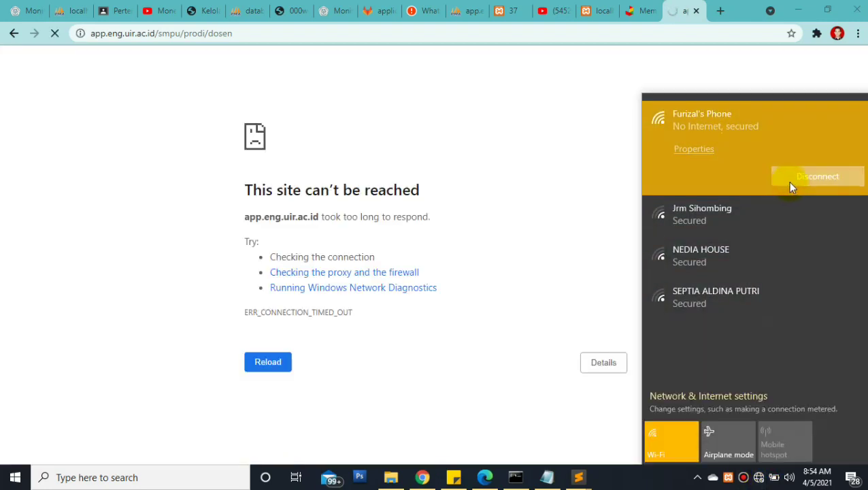
{"action": "left_click", "coordinate": [797, 185]}
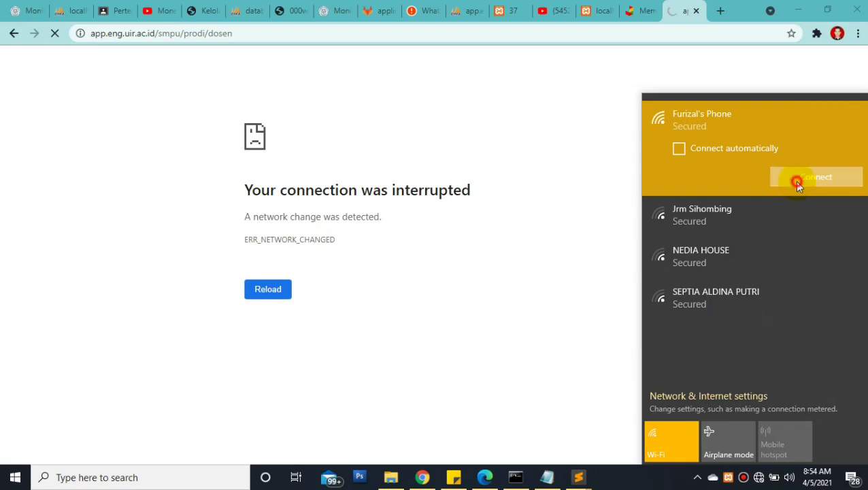
{"action": "left_click", "coordinate": [559, 162]}
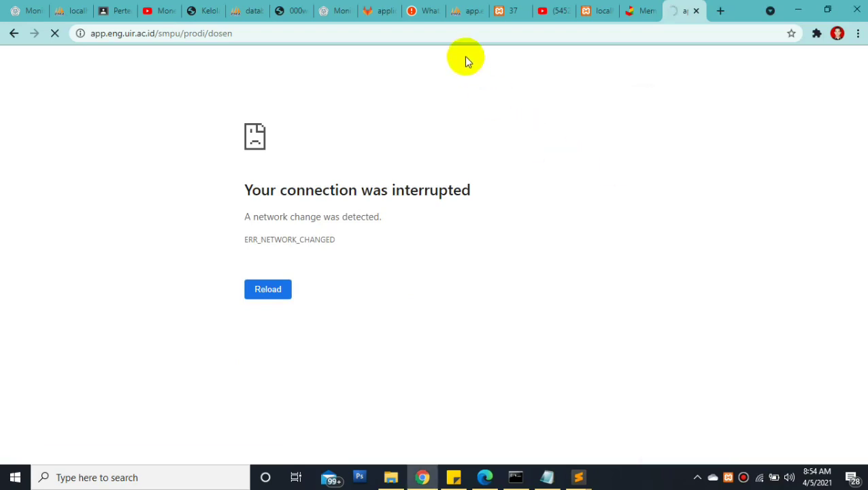
{"action": "left_click", "coordinate": [424, 39]}
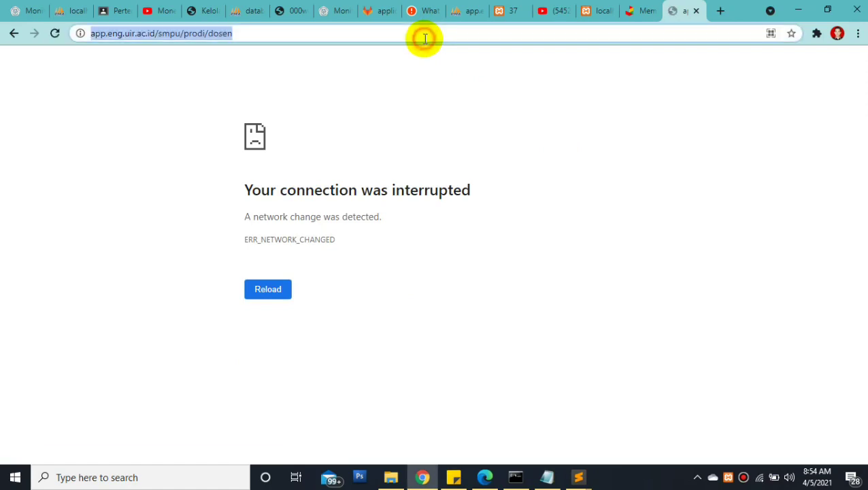
{"action": "key", "text": "Return"}
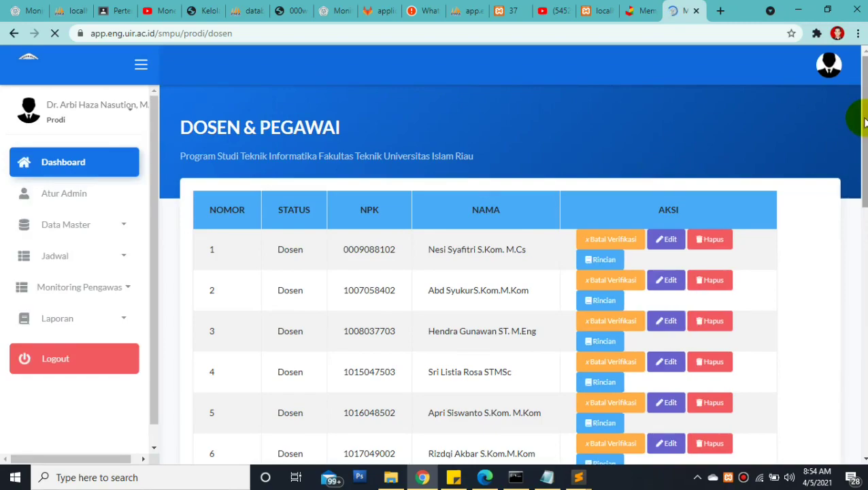
On page 2, find the new lecturer in row 14 and start their Verifikasi
{"action": "left_click_drag", "start_coordinate": [861, 119], "coordinate": [847, 410]}
{"action": "scroll", "coordinate": [854, 393], "scroll_direction": "down", "scroll_amount": 3}
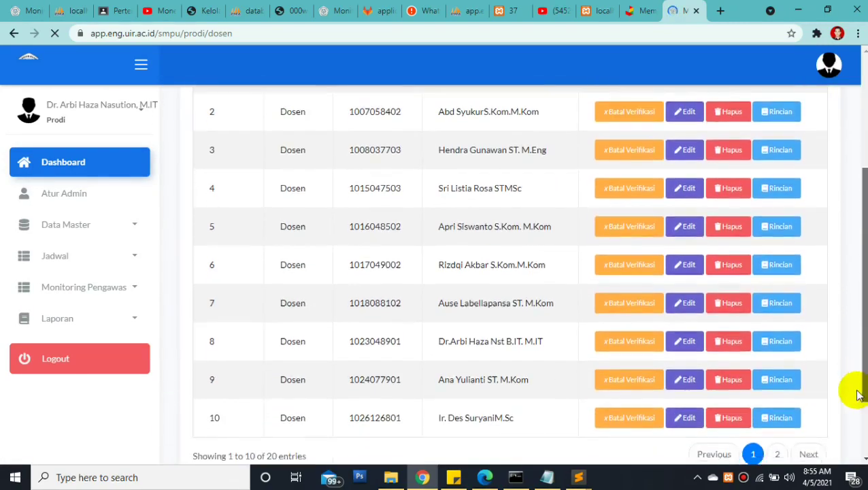
{"action": "left_click", "coordinate": [776, 389]}
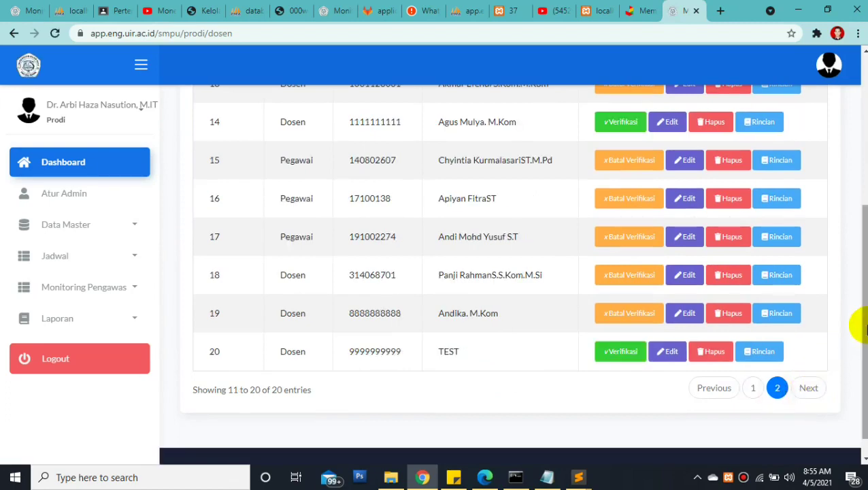
{"action": "scroll", "coordinate": [861, 194], "scroll_direction": "up", "scroll_amount": 1}
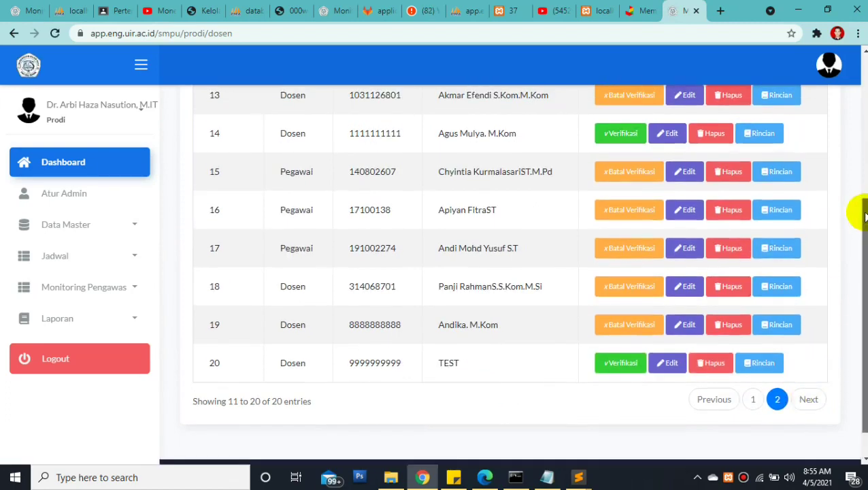
{"action": "left_click_drag", "start_coordinate": [339, 193], "coordinate": [532, 195]}
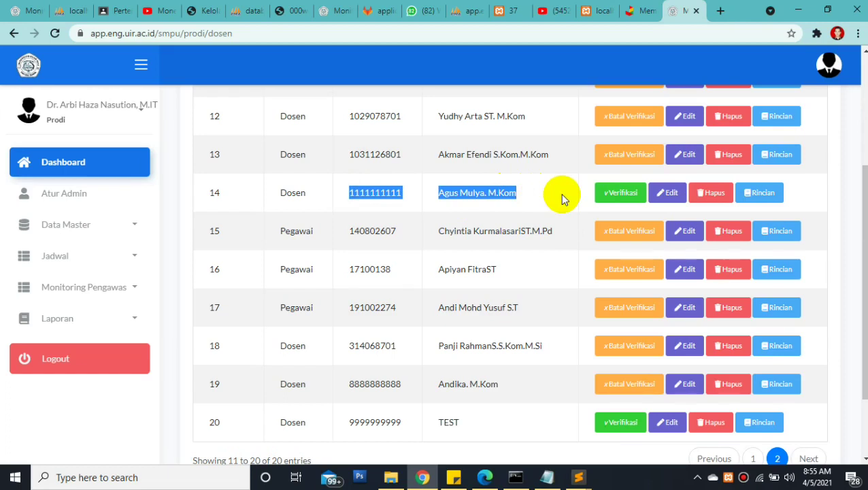
{"action": "left_click", "coordinate": [617, 193]}
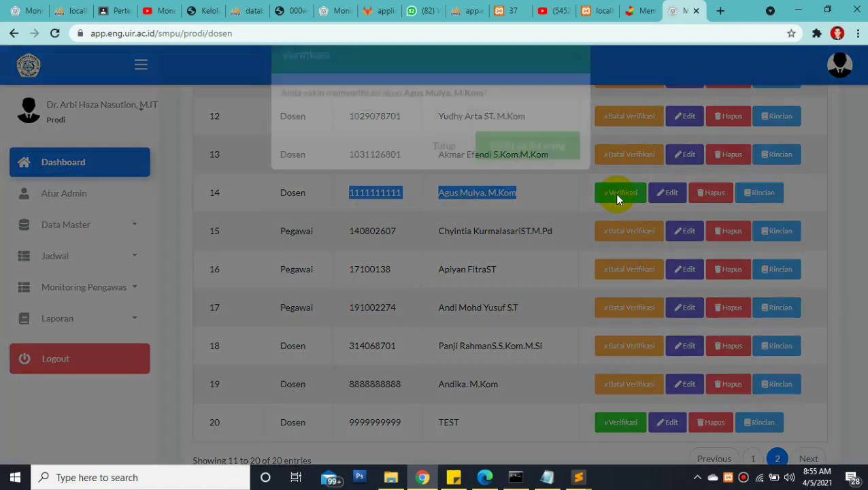
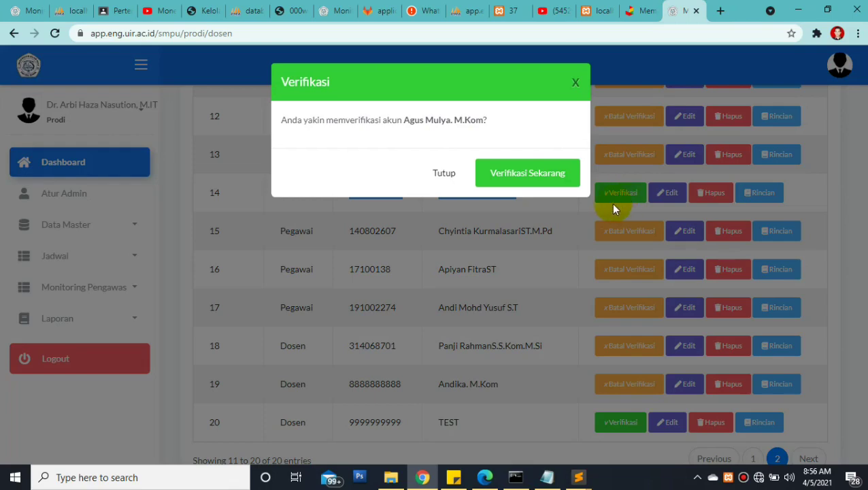
Dismiss the verification prompt unverified and connect to a nearby Wi-Fi network
{"action": "left_click", "coordinate": [604, 207]}
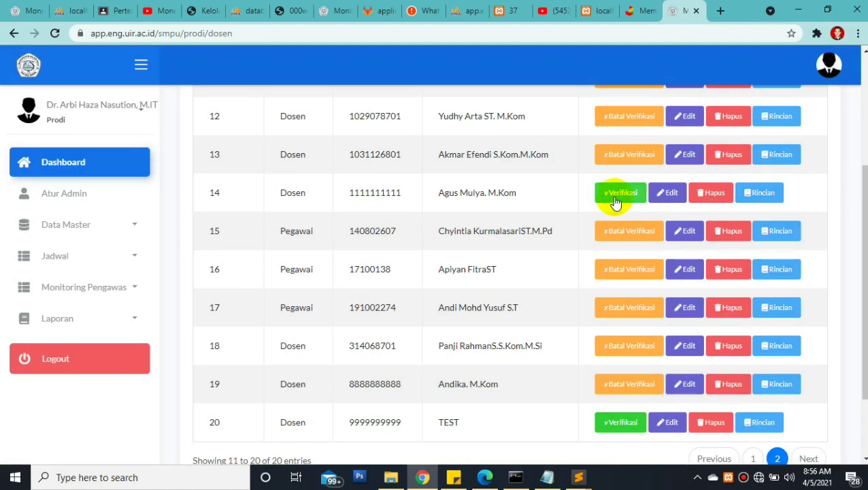
{"action": "left_click", "coordinate": [759, 478]}
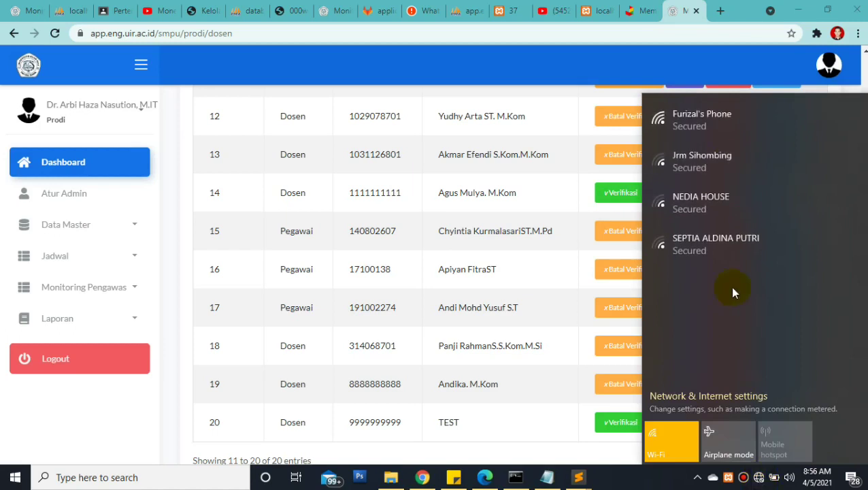
{"action": "left_click", "coordinate": [733, 122]}
{"action": "left_click", "coordinate": [816, 174]}
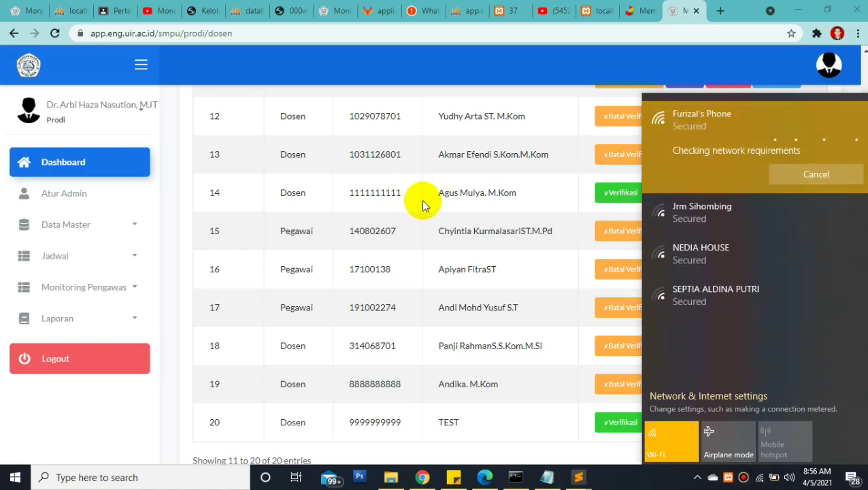
{"action": "left_click", "coordinate": [435, 214]}
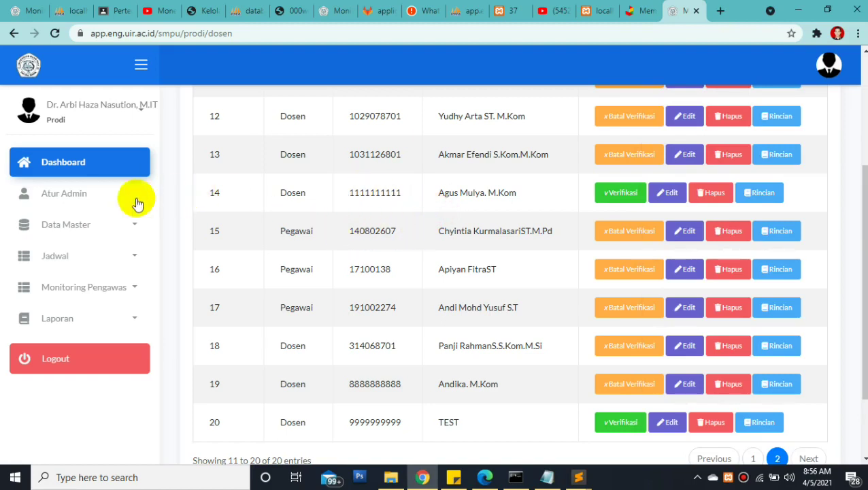
Expand Data Master and highlight the lecturer entries in rows 12 to 20
{"action": "left_click", "coordinate": [95, 228]}
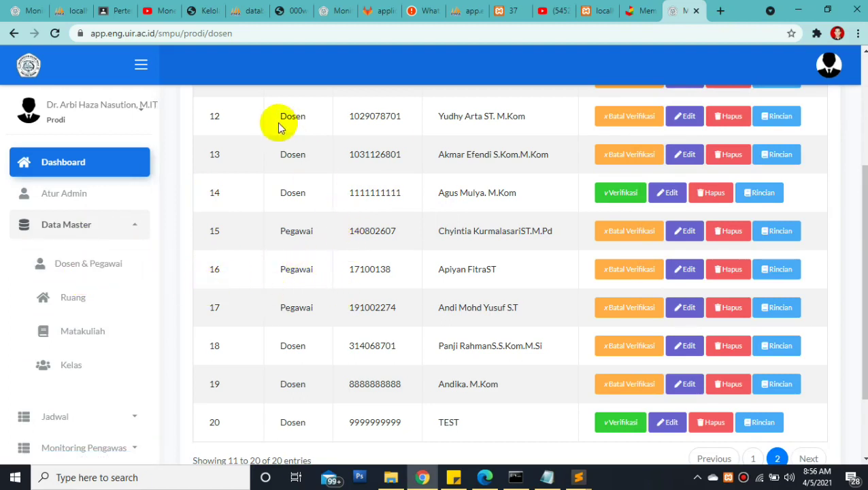
{"action": "left_click_drag", "start_coordinate": [275, 114], "coordinate": [435, 307]}
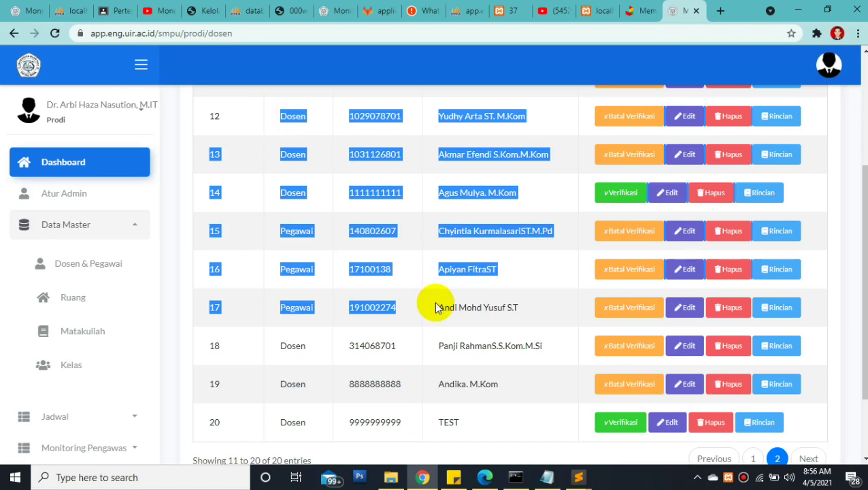
{"action": "left_click_drag", "start_coordinate": [436, 307], "coordinate": [467, 323]}
{"action": "left_click", "coordinate": [500, 333]}
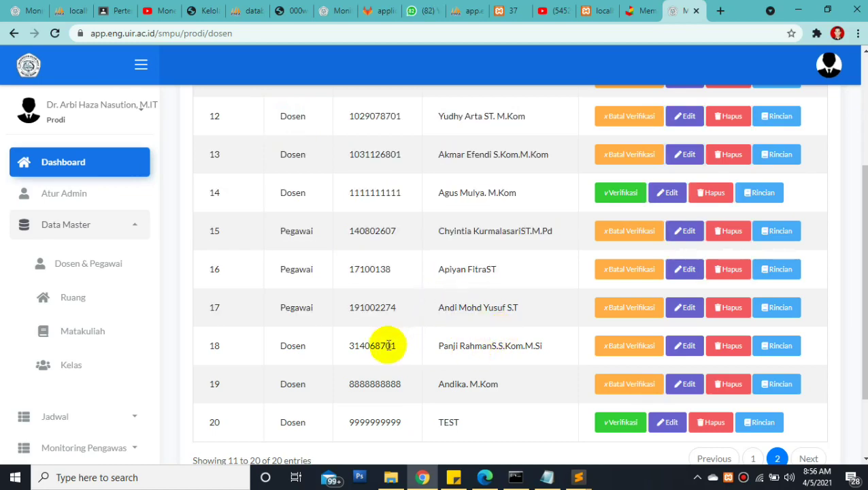
{"action": "left_click_drag", "start_coordinate": [515, 410], "coordinate": [319, 166]}
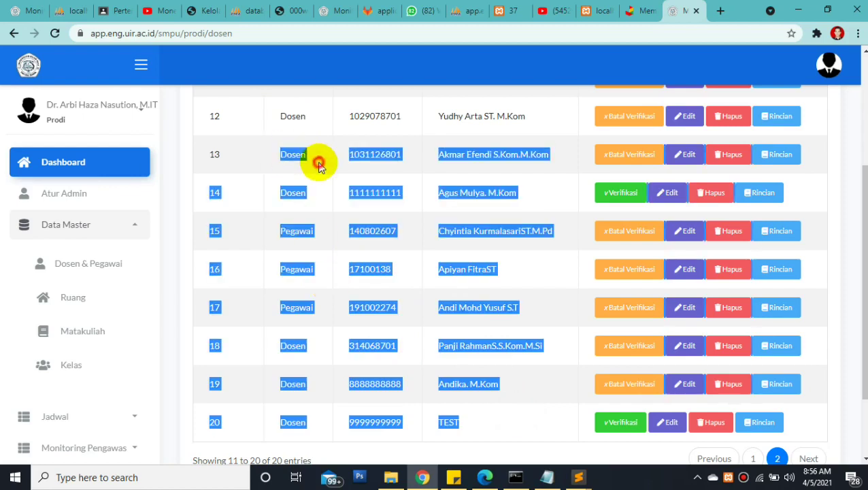
{"action": "left_click", "coordinate": [283, 153]}
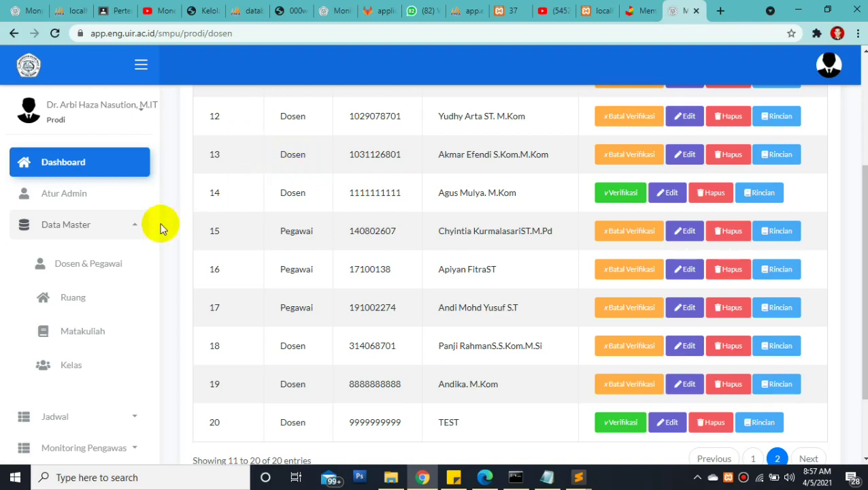
Open the Daftar Ruangan room list and highlight room code 3A.01.08
{"action": "left_click", "coordinate": [83, 307]}
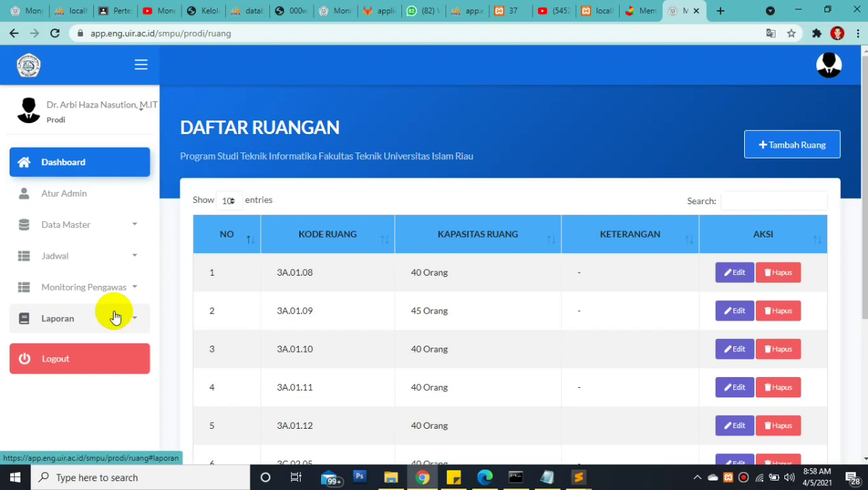
{"action": "scroll", "coordinate": [861, 204], "scroll_direction": "down", "scroll_amount": 1}
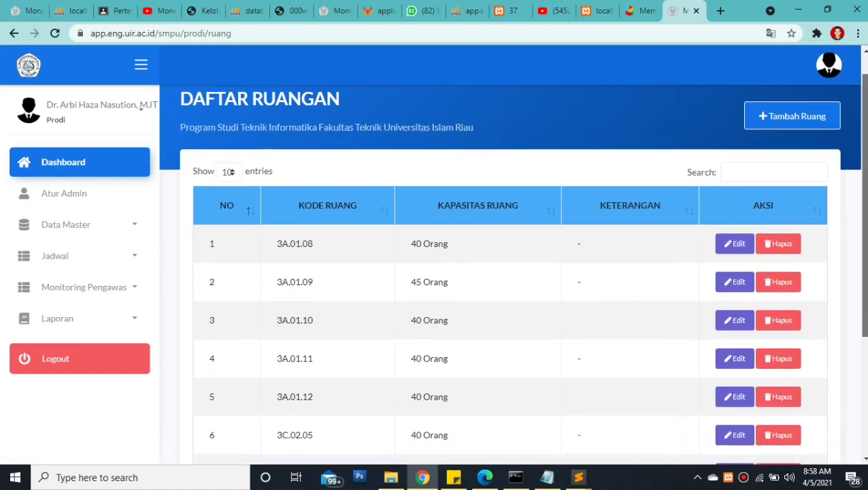
{"action": "left_click_drag", "start_coordinate": [274, 249], "coordinate": [324, 253]}
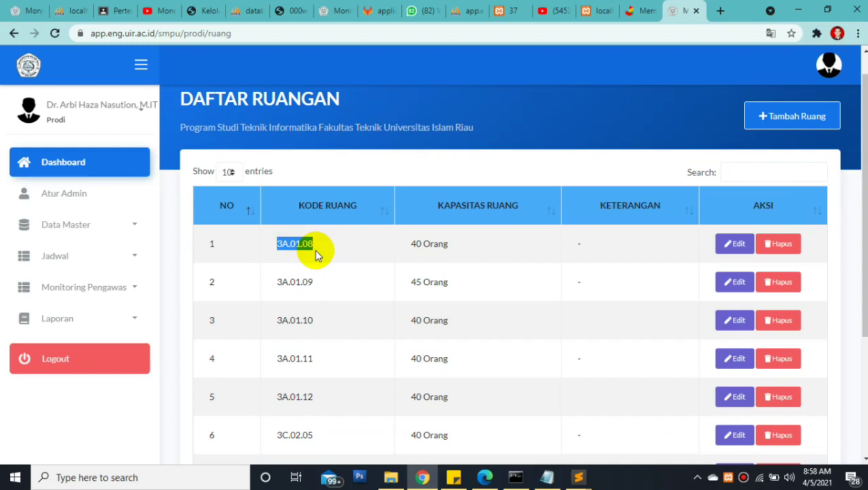
{"action": "left_click", "coordinate": [314, 250]}
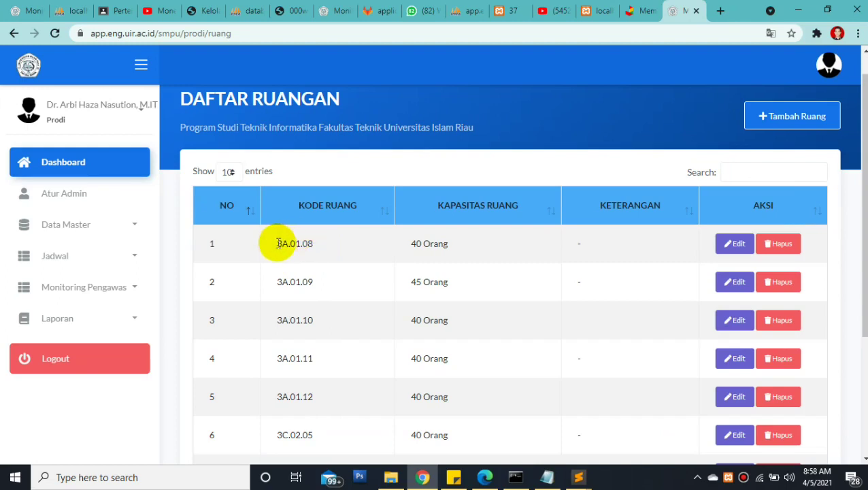
{"action": "left_click_drag", "start_coordinate": [272, 244], "coordinate": [335, 246]}
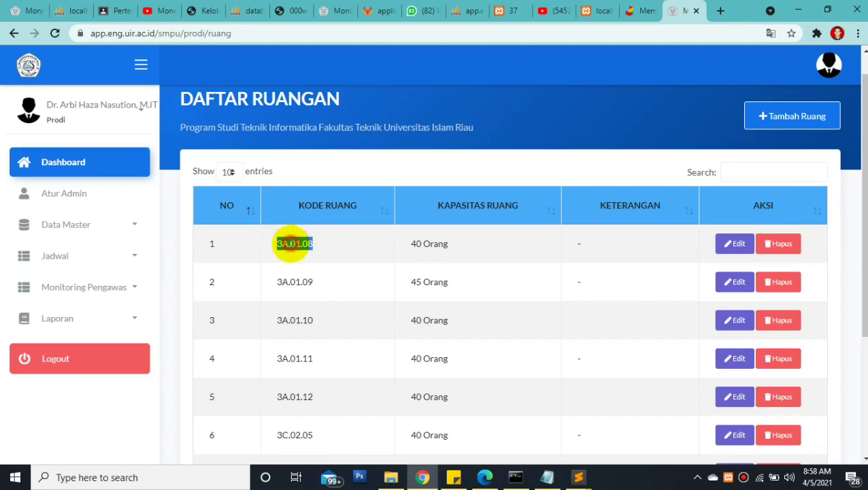
{"action": "left_click", "coordinate": [294, 244]}
{"action": "left_click_drag", "start_coordinate": [290, 243], "coordinate": [301, 244]}
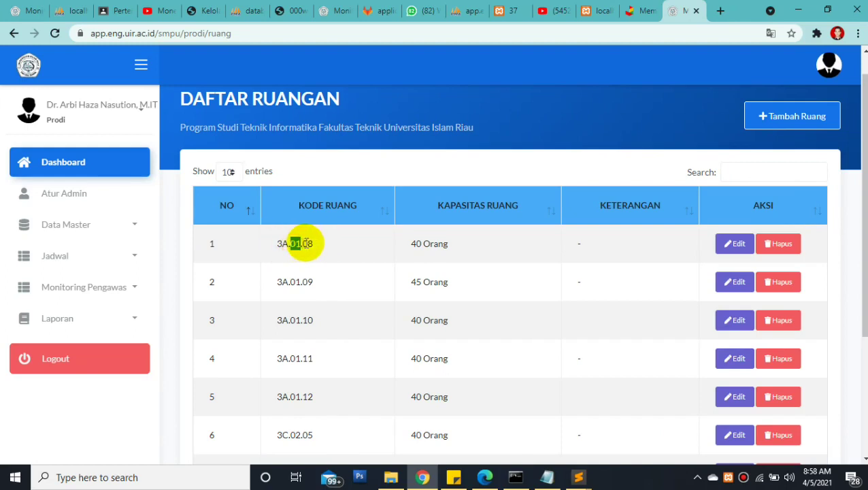
Inspect row 1's code prefix, 40 Orang capacity and remark, then bring up Tambah Ruang
{"action": "left_click_drag", "start_coordinate": [277, 243], "coordinate": [286, 243]}
{"action": "left_click", "coordinate": [280, 243]}
{"action": "left_click_drag", "start_coordinate": [276, 248], "coordinate": [300, 245]}
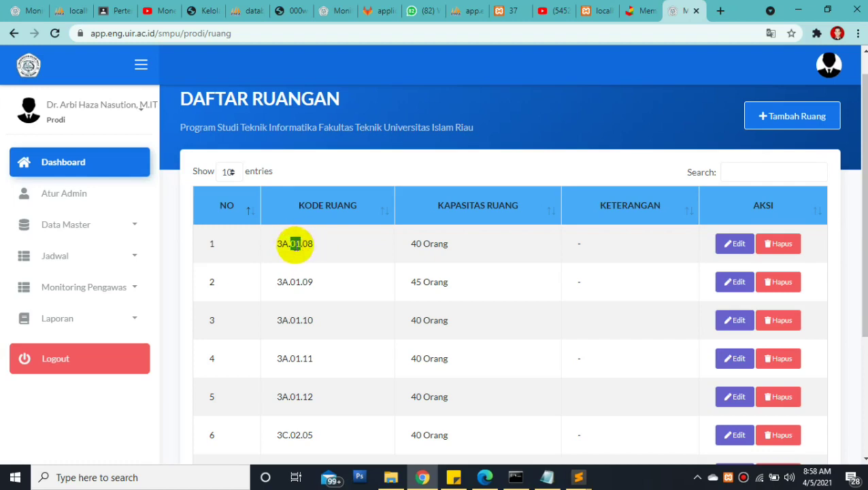
{"action": "left_click_drag", "start_coordinate": [295, 244], "coordinate": [314, 247]}
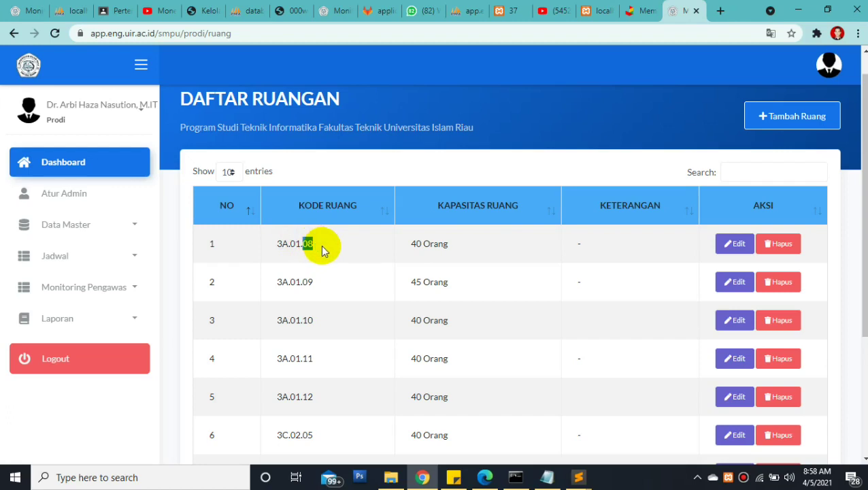
{"action": "left_click_drag", "start_coordinate": [406, 243], "coordinate": [512, 241]}
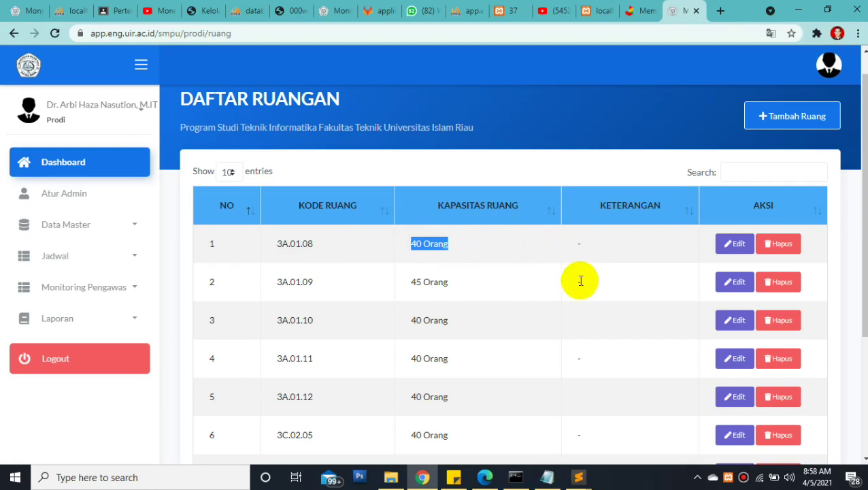
{"action": "left_click_drag", "start_coordinate": [569, 238], "coordinate": [619, 242]}
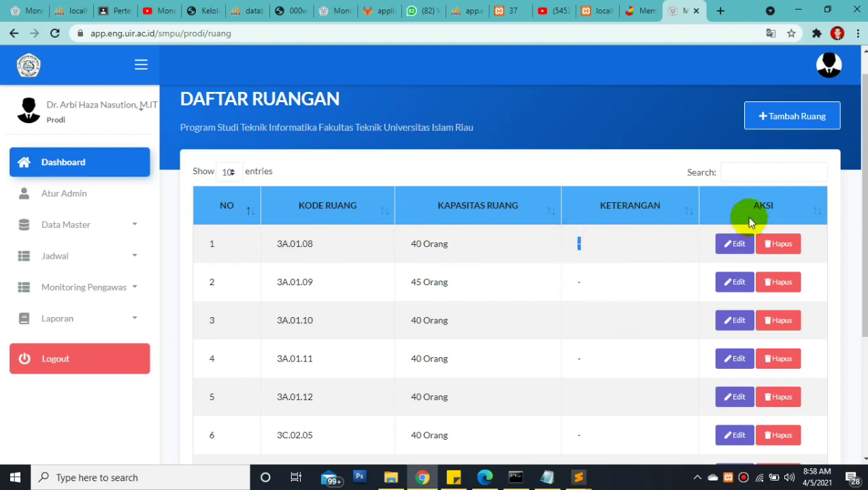
{"action": "left_click", "coordinate": [775, 117]}
Close and reopen the Tambah Ruang form, visiting the Kode, Kapasitas and Keterangan fields
{"action": "left_click", "coordinate": [354, 147]}
{"action": "left_click", "coordinate": [270, 229]}
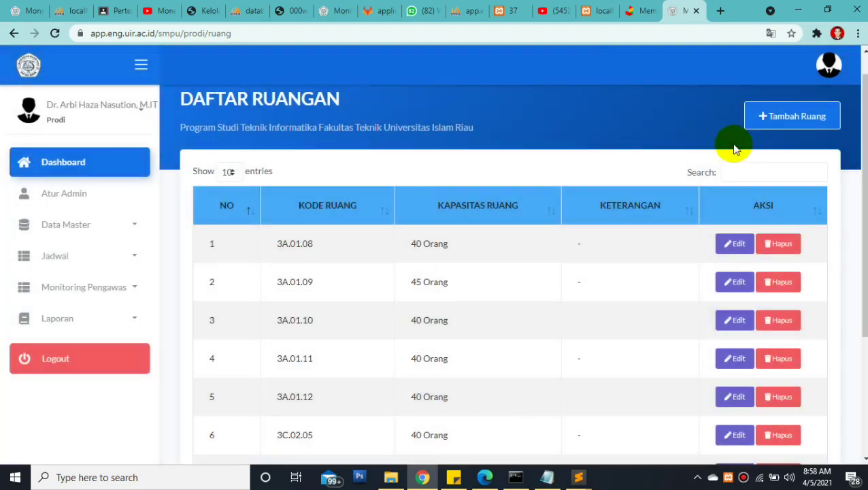
{"action": "left_click", "coordinate": [752, 117]}
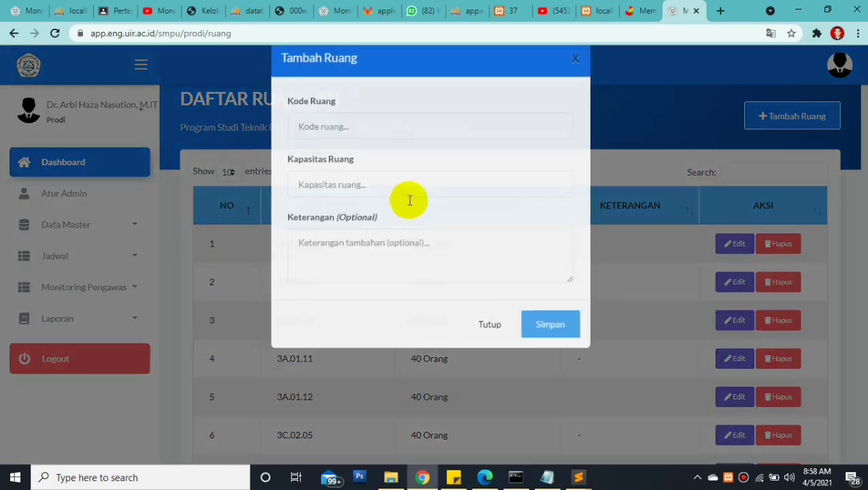
{"action": "left_click", "coordinate": [358, 212]}
{"action": "left_click", "coordinate": [328, 266]}
Close the add-room form without saving and expand Data Master in the sidebar
{"action": "left_click_drag", "start_coordinate": [330, 240], "coordinate": [392, 252]}
{"action": "left_click", "coordinate": [523, 344]}
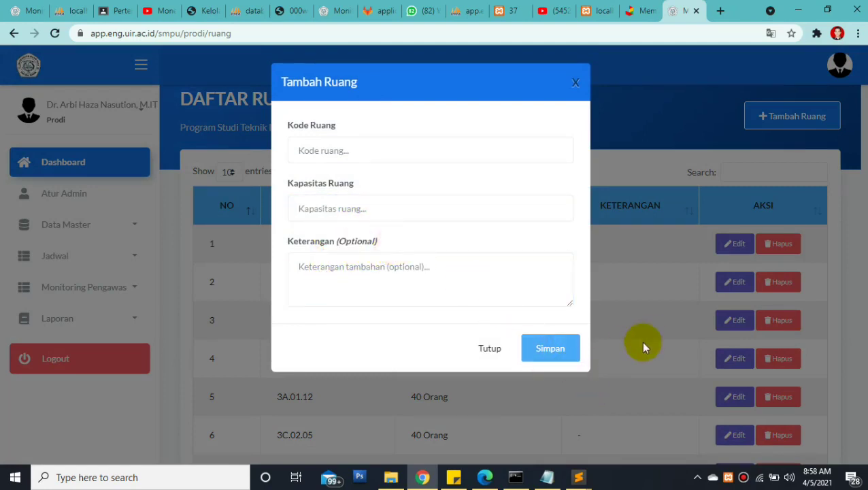
{"action": "left_click", "coordinate": [644, 344]}
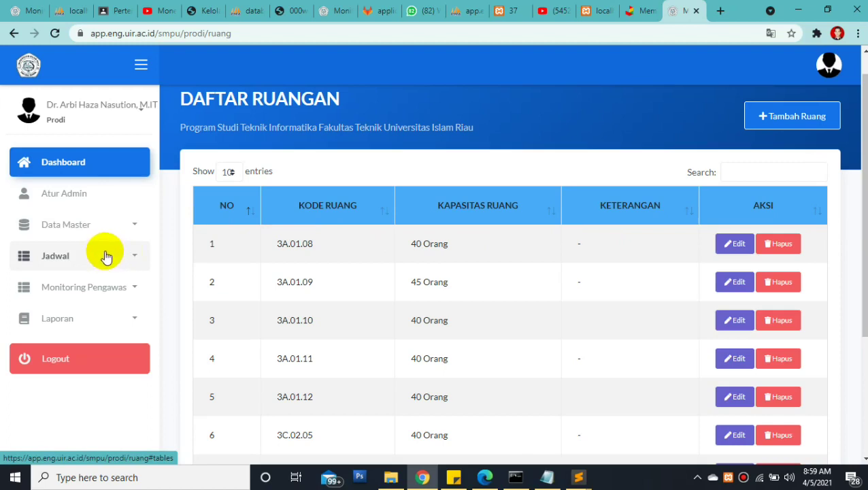
{"action": "left_click", "coordinate": [101, 235]}
Open Data Master > Matakuliah and scroll through the DAFTAR MATAKULIAH course list
{"action": "left_click", "coordinate": [84, 339]}
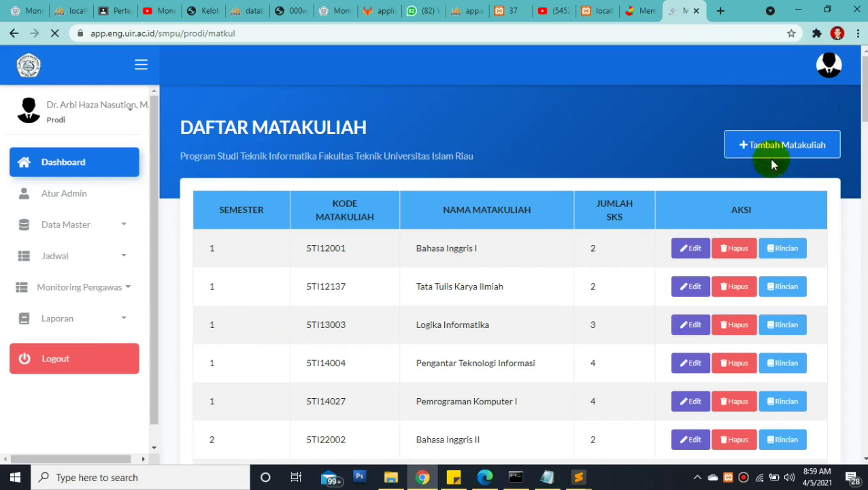
{"action": "scroll", "coordinate": [865, 157], "scroll_direction": "down", "scroll_amount": 1}
{"action": "mouse_move", "coordinate": [865, 156]}
{"action": "left_mouse_down"}
{"action": "mouse_move", "coordinate": [857, 183]}
{"action": "mouse_move", "coordinate": [859, 102]}
{"action": "left_mouse_up"}
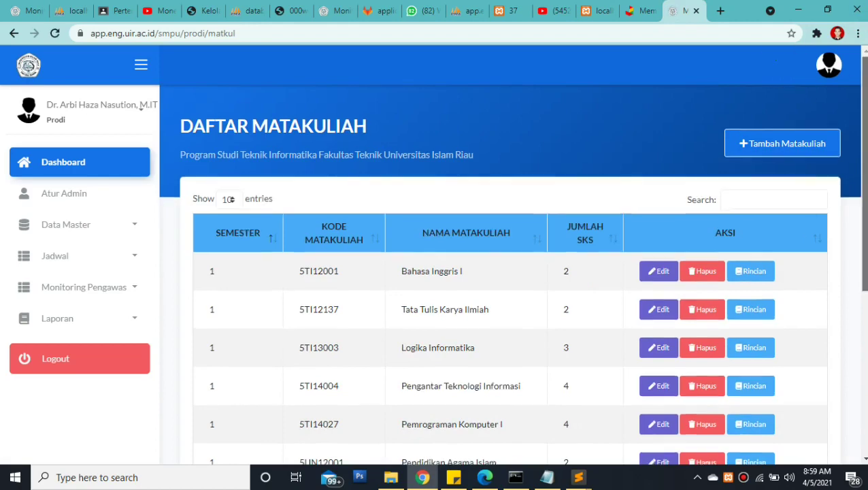
{"action": "scroll", "coordinate": [852, 194], "scroll_direction": "down", "scroll_amount": 3}
{"action": "scroll", "coordinate": [852, 262], "scroll_direction": "up", "scroll_amount": 3}
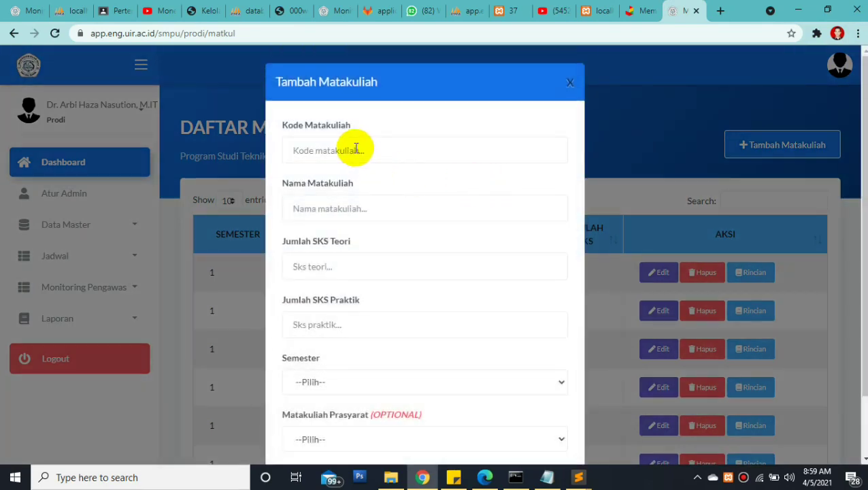
Open the Tambah Matakuliah form and step through the course code, name and theory credits fields
{"action": "left_click", "coordinate": [355, 148]}
{"action": "left_click", "coordinate": [292, 331]}
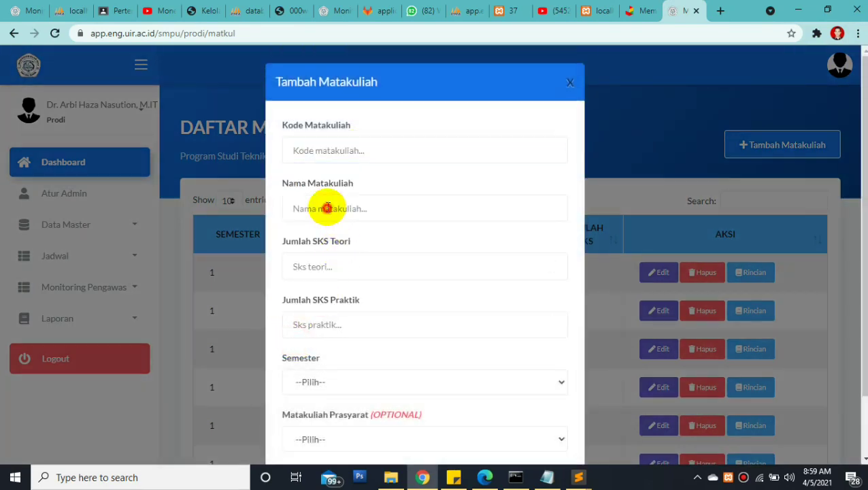
{"action": "left_click", "coordinate": [328, 208]}
{"action": "key", "text": "Escape"}
{"action": "left_click", "coordinate": [320, 265]}
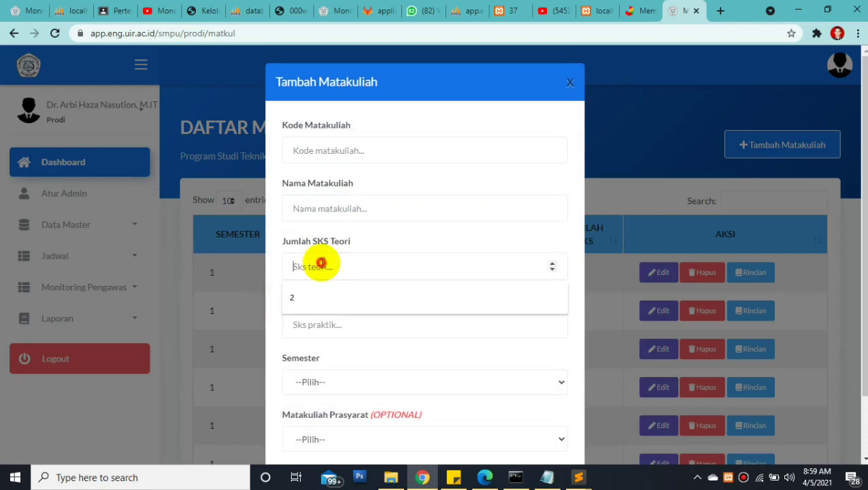
{"action": "left_click", "coordinate": [304, 324]}
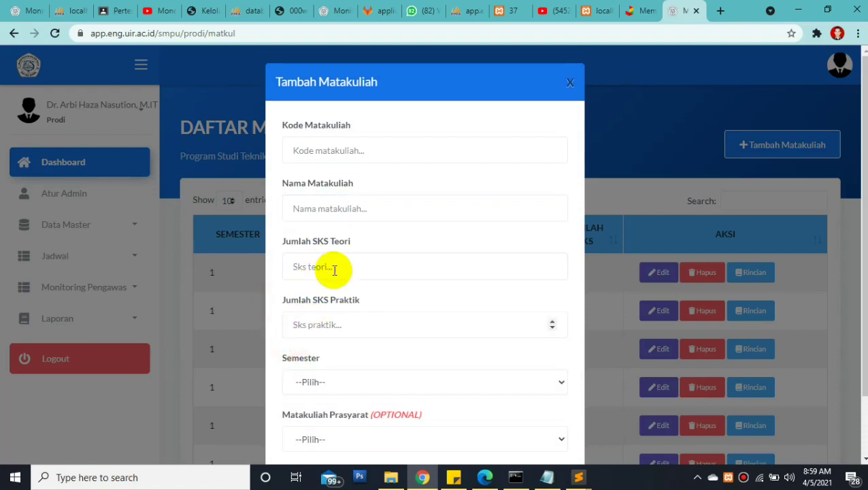
{"action": "left_click_drag", "start_coordinate": [351, 242], "coordinate": [340, 241]}
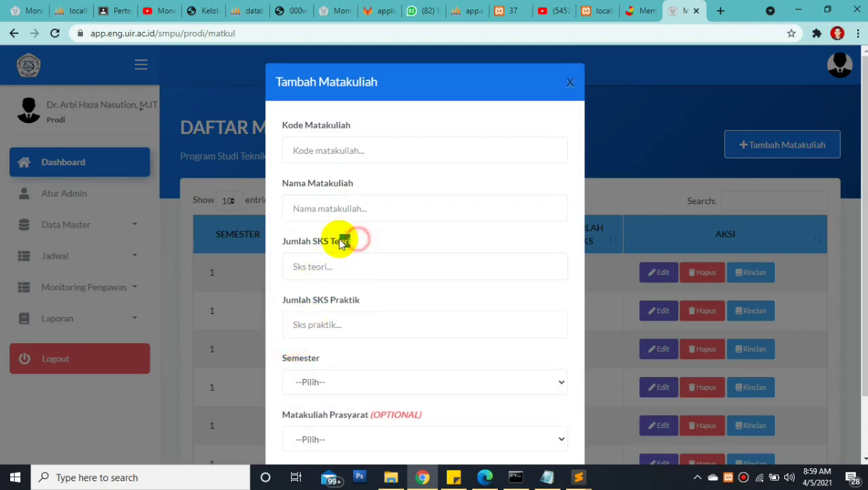
{"action": "double_click", "coordinate": [361, 305]}
Enter 0 practical credits, browse Semester and Prasyarat options, then close the form unsaved
{"action": "left_click", "coordinate": [323, 325]}
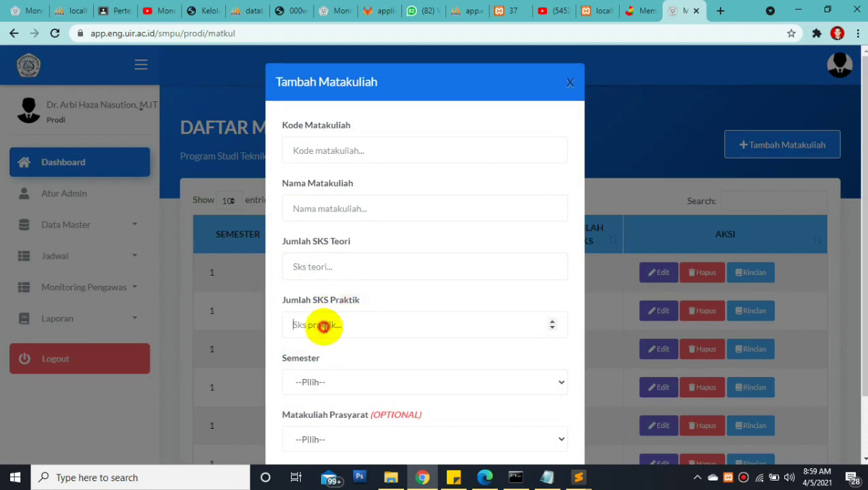
{"action": "type", "text": "0"}
{"action": "left_click", "coordinate": [415, 291]}
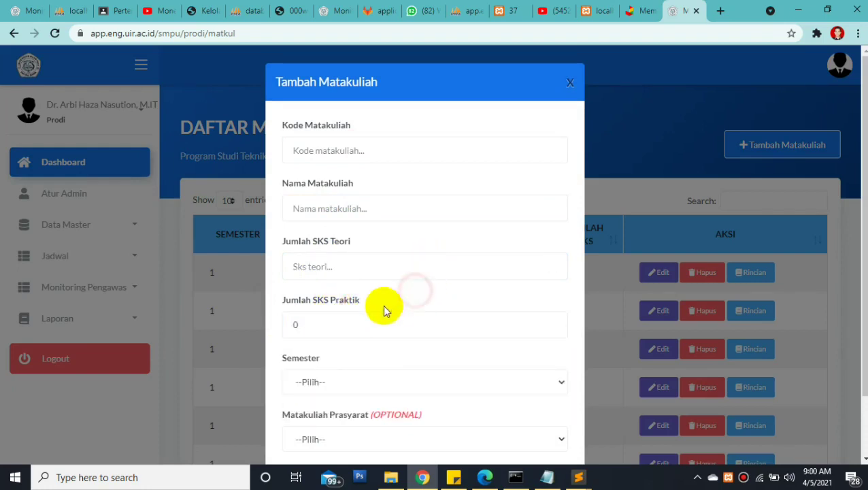
{"action": "left_click", "coordinate": [322, 382]}
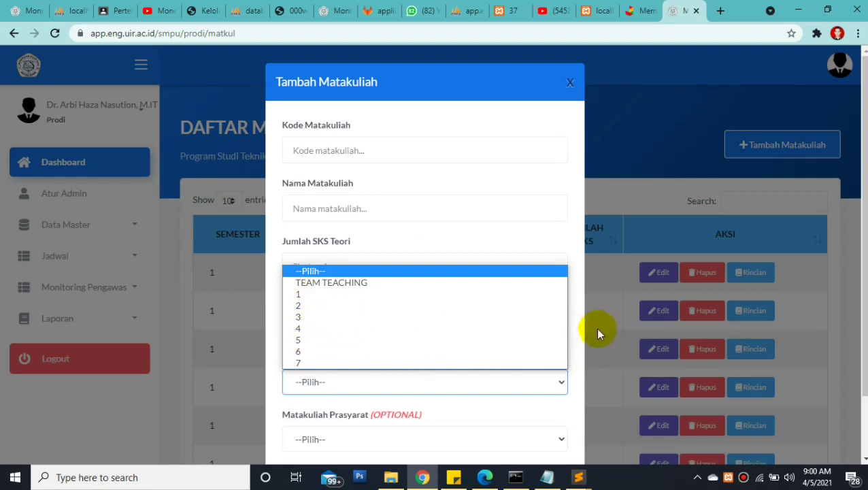
{"action": "left_click", "coordinate": [420, 436]}
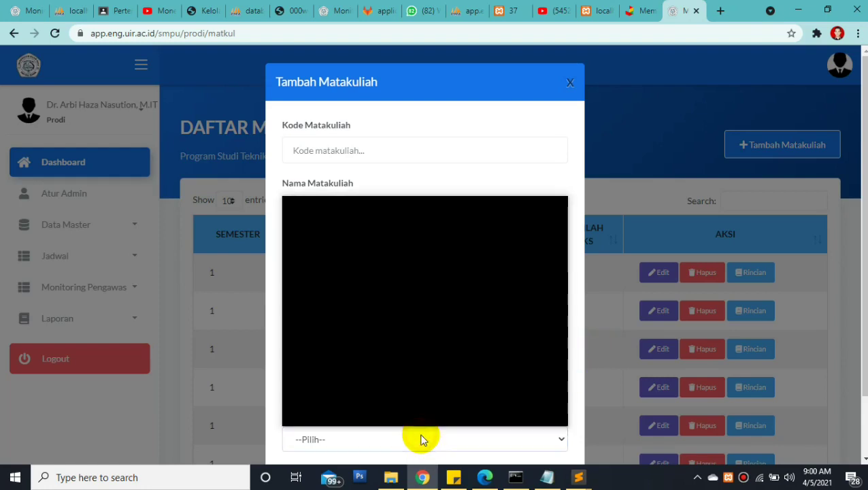
{"action": "left_click", "coordinate": [579, 391]}
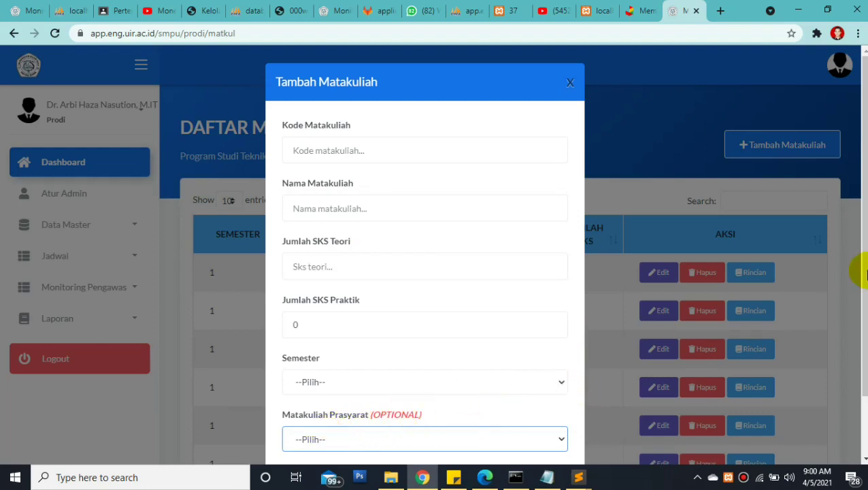
{"action": "scroll", "coordinate": [848, 316], "scroll_direction": "down", "scroll_amount": 1}
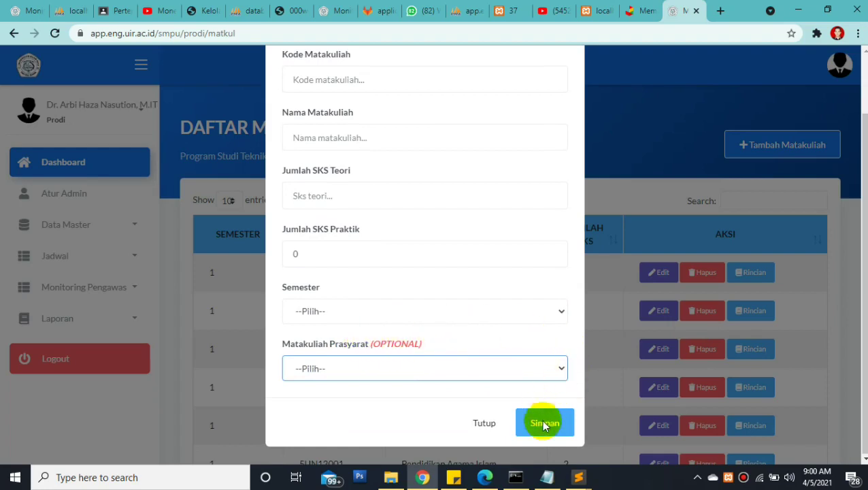
{"action": "left_click", "coordinate": [624, 298]}
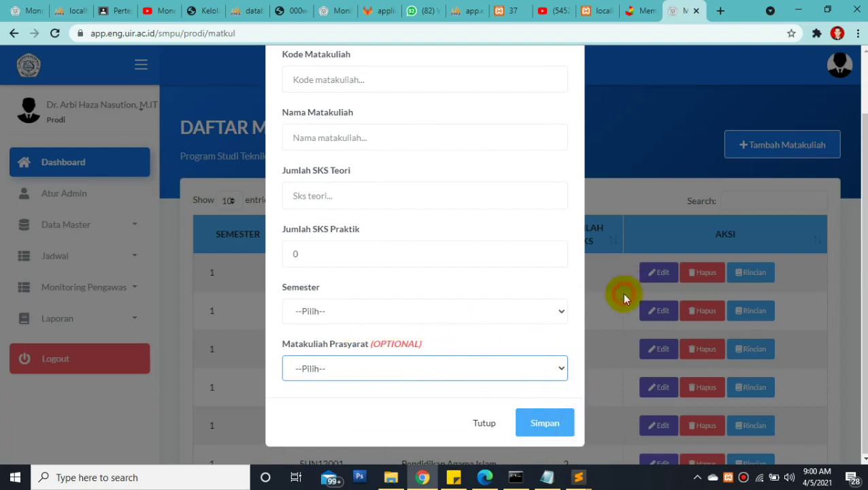
{"action": "left_click", "coordinate": [861, 180]}
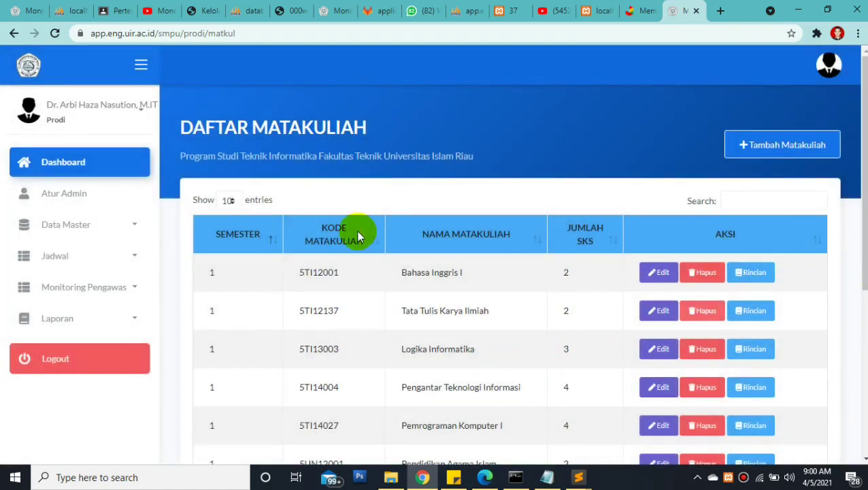
Expand Data Master and open Kelas to list semester-1 classes A through F
{"action": "scroll", "coordinate": [75, 236], "scroll_direction": "down", "scroll_amount": 1}
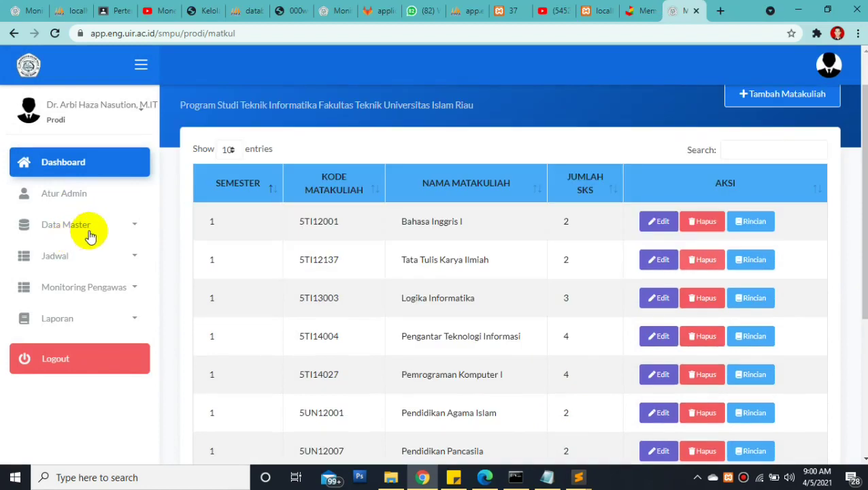
{"action": "left_click", "coordinate": [119, 222]}
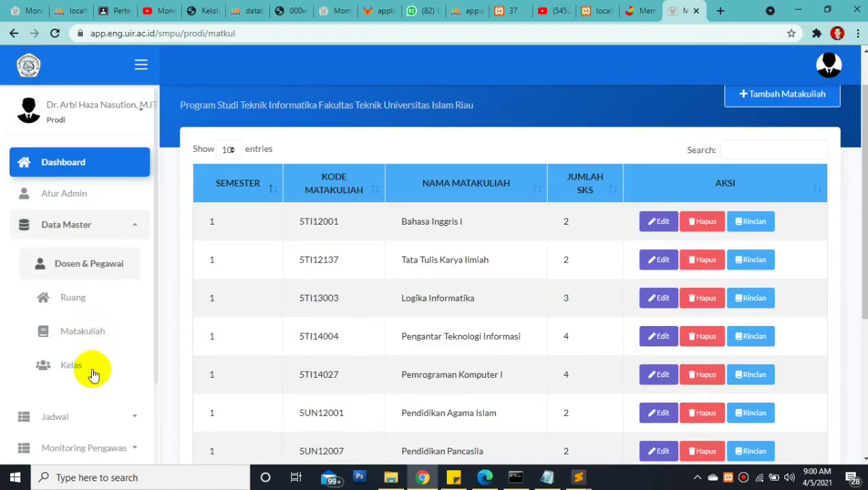
{"action": "left_click", "coordinate": [87, 369]}
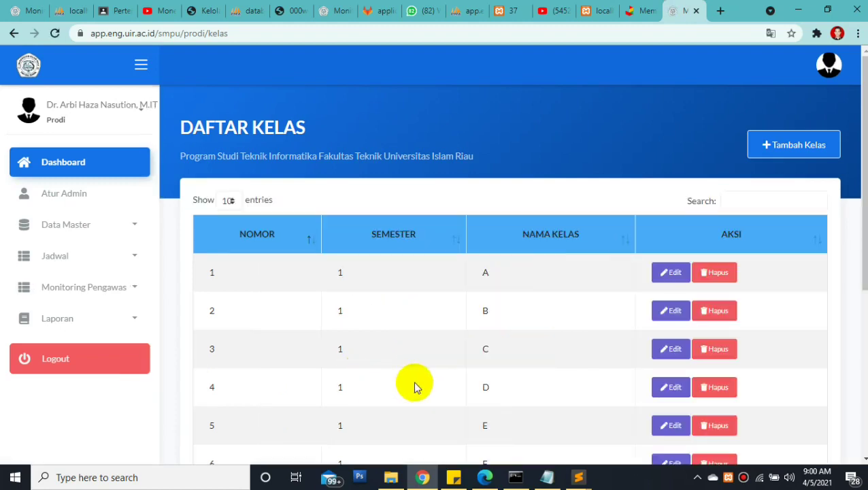
{"action": "left_click_drag", "start_coordinate": [863, 163], "coordinate": [855, 282]}
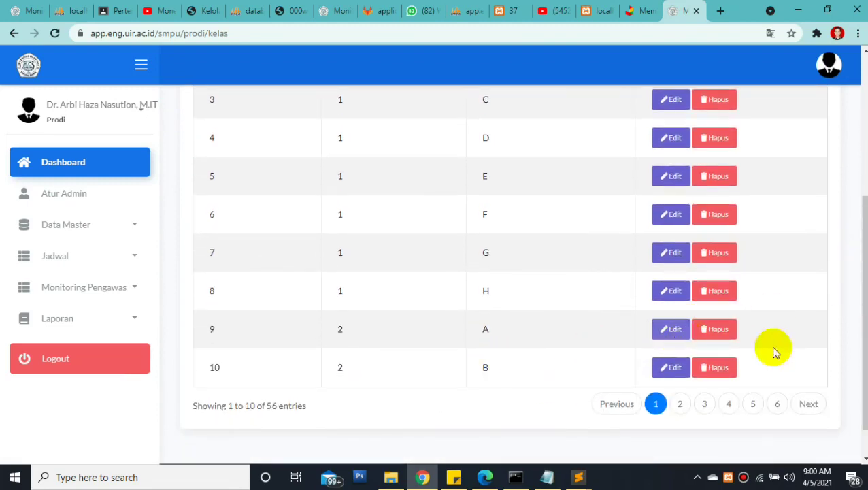
{"action": "left_click_drag", "start_coordinate": [861, 292], "coordinate": [858, 258]}
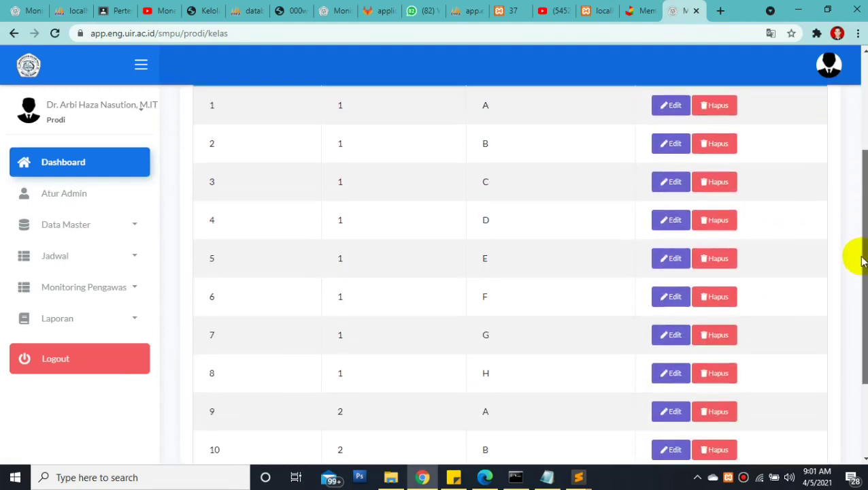
{"action": "left_click_drag", "start_coordinate": [196, 101], "coordinate": [624, 248]}
{"action": "left_click", "coordinate": [527, 255]}
{"action": "left_click_drag", "start_coordinate": [863, 294], "coordinate": [862, 207]}
{"action": "left_click", "coordinate": [779, 135]}
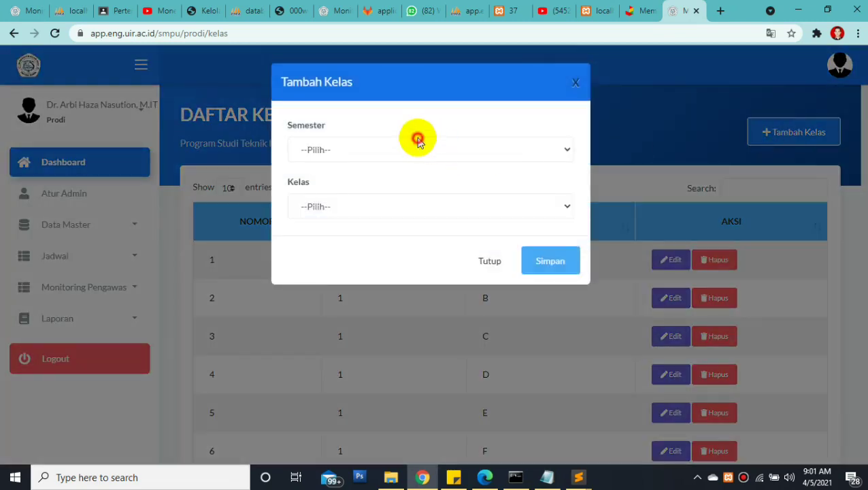
{"action": "left_click", "coordinate": [416, 139]}
{"action": "left_click", "coordinate": [347, 277]}
{"action": "left_click", "coordinate": [357, 204]}
{"action": "left_click", "coordinate": [594, 291]}
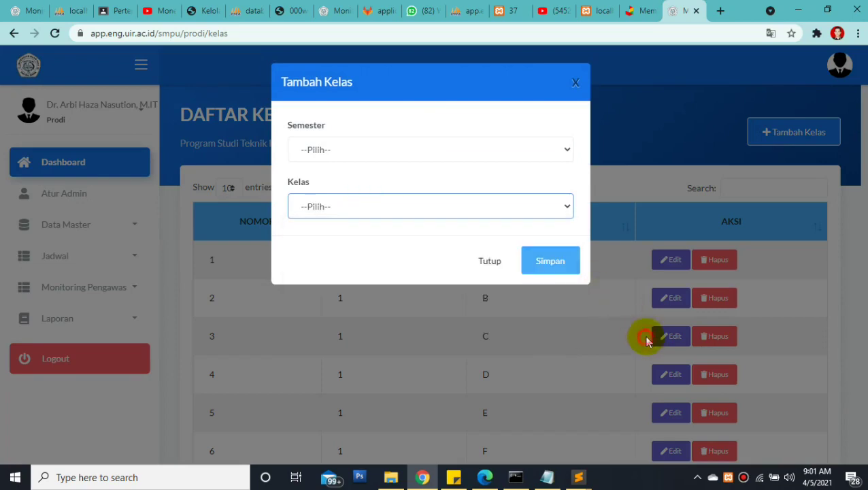
{"action": "left_click", "coordinate": [644, 338]}
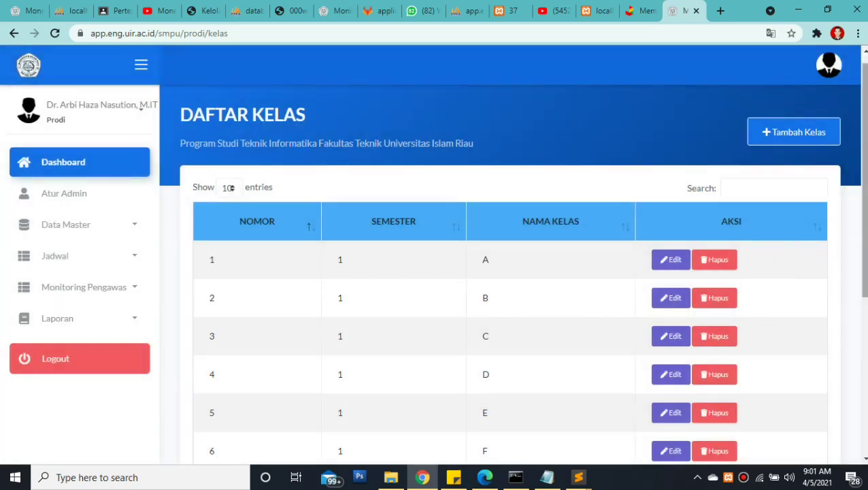
{"action": "scroll", "coordinate": [856, 310], "scroll_direction": "down", "scroll_amount": 3}
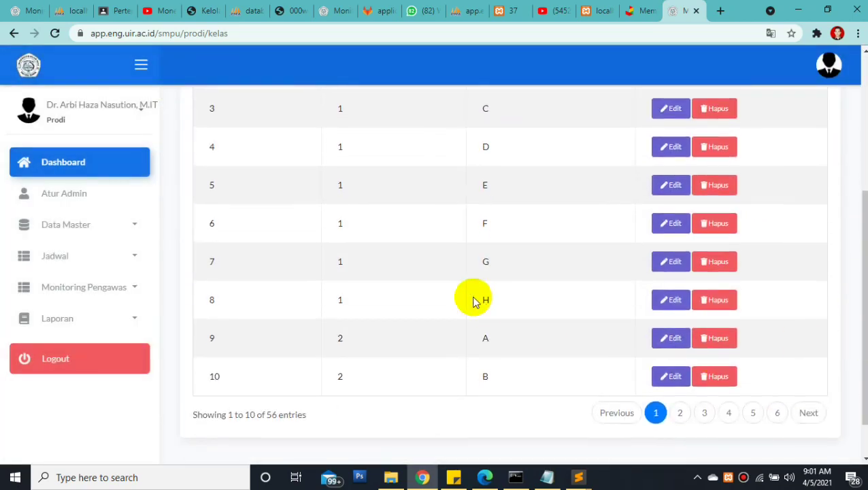
{"action": "left_click_drag", "start_coordinate": [500, 300], "coordinate": [442, 226]}
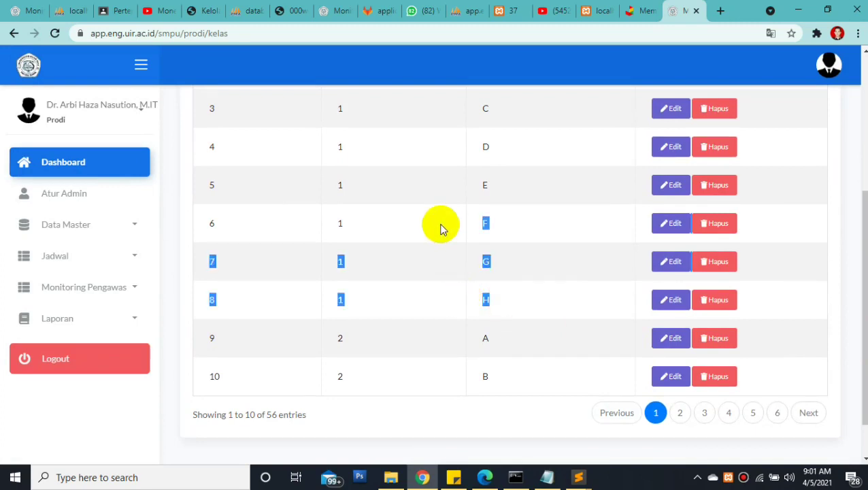
Toggle Data Master open and closed, then expand Jadwal to reveal Jadwal Ujian and Jadwal Ujian Lanjutan
{"action": "left_click", "coordinate": [521, 314]}
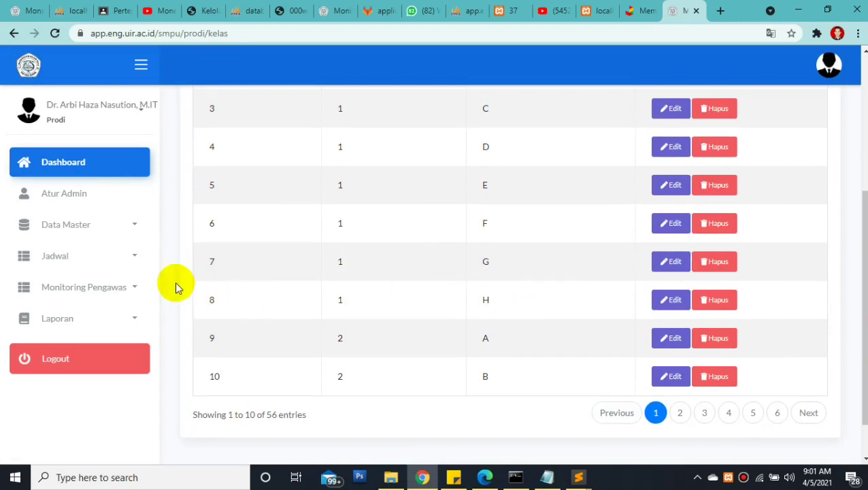
{"action": "left_click", "coordinate": [120, 222]}
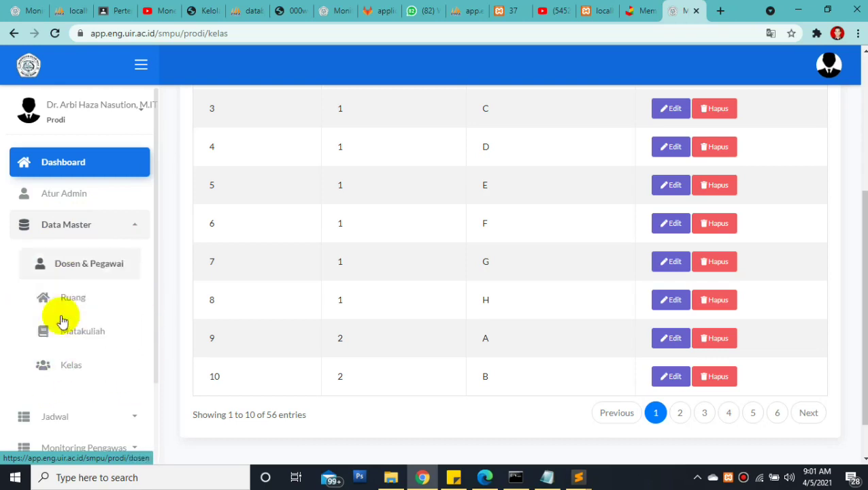
{"action": "left_click", "coordinate": [130, 229]}
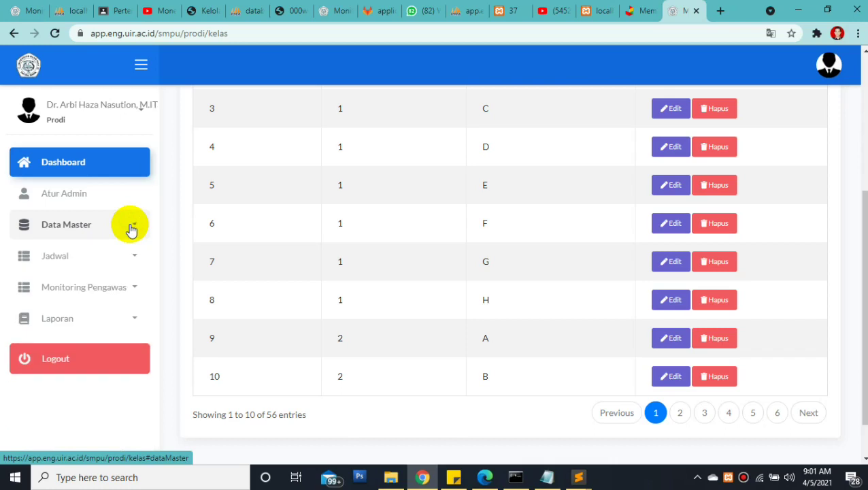
{"action": "left_click", "coordinate": [123, 256]}
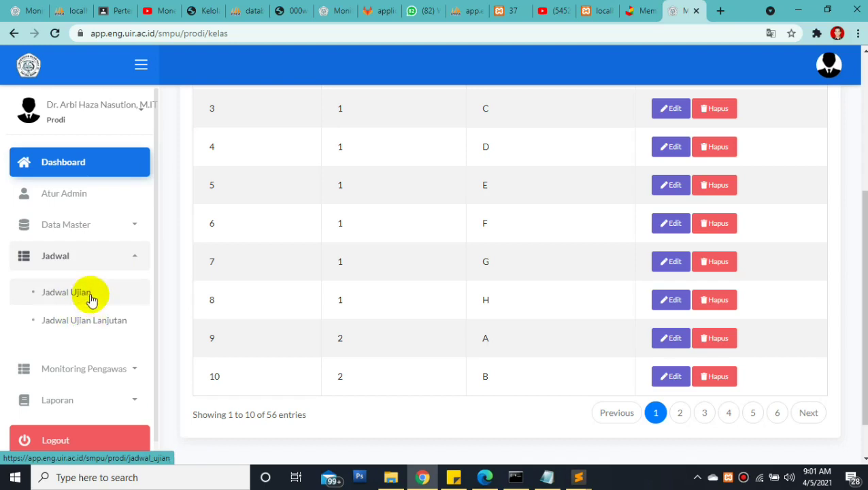
Open Jadwal Ujian and choose exam type Online with exam Ujian Tengah Semester
{"action": "left_click", "coordinate": [91, 299]}
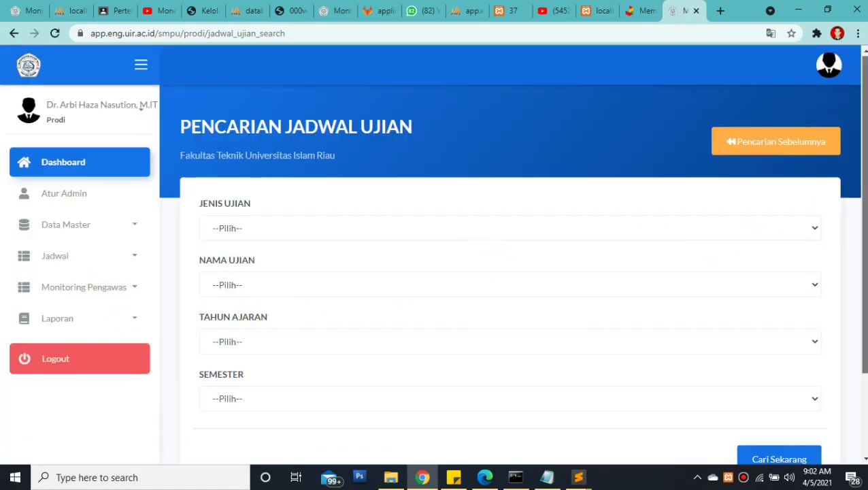
{"action": "scroll", "coordinate": [629, 192], "scroll_direction": "down", "scroll_amount": 1}
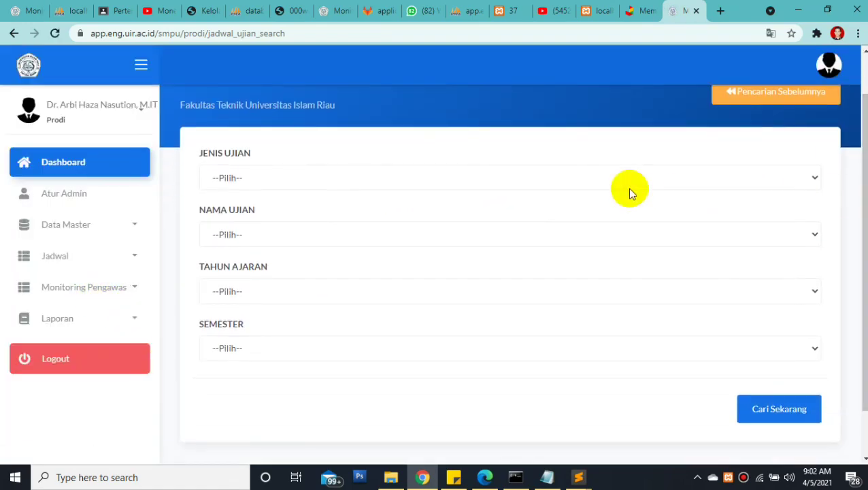
{"action": "left_click", "coordinate": [317, 178]}
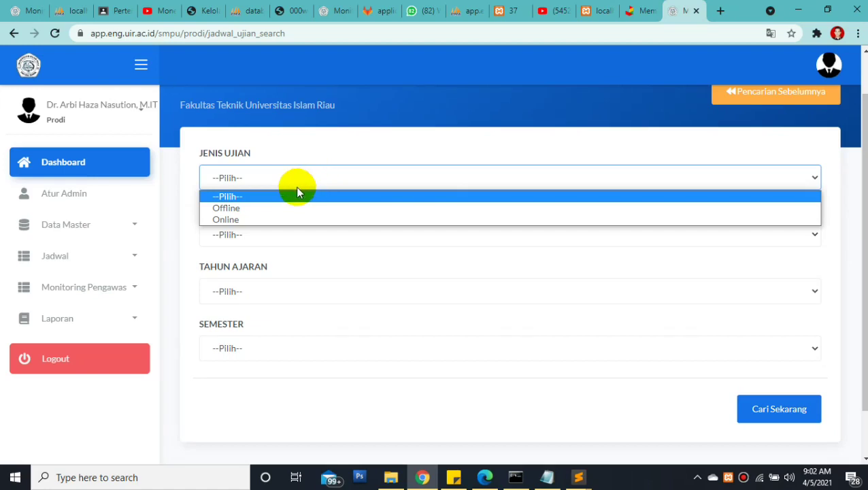
{"action": "left_click", "coordinate": [228, 219]}
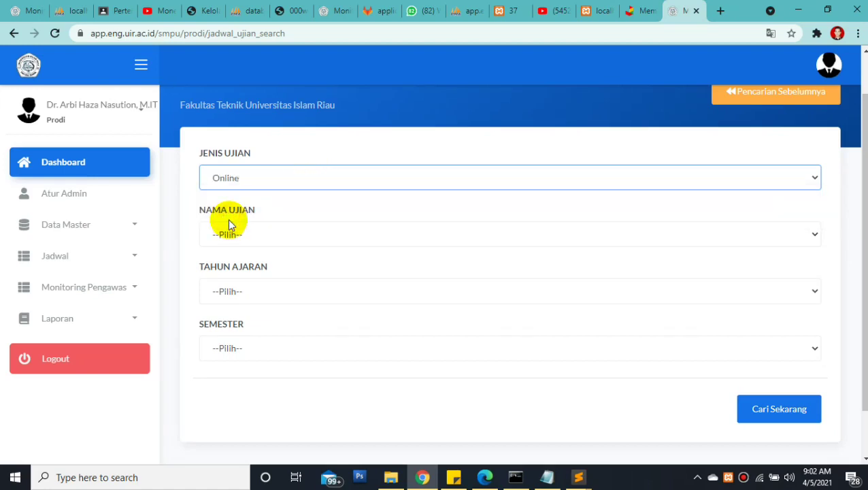
{"action": "left_click", "coordinate": [228, 235]}
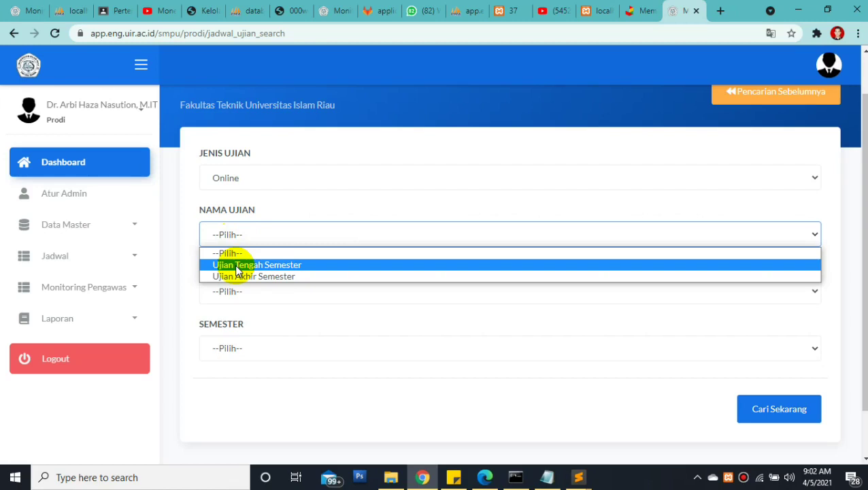
{"action": "left_click", "coordinate": [236, 267]}
Set the academic year to 2020/2021 and the semester to Genap
{"action": "left_click", "coordinate": [226, 291]}
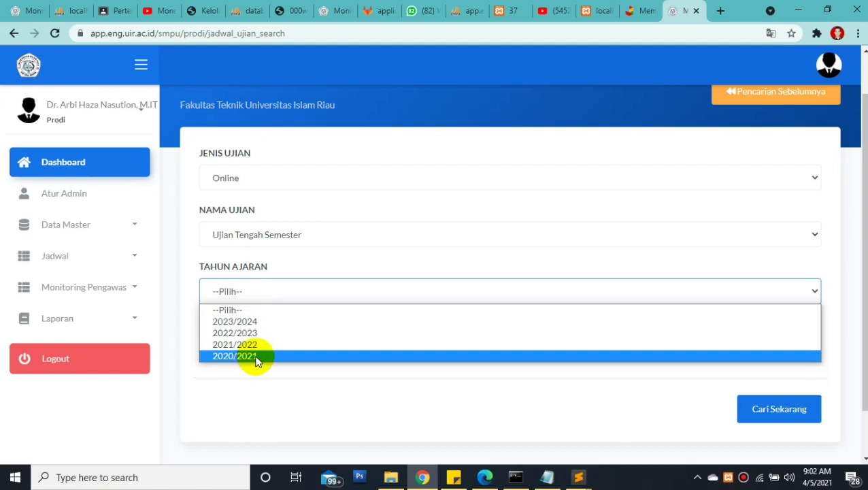
{"action": "key", "text": "Up"}
{"action": "key", "text": "Up"}
{"action": "key", "text": "Up"}
{"action": "key", "text": "Up"}
{"action": "key", "text": "Down"}
{"action": "key", "text": "Down"}
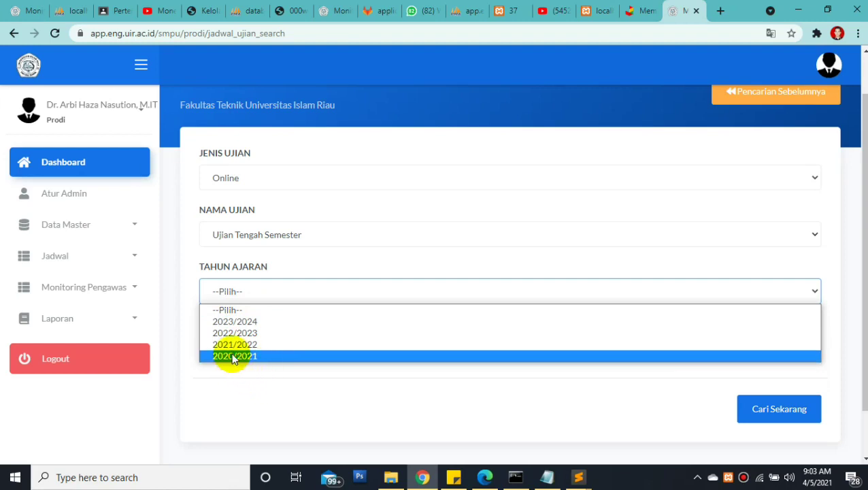
{"action": "left_click", "coordinate": [240, 356]}
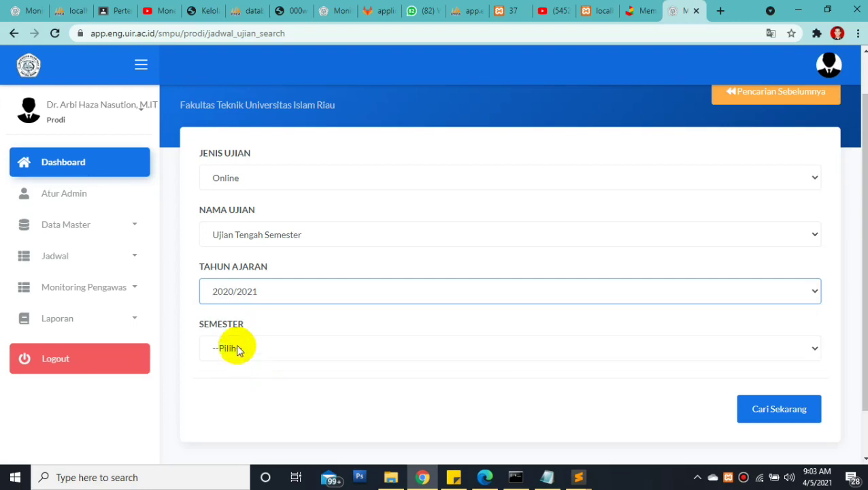
{"action": "left_click", "coordinate": [237, 348]}
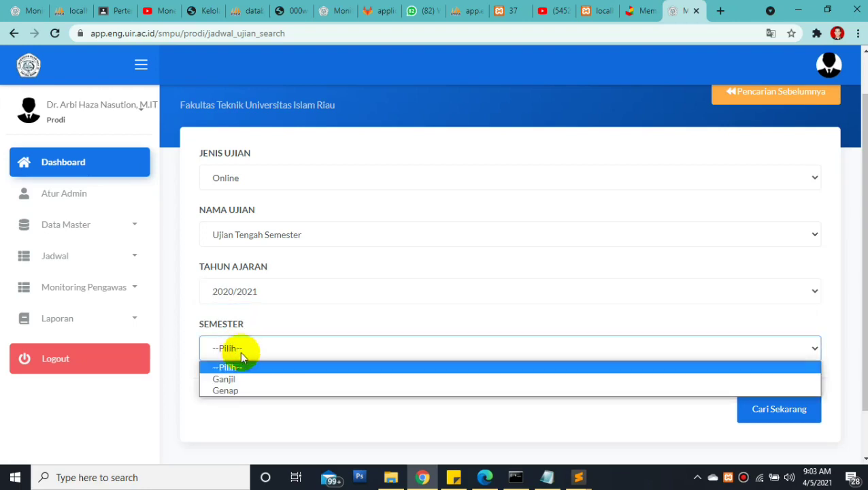
{"action": "left_click", "coordinate": [227, 392]}
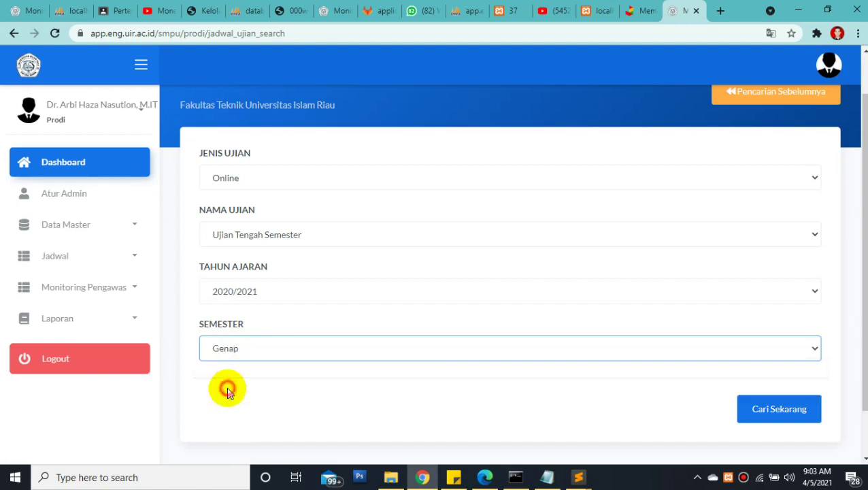
Run the search and review the empty Online UTS 2020/2021 Genap results table
{"action": "left_click", "coordinate": [776, 408]}
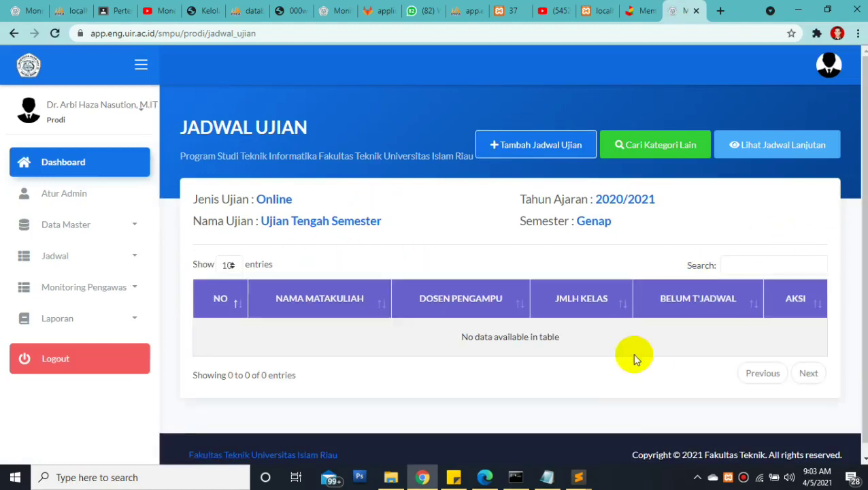
{"action": "left_click_drag", "start_coordinate": [416, 338], "coordinate": [577, 342]}
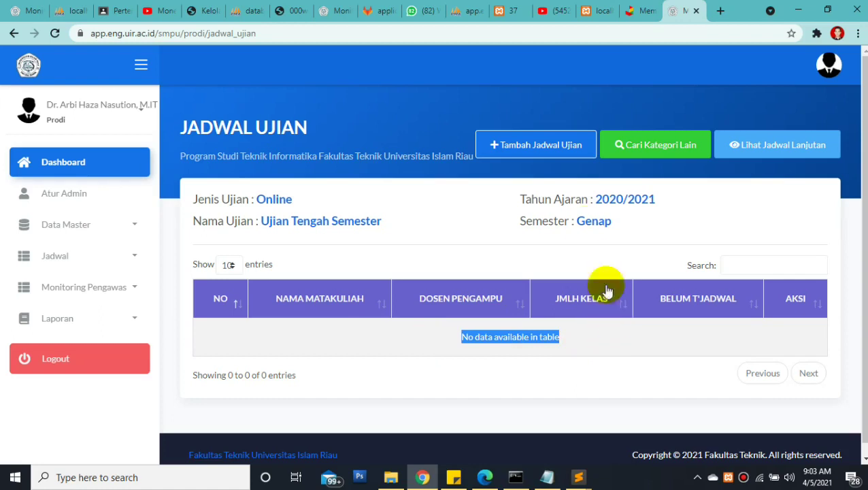
{"action": "left_click_drag", "start_coordinate": [252, 199], "coordinate": [314, 201]}
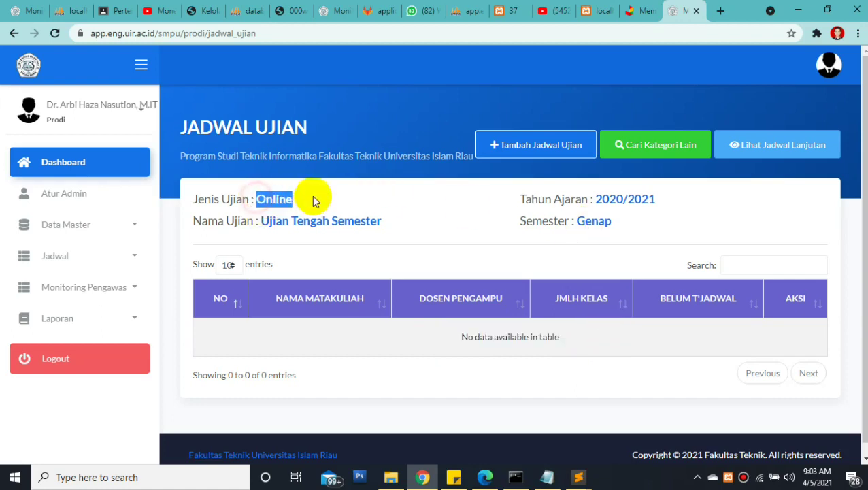
{"action": "left_click_drag", "start_coordinate": [262, 221], "coordinate": [399, 234]}
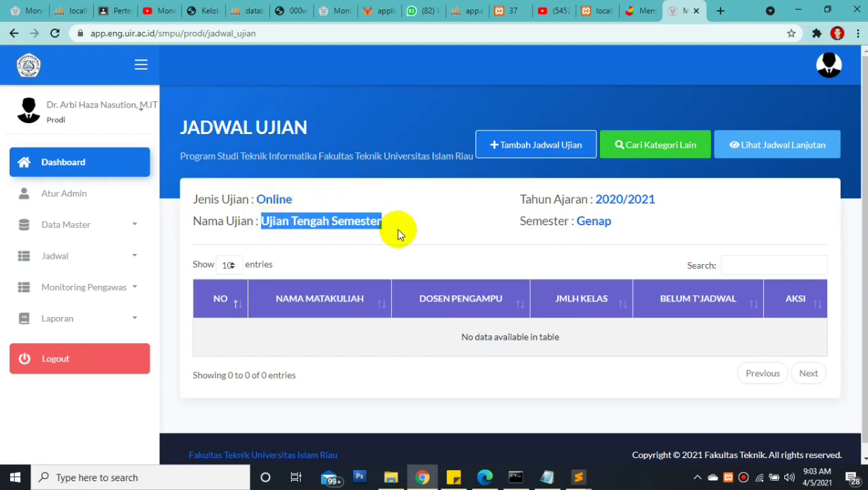
{"action": "left_click_drag", "start_coordinate": [602, 197], "coordinate": [657, 200]}
{"action": "left_click_drag", "start_coordinate": [579, 221], "coordinate": [620, 219]}
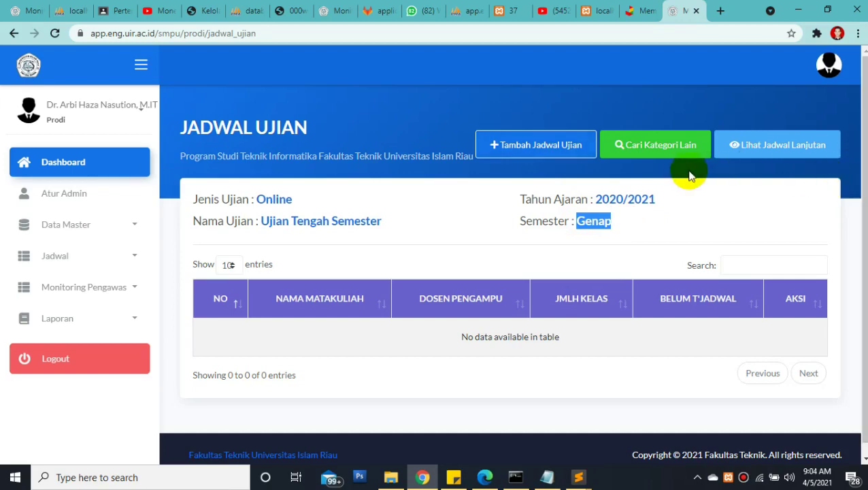
Open the Tambah Jadwal Ujian form, browse the course list, then close it without choosing
{"action": "left_click", "coordinate": [535, 145]}
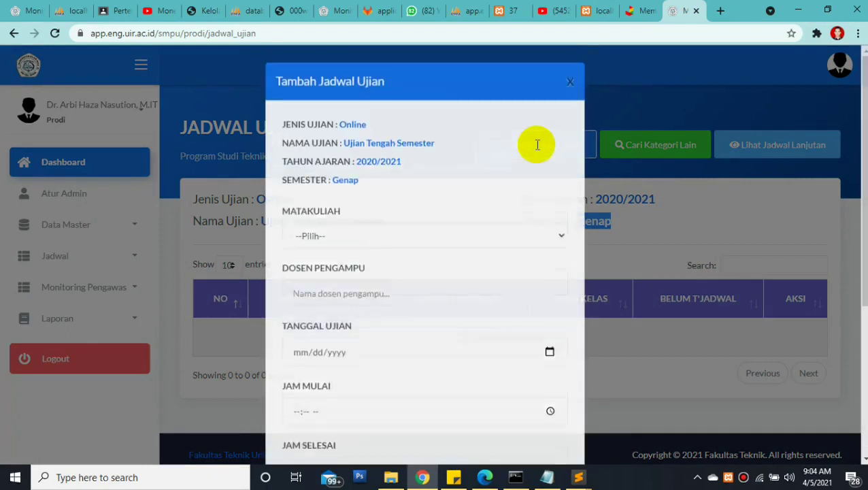
{"action": "left_click", "coordinate": [341, 239]}
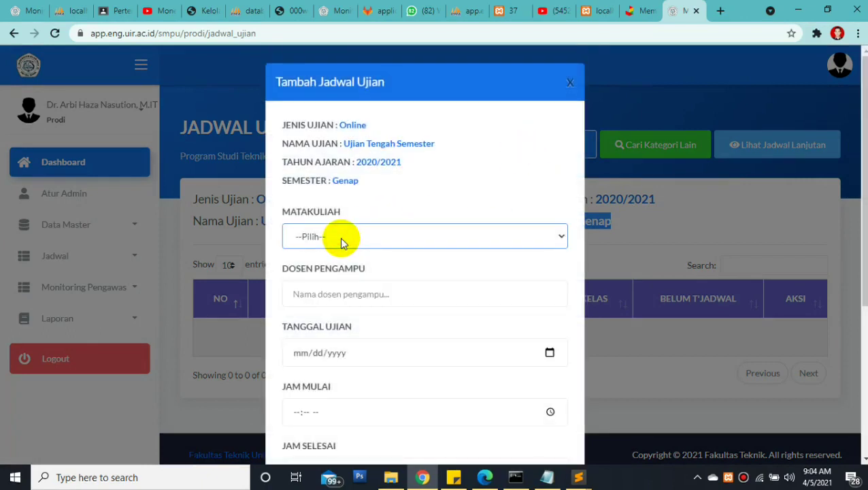
{"action": "left_click", "coordinate": [335, 240]}
{"action": "scroll", "coordinate": [333, 135], "scroll_direction": "down", "scroll_amount": 1}
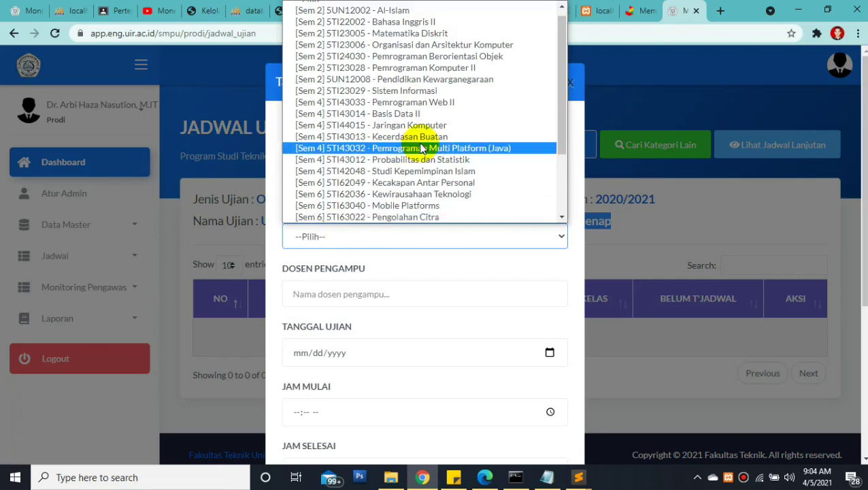
{"action": "left_click_drag", "start_coordinate": [562, 121], "coordinate": [561, 83]}
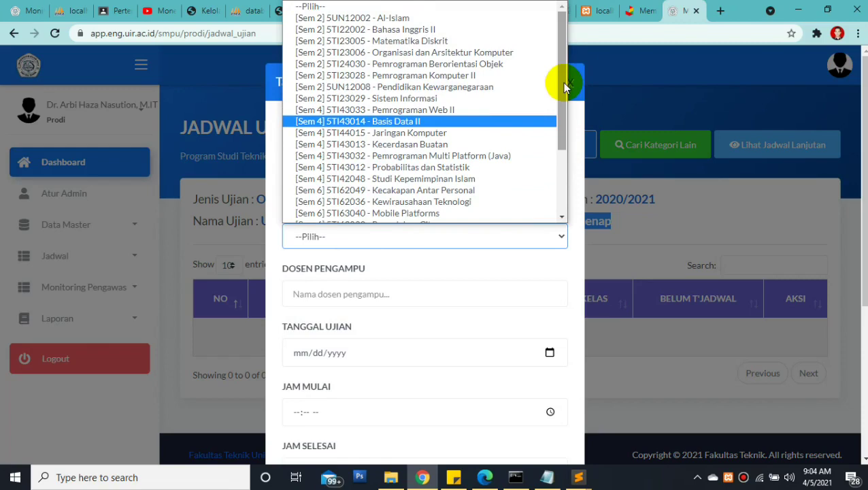
{"action": "left_click_drag", "start_coordinate": [565, 87], "coordinate": [557, 182]}
{"action": "left_click_drag", "start_coordinate": [570, 126], "coordinate": [565, 64]}
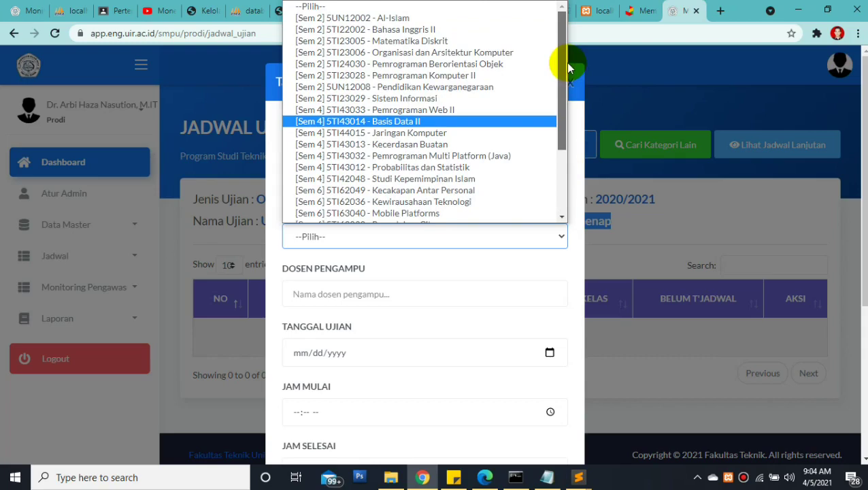
{"action": "scroll", "coordinate": [550, 158], "scroll_direction": "down", "scroll_amount": 1}
{"action": "scroll", "coordinate": [550, 159], "scroll_direction": "down", "scroll_amount": 2}
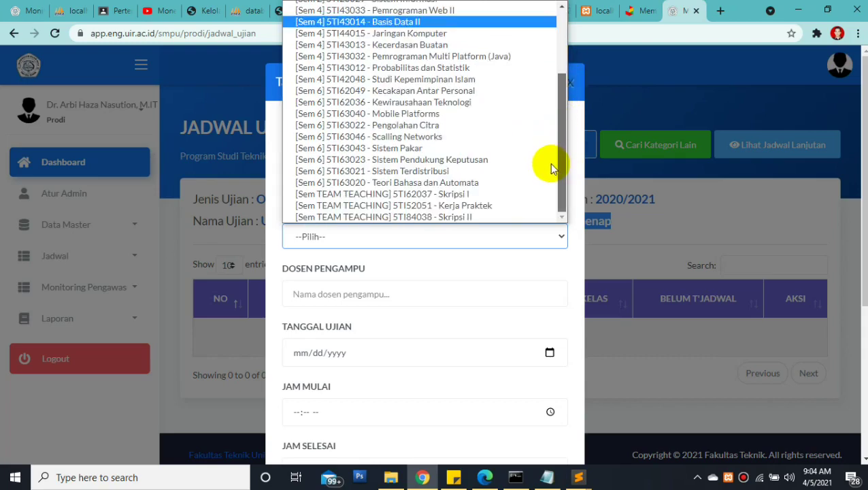
{"action": "scroll", "coordinate": [551, 106], "scroll_direction": "up", "scroll_amount": 2}
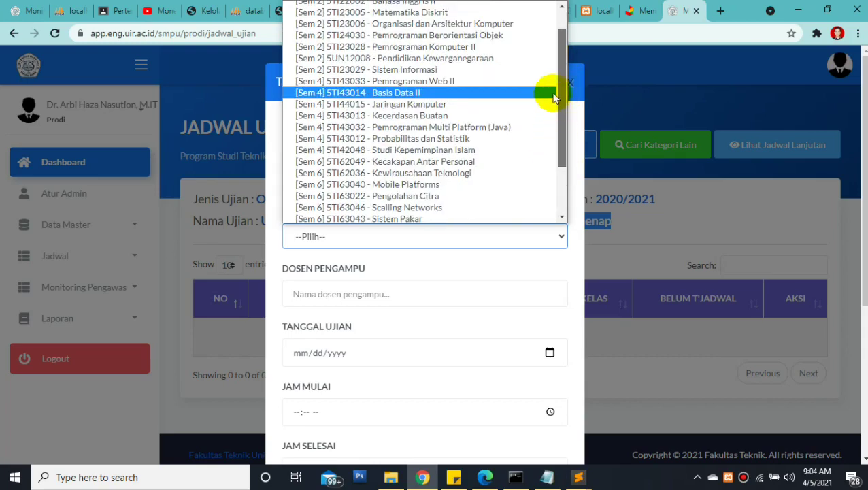
{"action": "scroll", "coordinate": [551, 77], "scroll_direction": "up", "scroll_amount": 1}
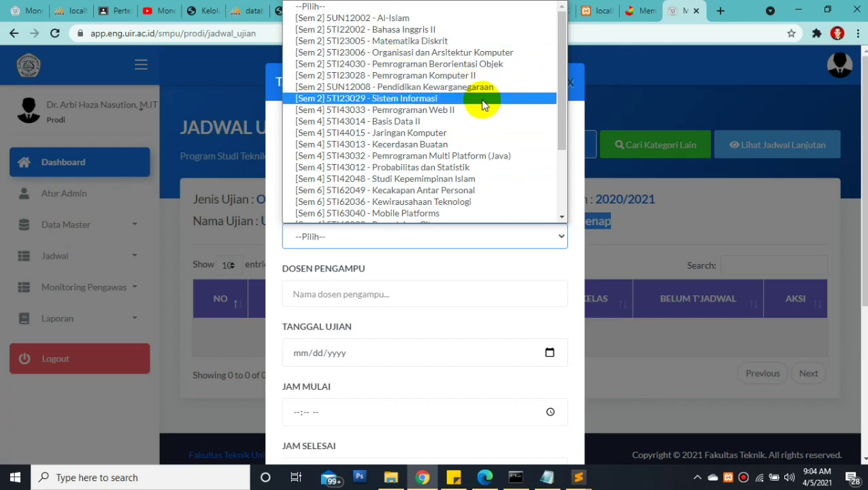
{"action": "left_click", "coordinate": [249, 230]}
{"action": "left_click", "coordinate": [248, 229]}
{"action": "left_click_drag", "start_coordinate": [575, 220], "coordinate": [619, 221]}
Reopen the new schedule form and select course [Sem 2] 5UN12002 - Al-Islam
{"action": "left_click", "coordinate": [531, 145]}
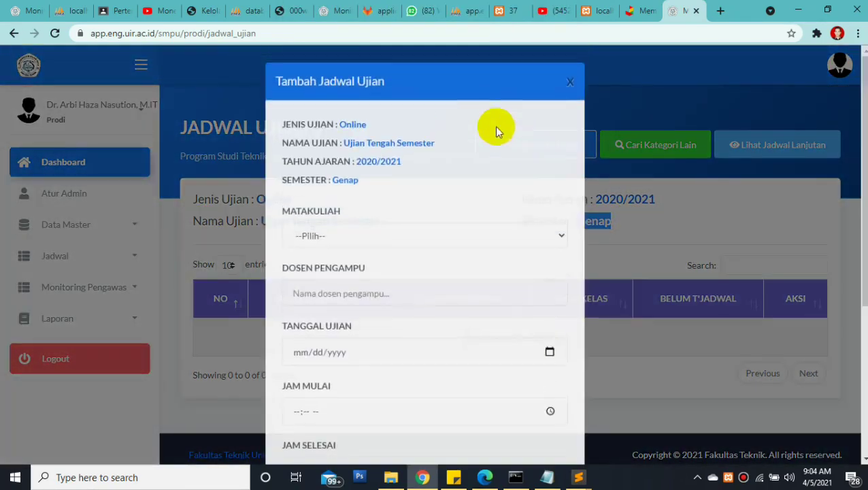
{"action": "left_click", "coordinate": [422, 238]}
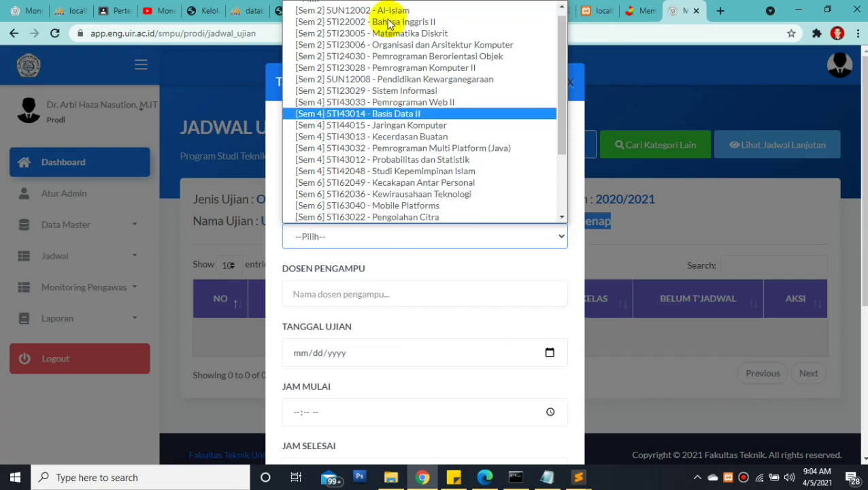
{"action": "scroll", "coordinate": [387, 24], "scroll_direction": "down", "scroll_amount": 1}
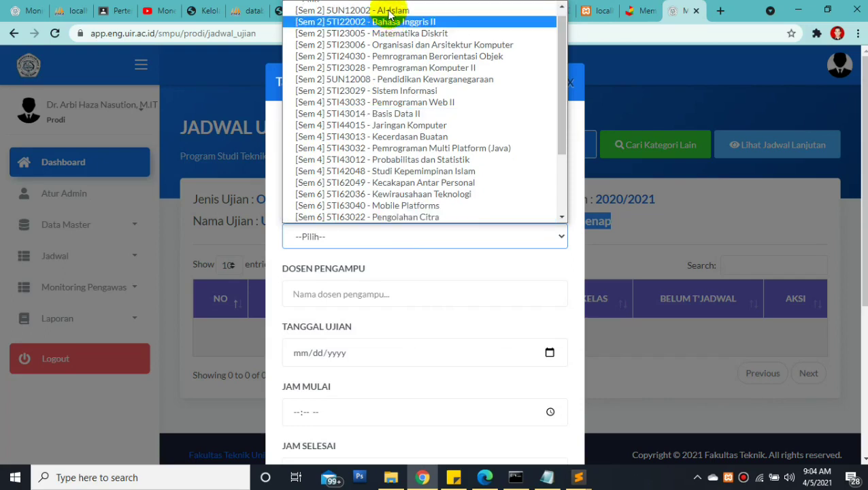
{"action": "left_click", "coordinate": [389, 11]}
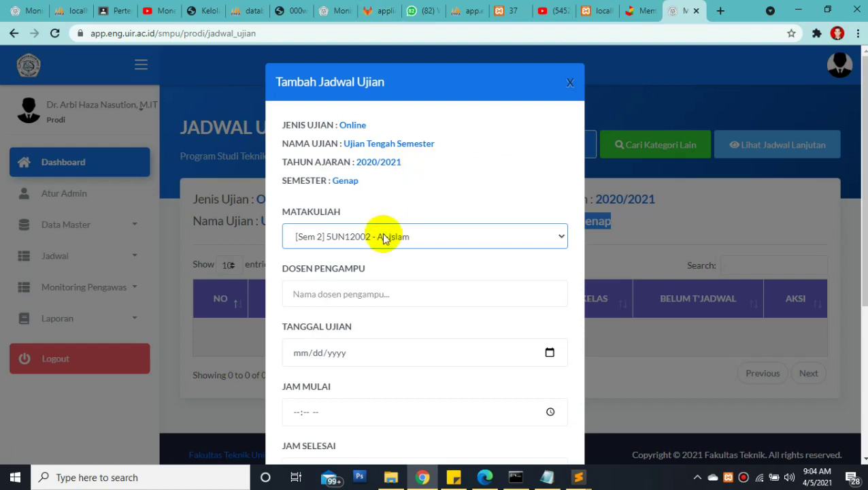
Enter the lecturer's name and set the exam date to 04/05/2021
{"action": "left_click", "coordinate": [297, 297]}
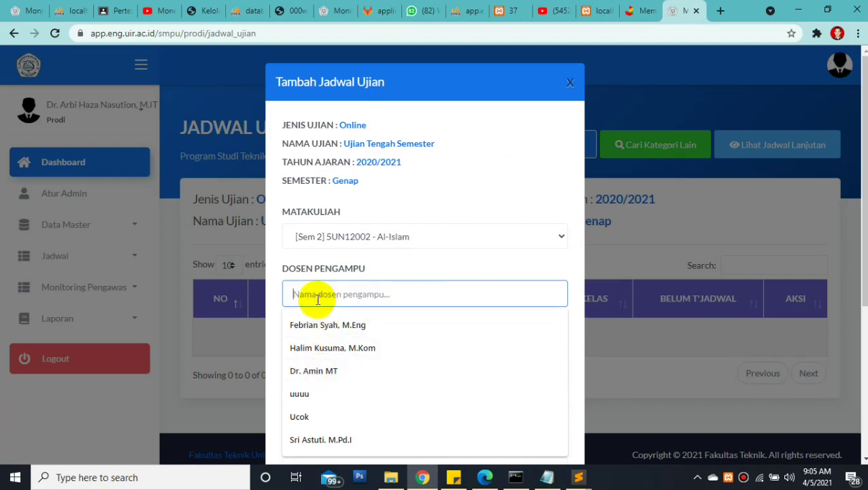
{"action": "type", "text": "Dr."}
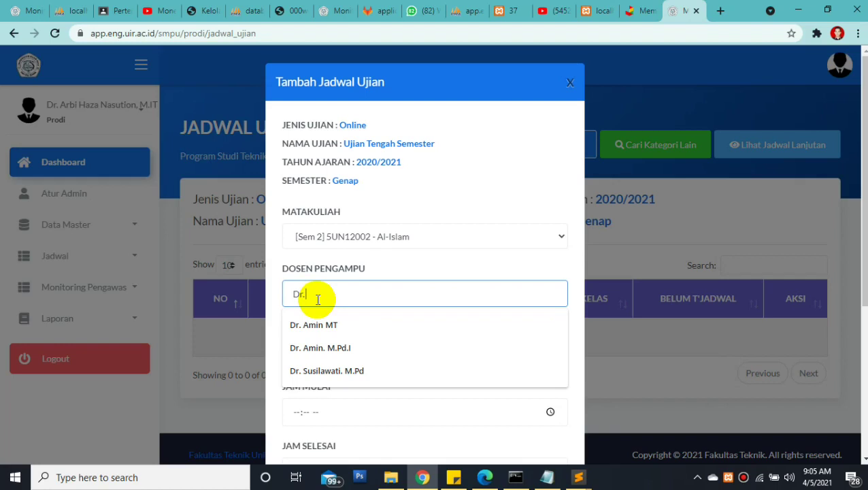
{"action": "type", "text": " Wahidin."}
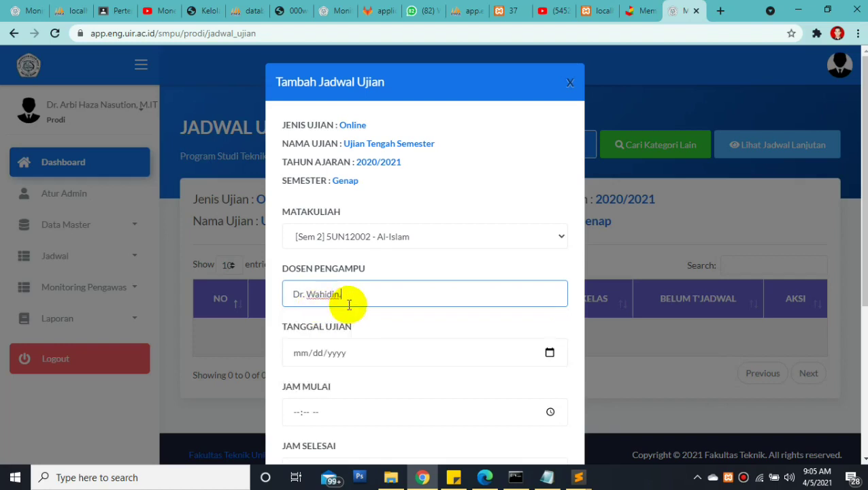
{"action": "type", "text": ", M.Pd.I"}
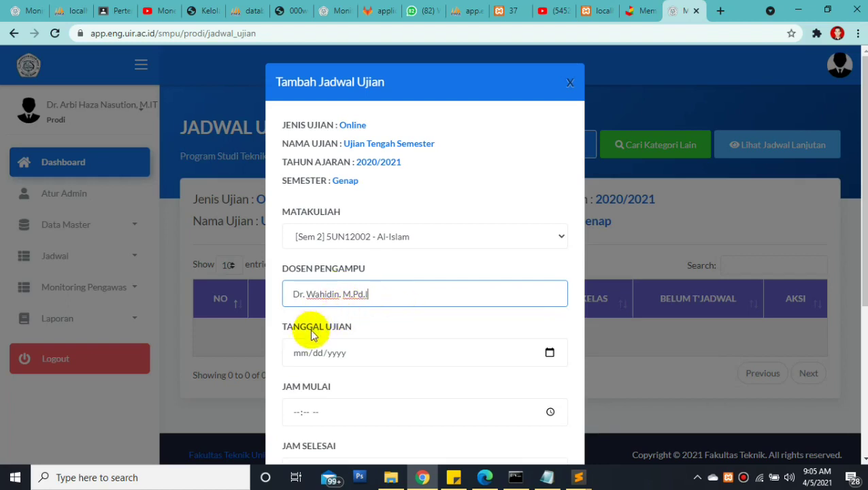
{"action": "left_click", "coordinate": [550, 353]}
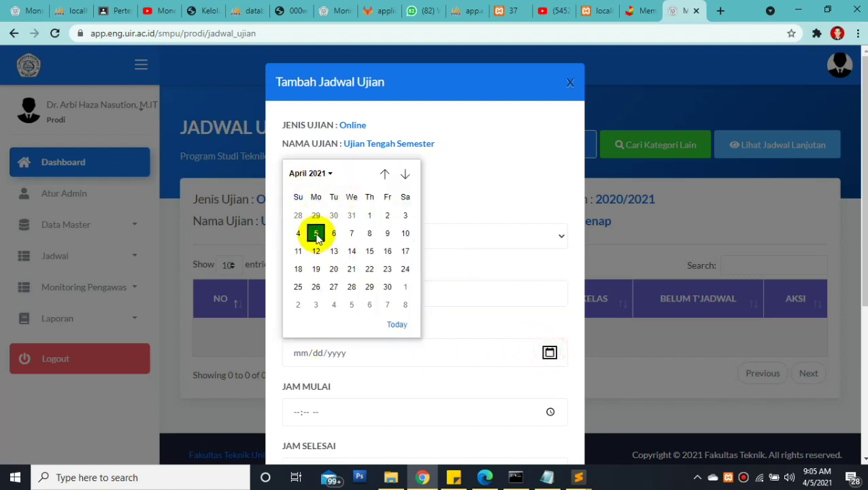
{"action": "left_click", "coordinate": [315, 233]}
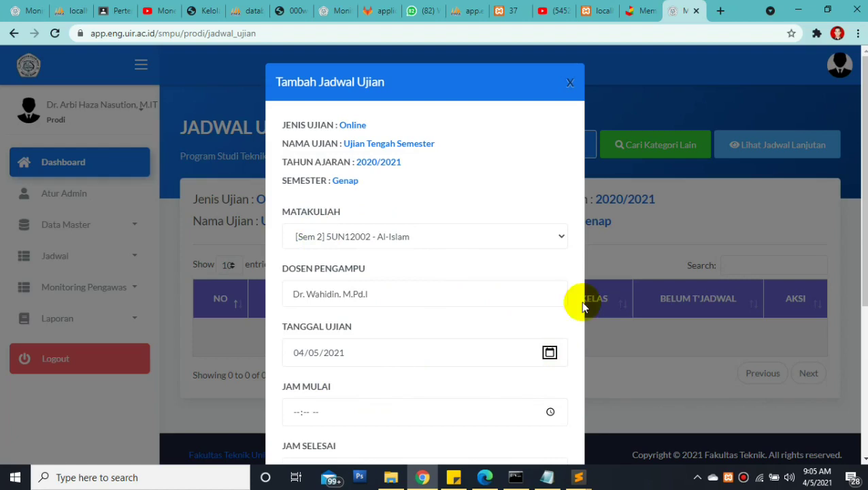
{"action": "scroll", "coordinate": [424, 272], "scroll_direction": "down", "scroll_amount": 1}
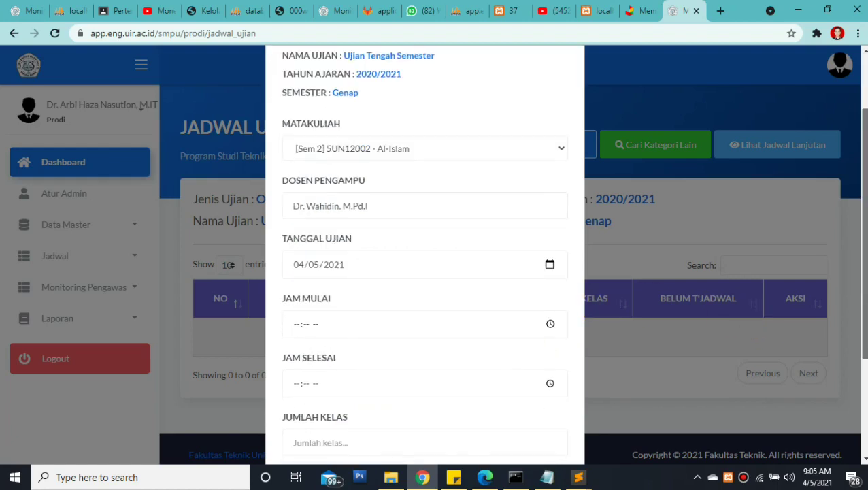
Set the exam time from 09:15 AM to 10:59 AM
{"action": "left_click", "coordinate": [297, 325]}
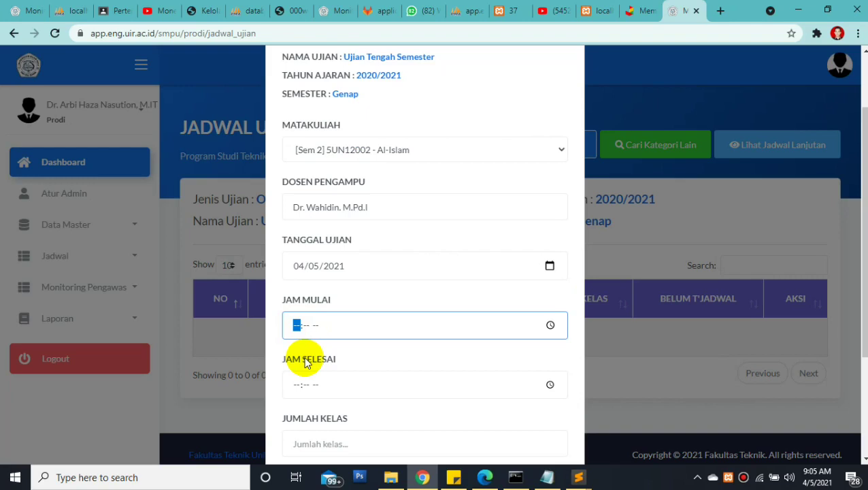
{"action": "type", "text": "09:15"}
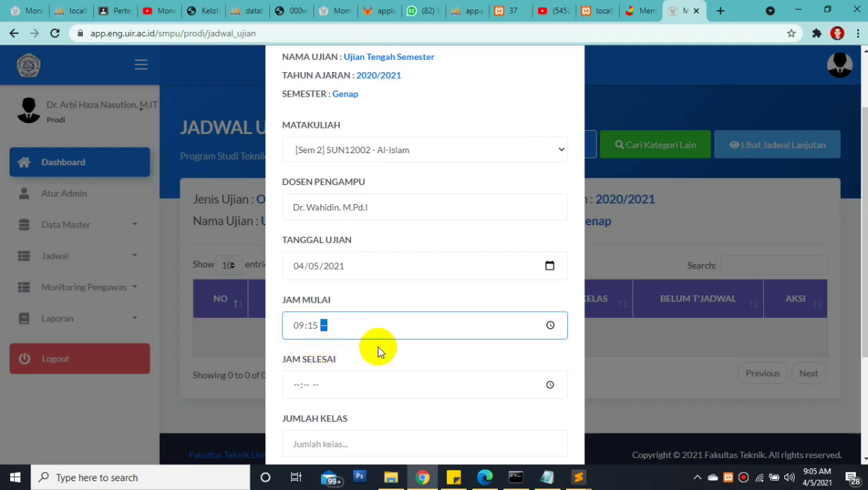
{"action": "type", "text": "a"}
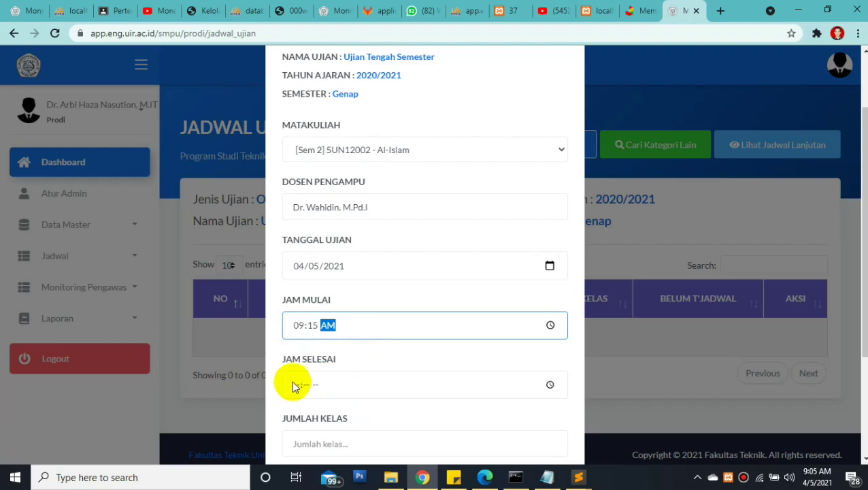
{"action": "left_click", "coordinate": [294, 385]}
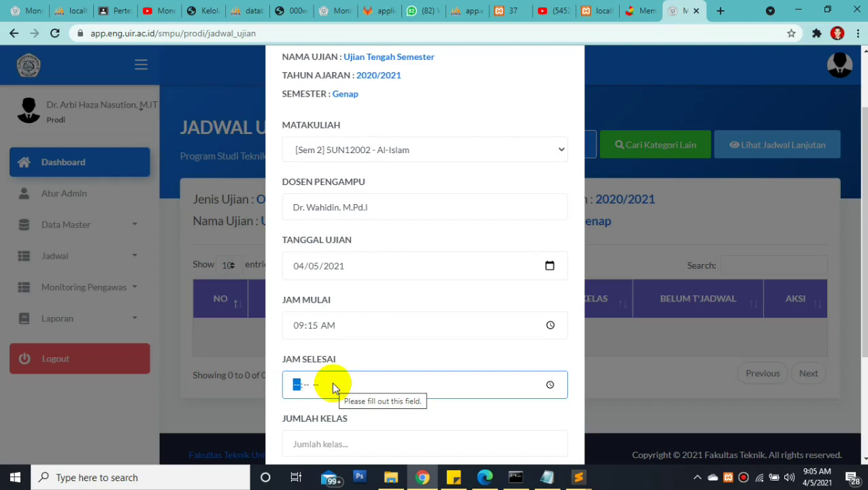
{"action": "type", "text": "10:"}
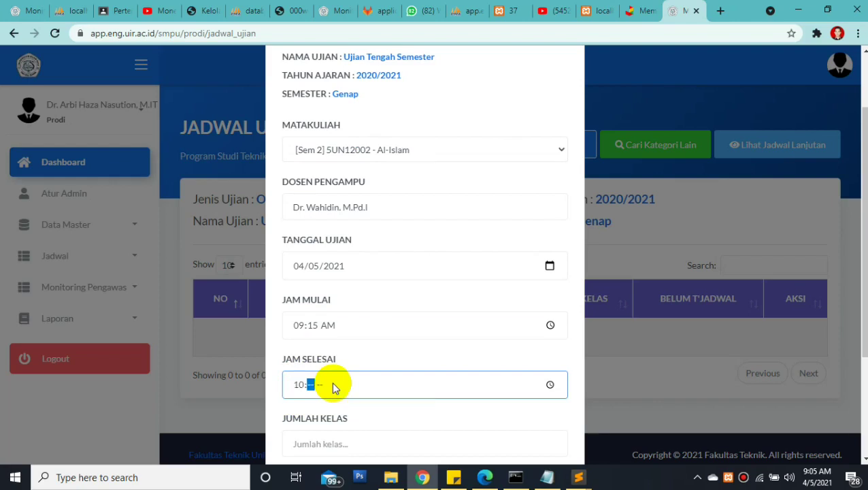
{"action": "type", "text": "59a"}
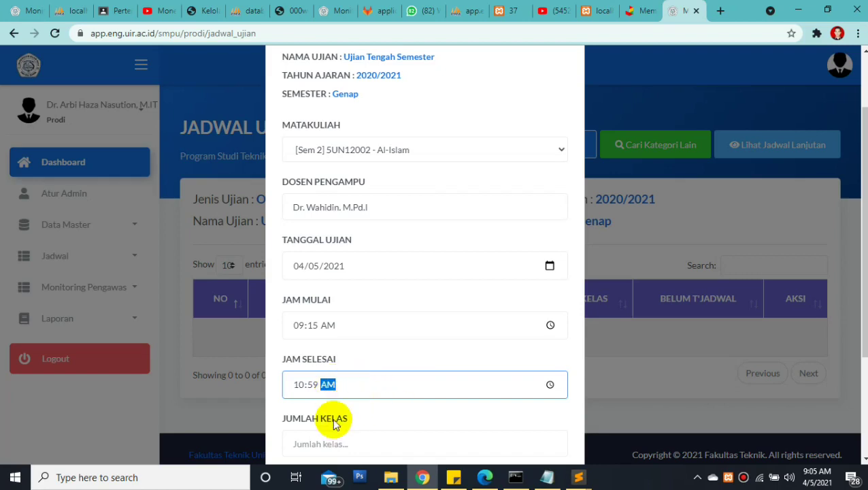
{"action": "left_click", "coordinate": [303, 443]}
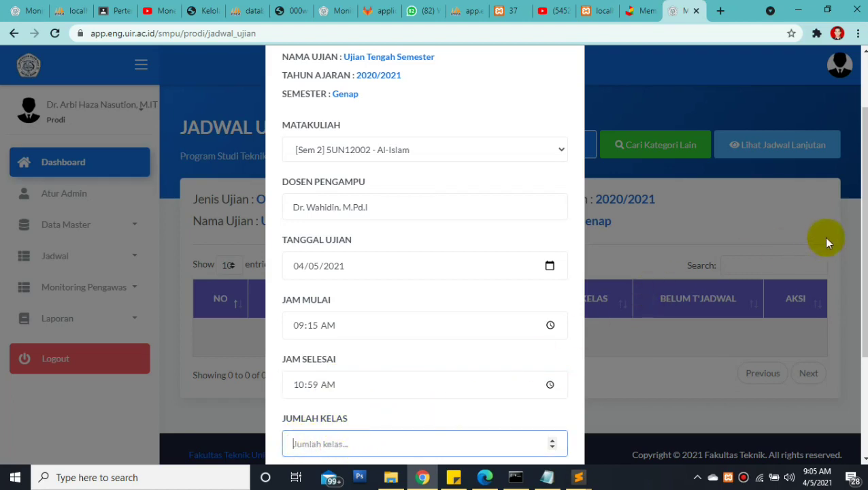
Set Jumlah Kelas to 3 and save the Al-Islam exam schedule
{"action": "left_click", "coordinate": [387, 207]}
{"action": "left_click_drag", "start_coordinate": [387, 207], "coordinate": [286, 204]}
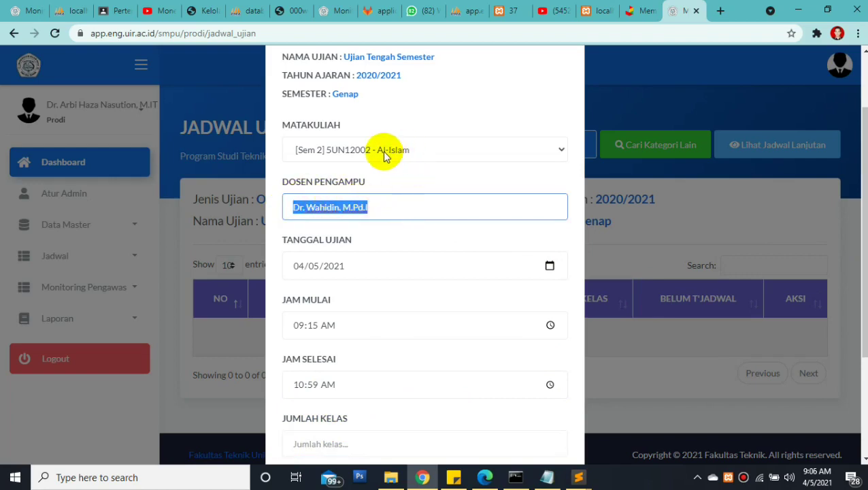
{"action": "left_click_drag", "start_coordinate": [861, 231], "coordinate": [861, 252]}
{"action": "left_click", "coordinate": [390, 413]}
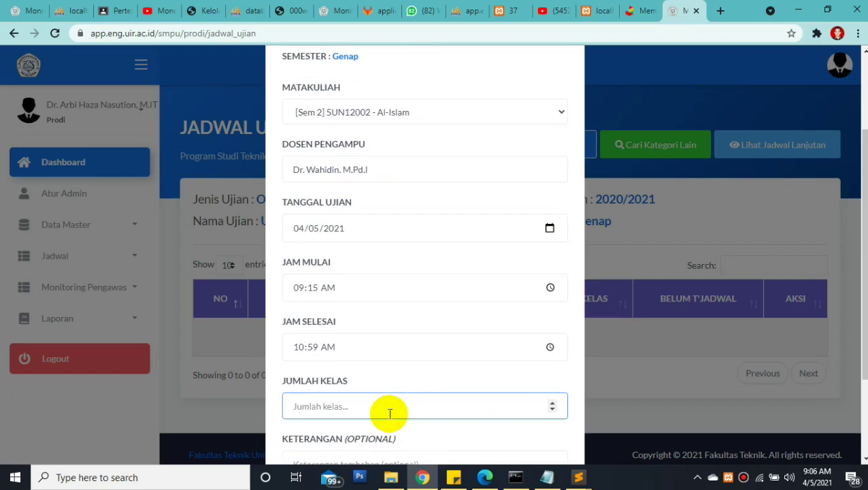
{"action": "type", "text": "3"}
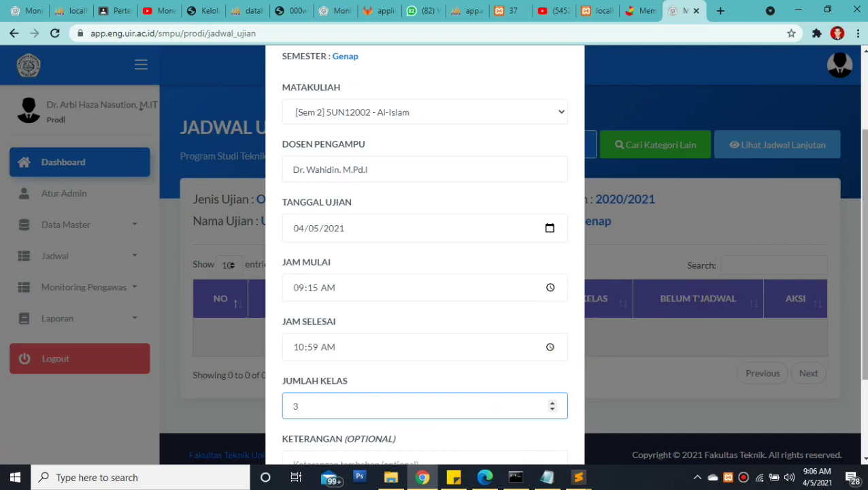
{"action": "left_click_drag", "start_coordinate": [861, 251], "coordinate": [861, 267]}
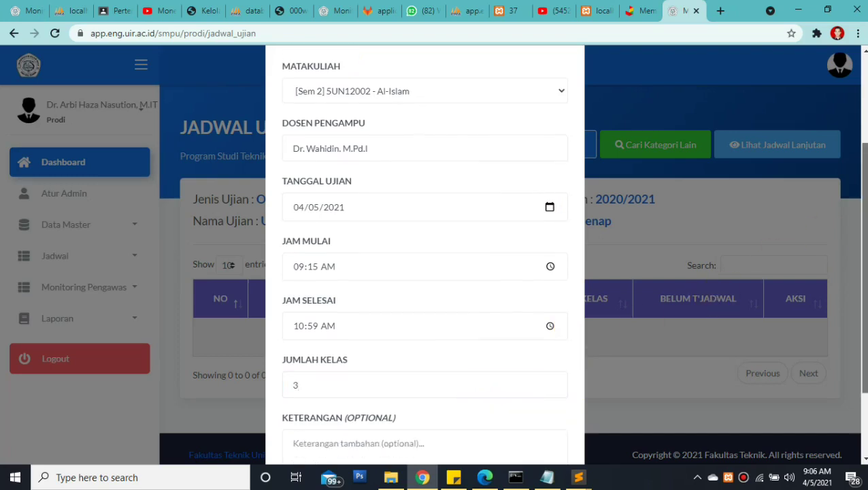
{"action": "mouse_move", "coordinate": [861, 267]}
{"action": "left_mouse_down"}
{"action": "mouse_move", "coordinate": [861, 286]}
{"action": "mouse_move", "coordinate": [862, 269]}
{"action": "left_mouse_up"}
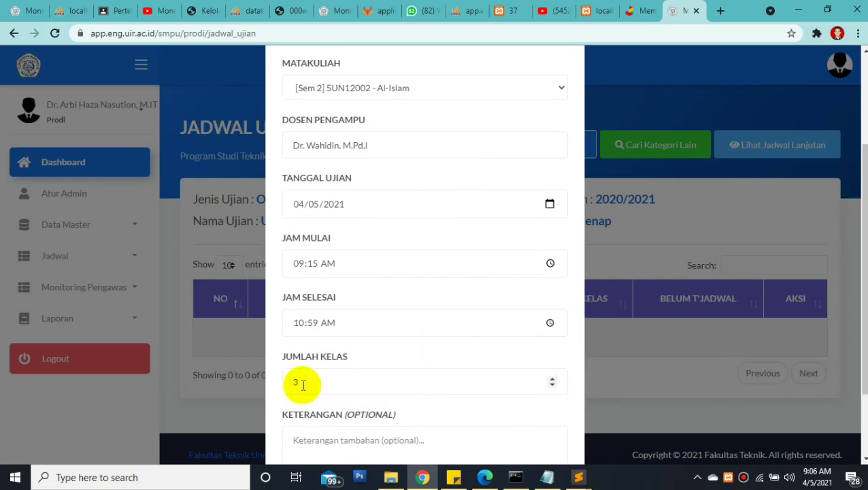
{"action": "left_click_drag", "start_coordinate": [865, 236], "coordinate": [860, 251]}
{"action": "left_click", "coordinate": [382, 354]}
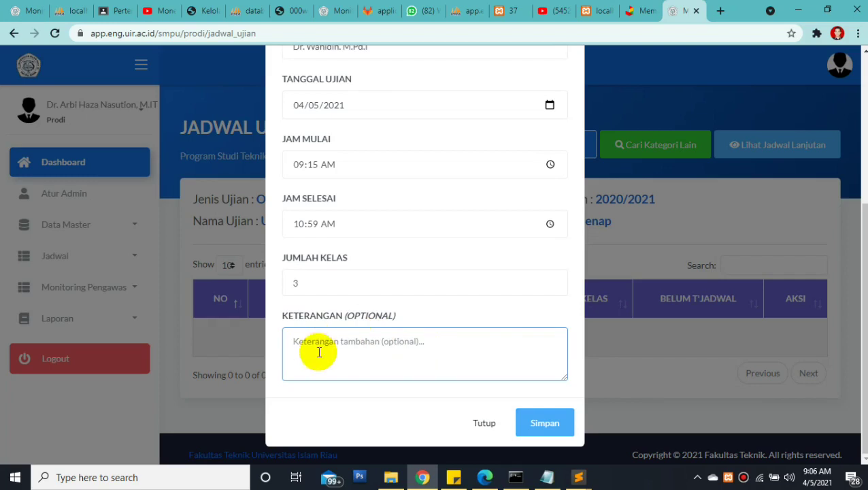
{"action": "left_click", "coordinate": [536, 428]}
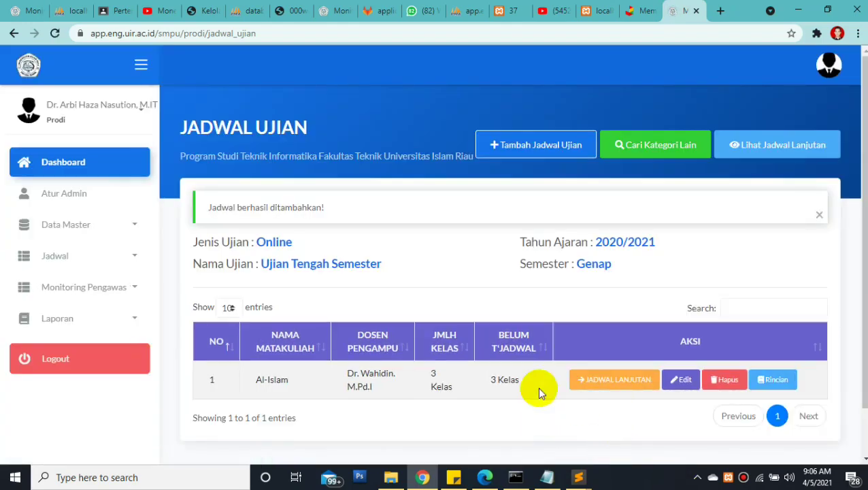
Start a new Al-Islam exam entry and enter a different lecturer's name
{"action": "left_click", "coordinate": [545, 142]}
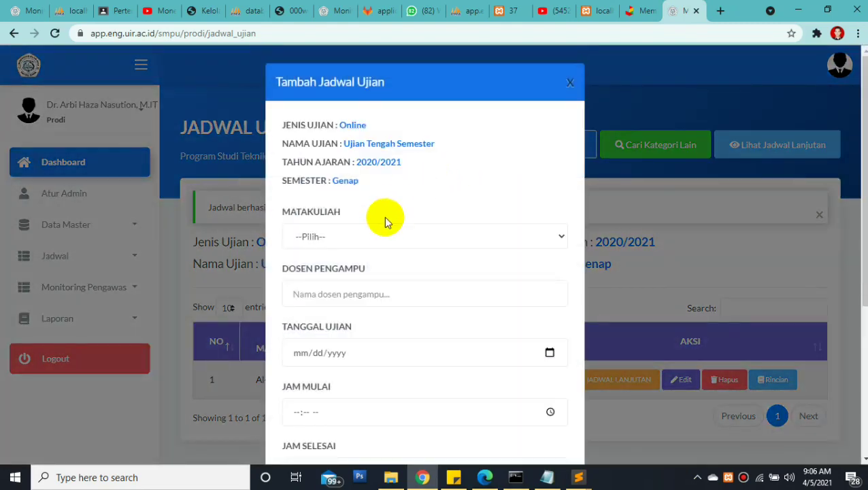
{"action": "left_click", "coordinate": [368, 235]}
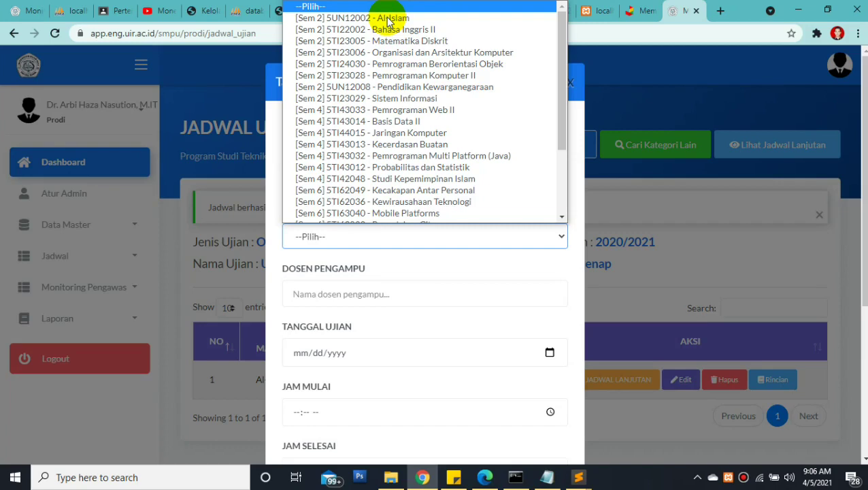
{"action": "left_click", "coordinate": [388, 19]}
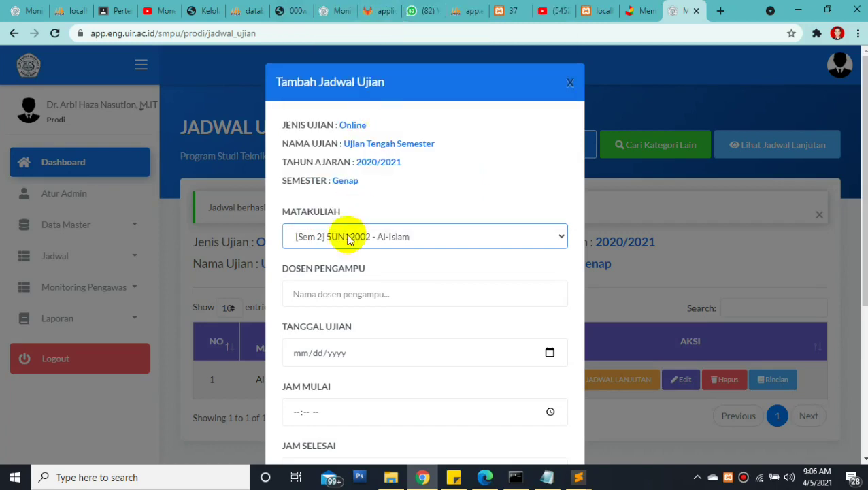
{"action": "left_click", "coordinate": [330, 291]}
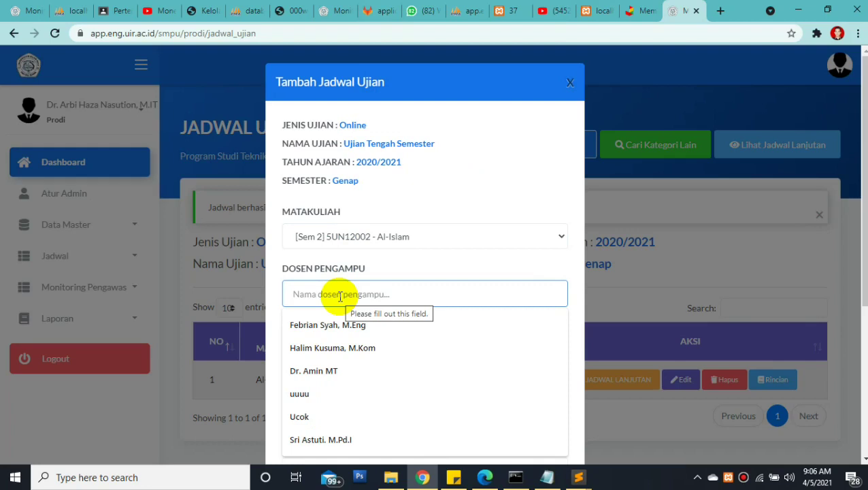
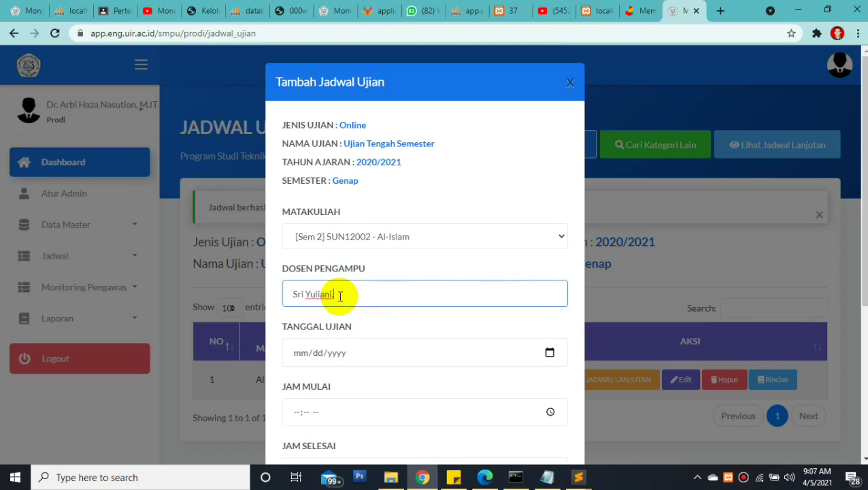
Set date 04/05/2021, time 09:15–10:59 AM and 2 classes, then save
{"action": "left_click", "coordinate": [300, 353]}
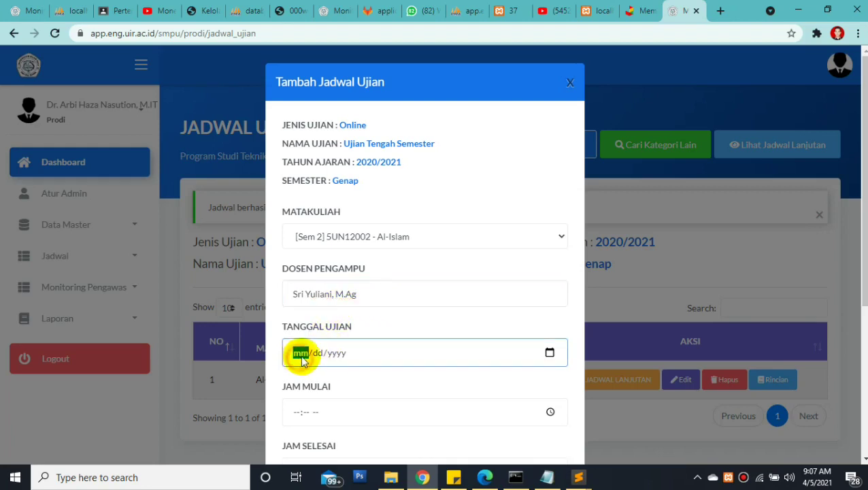
{"action": "left_click", "coordinate": [550, 351]}
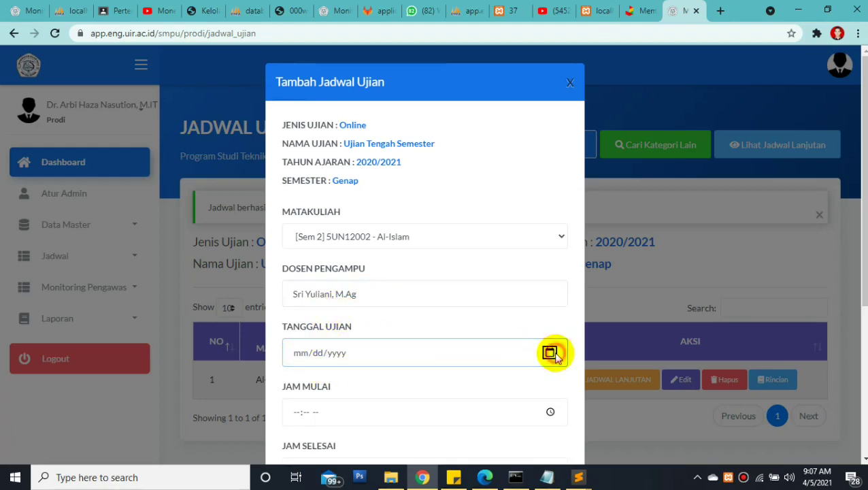
{"action": "left_click", "coordinate": [316, 233]}
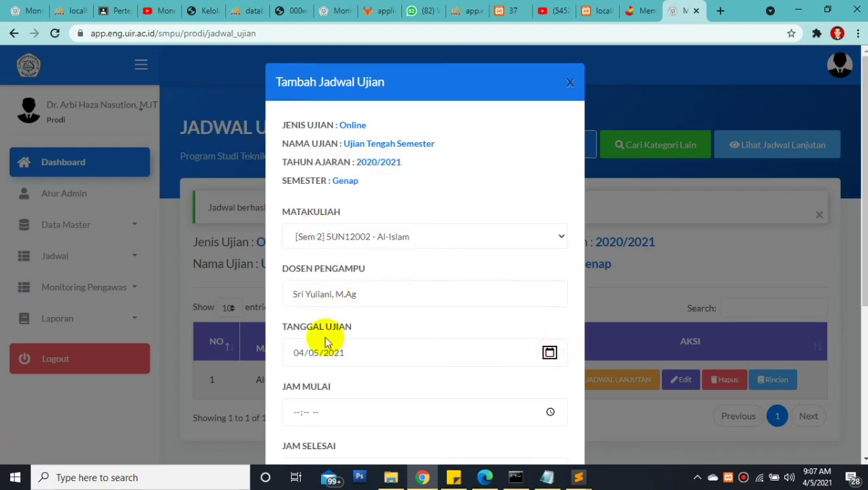
{"action": "left_click", "coordinate": [296, 413]}
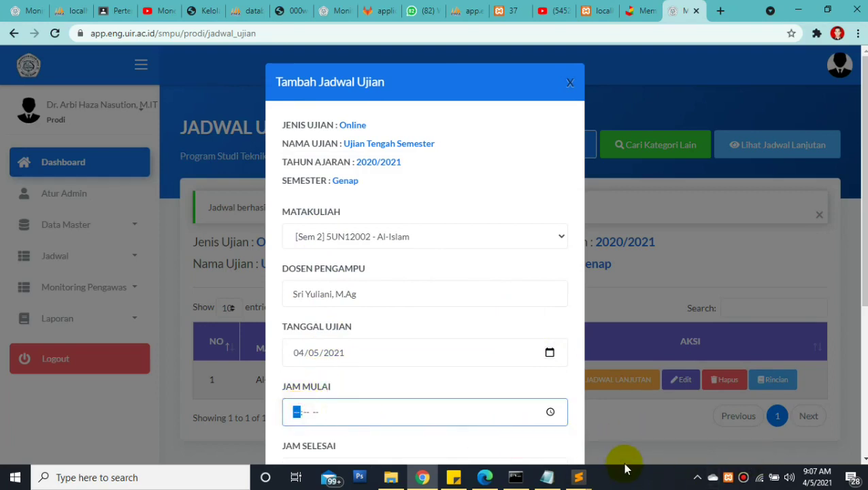
{"action": "type", "text": "0915a"}
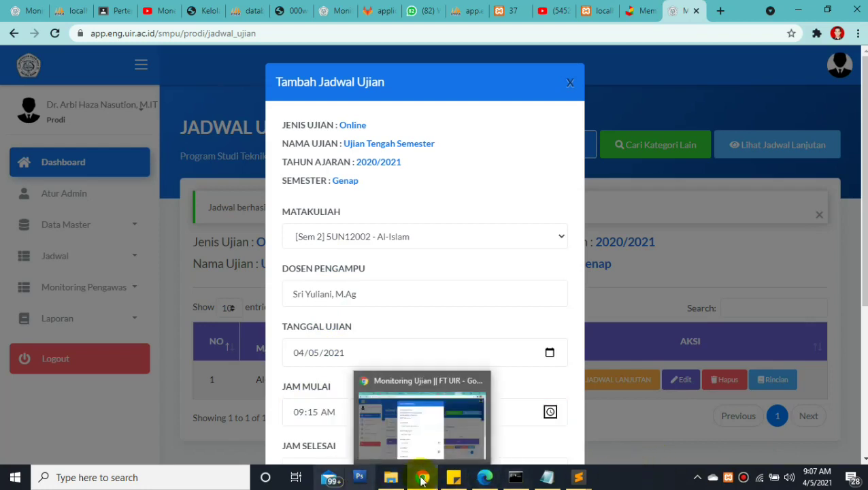
{"action": "key", "text": "Tab"}
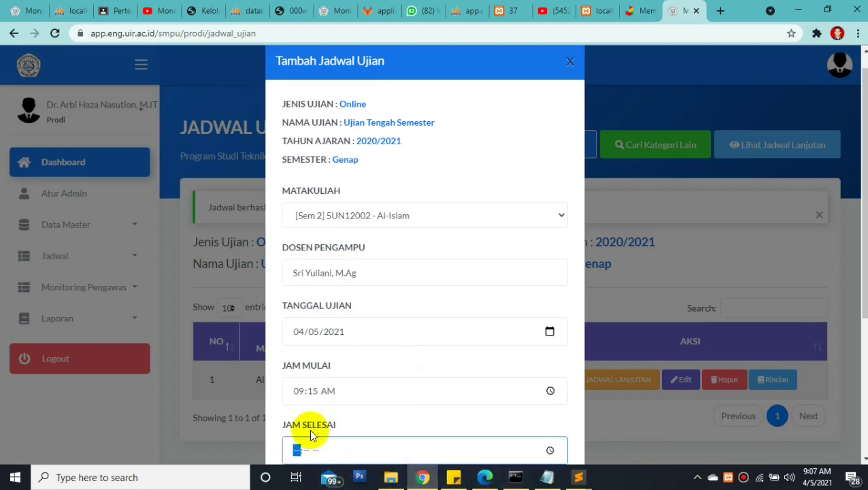
{"action": "type", "text": "10:59 AM"}
{"action": "key", "text": "Tab"}
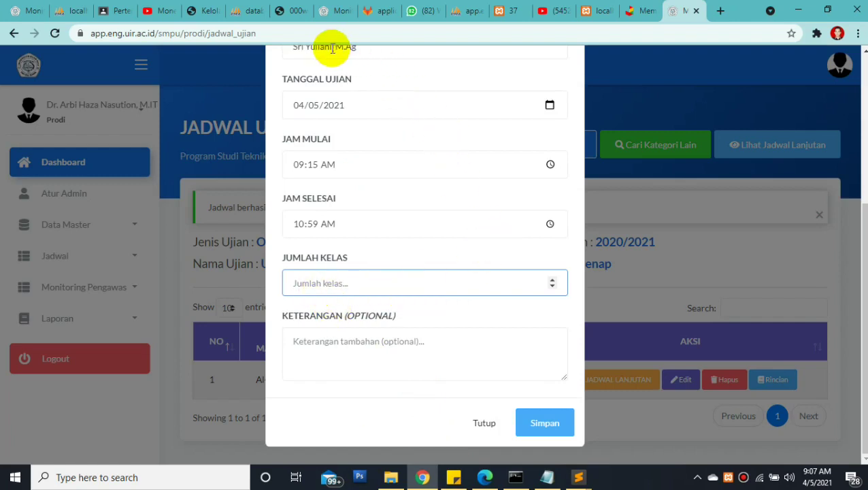
{"action": "type", "text": "2"}
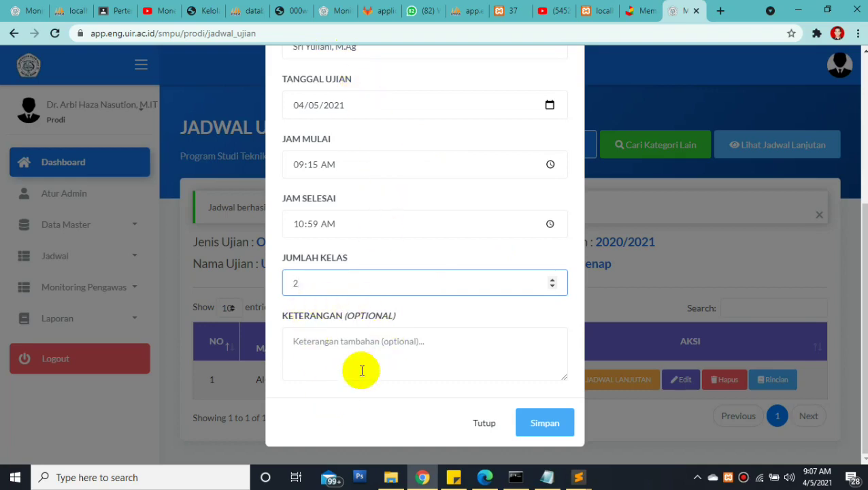
{"action": "left_click", "coordinate": [545, 429]}
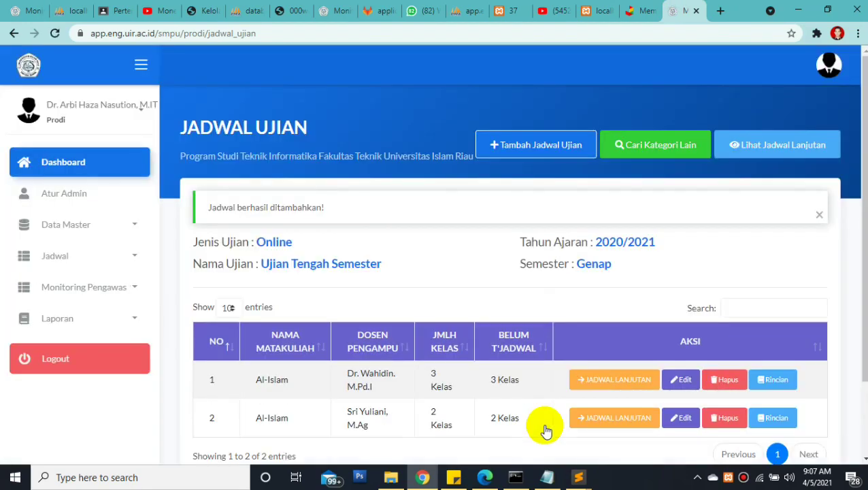
Check both Al-Islam rows (3 and 2 Kelas unscheduled), then begin another exam entry
{"action": "left_click_drag", "start_coordinate": [860, 177], "coordinate": [854, 232]}
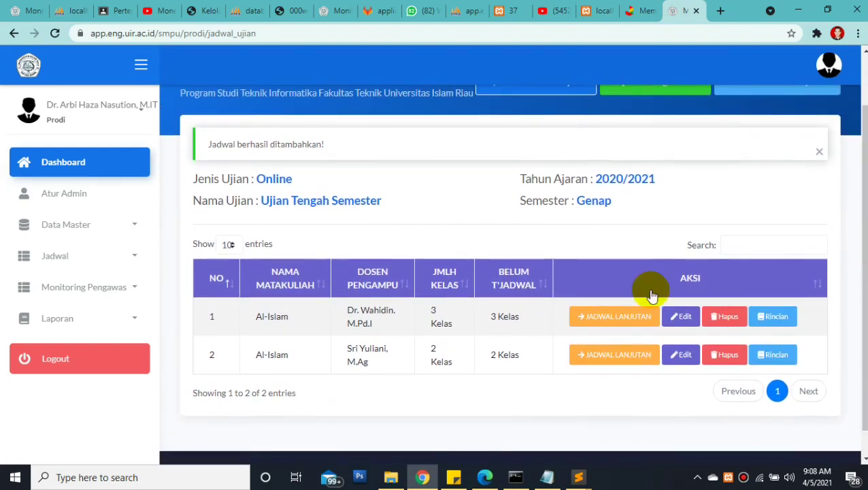
{"action": "left_click_drag", "start_coordinate": [253, 315], "coordinate": [357, 343]}
{"action": "left_click_drag", "start_coordinate": [346, 307], "coordinate": [391, 348]}
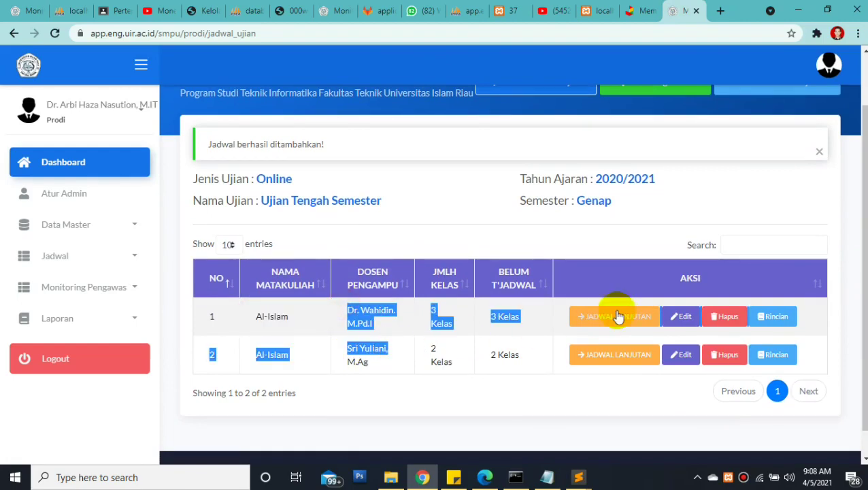
{"action": "left_click_drag", "start_coordinate": [860, 187], "coordinate": [606, 151]}
{"action": "left_click", "coordinate": [563, 113]}
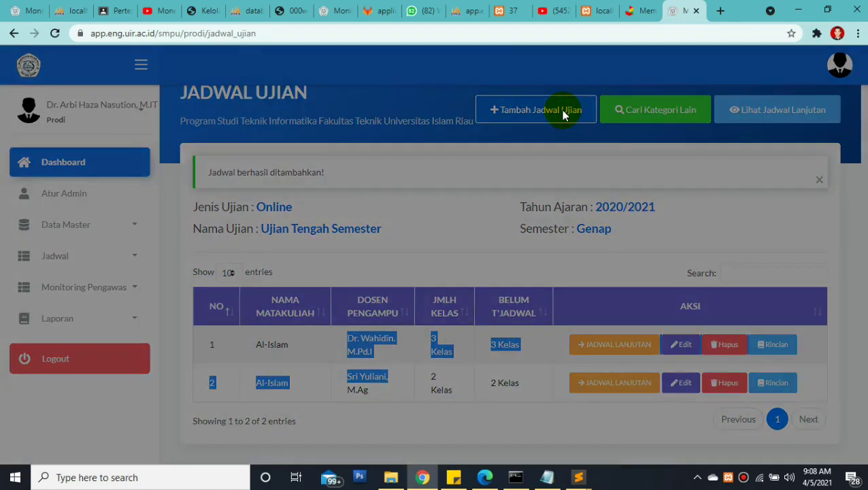
Choose the Matematika Diskrit course and enter the lecturer's name
{"action": "left_click", "coordinate": [310, 236]}
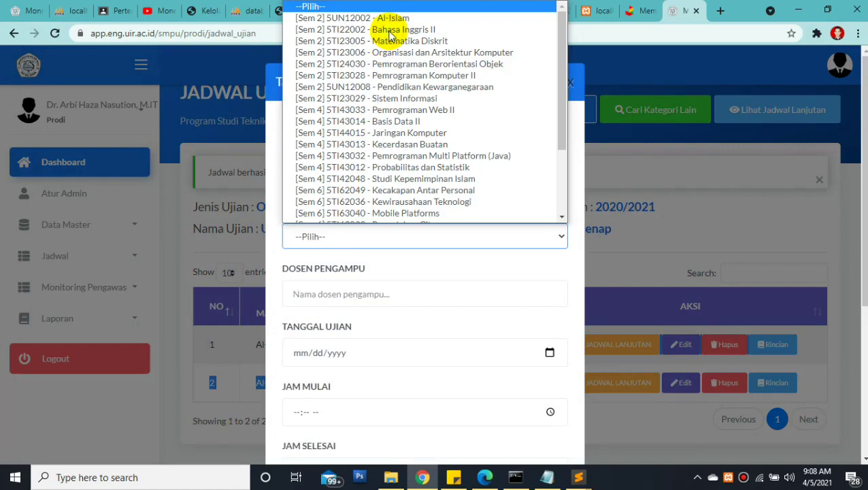
{"action": "left_click", "coordinate": [389, 38]}
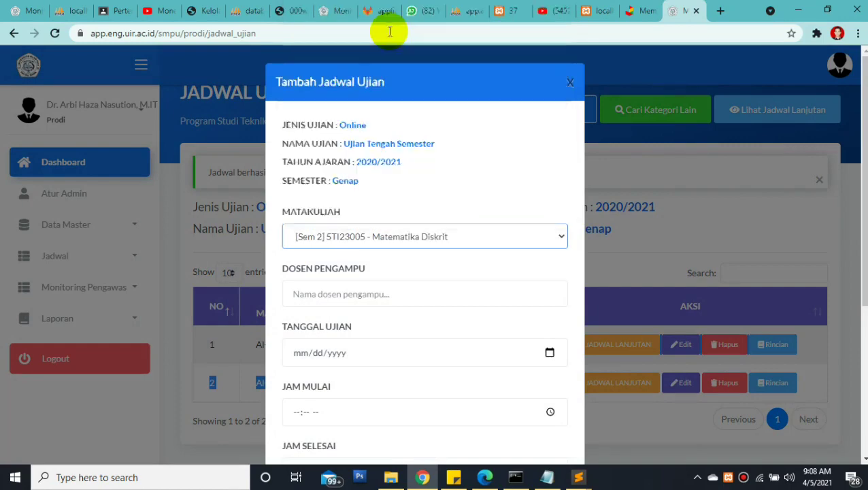
{"action": "left_click", "coordinate": [327, 294]}
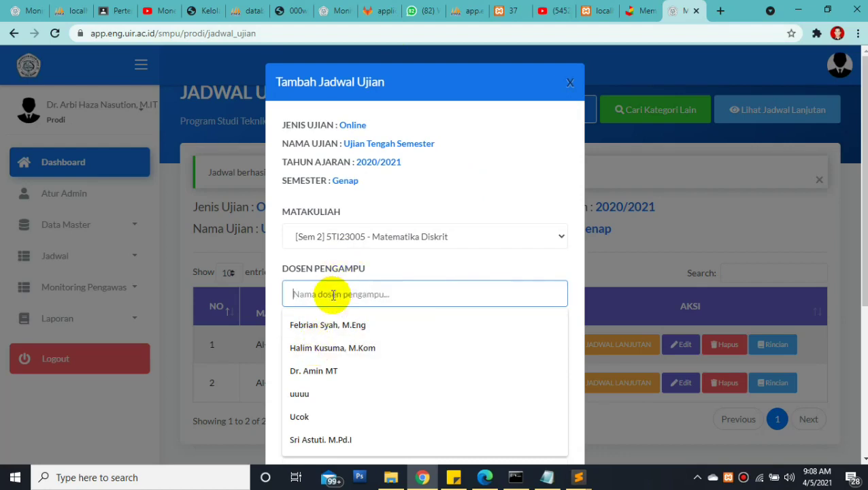
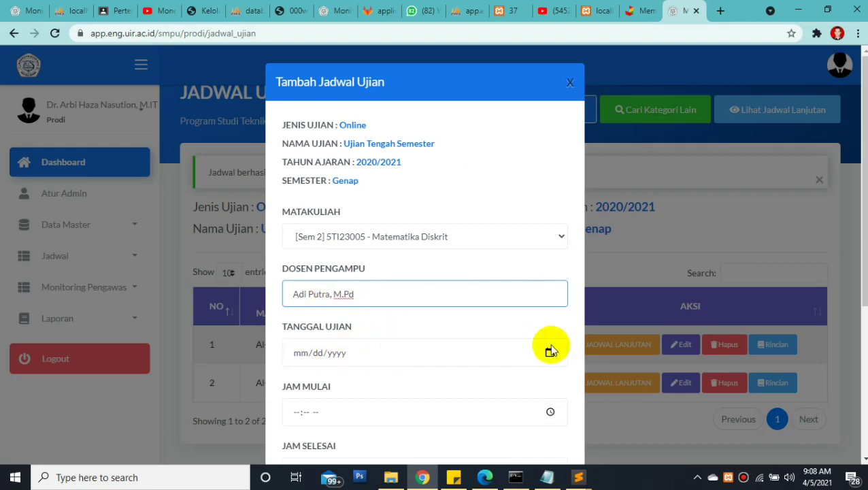
Set date 04/05/2021, time 09:10–09:59 AM and 2 classes, then save
{"action": "left_click", "coordinate": [550, 351]}
{"action": "left_click", "coordinate": [316, 233]}
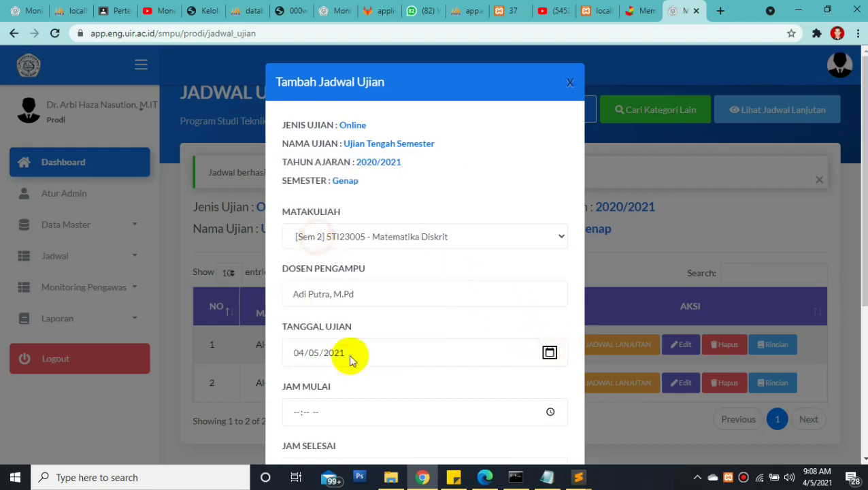
{"action": "left_click", "coordinate": [296, 411]}
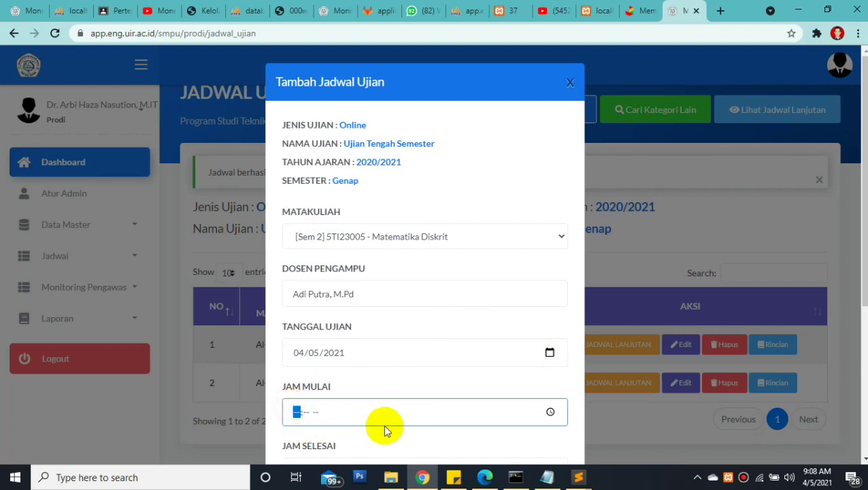
{"action": "type", "text": "09:10a"}
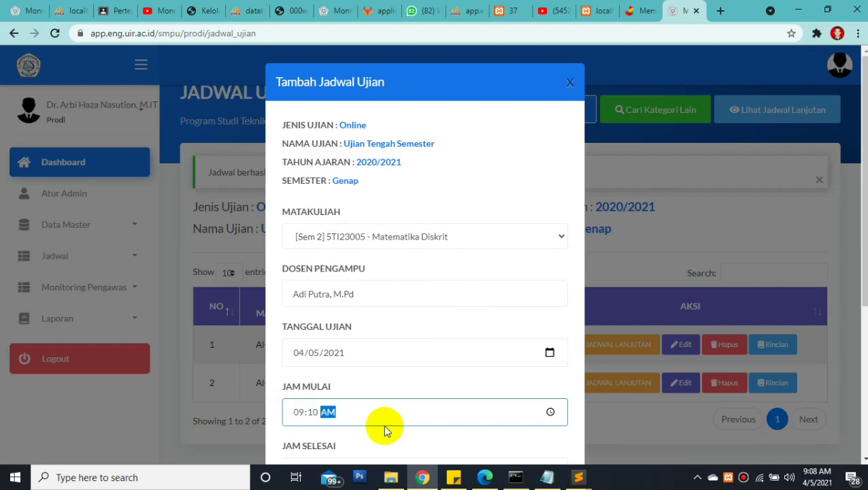
{"action": "key", "text": "Tab"}
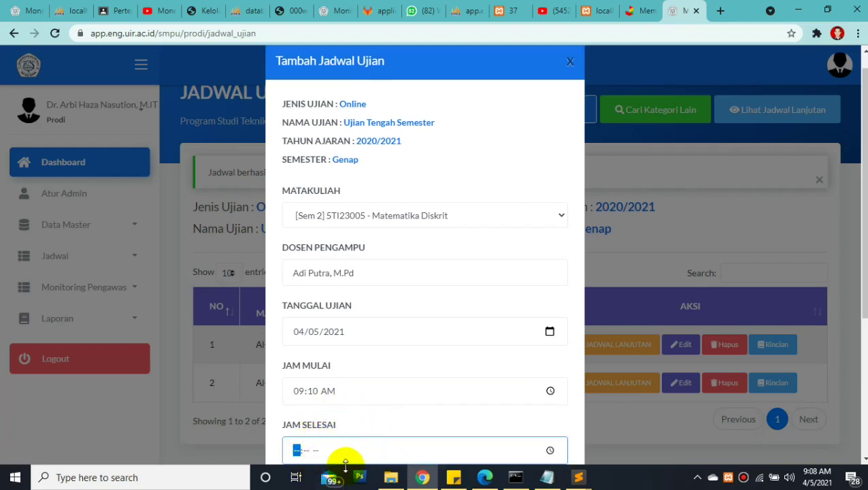
{"action": "type", "text": "09:50 --"}
{"action": "left_click", "coordinate": [312, 450]}
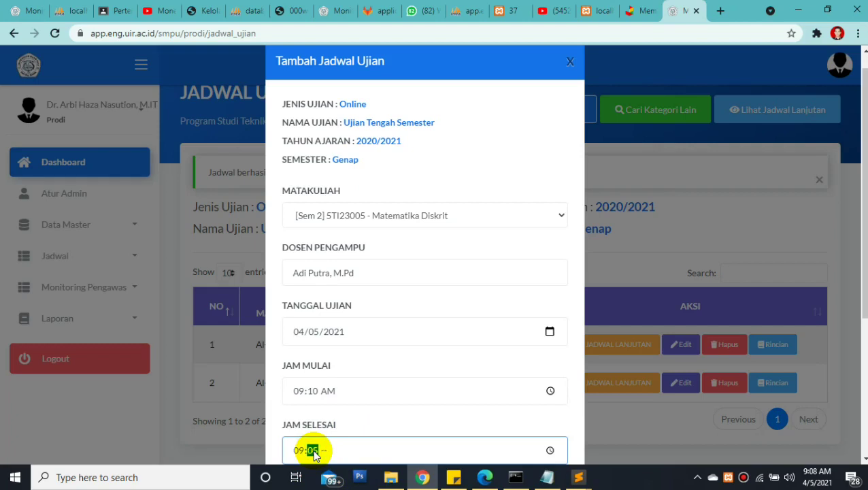
{"action": "key", "text": "Tab"}
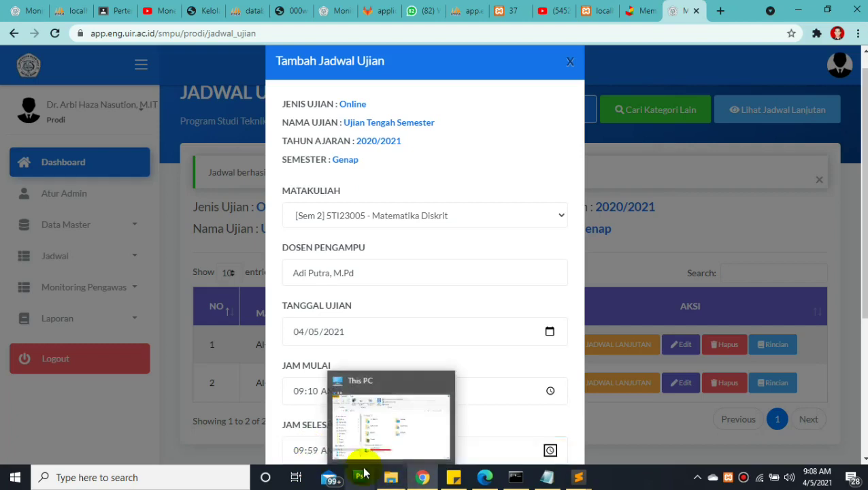
{"action": "key", "text": "Tab"}
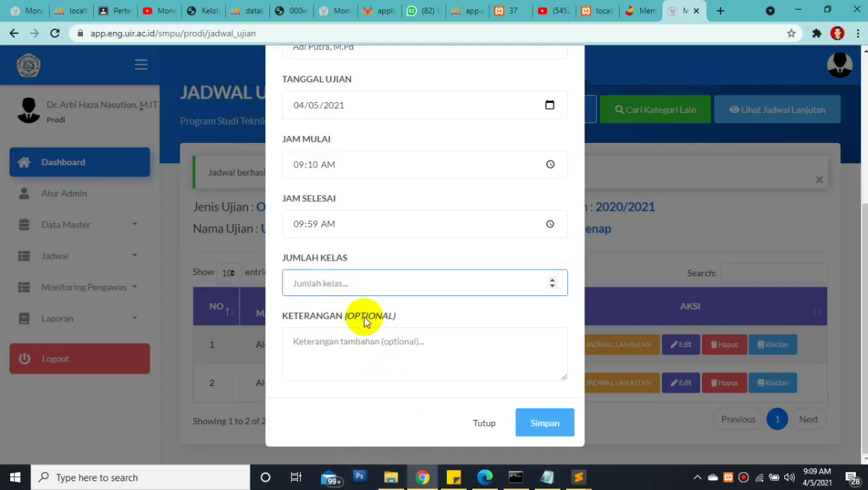
{"action": "type", "text": "2"}
{"action": "left_click", "coordinate": [550, 427]}
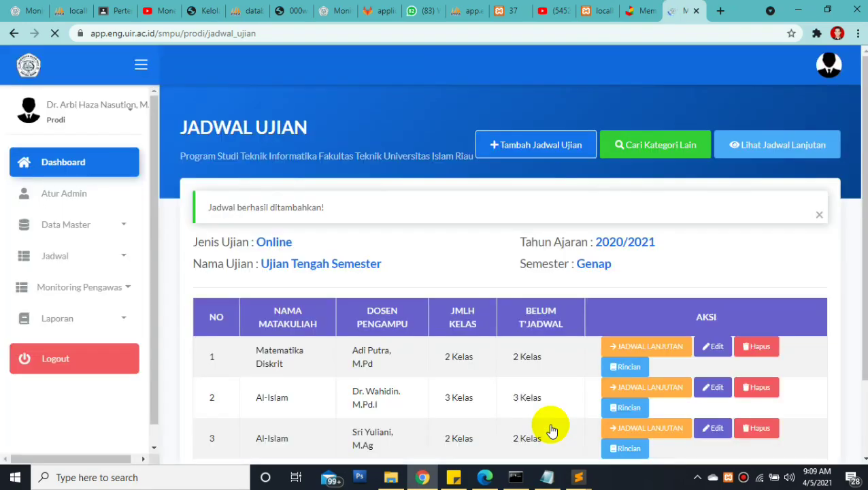
Review the new Matematika Diskrit row with its lecturer and 2 unscheduled classes
{"action": "left_click_drag", "start_coordinate": [865, 203], "coordinate": [863, 277]}
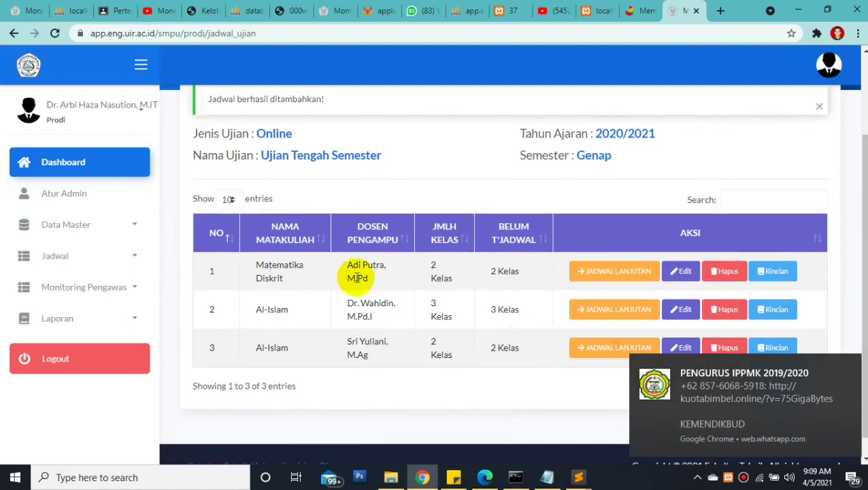
{"action": "left_click_drag", "start_coordinate": [347, 266], "coordinate": [389, 357]}
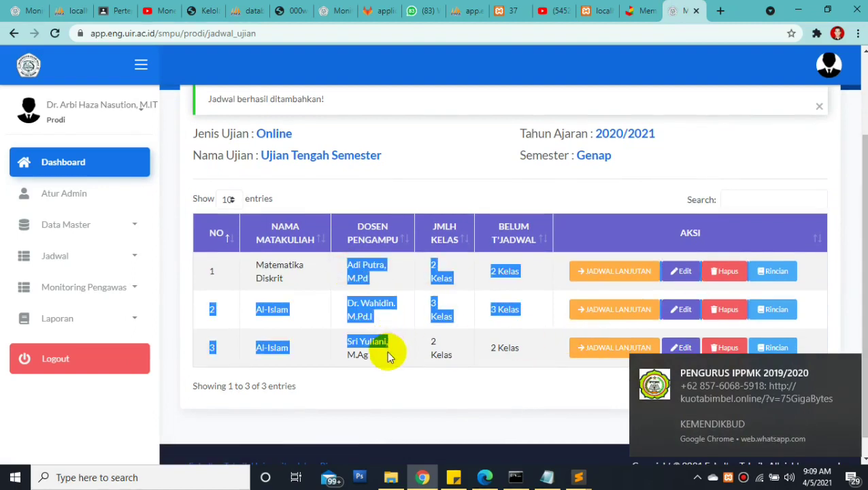
{"action": "left_click", "coordinate": [277, 263]}
{"action": "triple_click", "coordinate": [255, 264]}
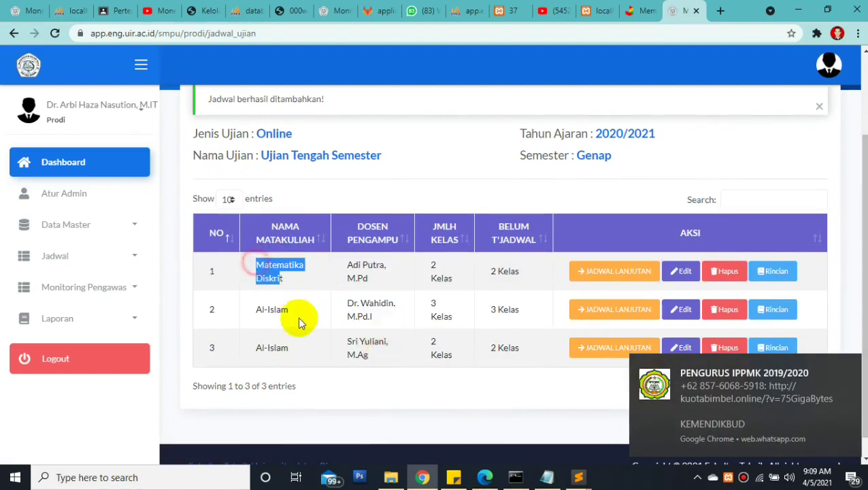
{"action": "left_click", "coordinate": [297, 345], "text": "shift"}
{"action": "left_click_drag", "start_coordinate": [368, 364], "coordinate": [340, 264]}
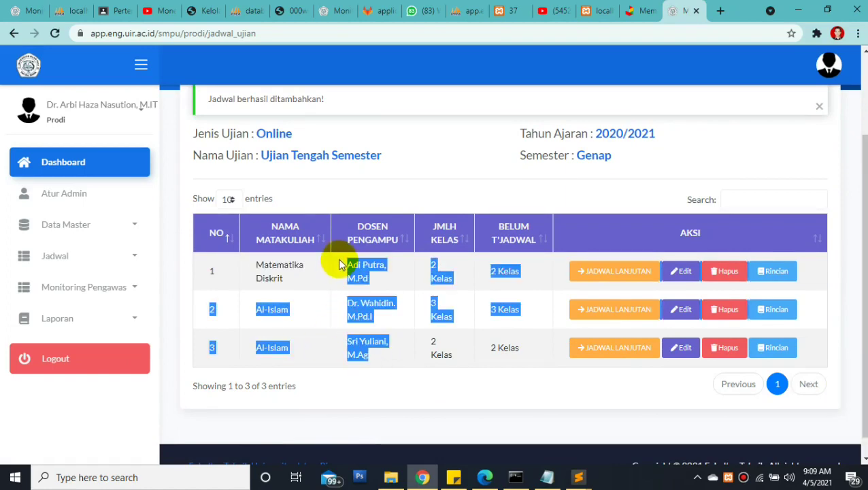
{"action": "left_click", "coordinate": [373, 284]}
{"action": "left_click", "coordinate": [384, 282]}
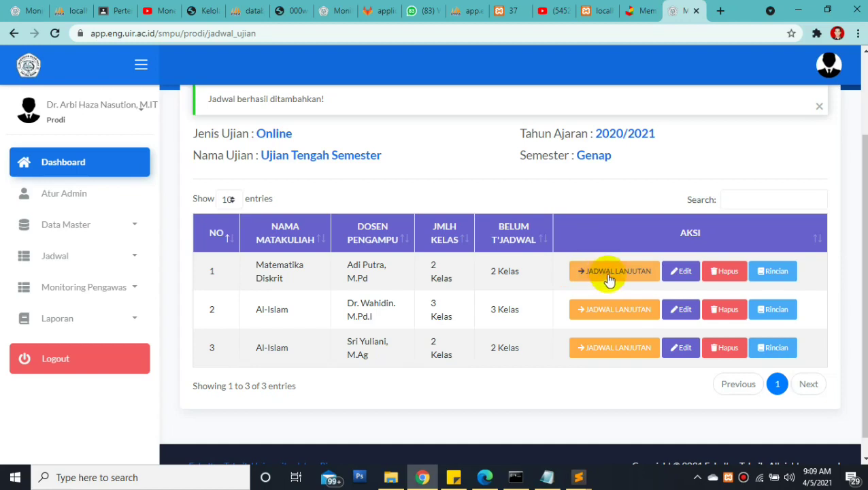
Open Matematika Diskrit's follow-up scheduling form and look over the supervisor and class fields
{"action": "left_click", "coordinate": [608, 278]}
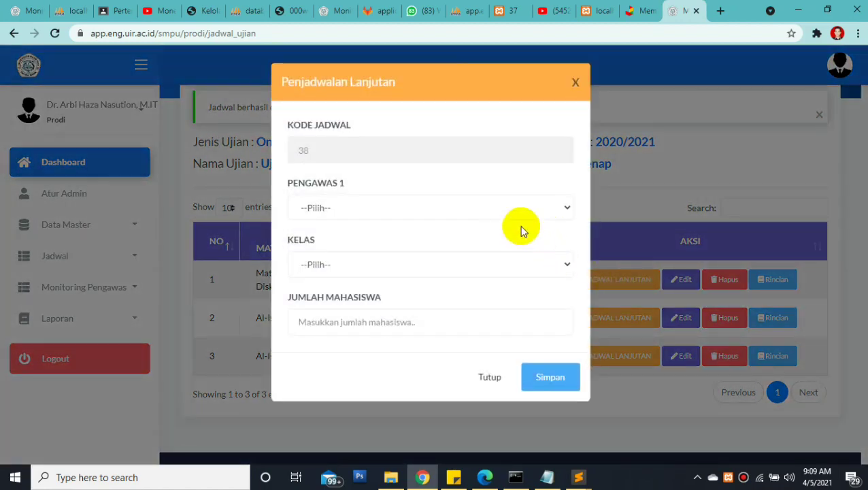
{"action": "left_click", "coordinate": [493, 209]}
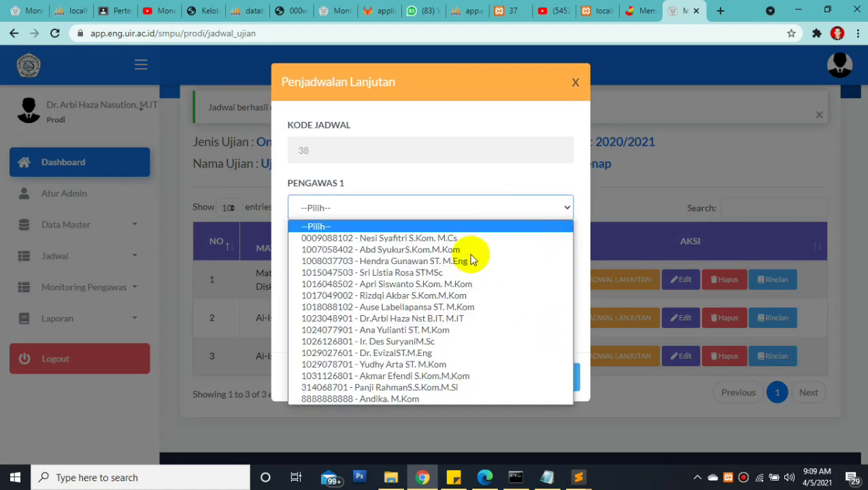
{"action": "left_click", "coordinate": [541, 184]}
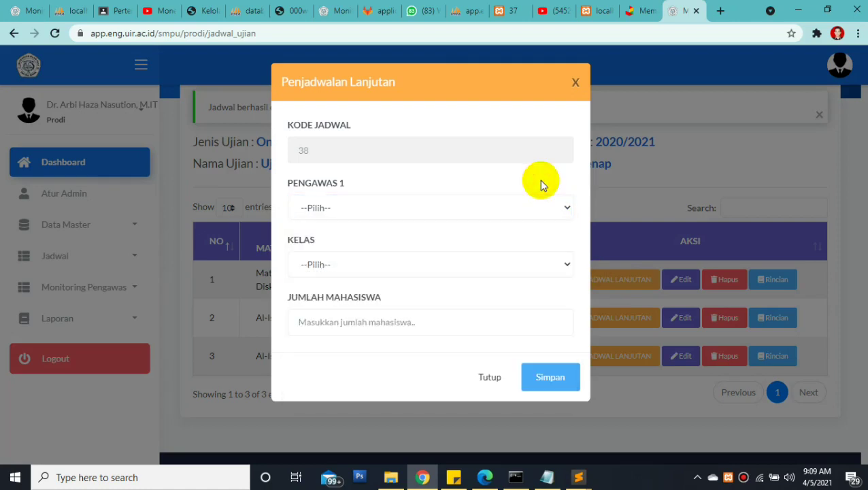
{"action": "left_click", "coordinate": [391, 207]}
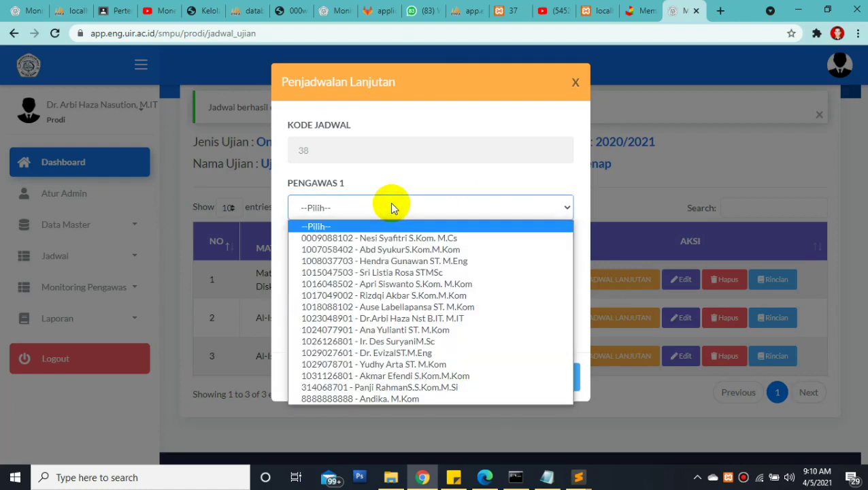
{"action": "left_click", "coordinate": [391, 206]}
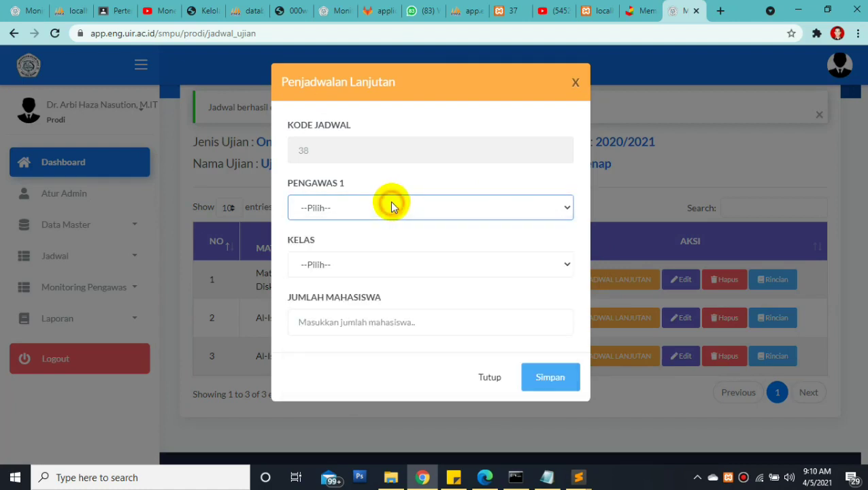
{"action": "left_click_drag", "start_coordinate": [305, 184], "coordinate": [338, 185]}
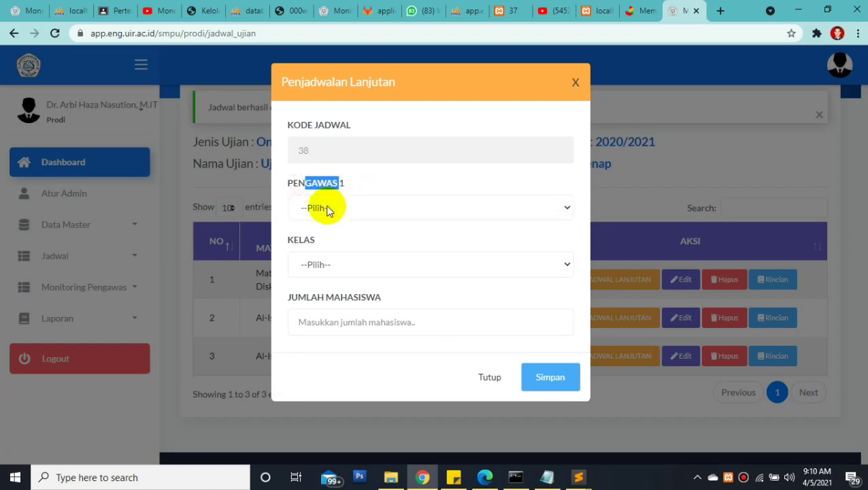
{"action": "left_click_drag", "start_coordinate": [288, 240], "coordinate": [325, 240]}
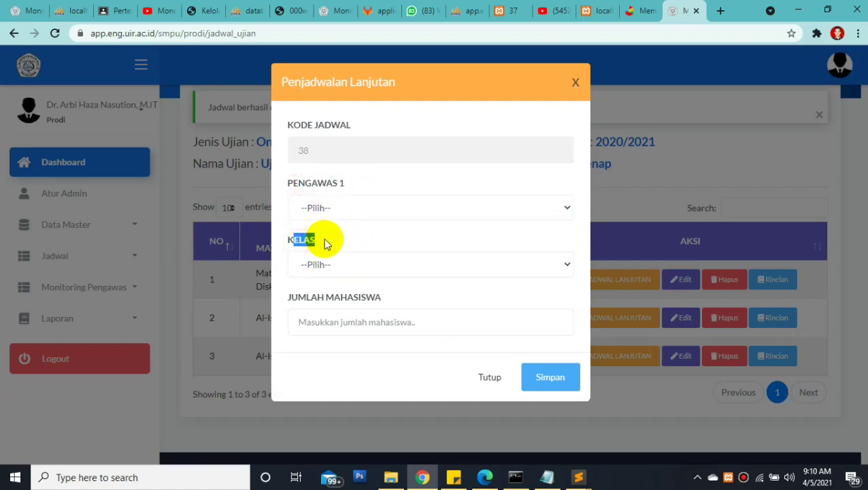
{"action": "left_click", "coordinate": [338, 188]}
{"action": "left_click_drag", "start_coordinate": [289, 184], "coordinate": [347, 187]}
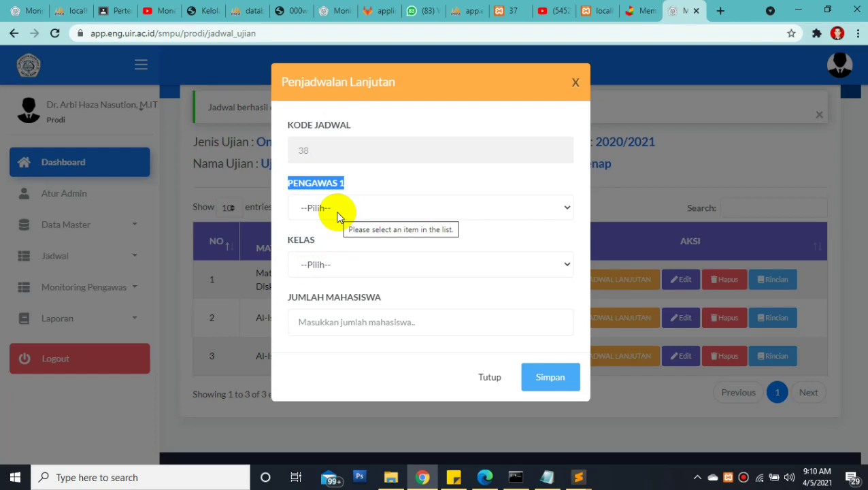
{"action": "left_click", "coordinate": [336, 213]}
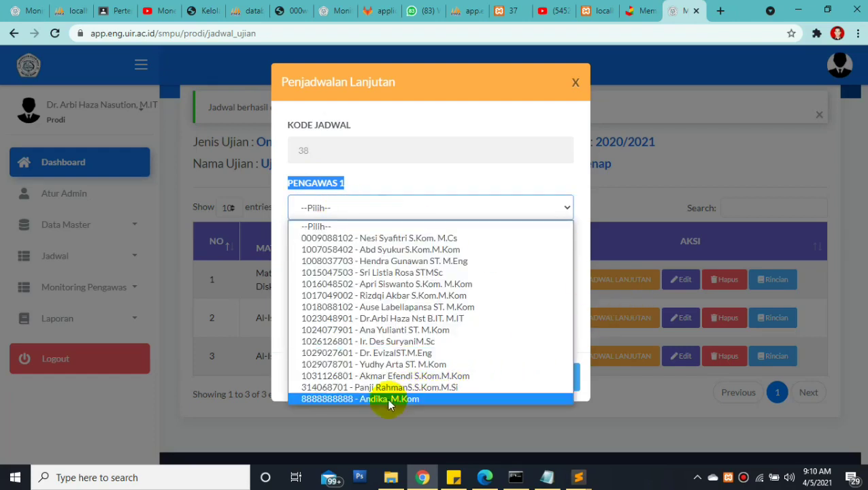
{"action": "left_click", "coordinate": [348, 209]}
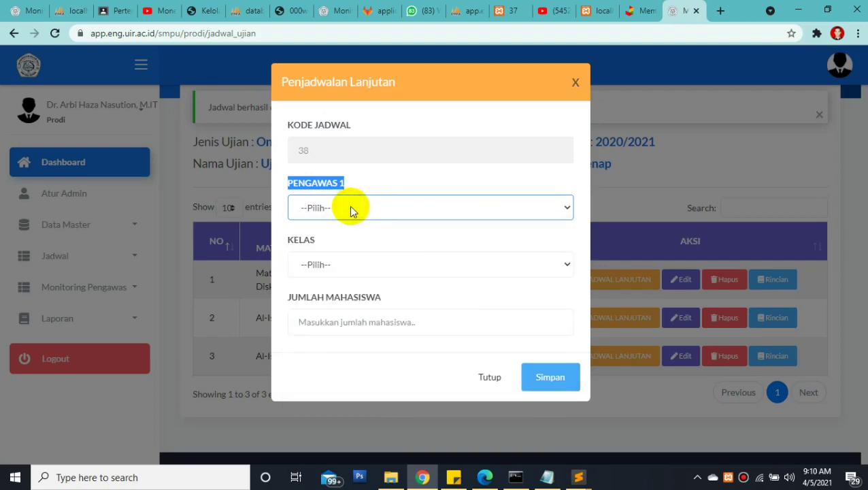
{"action": "left_click_drag", "start_coordinate": [317, 238], "coordinate": [280, 237]}
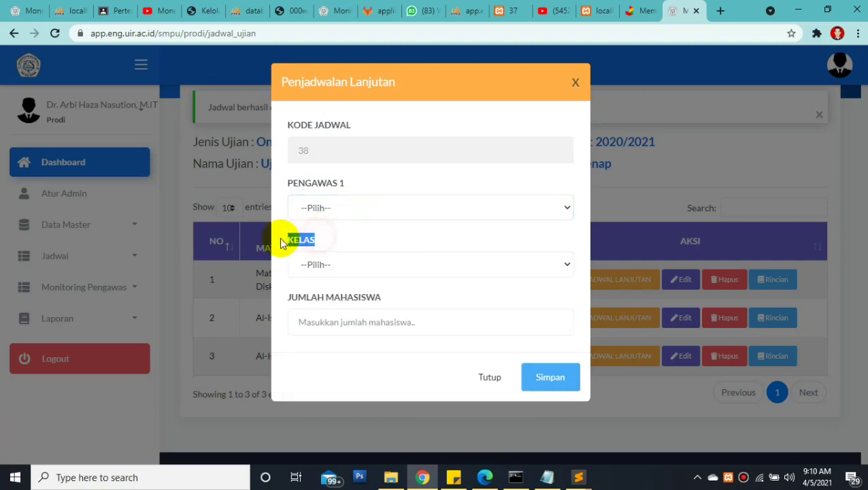
{"action": "left_click", "coordinate": [348, 184]}
{"action": "left_click_drag", "start_coordinate": [298, 189], "coordinate": [281, 184]}
Assign the first listed supervisor, class 2A and 40 students, and save
{"action": "left_click", "coordinate": [334, 213]}
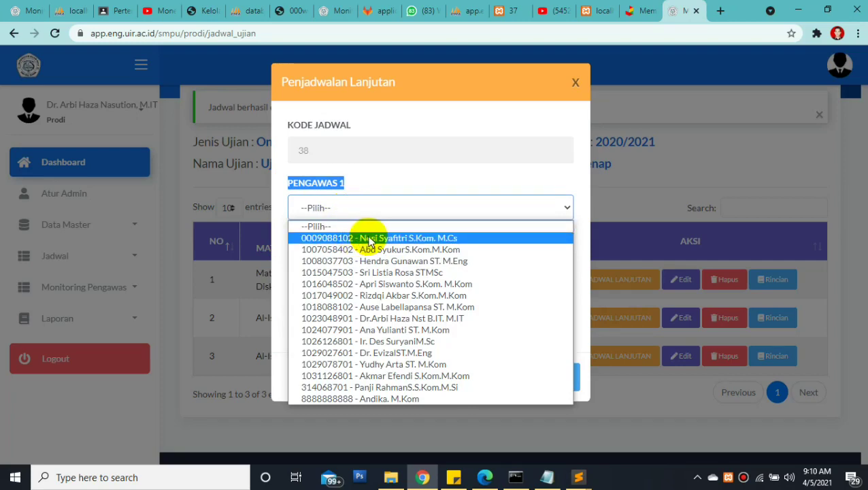
{"action": "left_click", "coordinate": [385, 239]}
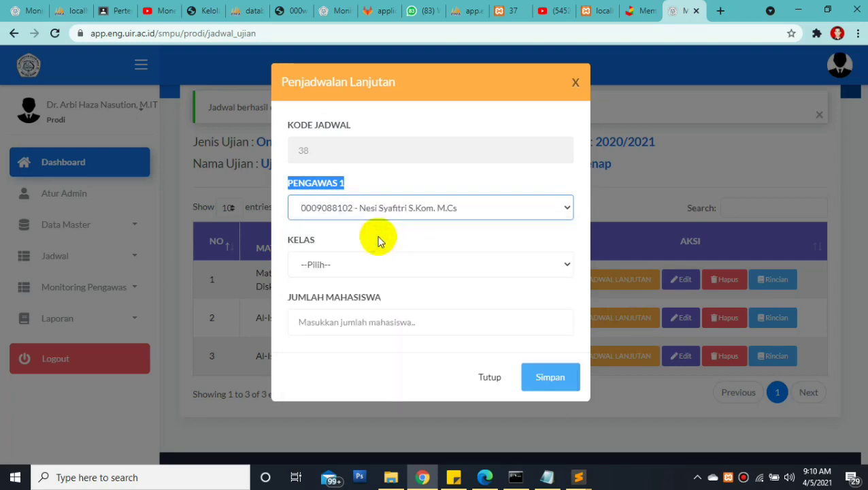
{"action": "left_click", "coordinate": [311, 264]}
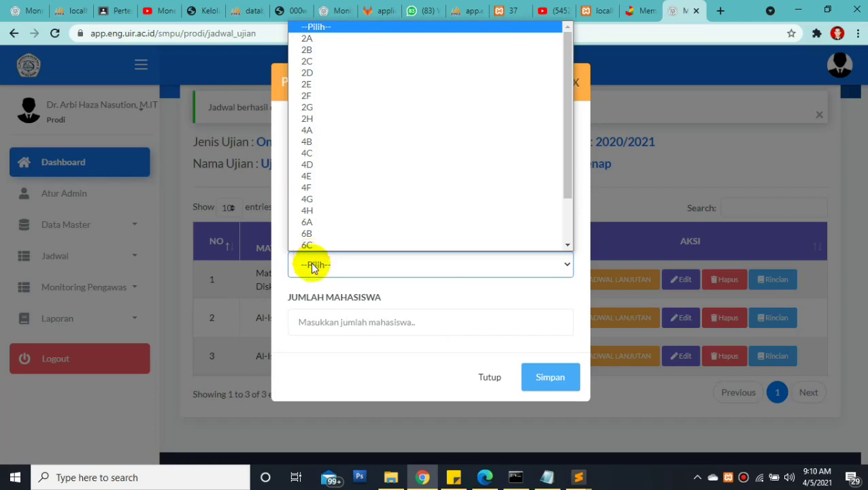
{"action": "left_click", "coordinate": [337, 39]}
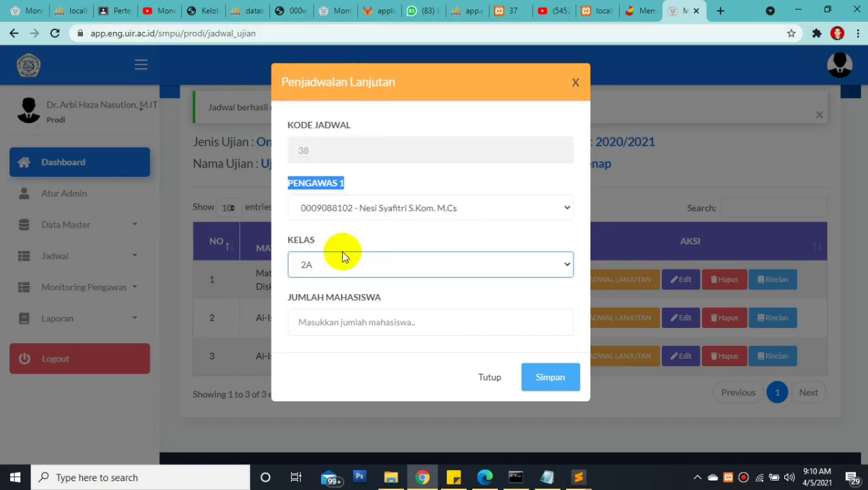
{"action": "left_click", "coordinate": [337, 321]}
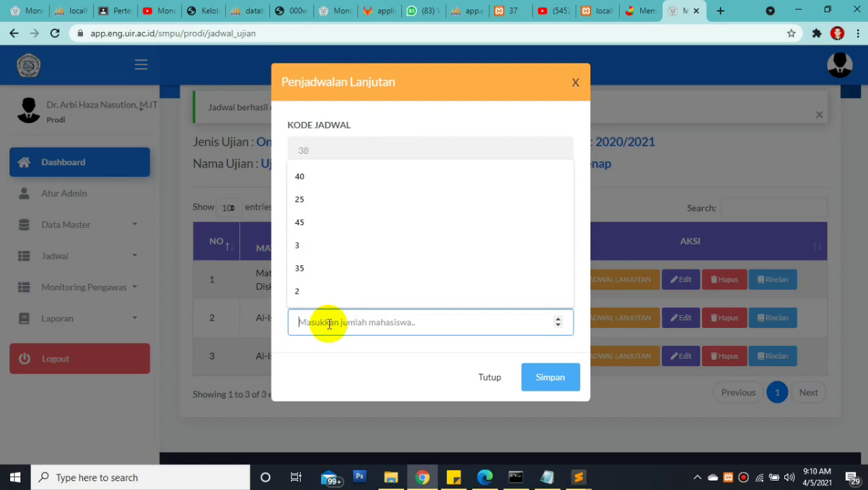
{"action": "type", "text": "40"}
{"action": "left_click", "coordinate": [543, 383]}
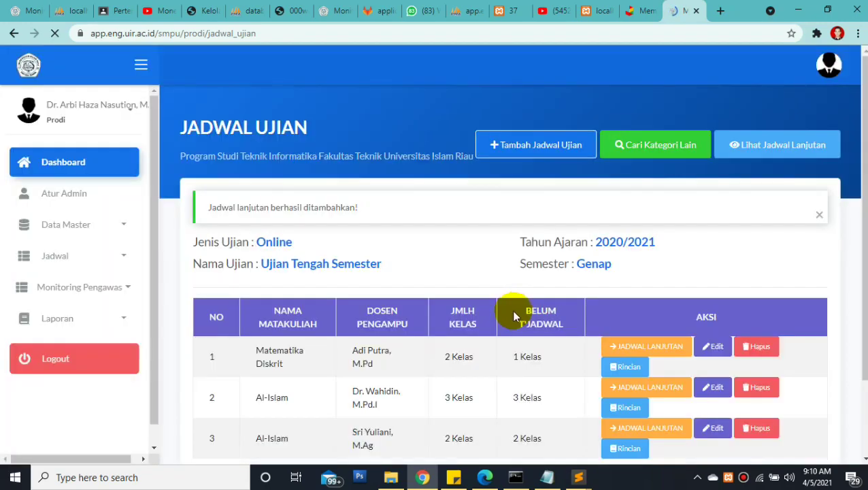
Confirm Matematika Diskrit shows 2 Kelas with 1 unscheduled, then open its follow-up scheduling
{"action": "scroll", "coordinate": [852, 194], "scroll_direction": "down", "scroll_amount": 2}
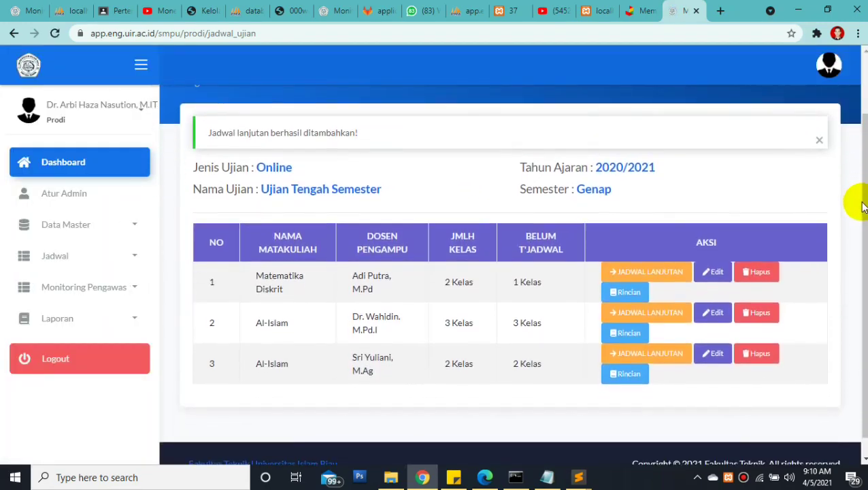
{"action": "left_click_drag", "start_coordinate": [258, 133], "coordinate": [369, 137]}
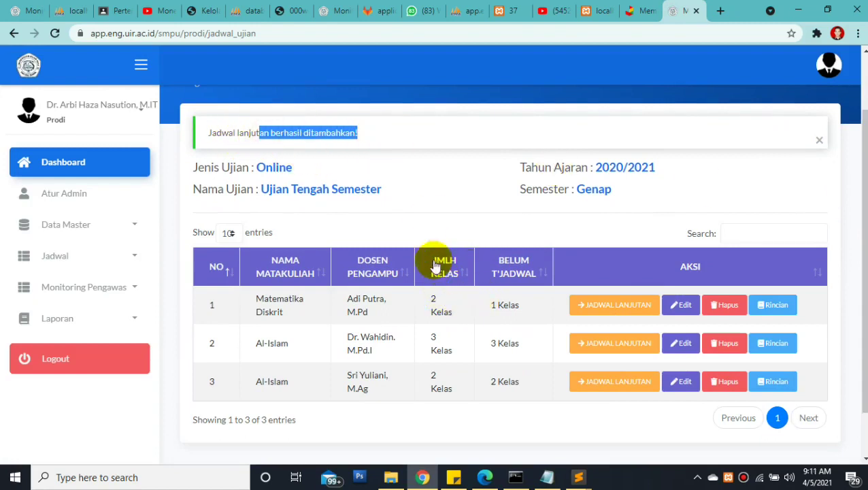
{"action": "double_click", "coordinate": [433, 299]}
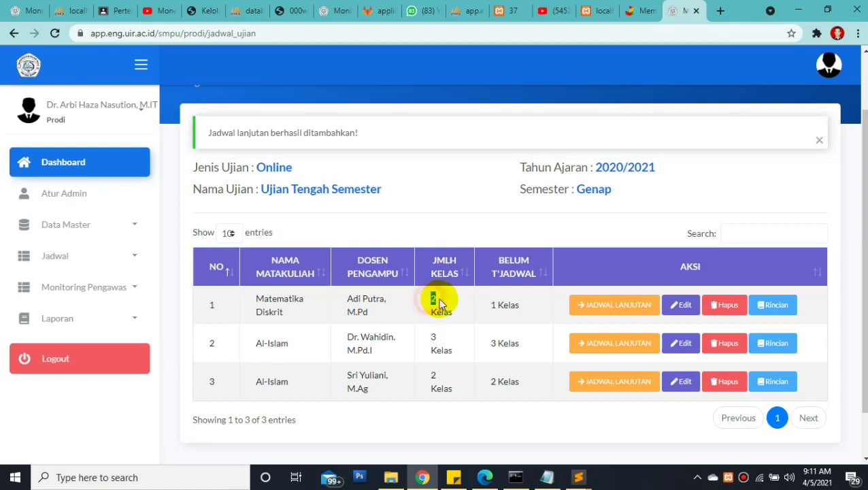
{"action": "double_click", "coordinate": [441, 312]}
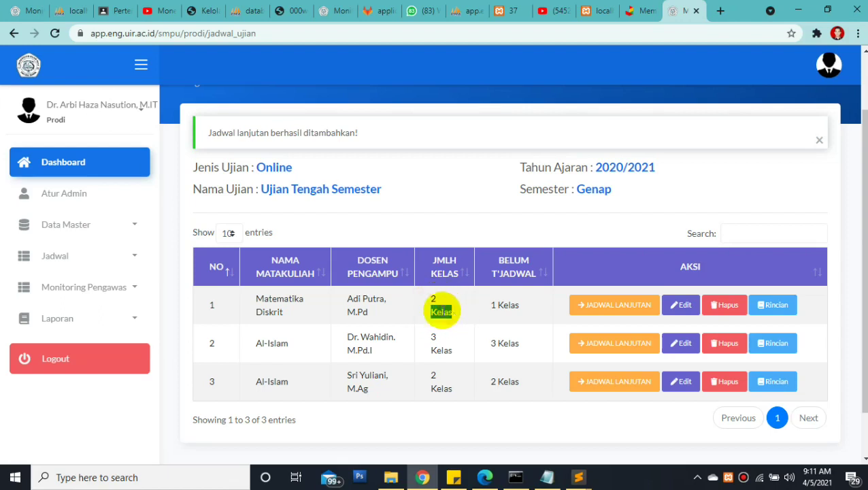
{"action": "left_click_drag", "start_coordinate": [258, 298], "coordinate": [373, 315]}
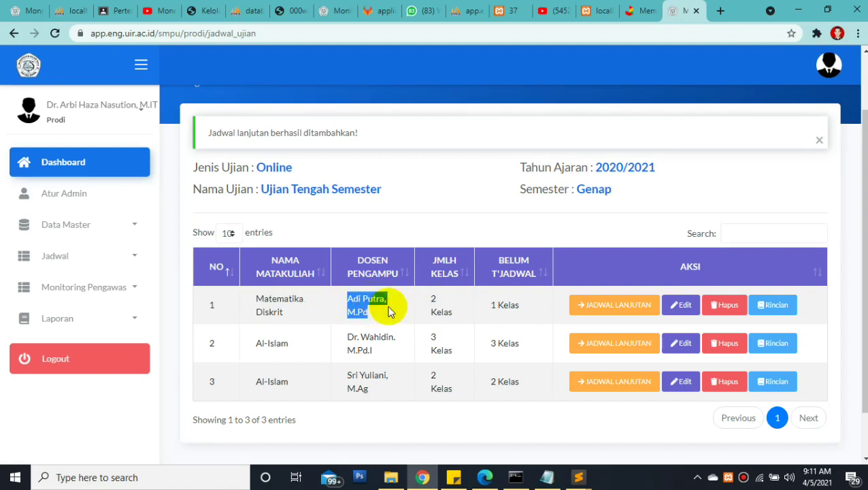
{"action": "left_click", "coordinate": [403, 310]}
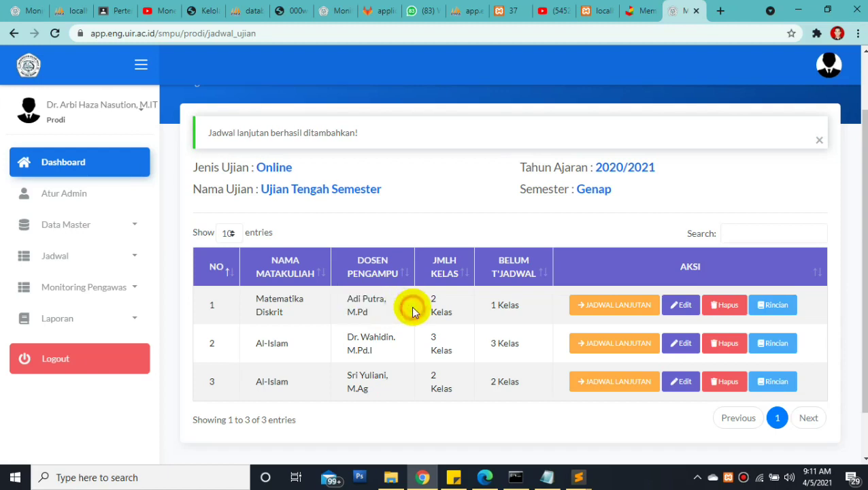
{"action": "left_click_drag", "start_coordinate": [428, 299], "coordinate": [478, 316]}
{"action": "left_click", "coordinate": [436, 294]}
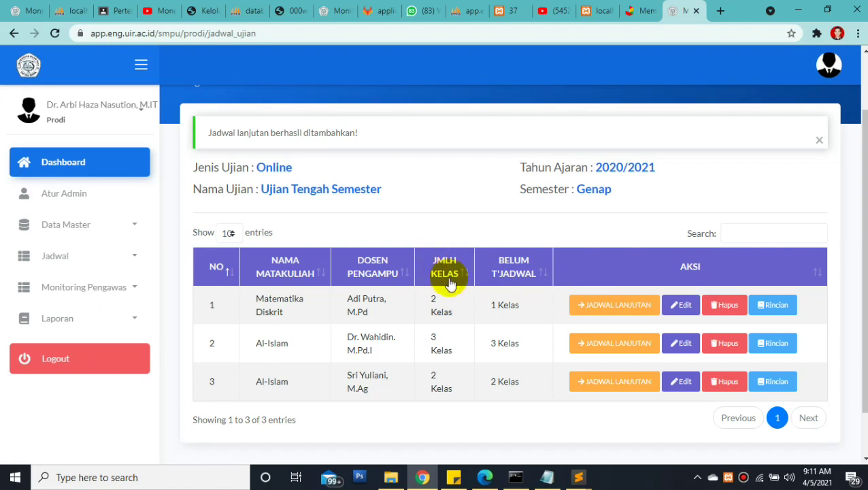
{"action": "left_click_drag", "start_coordinate": [489, 304], "coordinate": [524, 308]}
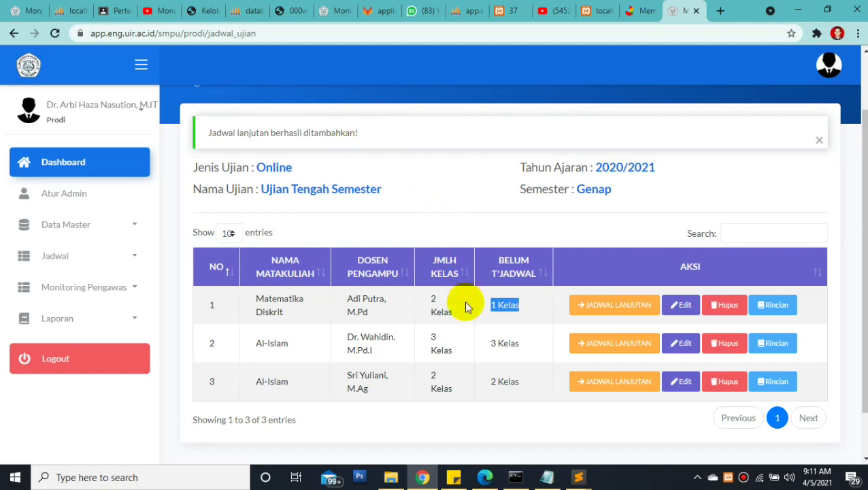
{"action": "left_click", "coordinate": [504, 305]}
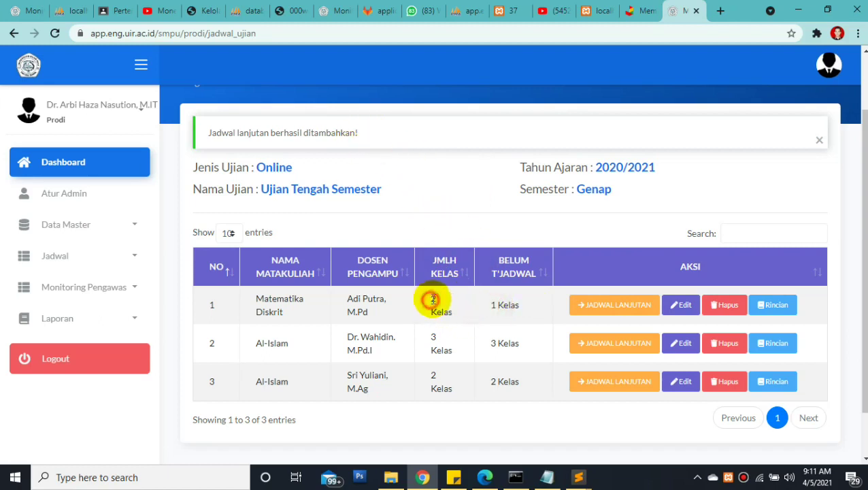
{"action": "double_click", "coordinate": [433, 300]}
{"action": "left_click_drag", "start_coordinate": [491, 304], "coordinate": [523, 306]}
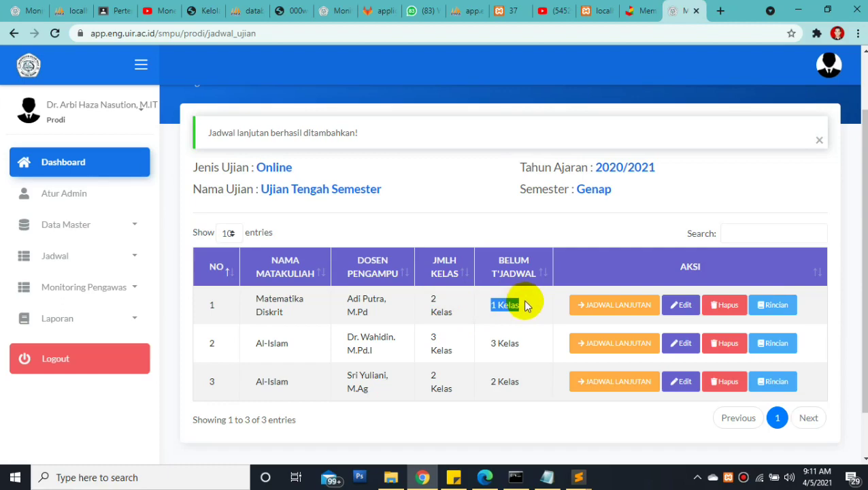
{"action": "left_click", "coordinate": [602, 310]}
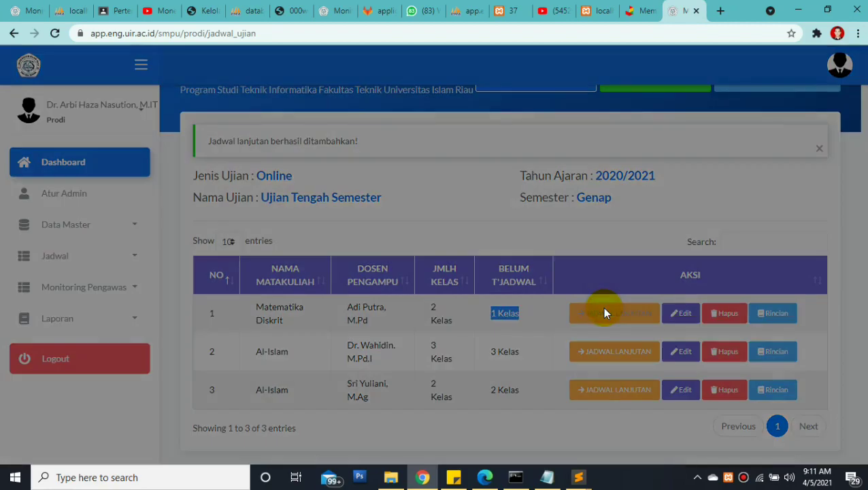
Try saving class 2A with 45 students and the first supervisor; a time-conflict warning rejects it
{"action": "left_click", "coordinate": [417, 207]}
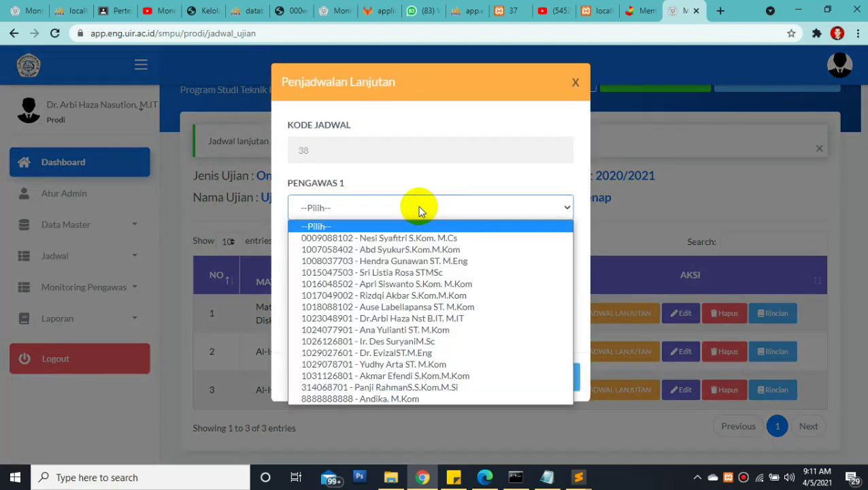
{"action": "left_click", "coordinate": [411, 239]}
{"action": "left_click", "coordinate": [354, 265]}
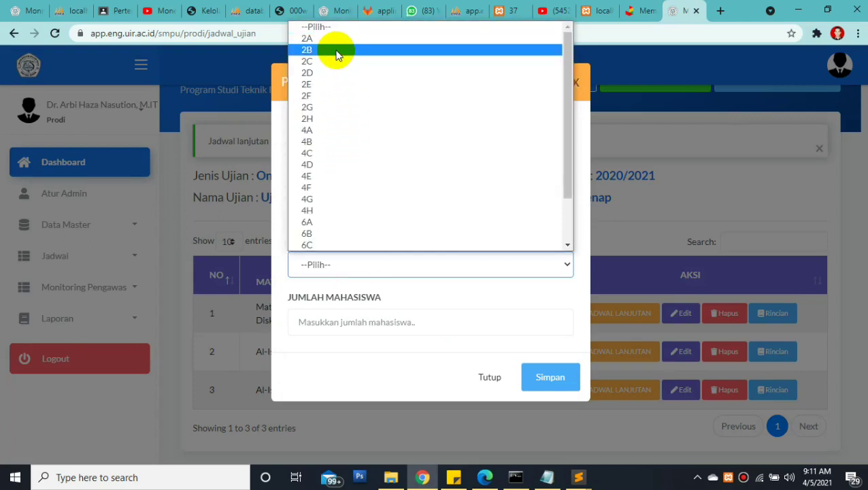
{"action": "left_click", "coordinate": [336, 39]}
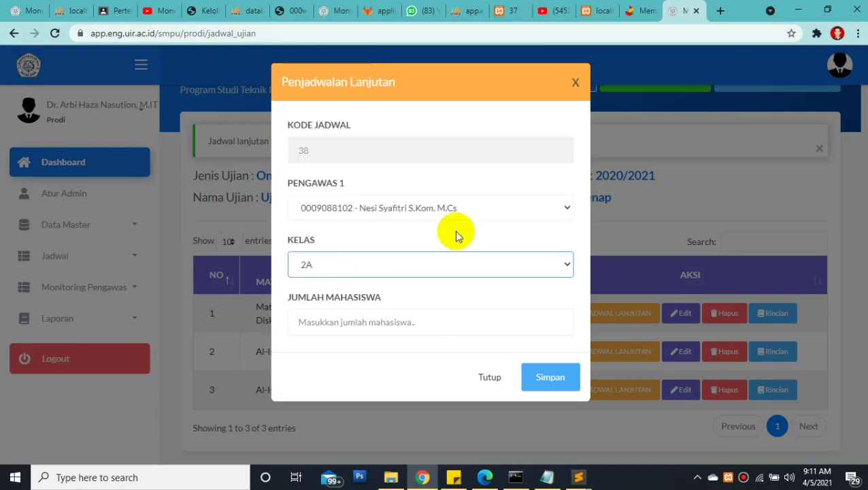
{"action": "left_click", "coordinate": [353, 321]}
{"action": "left_click", "coordinate": [323, 221]}
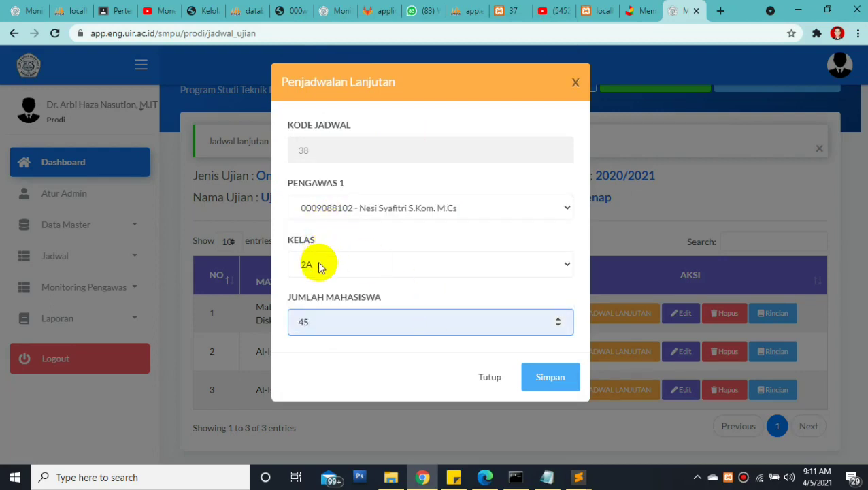
{"action": "left_click", "coordinate": [548, 384]}
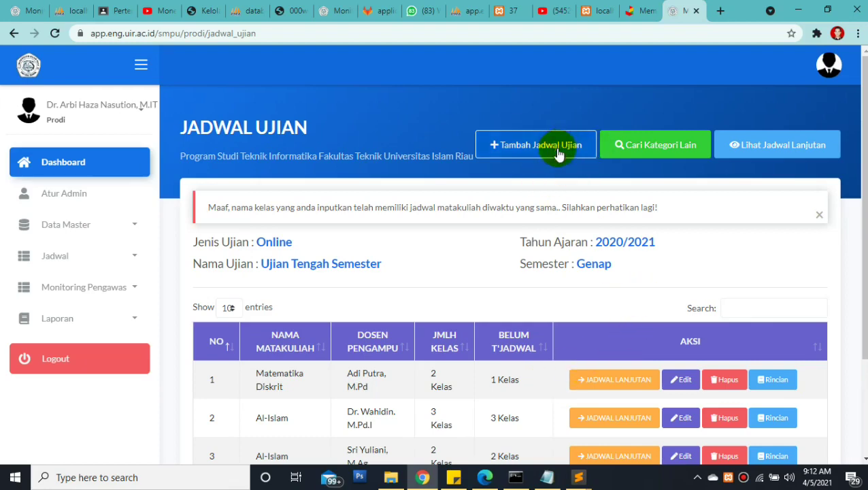
Schedule Matematika Diskrit's last class, 2B, with the first supervisor and 45 students
{"action": "left_click", "coordinate": [612, 379]}
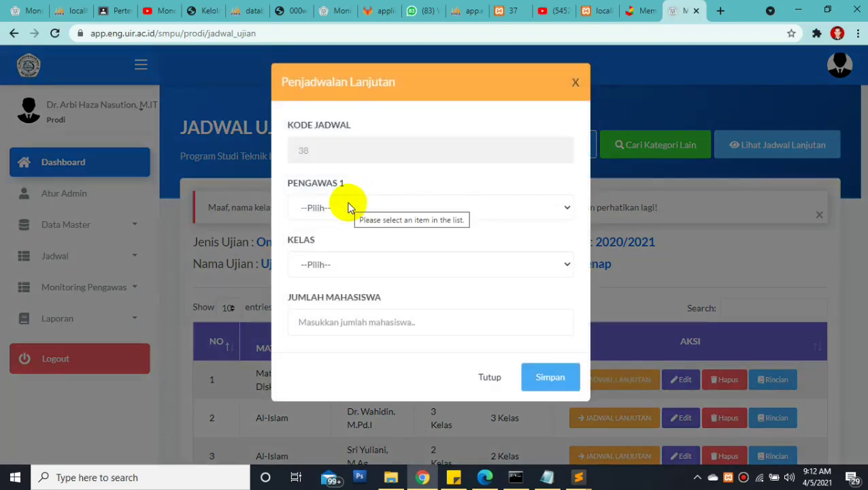
{"action": "left_click", "coordinate": [335, 208]}
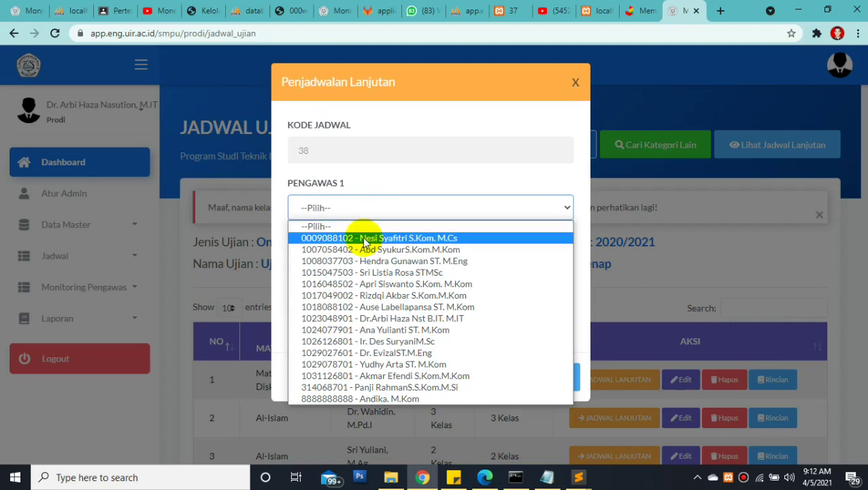
{"action": "left_click", "coordinate": [360, 239]}
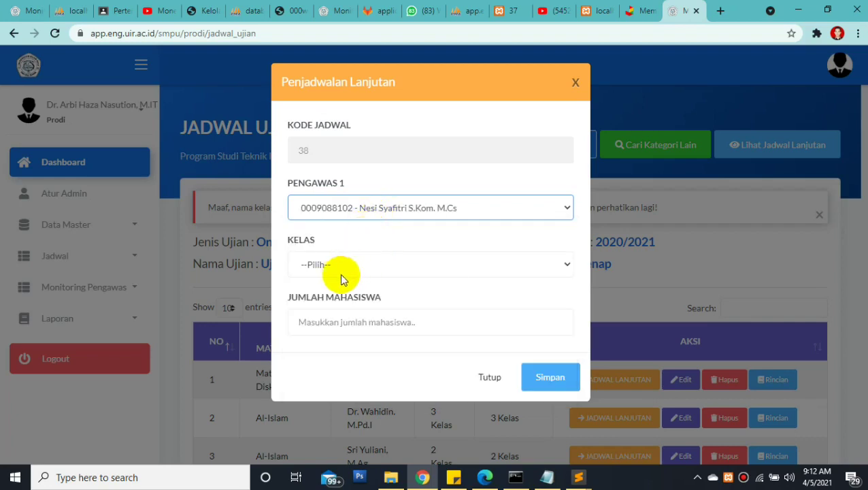
{"action": "left_click", "coordinate": [339, 273]}
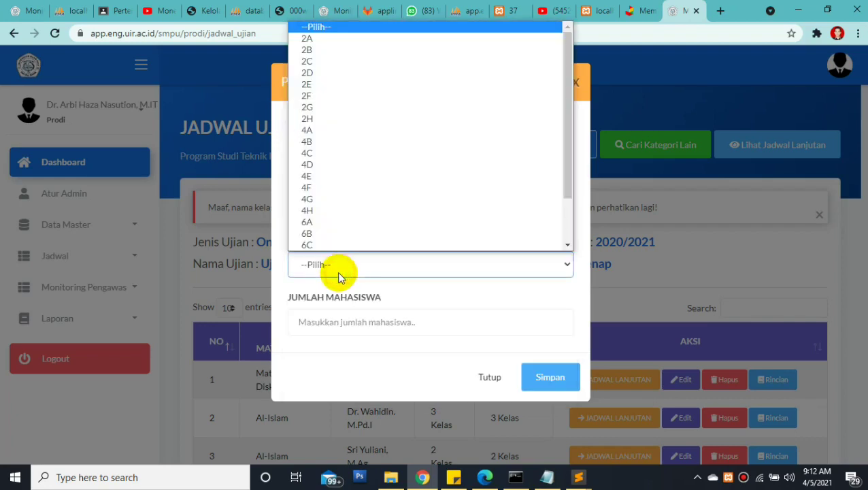
{"action": "left_click", "coordinate": [321, 52]}
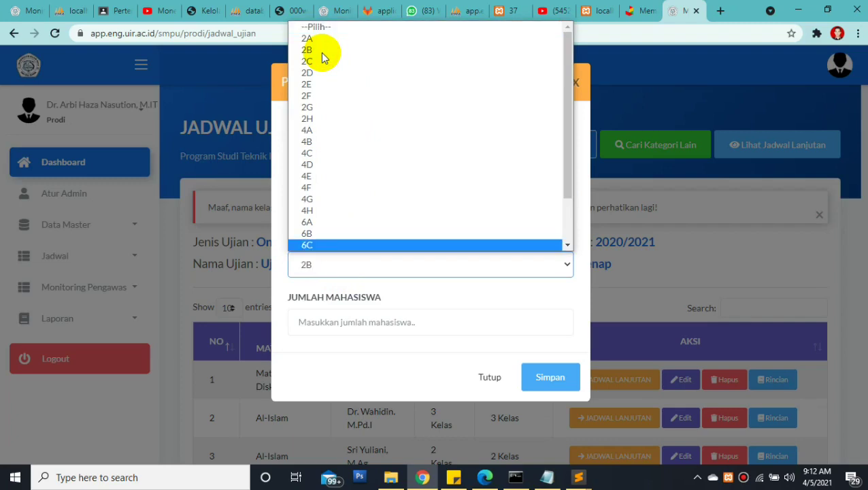
{"action": "left_click", "coordinate": [358, 317]}
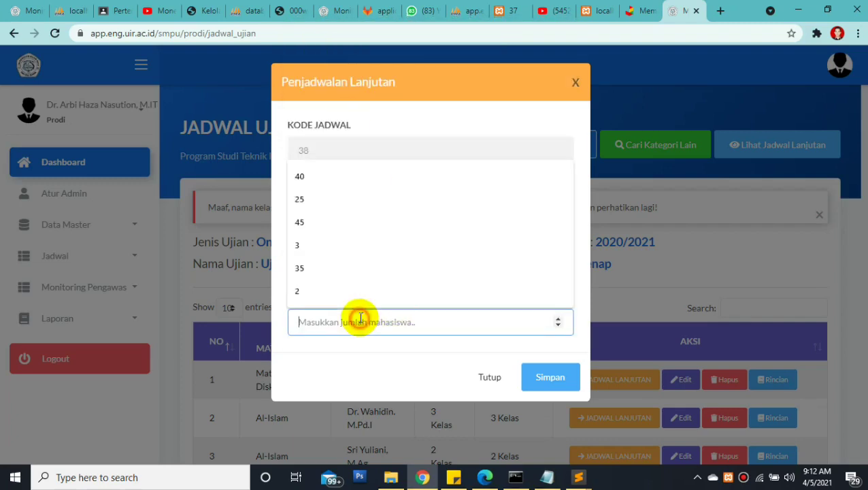
{"action": "left_click", "coordinate": [367, 351]}
{"action": "left_click", "coordinate": [349, 321]}
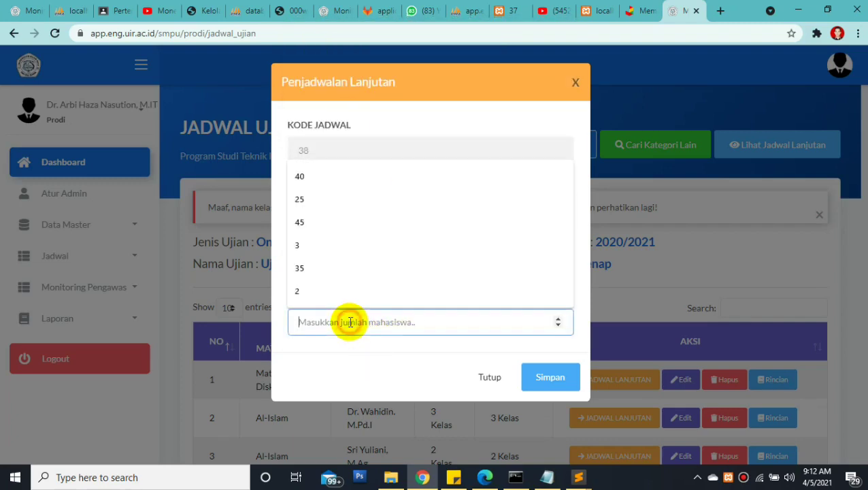
{"action": "left_click", "coordinate": [324, 222]}
{"action": "left_click", "coordinate": [572, 385]}
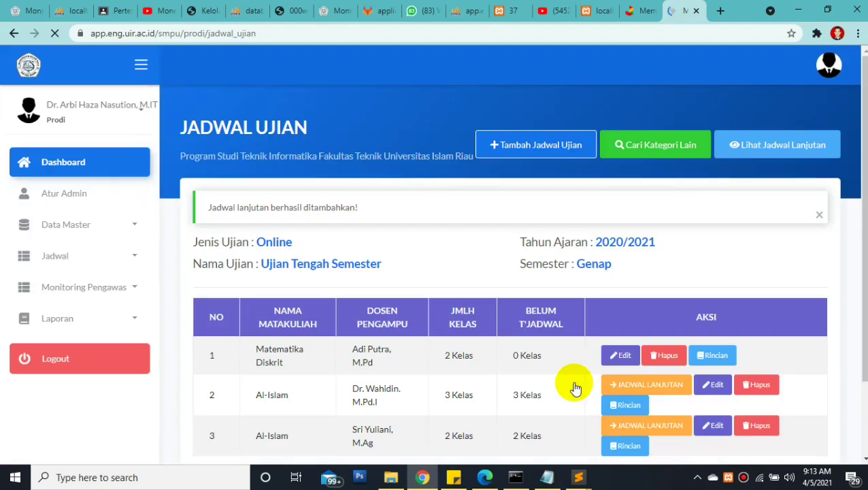
{"action": "left_click_drag", "start_coordinate": [204, 208], "coordinate": [358, 205]}
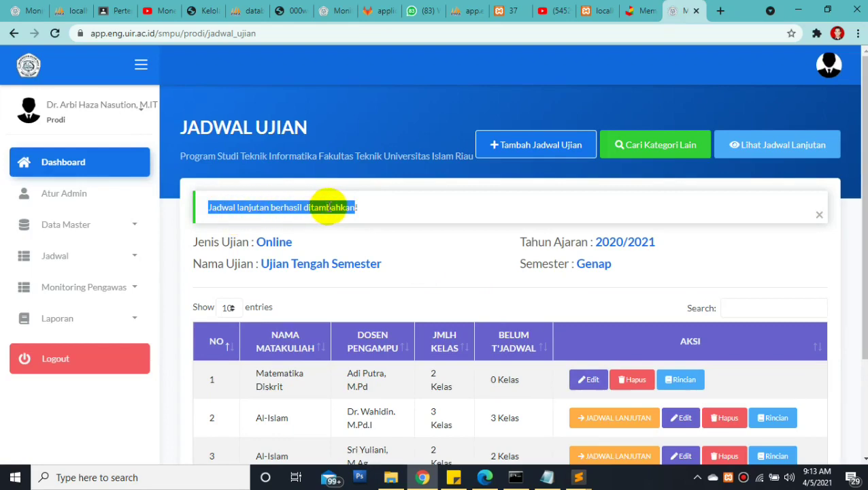
{"action": "scroll", "coordinate": [853, 272], "scroll_direction": "down", "scroll_amount": 1}
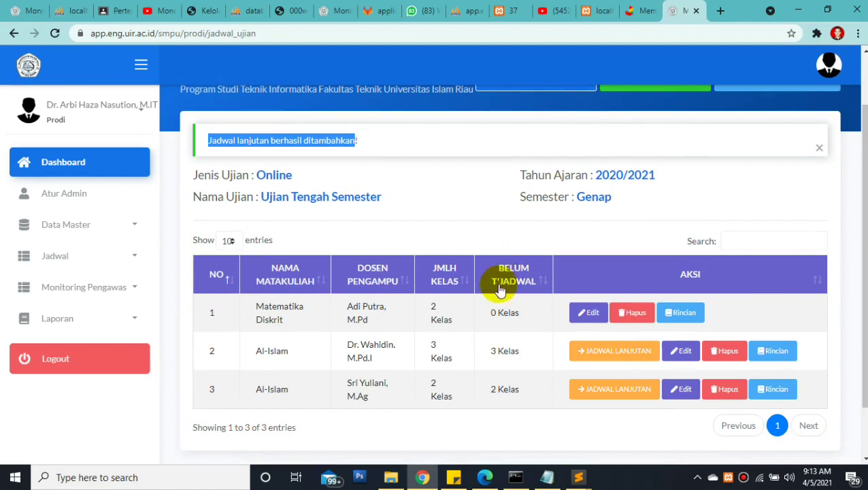
{"action": "left_click", "coordinate": [491, 313]}
{"action": "left_click_drag", "start_coordinate": [491, 312], "coordinate": [523, 310]}
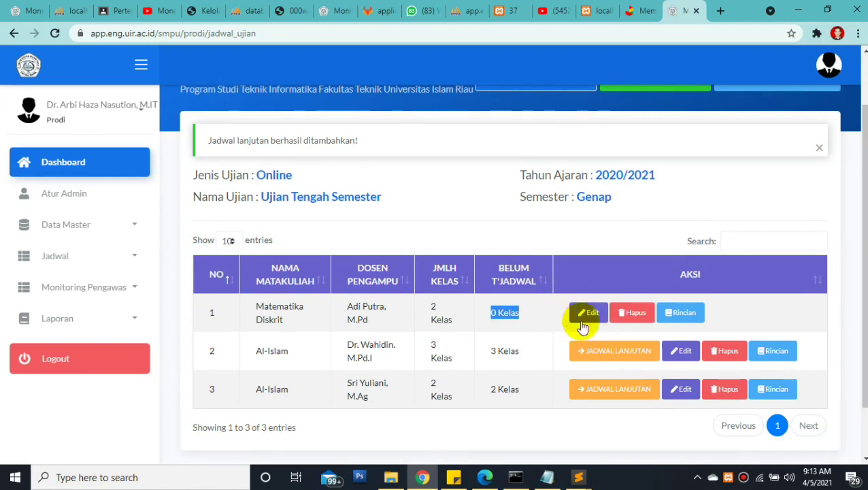
{"action": "left_click", "coordinate": [529, 320]}
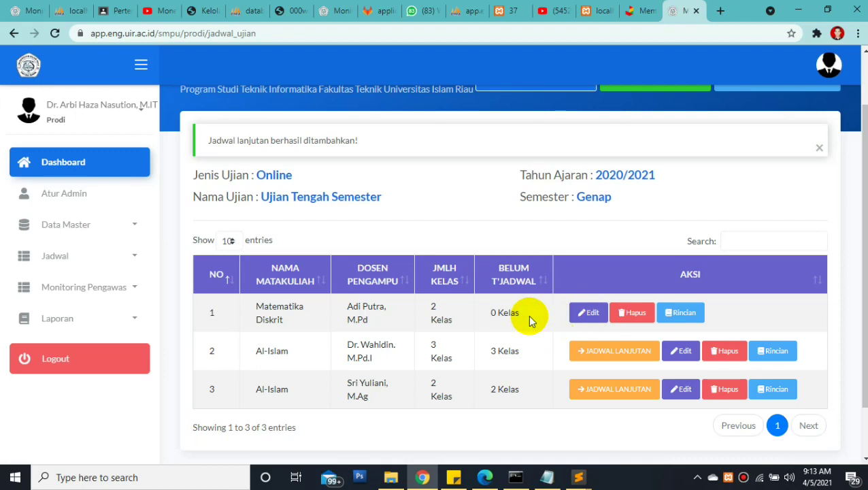
Schedule class 2C of the 3-class Al-Islam entry with 45 students
{"action": "left_click", "coordinate": [583, 357]}
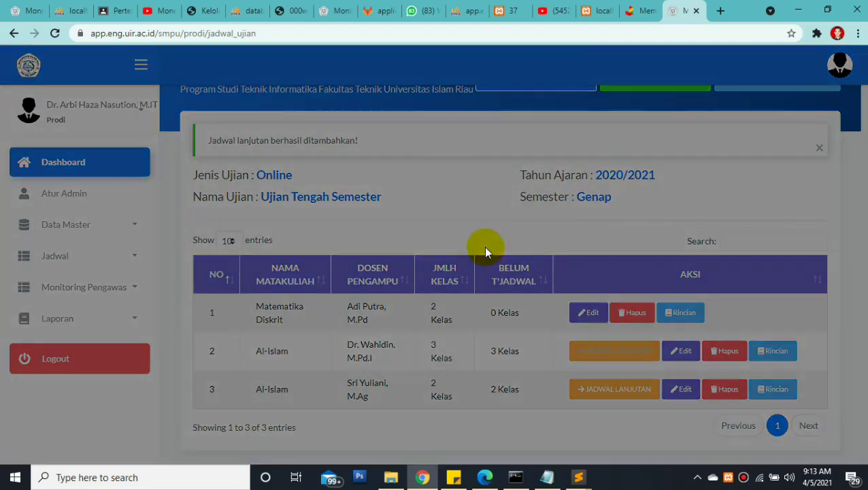
{"action": "left_click", "coordinate": [343, 208]}
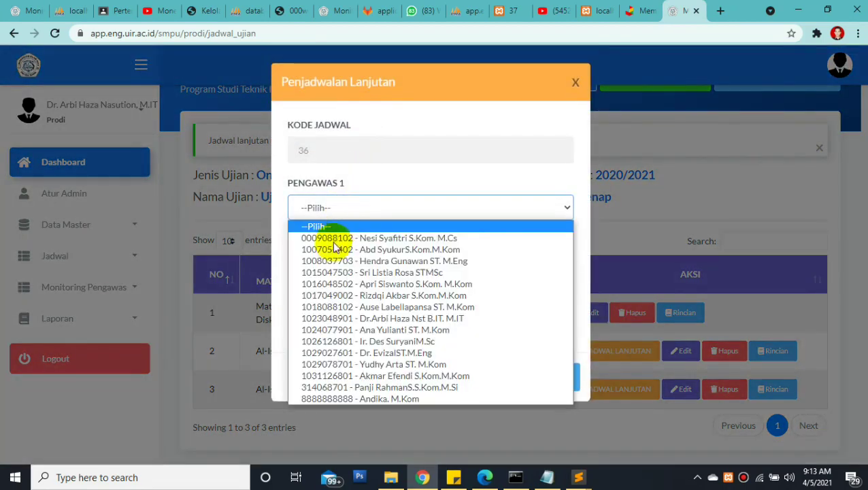
{"action": "left_click", "coordinate": [332, 250]}
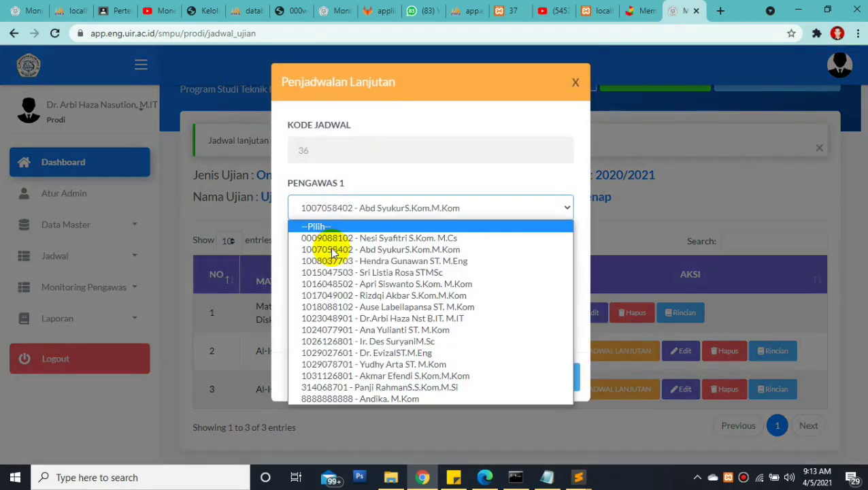
{"action": "left_click", "coordinate": [329, 267]}
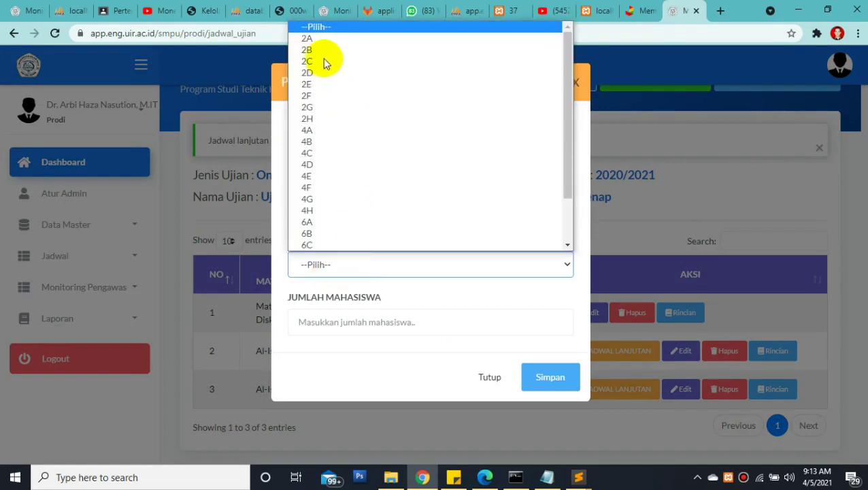
{"action": "left_click", "coordinate": [320, 46]}
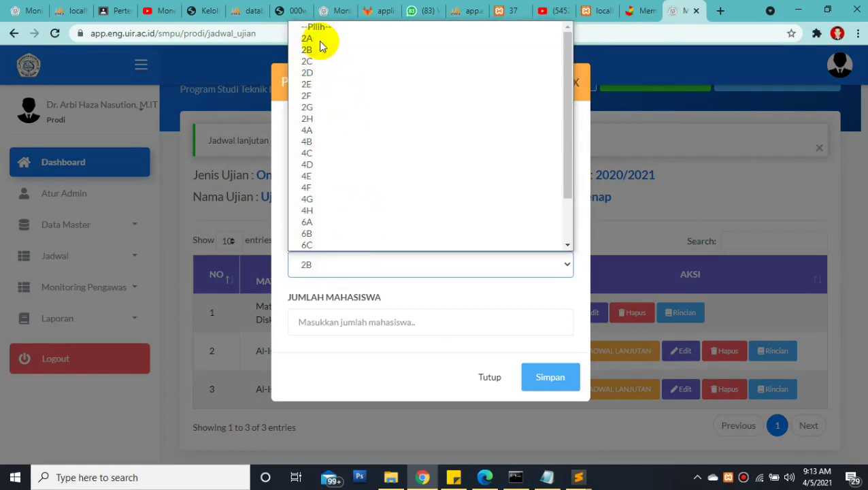
{"action": "left_click", "coordinate": [342, 270]}
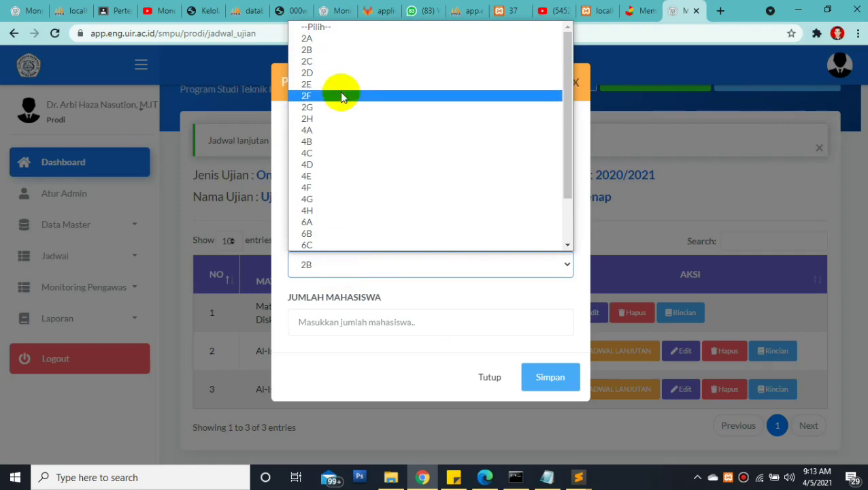
{"action": "left_click", "coordinate": [319, 62]}
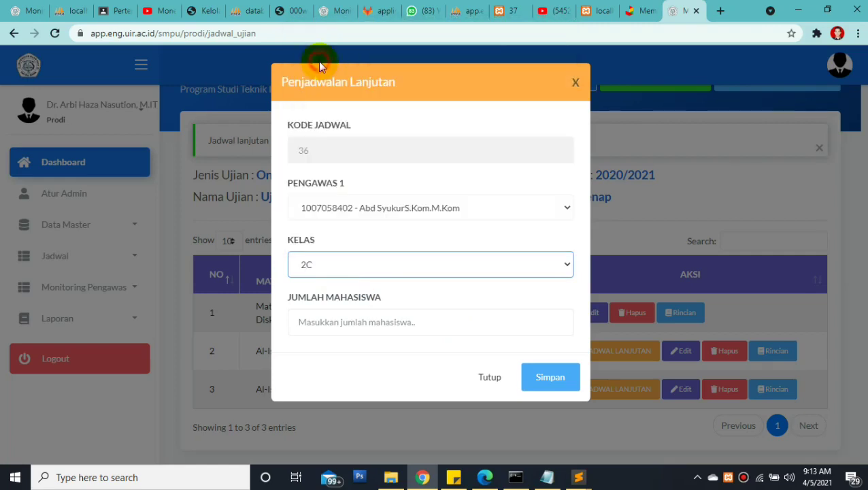
{"action": "left_click", "coordinate": [316, 317]}
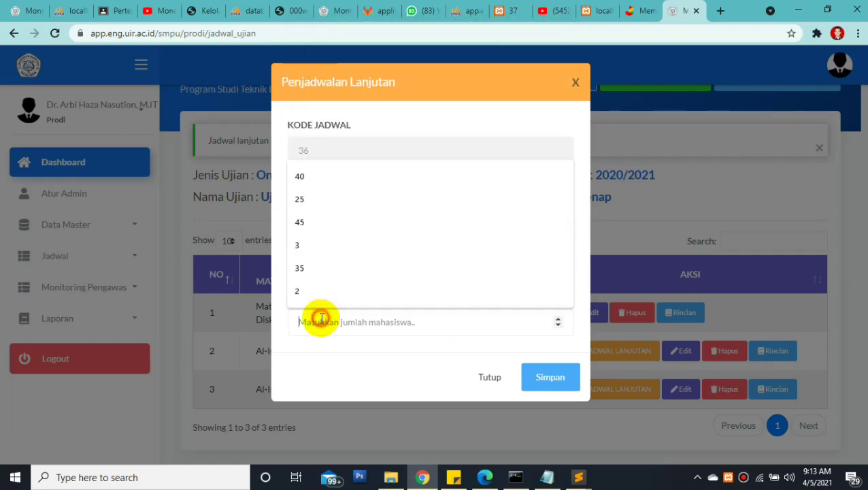
{"action": "left_click", "coordinate": [310, 222]}
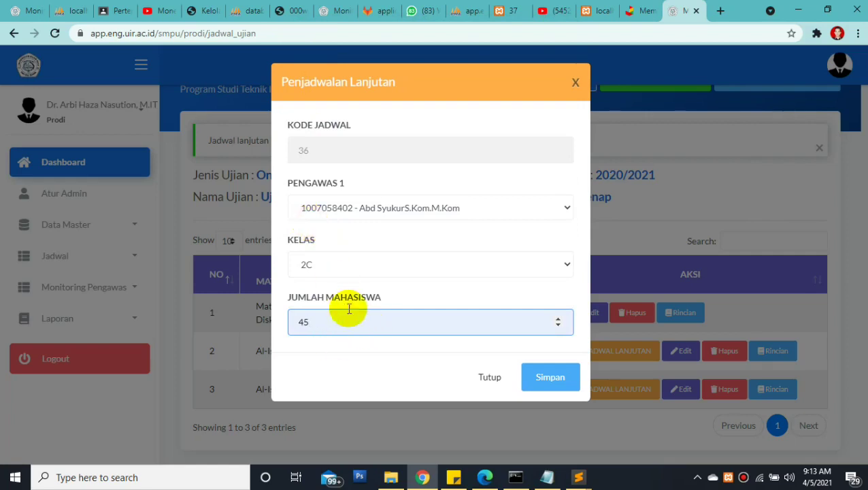
{"action": "left_click", "coordinate": [539, 383]}
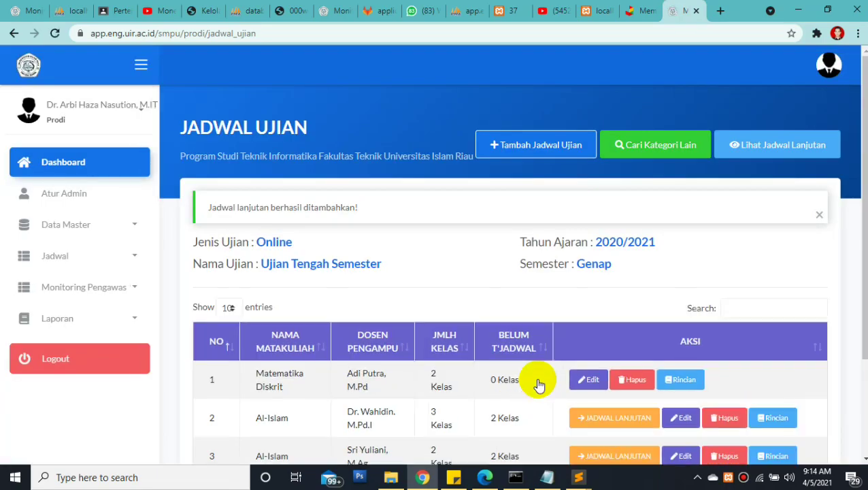
Add another follow-up for class 2D with the same supervisor and 45 students
{"action": "left_click", "coordinate": [593, 417]}
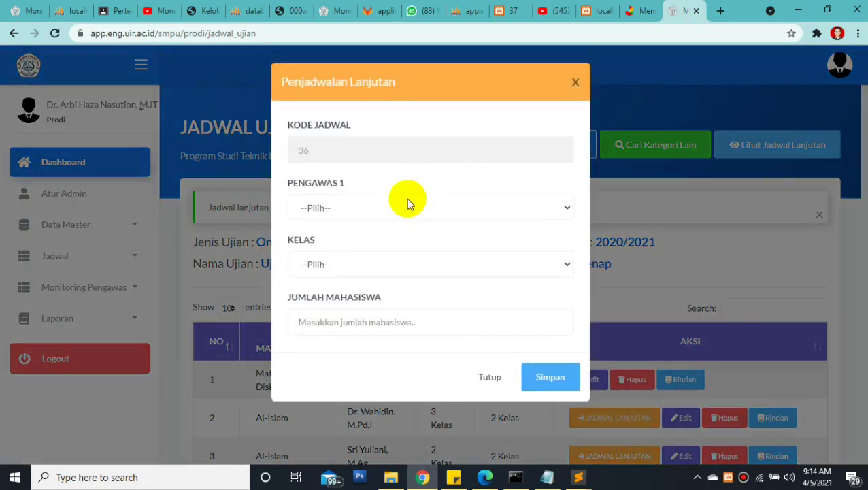
{"action": "left_click", "coordinate": [406, 201]}
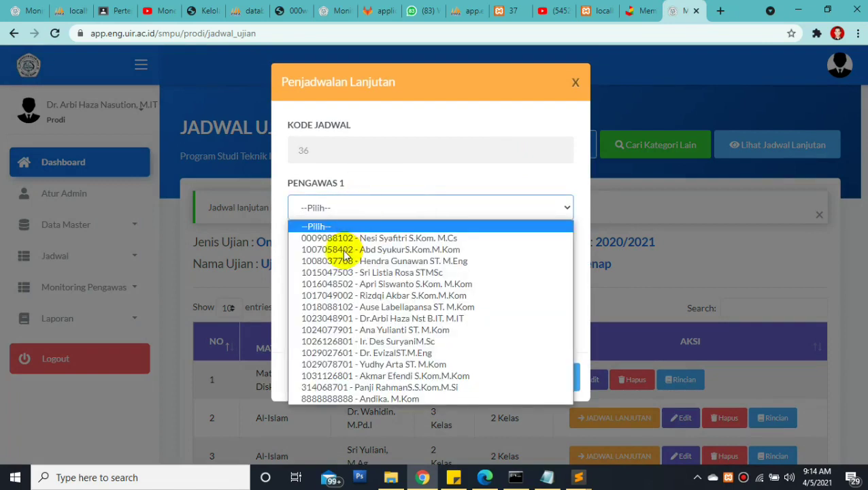
{"action": "left_click", "coordinate": [345, 250]}
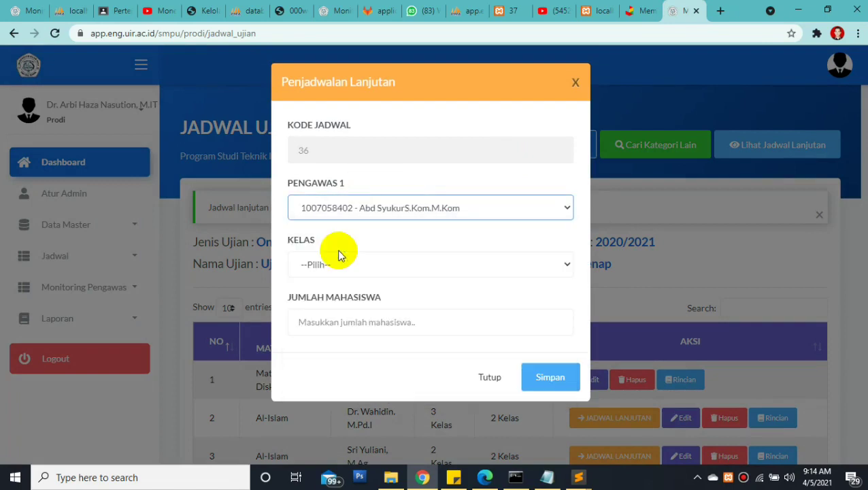
{"action": "left_click", "coordinate": [325, 267]}
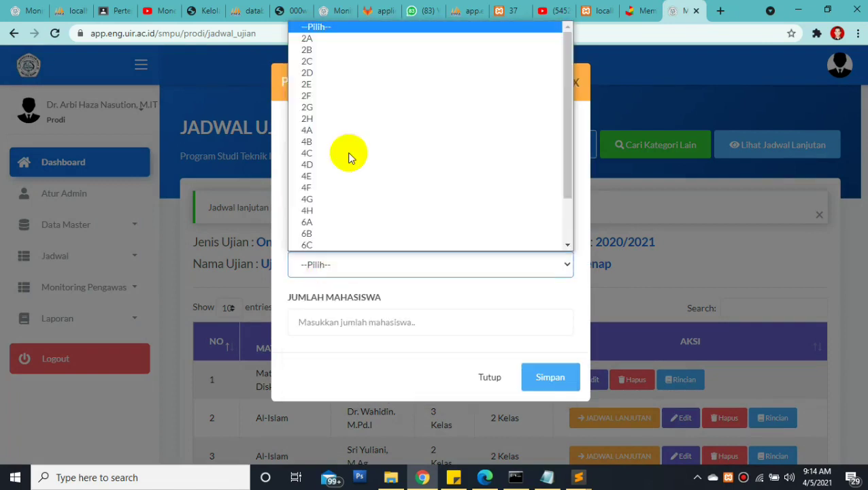
{"action": "left_click", "coordinate": [331, 76]}
{"action": "left_click", "coordinate": [320, 323]}
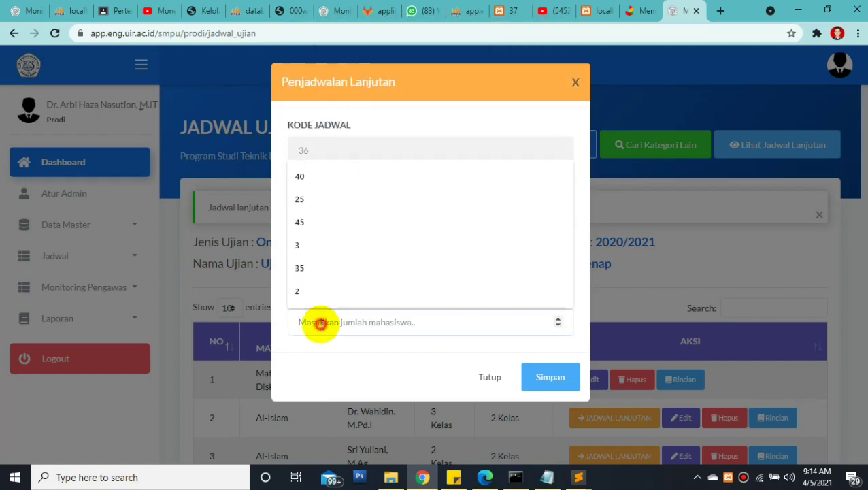
{"action": "type", "text": "45"}
{"action": "left_click", "coordinate": [545, 380]}
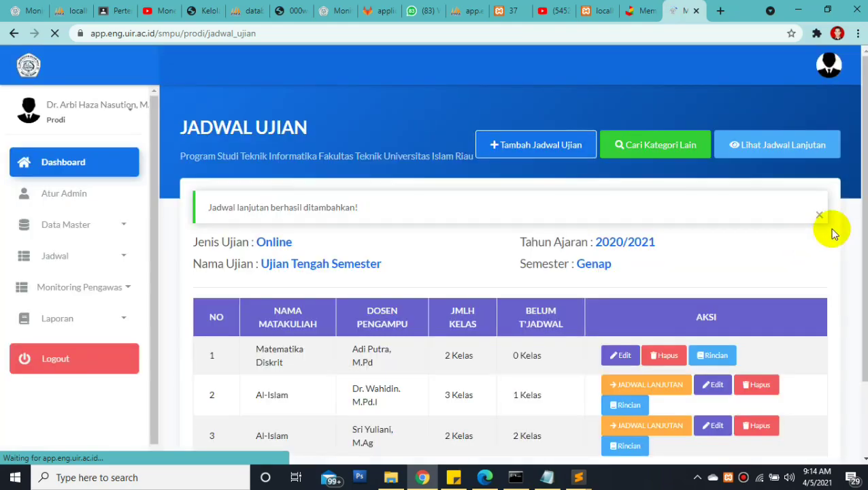
Save a row 2 follow-up schedule for class 2E with Pengawas 1 and 40 students
{"action": "scroll", "coordinate": [863, 263], "scroll_direction": "down", "scroll_amount": 2}
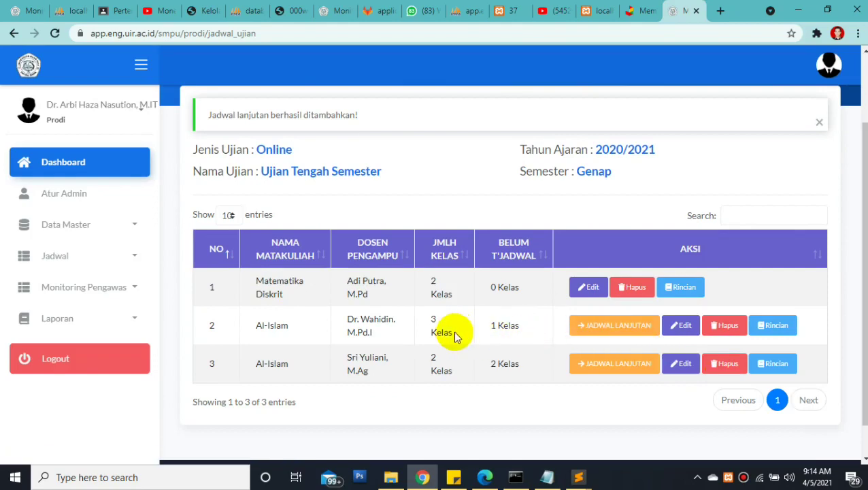
{"action": "left_click", "coordinate": [596, 333]}
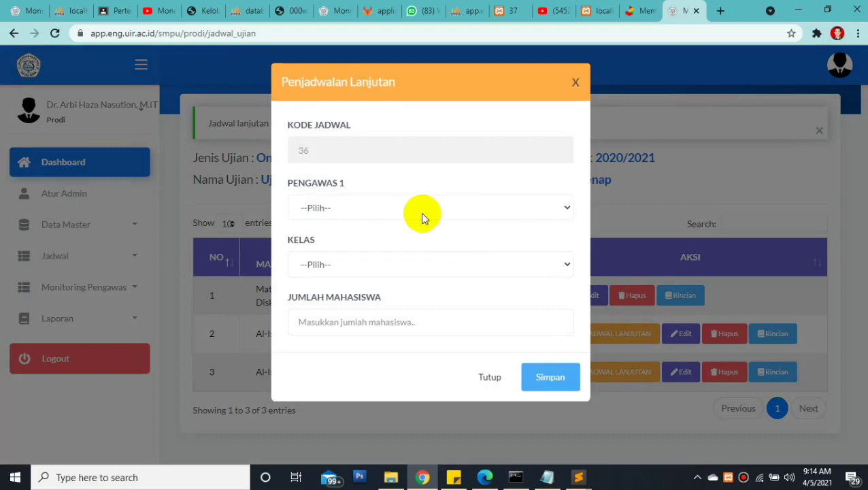
{"action": "left_click", "coordinate": [411, 209]}
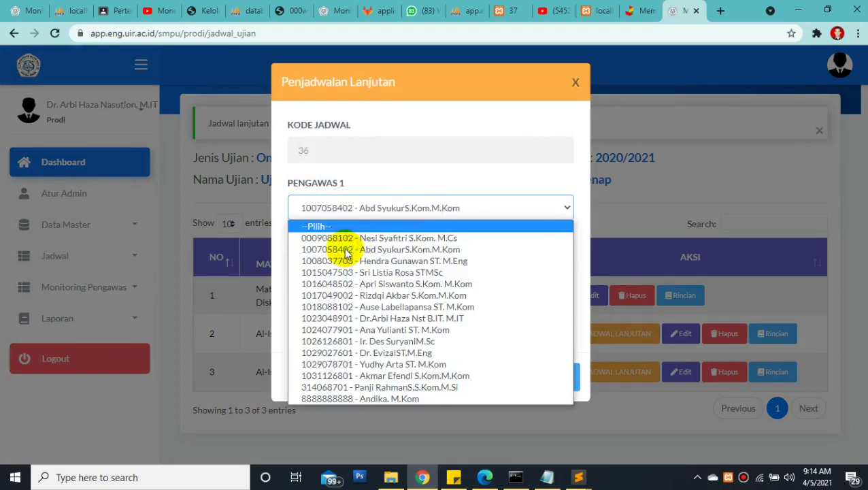
{"action": "left_click", "coordinate": [344, 249]}
{"action": "left_click", "coordinate": [345, 263]}
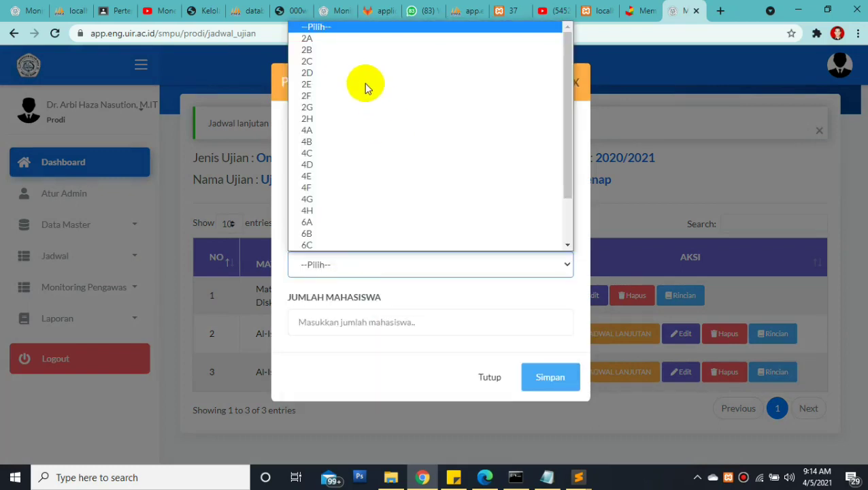
{"action": "left_click", "coordinate": [352, 83]}
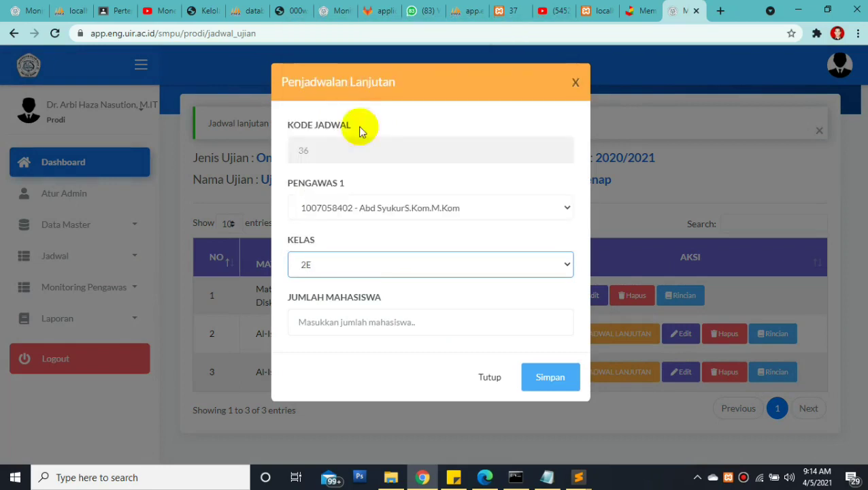
{"action": "left_click", "coordinate": [397, 319]}
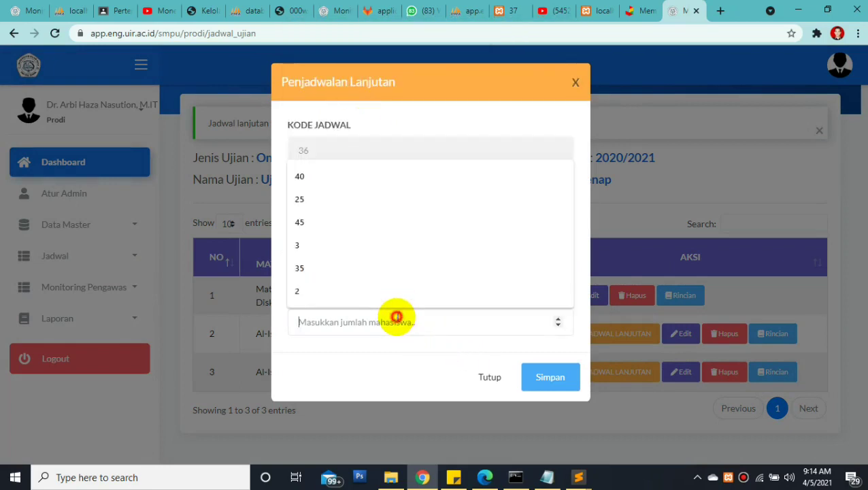
{"action": "left_click", "coordinate": [317, 178]}
{"action": "left_click", "coordinate": [549, 376]}
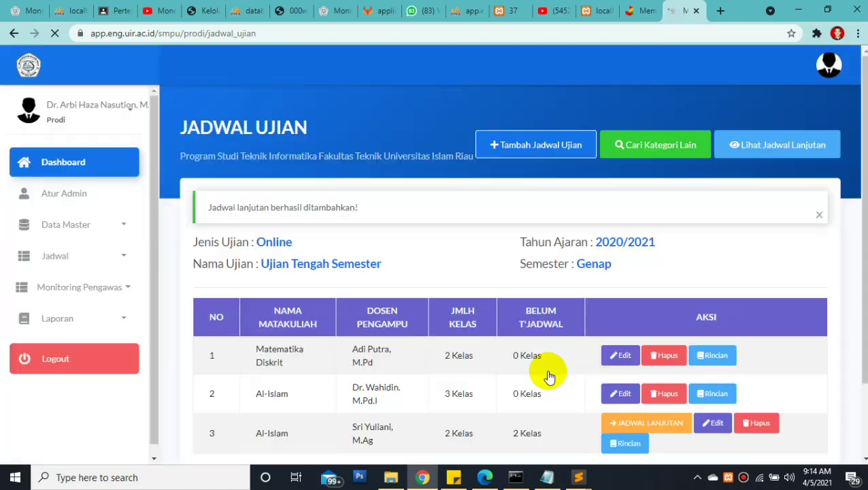
{"action": "scroll", "coordinate": [599, 354], "scroll_direction": "down", "scroll_amount": 2}
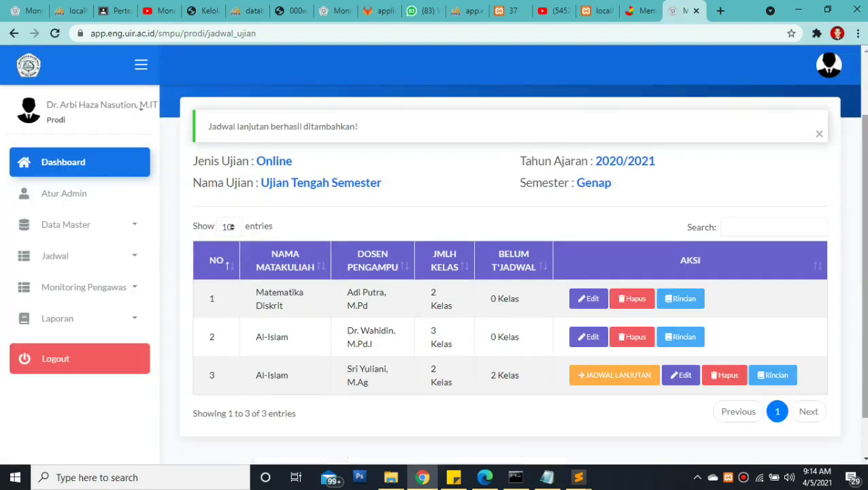
Save a row 3 follow-up schedule for class 2F, not 2G, with Pengawas 1 and 45 students
{"action": "left_click", "coordinate": [614, 328]}
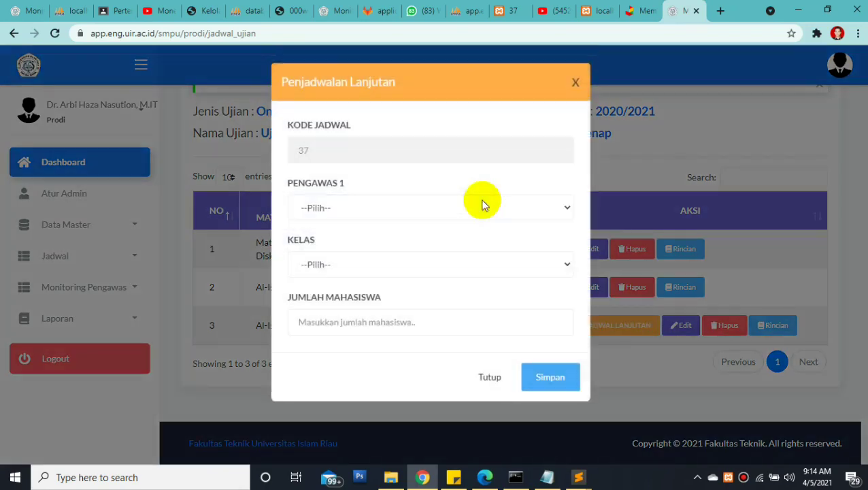
{"action": "left_click", "coordinate": [361, 211]}
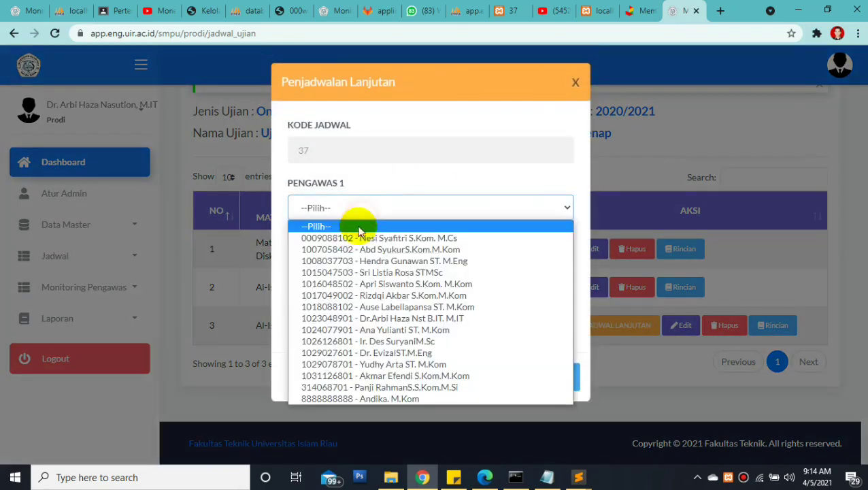
{"action": "left_click", "coordinate": [354, 263]}
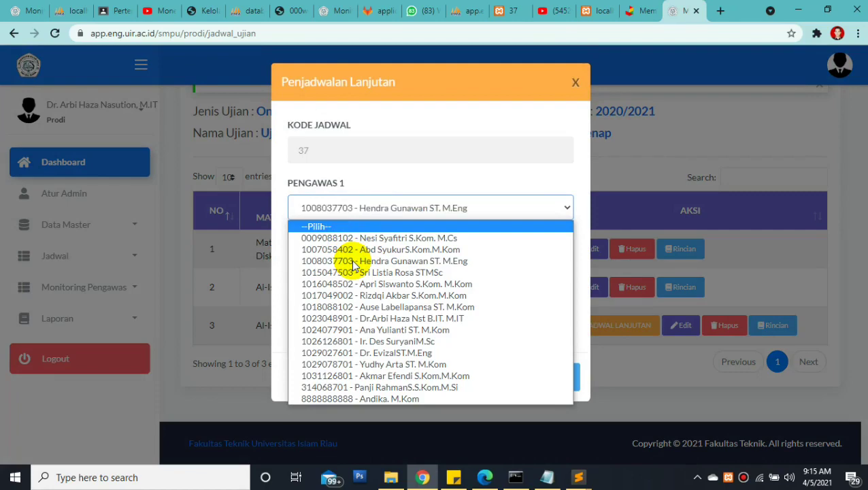
{"action": "left_click", "coordinate": [310, 264]}
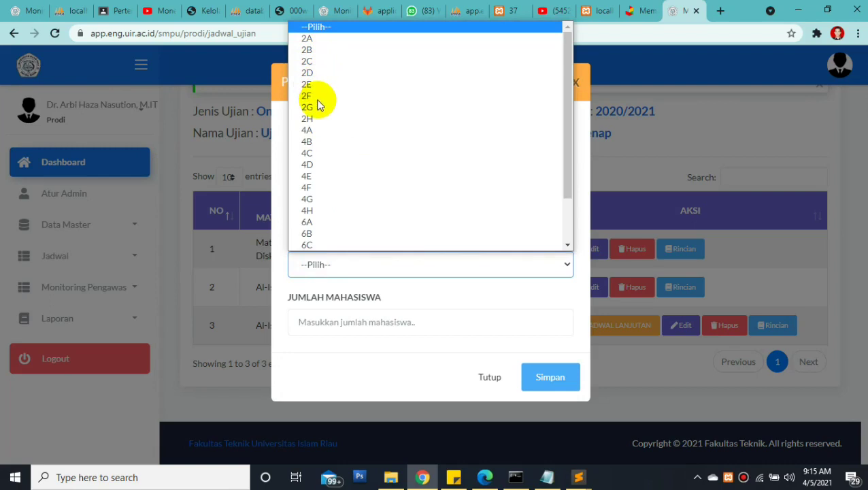
{"action": "left_click", "coordinate": [318, 105]}
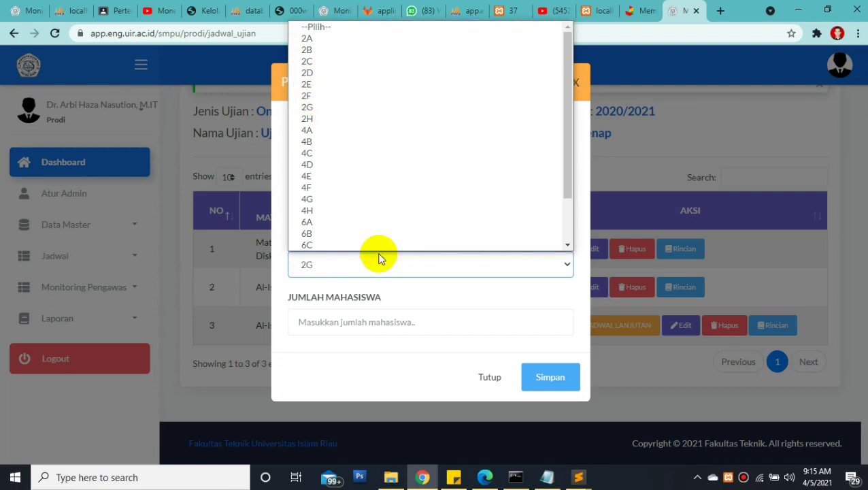
{"action": "left_click", "coordinate": [347, 262]}
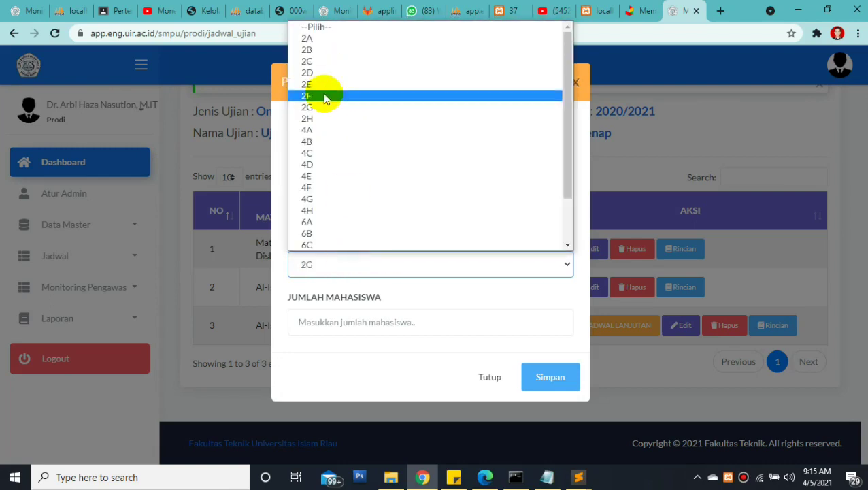
{"action": "left_click", "coordinate": [324, 93]}
{"action": "left_click", "coordinate": [327, 309]}
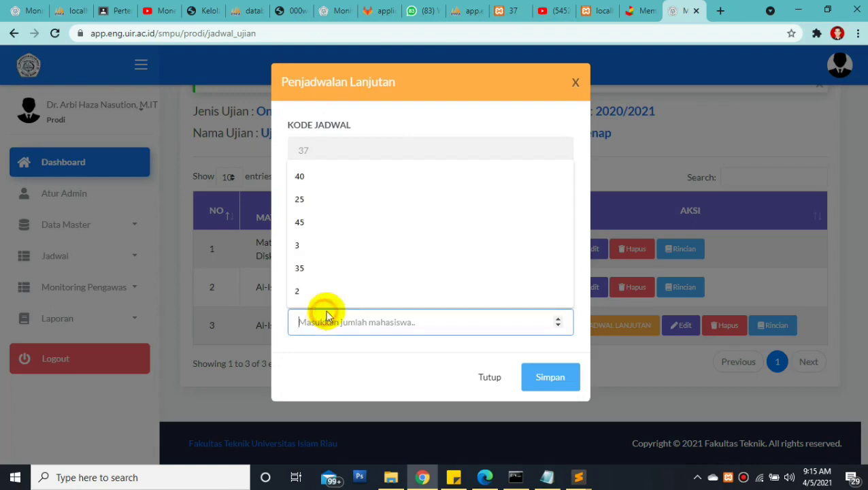
{"action": "left_click", "coordinate": [329, 224]}
{"action": "left_click", "coordinate": [547, 382]}
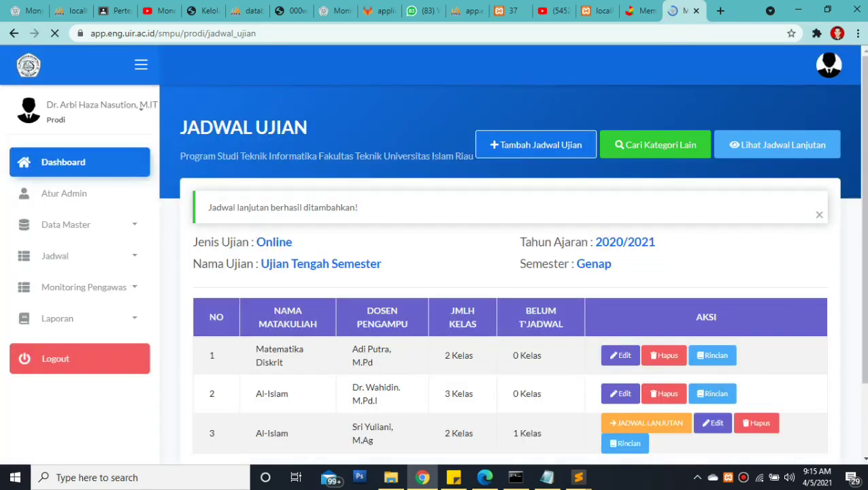
Start row 3's follow-up schedule with Pengawas 1 and class 2G
{"action": "scroll", "coordinate": [691, 320], "scroll_direction": "down", "scroll_amount": 1}
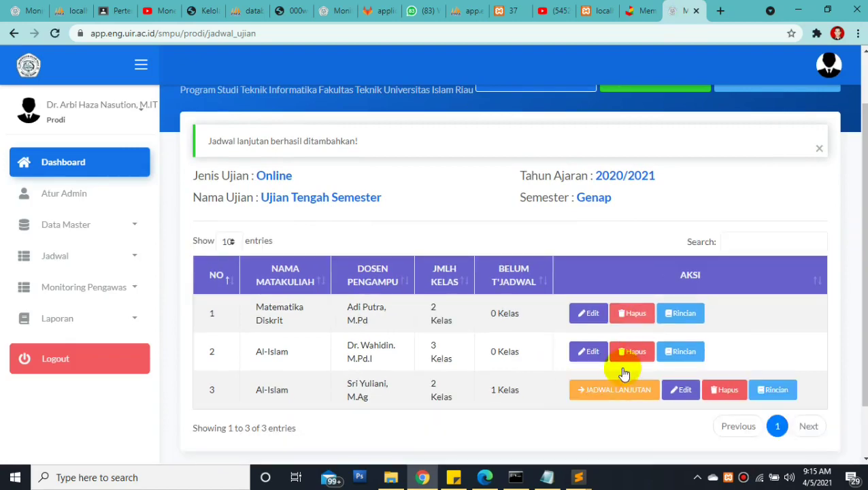
{"action": "left_click", "coordinate": [614, 390]}
{"action": "left_click", "coordinate": [348, 207]}
{"action": "left_click", "coordinate": [338, 239]}
{"action": "left_click", "coordinate": [330, 265]}
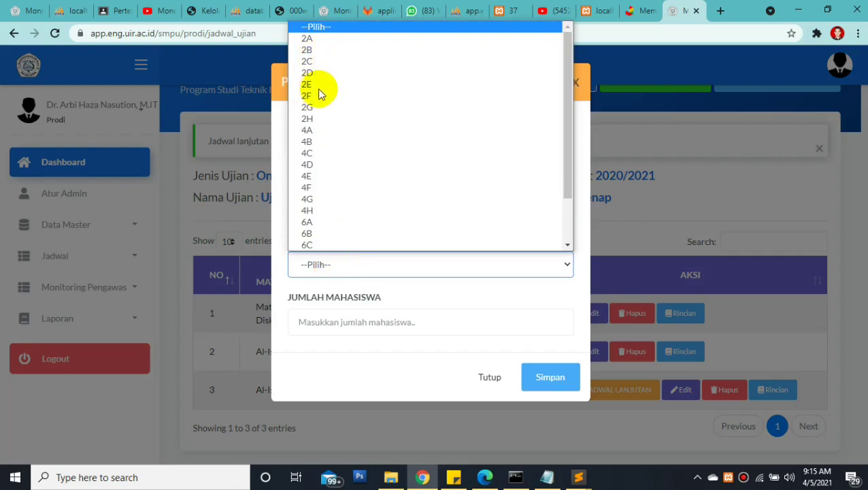
{"action": "scroll", "coordinate": [315, 96], "scroll_direction": "down", "scroll_amount": 1}
{"action": "left_click", "coordinate": [315, 97]}
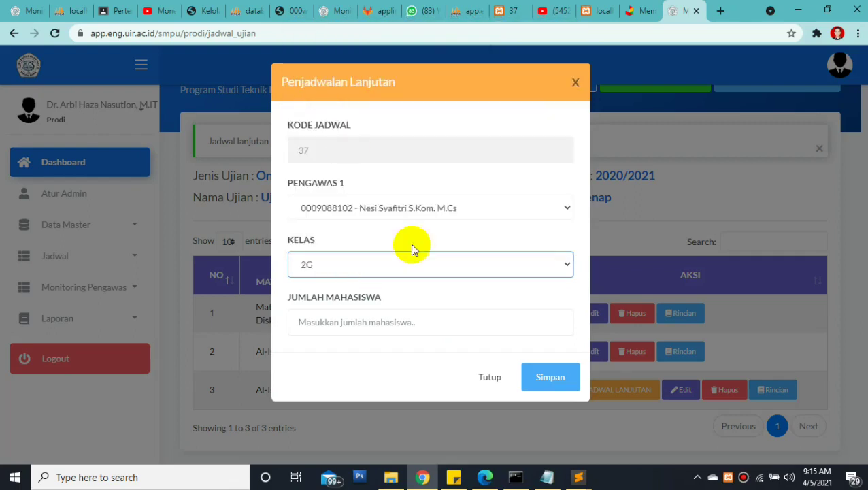
{"action": "left_click", "coordinate": [555, 372]}
Enter 40 students, save the 2G schedule and check the updated table
{"action": "left_click", "coordinate": [413, 330]}
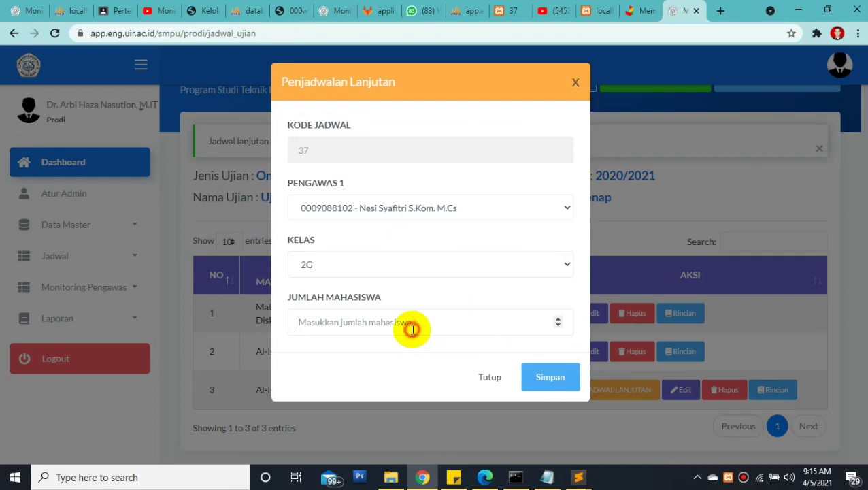
{"action": "type", "text": "7"}
{"action": "type", "text": "40"}
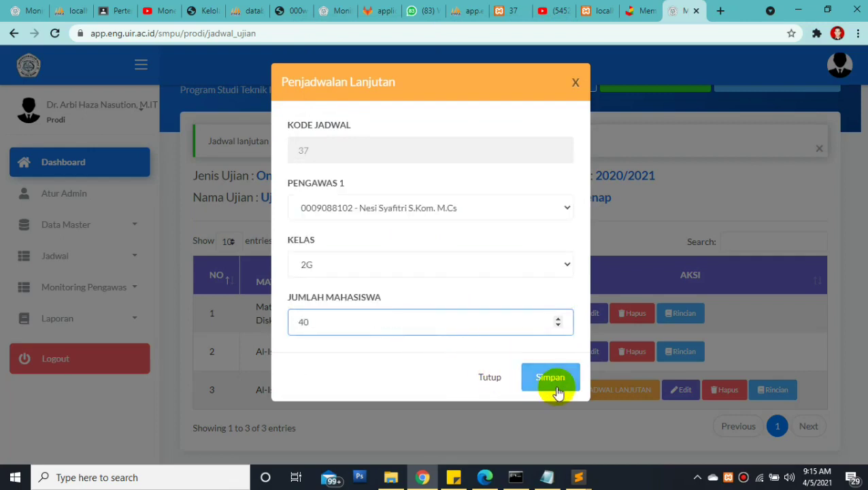
{"action": "left_click", "coordinate": [556, 388]}
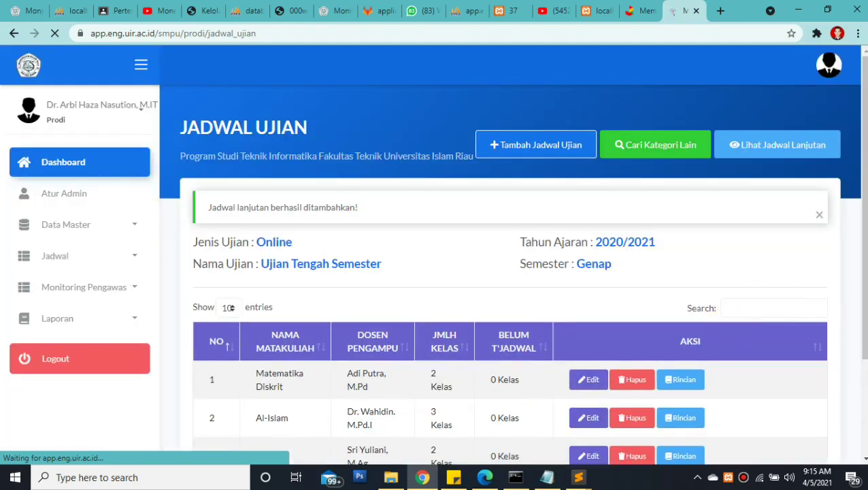
{"action": "scroll", "coordinate": [852, 271], "scroll_direction": "down", "scroll_amount": 2}
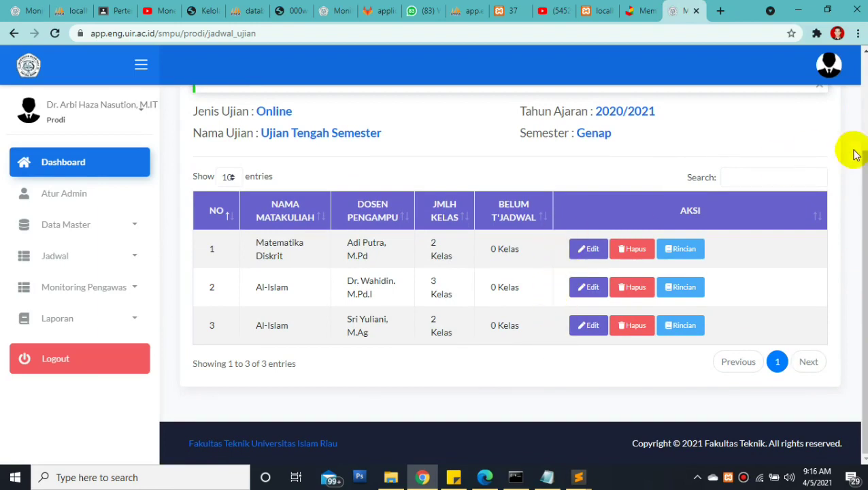
{"action": "scroll", "coordinate": [852, 151], "scroll_direction": "up", "scroll_amount": 2}
{"action": "scroll", "coordinate": [836, 146], "scroll_direction": "up", "scroll_amount": 1}
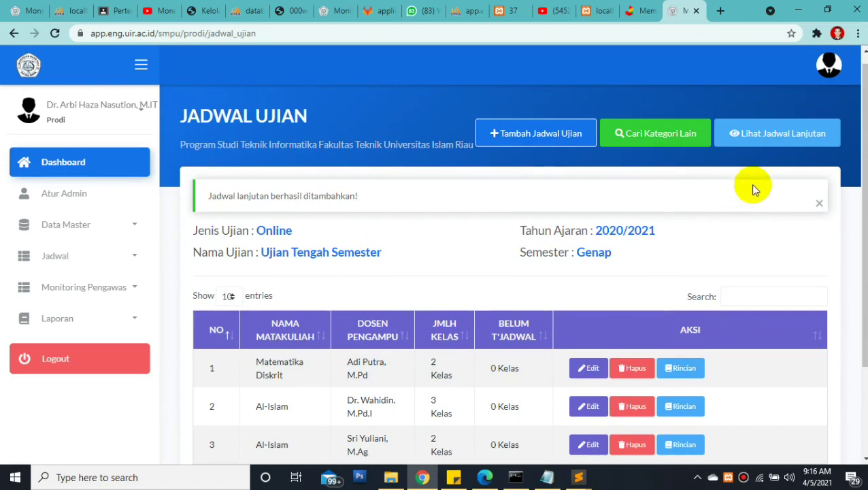
Open Lihat Jadwal Lanjutan and check the first exam date and the 2A start time of 09:10:00
{"action": "left_click", "coordinate": [775, 139]}
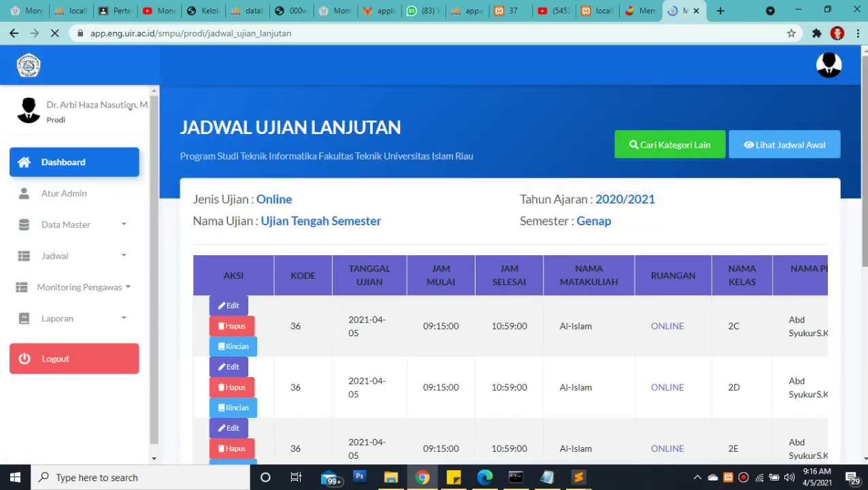
{"action": "left_click_drag", "start_coordinate": [864, 163], "coordinate": [864, 208]}
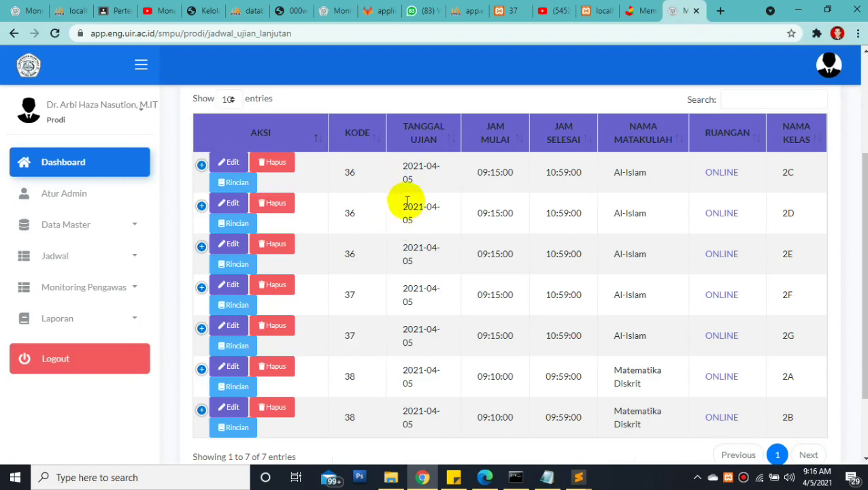
{"action": "left_click_drag", "start_coordinate": [863, 235], "coordinate": [847, 199]}
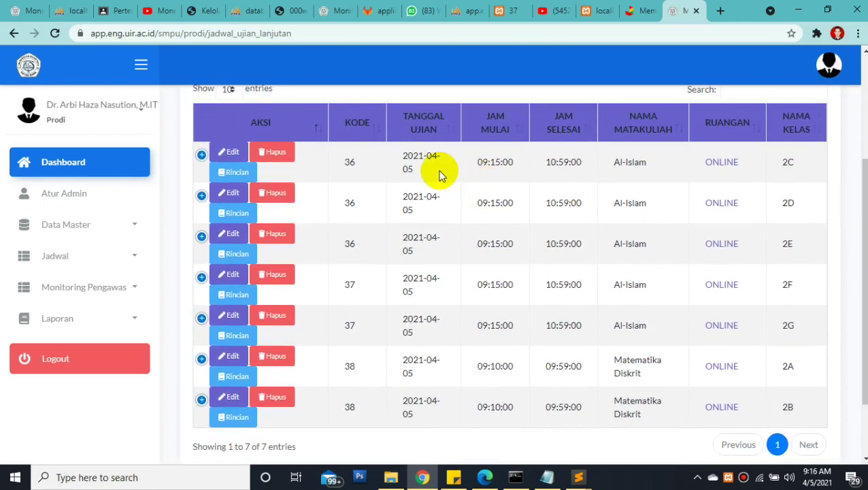
{"action": "left_click_drag", "start_coordinate": [398, 155], "coordinate": [511, 161]}
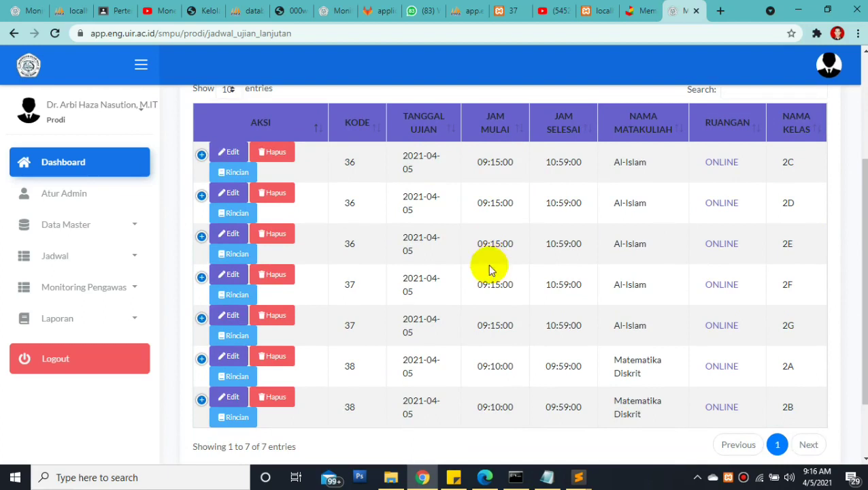
{"action": "left_click_drag", "start_coordinate": [487, 365], "coordinate": [517, 369]}
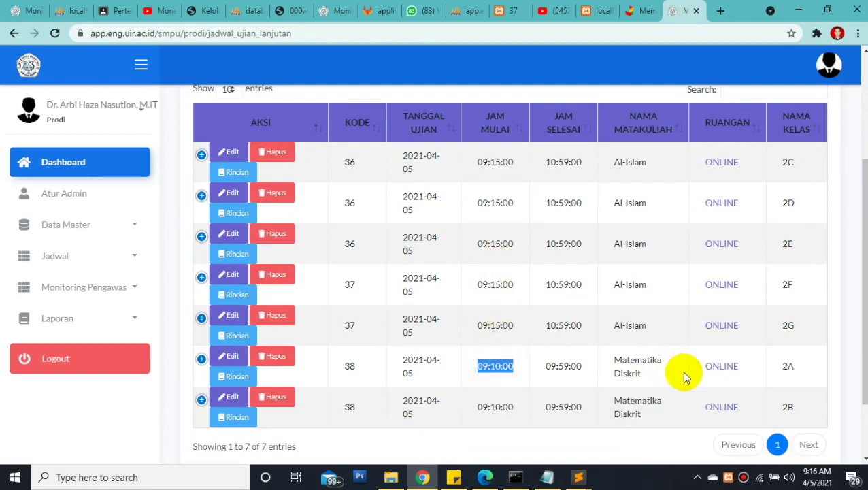
Dismiss the Facebook notification and expand Monitoring Pengawas in the sidebar
{"action": "left_click", "coordinate": [560, 365]}
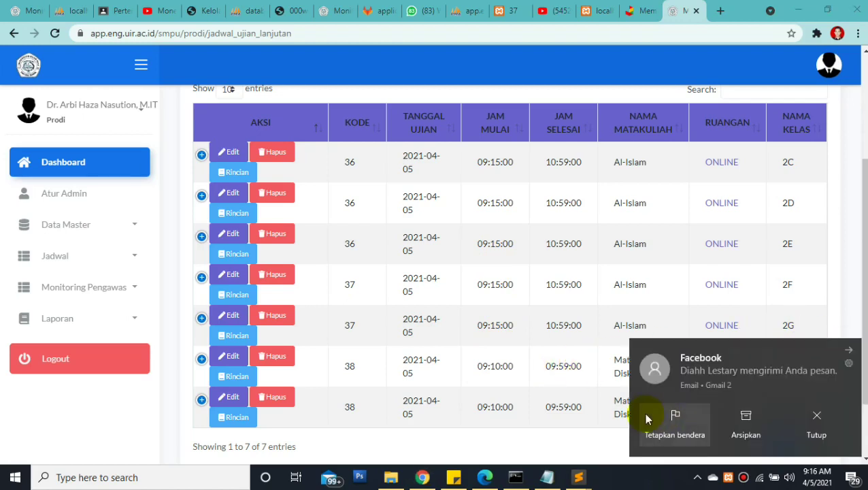
{"action": "left_click", "coordinate": [846, 347]}
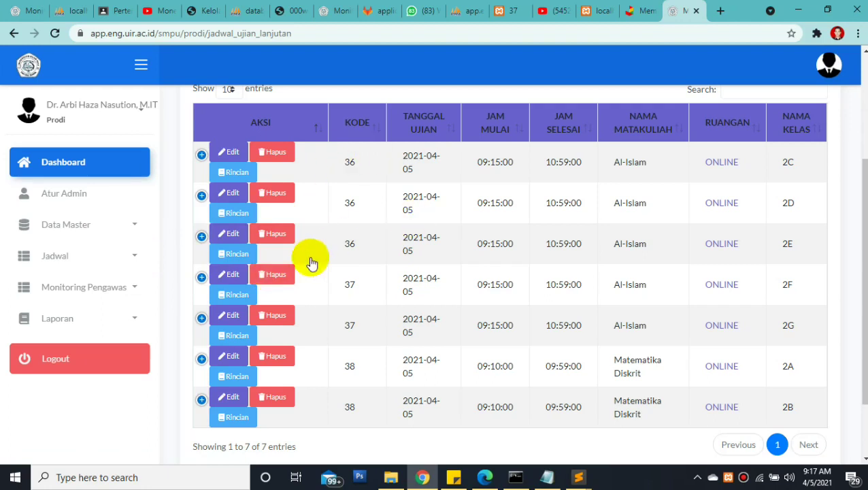
{"action": "left_click", "coordinate": [96, 291]}
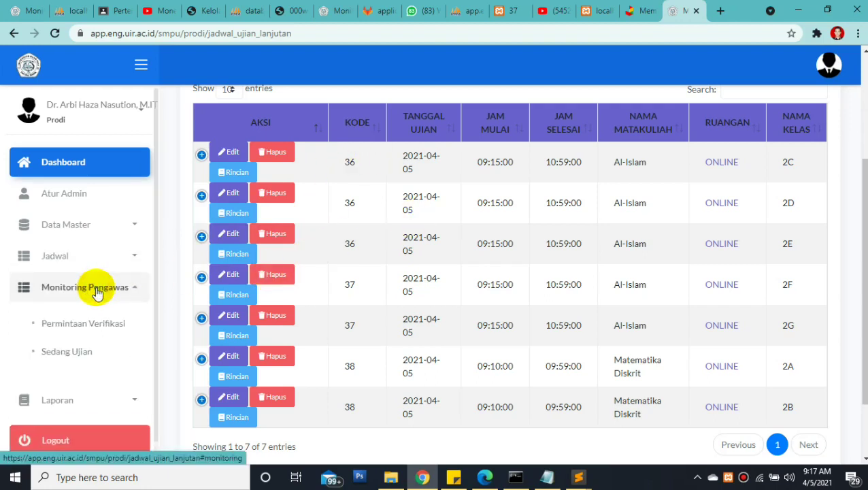
Open Sedang Ujian and scroll through the seven-exam monitoring table
{"action": "left_click", "coordinate": [53, 364]}
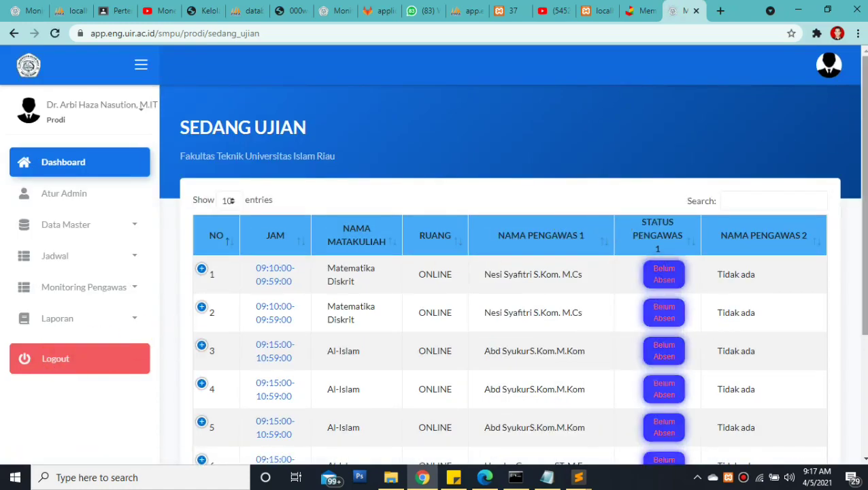
{"action": "scroll", "coordinate": [510, 272], "scroll_direction": "down", "scroll_amount": 1}
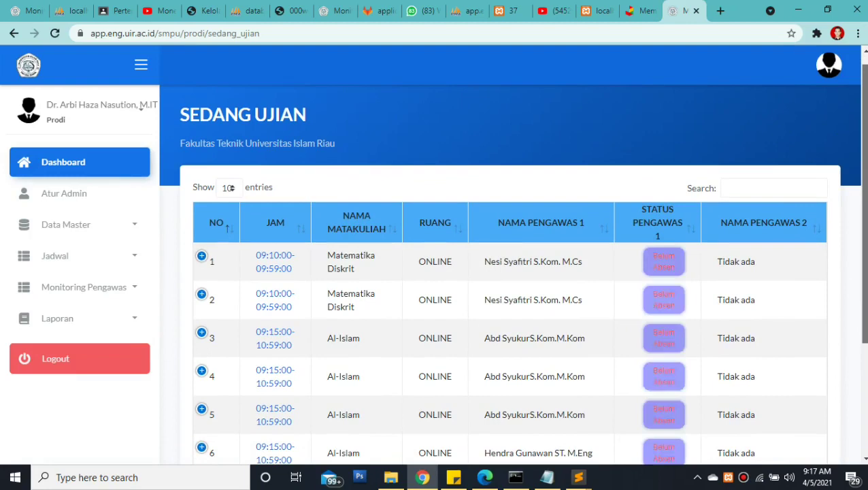
{"action": "scroll", "coordinate": [510, 272], "scroll_direction": "down", "scroll_amount": 2}
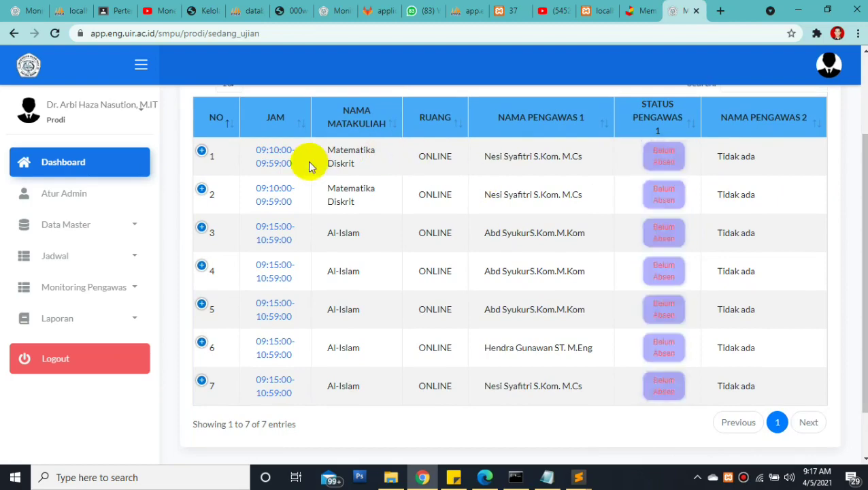
{"action": "mouse_move", "coordinate": [328, 150]}
{"action": "left_mouse_down"}
{"action": "mouse_move", "coordinate": [443, 271]}
{"action": "mouse_move", "coordinate": [559, 331]}
{"action": "mouse_move", "coordinate": [589, 392]}
{"action": "mouse_move", "coordinate": [470, 304]}
{"action": "mouse_move", "coordinate": [319, 146]}
{"action": "left_mouse_up"}
{"action": "left_click", "coordinate": [400, 174]}
Check the first and second invigilator entries for rows 1–3, noting 'Tidak ada'
{"action": "left_click_drag", "start_coordinate": [482, 153], "coordinate": [606, 153]}
{"action": "left_click_drag", "start_coordinate": [481, 191], "coordinate": [581, 189]}
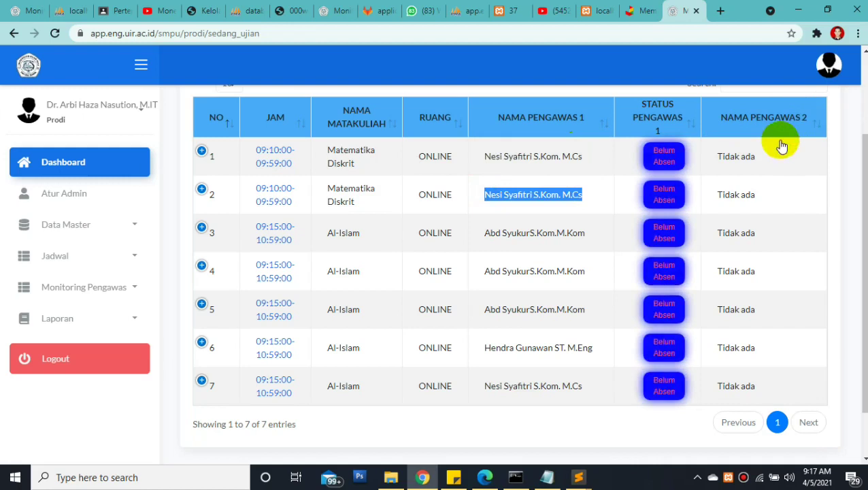
{"action": "left_click_drag", "start_coordinate": [716, 156], "coordinate": [755, 156]}
{"action": "left_click_drag", "start_coordinate": [717, 195], "coordinate": [751, 194]}
{"action": "left_click_drag", "start_coordinate": [718, 233], "coordinate": [752, 230]}
{"action": "left_click_drag", "start_coordinate": [714, 194], "coordinate": [761, 193]}
Expand row 1's details to read 'Pengawas 2 tidak tersedia', then collapse them
{"action": "left_click", "coordinate": [202, 150]}
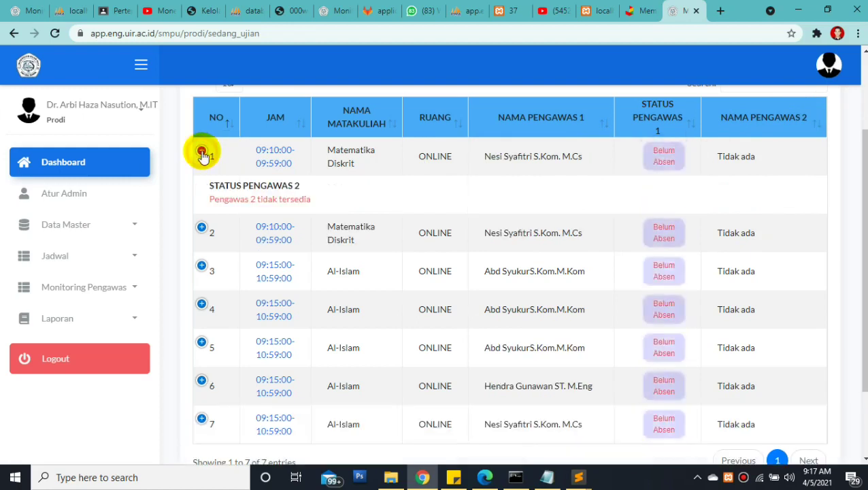
{"action": "left_click_drag", "start_coordinate": [212, 202], "coordinate": [311, 200]}
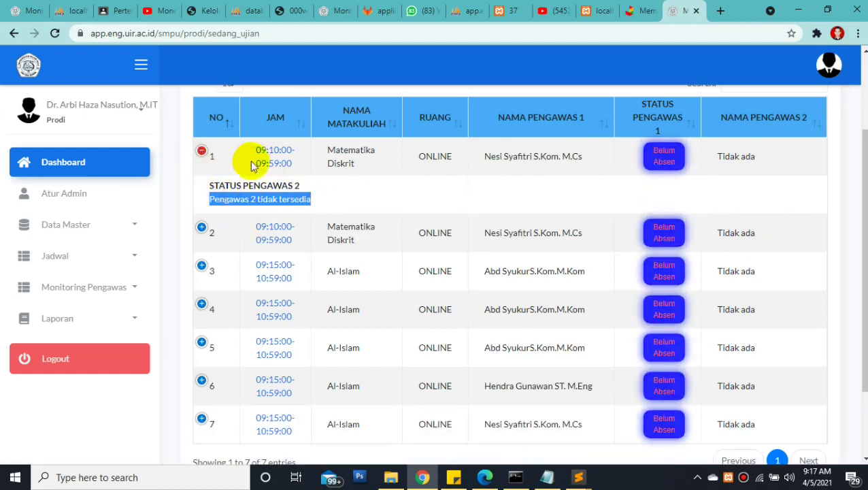
{"action": "left_click", "coordinate": [202, 151]}
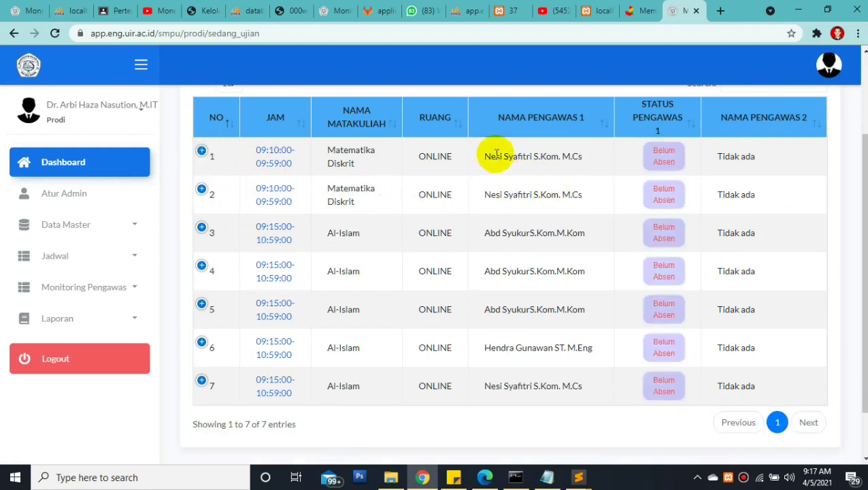
Recheck rows 1 and 3's first invigilators, then go to Monitoring Pengawas > Permintaan Verifikasi
{"action": "left_click_drag", "start_coordinate": [483, 156], "coordinate": [608, 156]}
{"action": "left_click_drag", "start_coordinate": [573, 234], "coordinate": [495, 233]}
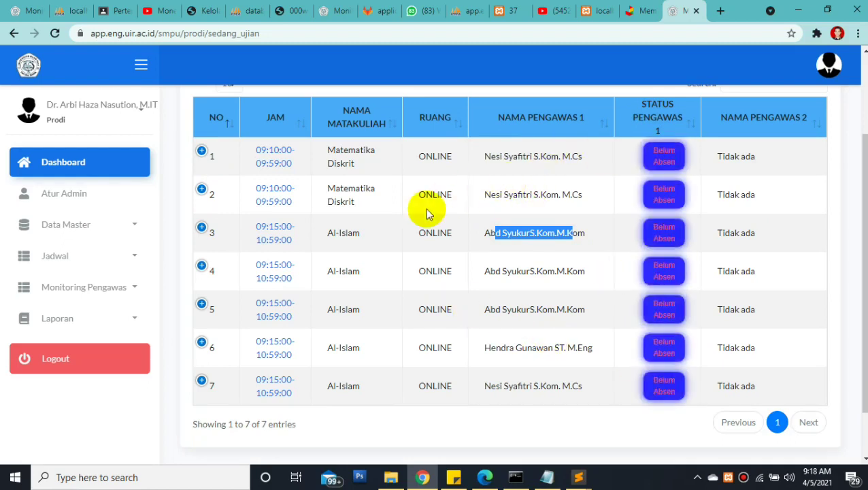
{"action": "left_click", "coordinate": [83, 292]}
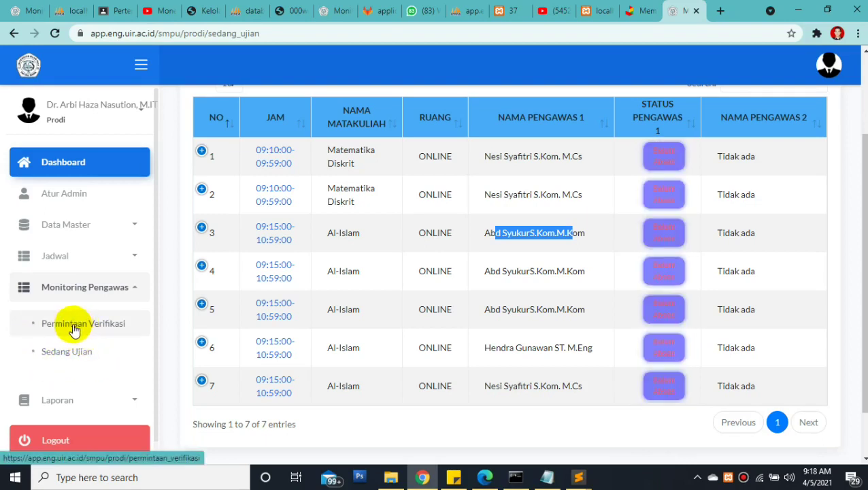
{"action": "left_click", "coordinate": [74, 329]}
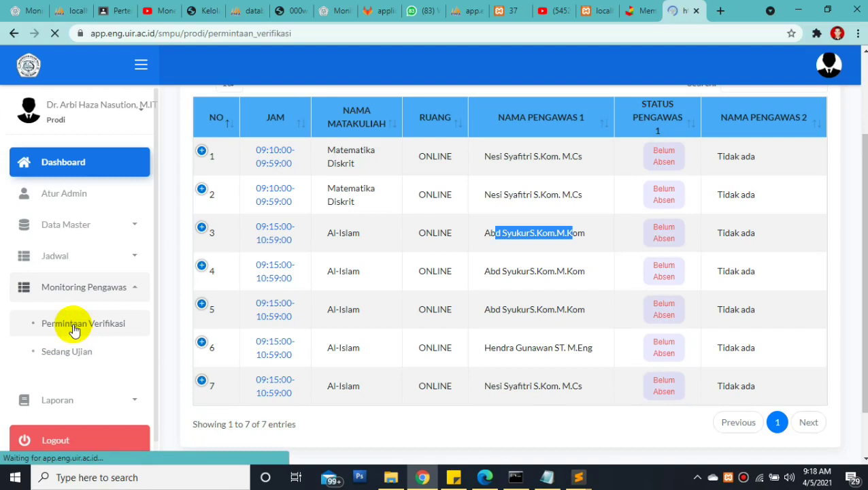
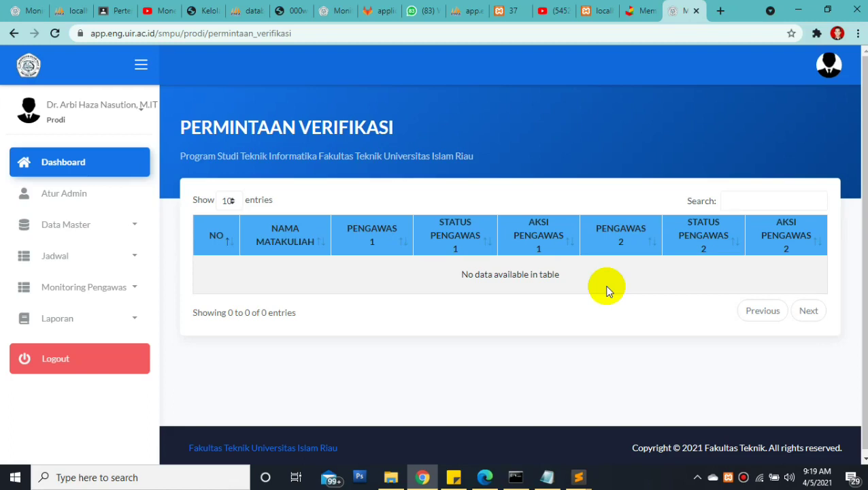
Open the Jadwal Ujian report from the Laporan section of the sidebar
{"action": "left_click", "coordinate": [106, 293]}
{"action": "left_click", "coordinate": [105, 292]}
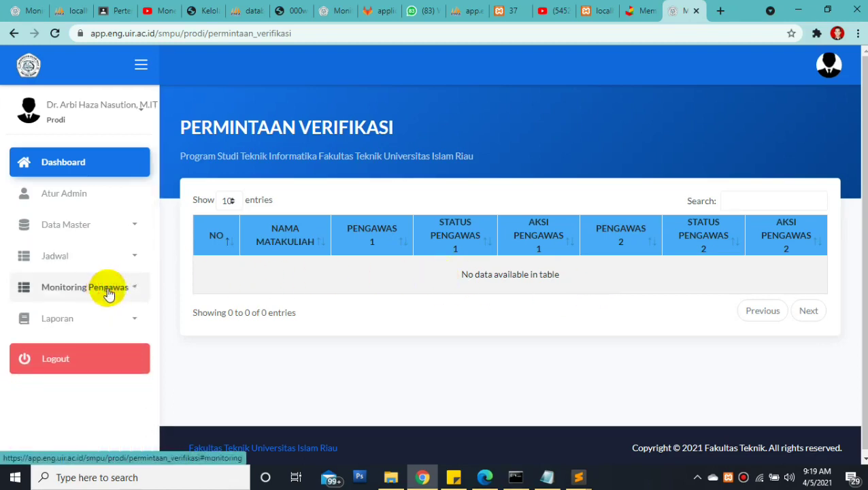
{"action": "left_click", "coordinate": [115, 296]}
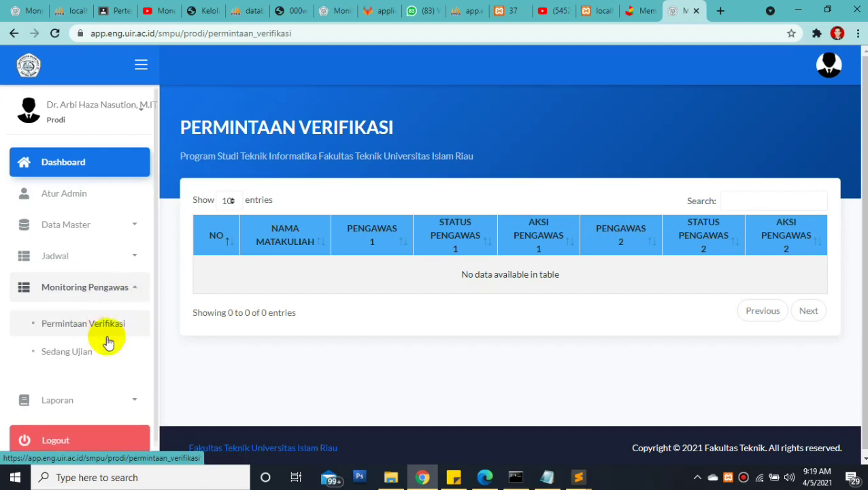
{"action": "left_click", "coordinate": [122, 290]}
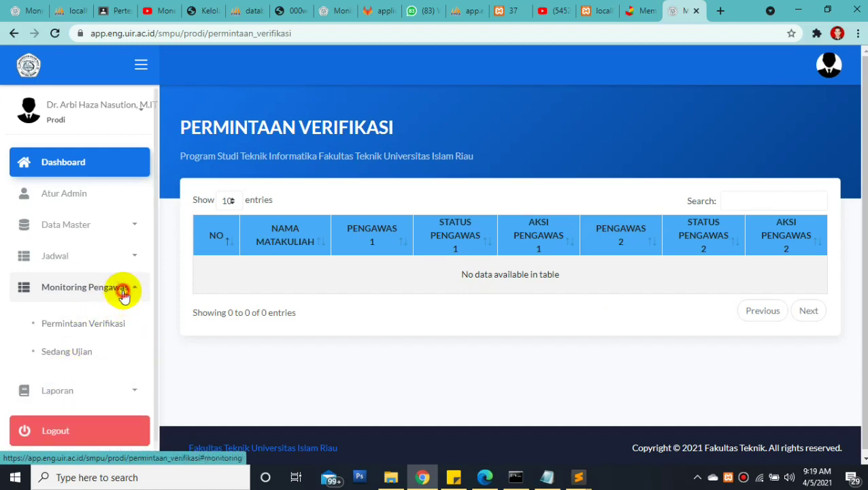
{"action": "left_click", "coordinate": [99, 319]}
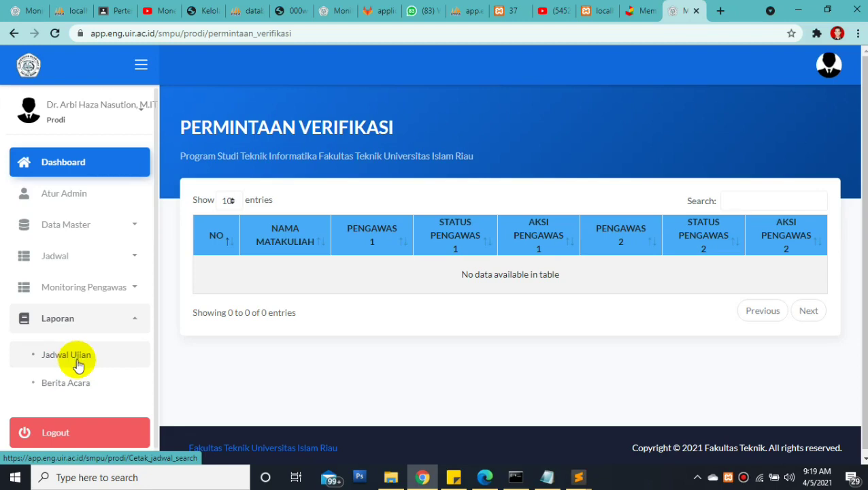
{"action": "left_click", "coordinate": [77, 365]}
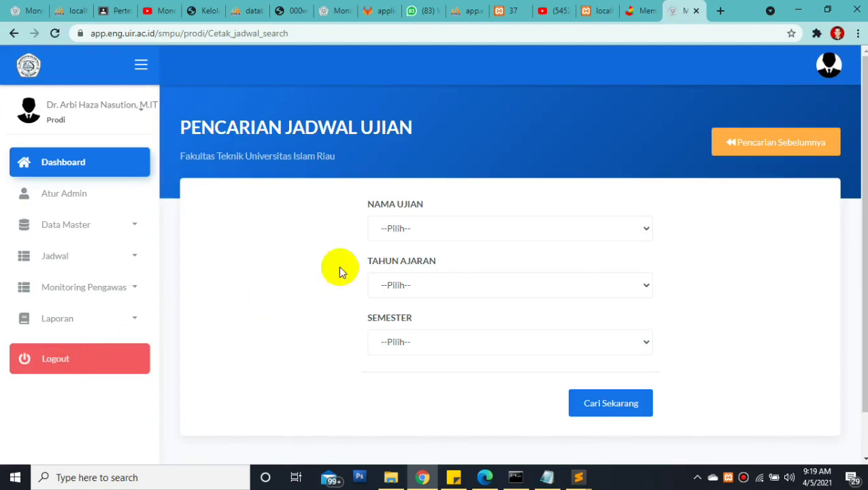
Search the schedule for Ujian Tengah Semester, academic year 2020/2021, Genap semester
{"action": "left_click", "coordinate": [412, 229]}
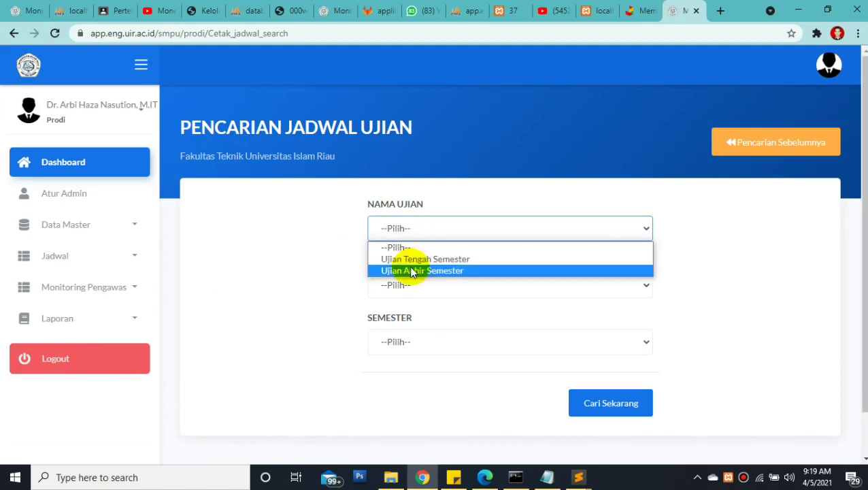
{"action": "left_click", "coordinate": [413, 259]}
{"action": "left_click", "coordinate": [406, 287]}
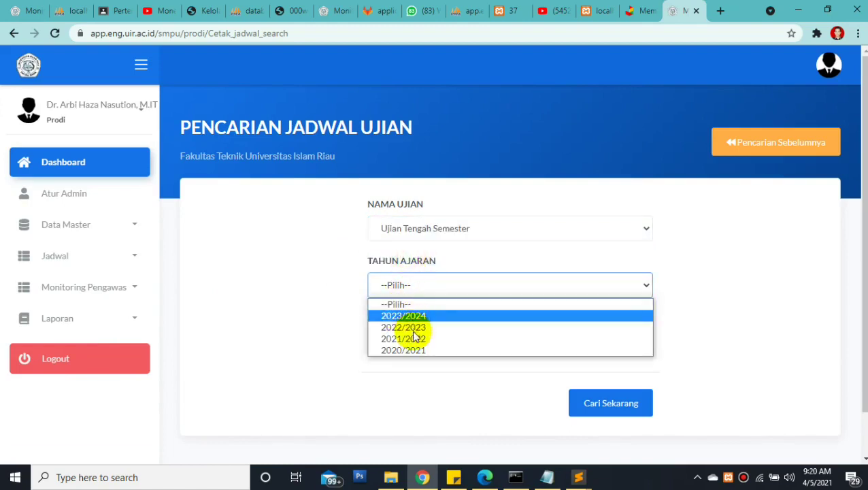
{"action": "left_click", "coordinate": [410, 351]}
{"action": "left_click", "coordinate": [410, 354]}
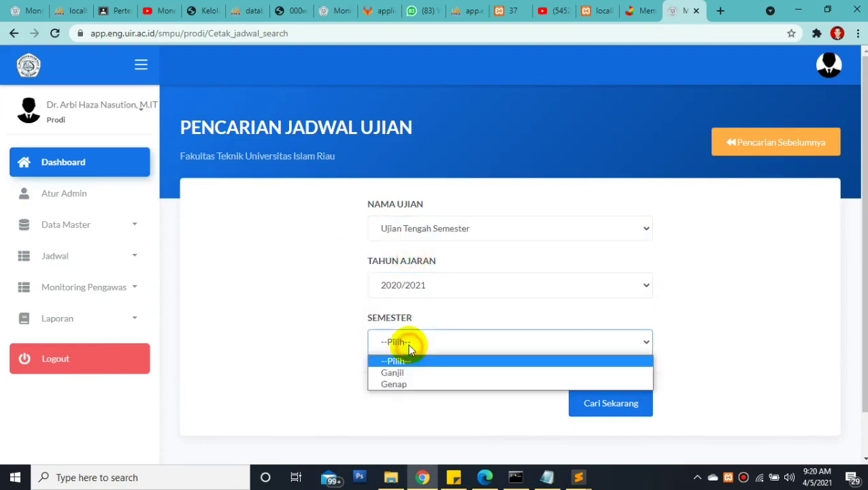
{"action": "left_click", "coordinate": [406, 385]}
{"action": "left_click", "coordinate": [598, 403]}
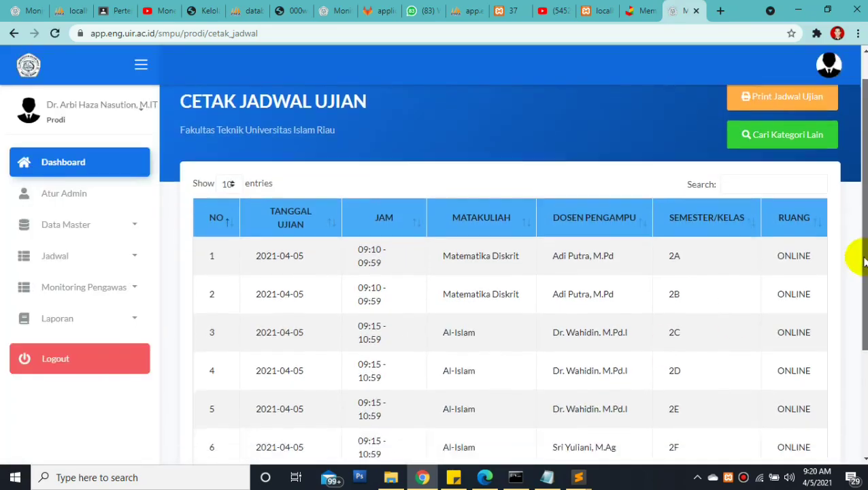
Review the seven listed exams' course names and lecturers in the Cetak Jadwal Ujian table
{"action": "scroll", "coordinate": [857, 285], "scroll_direction": "down", "scroll_amount": 3}
{"action": "left_click_drag", "start_coordinate": [859, 295], "coordinate": [833, 253]}
{"action": "left_click_drag", "start_coordinate": [253, 163], "coordinate": [500, 291]}
{"action": "left_click_drag", "start_coordinate": [469, 208], "coordinate": [457, 253]}
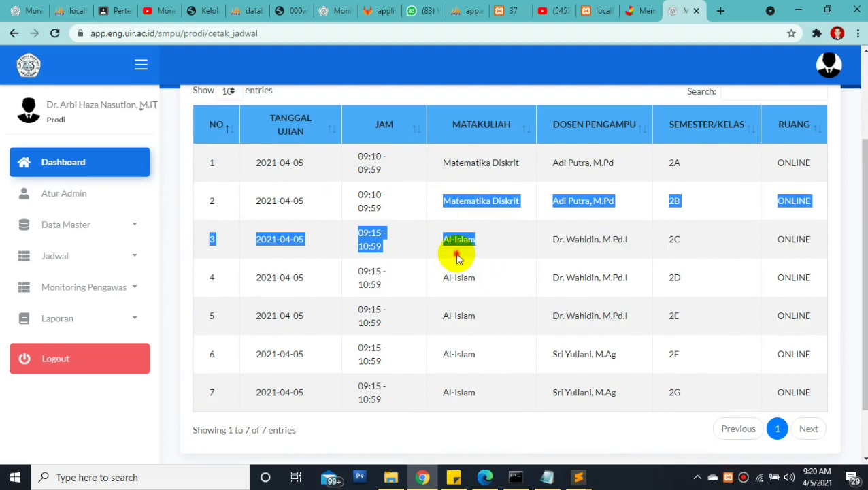
{"action": "left_click", "coordinate": [459, 258]}
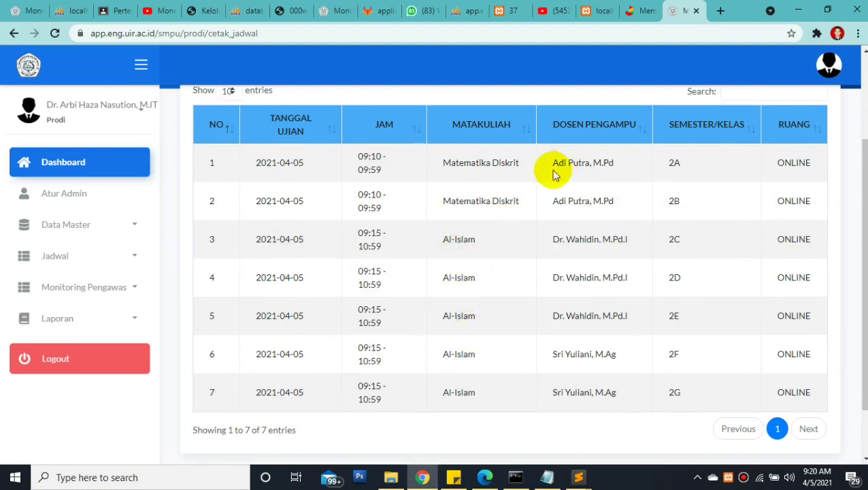
{"action": "left_click_drag", "start_coordinate": [453, 162], "coordinate": [573, 219]}
{"action": "left_click", "coordinate": [574, 204]}
{"action": "mouse_move", "coordinate": [566, 166]}
{"action": "left_mouse_down"}
{"action": "mouse_move", "coordinate": [591, 248]}
{"action": "mouse_move", "coordinate": [577, 170]}
{"action": "left_mouse_up"}
{"action": "left_click", "coordinate": [577, 257]}
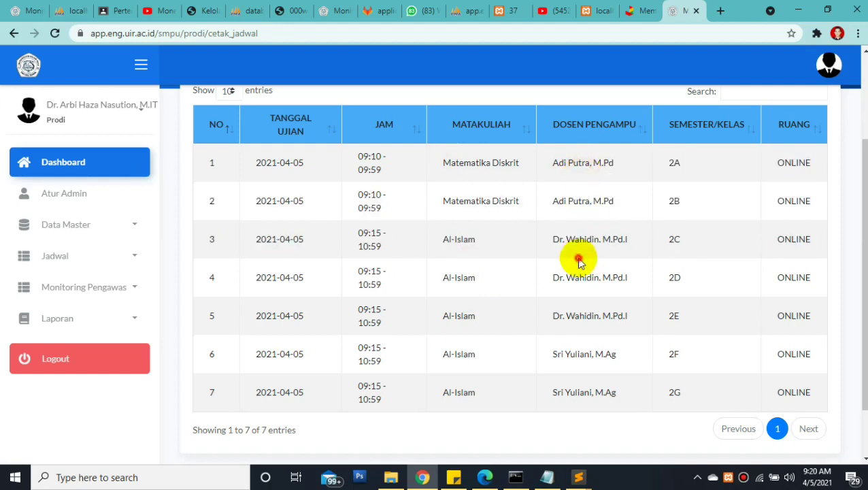
Generate the printable Jadwal Ujian PDF with Print Jadwal Ujian
{"action": "left_click_drag", "start_coordinate": [575, 378], "coordinate": [604, 352]}
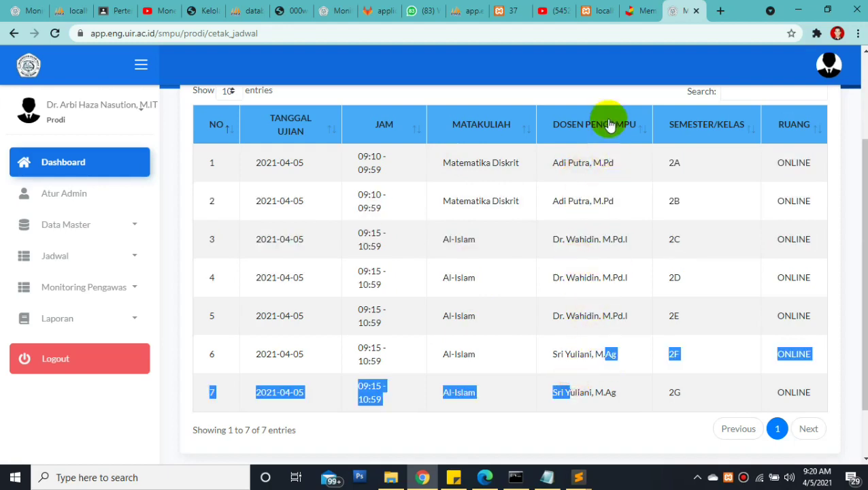
{"action": "left_click_drag", "start_coordinate": [863, 225], "coordinate": [859, 155]}
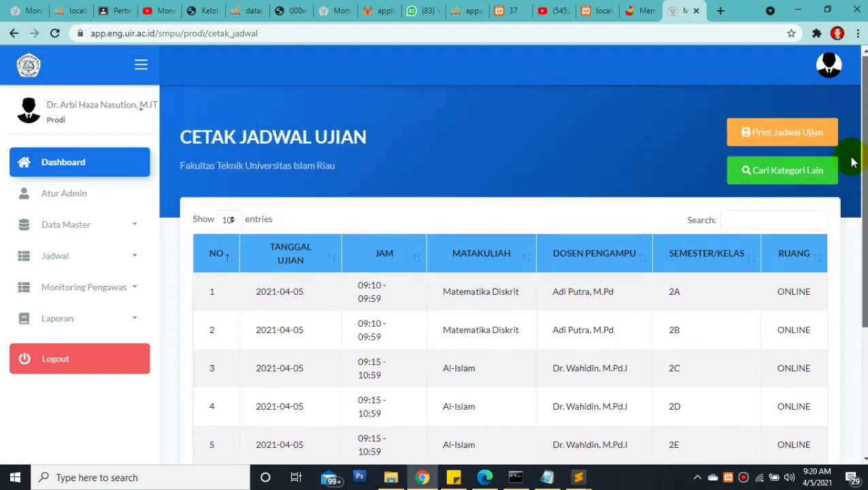
{"action": "left_click", "coordinate": [778, 134]}
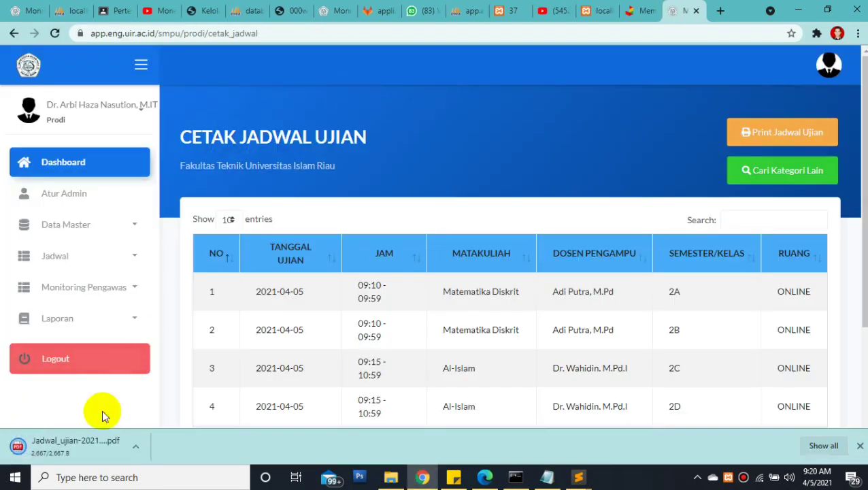
Open the downloaded Jadwal_ujian PDF and check dates, times, courses and lecturers
{"action": "left_click", "coordinate": [88, 446]}
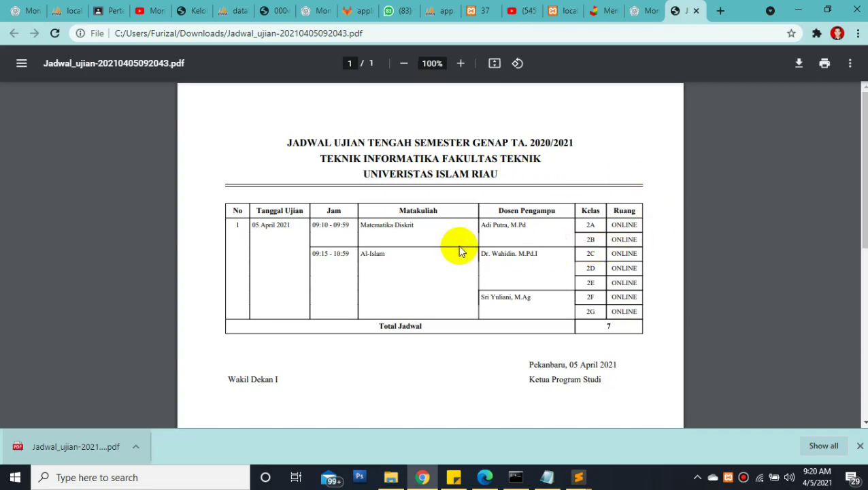
{"action": "left_click_drag", "start_coordinate": [246, 224], "coordinate": [310, 215]}
{"action": "left_click", "coordinate": [265, 245]}
{"action": "left_click_drag", "start_coordinate": [361, 225], "coordinate": [417, 226]}
{"action": "left_click_drag", "start_coordinate": [361, 254], "coordinate": [381, 255]}
{"action": "left_click_drag", "start_coordinate": [312, 225], "coordinate": [327, 224]}
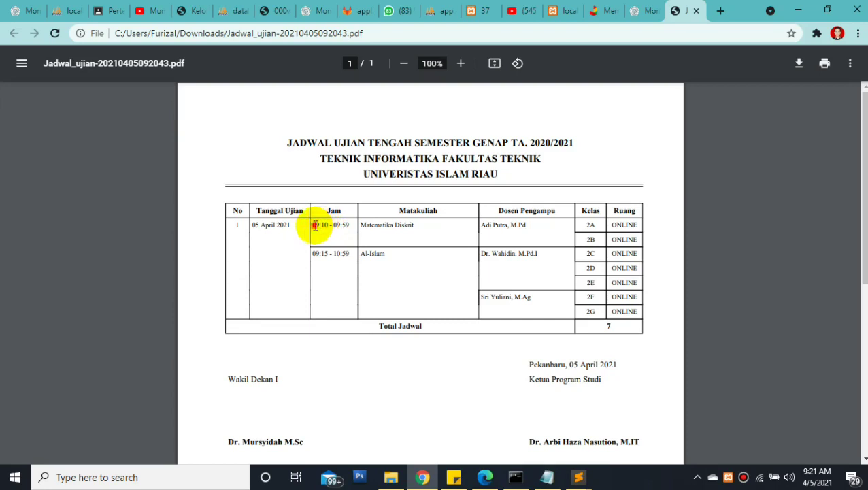
{"action": "left_click_drag", "start_coordinate": [312, 253], "coordinate": [328, 254]}
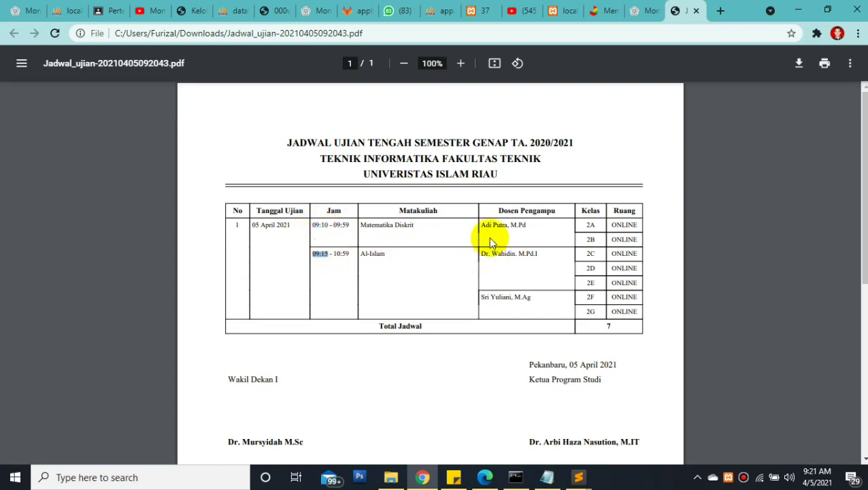
{"action": "left_click_drag", "start_coordinate": [480, 224], "coordinate": [528, 227]}
{"action": "left_click_drag", "start_coordinate": [479, 254], "coordinate": [545, 252]}
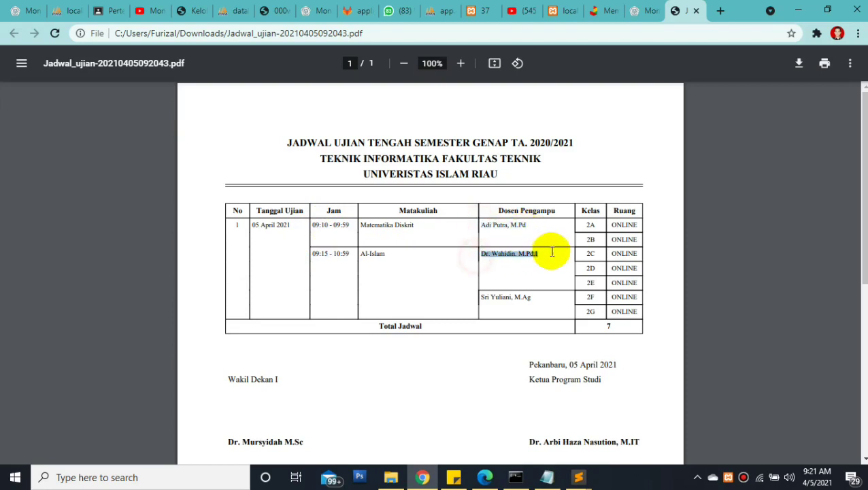
{"action": "left_click", "coordinate": [363, 254]}
{"action": "left_click_drag", "start_coordinate": [364, 254], "coordinate": [519, 252]}
{"action": "left_click", "coordinate": [516, 254]}
{"action": "left_click_drag", "start_coordinate": [476, 298], "coordinate": [620, 239]}
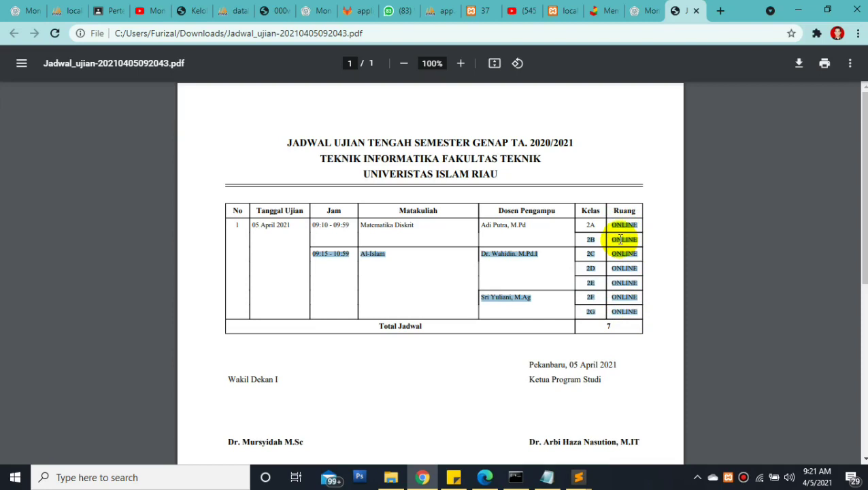
{"action": "left_click", "coordinate": [382, 328]}
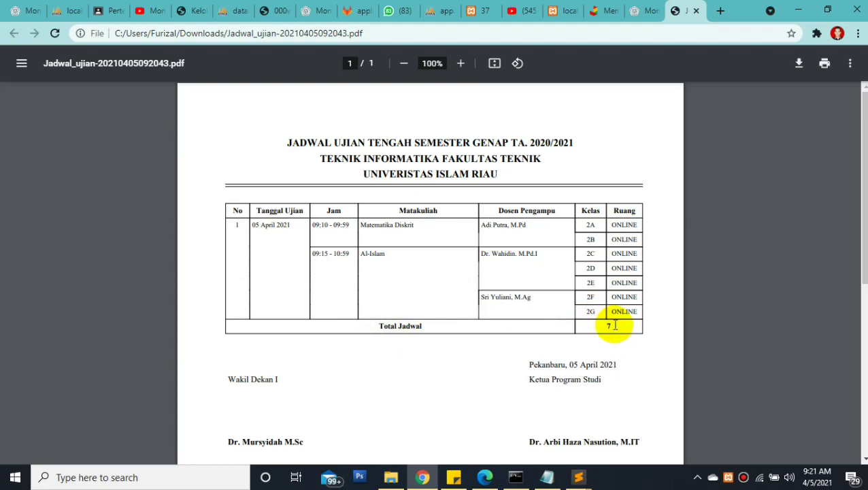
Check the signature block: Wakil Dekan I, the programme head, and Pekanbaru, 05 April 2021
{"action": "left_click_drag", "start_coordinate": [229, 379], "coordinate": [285, 378]}
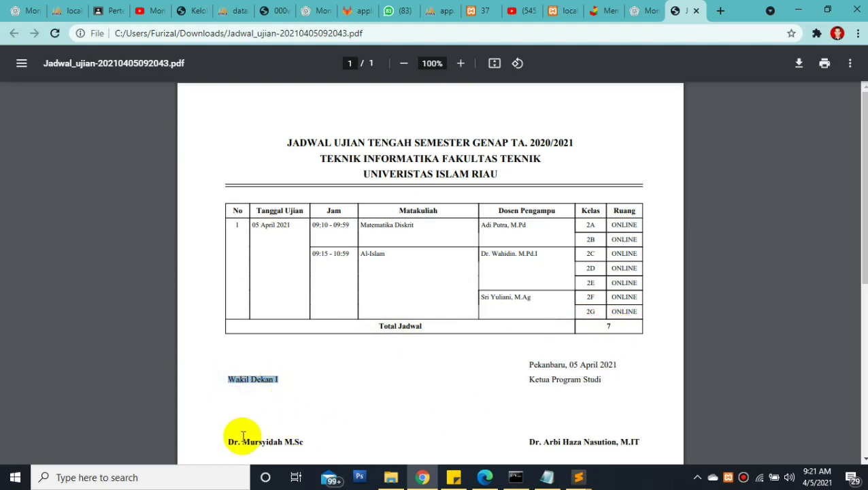
{"action": "left_click_drag", "start_coordinate": [219, 441], "coordinate": [336, 441]}
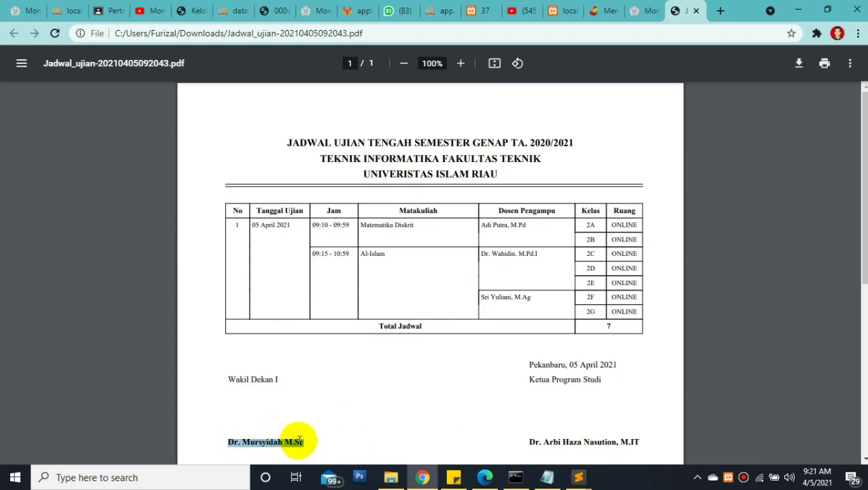
{"action": "left_click", "coordinate": [527, 370]}
{"action": "left_click_drag", "start_coordinate": [553, 373], "coordinate": [600, 382]}
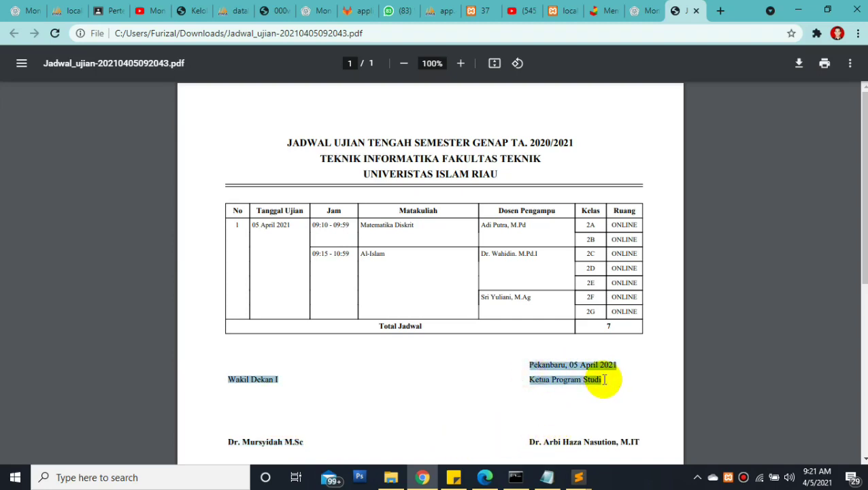
{"action": "left_click", "coordinate": [601, 378]}
{"action": "left_click", "coordinate": [517, 384]}
{"action": "left_click_drag", "start_coordinate": [545, 442], "coordinate": [635, 436]}
{"action": "left_click_drag", "start_coordinate": [528, 364], "coordinate": [612, 358]}
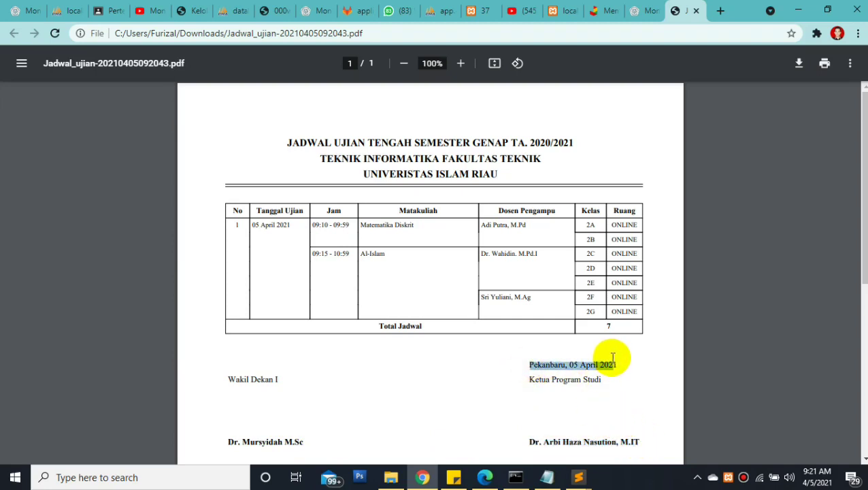
{"action": "left_click", "coordinate": [537, 365]}
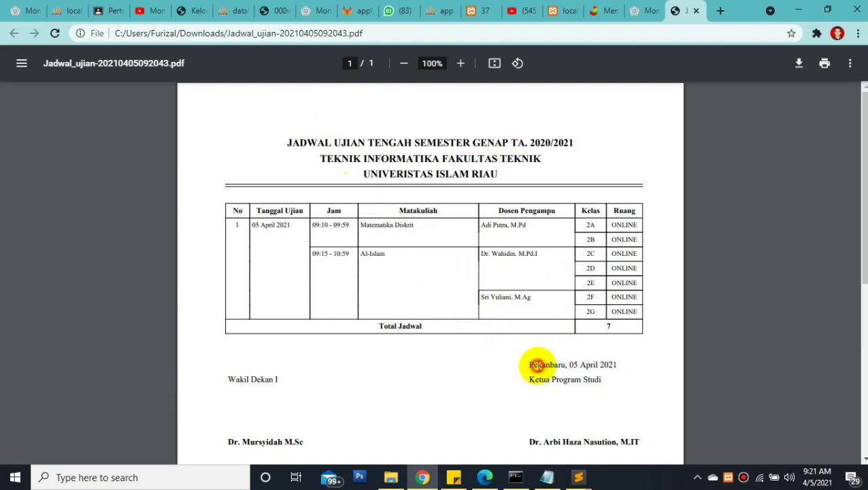
{"action": "left_click_drag", "start_coordinate": [568, 365], "coordinate": [629, 367]}
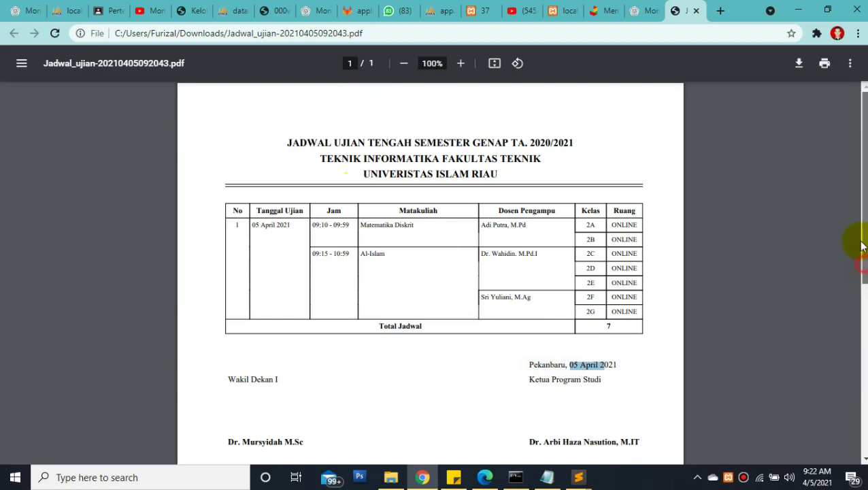
Finish scanning the PDF and return to the Cetak Jadwal Ujian page
{"action": "scroll", "coordinate": [862, 234], "scroll_direction": "down", "scroll_amount": 3}
{"action": "scroll", "coordinate": [852, 286], "scroll_direction": "up", "scroll_amount": 3}
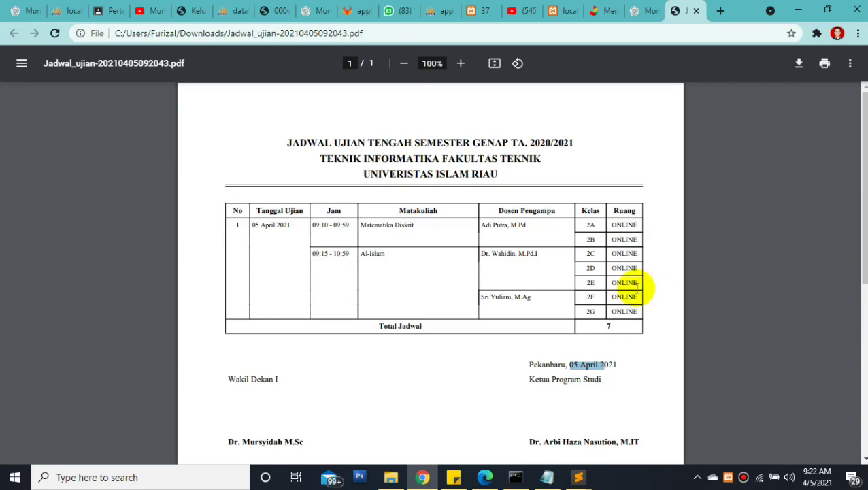
{"action": "left_click", "coordinate": [517, 320]}
{"action": "scroll", "coordinate": [862, 257], "scroll_direction": "down", "scroll_amount": 1}
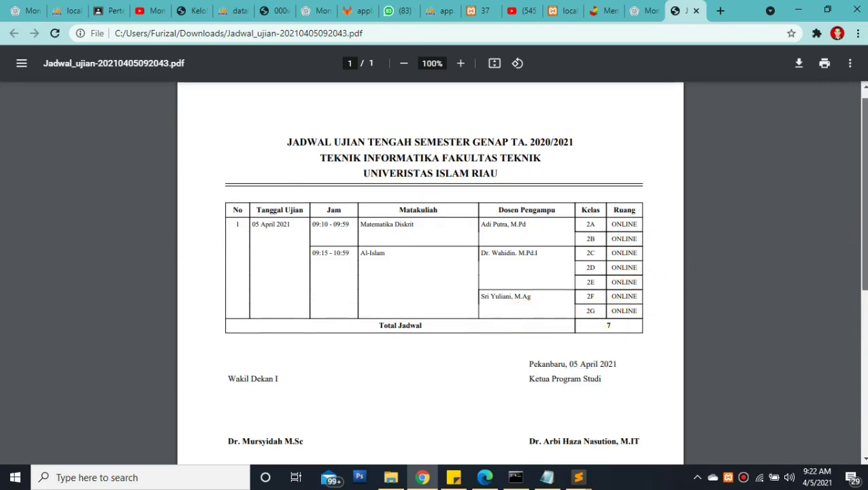
{"action": "scroll", "coordinate": [837, 217], "scroll_direction": "up", "scroll_amount": 1}
{"action": "left_click", "coordinate": [650, 10]}
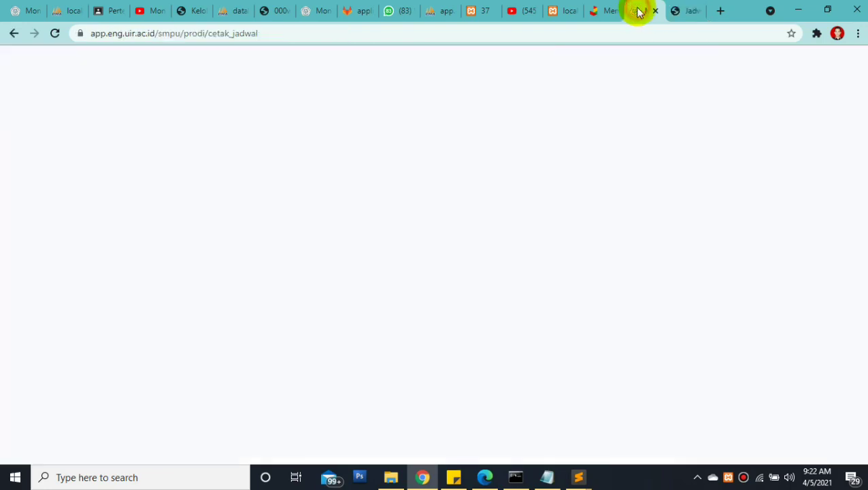
Open the Berita Acara page under Laporan, showing an empty minutes table
{"action": "left_click", "coordinate": [96, 319]}
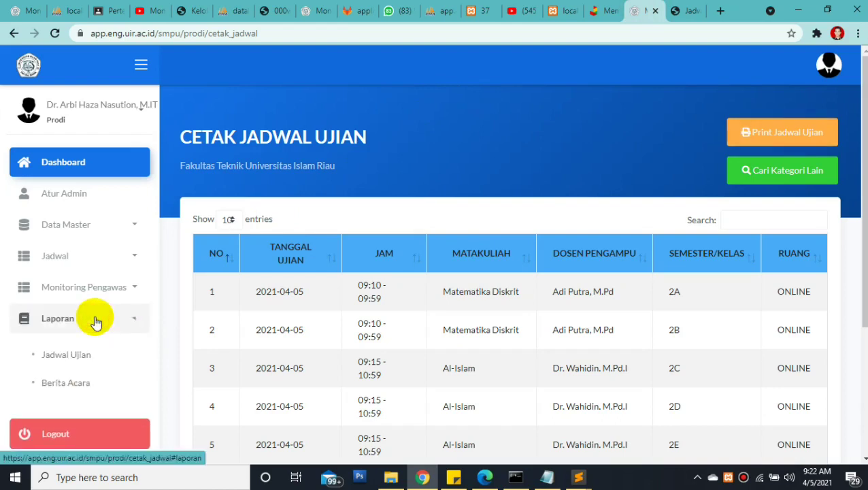
{"action": "left_click", "coordinate": [65, 384]}
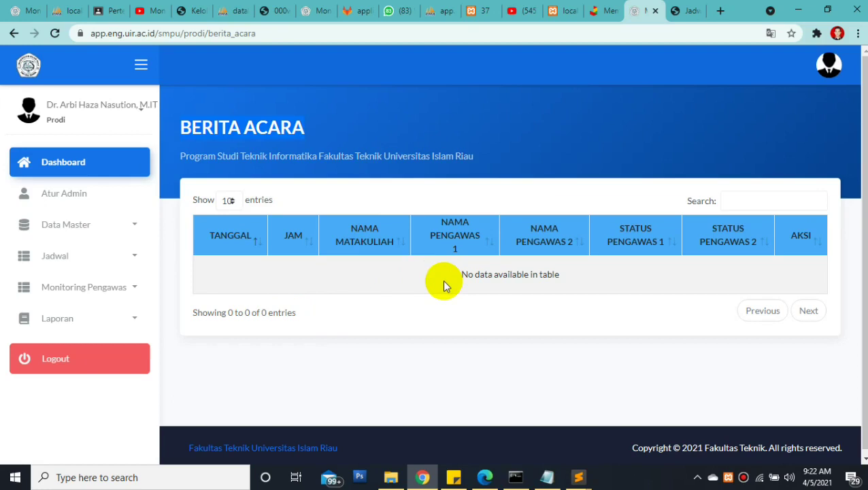
{"action": "left_click_drag", "start_coordinate": [442, 279], "coordinate": [589, 274]}
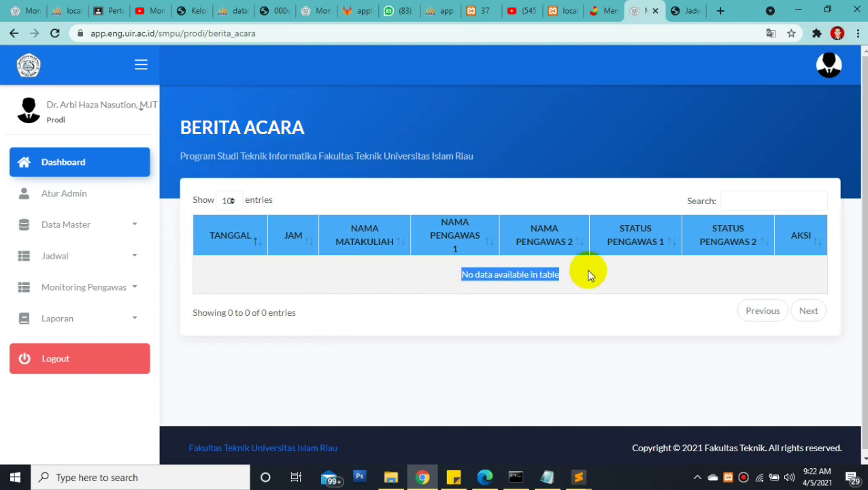
{"action": "left_click", "coordinate": [589, 274]}
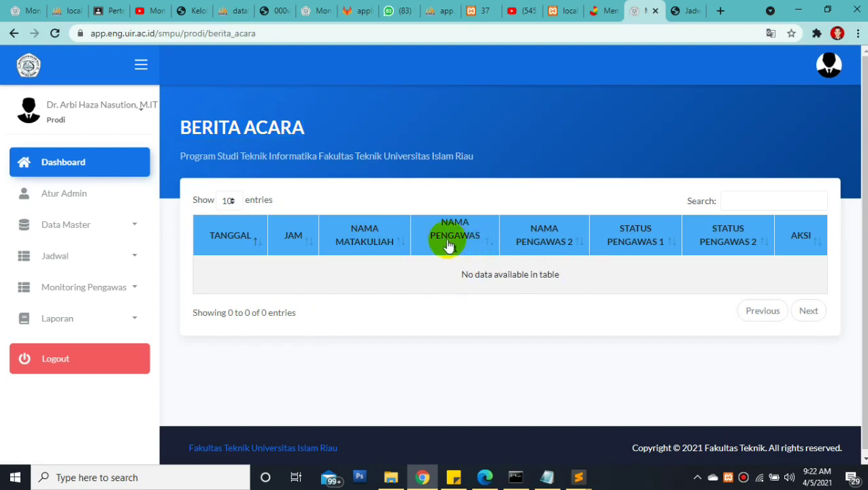
{"action": "left_click_drag", "start_coordinate": [455, 271], "coordinate": [567, 268]}
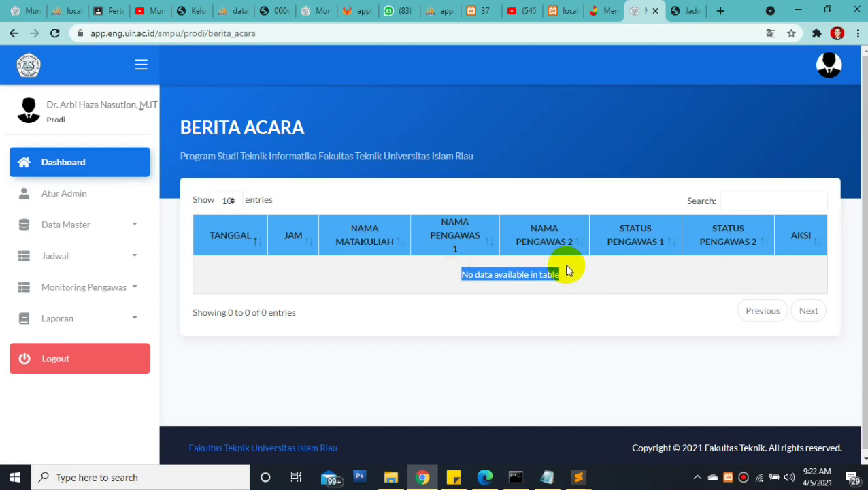
{"action": "left_click", "coordinate": [562, 275]}
{"action": "left_click_drag", "start_coordinate": [562, 275], "coordinate": [420, 285]}
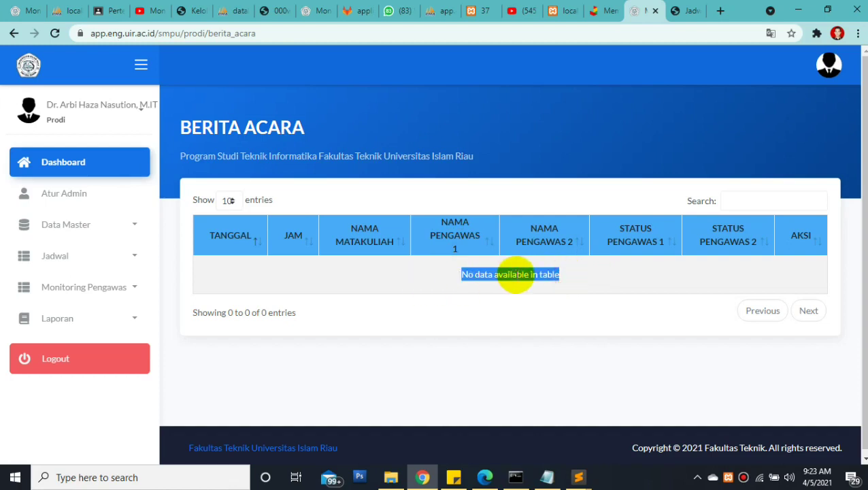
{"action": "left_click", "coordinate": [130, 291]}
{"action": "left_click", "coordinate": [117, 291]}
{"action": "left_click", "coordinate": [126, 259]}
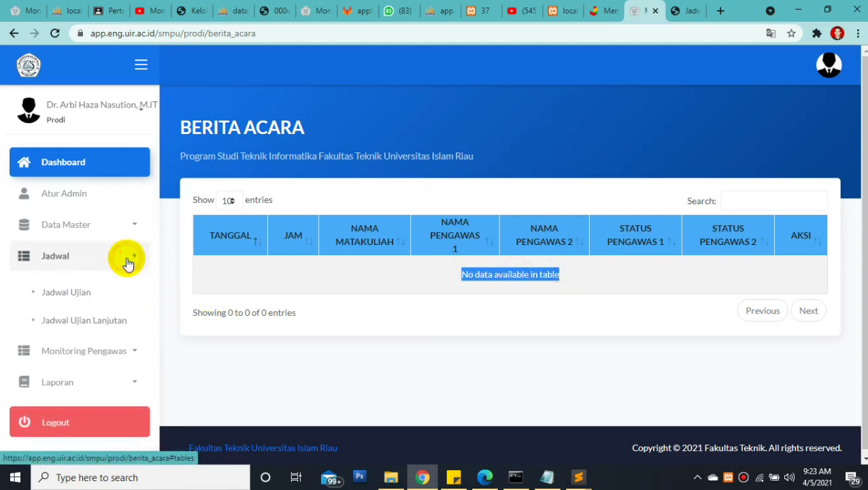
{"action": "left_click", "coordinate": [124, 256]}
{"action": "left_click", "coordinate": [823, 66]}
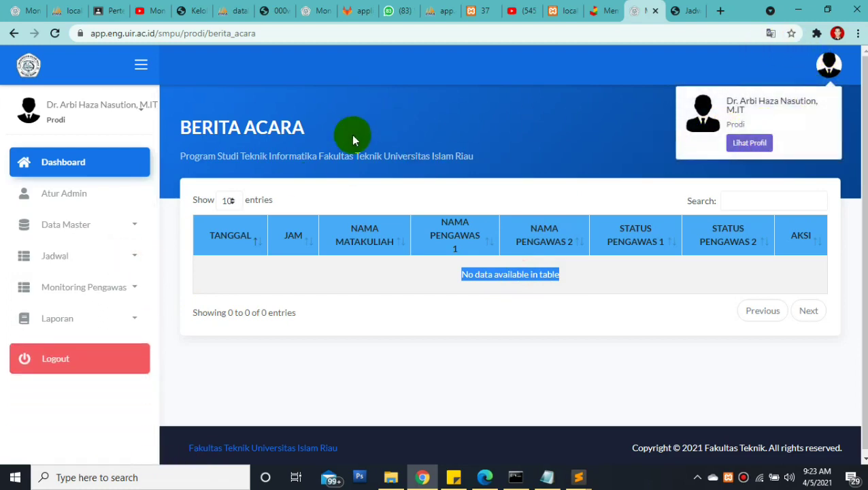
{"action": "left_click", "coordinate": [519, 149]}
{"action": "left_click", "coordinate": [106, 325]}
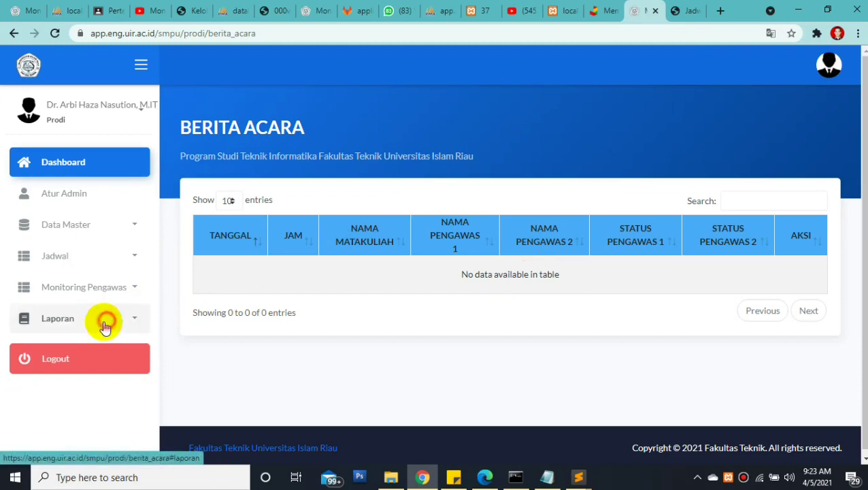
{"action": "left_click", "coordinate": [104, 326]}
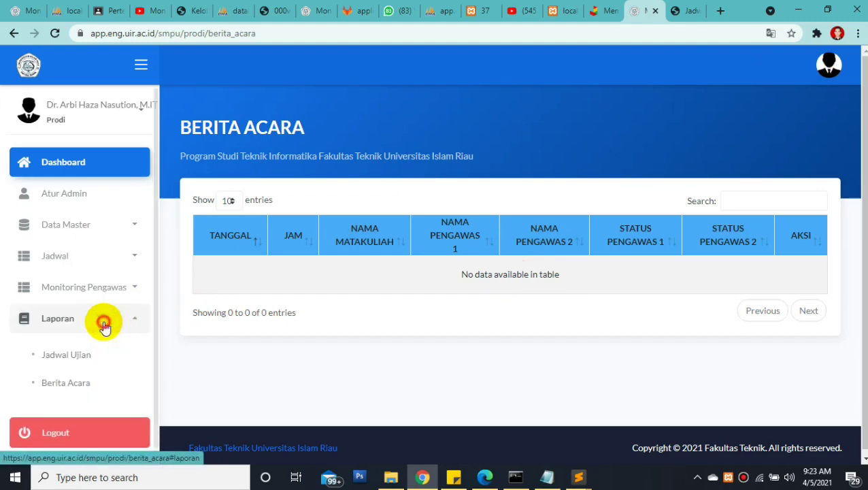
{"action": "left_click", "coordinate": [103, 325]}
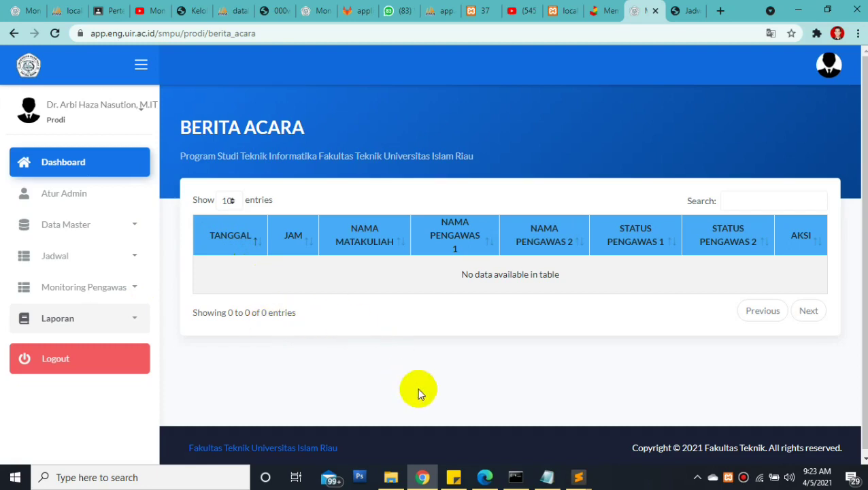
{"action": "mouse_move", "coordinate": [484, 479]}
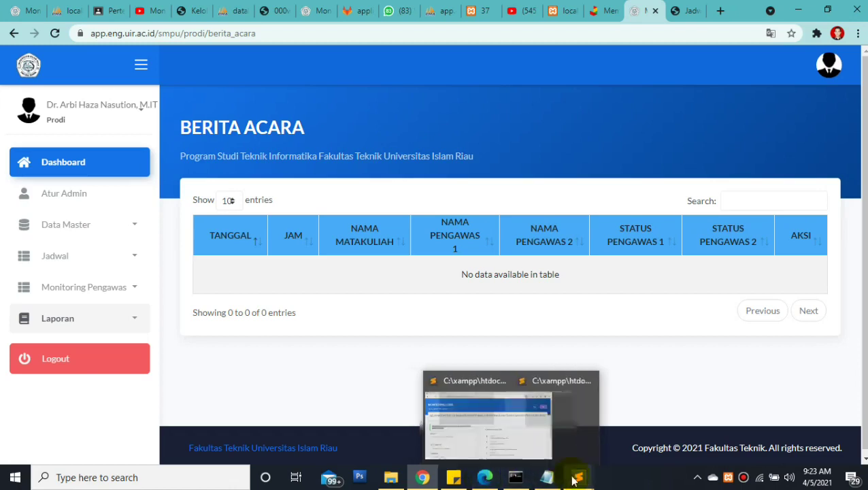
Bring the Edge window forward and dismiss the save-password prompt
{"action": "left_click", "coordinate": [485, 479]}
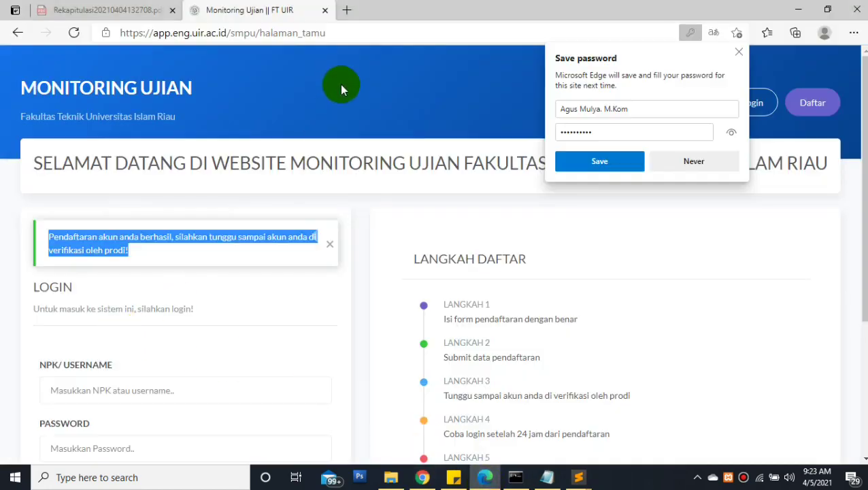
{"action": "scroll", "coordinate": [760, 148], "scroll_direction": "down", "scroll_amount": 2}
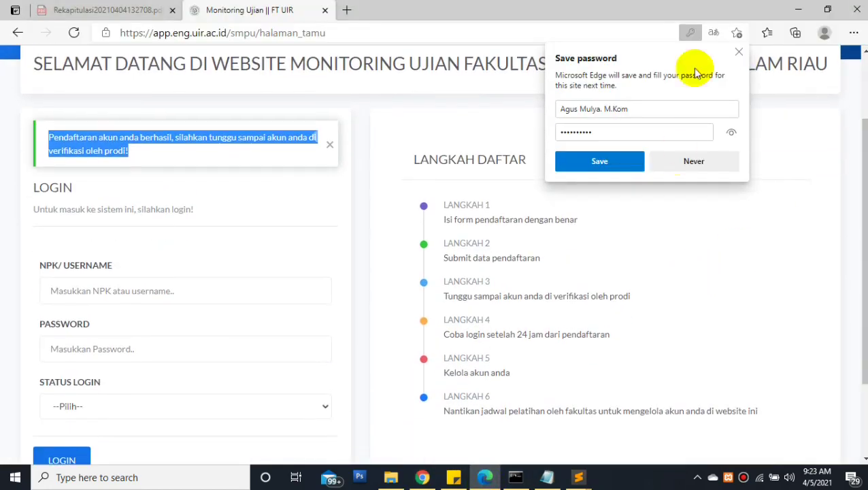
{"action": "left_click", "coordinate": [732, 155]}
Load app.eng.uir.ac.id/smpu/ to show the login page again
{"action": "left_click_drag", "start_coordinate": [341, 32], "coordinate": [251, 39]}
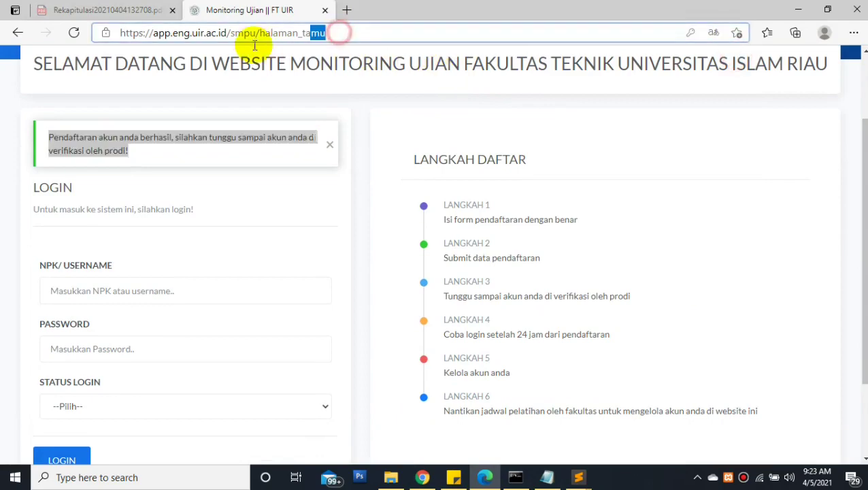
{"action": "key", "text": "BackSpace"}
{"action": "key", "text": "BackSpace"}
{"action": "key", "text": "BackSpace"}
{"action": "key", "text": "BackSpace"}
{"action": "key", "text": "BackSpace"}
{"action": "key", "text": "BackSpace"}
{"action": "key", "text": "BackSpace"}
{"action": "key", "text": "BackSpace"}
{"action": "key", "text": "BackSpace"}
{"action": "key", "text": "BackSpace"}
{"action": "key", "text": "BackSpace"}
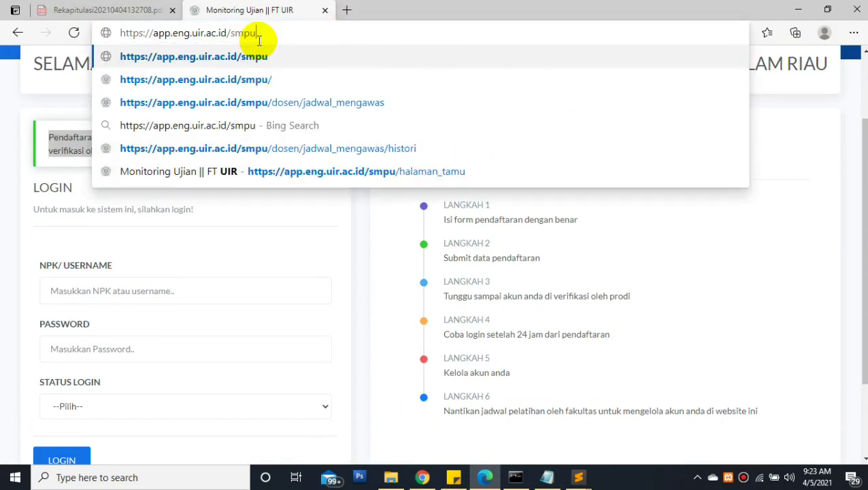
{"action": "key", "text": "BackSpace"}
{"action": "key", "text": "BackSpace"}
{"action": "key", "text": "BackSpace"}
{"action": "key", "text": "BackSpace"}
{"action": "key", "text": "BackSpace"}
{"action": "key", "text": "BackSpace"}
{"action": "key", "text": "BackSpace"}
{"action": "key", "text": "BackSpace"}
{"action": "key", "text": "BackSpace"}
{"action": "key", "text": "BackSpace"}
{"action": "key", "text": "BackSpace"}
{"action": "key", "text": "BackSpace"}
{"action": "key", "text": "BackSpace"}
{"action": "key", "text": "BackSpace"}
{"action": "key", "text": "BackSpace"}
{"action": "key", "text": "BackSpace"}
{"action": "key", "text": "BackSpace"}
{"action": "key", "text": "BackSpace"}
{"action": "key", "text": "BackSpace"}
{"action": "type", "text": "app"}
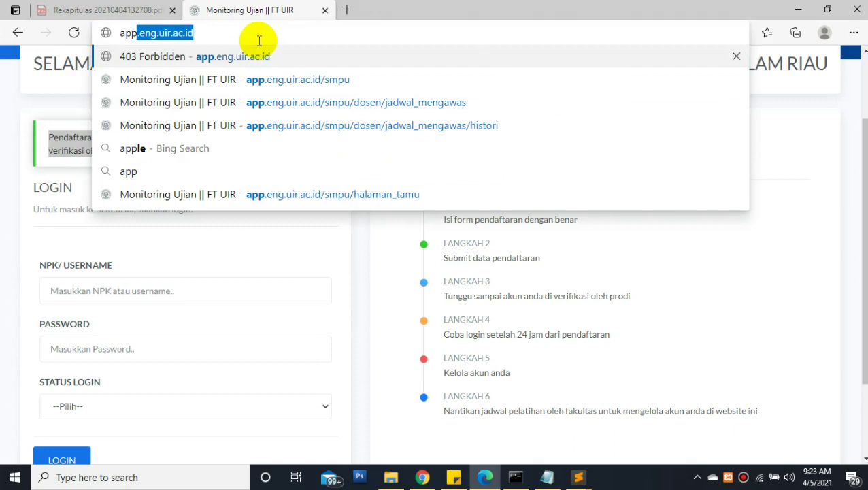
{"action": "key", "text": "Right"}
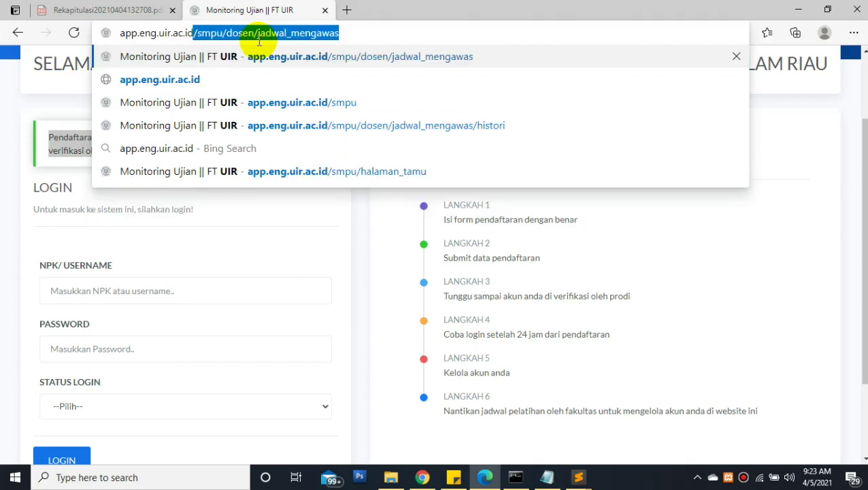
{"action": "type", "text": "/smpu/"}
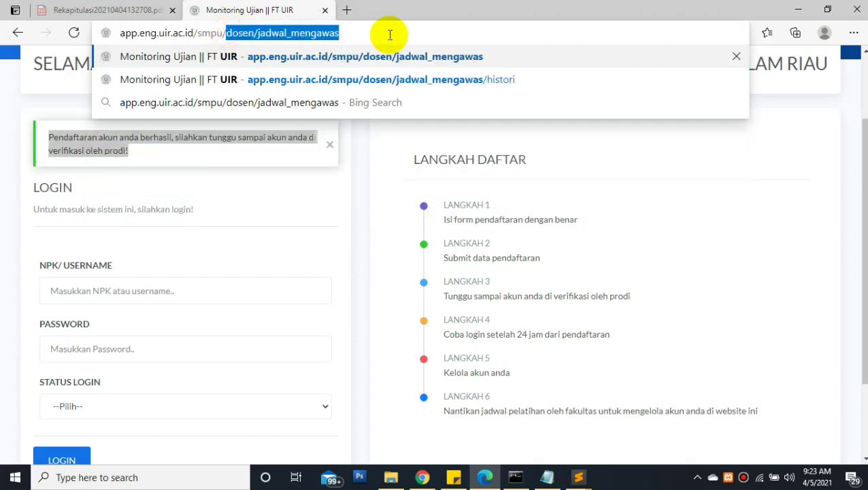
{"action": "key", "text": "BackSpace"}
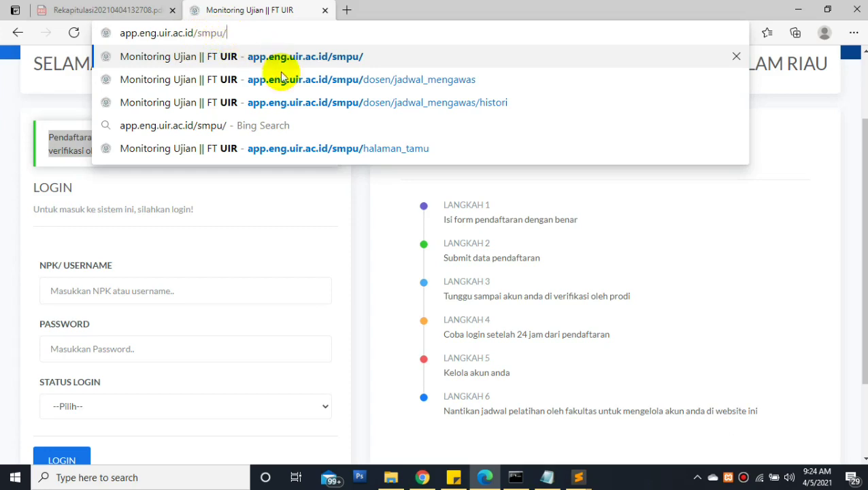
{"action": "key", "text": "Return"}
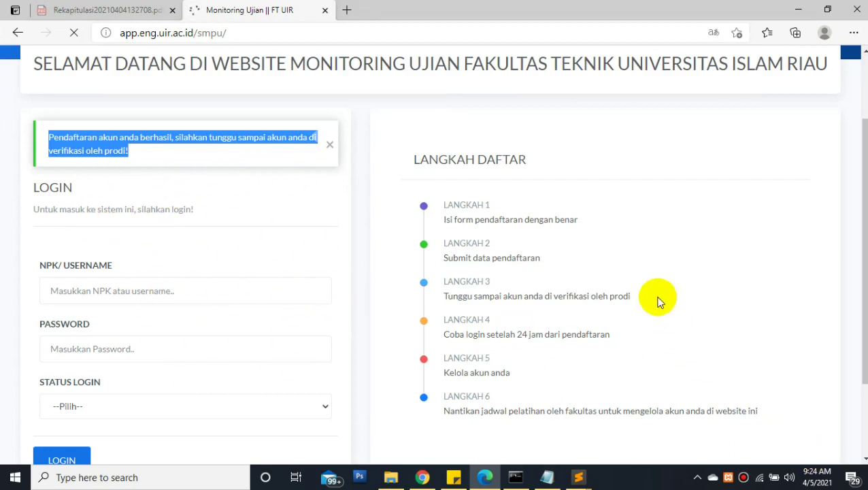
{"action": "left_click", "coordinate": [578, 479]}
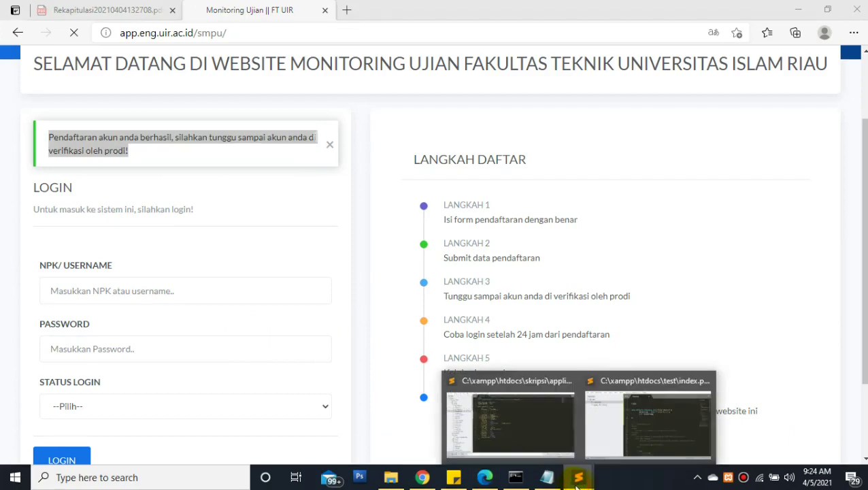
Select the first lecturer's NPK on line 1 of the Notepad list, then go back to the browser
{"action": "left_click", "coordinate": [548, 477]}
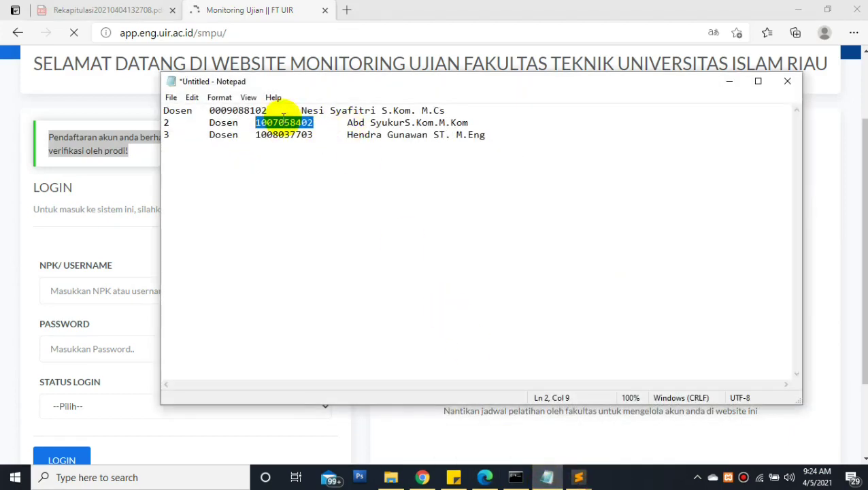
{"action": "left_click_drag", "start_coordinate": [210, 111], "coordinate": [268, 103]}
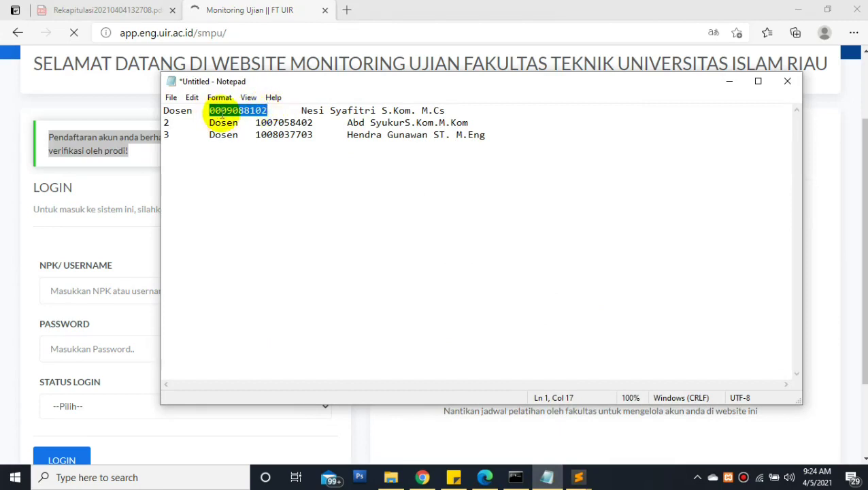
{"action": "left_click", "coordinate": [209, 111]}
{"action": "left_click_drag", "start_coordinate": [208, 111], "coordinate": [268, 110]}
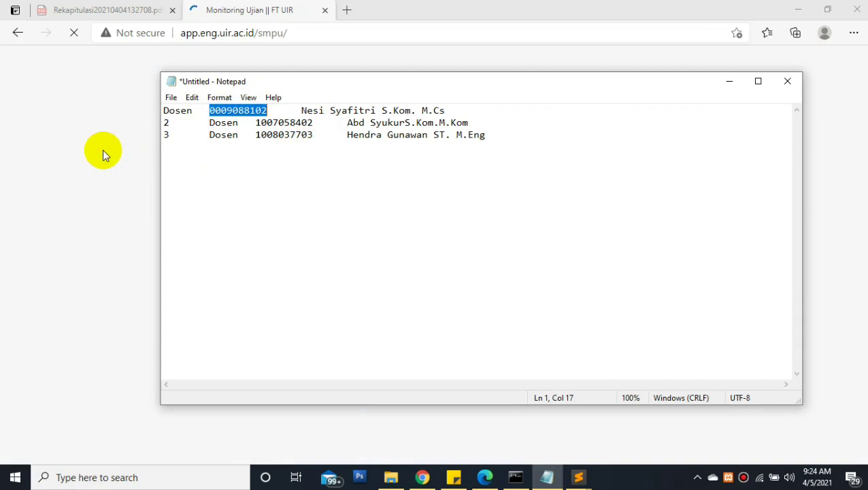
{"action": "left_click", "coordinate": [102, 151]}
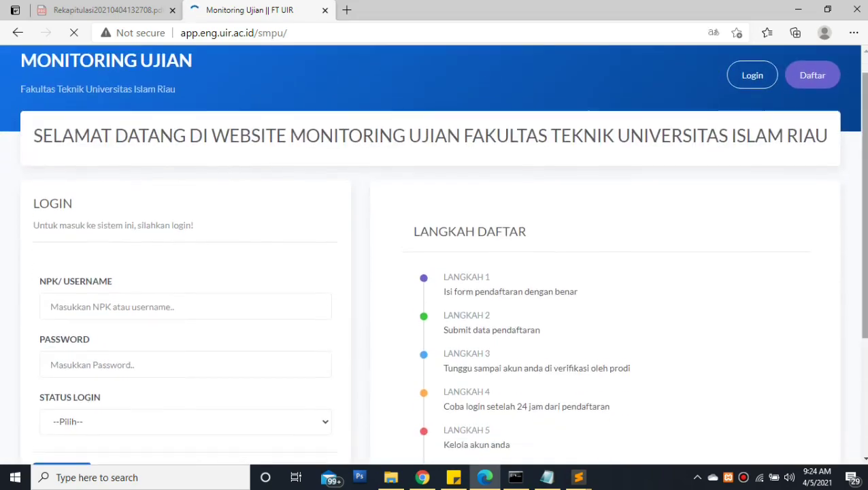
Log in with the saved NPK, the account password and the Dosen / Pegawai role
{"action": "scroll", "coordinate": [738, 180], "scroll_direction": "down", "scroll_amount": 1}
{"action": "left_click", "coordinate": [148, 275]}
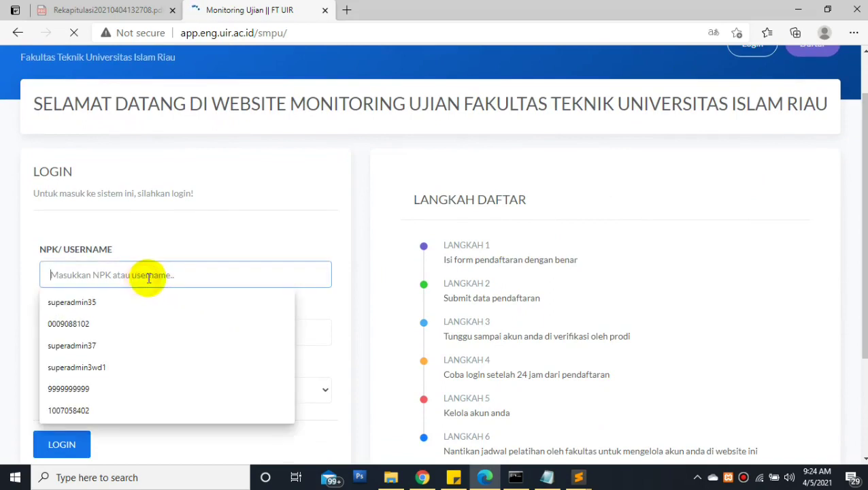
{"action": "key", "text": "Down"}
{"action": "key", "text": "Down"}
{"action": "key", "text": "Return"}
{"action": "left_click", "coordinate": [77, 333]}
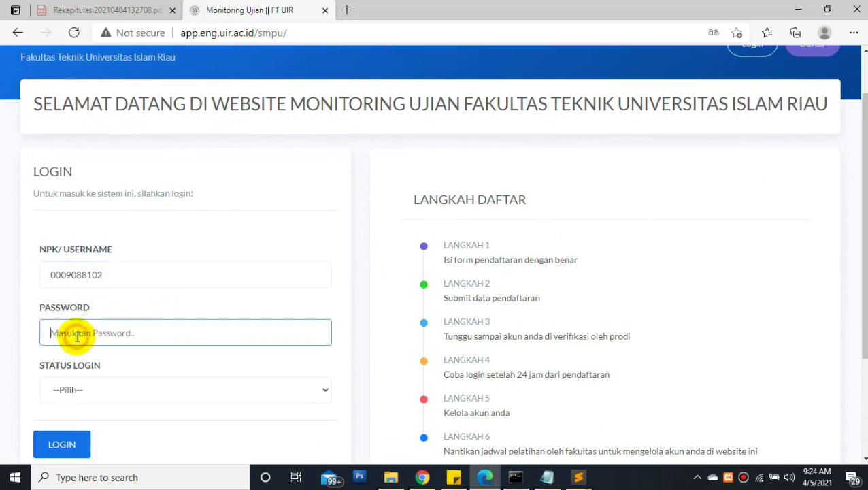
{"action": "type", "text": "•••"}
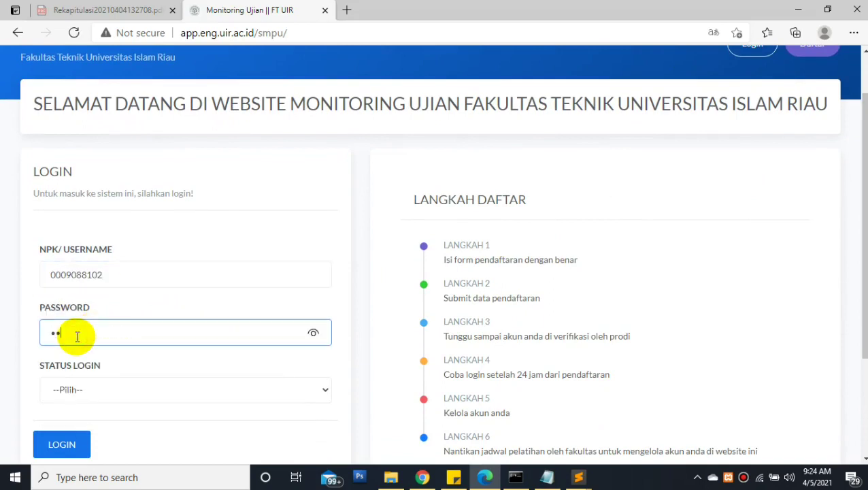
{"action": "type", "text": "•••••••"}
{"action": "left_click", "coordinate": [70, 389]}
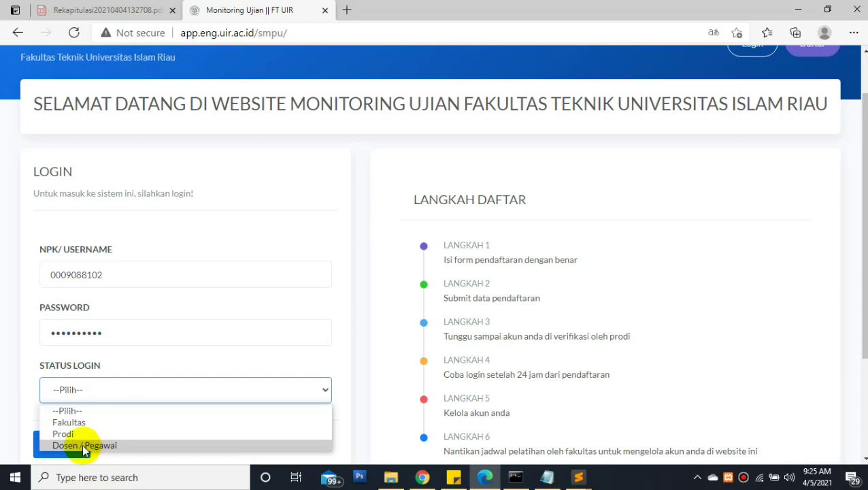
{"action": "left_click", "coordinate": [90, 445]}
{"action": "left_click", "coordinate": [59, 449]}
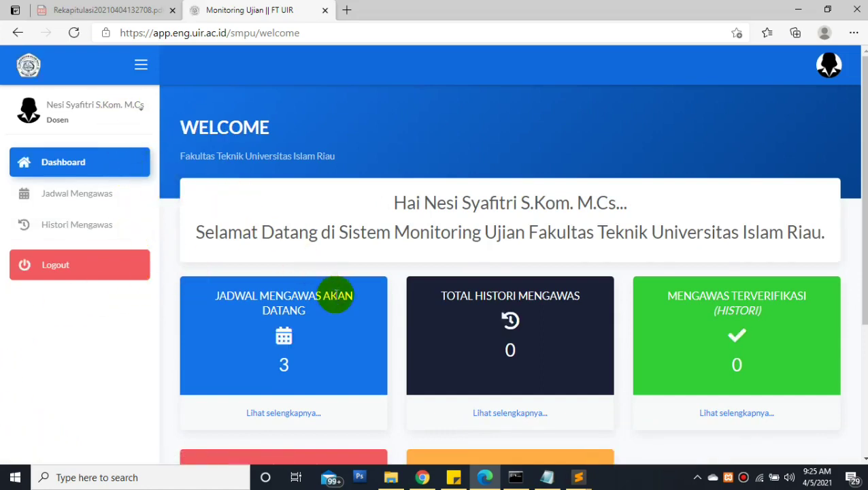
{"action": "scroll", "coordinate": [854, 170], "scroll_direction": "down", "scroll_amount": 3}
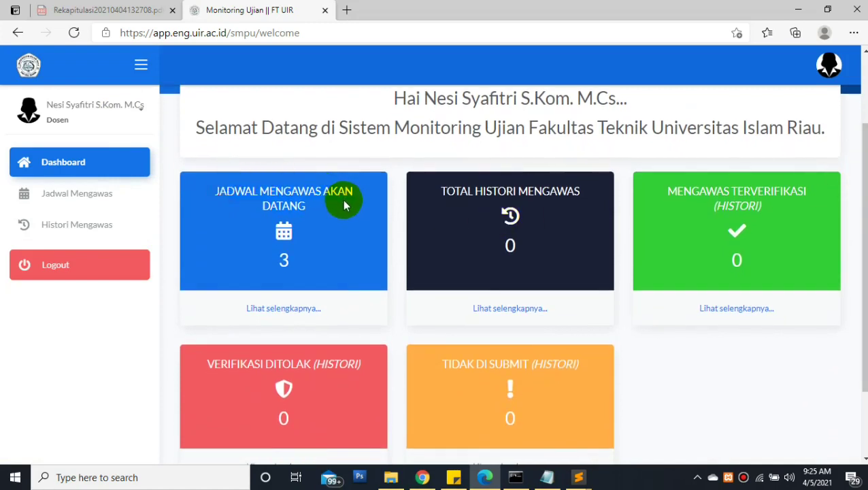
{"action": "left_click_drag", "start_coordinate": [437, 195], "coordinate": [583, 189]}
{"action": "left_click_drag", "start_coordinate": [668, 192], "coordinate": [800, 196]}
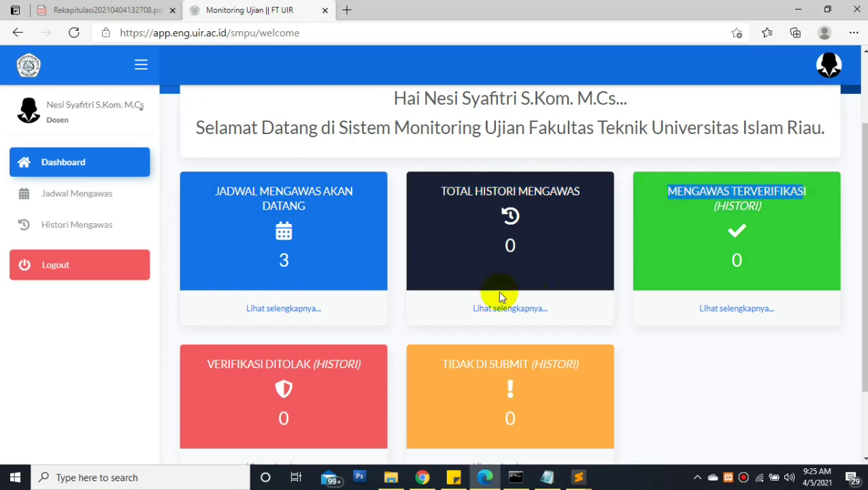
{"action": "left_click_drag", "start_coordinate": [206, 366], "coordinate": [579, 364]}
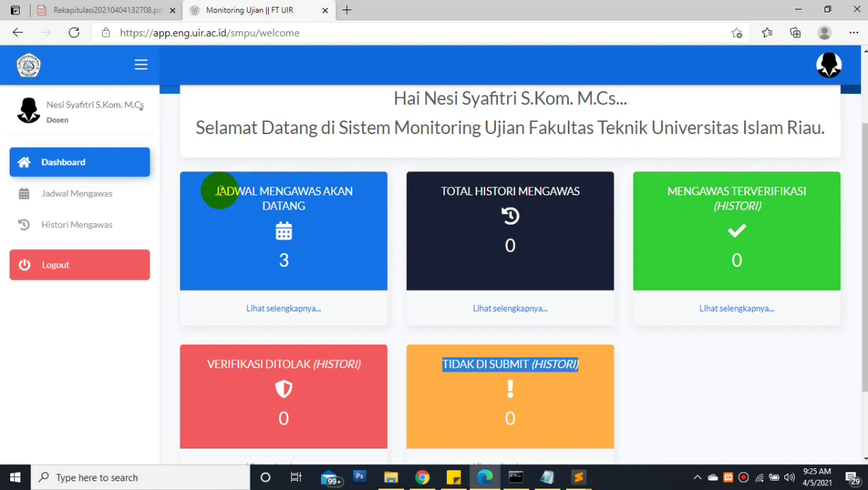
{"action": "left_click", "coordinate": [214, 195]}
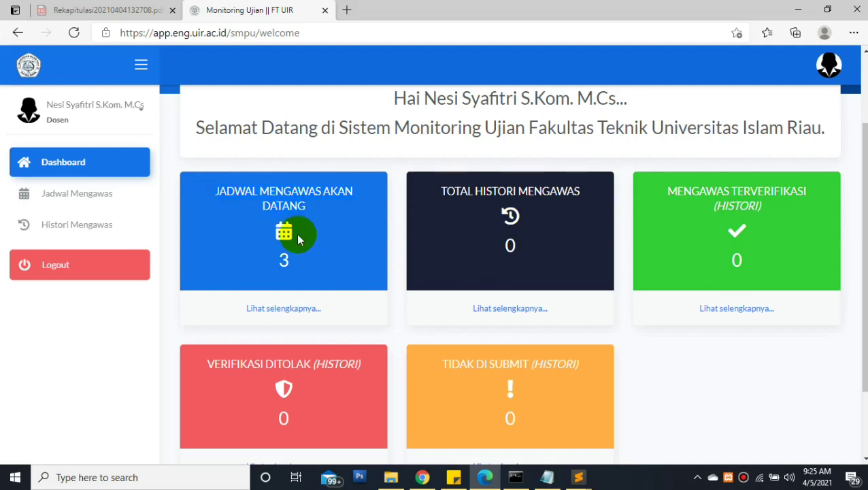
{"action": "left_click", "coordinate": [212, 193]}
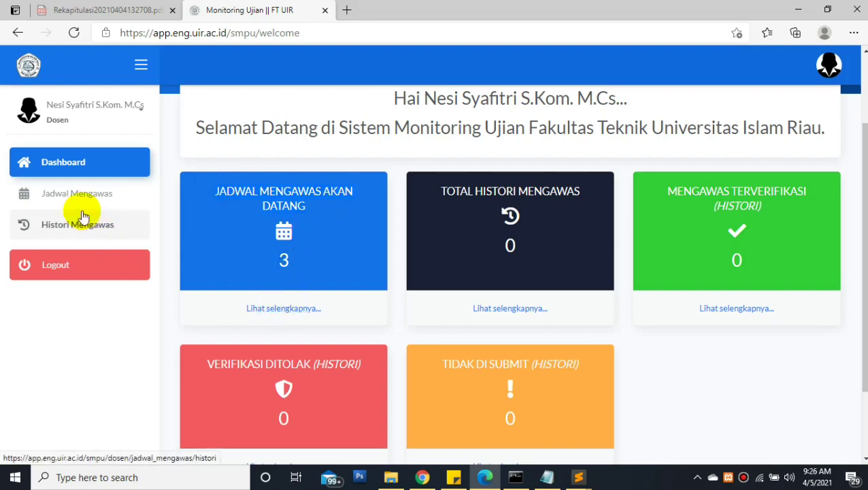
View the three exams in Jadwal Mengawas and check their times, then switch to the Prodi window
{"action": "left_click", "coordinate": [100, 197]}
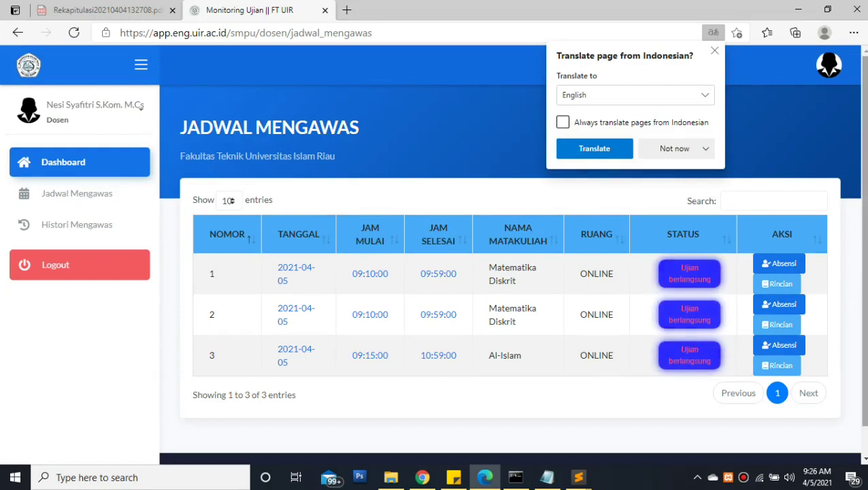
{"action": "left_click", "coordinate": [714, 51]}
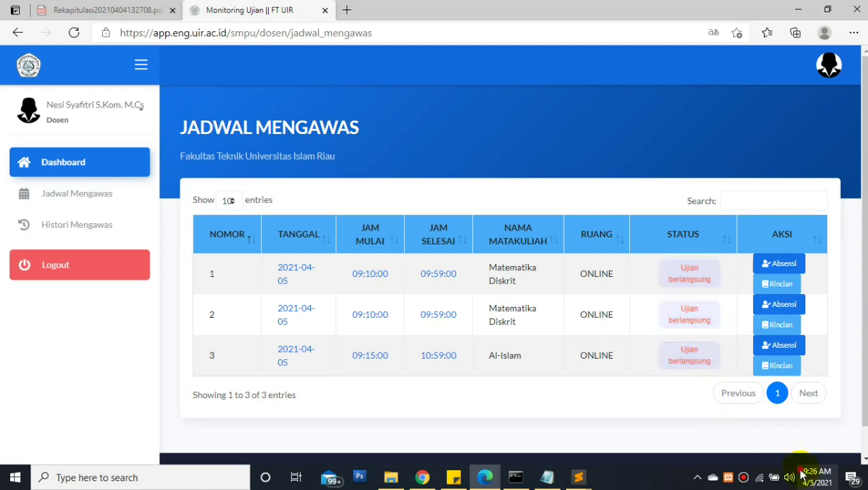
{"action": "mouse_move", "coordinate": [825, 480]}
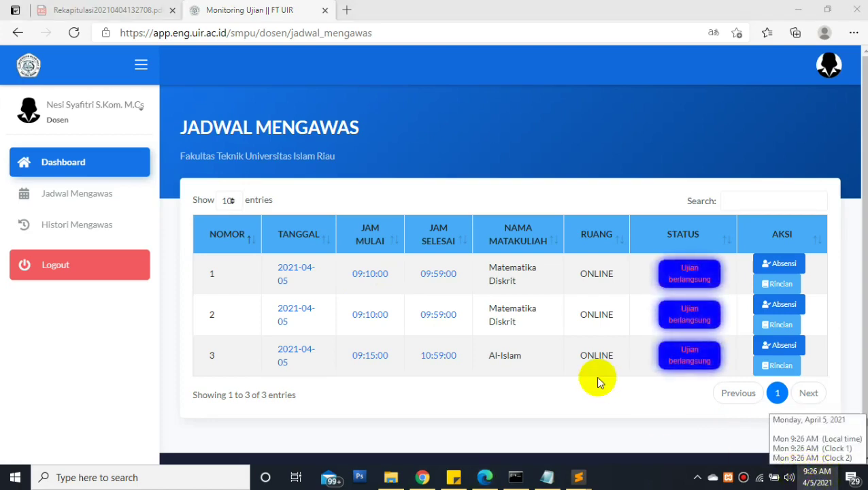
{"action": "left_click_drag", "start_coordinate": [348, 274], "coordinate": [457, 275]}
{"action": "left_click", "coordinate": [360, 276]}
{"action": "left_click", "coordinate": [675, 277]}
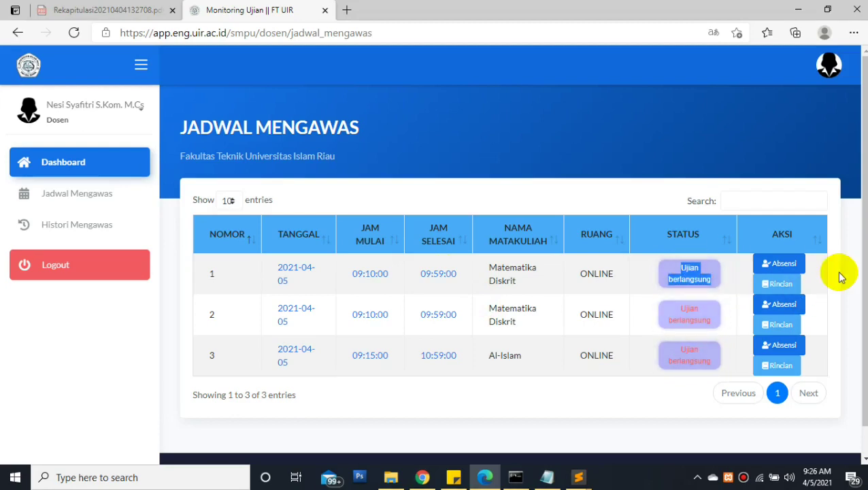
{"action": "left_click", "coordinate": [429, 478]}
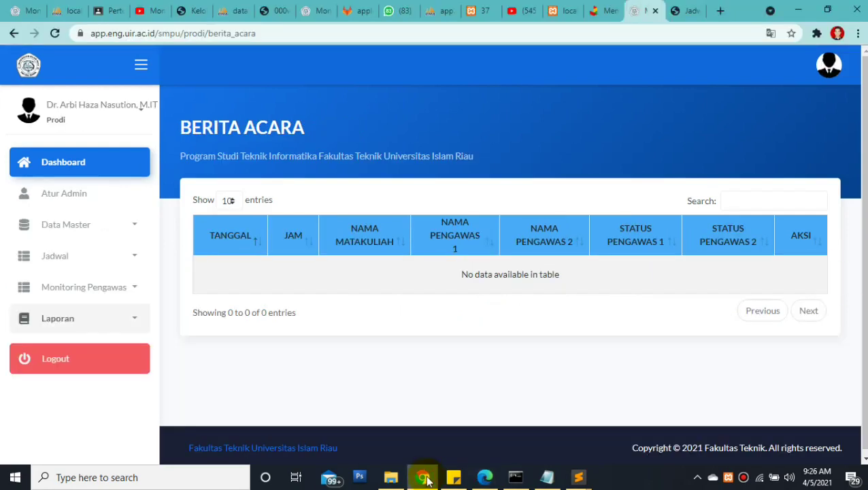
Open Sedang Ujian under Monitoring Pengawas and scroll the Belum Absen invigilator list, then switch back
{"action": "left_click", "coordinate": [128, 287]}
{"action": "left_click", "coordinate": [96, 355]}
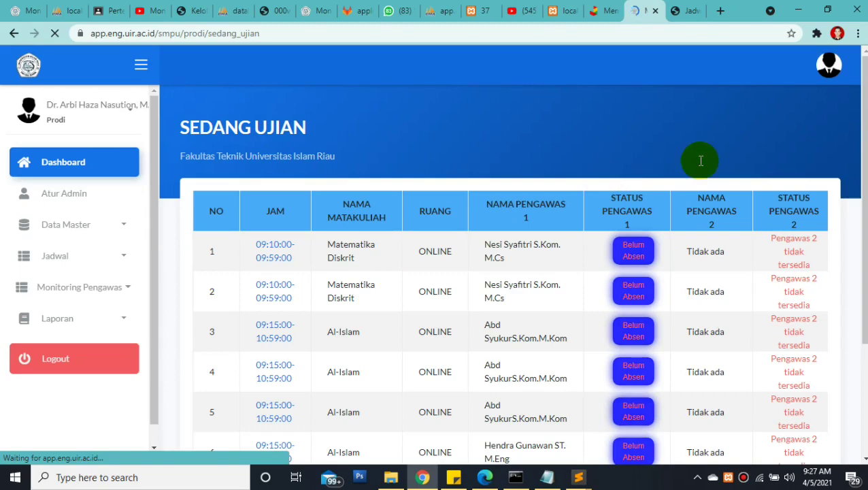
{"action": "mouse_move", "coordinate": [865, 121]}
{"action": "left_mouse_down"}
{"action": "mouse_move", "coordinate": [862, 185]}
{"action": "mouse_move", "coordinate": [865, 134]}
{"action": "left_mouse_up"}
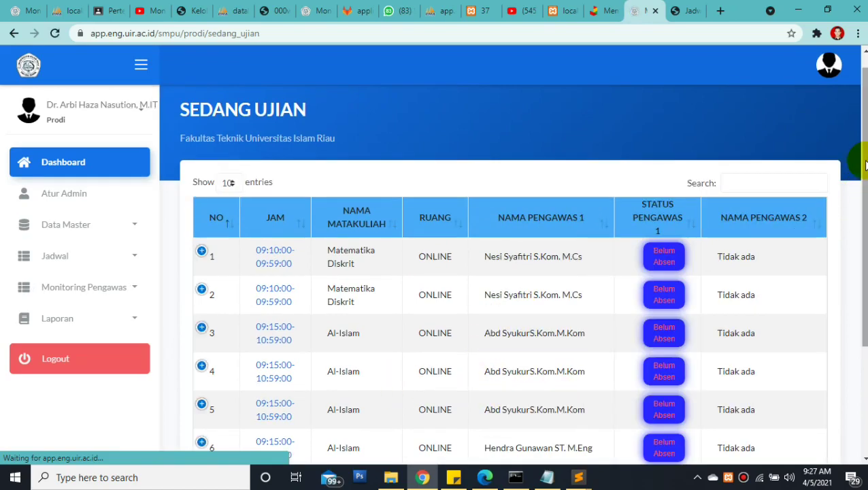
{"action": "left_click_drag", "start_coordinate": [865, 155], "coordinate": [865, 218]}
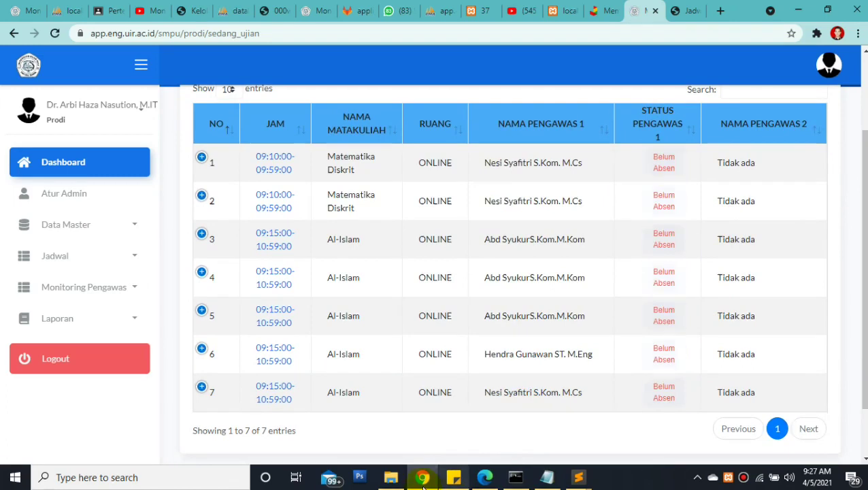
{"action": "left_click", "coordinate": [484, 476]}
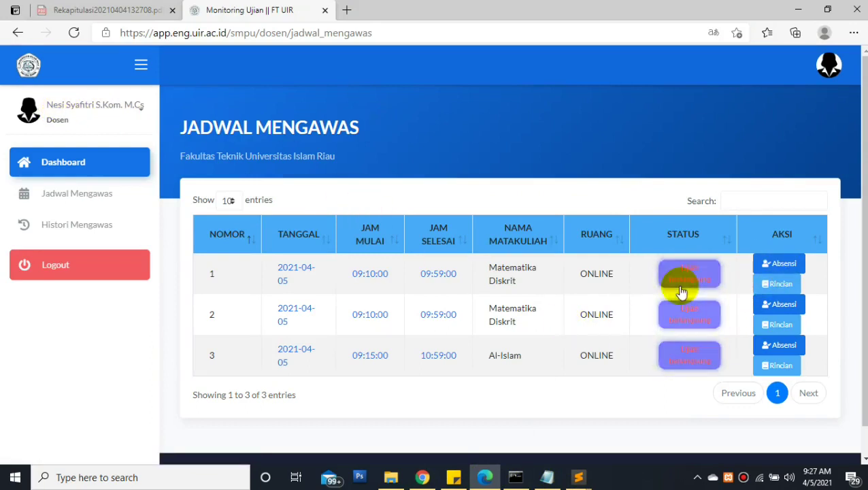
Record the lecturer's attendance for the first Matematika Diskrit exam and confirm it with Ya
{"action": "left_click_drag", "start_coordinate": [487, 268], "coordinate": [534, 286]}
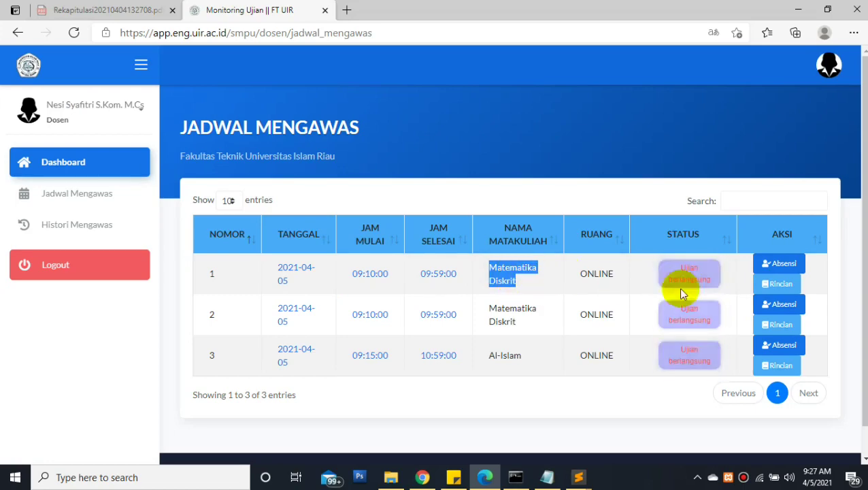
{"action": "left_click", "coordinate": [772, 265]}
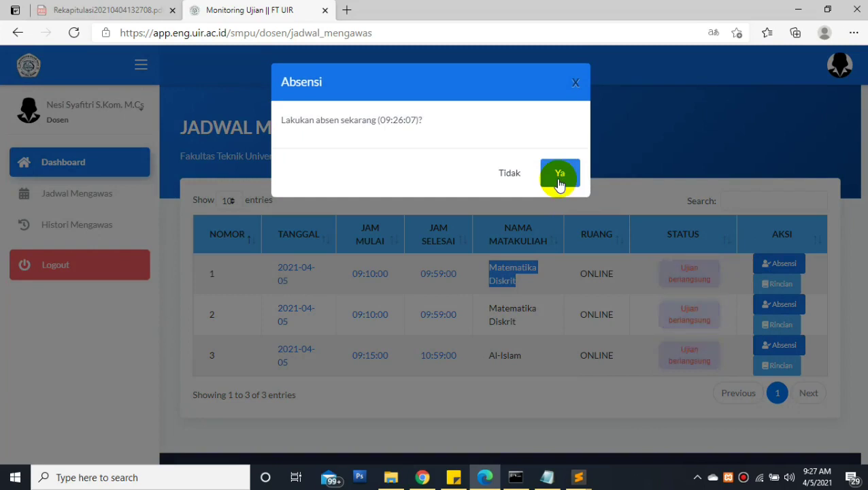
{"action": "left_click_drag", "start_coordinate": [379, 119], "coordinate": [416, 119]}
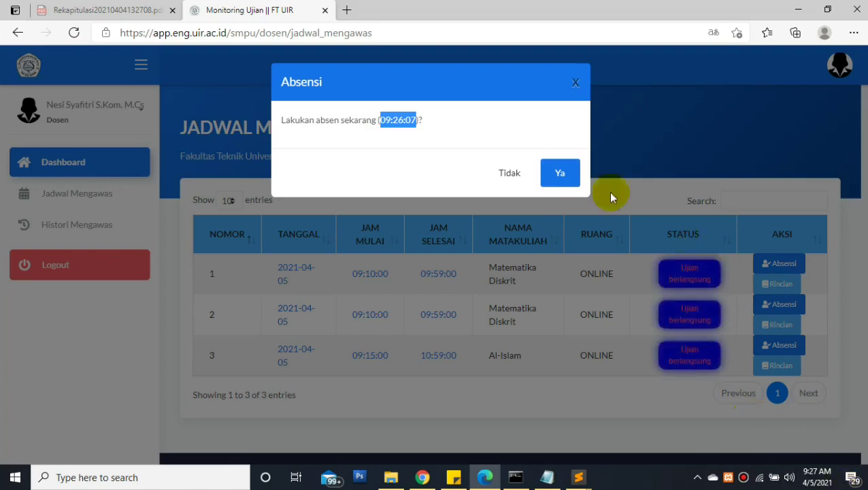
{"action": "left_click", "coordinate": [554, 173]}
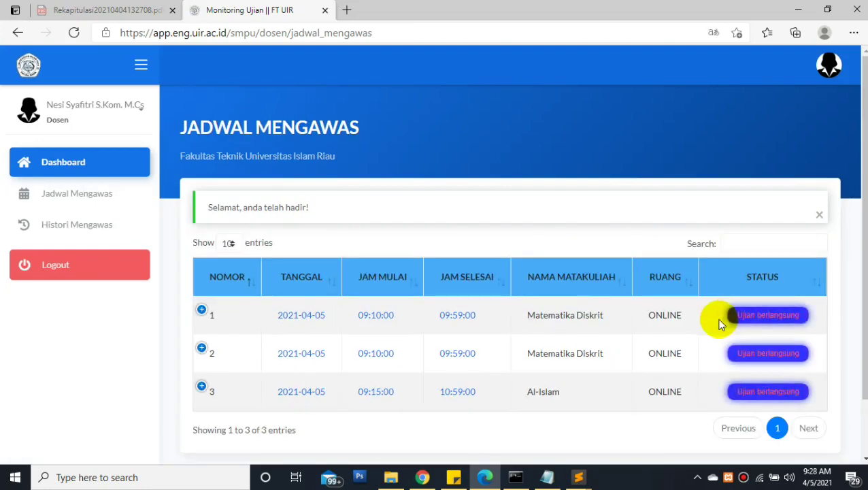
Reload the Prodi's Sedang Ujian page in Chrome so the first exam shows Sudah Absen
{"action": "left_click", "coordinate": [417, 474]}
{"action": "left_click", "coordinate": [310, 38]}
{"action": "key", "text": "Return"}
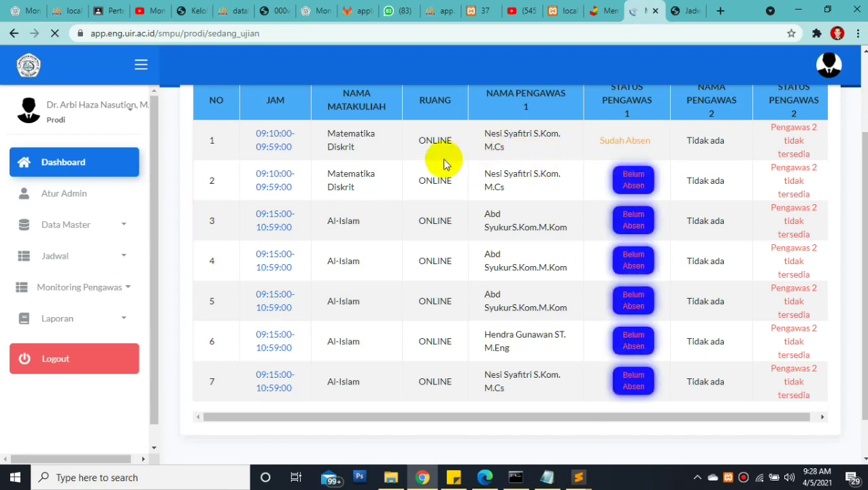
{"action": "left_click", "coordinate": [325, 134]}
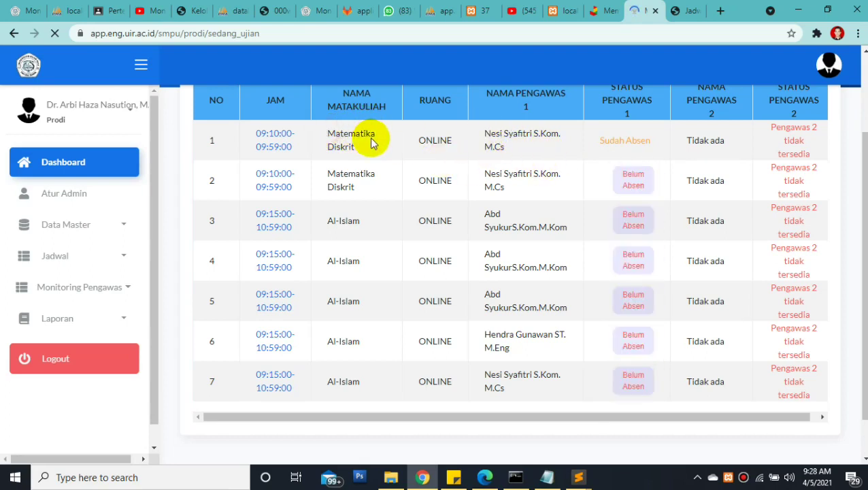
{"action": "left_click", "coordinate": [598, 142]}
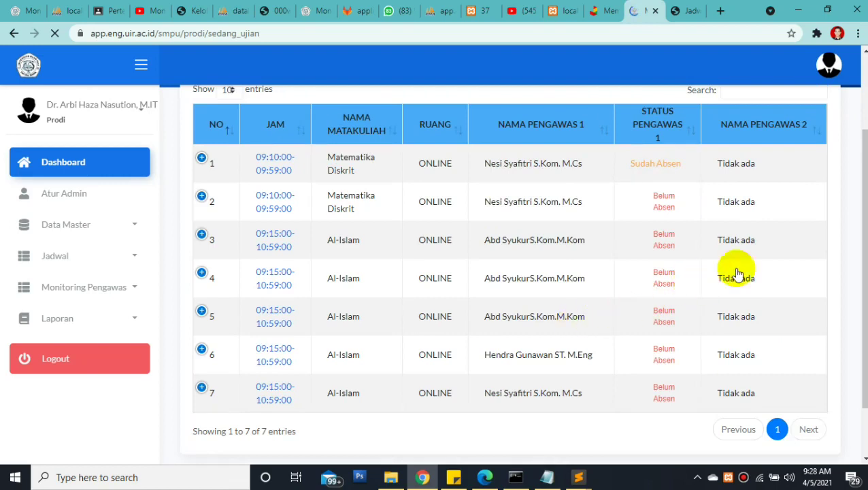
{"action": "scroll", "coordinate": [854, 217], "scroll_direction": "up", "scroll_amount": 1}
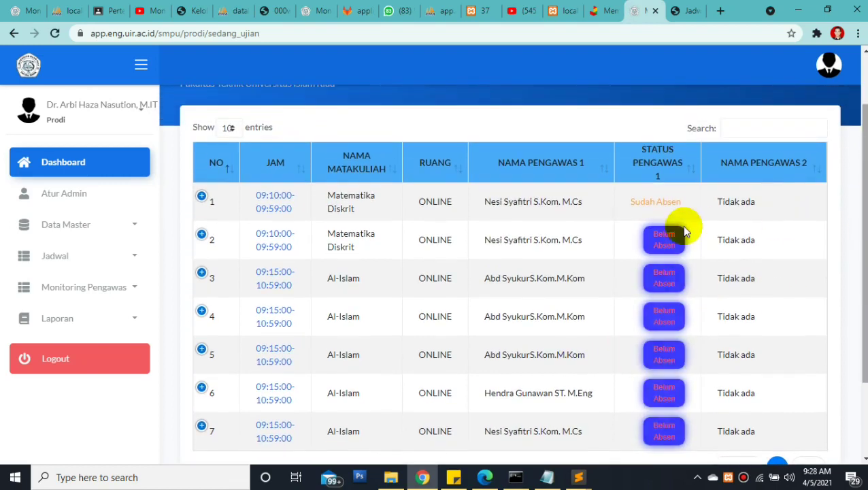
{"action": "left_click_drag", "start_coordinate": [626, 203], "coordinate": [682, 203]}
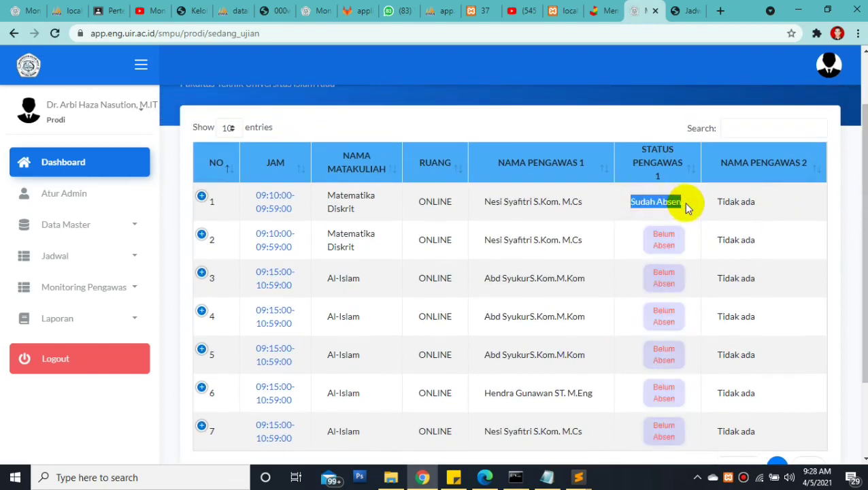
{"action": "left_click", "coordinate": [682, 205]}
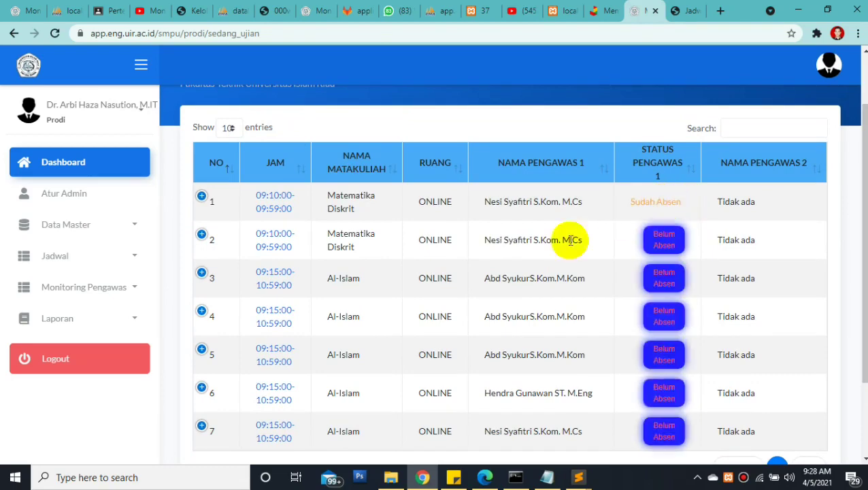
Back in Edge, expand row 1's AKSI actions for the first Matematika Diskrit exam
{"action": "left_click", "coordinate": [484, 478]}
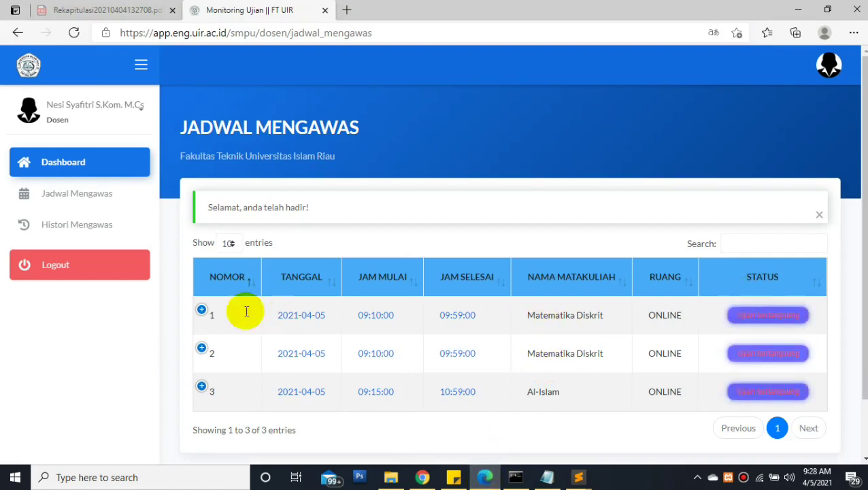
{"action": "left_click", "coordinate": [201, 313]}
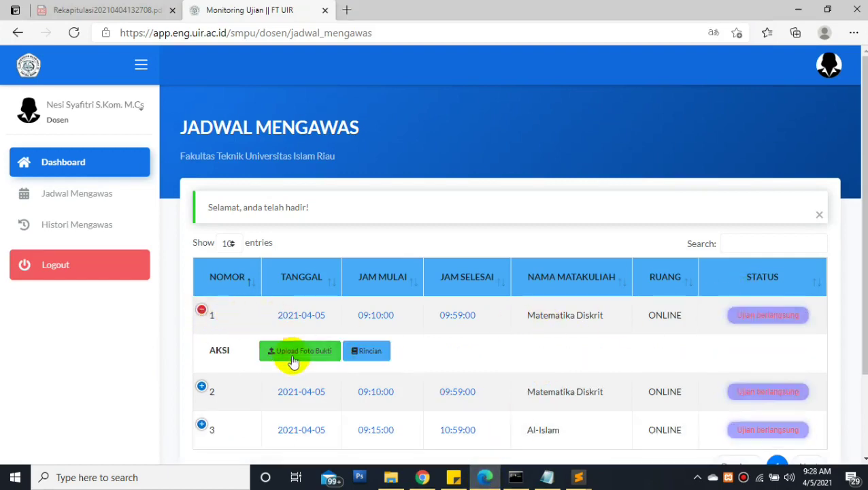
{"action": "left_click", "coordinate": [199, 311]}
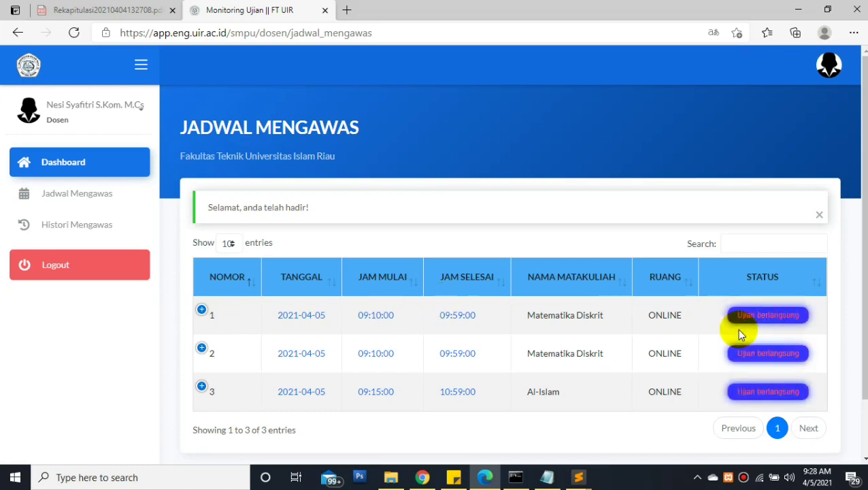
{"action": "left_click", "coordinate": [204, 311]}
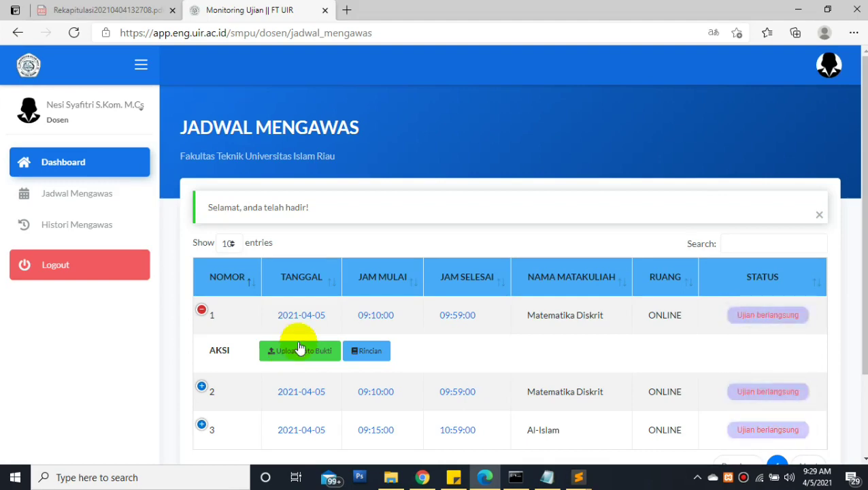
Open the Upload Foto Bukti form for exam 1 and review its photo requirements
{"action": "left_click", "coordinate": [296, 353]}
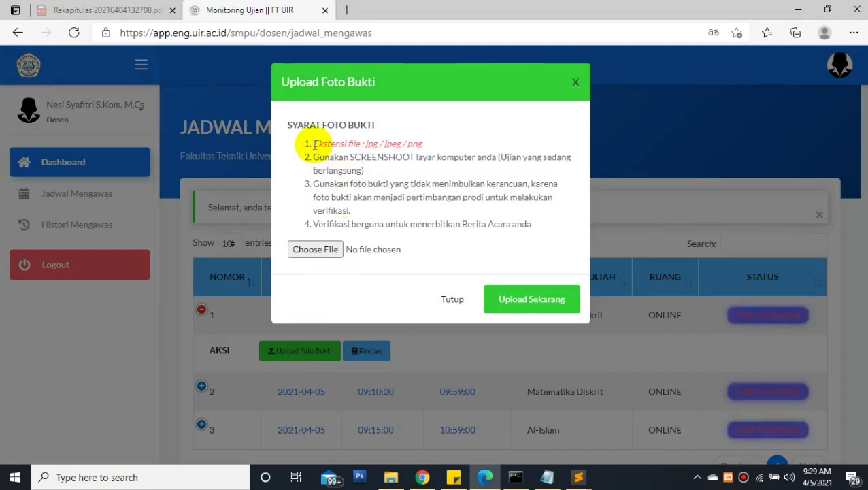
{"action": "left_click_drag", "start_coordinate": [314, 144], "coordinate": [423, 143]}
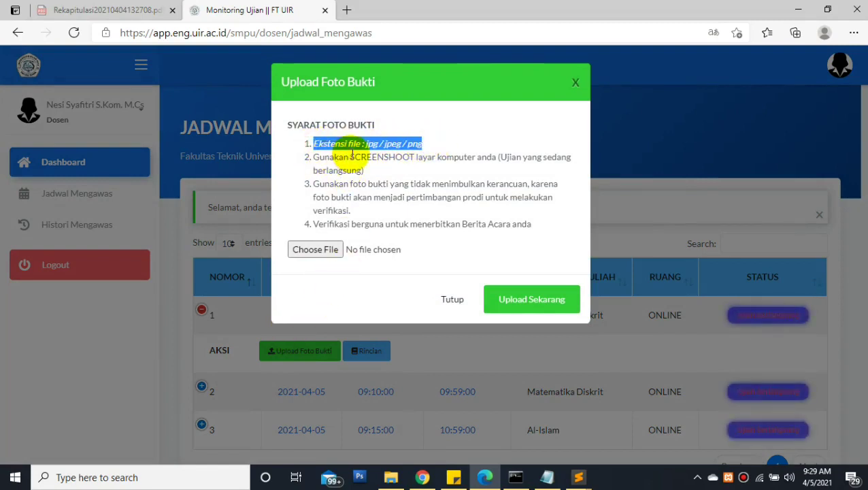
{"action": "left_click_drag", "start_coordinate": [304, 155], "coordinate": [494, 160]}
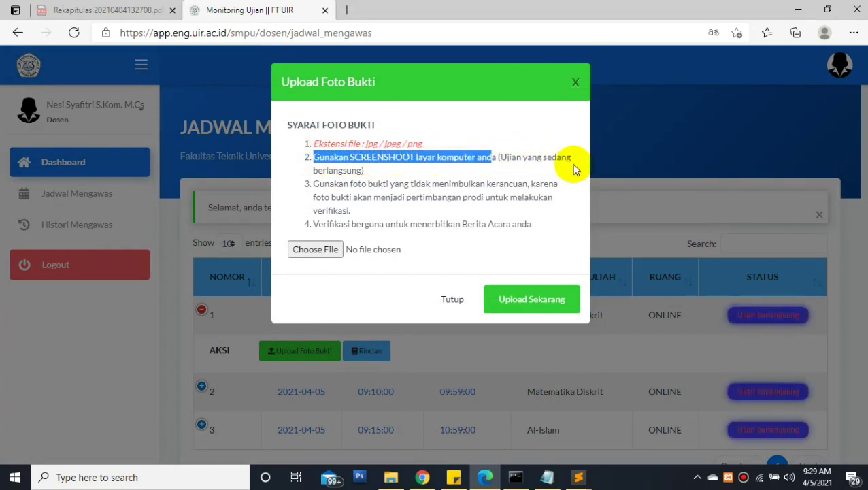
{"action": "left_click", "coordinate": [318, 195]}
{"action": "left_click_drag", "start_coordinate": [311, 186], "coordinate": [549, 184]}
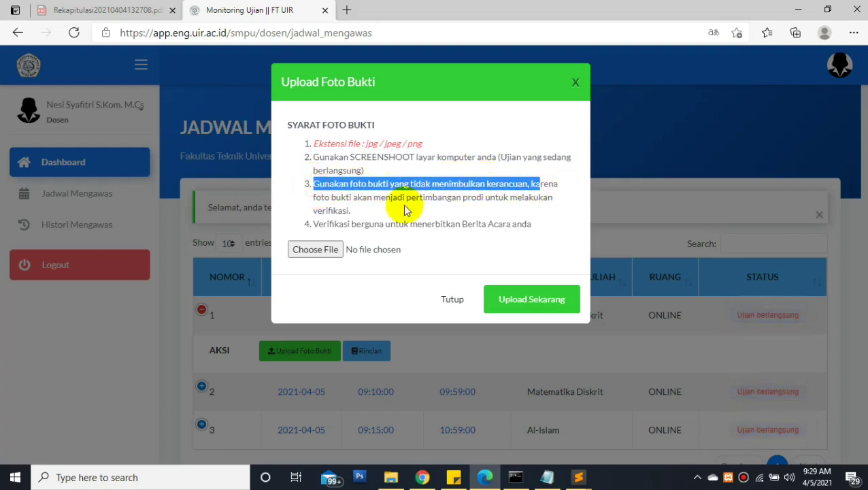
{"action": "left_click", "coordinate": [324, 156]}
{"action": "left_click_drag", "start_coordinate": [421, 193], "coordinate": [494, 227]}
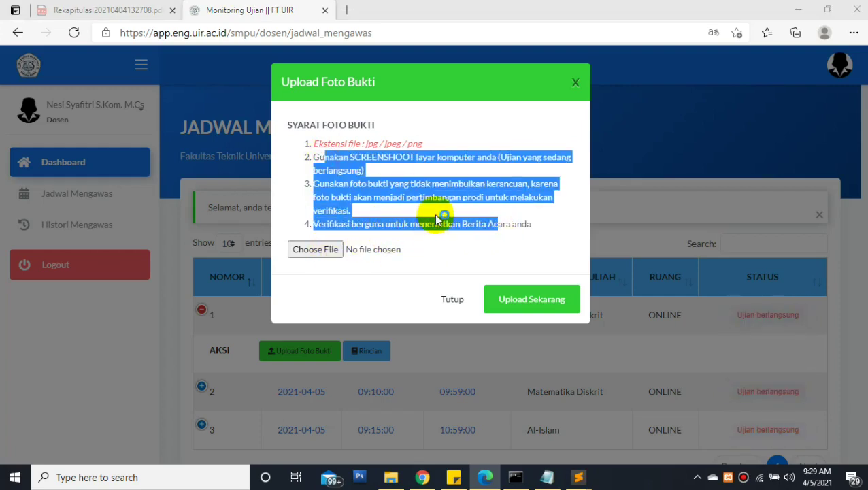
Choose facebook_logos_PNG19748.png as the proof photo
{"action": "left_click", "coordinate": [332, 250]}
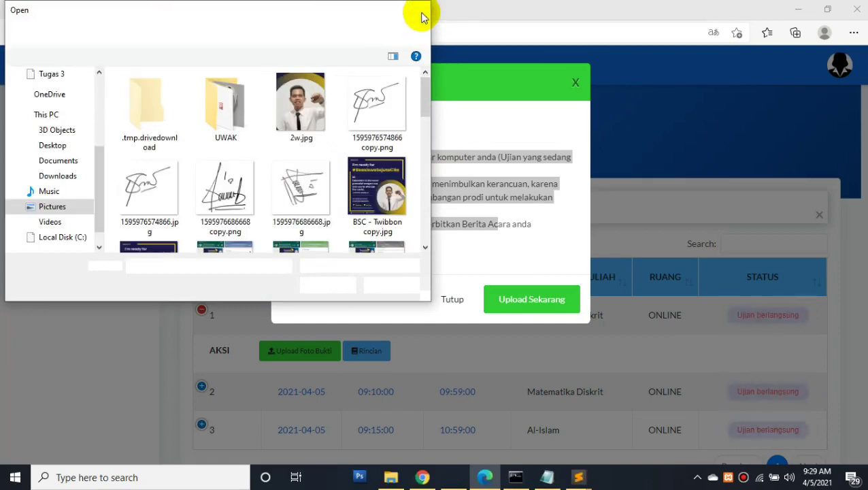
{"action": "left_click", "coordinate": [421, 11]}
{"action": "left_click", "coordinate": [348, 229]}
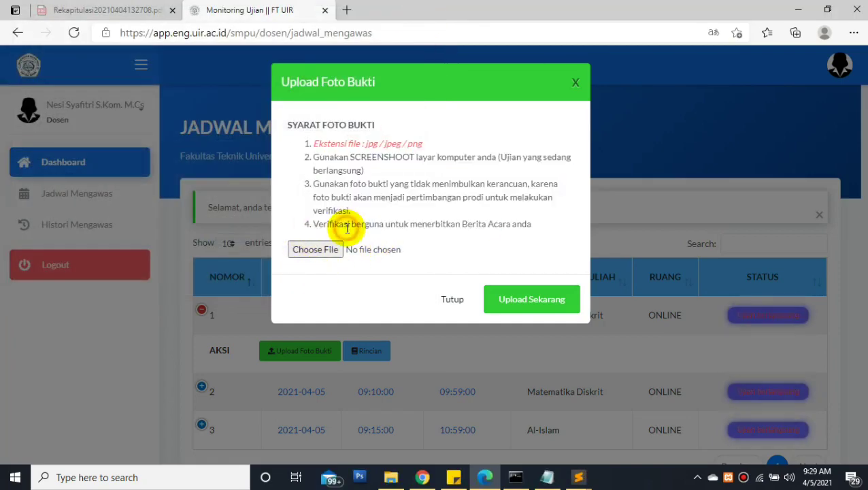
{"action": "left_click", "coordinate": [315, 256]}
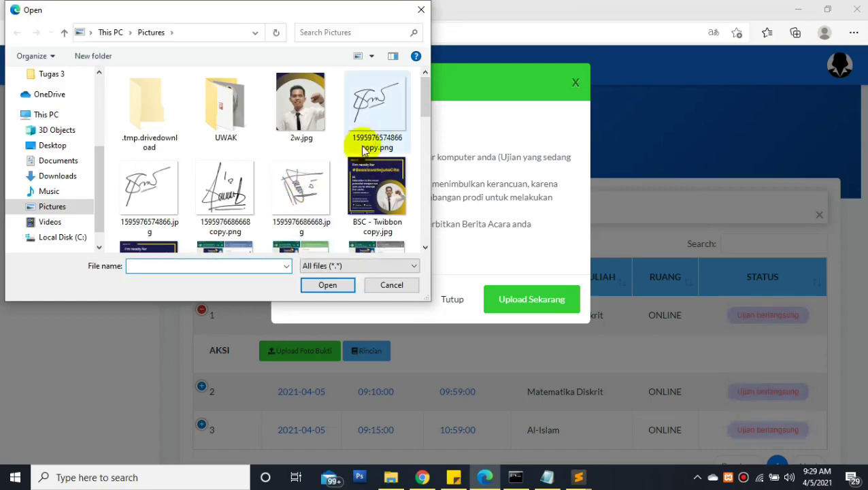
{"action": "left_click_drag", "start_coordinate": [422, 95], "coordinate": [413, 140]}
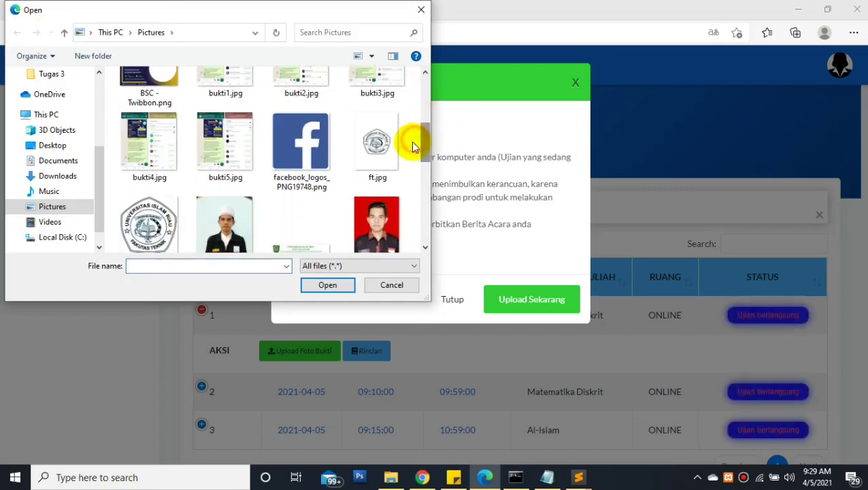
{"action": "double_click", "coordinate": [309, 160]}
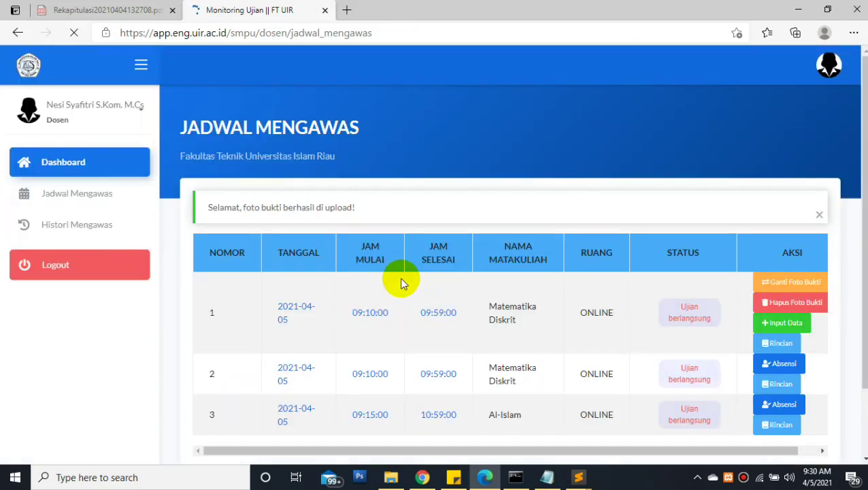
{"action": "left_click", "coordinate": [423, 477]}
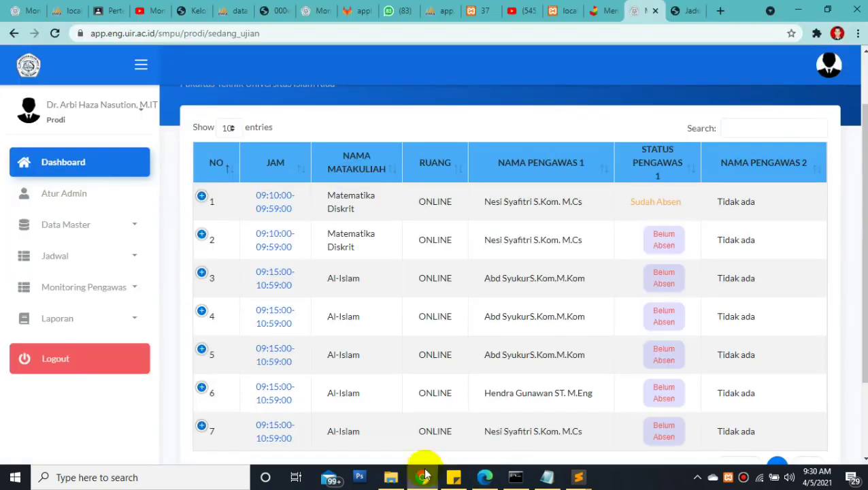
{"action": "left_click", "coordinate": [305, 35]}
{"action": "key", "text": "Return"}
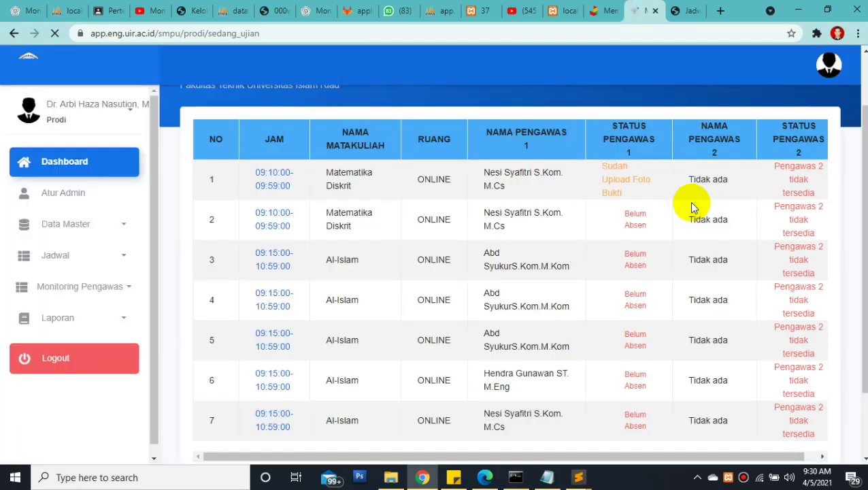
{"action": "triple_click", "coordinate": [653, 186]}
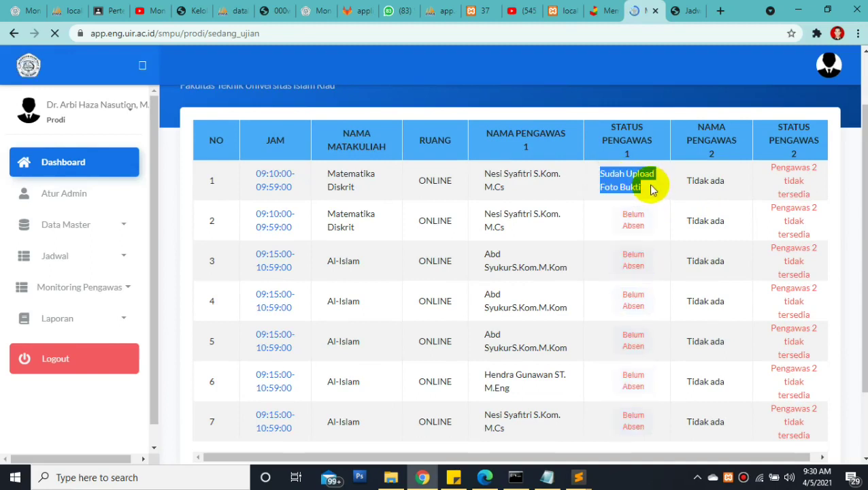
{"action": "left_click", "coordinate": [552, 281]}
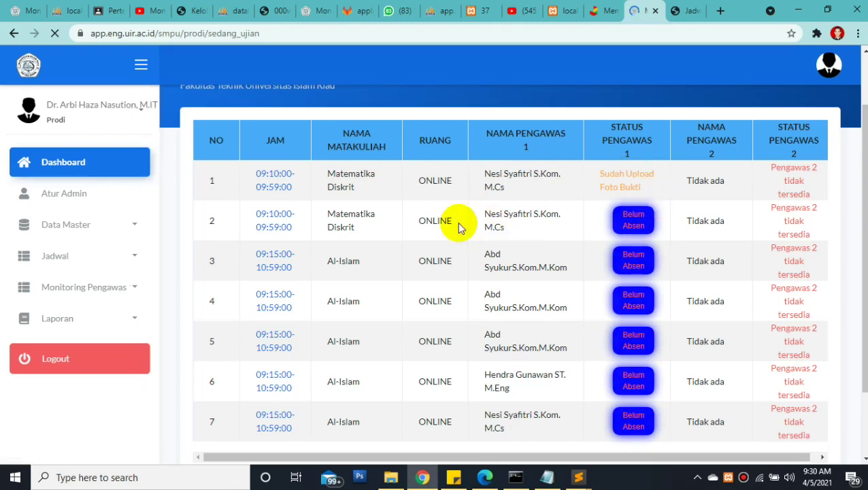
{"action": "left_click", "coordinate": [408, 74]}
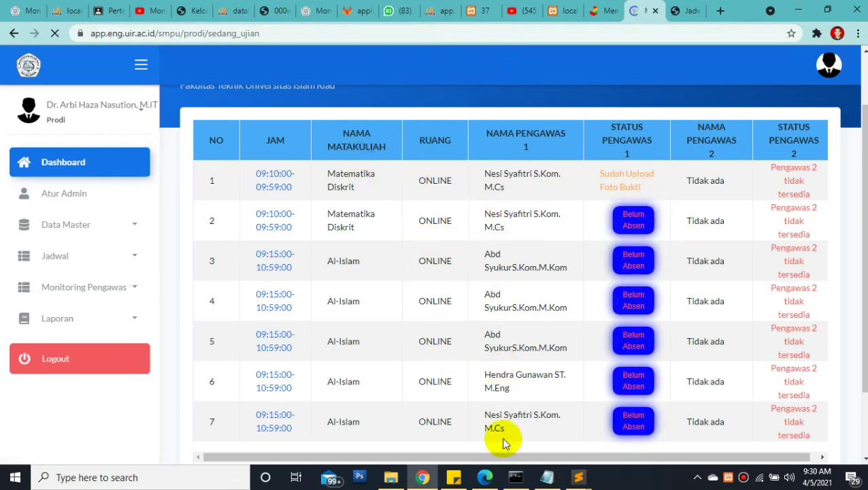
{"action": "left_click", "coordinate": [485, 476]}
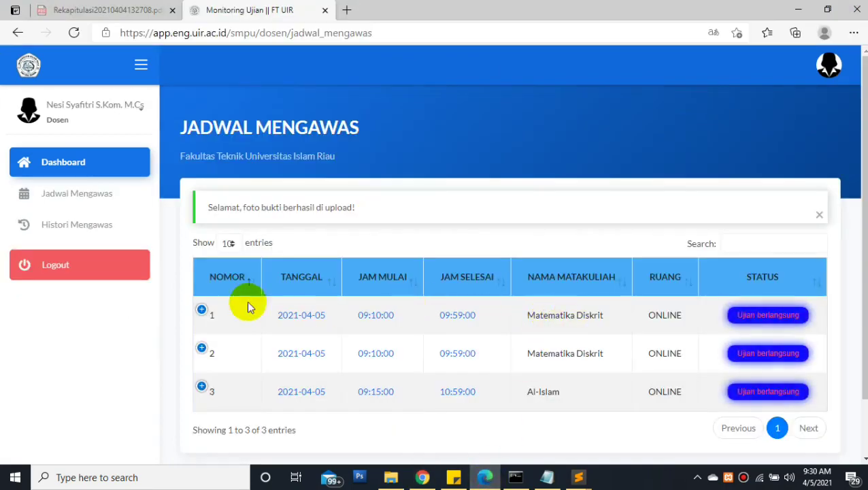
Expand exam 1's actions, then open and cancel both Ganti Foto Bukti and Hapus Foto Bukti
{"action": "left_click", "coordinate": [202, 310]}
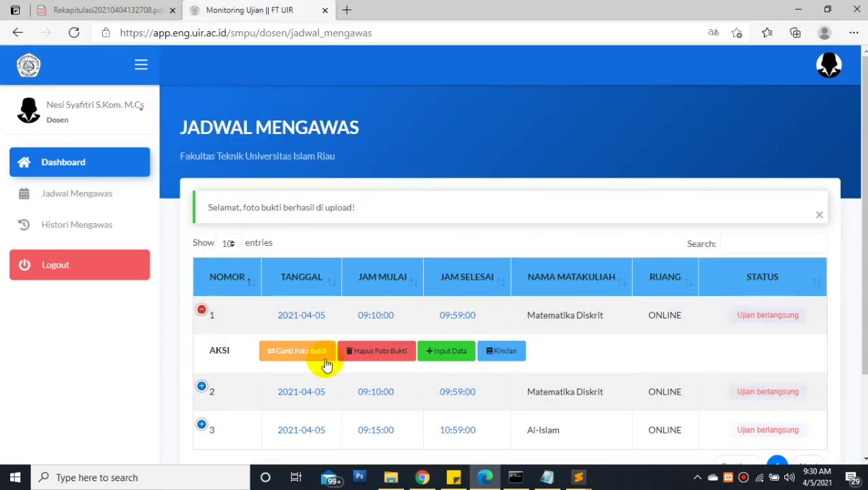
{"action": "left_click", "coordinate": [291, 352]}
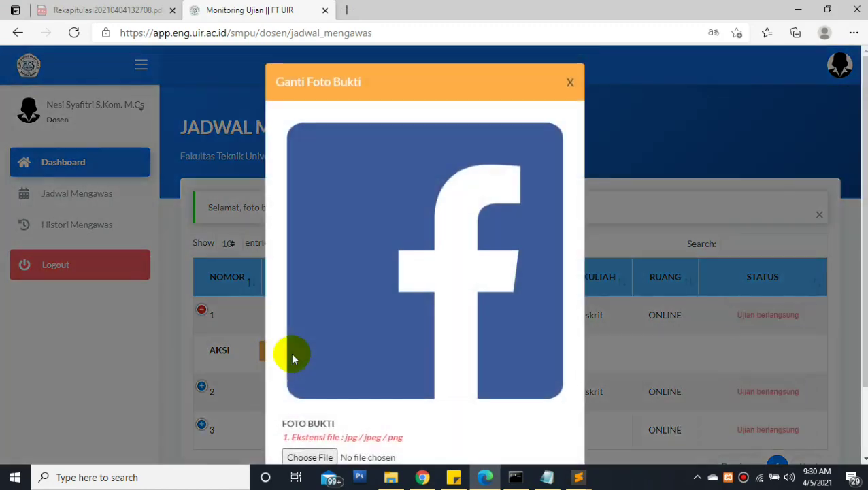
{"action": "left_click", "coordinate": [229, 348]}
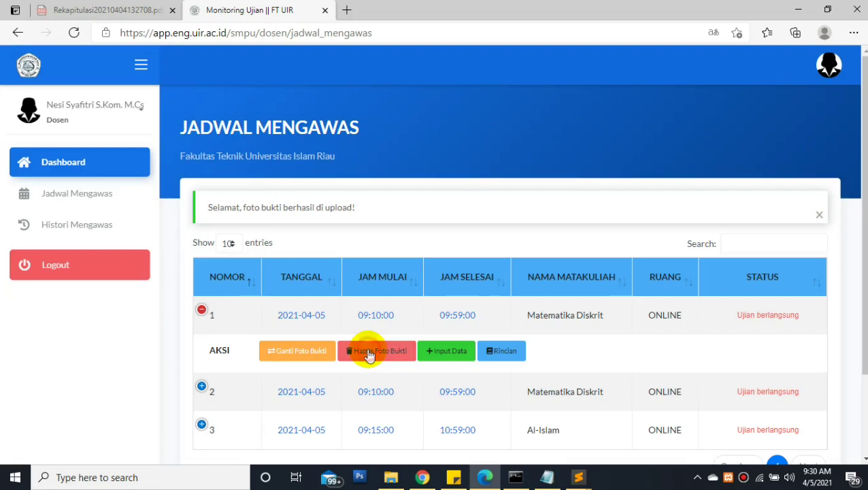
{"action": "left_click", "coordinate": [367, 352]}
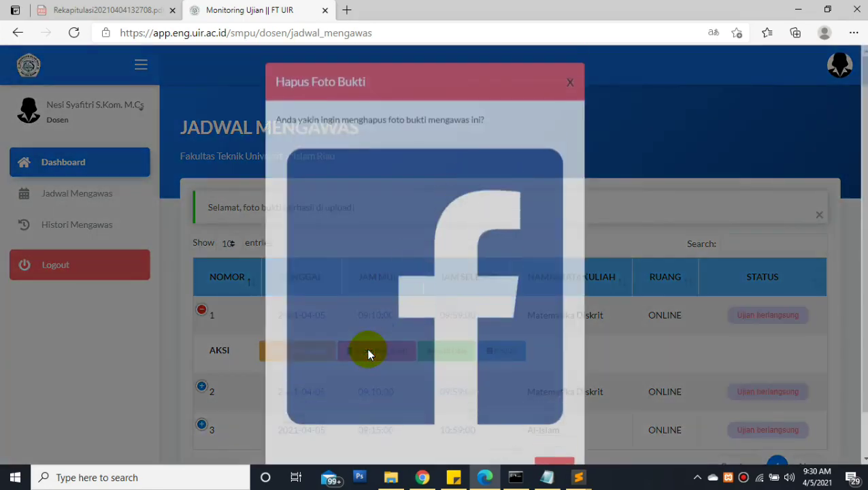
{"action": "left_click", "coordinate": [258, 334]}
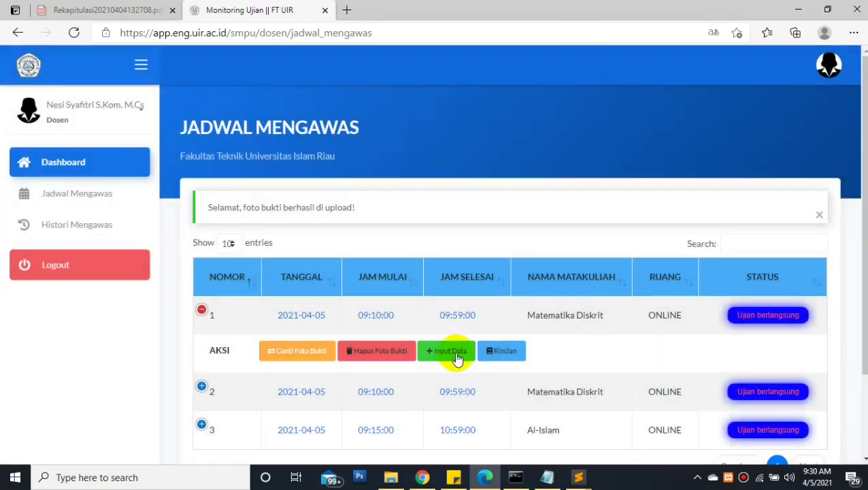
Save exam 1's data: Jenis Soal Tugas, media Google Meet, 30 attendees present, Aman dan Lancar
{"action": "left_click", "coordinate": [439, 354]}
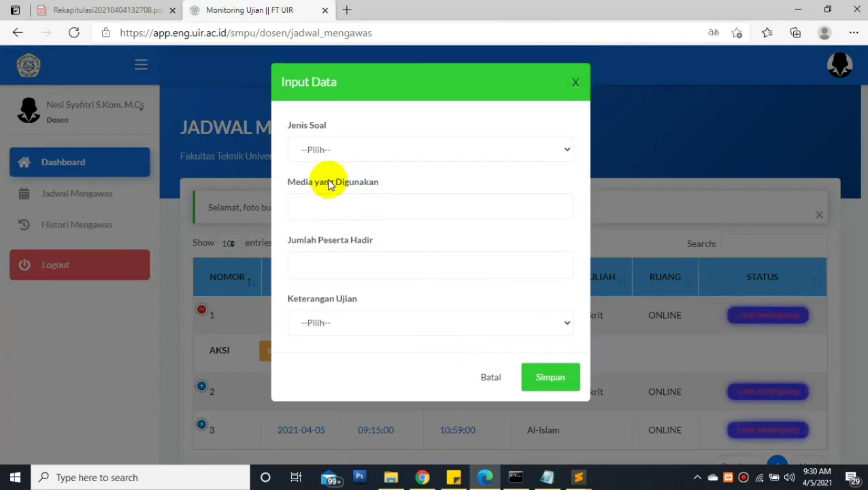
{"action": "left_click", "coordinate": [320, 151]}
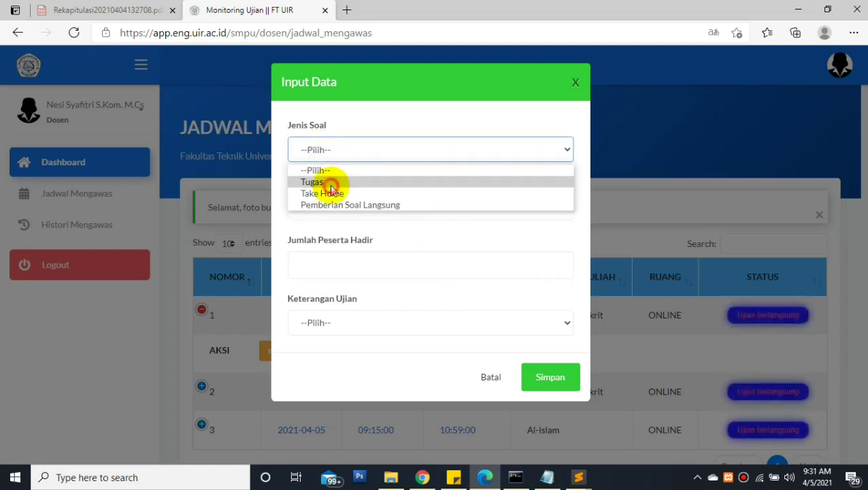
{"action": "left_click", "coordinate": [320, 183]}
{"action": "left_click", "coordinate": [325, 207]}
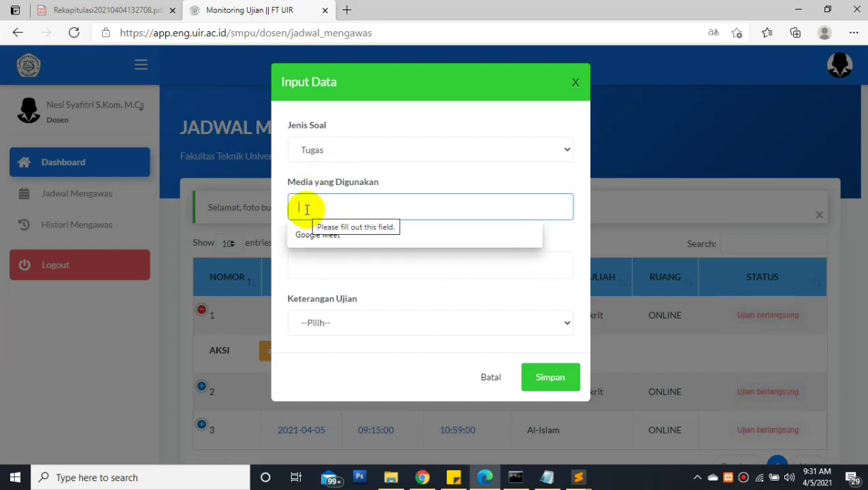
{"action": "left_click", "coordinate": [337, 236]}
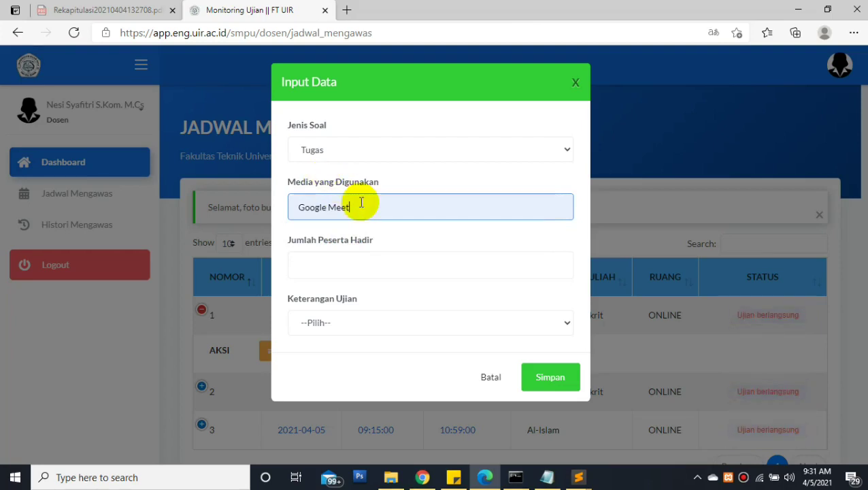
{"action": "left_click", "coordinate": [304, 262]}
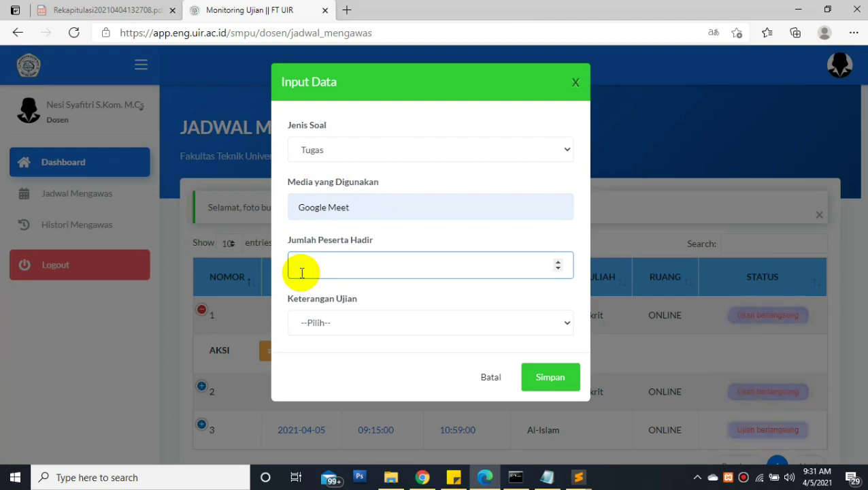
{"action": "left_click", "coordinate": [312, 324]}
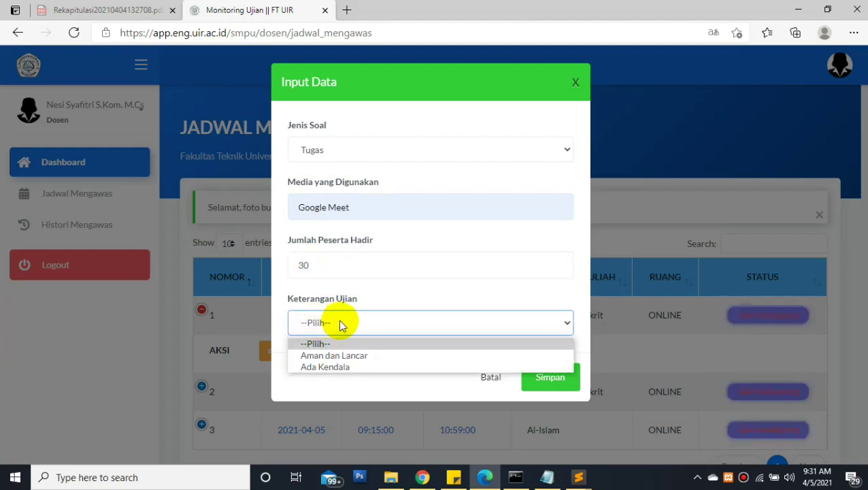
{"action": "left_click", "coordinate": [333, 355]}
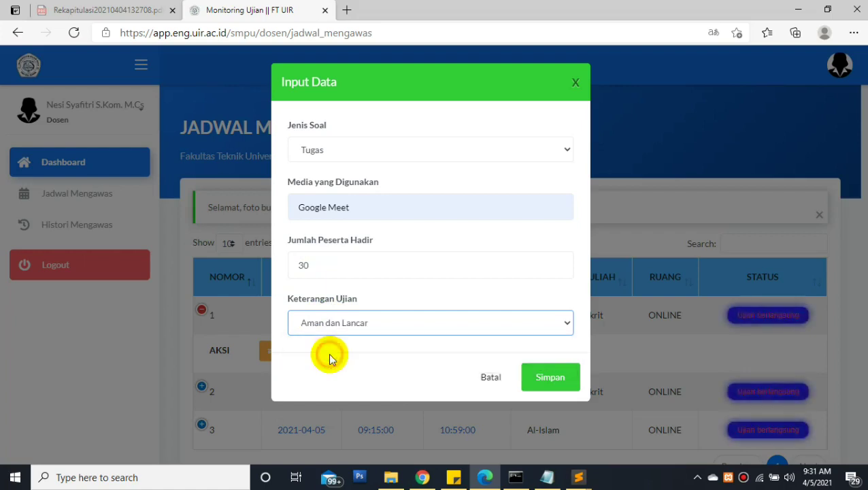
{"action": "left_click", "coordinate": [546, 383]}
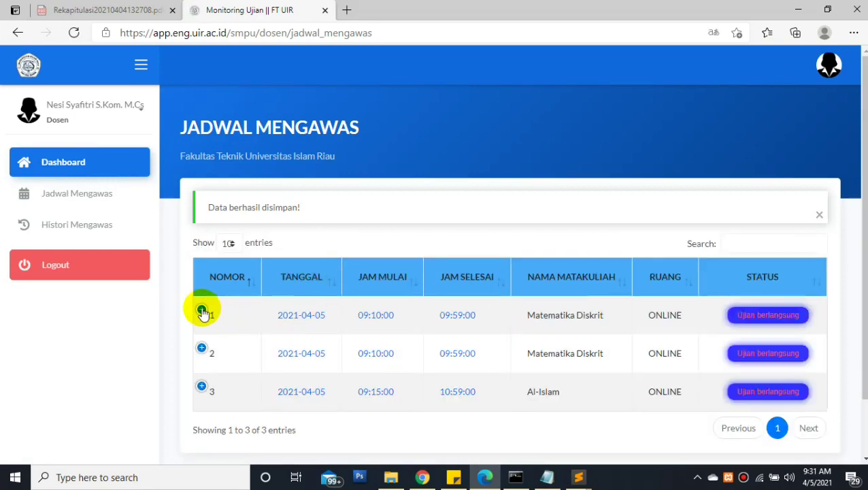
Reload the Prodi page in Chrome to confirm exam 1 reads Sudah Input Data, then return to Edge
{"action": "left_click", "coordinate": [422, 477]}
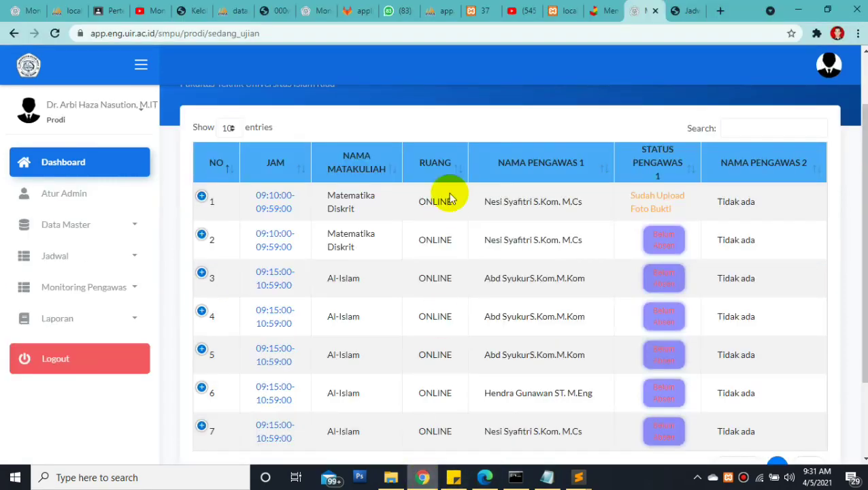
{"action": "left_click", "coordinate": [412, 35]}
{"action": "key", "text": "Return"}
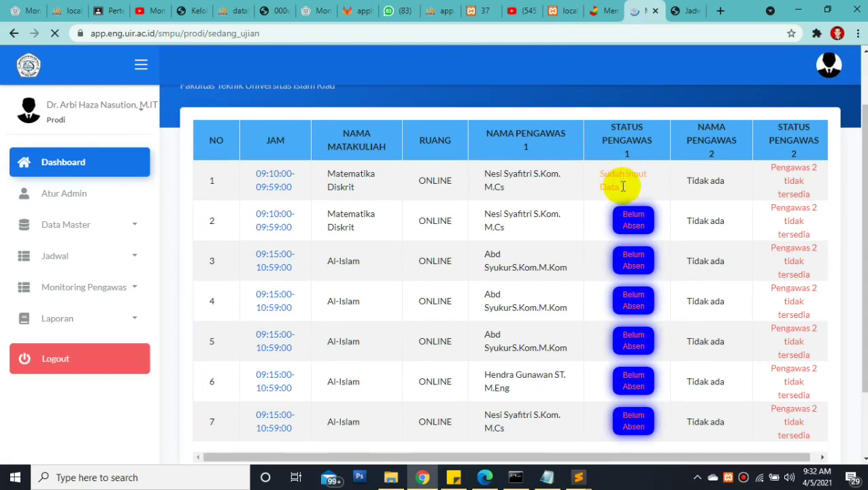
{"action": "left_click", "coordinate": [623, 185]}
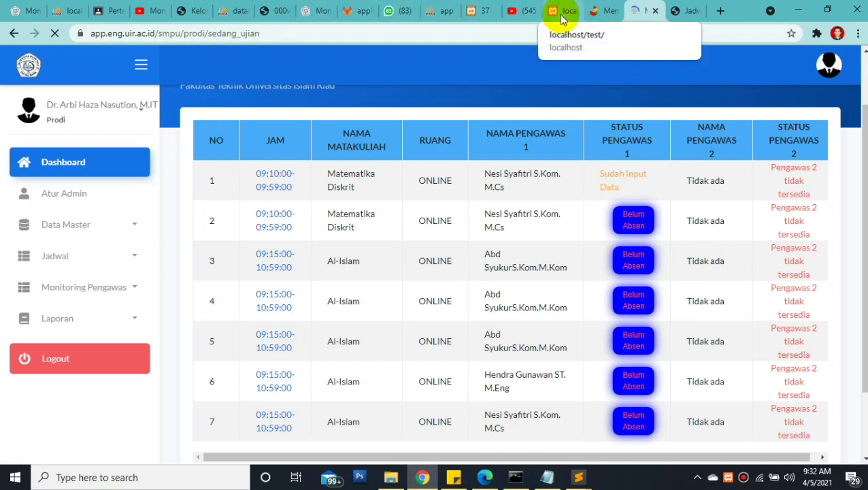
{"action": "left_click", "coordinate": [487, 479]}
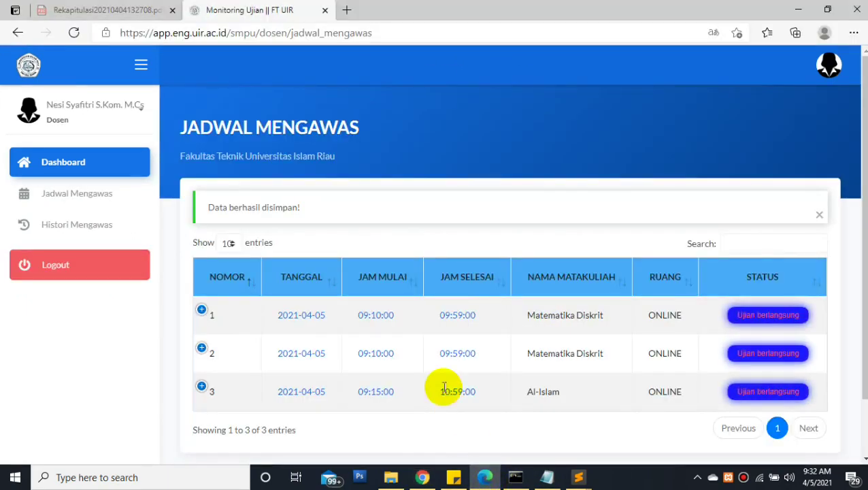
Submit exam 1's supervision data so it reads Sedang meminta verifikasi, then return to Chrome
{"action": "left_click", "coordinate": [202, 310]}
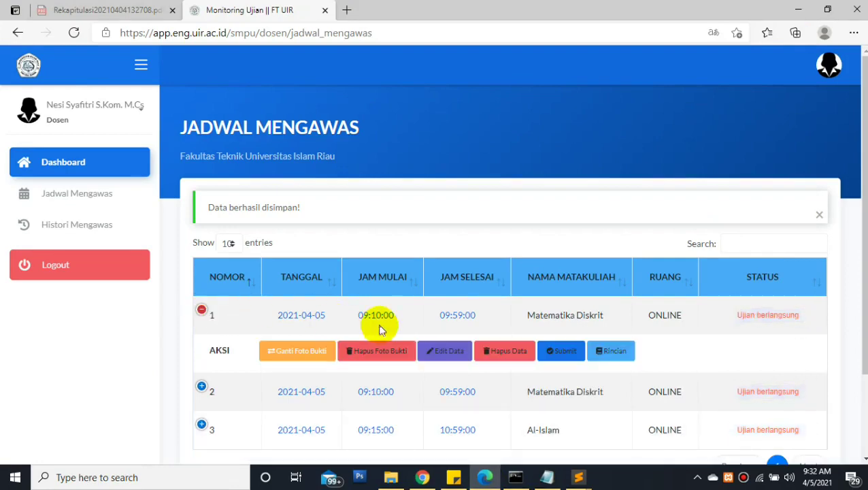
{"action": "left_click", "coordinate": [556, 352]}
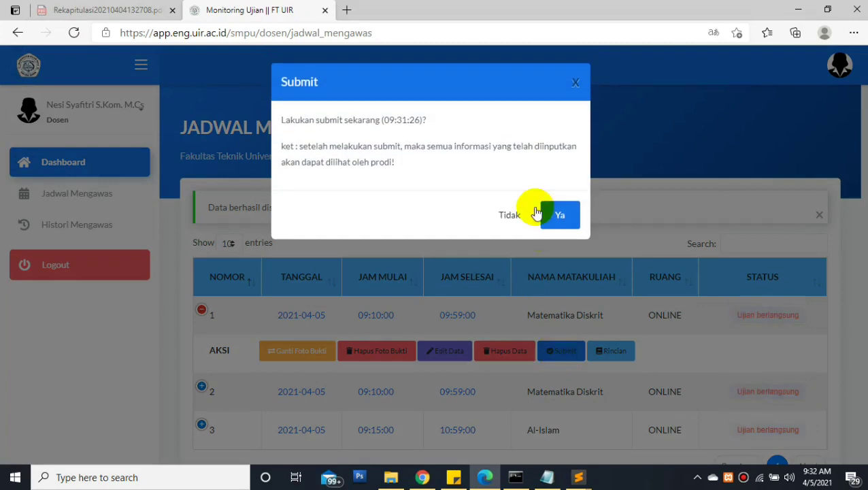
{"action": "left_click_drag", "start_coordinate": [300, 145], "coordinate": [317, 145]}
{"action": "left_click_drag", "start_coordinate": [424, 141], "coordinate": [389, 164]}
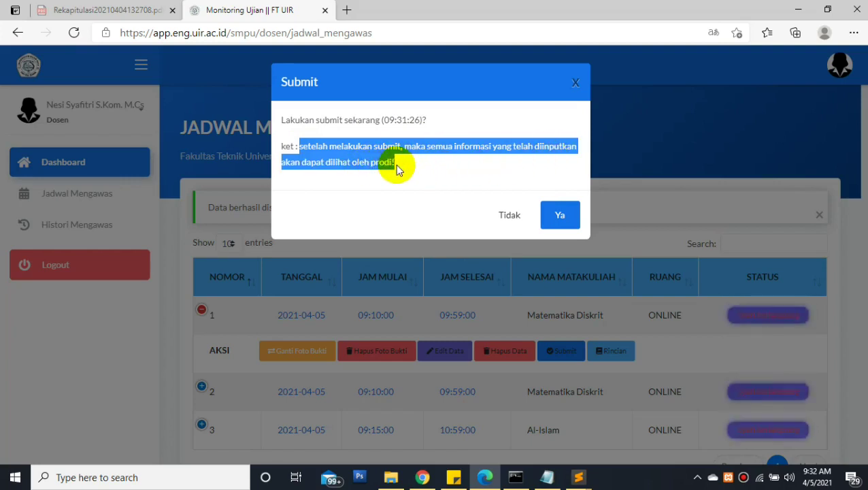
{"action": "left_click", "coordinate": [405, 169]}
{"action": "left_click_drag", "start_coordinate": [385, 120], "coordinate": [414, 121]}
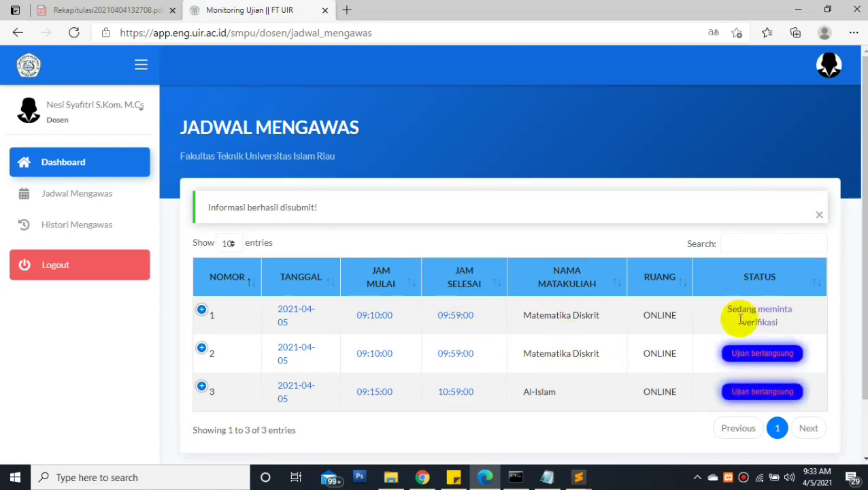
{"action": "left_click_drag", "start_coordinate": [722, 307], "coordinate": [783, 325]}
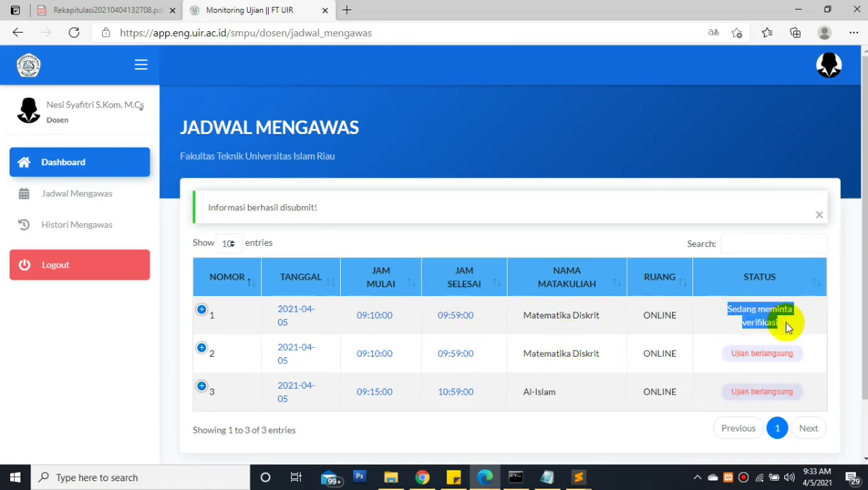
{"action": "left_click", "coordinate": [422, 477]}
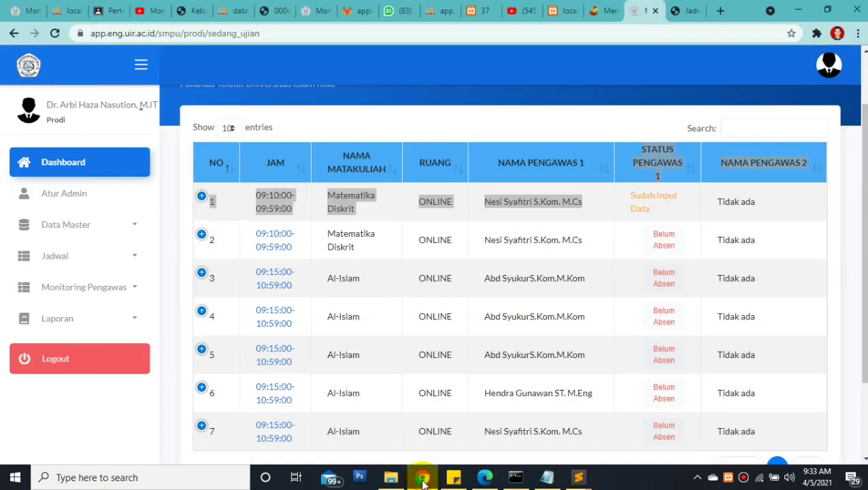
Reload the Prodi list to show row 1 as Minta Verifikasi and expand Monitoring Pengawas
{"action": "left_click", "coordinate": [316, 33]}
{"action": "key", "text": "Return"}
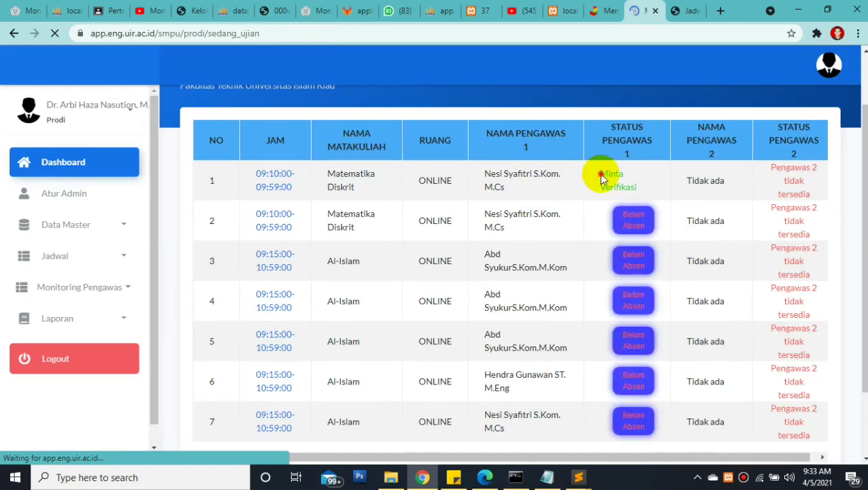
{"action": "triple_click", "coordinate": [643, 191]}
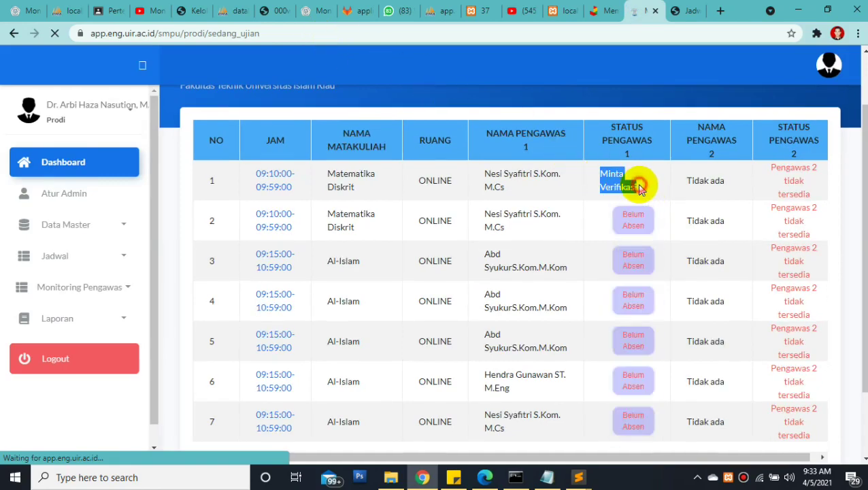
{"action": "double_click", "coordinate": [619, 175]}
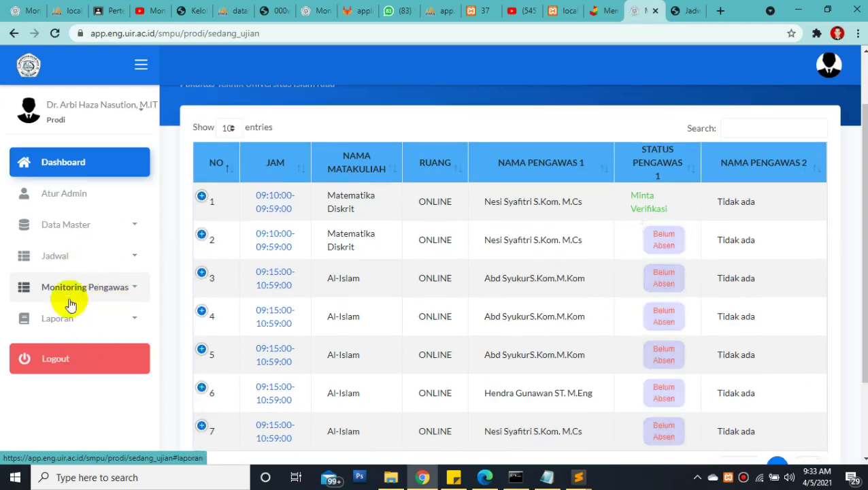
{"action": "left_click", "coordinate": [112, 288]}
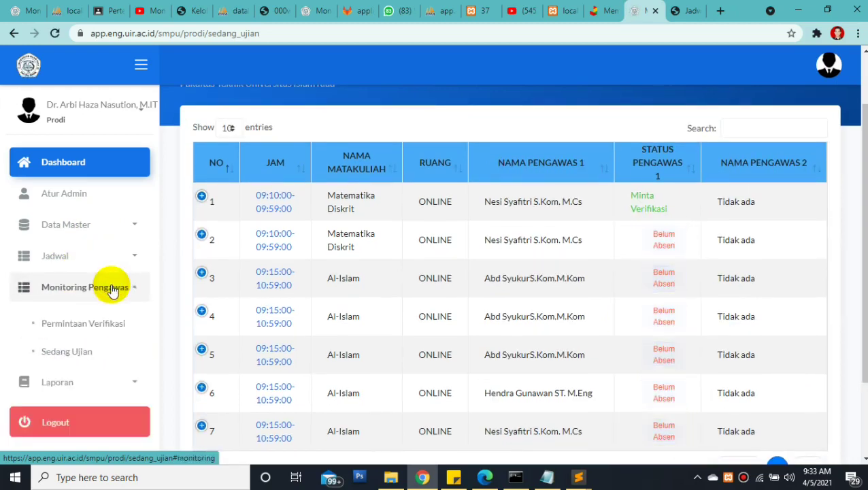
Open Permintaan Verifikasi from the Monitoring Pengawas sidebar section
{"action": "left_click", "coordinate": [93, 330]}
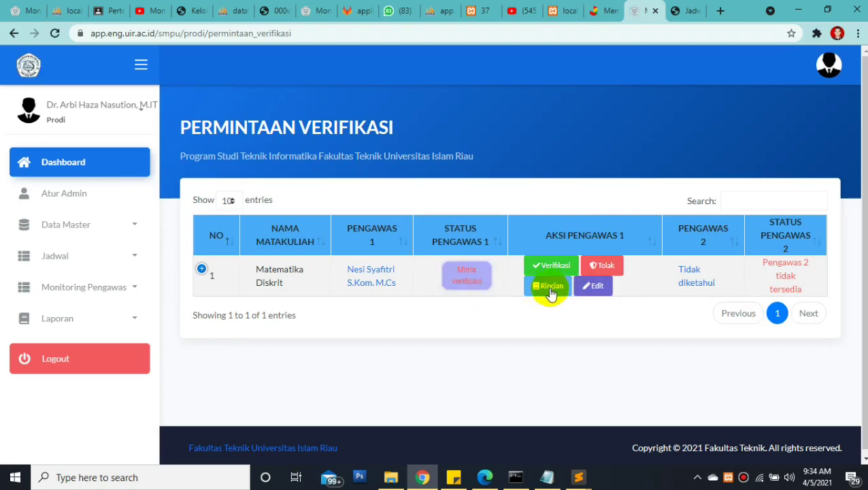
{"action": "left_click", "coordinate": [549, 289]}
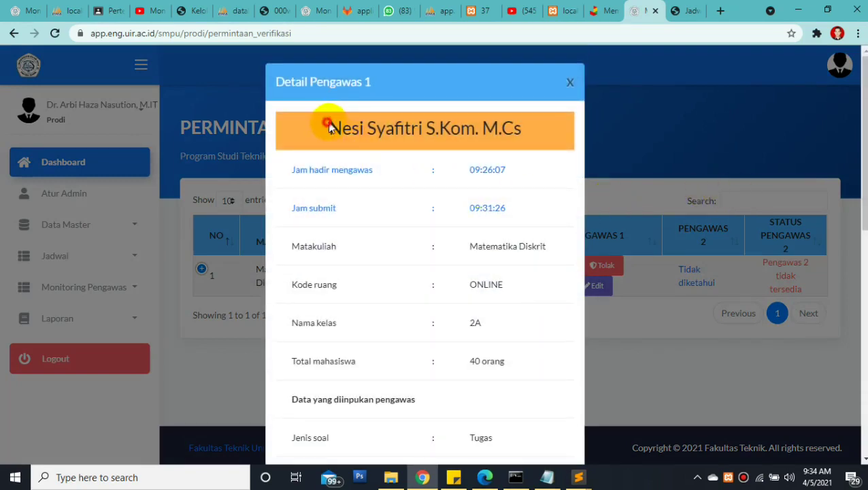
{"action": "left_click_drag", "start_coordinate": [328, 127], "coordinate": [478, 127]}
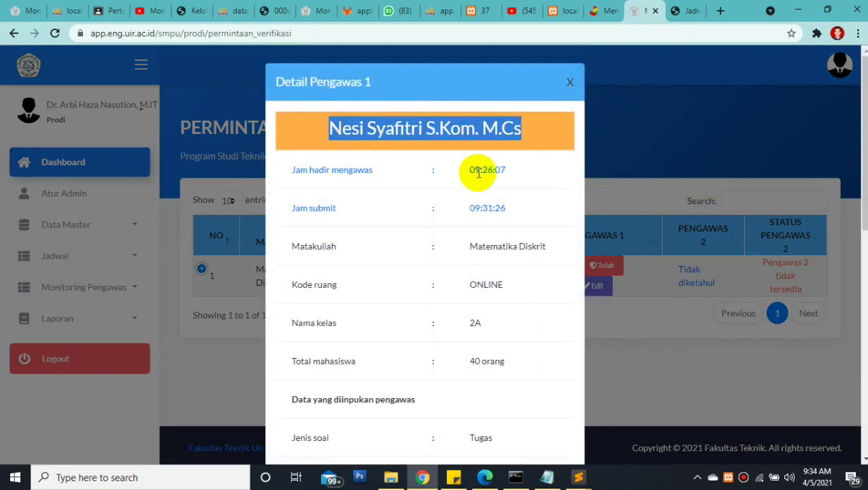
{"action": "left_click_drag", "start_coordinate": [476, 169], "coordinate": [509, 171]}
{"action": "left_click_drag", "start_coordinate": [463, 208], "coordinate": [515, 221]}
{"action": "left_click_drag", "start_coordinate": [465, 246], "coordinate": [541, 248]}
{"action": "left_click", "coordinate": [468, 289]}
{"action": "left_click_drag", "start_coordinate": [457, 320], "coordinate": [523, 360]}
{"action": "left_click_drag", "start_coordinate": [864, 198], "coordinate": [464, 260]}
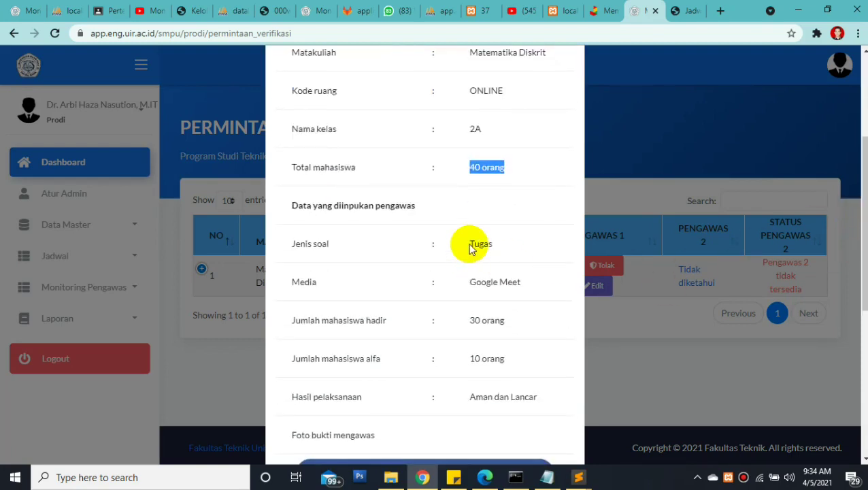
{"action": "left_click", "coordinate": [274, 199]}
{"action": "left_click_drag", "start_coordinate": [421, 225], "coordinate": [503, 247]}
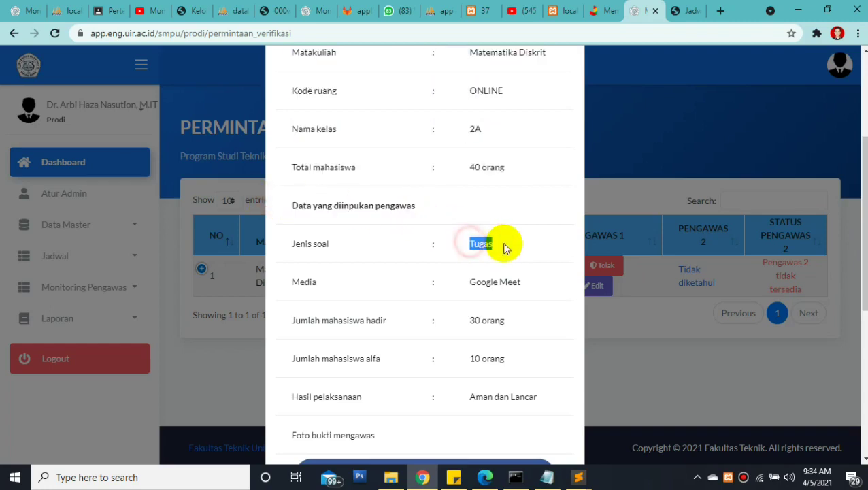
{"action": "left_click_drag", "start_coordinate": [472, 282], "coordinate": [533, 290]}
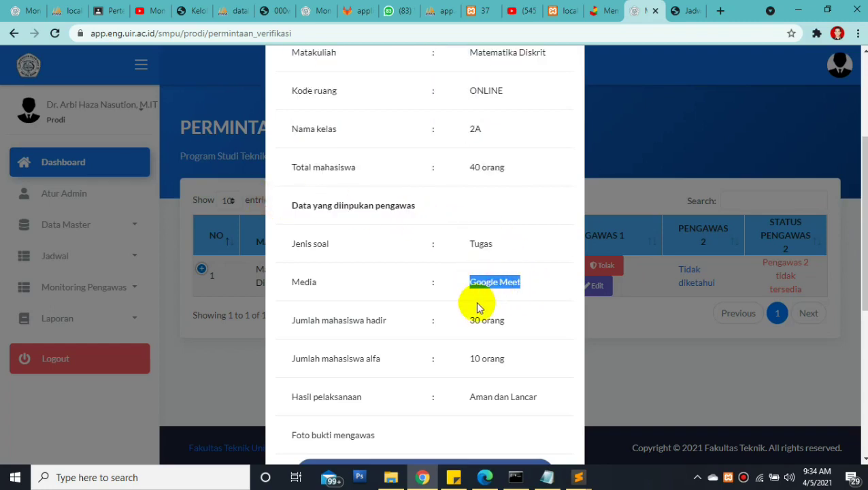
{"action": "left_click_drag", "start_coordinate": [465, 325], "coordinate": [516, 321]}
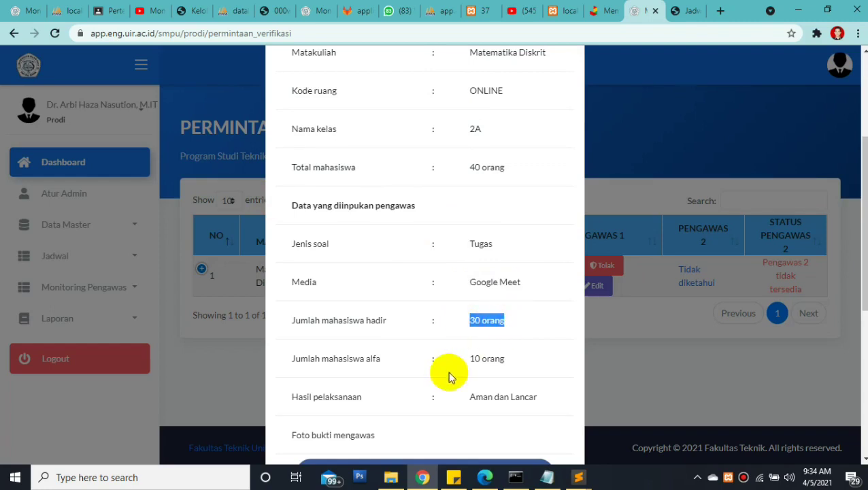
{"action": "left_click_drag", "start_coordinate": [471, 361], "coordinate": [506, 358]}
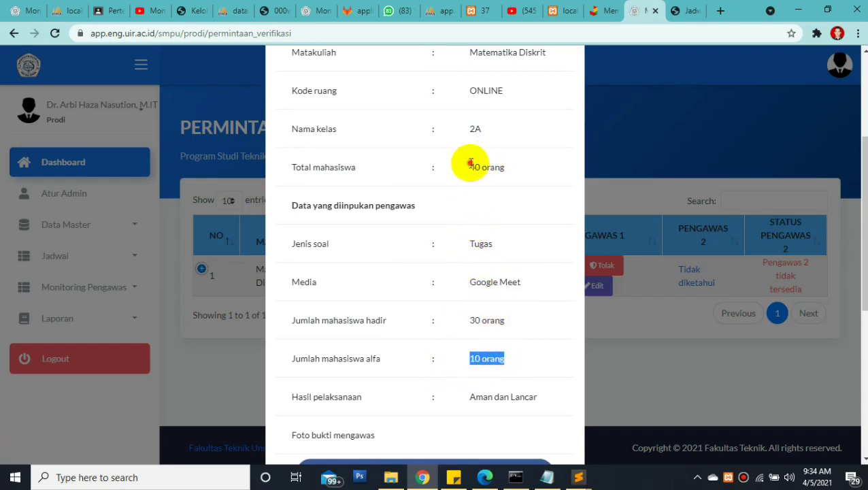
{"action": "left_click_drag", "start_coordinate": [469, 166], "coordinate": [495, 168]}
{"action": "left_click_drag", "start_coordinate": [466, 320], "coordinate": [523, 364]}
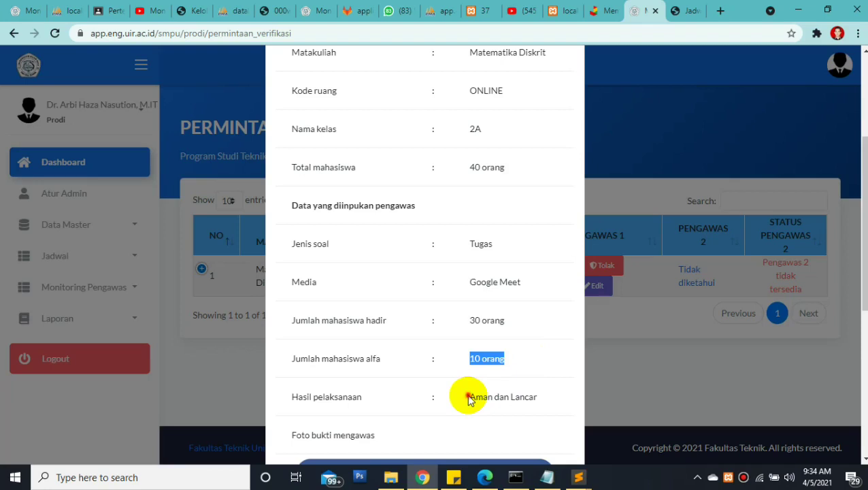
{"action": "left_click_drag", "start_coordinate": [475, 395], "coordinate": [537, 398]}
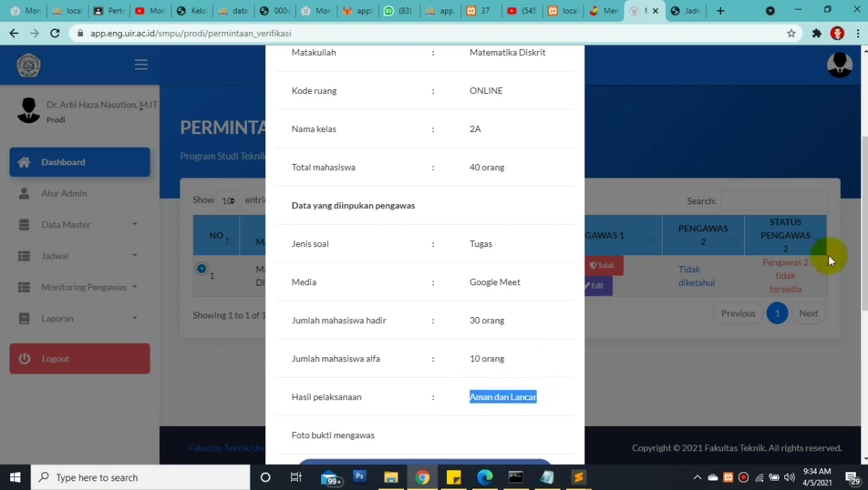
{"action": "scroll", "coordinate": [853, 242], "scroll_direction": "down", "scroll_amount": 3}
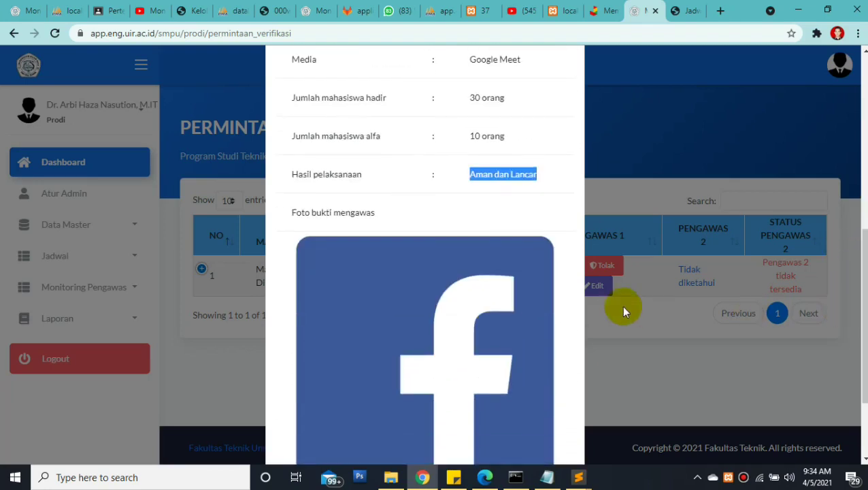
{"action": "left_click_drag", "start_coordinate": [289, 211], "coordinate": [362, 226]}
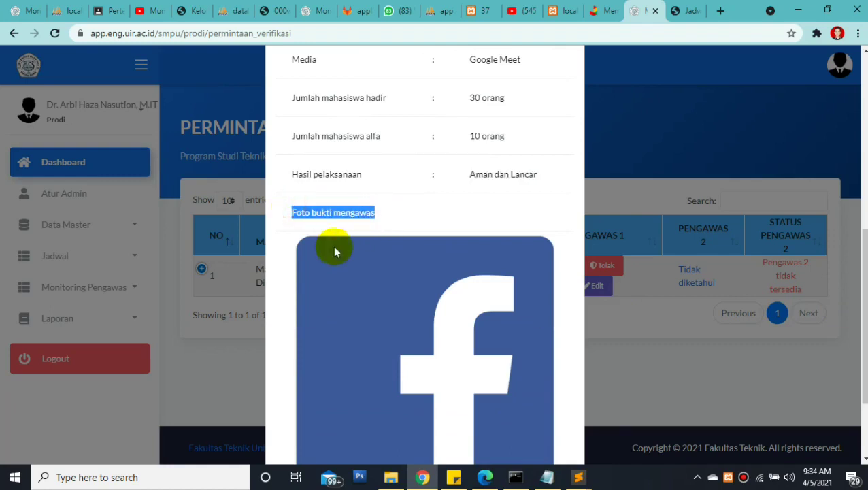
{"action": "double_click", "coordinate": [475, 339]}
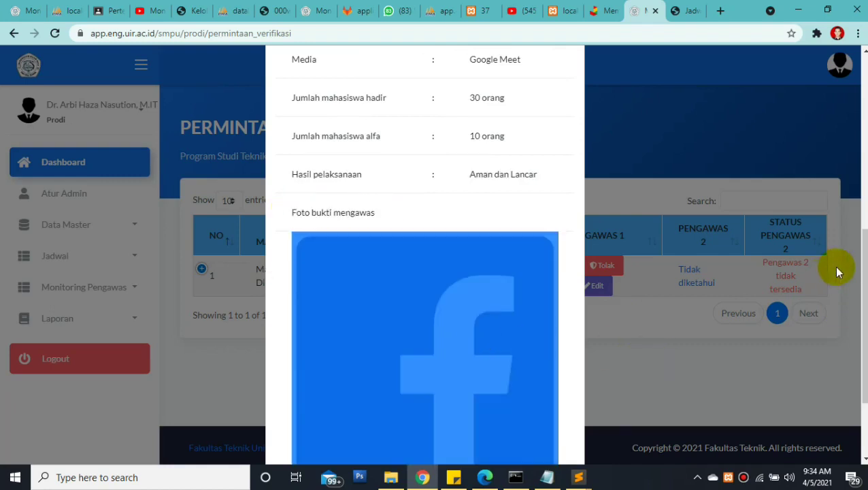
{"action": "left_click_drag", "start_coordinate": [862, 248], "coordinate": [854, 319]}
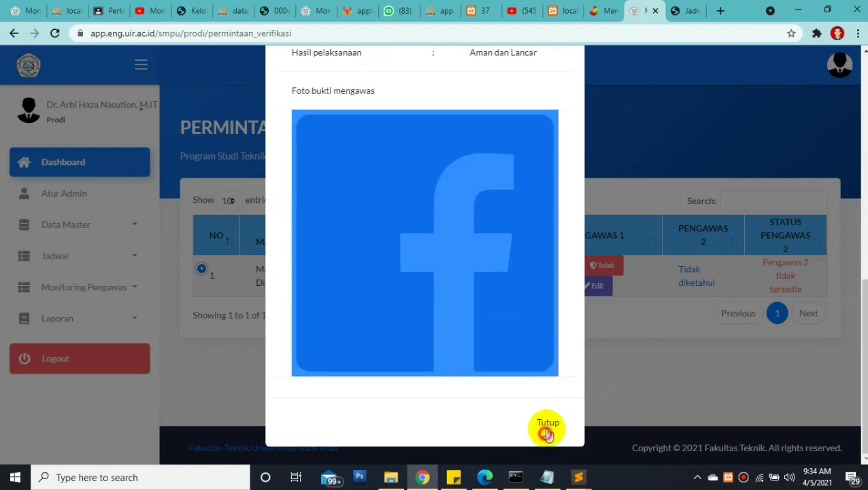
{"action": "left_click", "coordinate": [548, 428]}
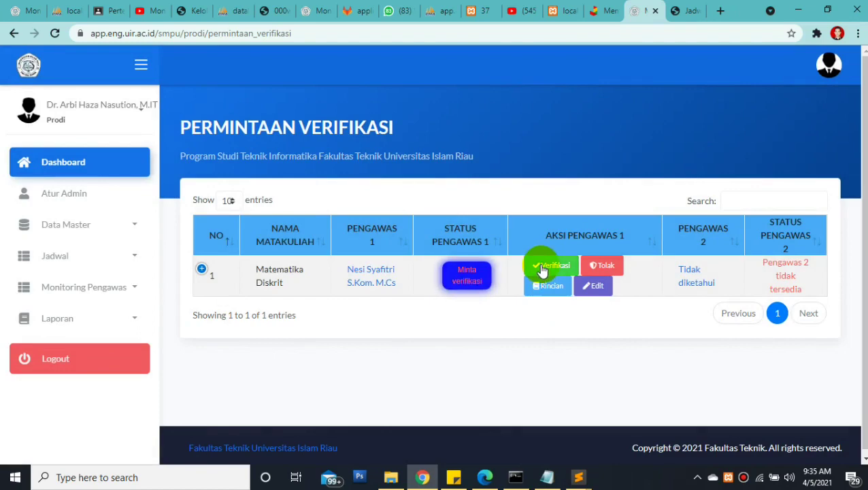
Verify supervisor 1's submission, then open Sedang Ujian to see exam 1 marked Terverifikasi
{"action": "left_click", "coordinate": [601, 267]}
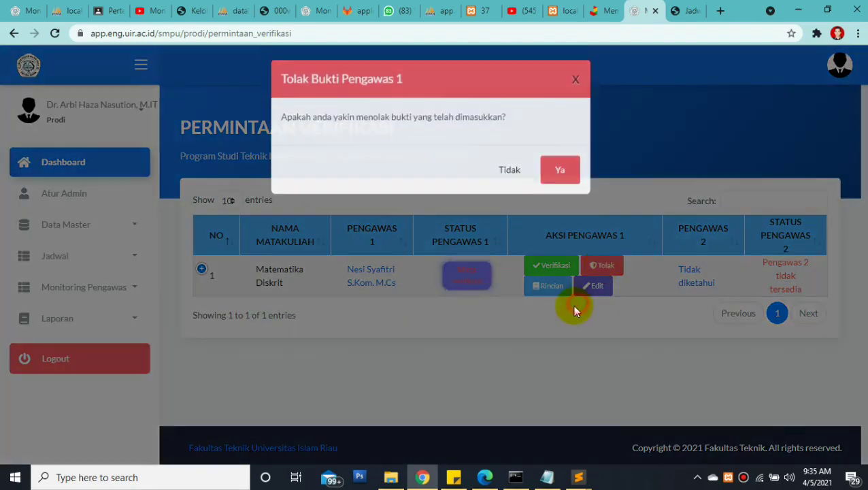
{"action": "left_click", "coordinate": [552, 264]}
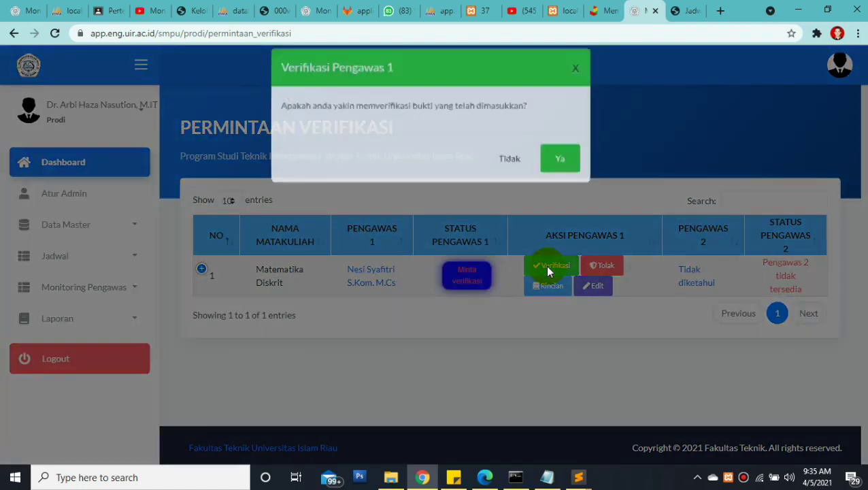
{"action": "left_click", "coordinate": [569, 174]}
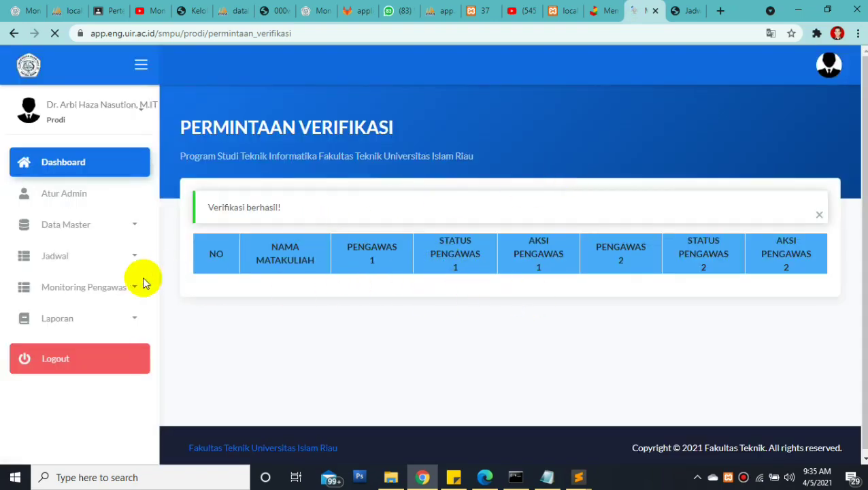
{"action": "left_click", "coordinate": [111, 290]}
{"action": "left_click", "coordinate": [87, 356]}
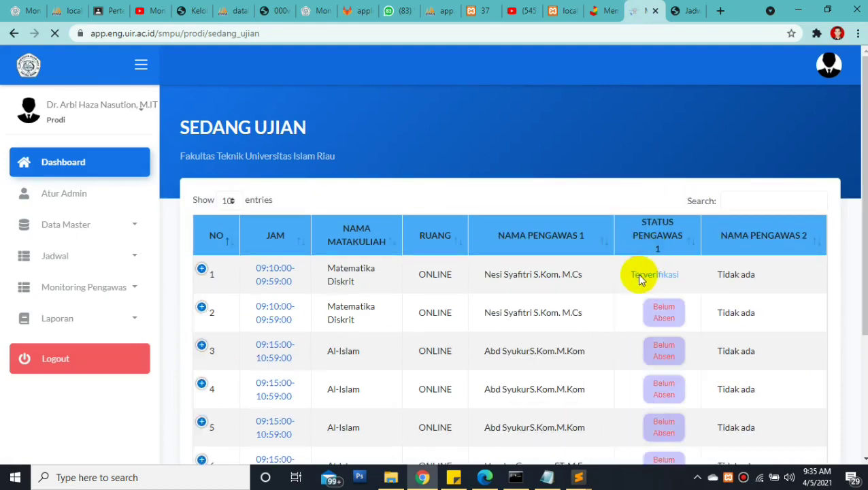
Highlight exam 1's Terverifikasi status, then bring the lecturer's Edge window forward
{"action": "double_click", "coordinate": [684, 279]}
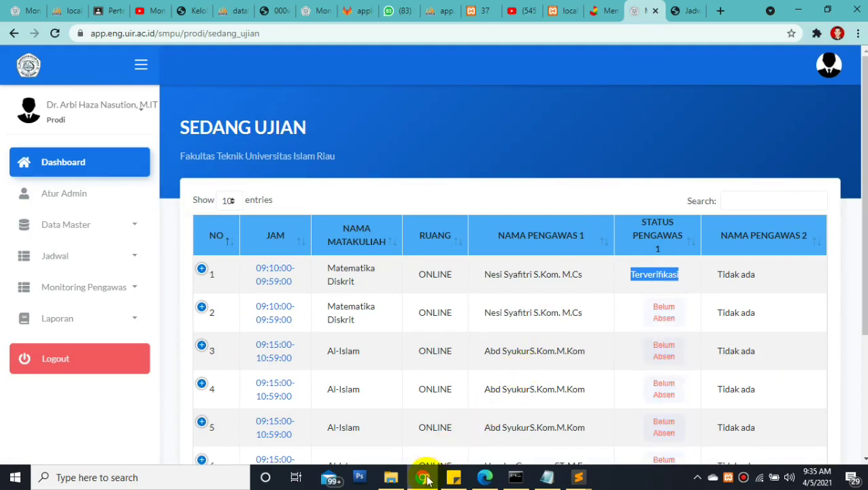
{"action": "left_click", "coordinate": [485, 477]}
Reload the lecturer's schedule and check that exam 1 now reads Terverifikasi
{"action": "left_click", "coordinate": [360, 32]}
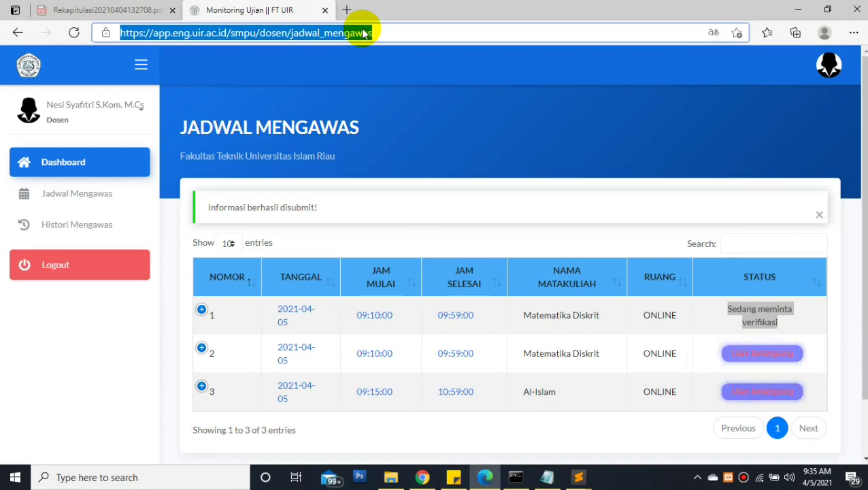
{"action": "left_click", "coordinate": [744, 307]}
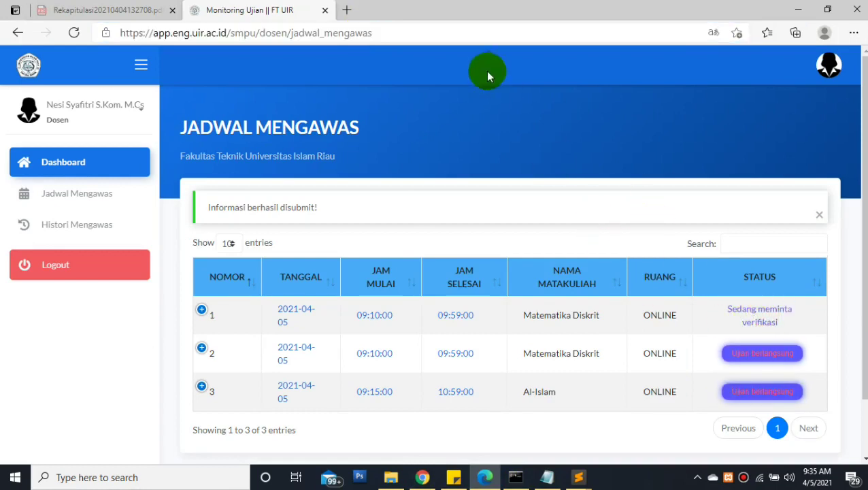
{"action": "left_click", "coordinate": [471, 35]}
{"action": "key", "text": "Return"}
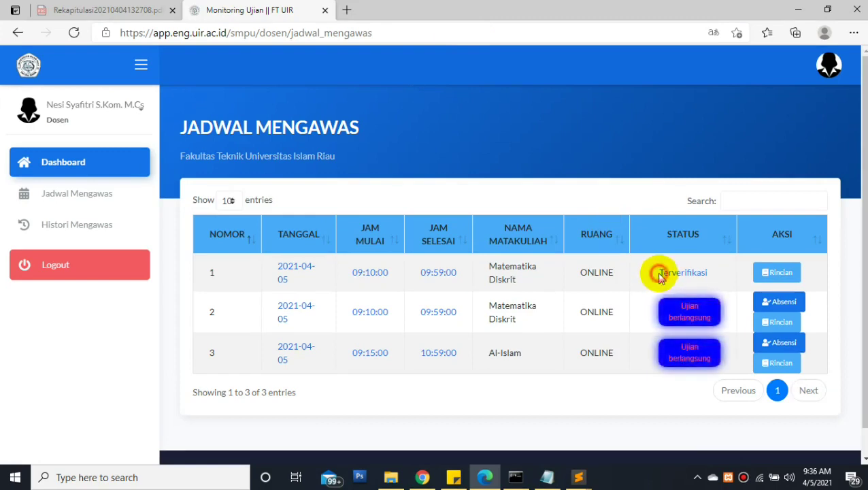
{"action": "left_click_drag", "start_coordinate": [660, 272], "coordinate": [726, 282]}
{"action": "left_click", "coordinate": [720, 278]}
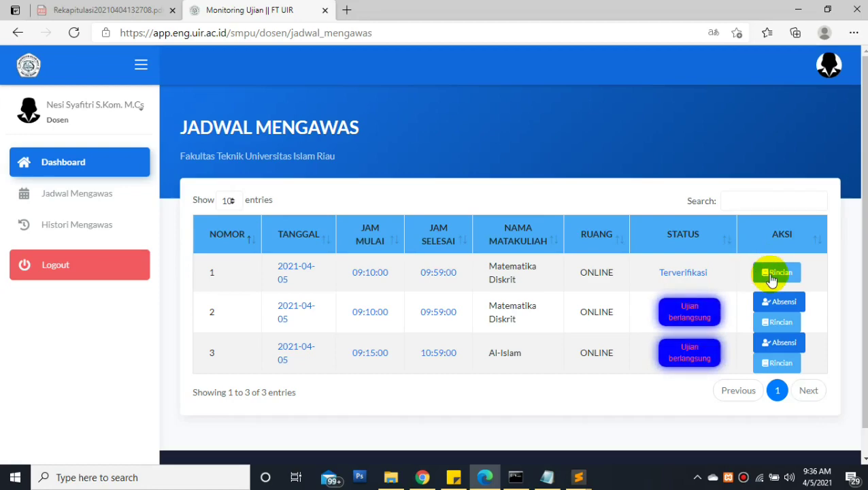
Review the first Matematika Diskrit exam's Detail Ujian, then recheck its Terverifikasi status
{"action": "left_click", "coordinate": [772, 273]}
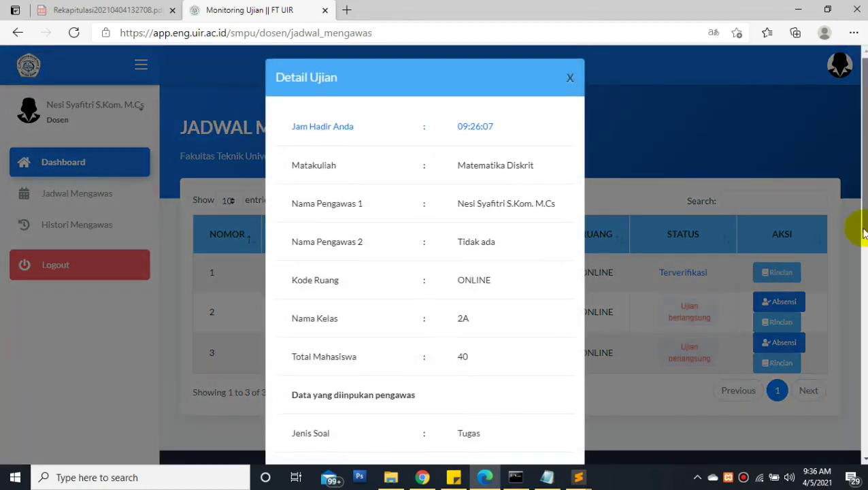
{"action": "scroll", "coordinate": [829, 333], "scroll_direction": "down", "scroll_amount": 6}
{"action": "scroll", "coordinate": [825, 167], "scroll_direction": "up", "scroll_amount": 5}
{"action": "scroll", "coordinate": [823, 167], "scroll_direction": "up", "scroll_amount": 3}
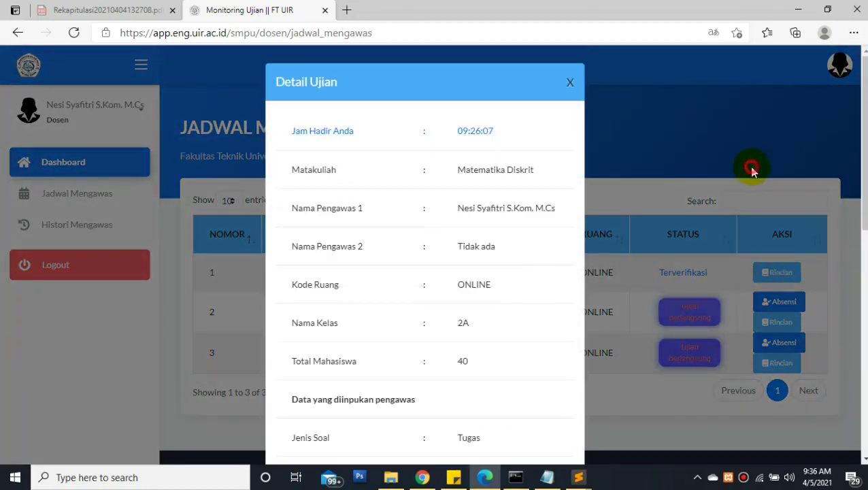
{"action": "left_click", "coordinate": [749, 167]}
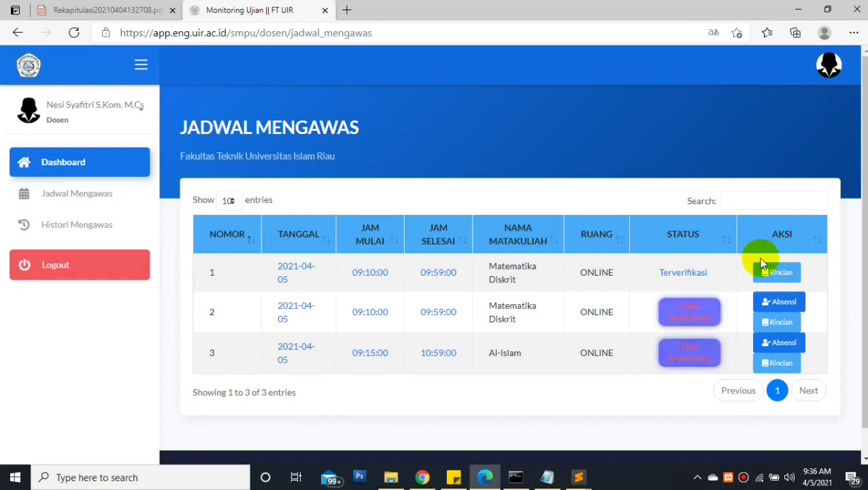
{"action": "left_click", "coordinate": [651, 272]}
{"action": "left_click_drag", "start_coordinate": [692, 271], "coordinate": [712, 270]}
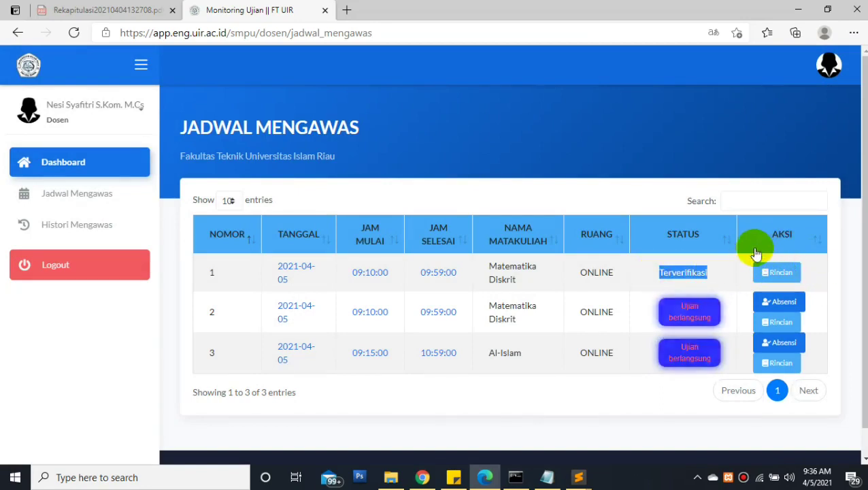
{"action": "left_click", "coordinate": [738, 261]}
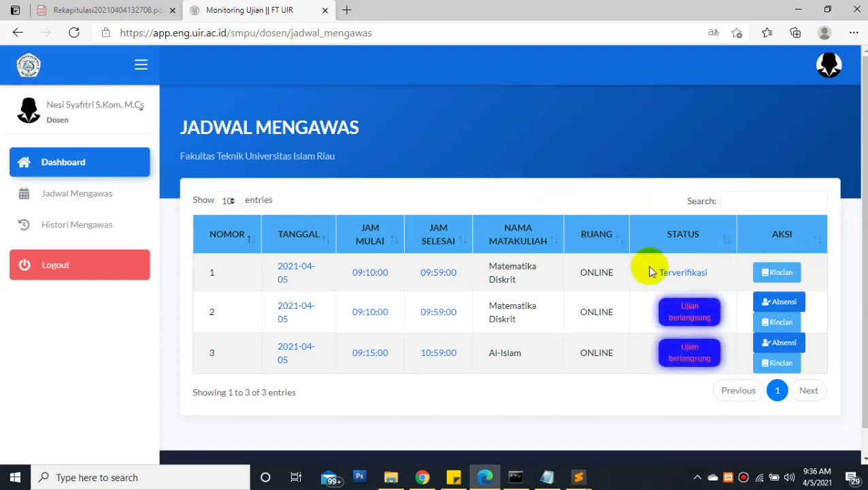
{"action": "scroll", "coordinate": [852, 188], "scroll_direction": "down", "scroll_amount": 1}
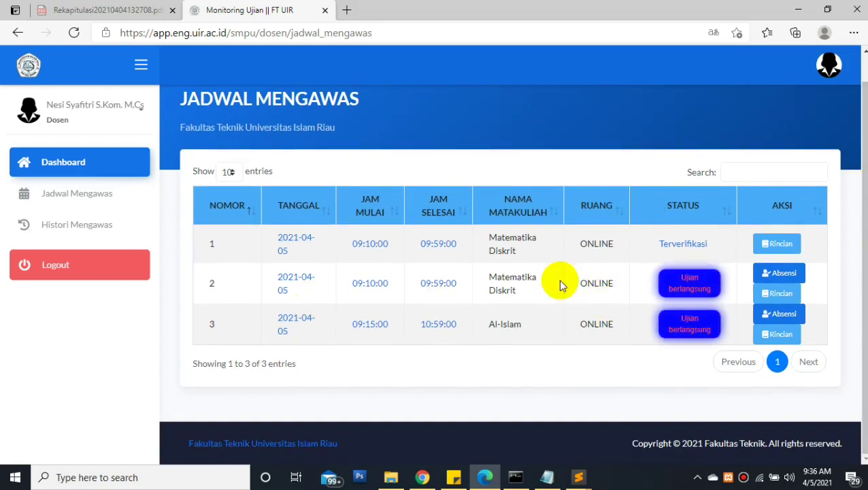
Take attendance on row 2's Matematika Diskrit exam, confirming with Ya
{"action": "left_click", "coordinate": [772, 281]}
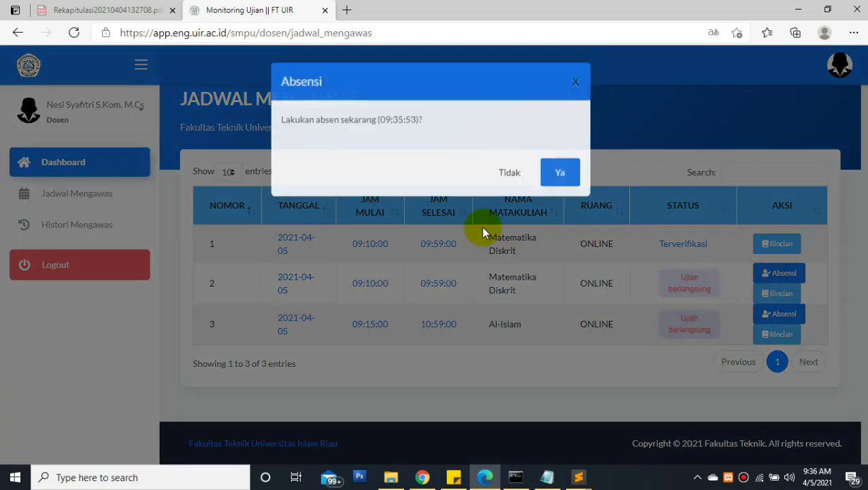
{"action": "left_click", "coordinate": [554, 175]}
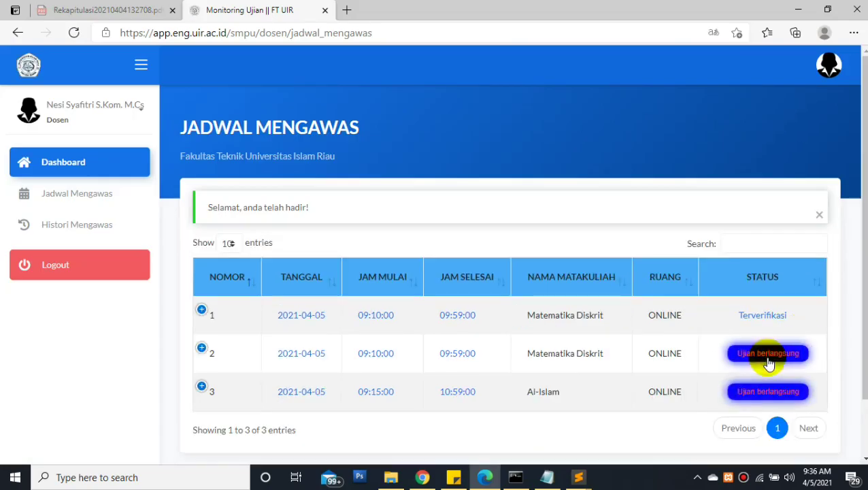
Attach BSC - Twibbon copy.jpg through row 2's Upload Foto Bukti and submit with Upload Sekarang
{"action": "left_click", "coordinate": [209, 351]}
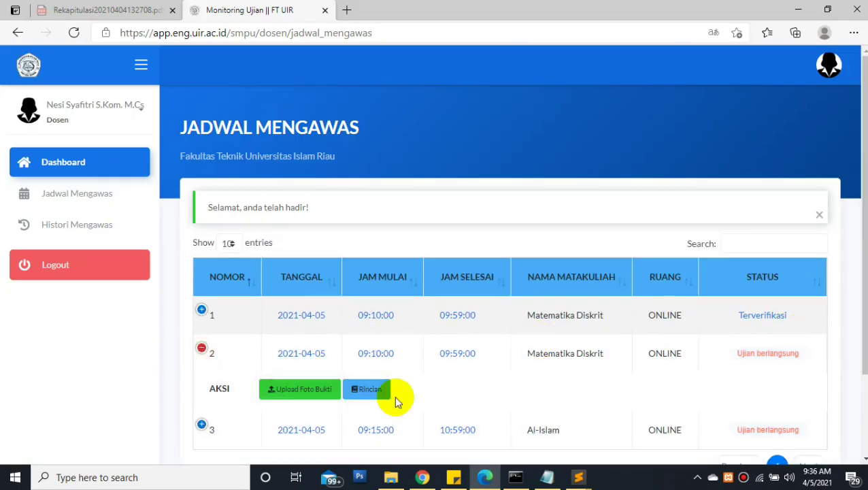
{"action": "left_click", "coordinate": [320, 392]}
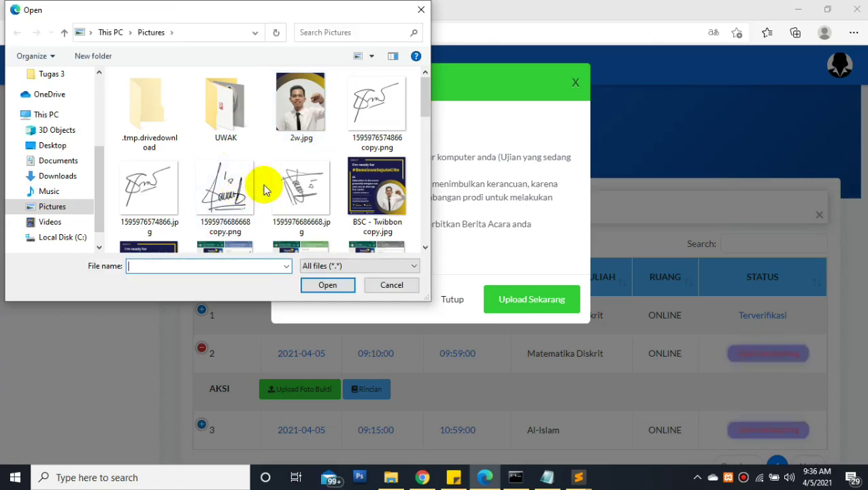
{"action": "left_click", "coordinate": [366, 183]}
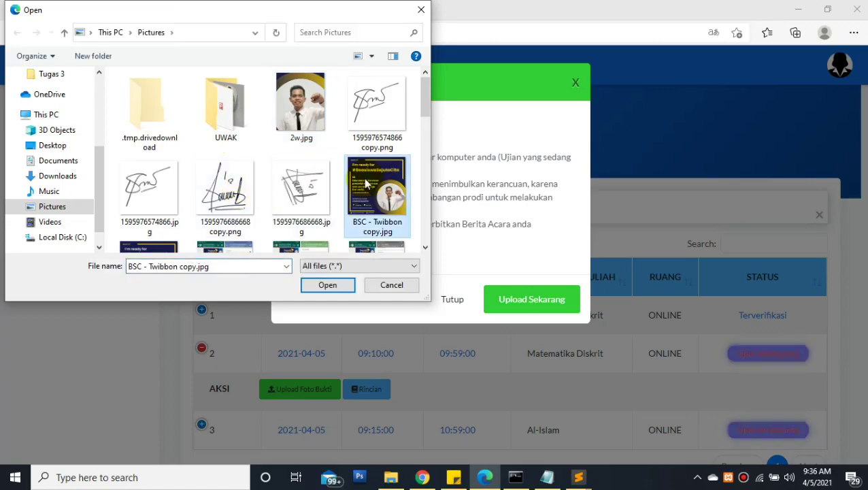
{"action": "double_click", "coordinate": [366, 183]}
{"action": "left_click", "coordinate": [516, 301]}
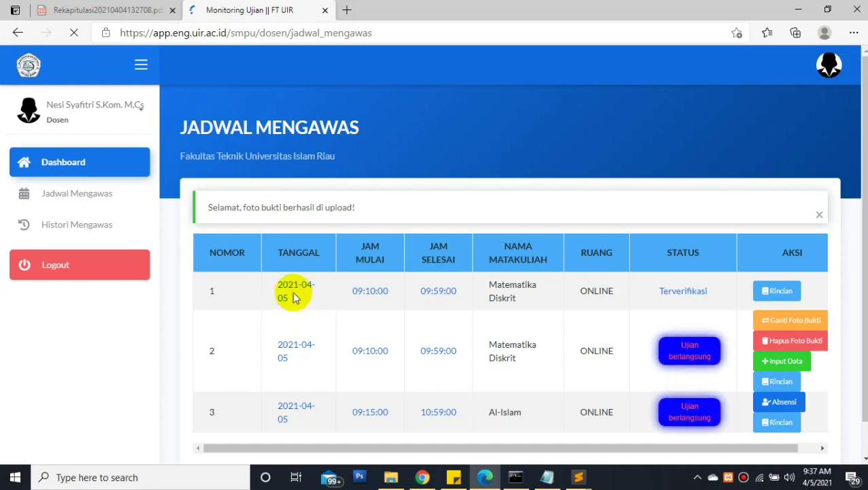
Open row 2's Input Data form and set Jenis Soal to Tugas
{"action": "left_click_drag", "start_coordinate": [862, 113], "coordinate": [854, 228]}
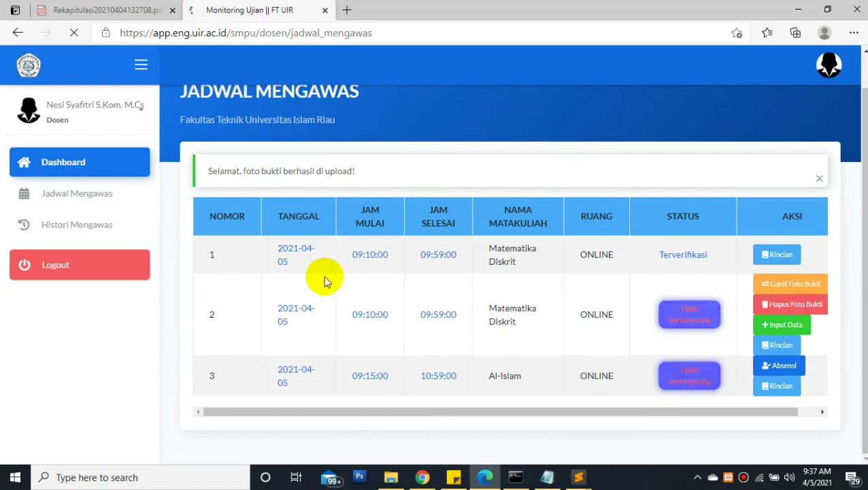
{"action": "left_click_drag", "start_coordinate": [231, 411], "coordinate": [324, 410]}
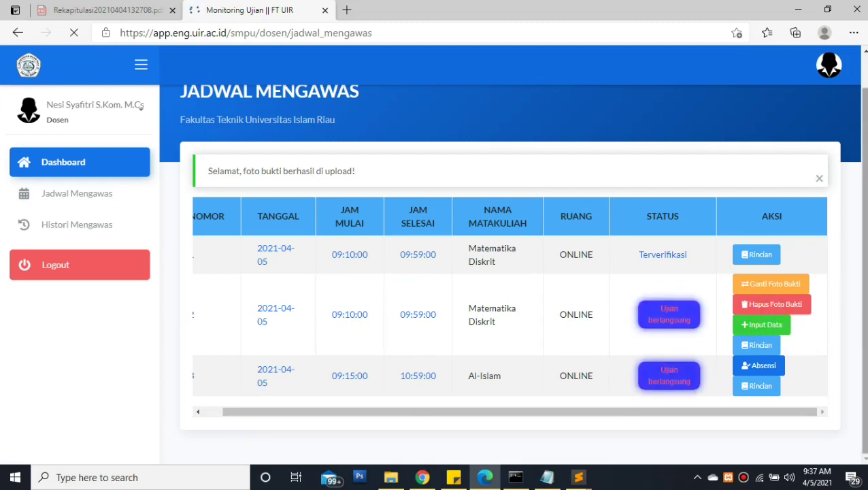
{"action": "scroll", "coordinate": [857, 146], "scroll_direction": "up", "scroll_amount": 1}
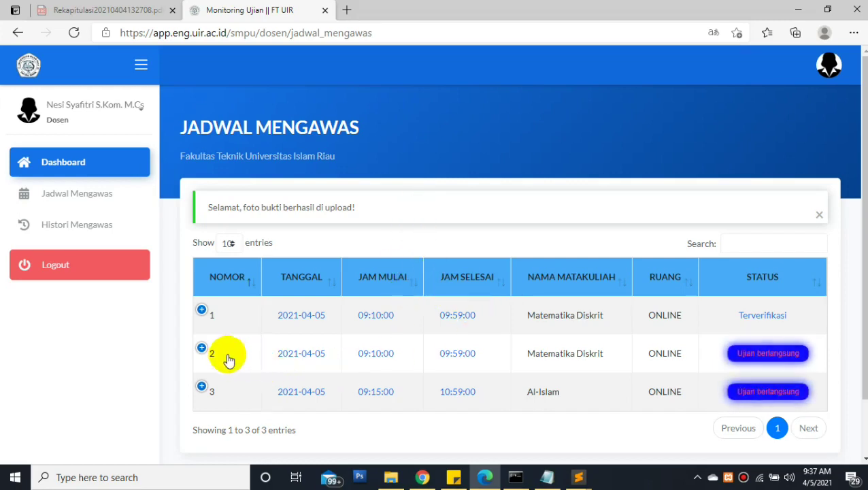
{"action": "left_click", "coordinate": [202, 348]}
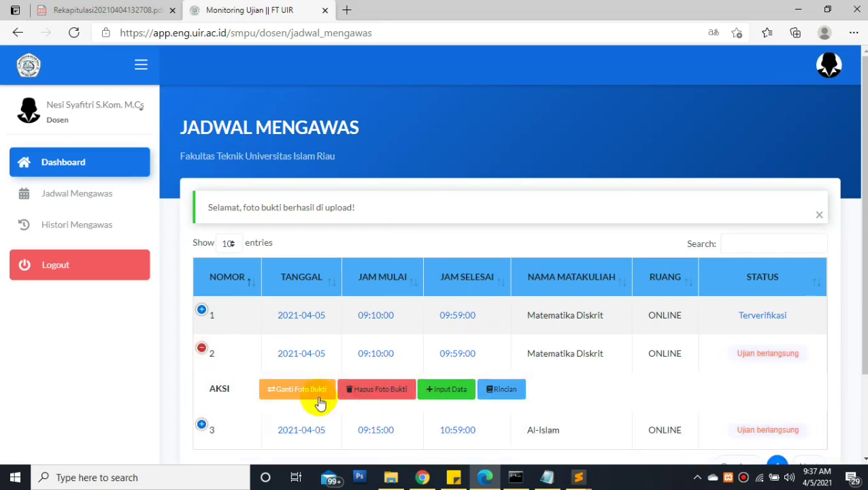
{"action": "left_click", "coordinate": [449, 391]}
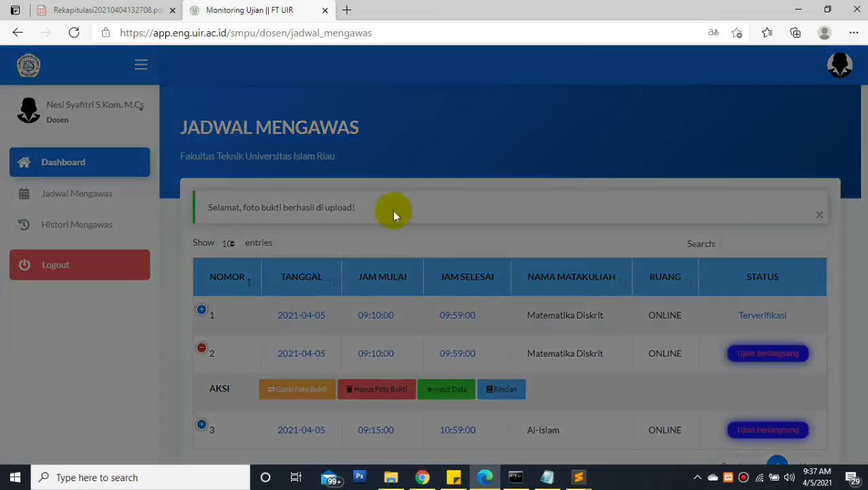
{"action": "left_click", "coordinate": [359, 150]}
{"action": "left_click", "coordinate": [334, 181]}
Enter Google Meet as media, 30 attendees and Aman dan Lancar, then save with Simpan
{"action": "left_click", "coordinate": [333, 206]}
{"action": "left_click", "coordinate": [322, 231]}
{"action": "left_click", "coordinate": [320, 262]}
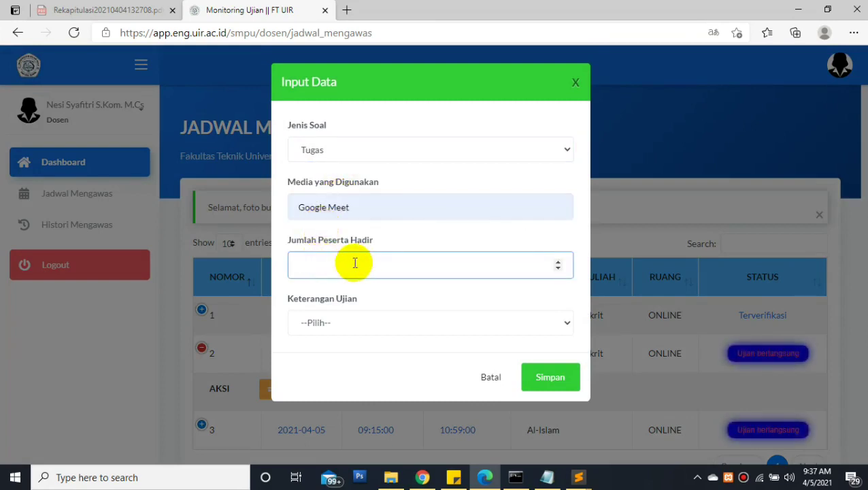
{"action": "type", "text": "3"}
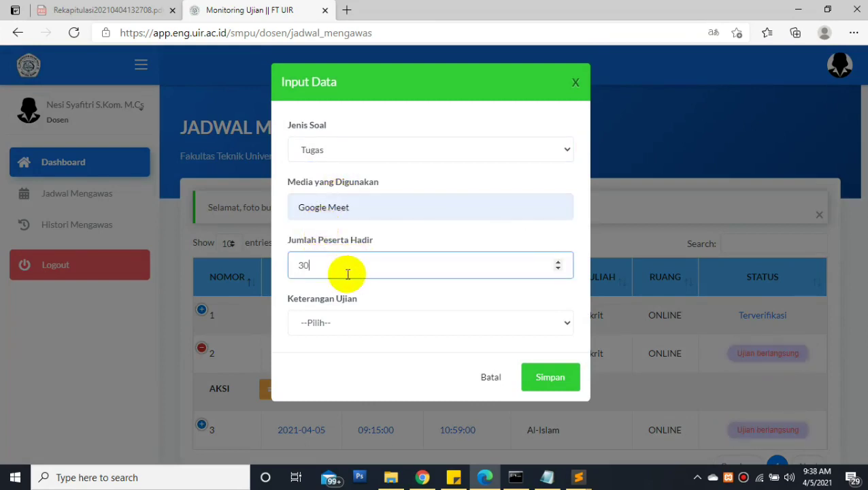
{"action": "type", "text": "0"}
{"action": "left_click", "coordinate": [315, 322]}
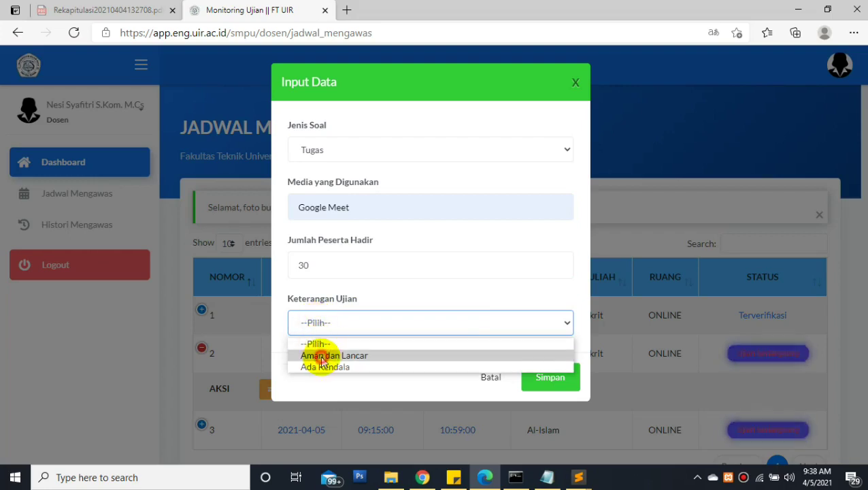
{"action": "left_click", "coordinate": [319, 354]}
{"action": "left_click", "coordinate": [540, 385]}
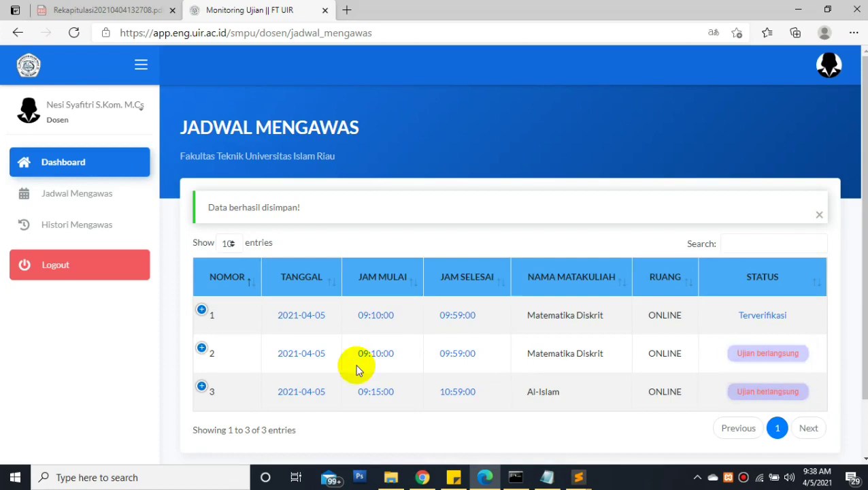
{"action": "left_click", "coordinate": [202, 349]}
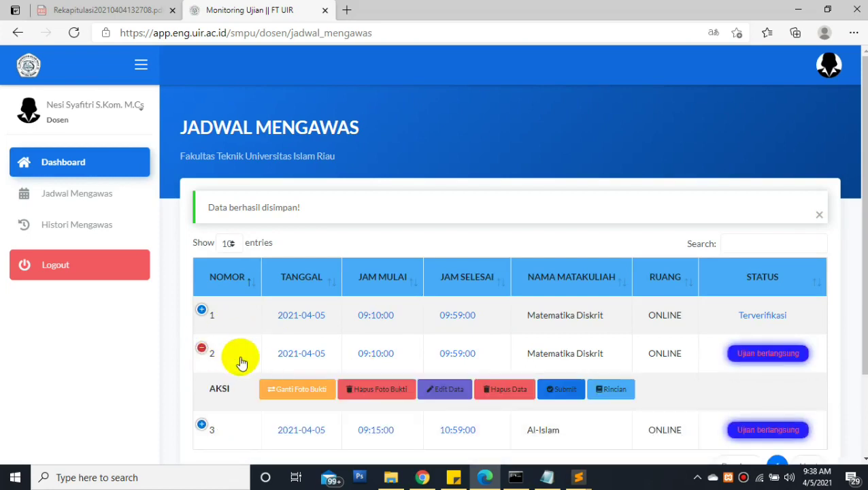
{"action": "left_click", "coordinate": [561, 395]}
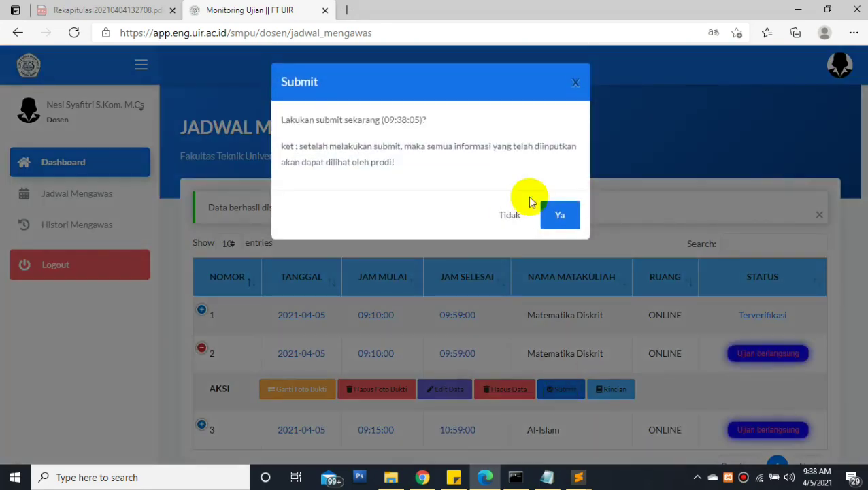
{"action": "left_click", "coordinate": [558, 217]}
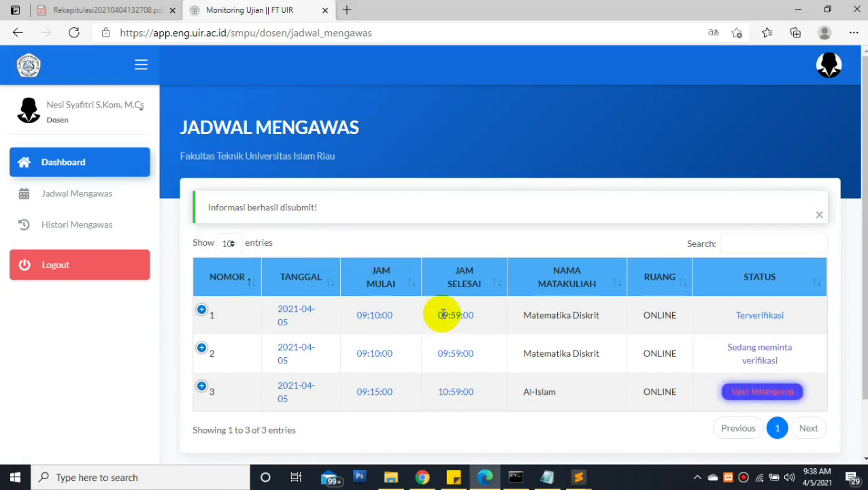
{"action": "left_click_drag", "start_coordinate": [437, 314], "coordinate": [454, 314]}
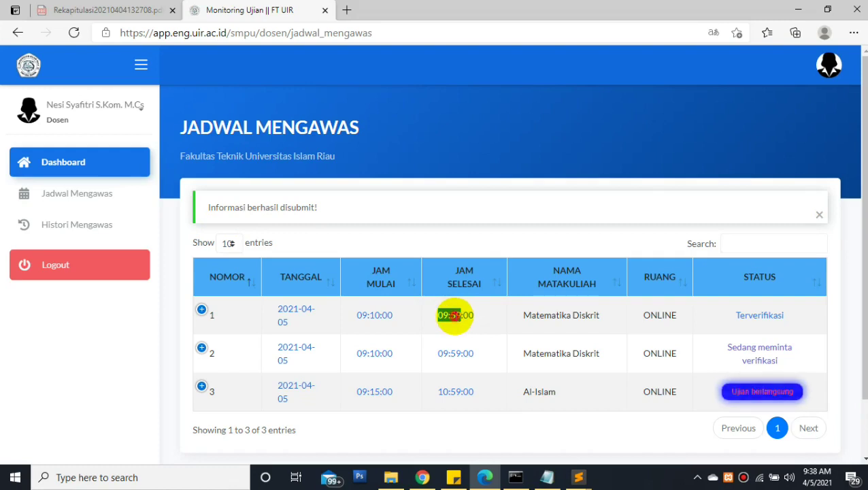
{"action": "left_click_drag", "start_coordinate": [441, 317], "coordinate": [472, 317]}
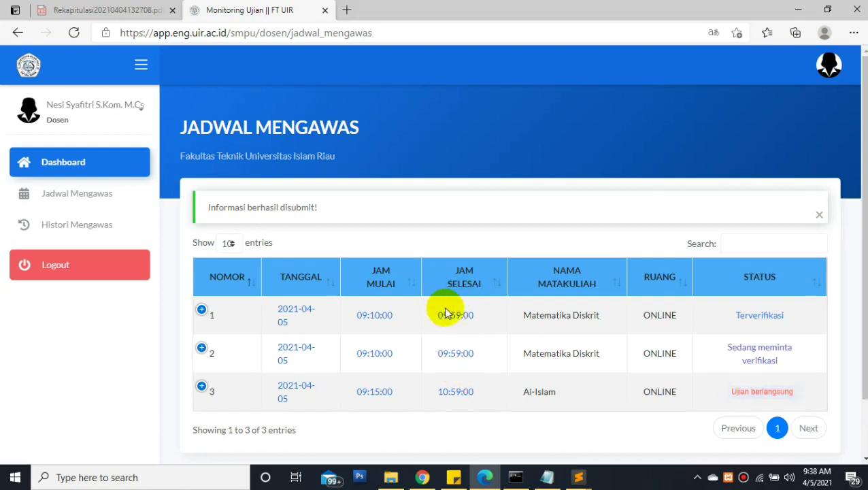
{"action": "left_click_drag", "start_coordinate": [440, 315], "coordinate": [472, 315]}
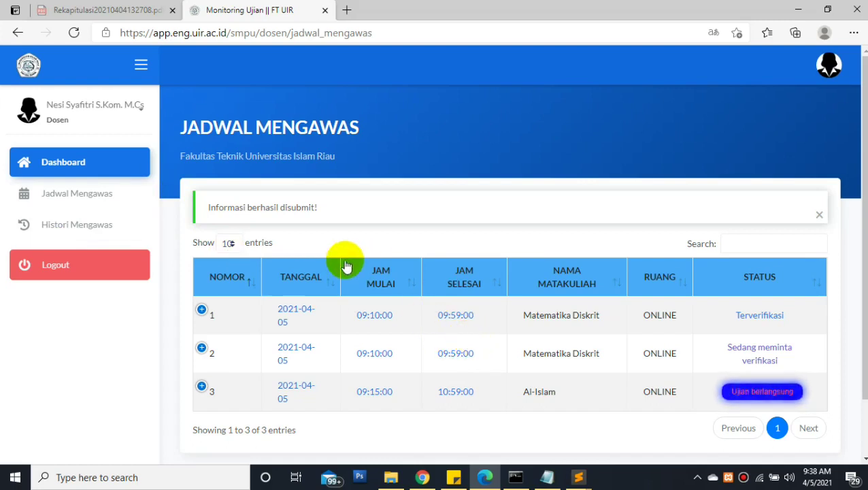
{"action": "mouse_move", "coordinate": [482, 355]}
{"action": "left_mouse_down"}
{"action": "mouse_move", "coordinate": [434, 310]}
{"action": "mouse_move", "coordinate": [495, 364]}
{"action": "left_mouse_up"}
{"action": "left_click", "coordinate": [464, 333]}
{"action": "left_click", "coordinate": [521, 368]}
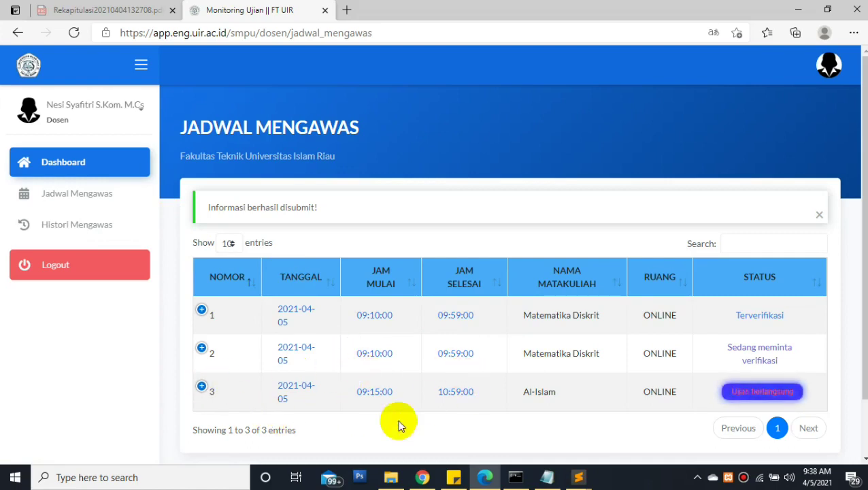
Record attendance for the Al-Islam exam via row 3's Absensi and Ya, then check the Wi-Fi panel
{"action": "left_click", "coordinate": [202, 386]}
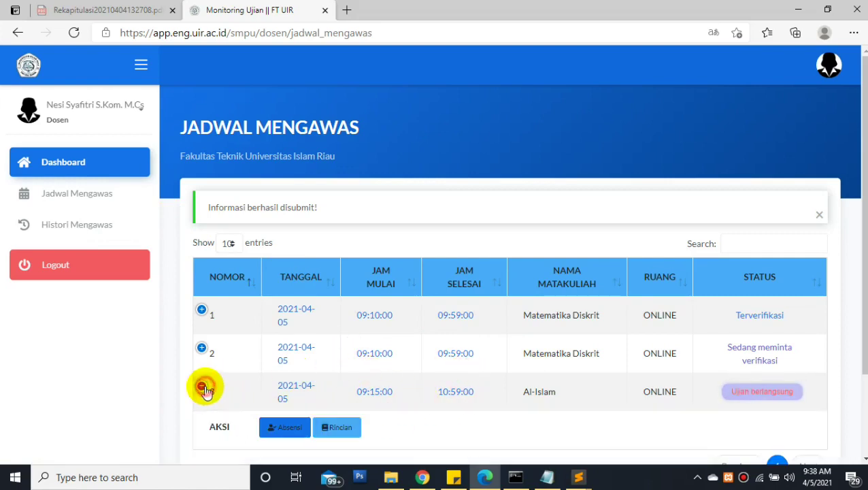
{"action": "left_click", "coordinate": [299, 431]}
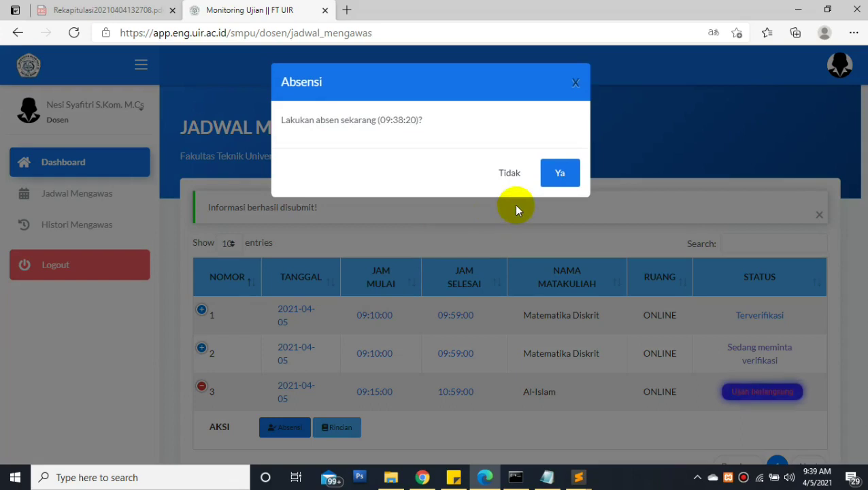
{"action": "left_click", "coordinate": [560, 178]}
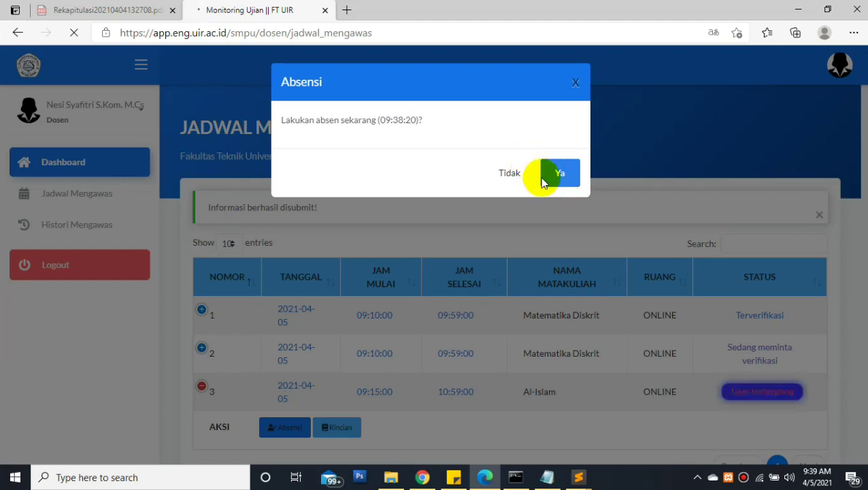
{"action": "mouse_move", "coordinate": [761, 483]}
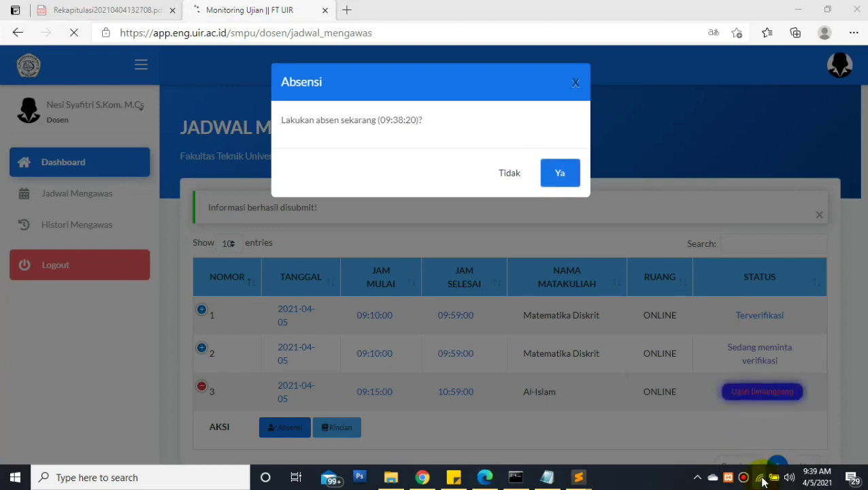
{"action": "left_click", "coordinate": [760, 478]}
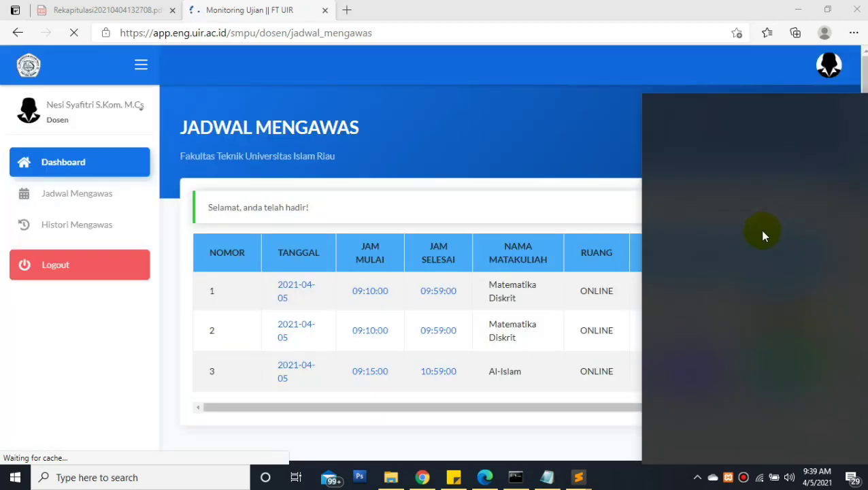
Upload BSC - Twibbon copy.jpg as the Al-Islam proof photo, then switch to the Prodi's Chrome window
{"action": "left_click", "coordinate": [468, 154]}
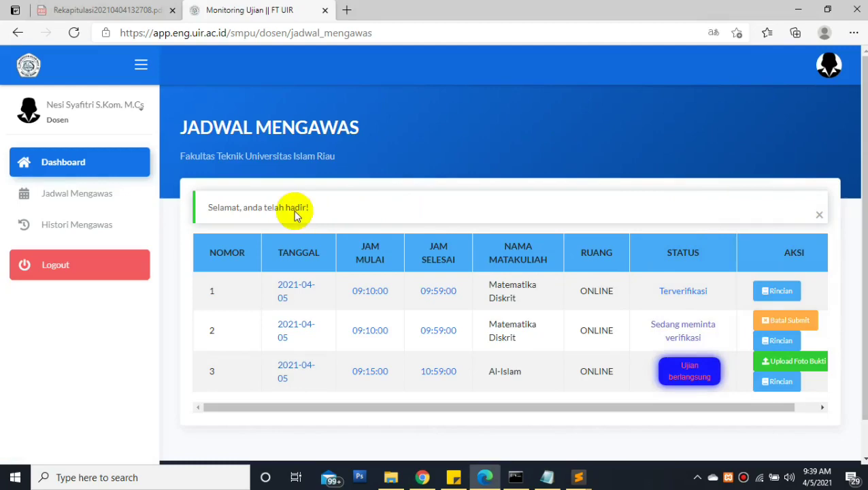
{"action": "left_click", "coordinate": [202, 385]}
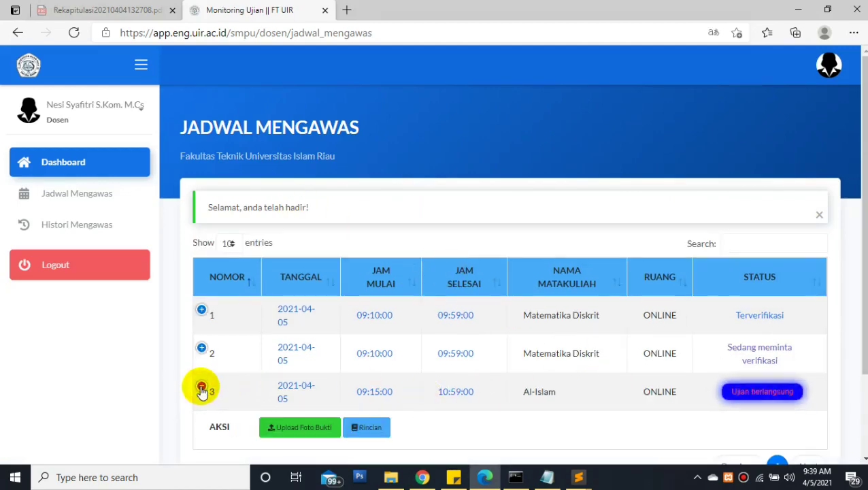
{"action": "left_click", "coordinate": [317, 433]}
{"action": "left_click", "coordinate": [330, 247]}
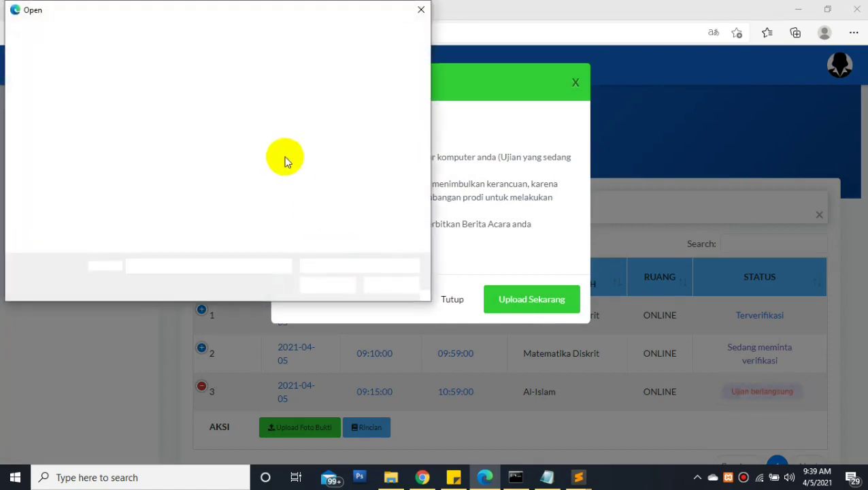
{"action": "double_click", "coordinate": [377, 191]}
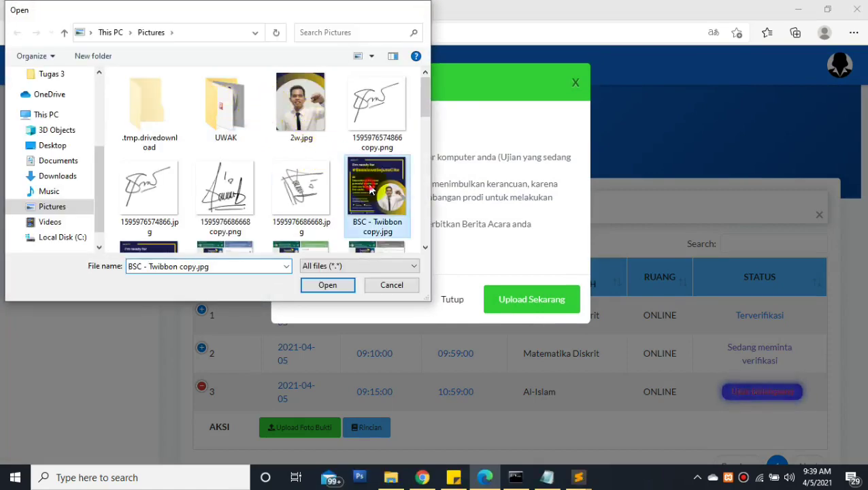
{"action": "left_click", "coordinate": [512, 310]}
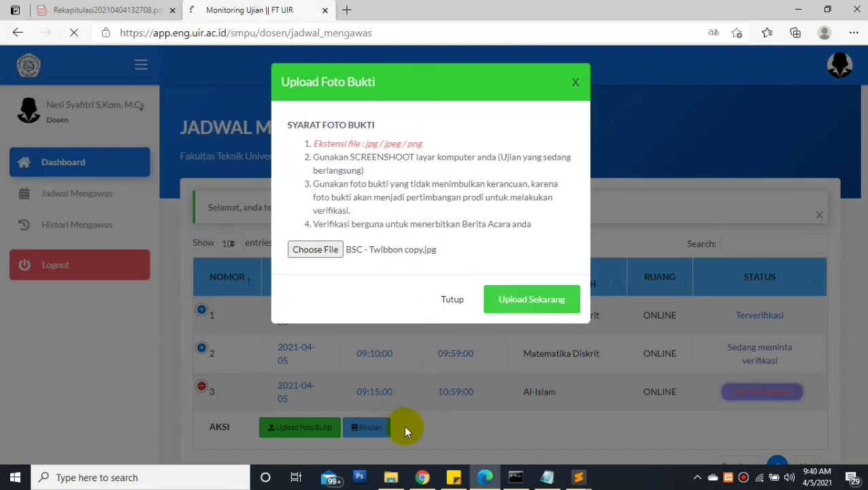
{"action": "left_click", "coordinate": [422, 477]}
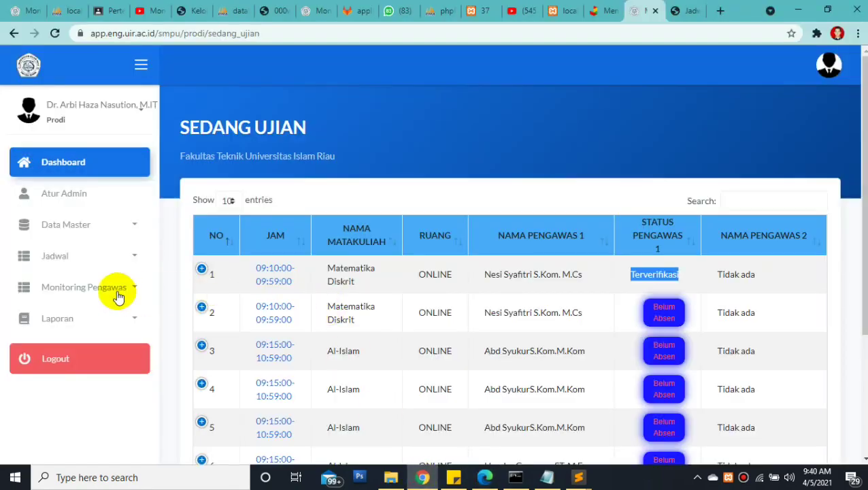
Reload Sedang Ujian and highlight row 2 Minta Verifikasi, row 7 Sudah Upload Foto Bukti, rows 3-6 Belum Absen
{"action": "left_click", "coordinate": [255, 33]}
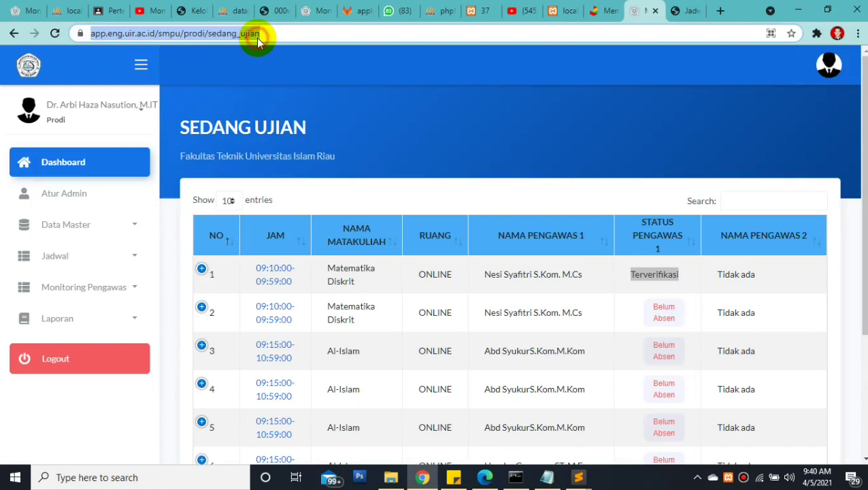
{"action": "key", "text": "Return"}
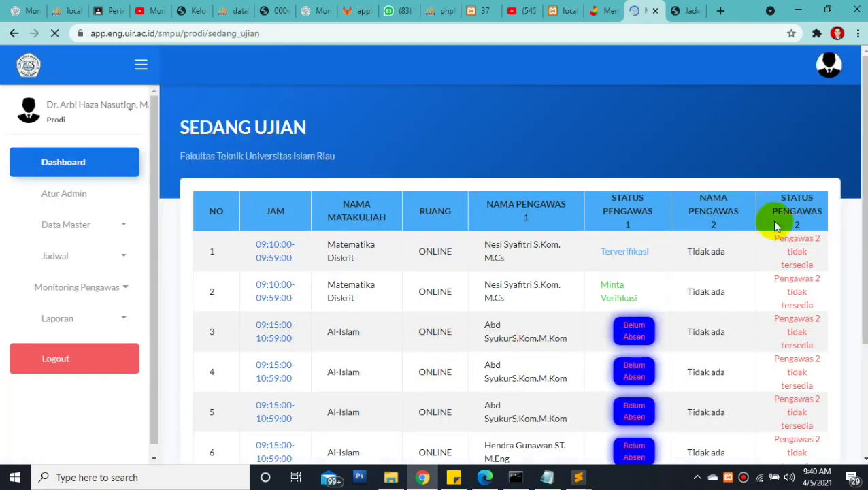
{"action": "scroll", "coordinate": [860, 257], "scroll_direction": "down", "scroll_amount": 1}
{"action": "scroll", "coordinate": [859, 273], "scroll_direction": "down", "scroll_amount": 2}
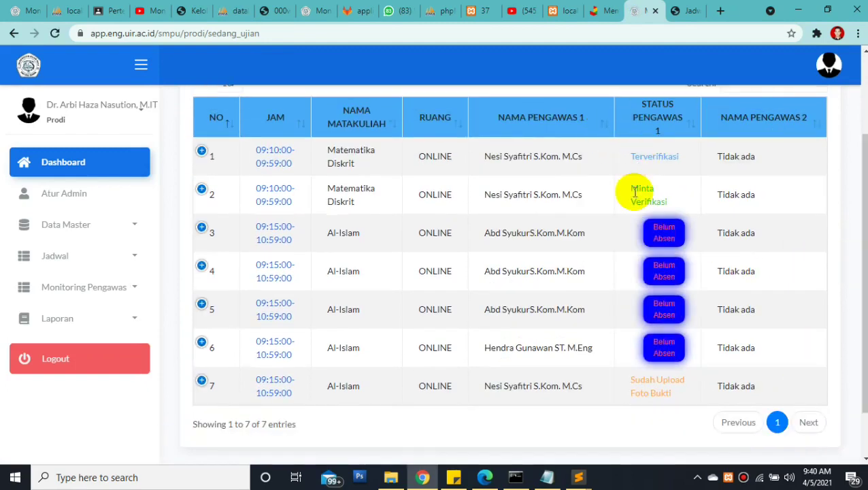
{"action": "left_click", "coordinate": [634, 188]}
{"action": "left_click_drag", "start_coordinate": [645, 189], "coordinate": [655, 199]}
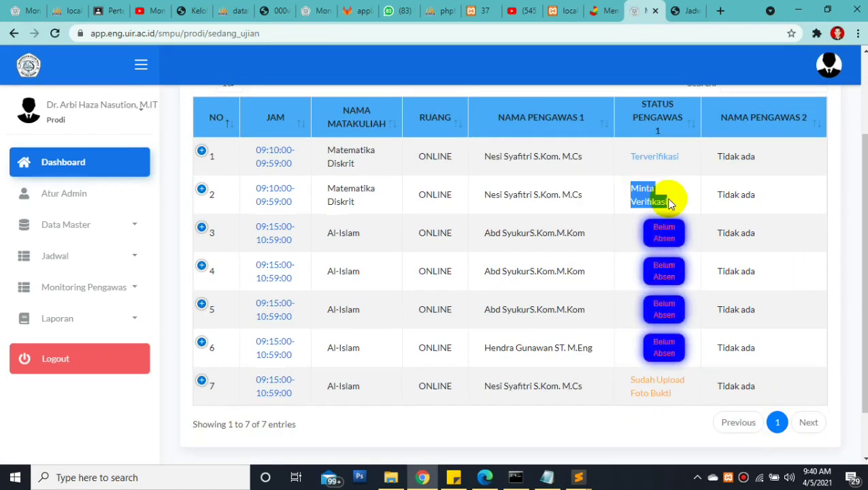
{"action": "left_click_drag", "start_coordinate": [629, 380], "coordinate": [678, 396]}
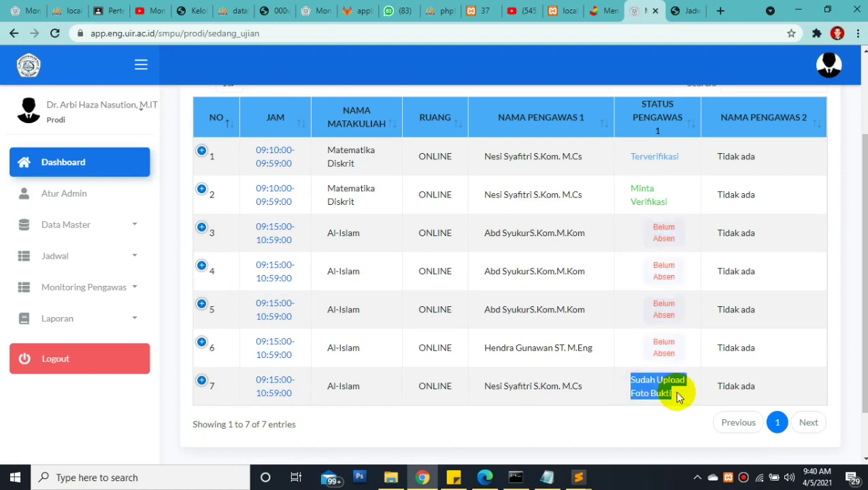
{"action": "left_click_drag", "start_coordinate": [474, 235], "coordinate": [564, 348]}
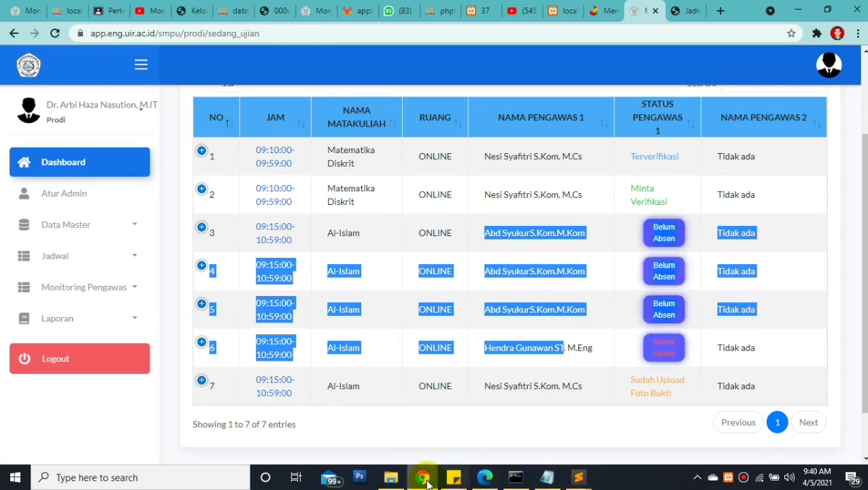
{"action": "left_click", "coordinate": [494, 483]}
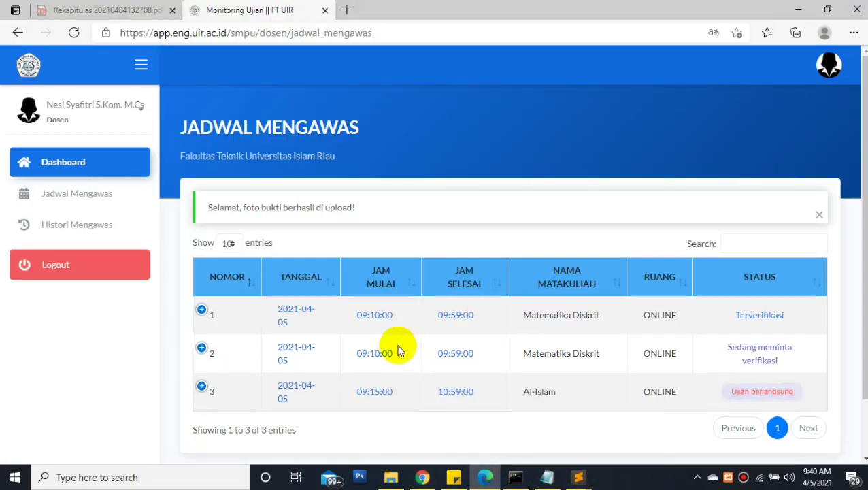
Open the Al-Islam exam's Input Data form and set Jenis Soal to Tugas
{"action": "left_click", "coordinate": [202, 386]}
{"action": "left_click", "coordinate": [449, 428]}
{"action": "left_click", "coordinate": [335, 151]}
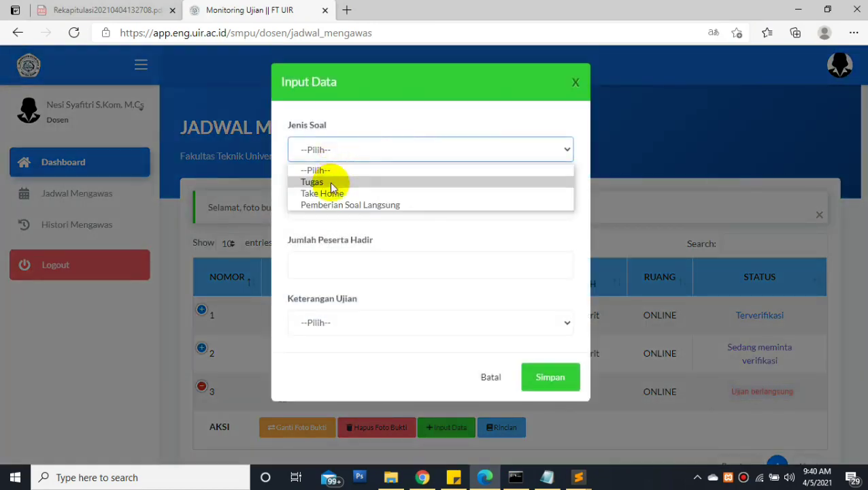
{"action": "left_click", "coordinate": [325, 179]}
Fill in Google Meet, 40 attendees and Aman dan Lancar, then save the data
{"action": "left_click", "coordinate": [323, 206]}
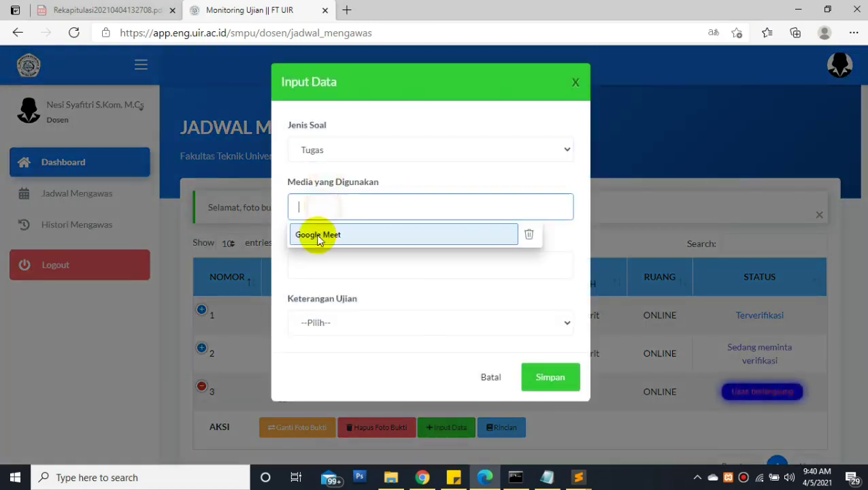
{"action": "left_click", "coordinate": [316, 233]}
{"action": "left_click", "coordinate": [315, 269]}
{"action": "type", "text": "40"}
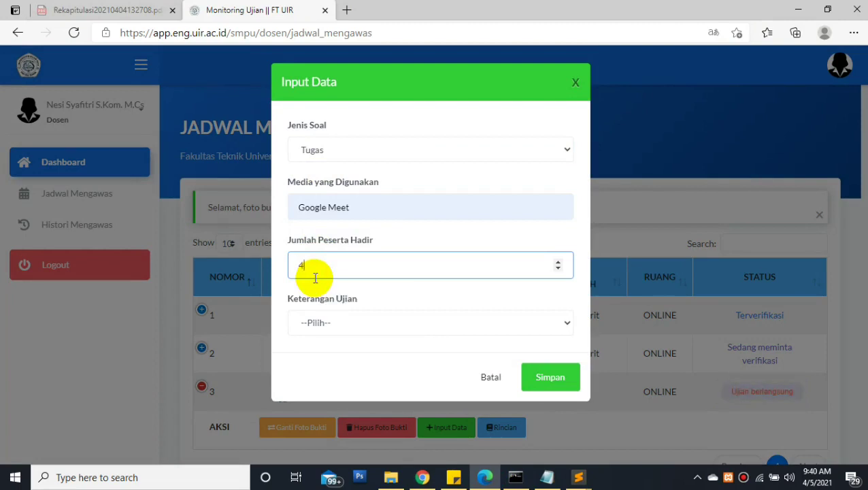
{"action": "left_click", "coordinate": [332, 328]}
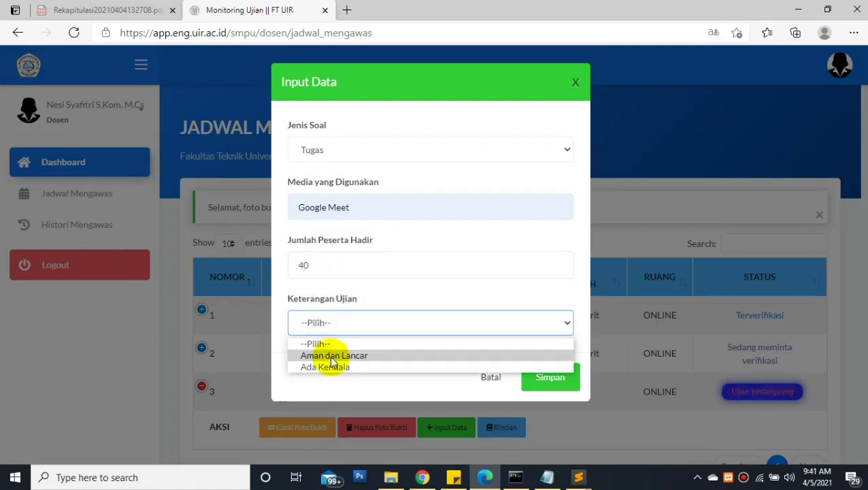
{"action": "left_click", "coordinate": [333, 355]}
{"action": "left_click", "coordinate": [564, 382]}
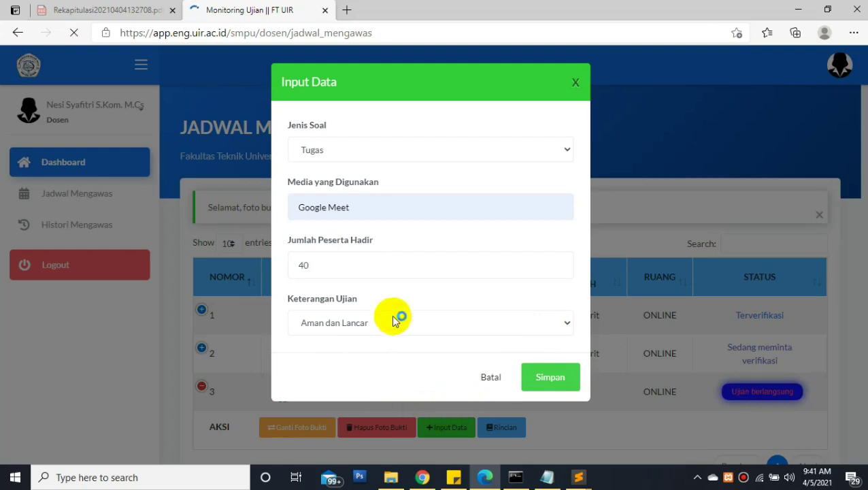
{"action": "left_click", "coordinate": [422, 481]}
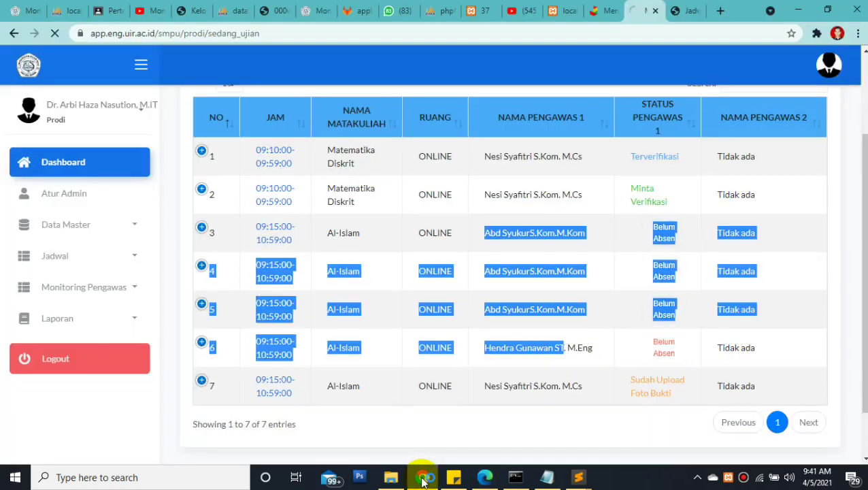
{"action": "left_click", "coordinate": [484, 479]}
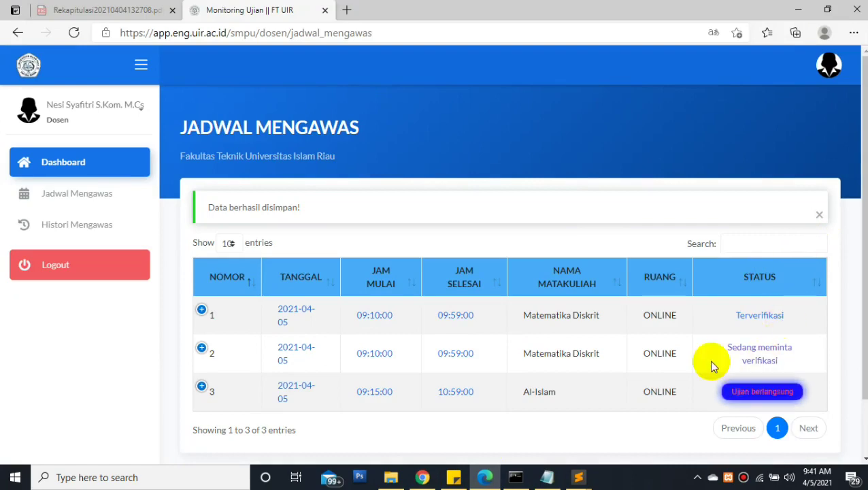
Submit the row-3 Al-Islam exam data for verification and confirm with Ya
{"action": "left_click", "coordinate": [201, 386]}
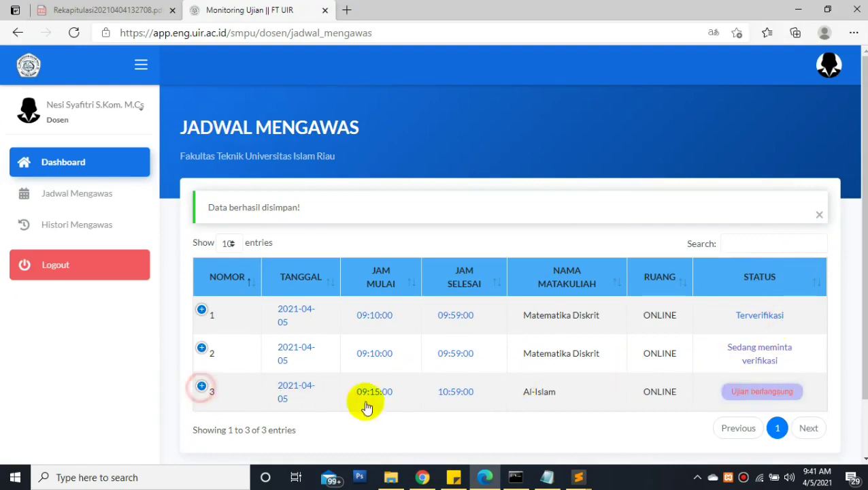
{"action": "left_click", "coordinate": [555, 429]}
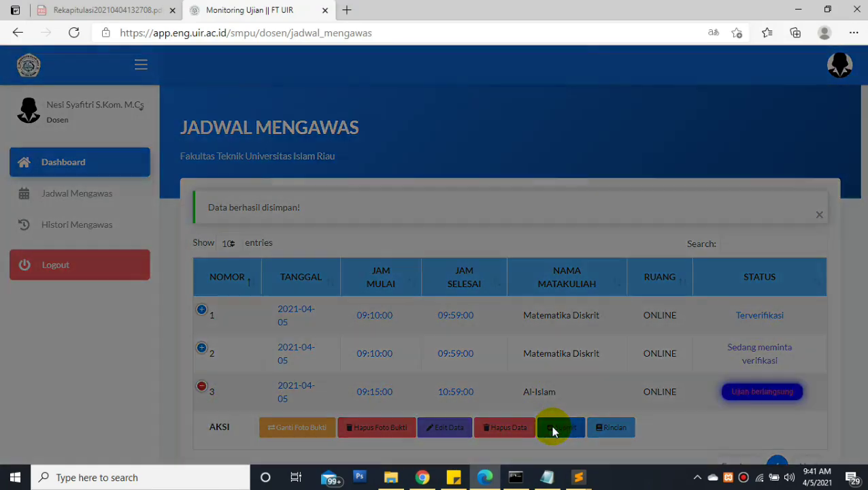
{"action": "left_click", "coordinate": [569, 215]}
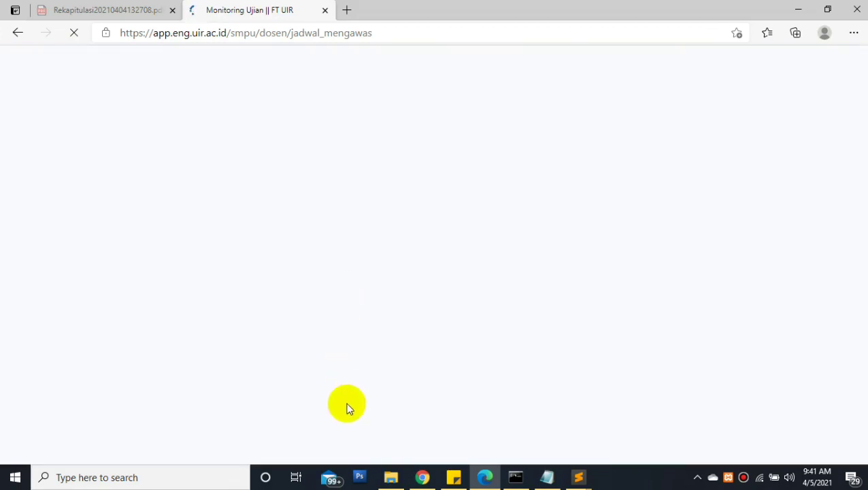
Bring the Prodi's Sedang Ujian monitoring window to the front
{"action": "left_click", "coordinate": [421, 479]}
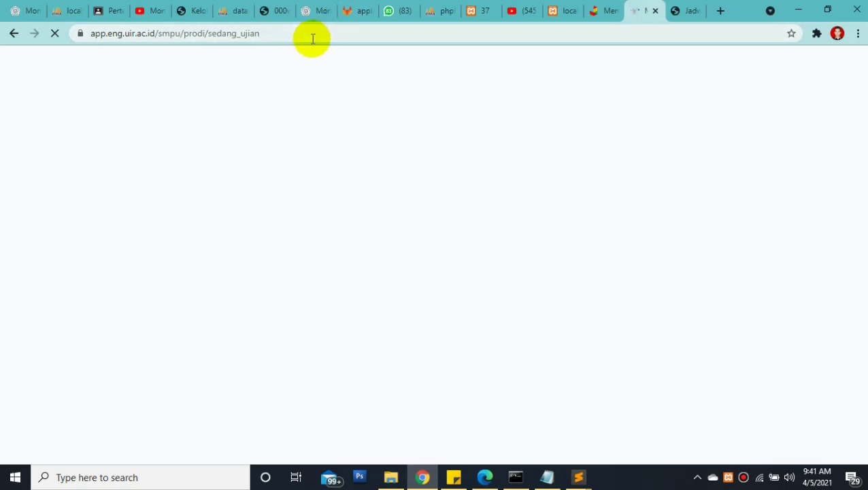
{"action": "left_click", "coordinate": [422, 478]}
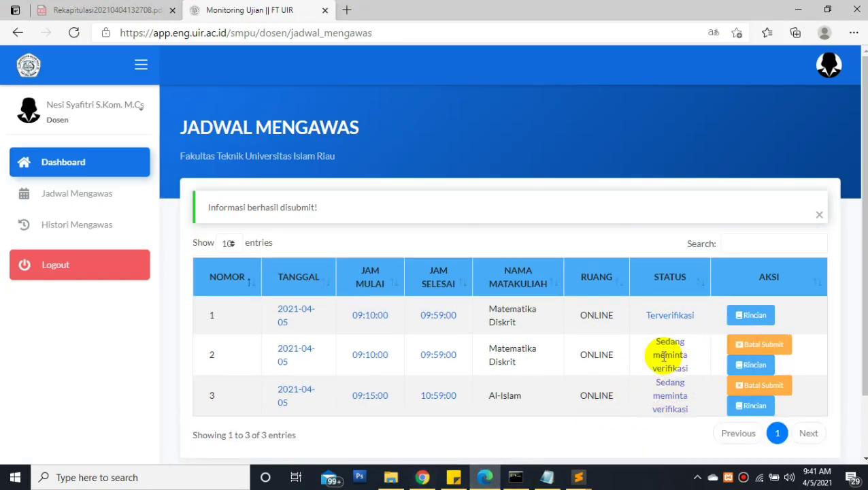
{"action": "left_click", "coordinate": [423, 477]}
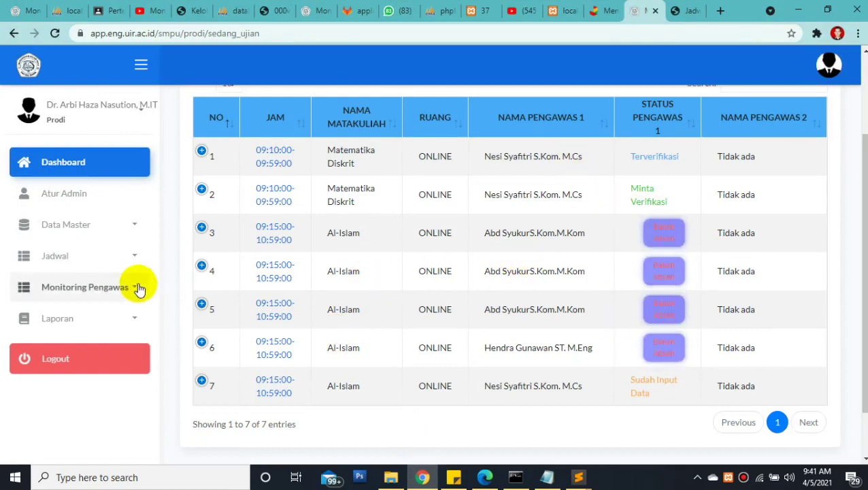
Verify the Matematika Diskrit and Al-Islam requests under Monitoring Pengawas > Permintaan Verifikasi
{"action": "left_click", "coordinate": [112, 289]}
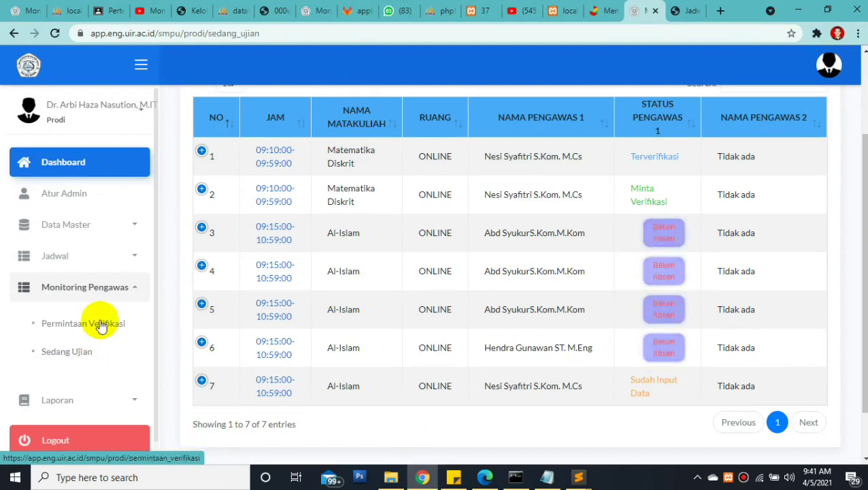
{"action": "left_click", "coordinate": [100, 325]}
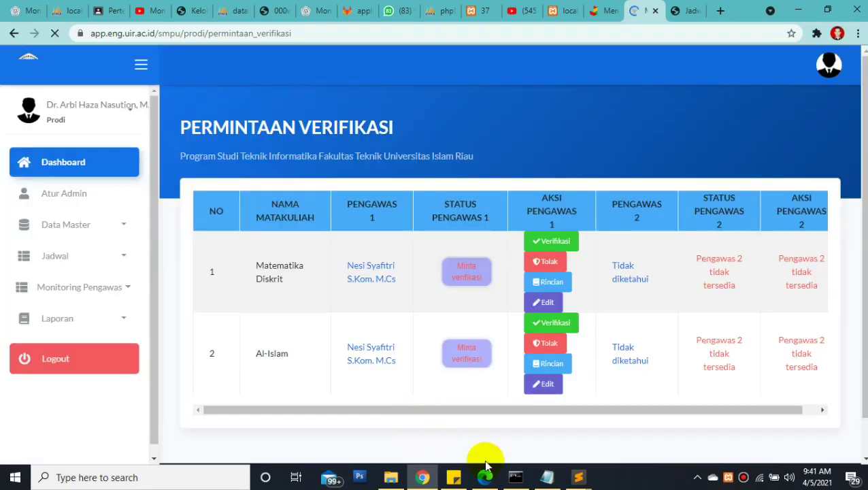
{"action": "left_click", "coordinate": [550, 265]}
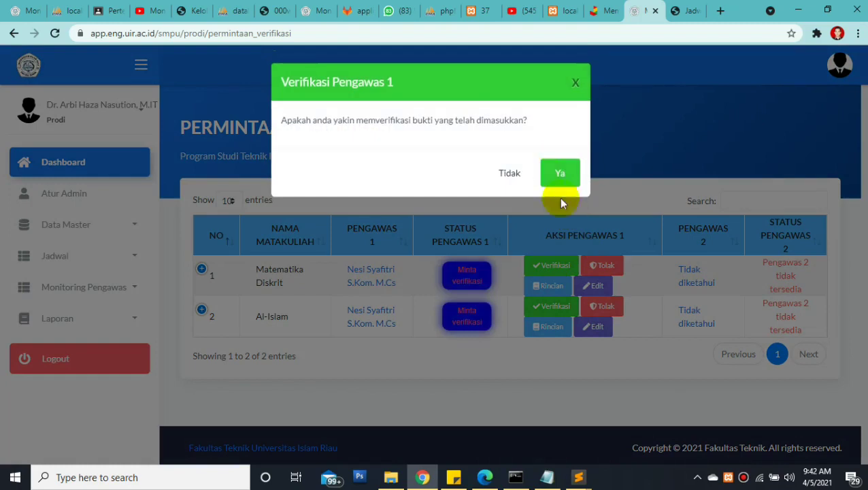
{"action": "left_click", "coordinate": [554, 168]}
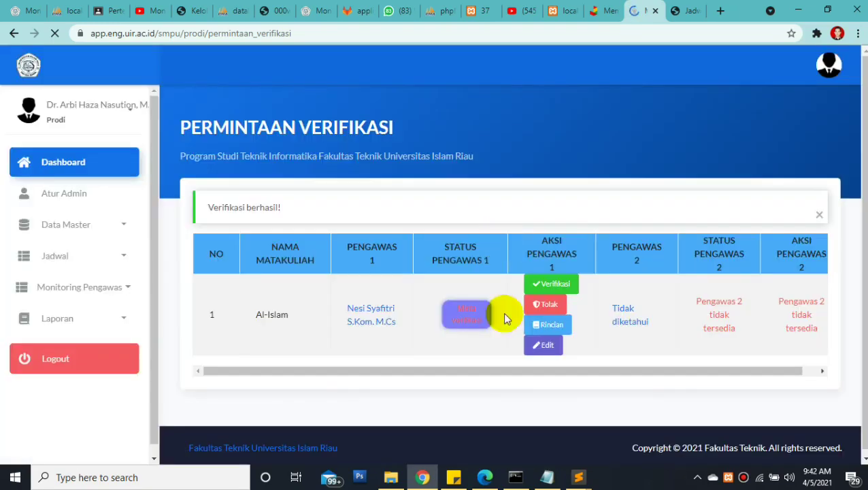
{"action": "left_click", "coordinate": [549, 308]}
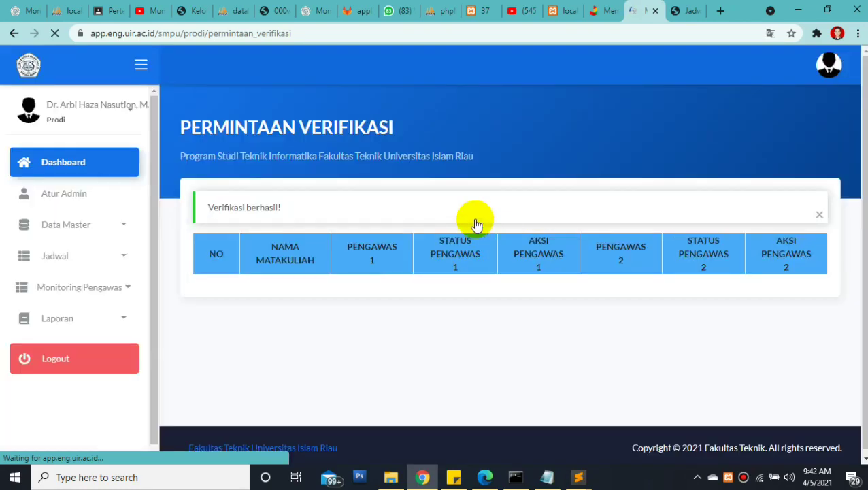
Reload the lecturer's supervision schedule in the other browser window
{"action": "left_click", "coordinate": [482, 478]}
{"action": "left_click", "coordinate": [429, 31]}
{"action": "key", "text": "Return"}
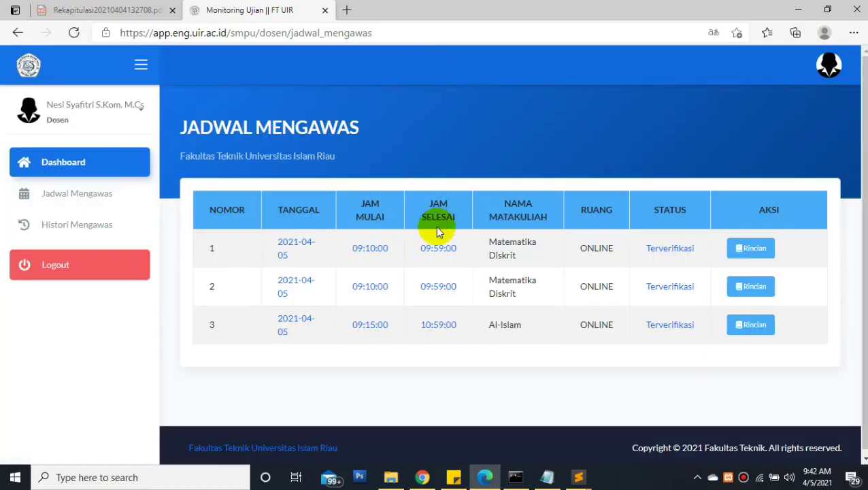
Check that all three exams show Terverifikasi, then log the lecturer out
{"action": "left_click_drag", "start_coordinate": [646, 271], "coordinate": [691, 350]}
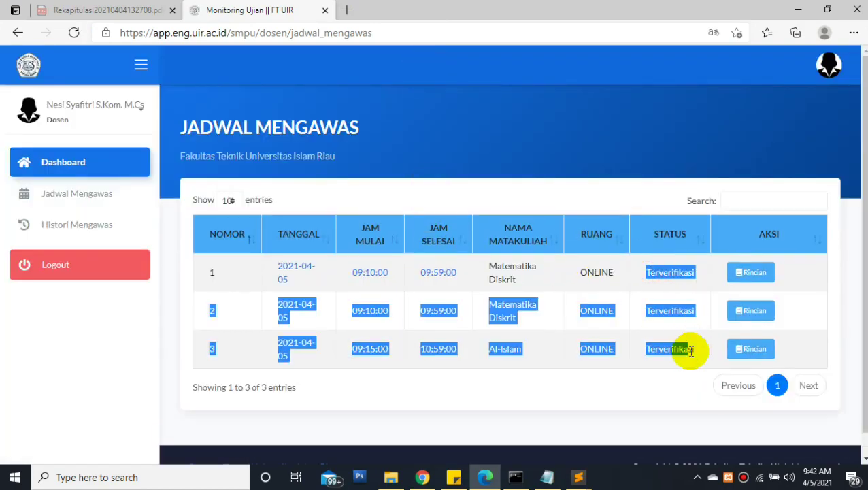
{"action": "left_click", "coordinate": [696, 350]}
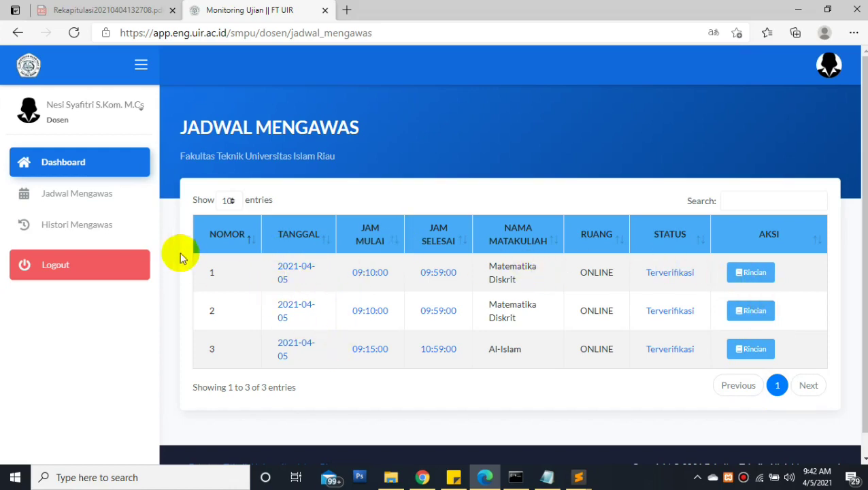
{"action": "left_click", "coordinate": [107, 266]}
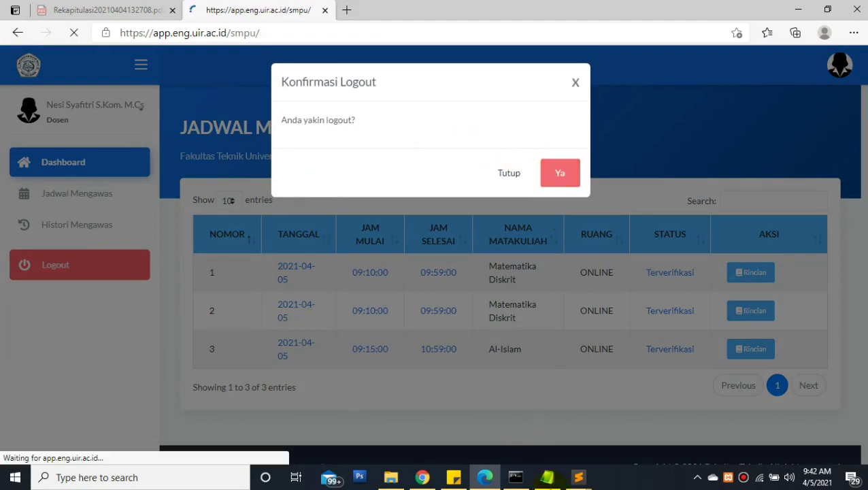
Log in with the second lecturer's NPK from Notepad, their password, and status Dosen / Pegawai
{"action": "left_click", "coordinate": [548, 476]}
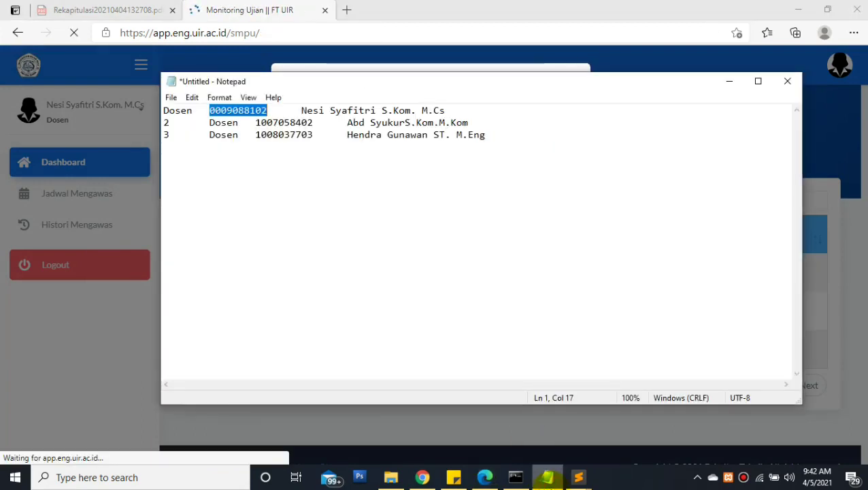
{"action": "left_click", "coordinate": [310, 122]}
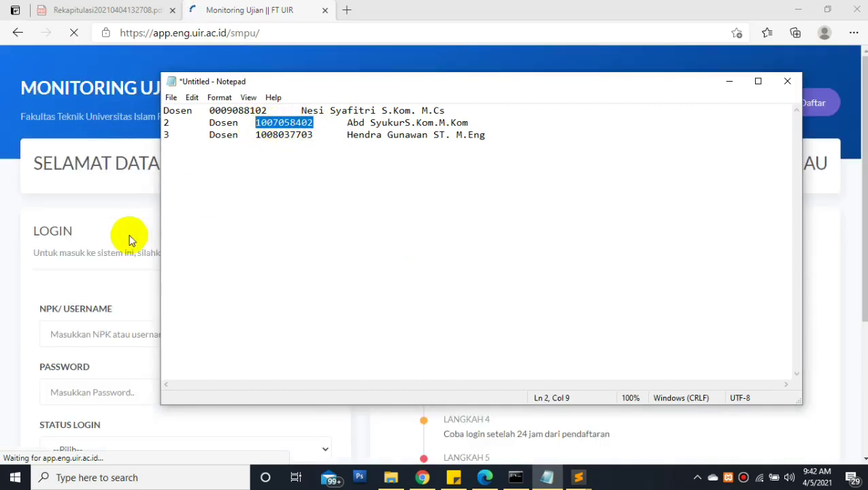
{"action": "left_click", "coordinate": [100, 334]}
{"action": "key", "text": "ctrl+v"}
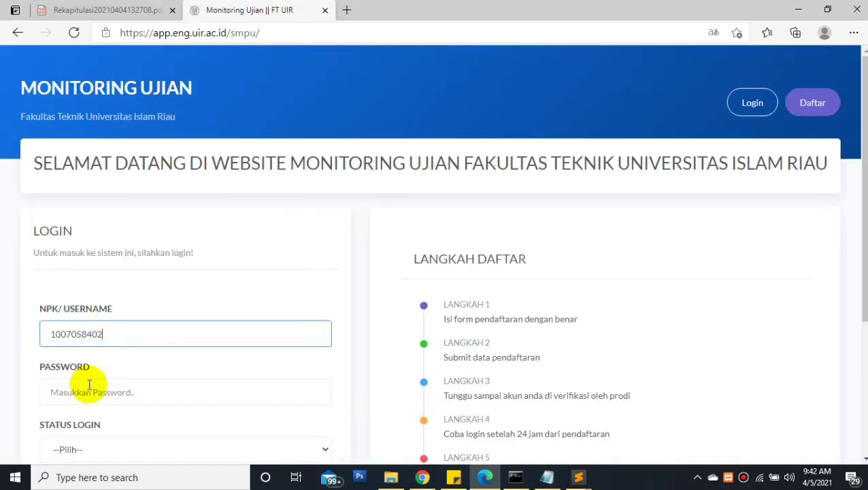
{"action": "left_click", "coordinate": [72, 394]}
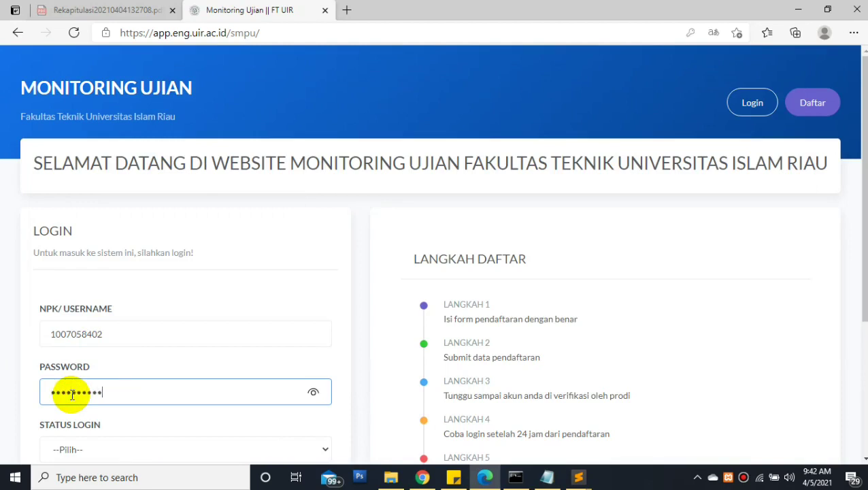
{"action": "left_click", "coordinate": [68, 447]}
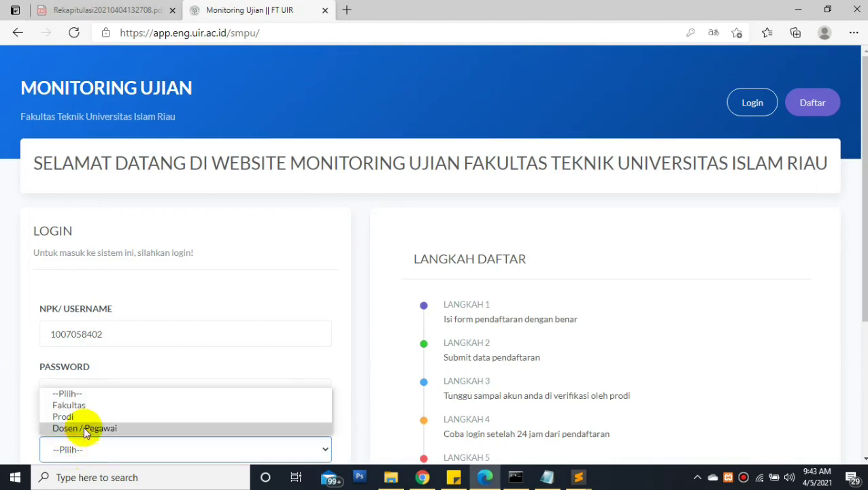
{"action": "left_click", "coordinate": [85, 425]}
{"action": "scroll", "coordinate": [613, 325], "scroll_direction": "down", "scroll_amount": 2}
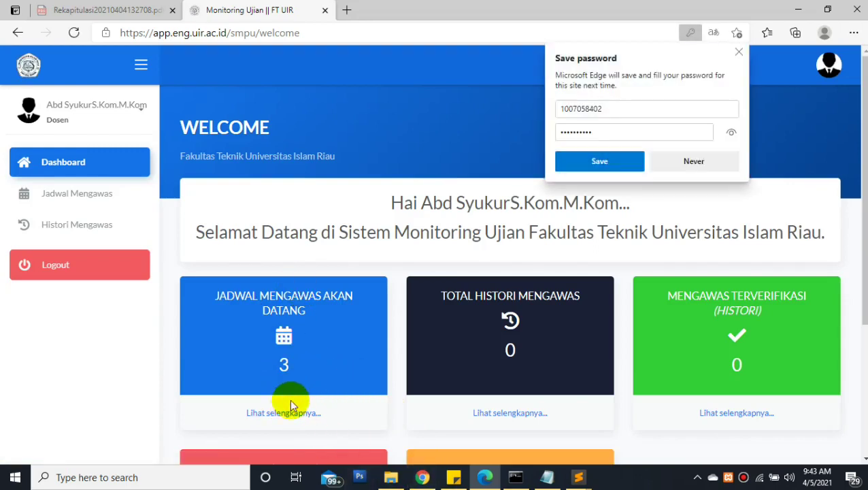
Record attendance for the row-1 Al-Islam exam on the full supervision schedule
{"action": "left_click", "coordinate": [284, 414]}
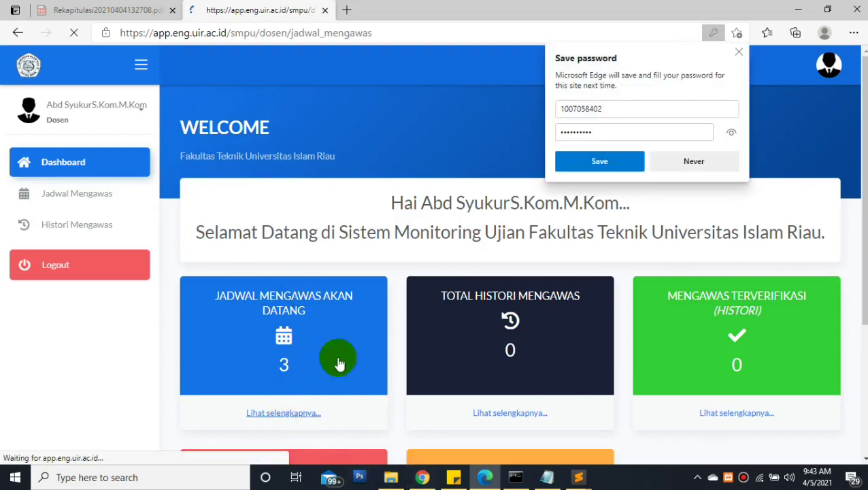
{"action": "left_click", "coordinate": [736, 55]}
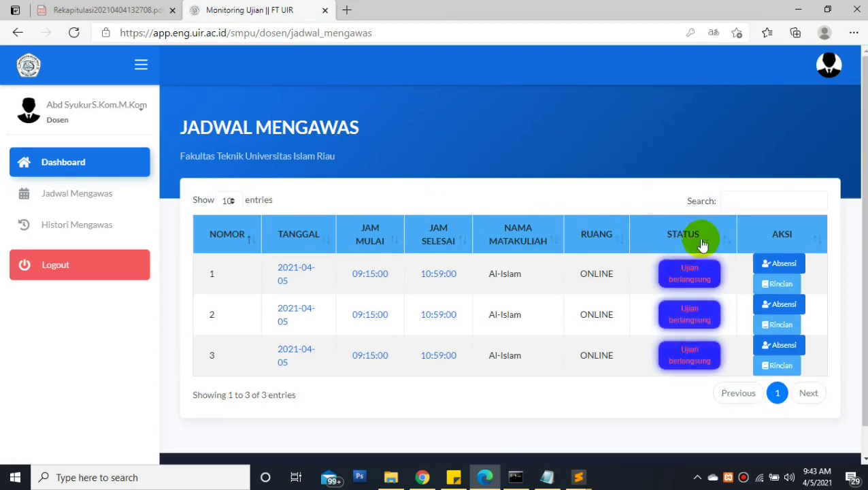
{"action": "scroll", "coordinate": [510, 286], "scroll_direction": "down", "scroll_amount": 1}
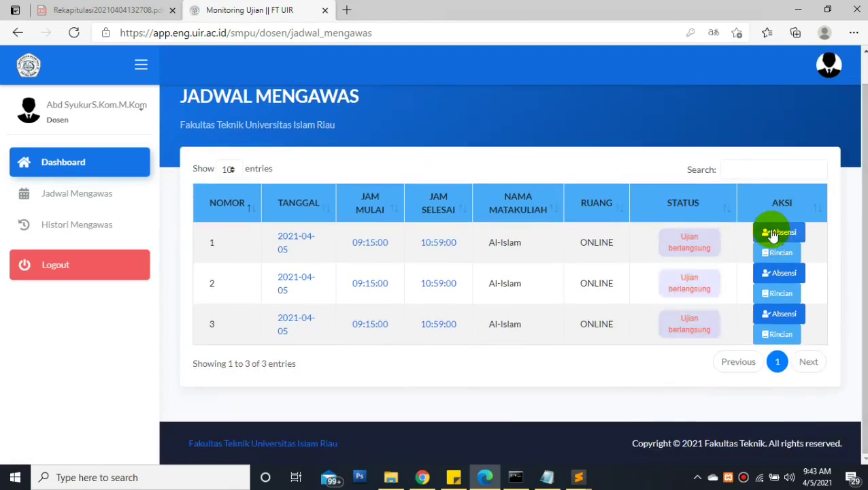
{"action": "left_click", "coordinate": [772, 232]}
{"action": "left_click", "coordinate": [554, 178]}
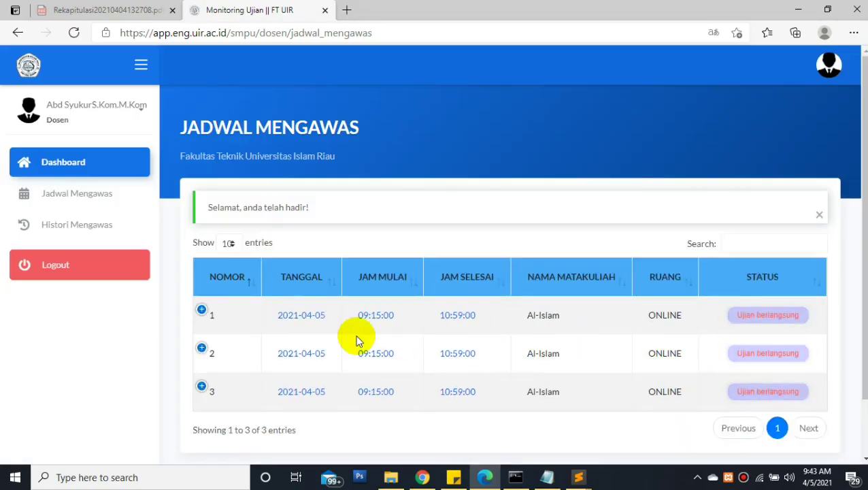
Upload 2w.jpg as the proof photo for the first Al-Islam exam
{"action": "left_click", "coordinate": [222, 311]}
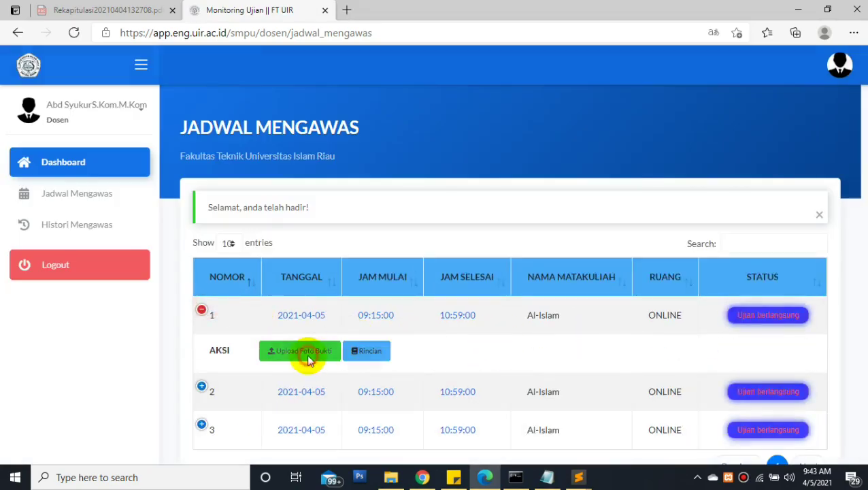
{"action": "left_click", "coordinate": [308, 351]}
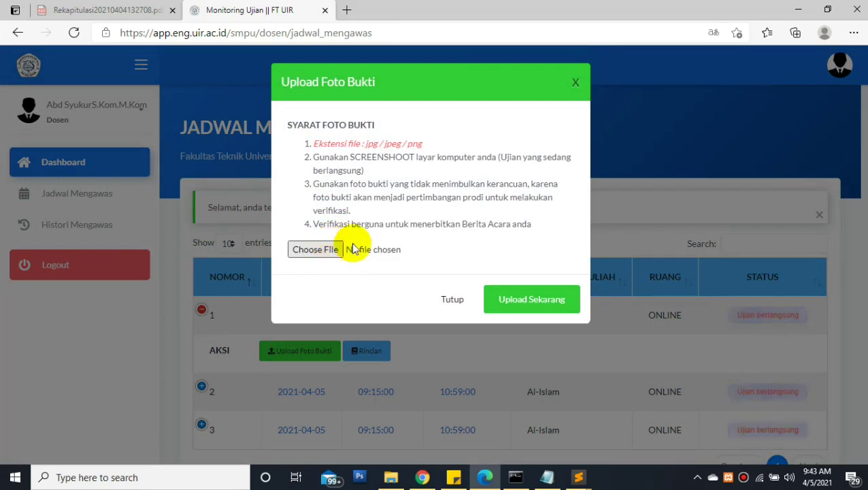
{"action": "left_click", "coordinate": [340, 249]}
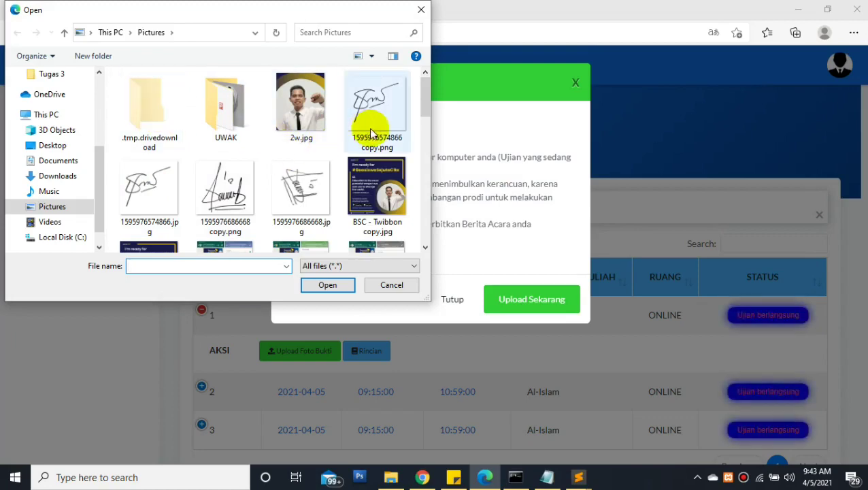
{"action": "double_click", "coordinate": [159, 195]}
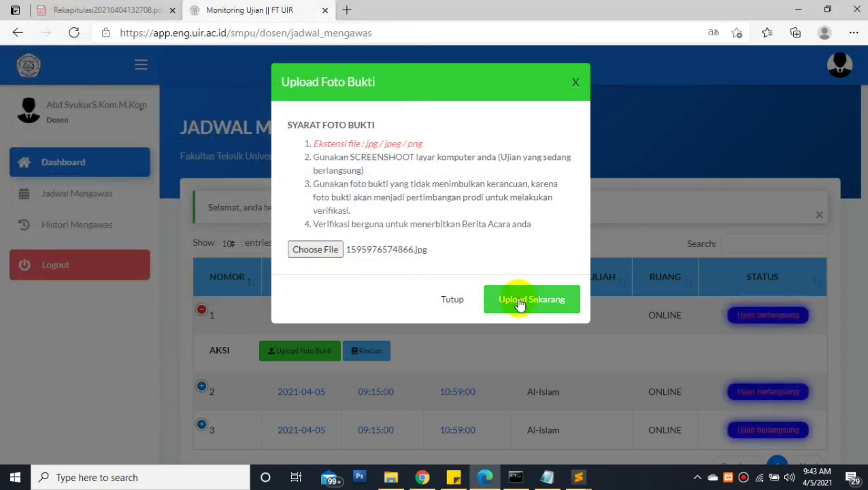
{"action": "left_click", "coordinate": [317, 249]}
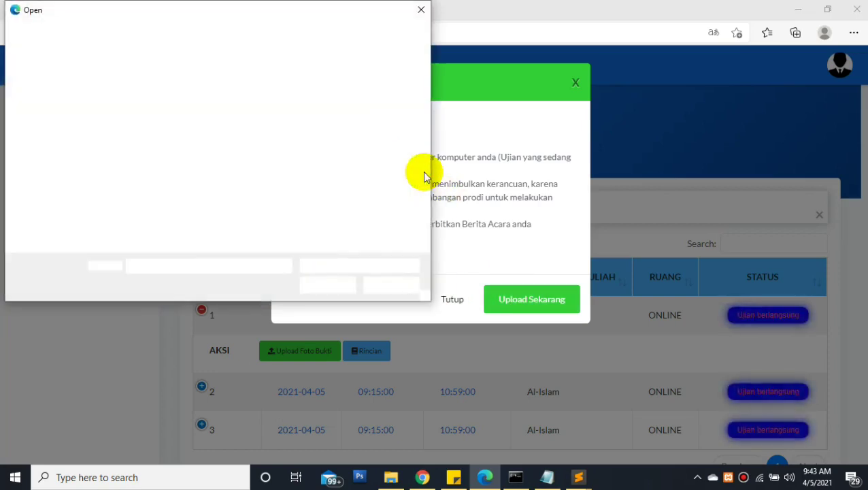
{"action": "double_click", "coordinate": [291, 111]}
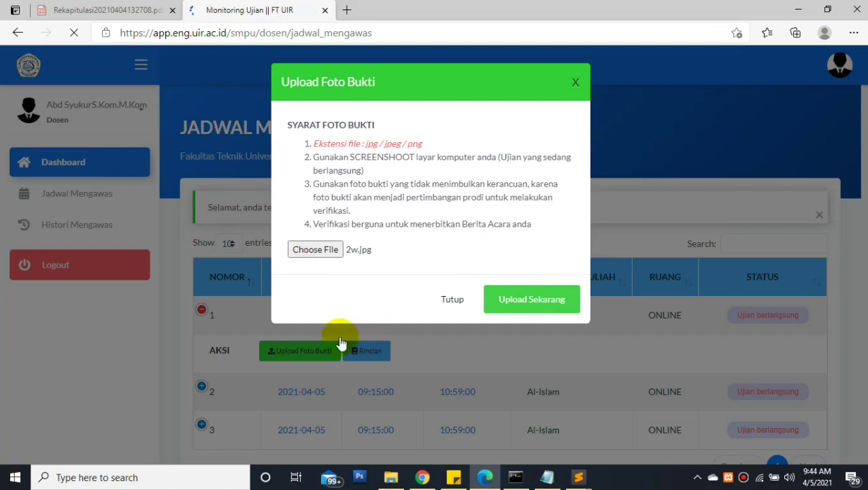
Open the Prodi's Sedang Ujian list, then reveal row 1's actions on the lecturer schedule
{"action": "left_click", "coordinate": [421, 478]}
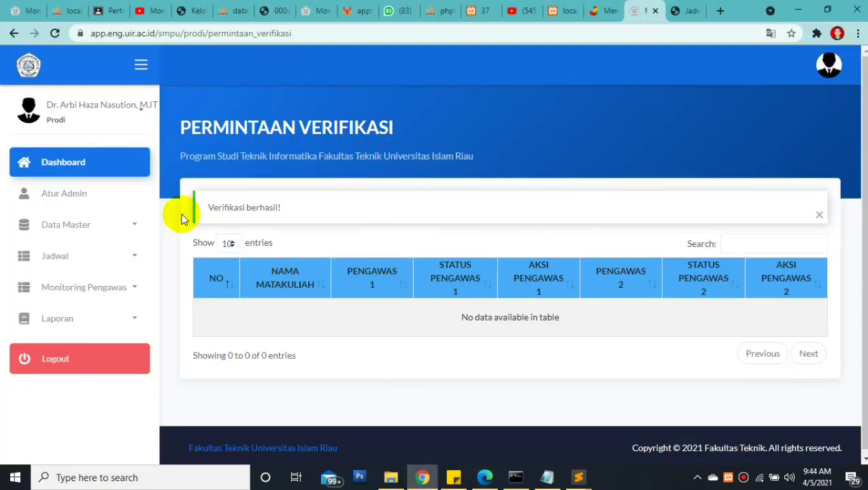
{"action": "left_click", "coordinate": [101, 287]}
{"action": "left_click", "coordinate": [87, 352]}
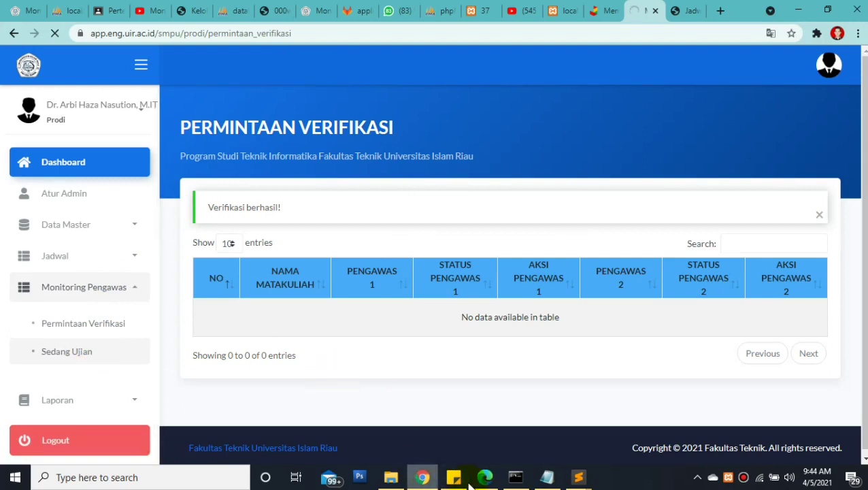
{"action": "left_click", "coordinate": [548, 476]}
{"action": "left_click", "coordinate": [486, 478]}
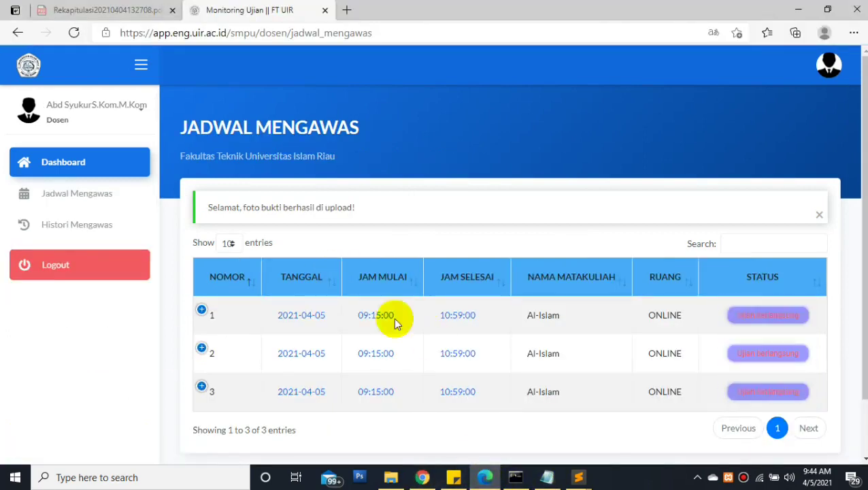
{"action": "left_click", "coordinate": [203, 311]}
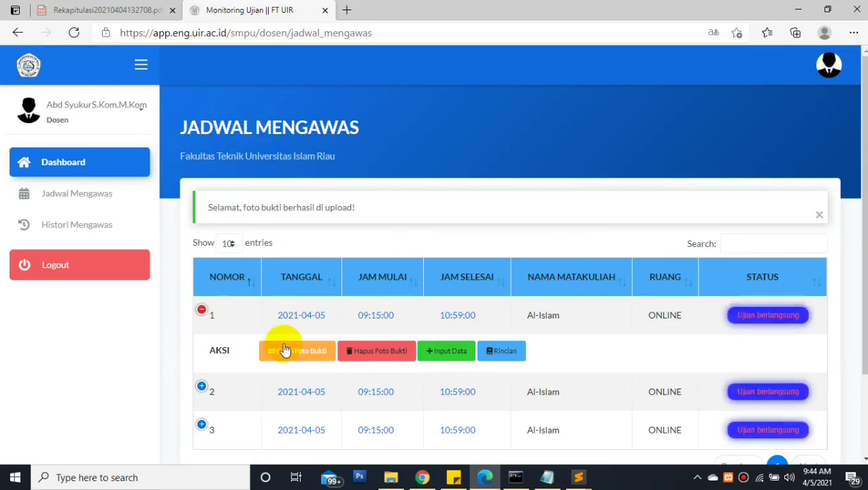
Save exam data: Jenis Soal Tugas, Google Meet, 30 attendees, Aman dan Lancar
{"action": "left_click", "coordinate": [444, 354]}
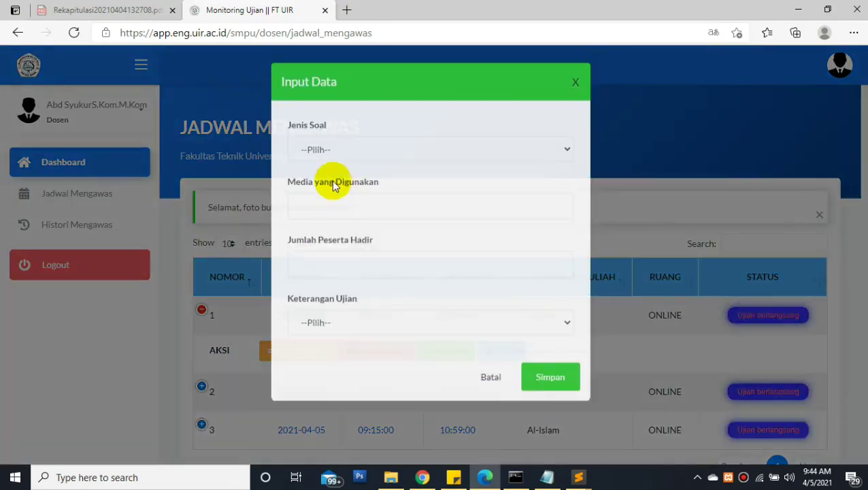
{"action": "left_click", "coordinate": [323, 156]}
{"action": "left_click", "coordinate": [311, 181]}
{"action": "left_click", "coordinate": [314, 204]}
{"action": "left_click", "coordinate": [313, 238]}
{"action": "left_click", "coordinate": [313, 255]}
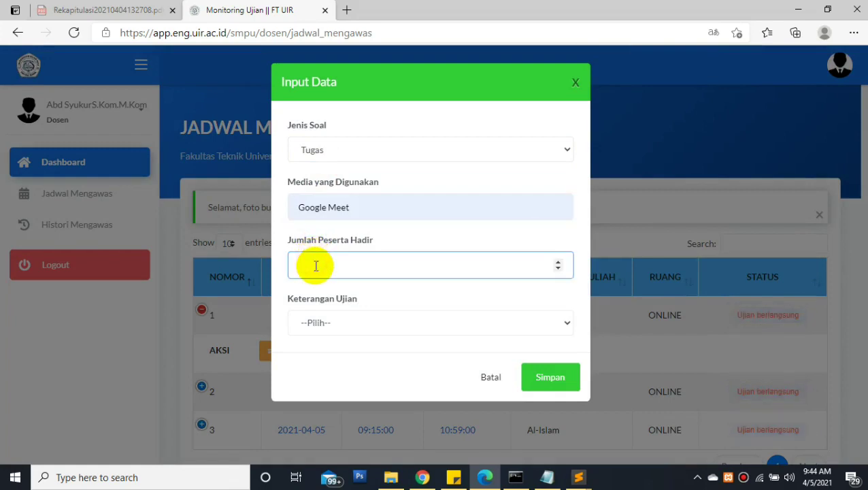
{"action": "type", "text": "30"}
{"action": "left_click", "coordinate": [315, 322]}
{"action": "left_click", "coordinate": [320, 355]}
{"action": "left_click", "coordinate": [549, 388]}
Check the Prodi list shows the row-3 Al-Islam exam as Sudah Upload Foto Bukti
{"action": "left_click", "coordinate": [423, 477]}
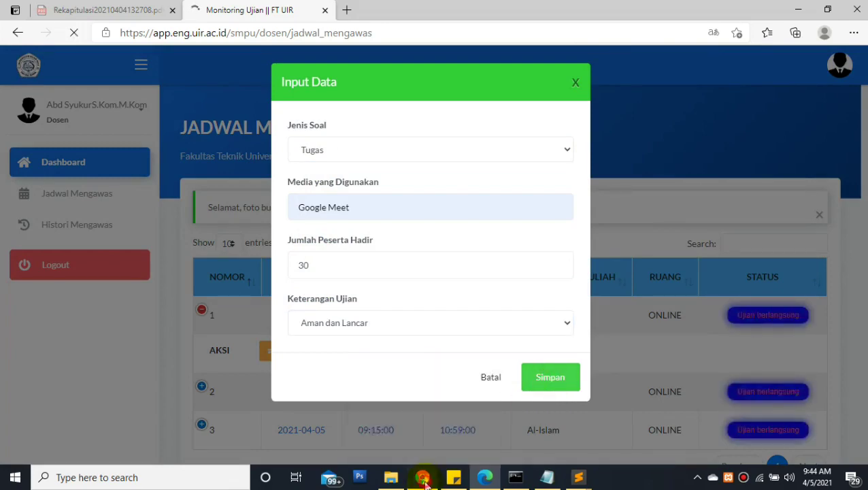
{"action": "scroll", "coordinate": [855, 242], "scroll_direction": "down", "scroll_amount": 2}
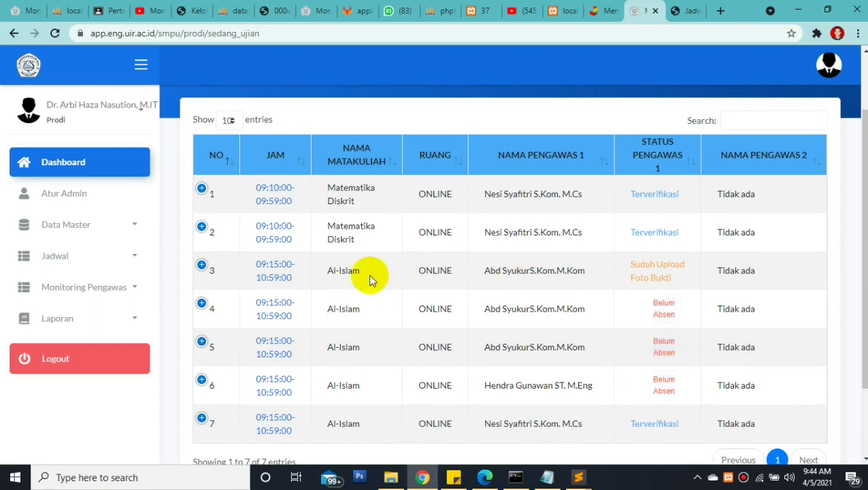
{"action": "left_click", "coordinate": [320, 270]}
{"action": "triple_click", "coordinate": [379, 268]}
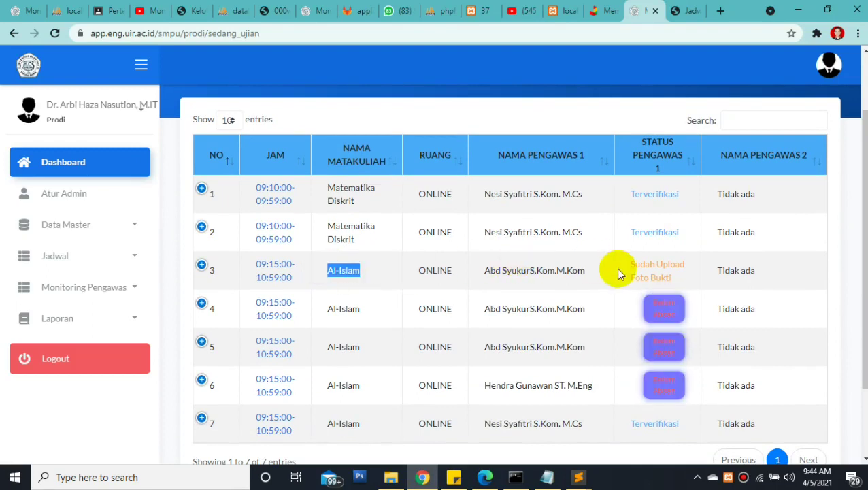
{"action": "left_click_drag", "start_coordinate": [630, 264], "coordinate": [675, 281]}
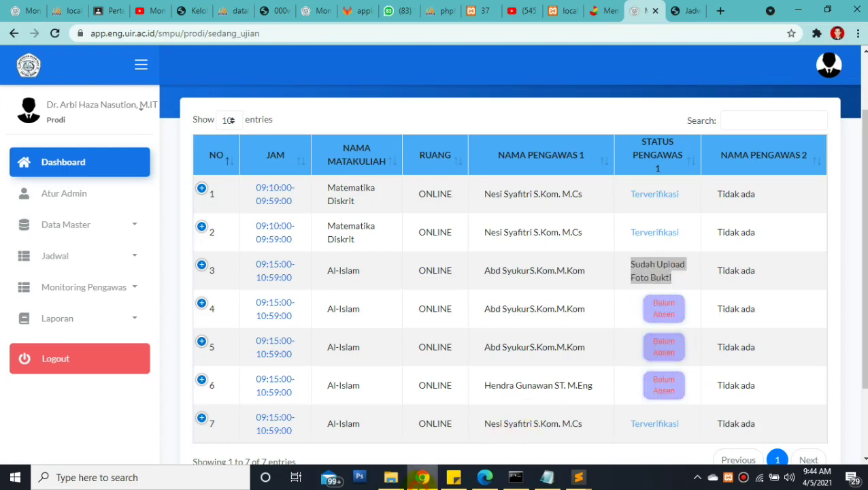
{"action": "left_click", "coordinate": [484, 477]}
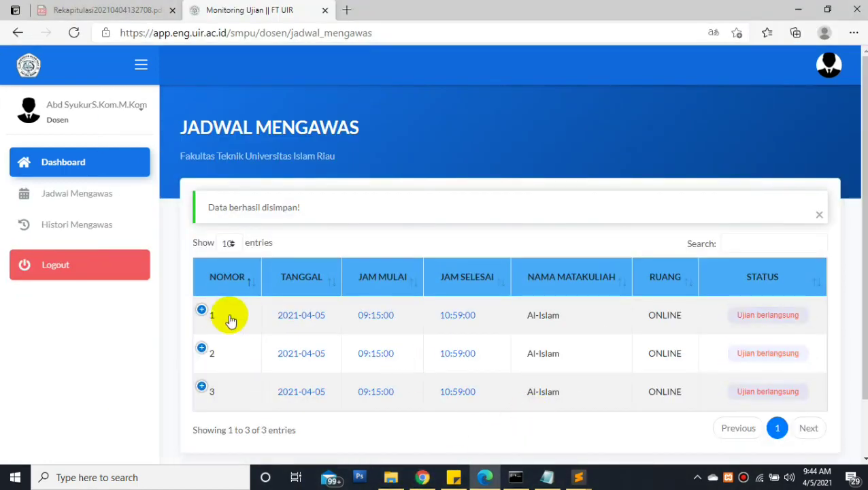
Review the first Al-Islam exam's saved data unchanged, then submit it to Prodi with Ya
{"action": "left_click", "coordinate": [202, 310]}
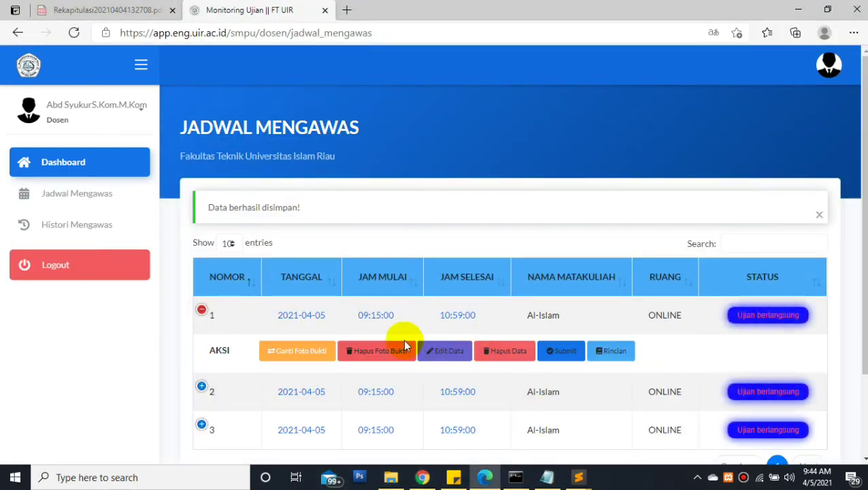
{"action": "left_click", "coordinate": [452, 348]}
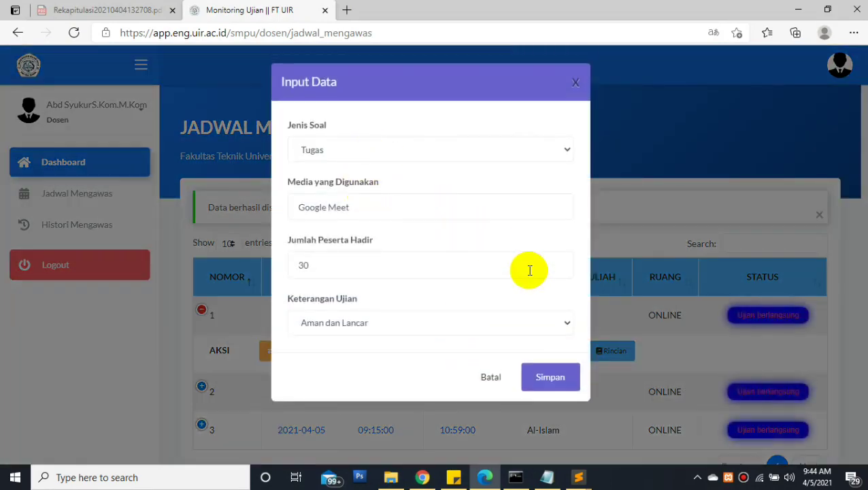
{"action": "left_click", "coordinate": [631, 281]}
{"action": "left_click", "coordinate": [556, 352]}
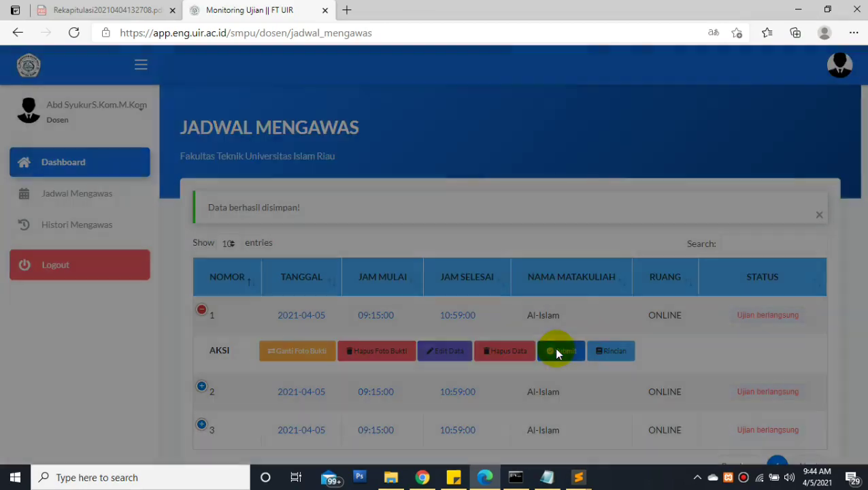
{"action": "left_click", "coordinate": [561, 228]}
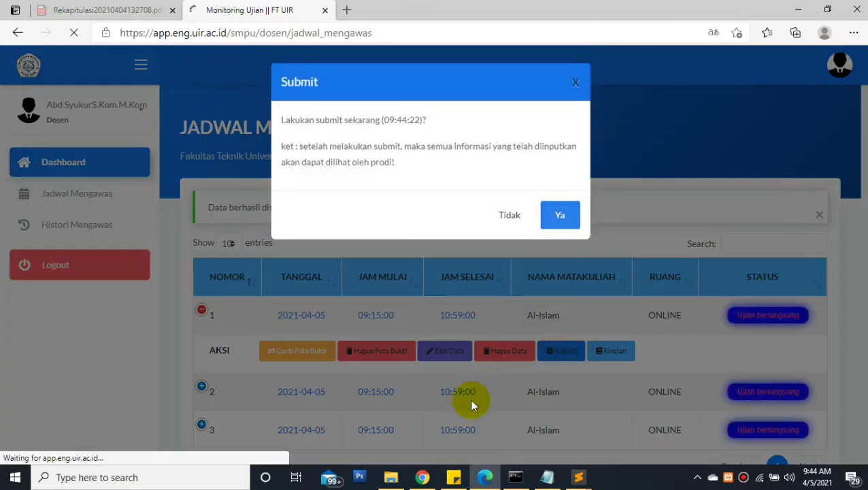
{"action": "mouse_move", "coordinate": [428, 485]}
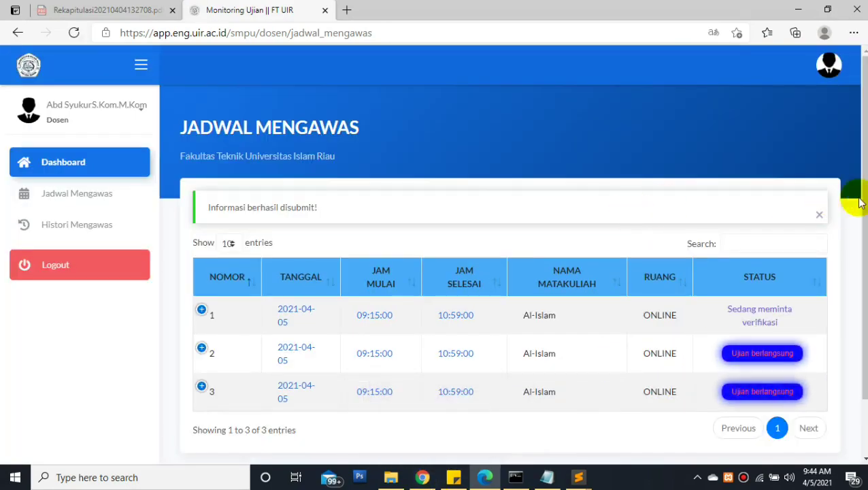
{"action": "scroll", "coordinate": [850, 204], "scroll_direction": "down", "scroll_amount": 3}
{"action": "scroll", "coordinate": [823, 171], "scroll_direction": "up", "scroll_amount": 2}
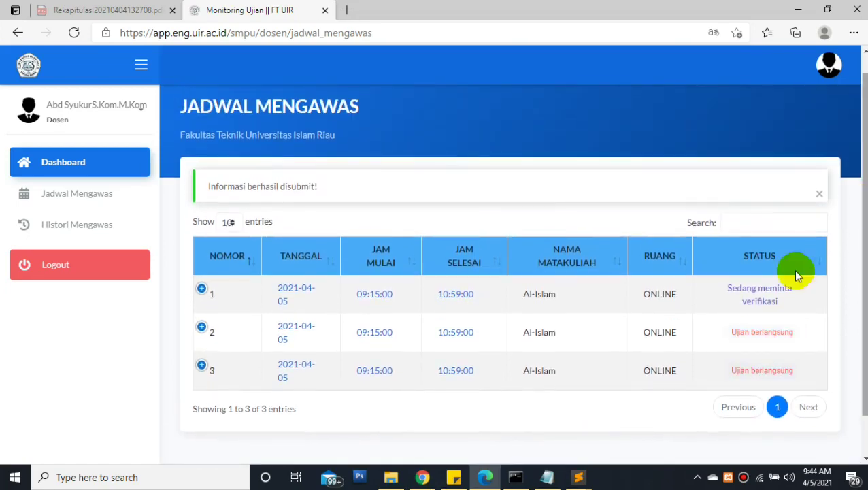
{"action": "left_click", "coordinate": [423, 477]}
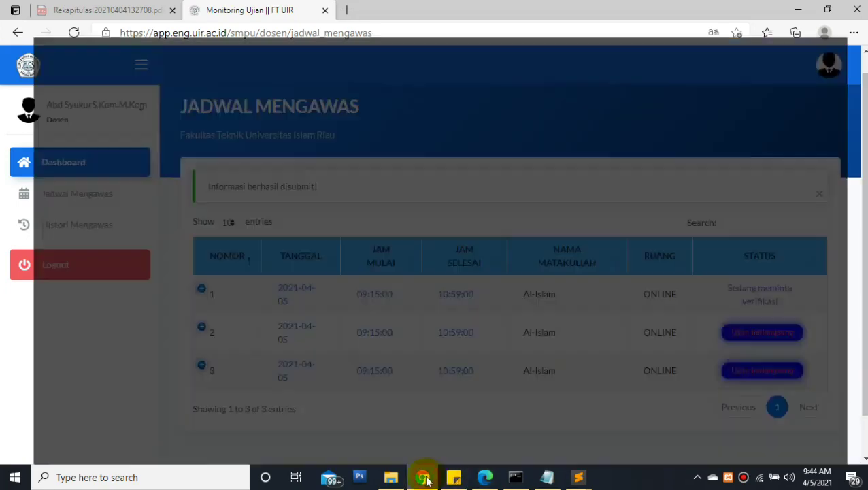
Reload the Prodi's sedang_ujian page in Chrome
{"action": "left_click", "coordinate": [283, 35]}
{"action": "type", "text": "\\"}
{"action": "key", "text": "ctrl+z"}
{"action": "key", "text": "Return"}
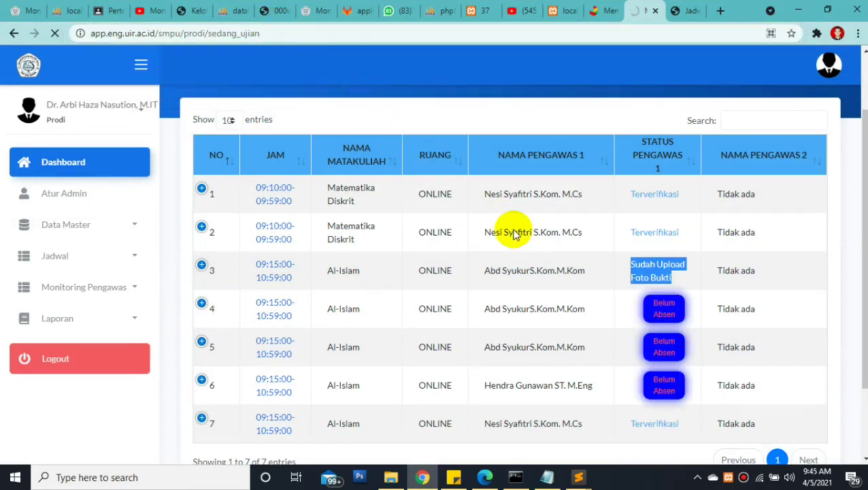
Record attendance for the second Al-Islam exam, then return to the Prodi's window
{"action": "left_click", "coordinate": [485, 477]}
{"action": "left_click", "coordinate": [204, 326]}
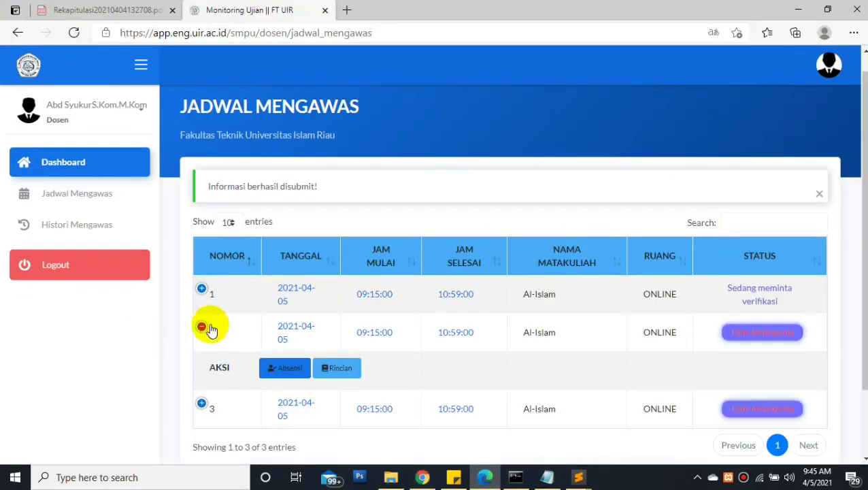
{"action": "left_click", "coordinate": [283, 369]}
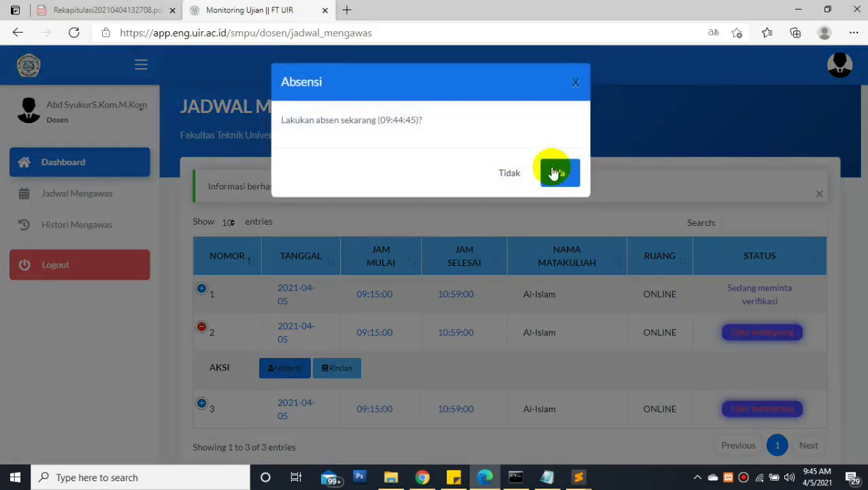
{"action": "left_click", "coordinate": [421, 480]}
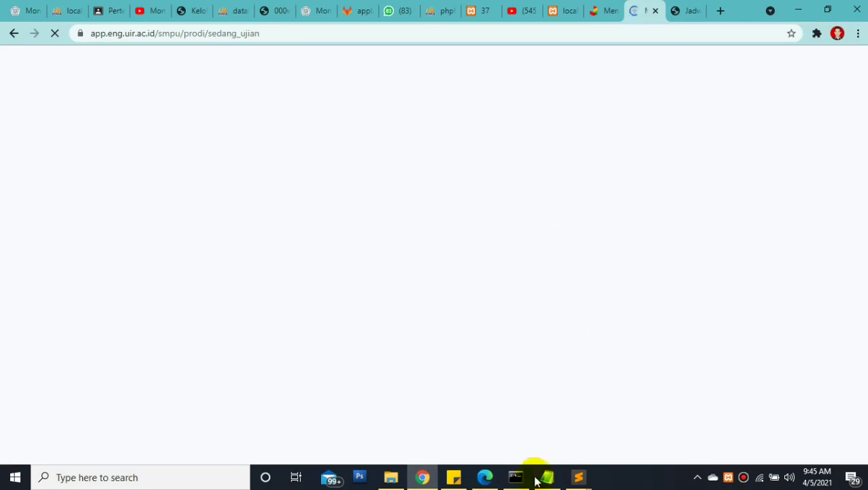
{"action": "left_click", "coordinate": [484, 478]}
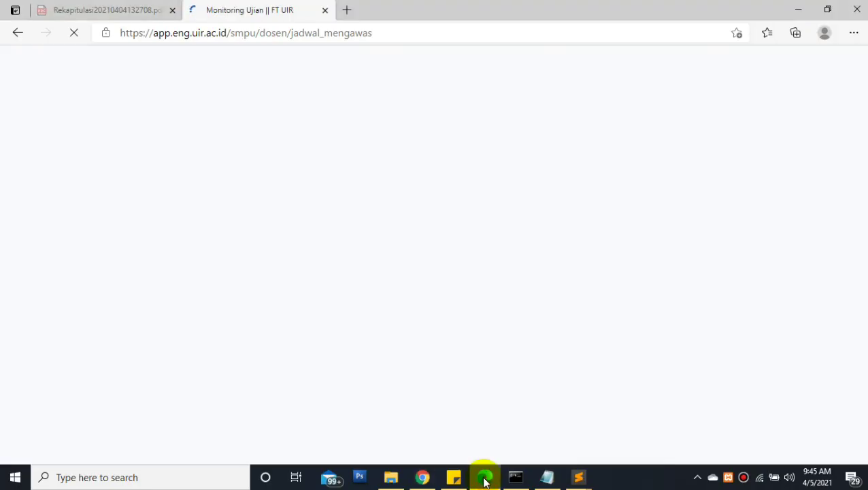
{"action": "left_click", "coordinate": [433, 481]}
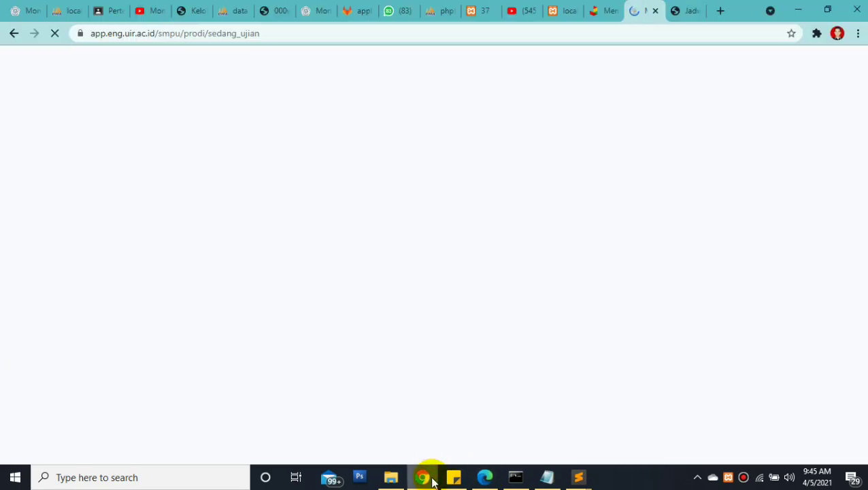
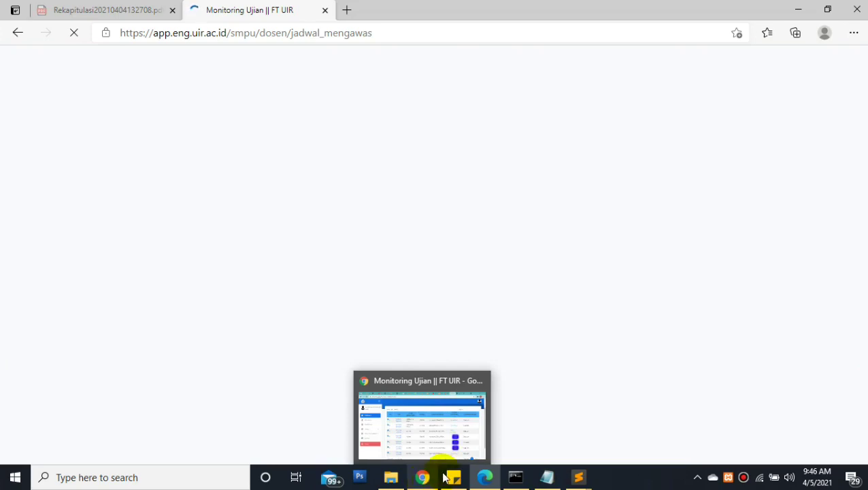
Bring the lecturer's Jadwal Mengawas schedule window to the front so it reloads
{"action": "mouse_move", "coordinate": [423, 480]}
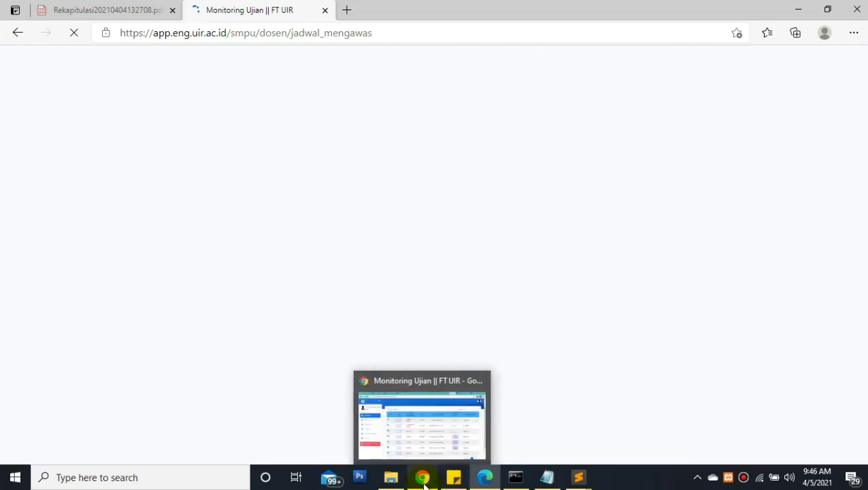
{"action": "left_click", "coordinate": [429, 449]}
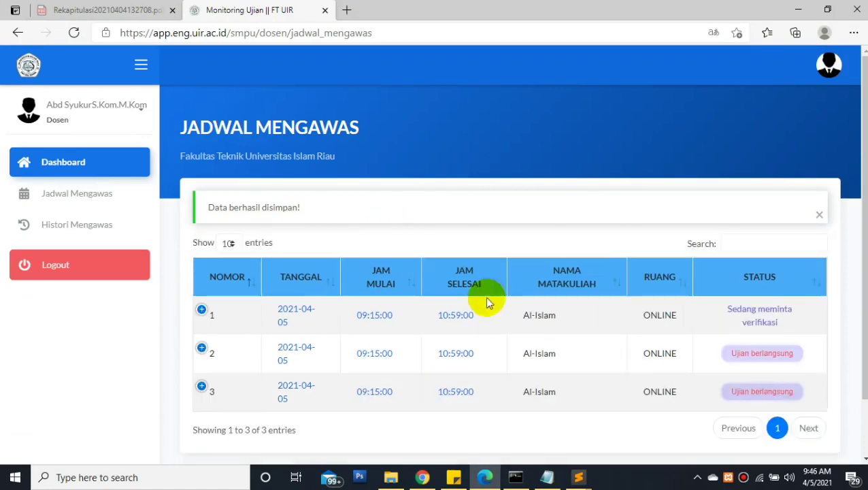
Submit exam session 2's supervision information and confirm with Ya
{"action": "left_click", "coordinate": [201, 347]}
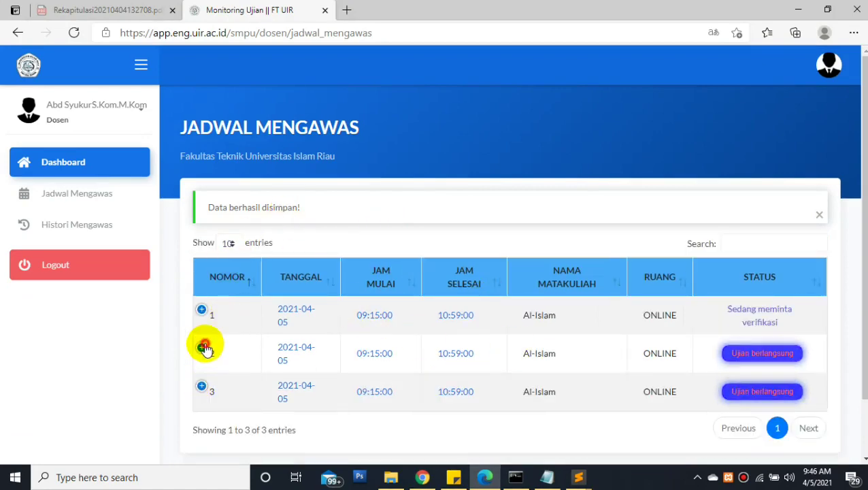
{"action": "left_click", "coordinate": [558, 389]}
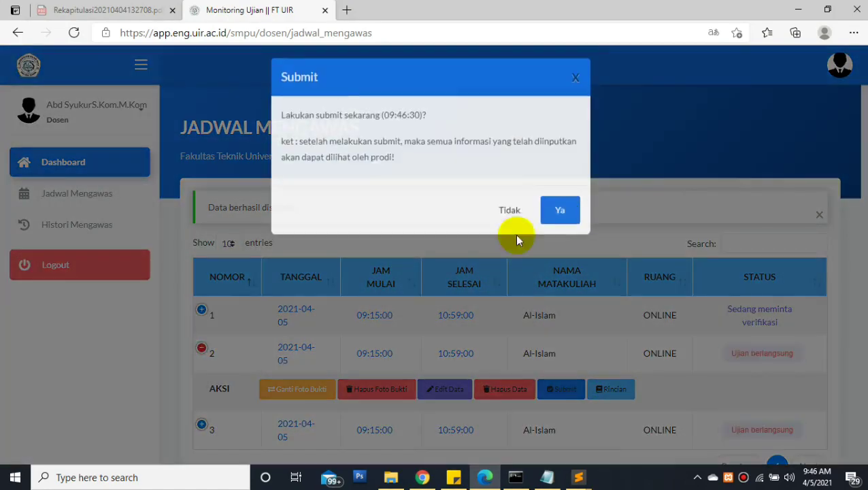
{"action": "left_click", "coordinate": [562, 217]}
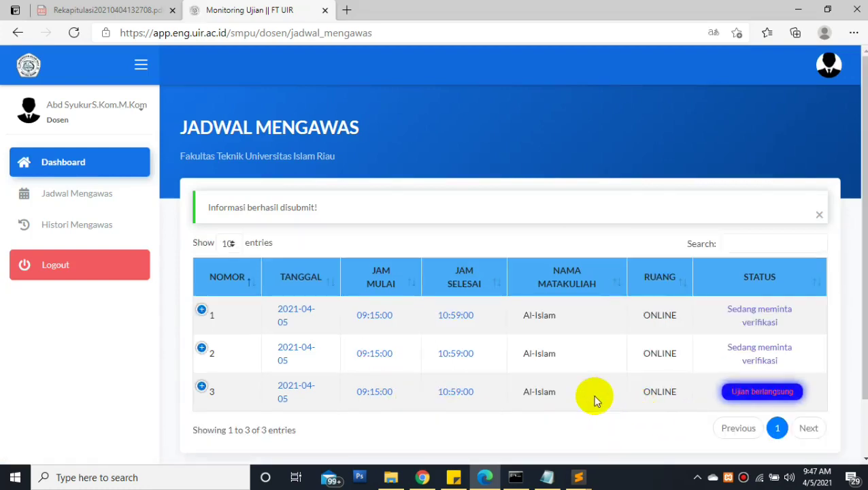
Highlight the date, times, course and room of rows 2 and 3, then switch to the program office window
{"action": "left_click", "coordinate": [506, 393]}
{"action": "left_click_drag", "start_coordinate": [506, 392], "coordinate": [678, 393]}
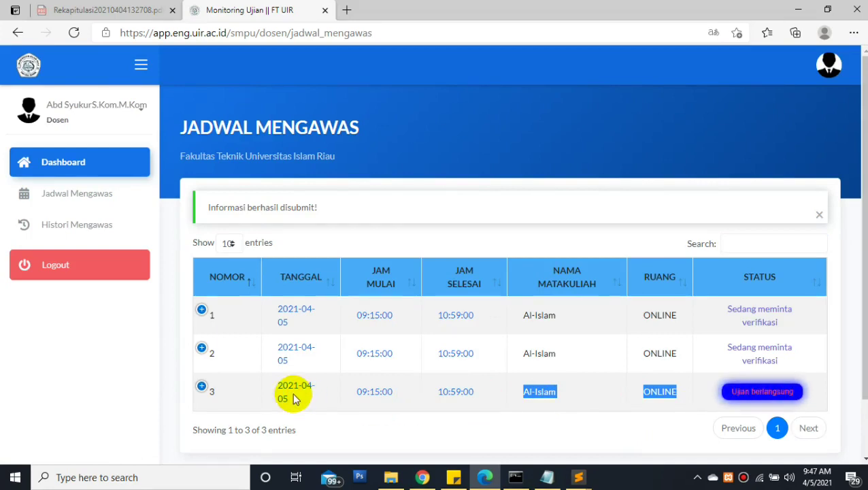
{"action": "left_click_drag", "start_coordinate": [271, 384], "coordinate": [678, 393]}
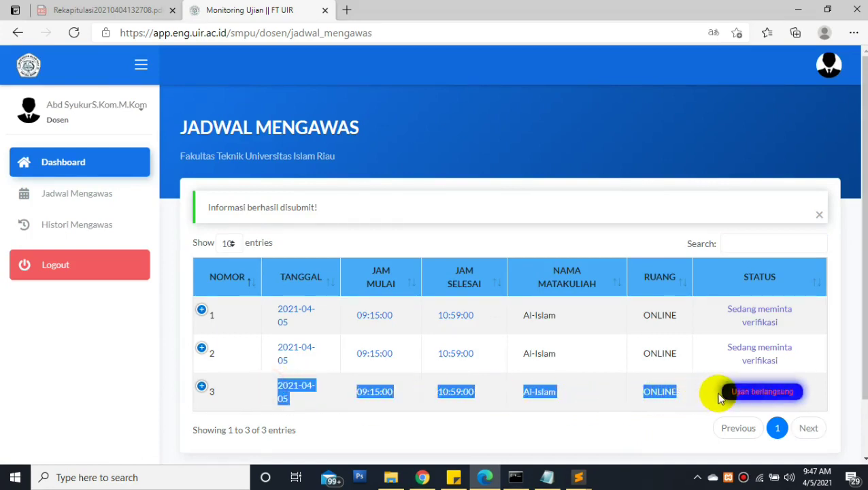
{"action": "left_click", "coordinate": [741, 397]}
{"action": "left_click_drag", "start_coordinate": [680, 394], "coordinate": [286, 400]}
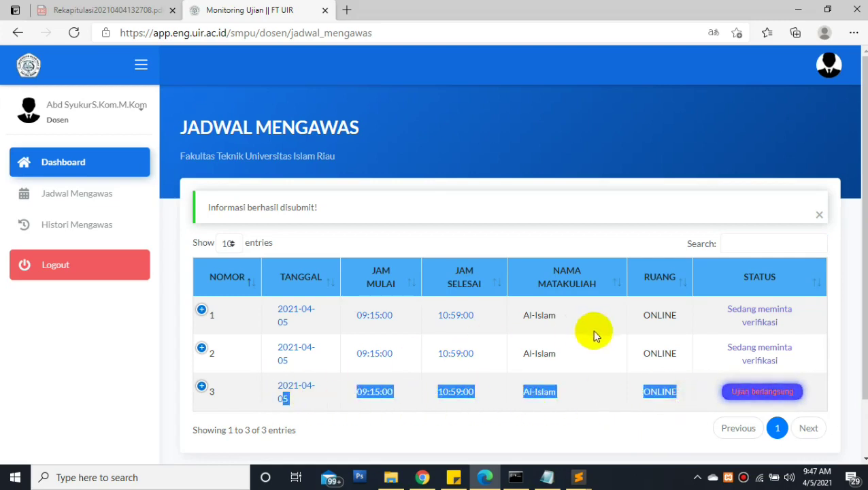
{"action": "left_click_drag", "start_coordinate": [585, 345], "coordinate": [381, 325]}
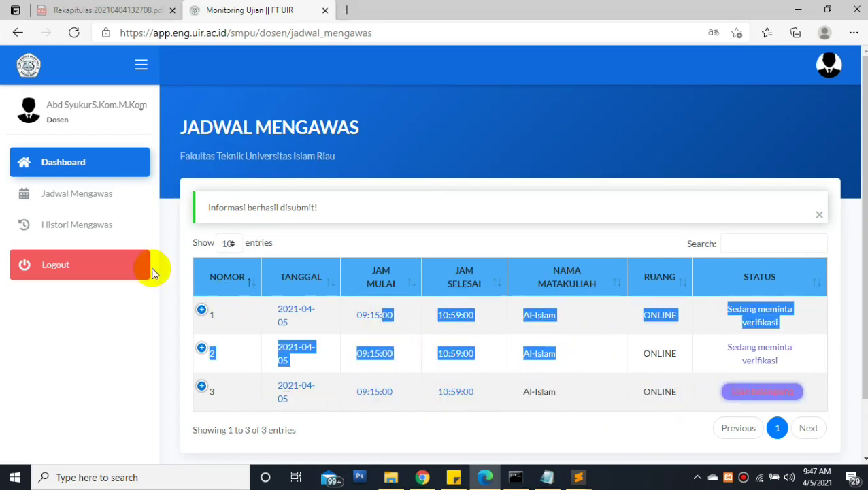
{"action": "left_click", "coordinate": [423, 477]}
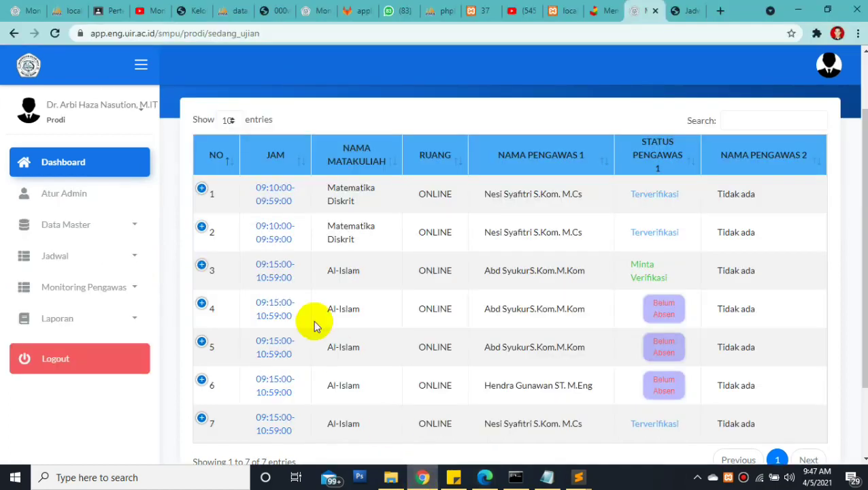
Refresh the ongoing-exams list via Monitoring Pengawas > Sedang Ujian
{"action": "left_click", "coordinate": [102, 285]}
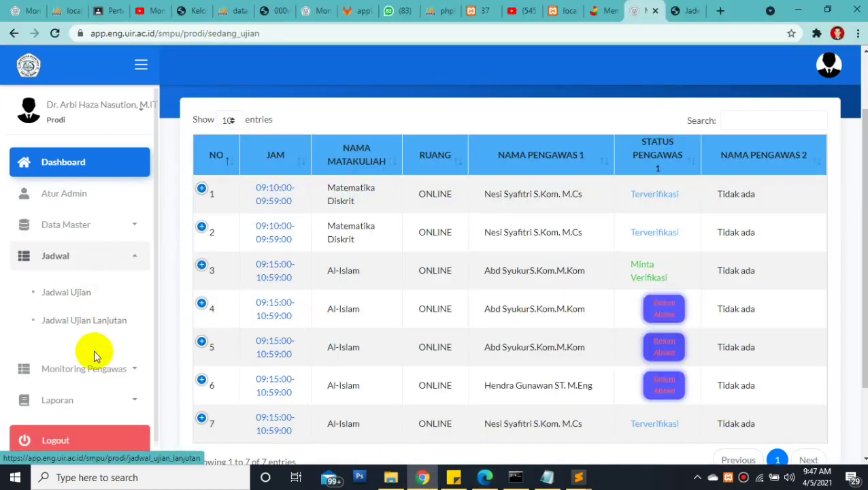
{"action": "left_click", "coordinate": [104, 256]}
{"action": "left_click", "coordinate": [109, 291]}
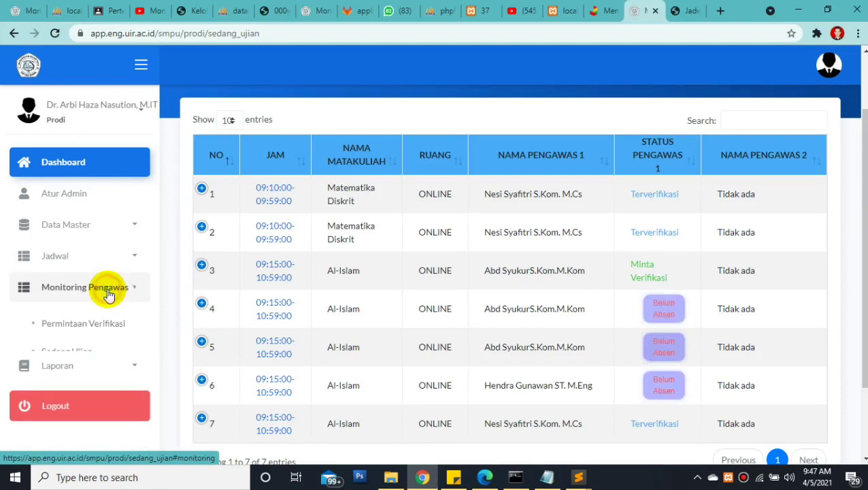
{"action": "left_click", "coordinate": [111, 356]}
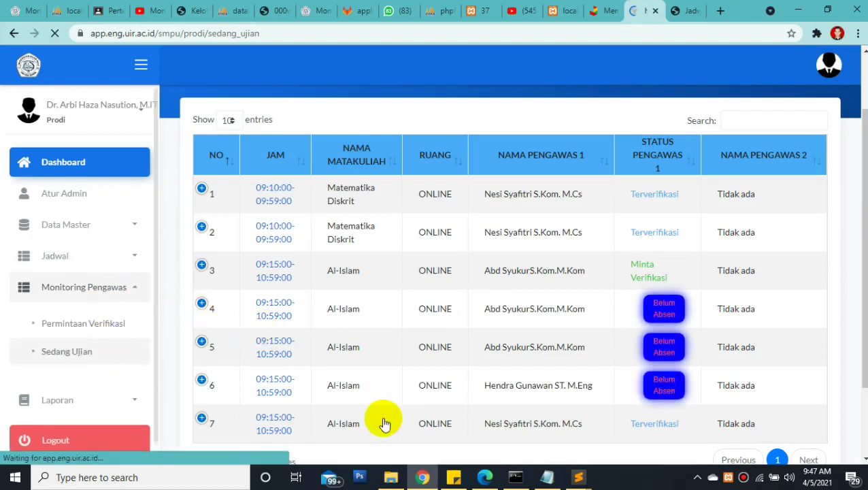
Log out of the lecturer account in Edge and confirm with Ya
{"action": "left_click", "coordinate": [485, 478]}
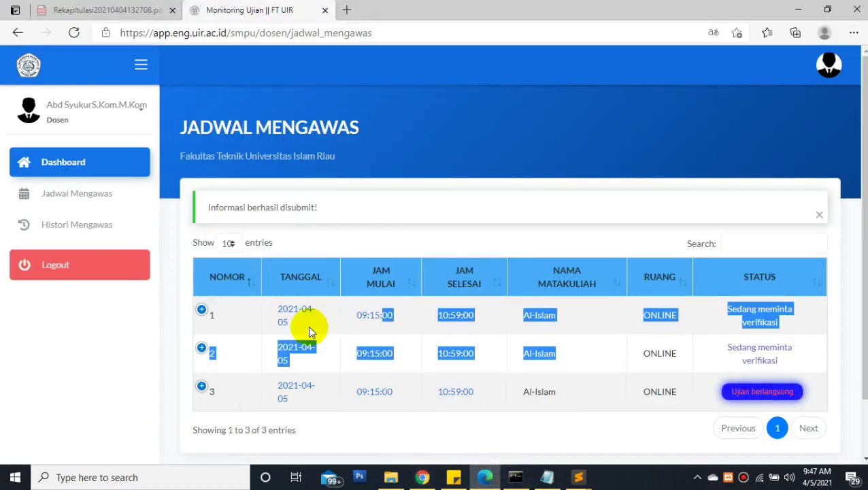
{"action": "left_click", "coordinate": [147, 262]}
{"action": "left_click", "coordinate": [558, 175]}
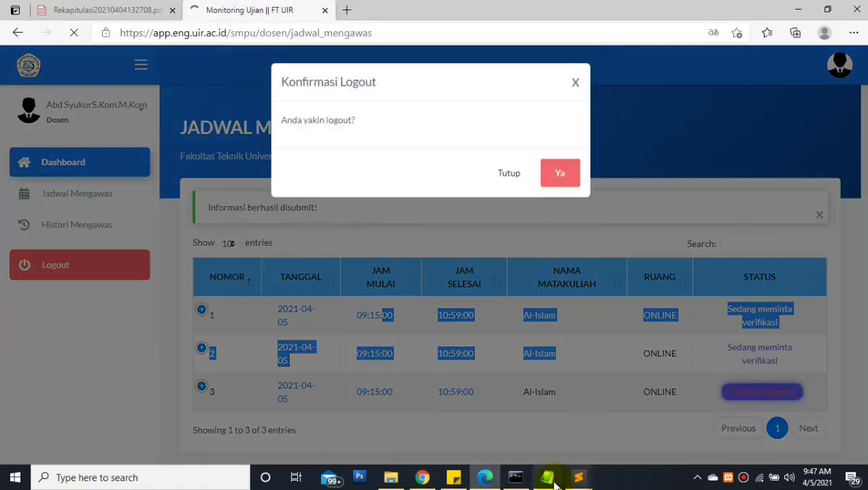
Copy the third lecturer's NPK from the Notepad notes and return to the login page
{"action": "left_click", "coordinate": [547, 477]}
{"action": "left_click_drag", "start_coordinate": [314, 134], "coordinate": [254, 135]}
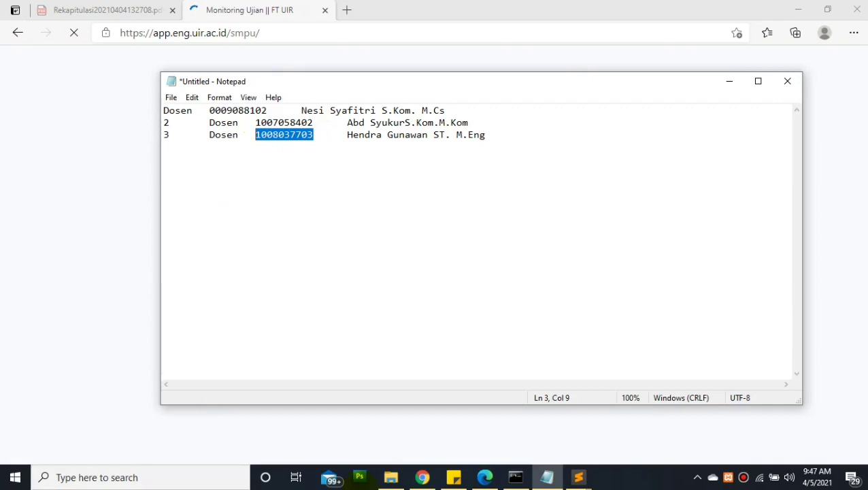
{"action": "left_click", "coordinate": [422, 477]}
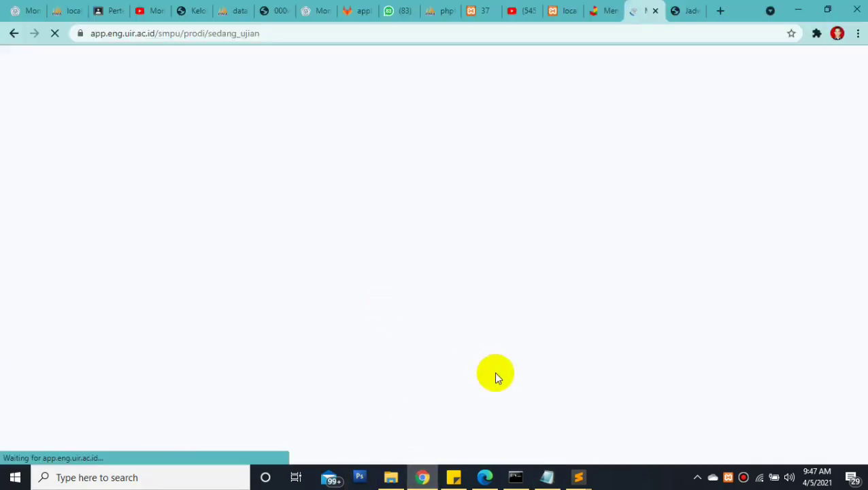
{"action": "left_click", "coordinate": [487, 477]}
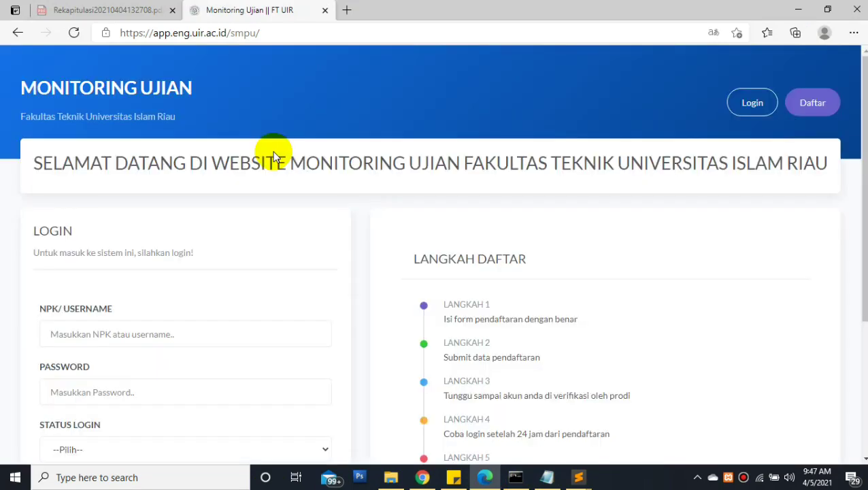
Enter the third lecturer's NPK as username and type their password
{"action": "left_click", "coordinate": [141, 336]}
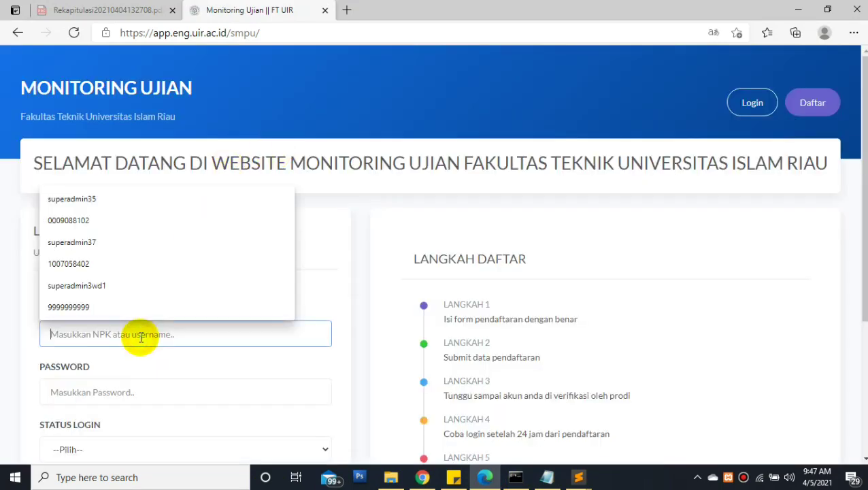
{"action": "type", "text": "1008037703"}
{"action": "left_click", "coordinate": [72, 392]}
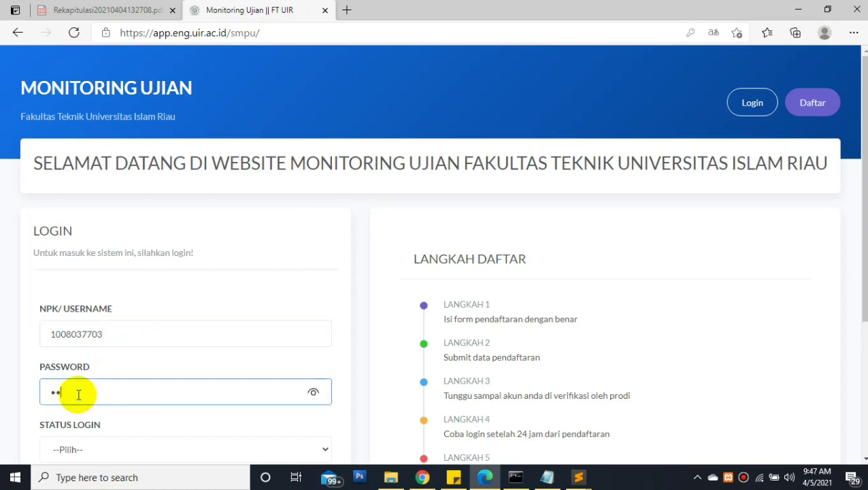
Set Status Login to Dosen / Pegawai, then switch to the ongoing-exams monitor window
{"action": "left_click", "coordinate": [113, 450]}
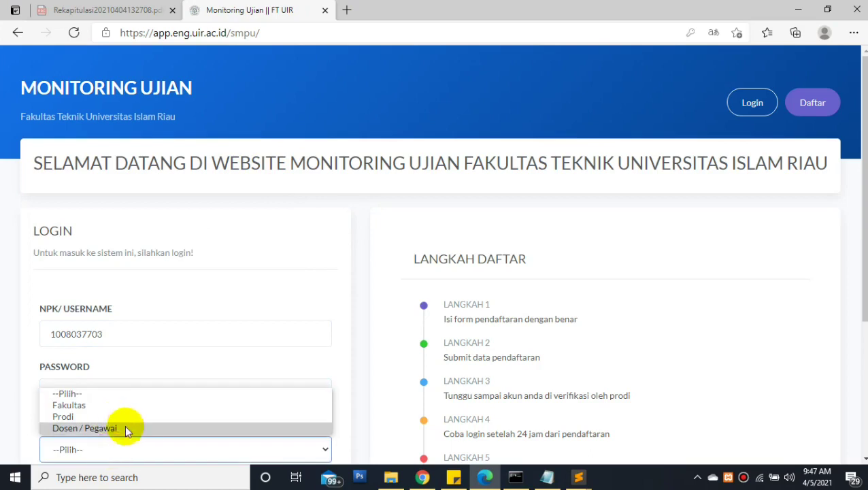
{"action": "left_click", "coordinate": [105, 416]}
{"action": "left_click", "coordinate": [87, 450]}
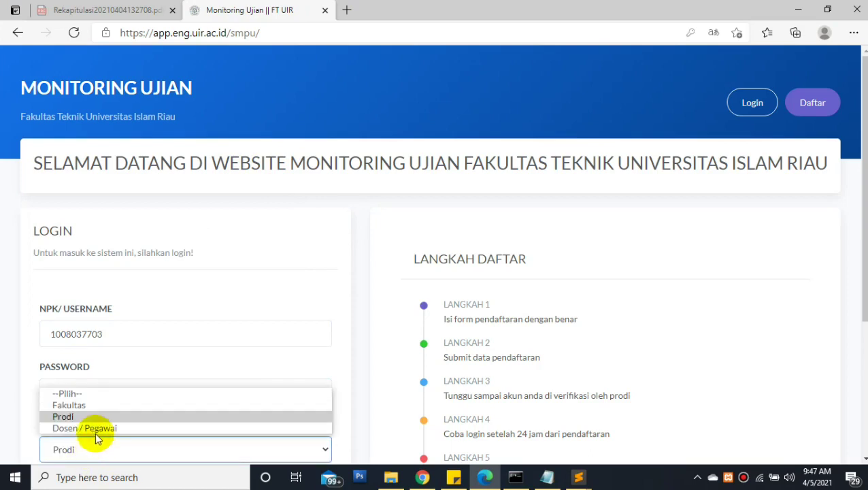
{"action": "left_click", "coordinate": [95, 428]}
{"action": "scroll", "coordinate": [112, 437], "scroll_direction": "down", "scroll_amount": 3}
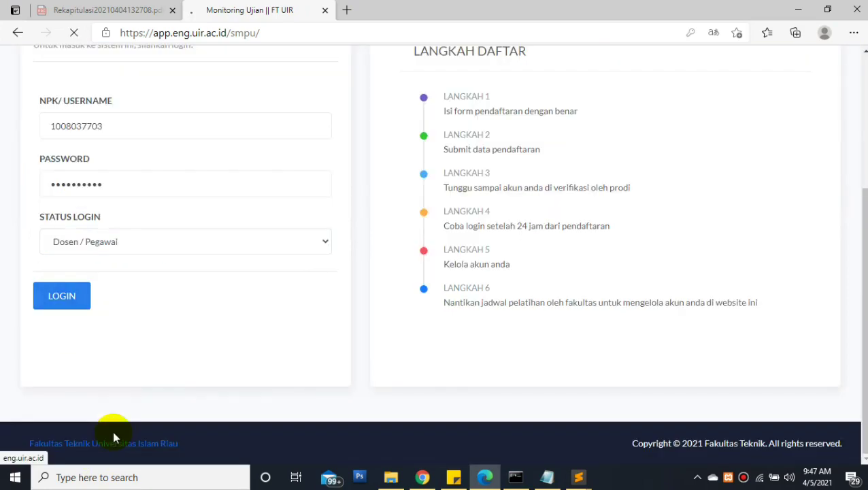
{"action": "left_click", "coordinate": [422, 476]}
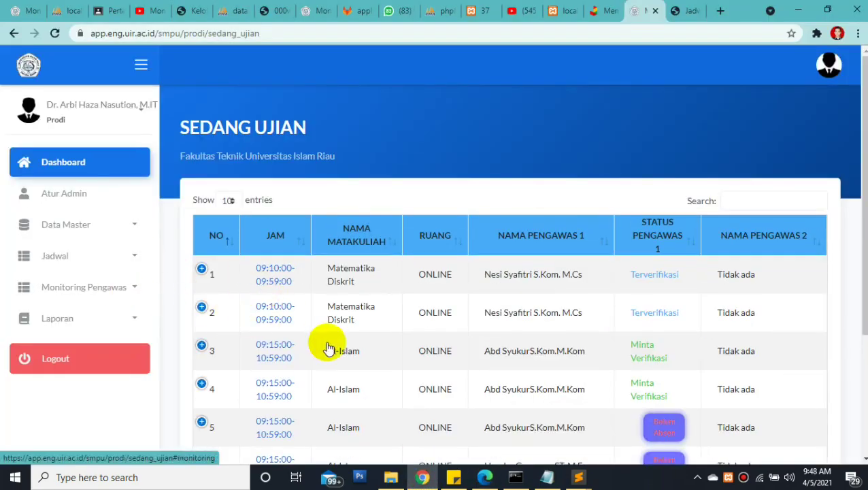
Check STATUS PENGAWAS for Sedang Ujian rows 3–7, then switch to the lecturer's welcome page
{"action": "left_click_drag", "start_coordinate": [864, 192], "coordinate": [864, 253]}
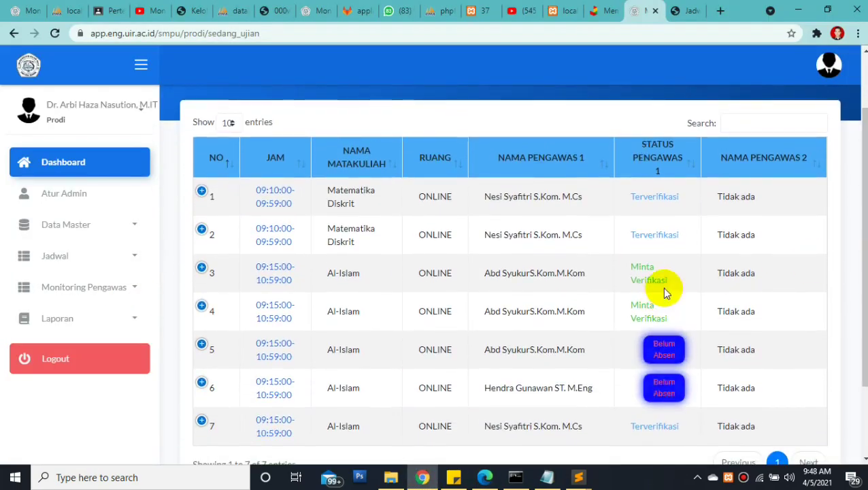
{"action": "left_click_drag", "start_coordinate": [328, 351], "coordinate": [601, 349]}
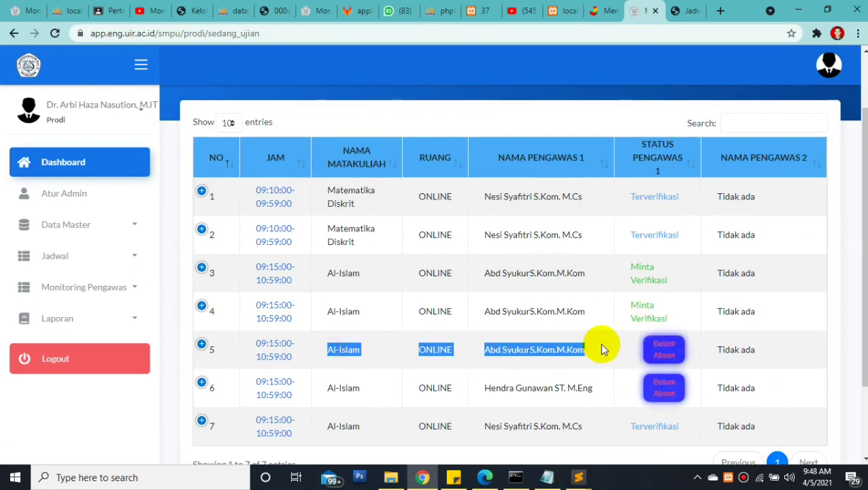
{"action": "left_click", "coordinate": [668, 358]}
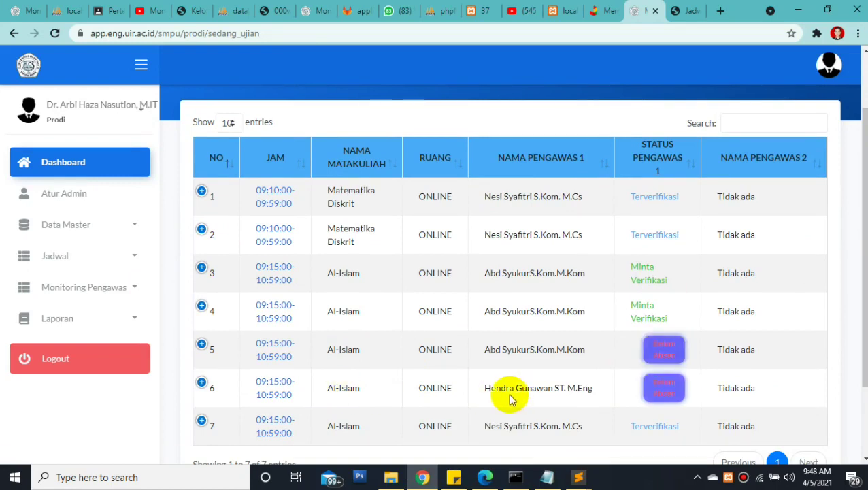
{"action": "left_click_drag", "start_coordinate": [484, 391], "coordinate": [589, 389]}
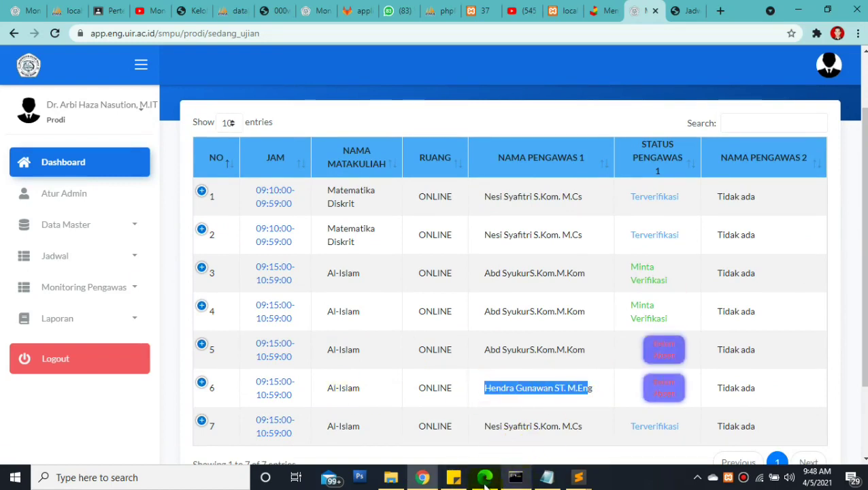
{"action": "left_click", "coordinate": [423, 480]}
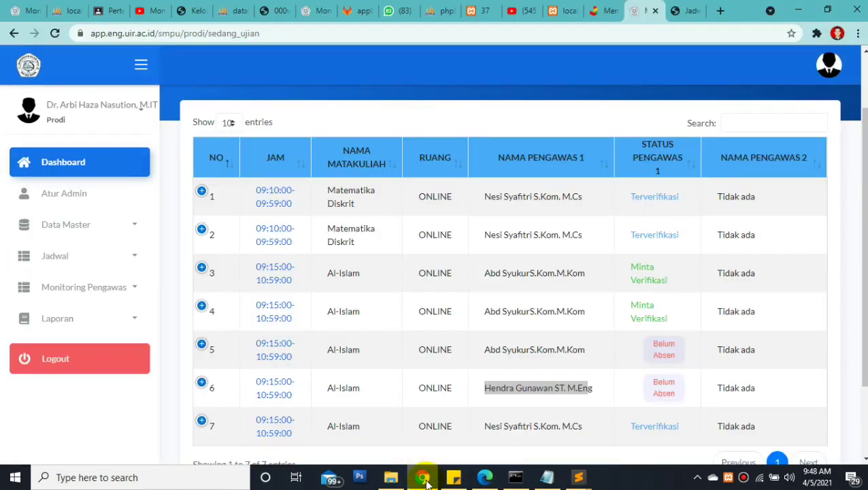
{"action": "left_click", "coordinate": [424, 479]}
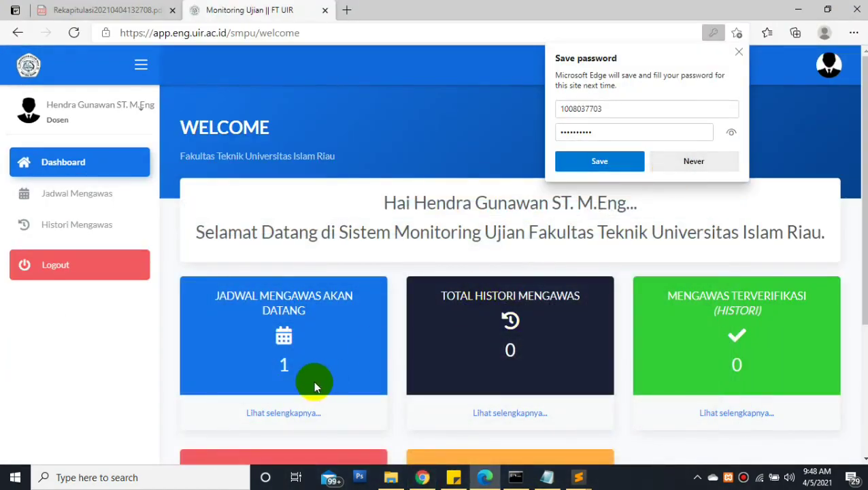
Open the lecturer's Jadwal Mengawas and the admin's Permintaan Verifikasi page
{"action": "left_click", "coordinate": [285, 414]}
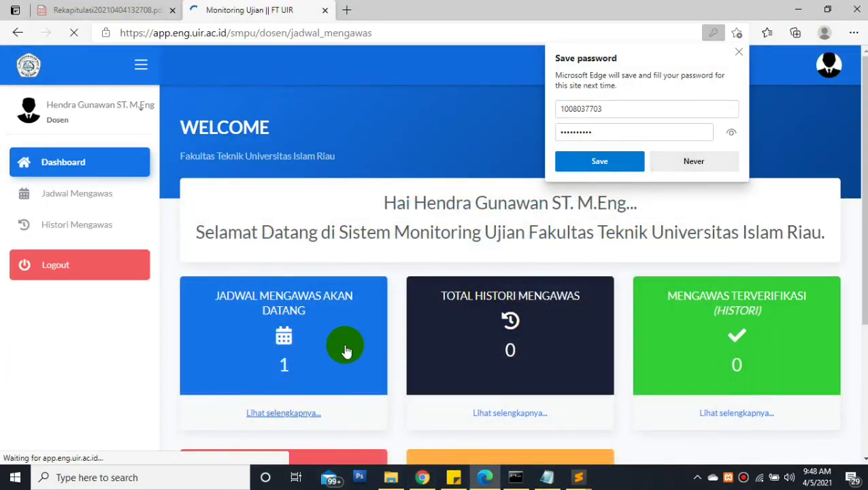
{"action": "left_click", "coordinate": [424, 479]}
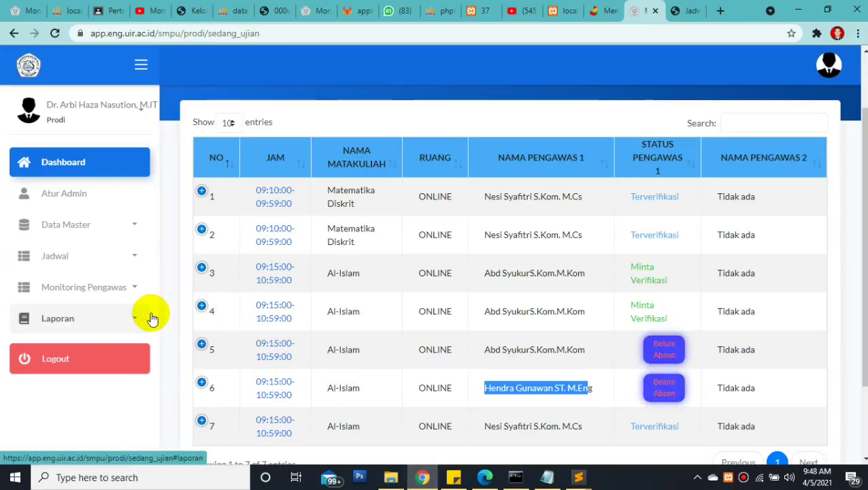
{"action": "left_click", "coordinate": [111, 290]}
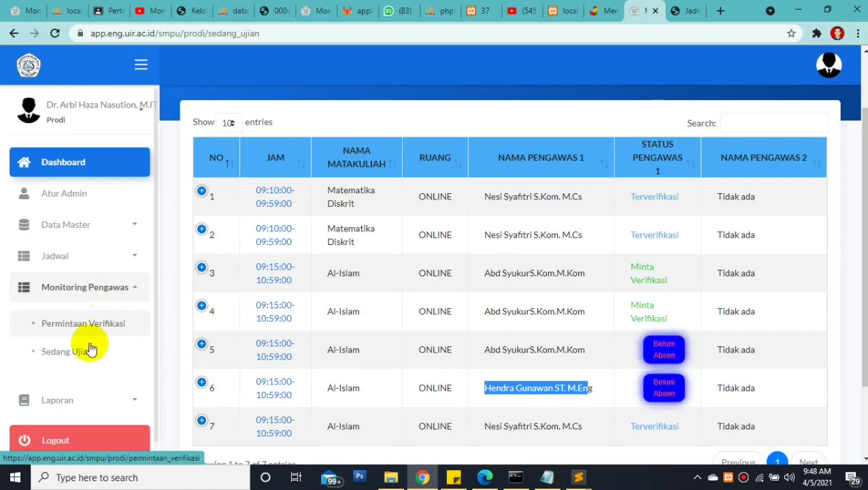
{"action": "left_click", "coordinate": [88, 332]}
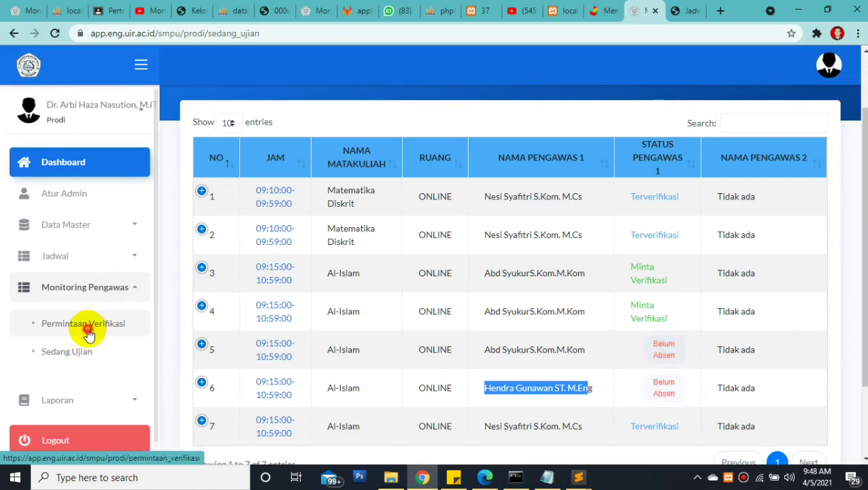
Record Absensi attendance for the Al-Islam exam, dismissing the password prompt and confirming Ya
{"action": "left_click", "coordinate": [489, 477]}
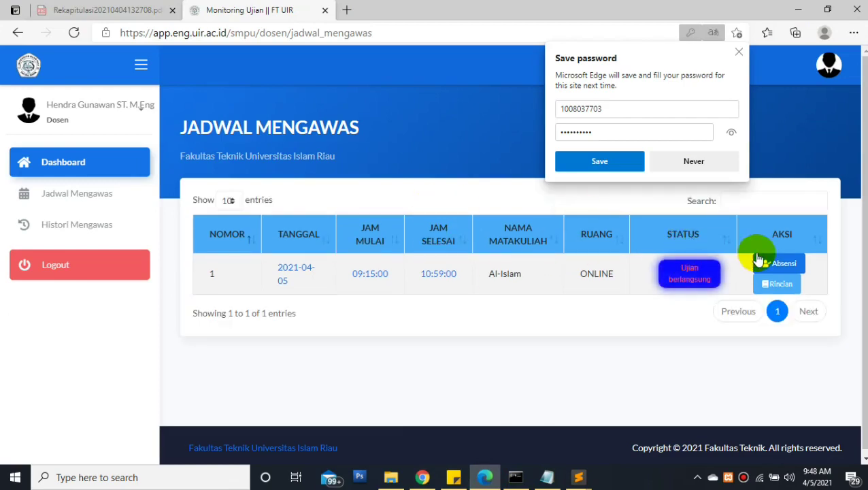
{"action": "left_click", "coordinate": [766, 263]}
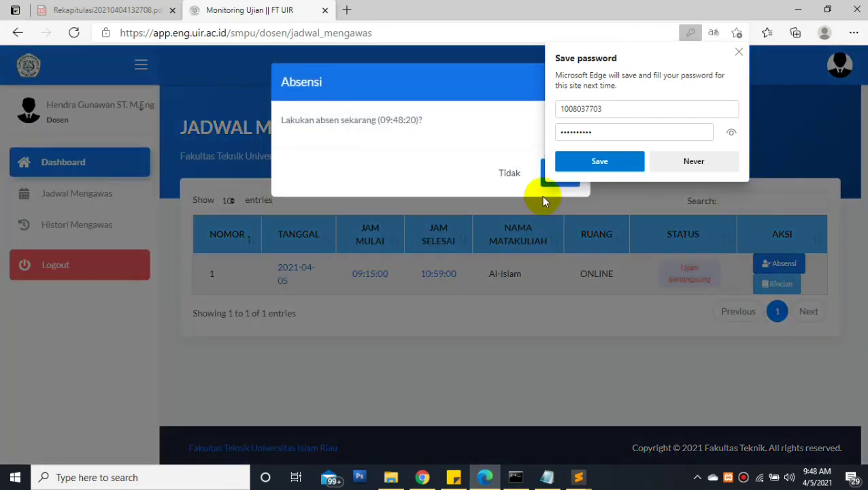
{"action": "left_click", "coordinate": [680, 164]}
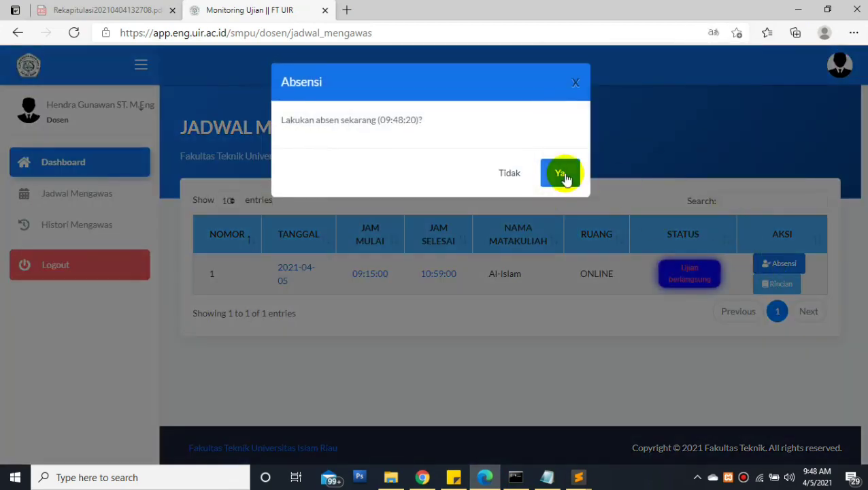
{"action": "left_click", "coordinate": [492, 279]}
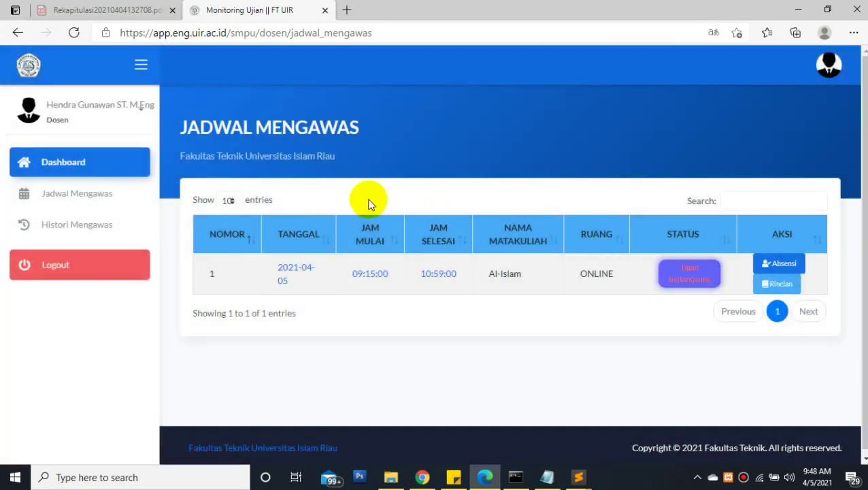
{"action": "left_click", "coordinate": [776, 264]}
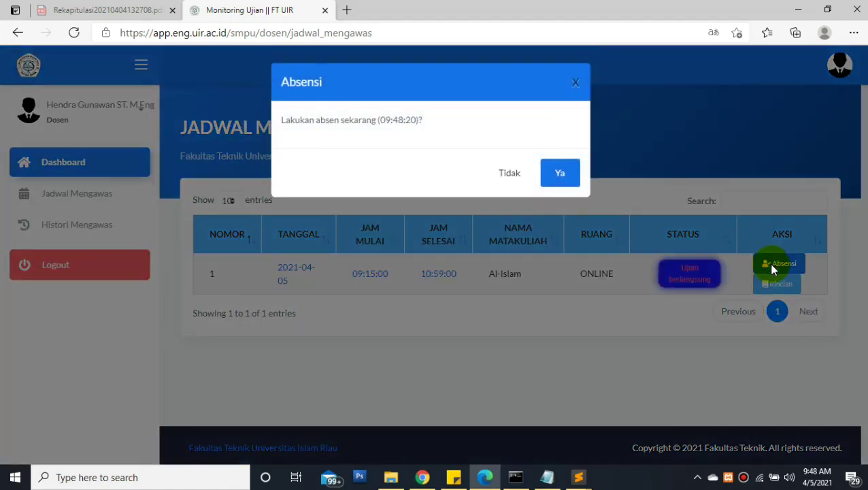
{"action": "left_click", "coordinate": [765, 265]}
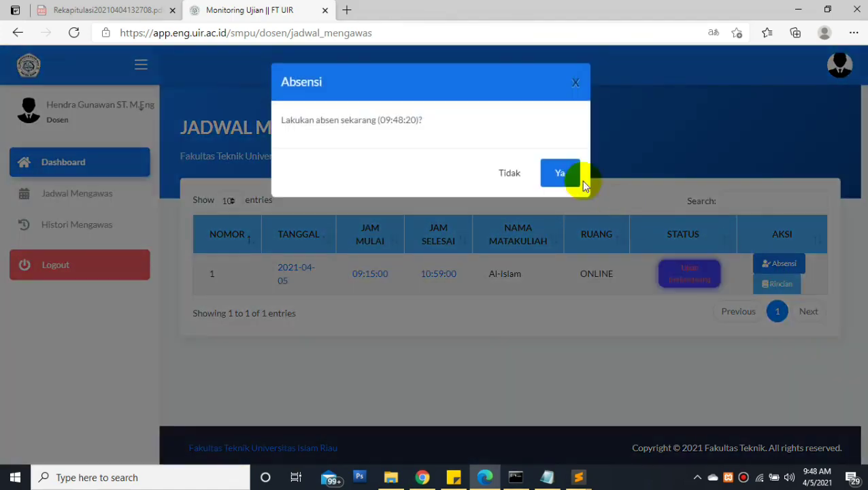
{"action": "left_click", "coordinate": [560, 176]}
Bring the admin window with the verification requests back into view
{"action": "left_click", "coordinate": [422, 479]}
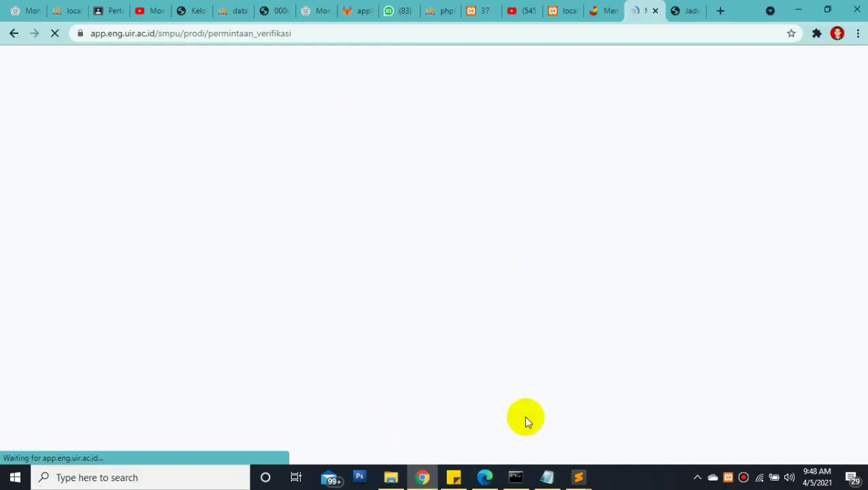
{"action": "mouse_move", "coordinate": [495, 484]}
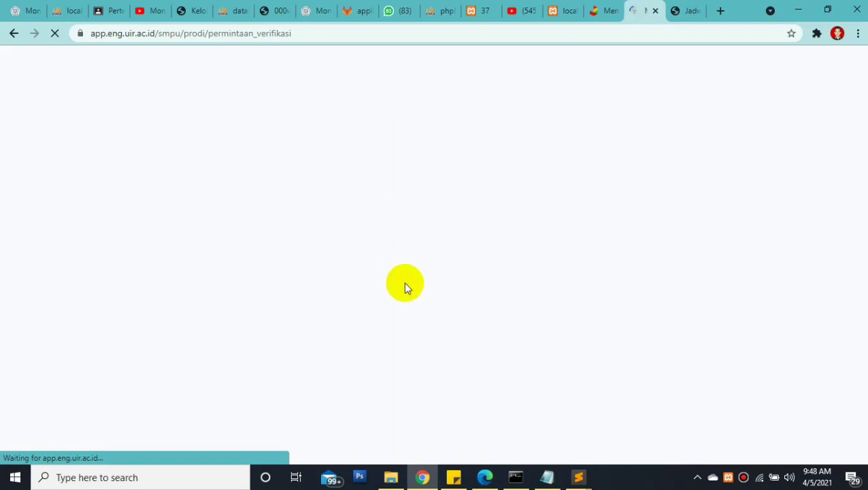
{"action": "left_click", "coordinate": [422, 478]}
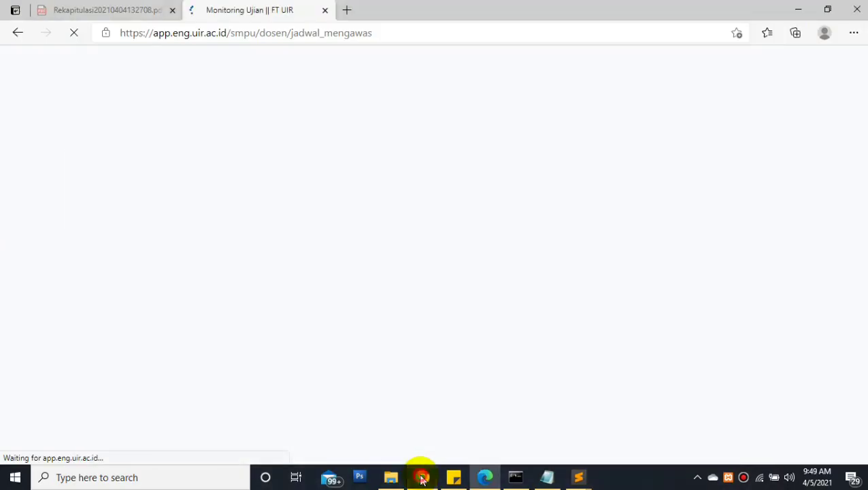
{"action": "left_click", "coordinate": [422, 478]}
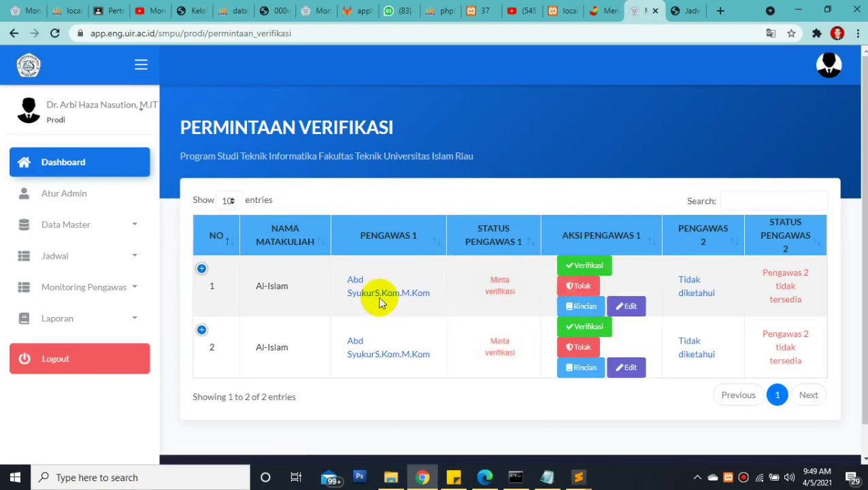
Verify the first Al-Islam request as Pengawas 1, then return to the invigilator's schedule
{"action": "left_click", "coordinate": [588, 273]}
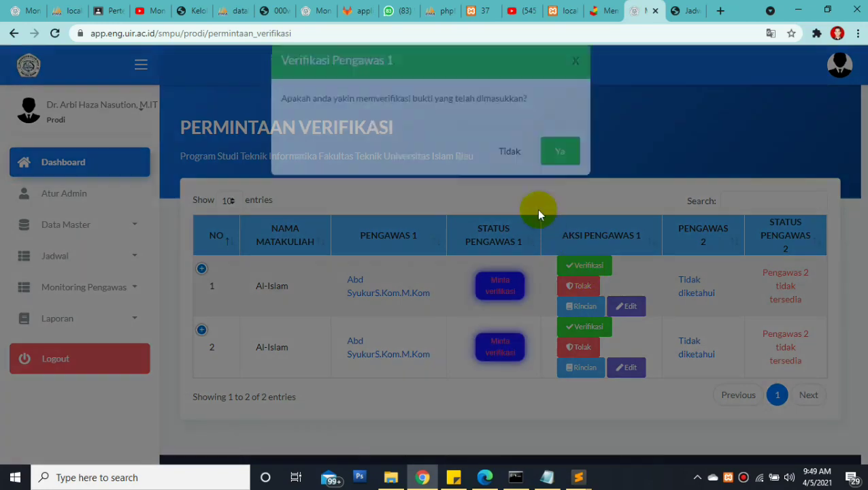
{"action": "left_click", "coordinate": [562, 178]}
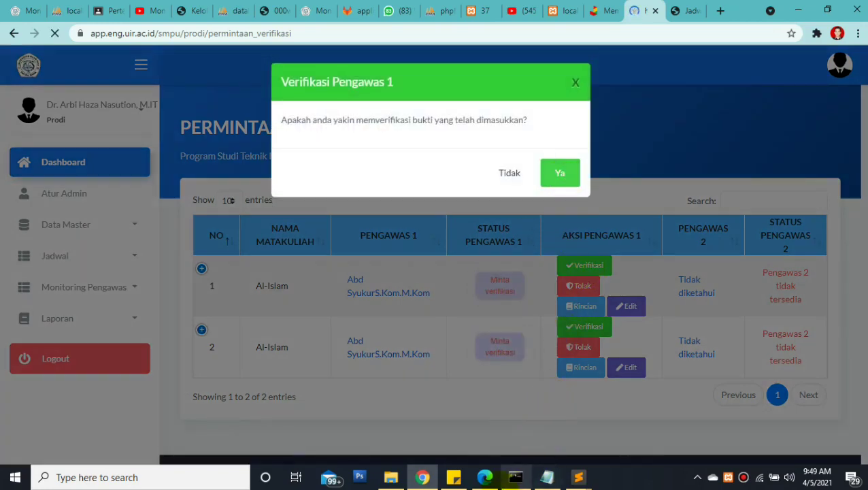
{"action": "left_click", "coordinate": [493, 480]}
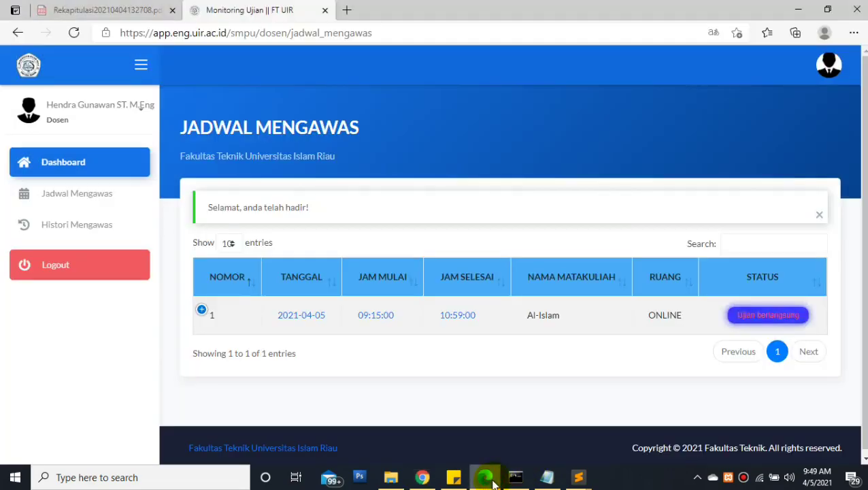
Upload BSC - Twibbon copy.jpg as the Al-Islam exam's evidence photo
{"action": "left_click", "coordinate": [212, 311]}
{"action": "left_click", "coordinate": [305, 351]}
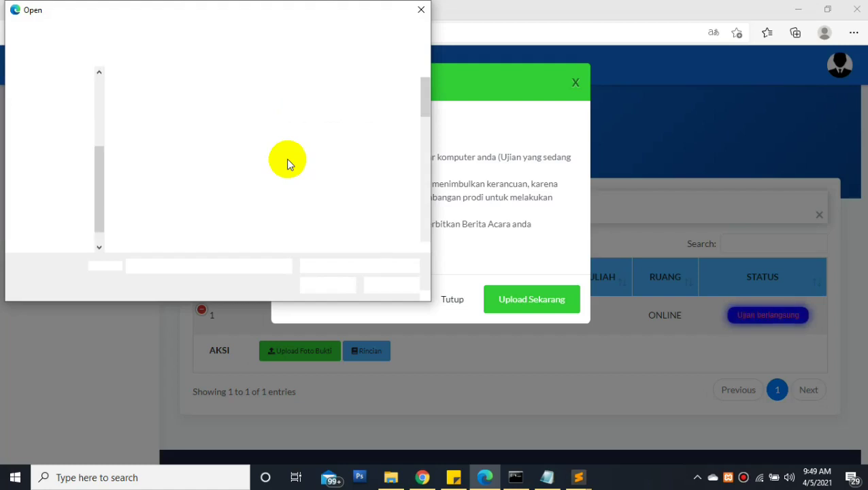
{"action": "double_click", "coordinate": [376, 187]}
{"action": "left_click", "coordinate": [510, 305]}
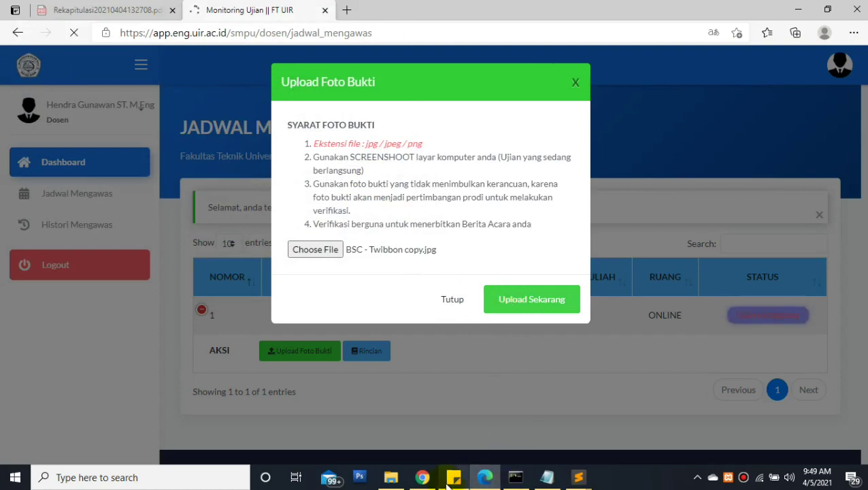
Check the admin's verification page, then return to the invigilator's window
{"action": "mouse_move", "coordinate": [429, 483]}
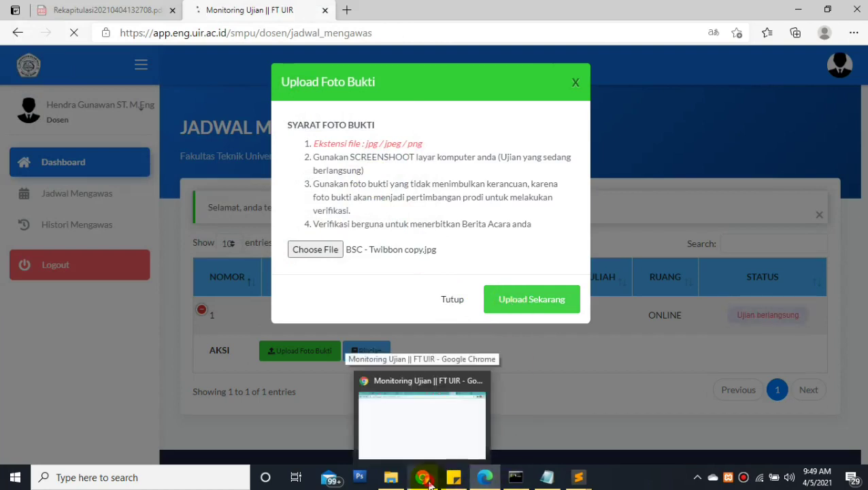
{"action": "left_click", "coordinate": [422, 478]}
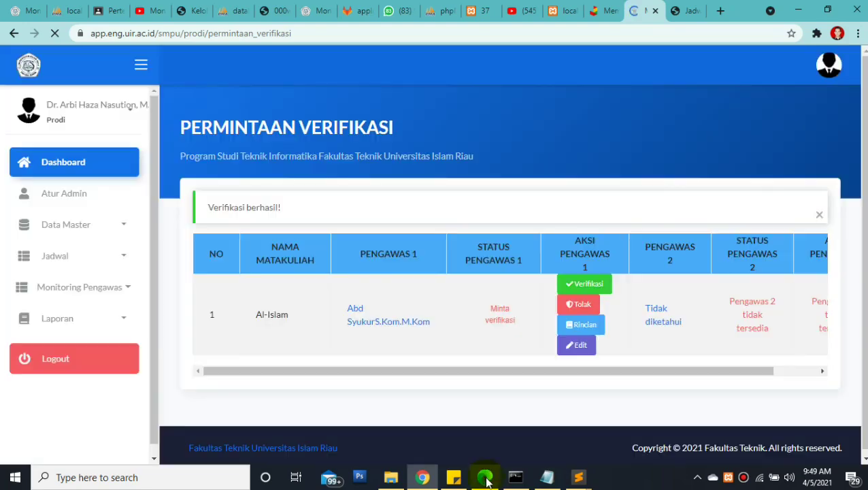
{"action": "left_click", "coordinate": [484, 477]}
Verify the remaining Al-Islam request and confirm with Ya
{"action": "left_click", "coordinate": [485, 478]}
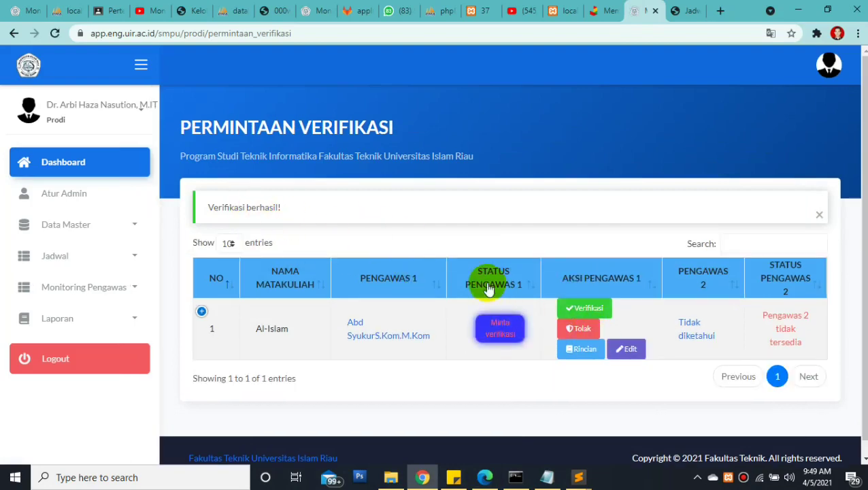
{"action": "left_click", "coordinate": [587, 310]}
{"action": "left_click", "coordinate": [567, 173]}
Return to the lecturer's schedule and expand the Al-Islam exam row's AKSI options
{"action": "left_click", "coordinate": [485, 477]}
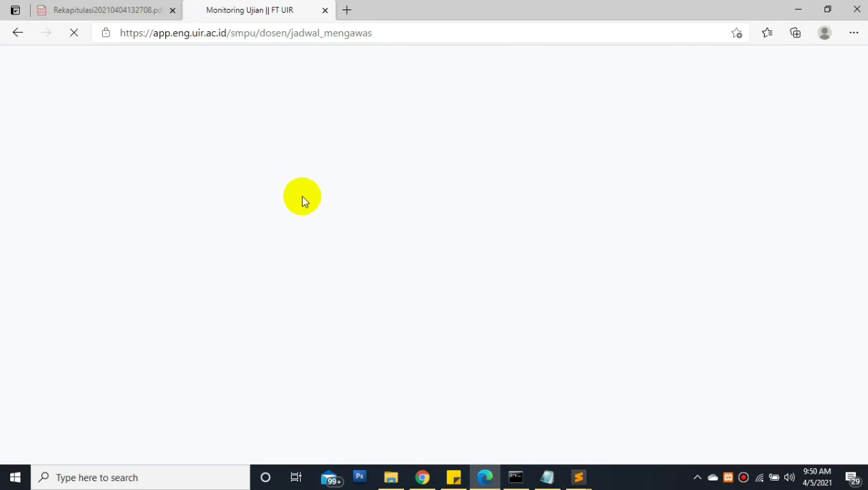
{"action": "mouse_move", "coordinate": [433, 486]}
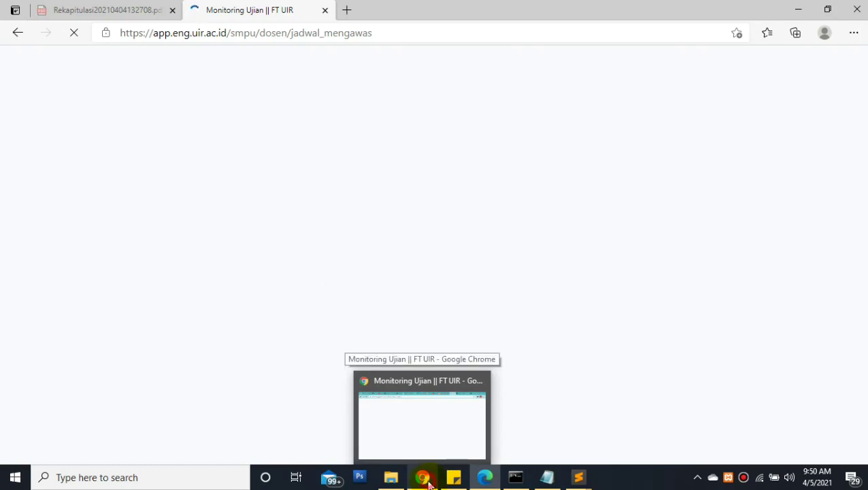
{"action": "left_click", "coordinate": [429, 483]}
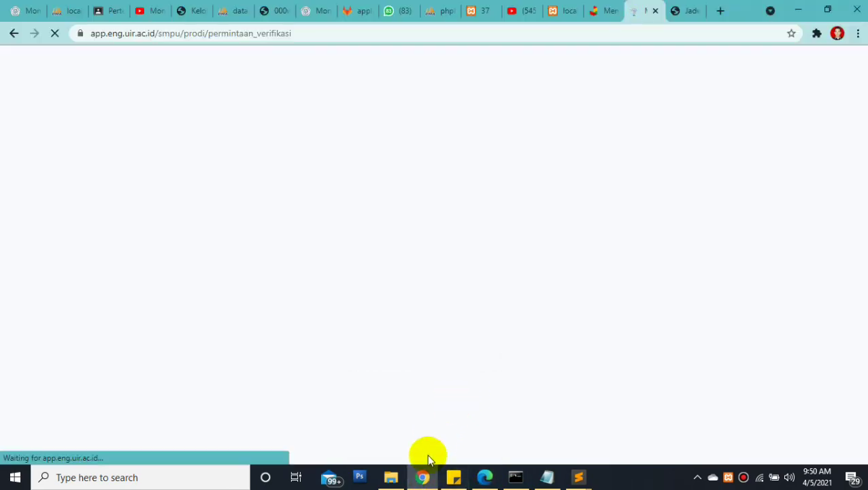
{"action": "left_click", "coordinate": [423, 478]}
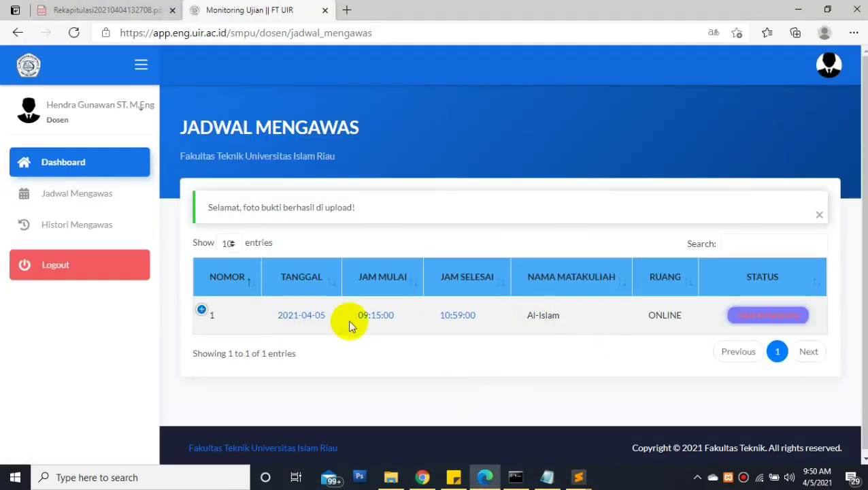
{"action": "left_click", "coordinate": [201, 310]}
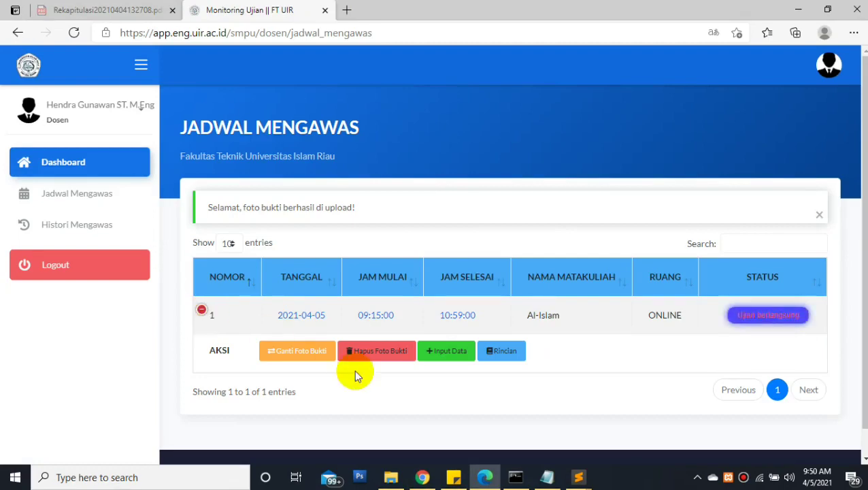
Save the exam report: Tugas, Google Meet, 30 attendees, remark Aman dan Lancar
{"action": "left_click", "coordinate": [433, 350]}
{"action": "left_click", "coordinate": [324, 148]}
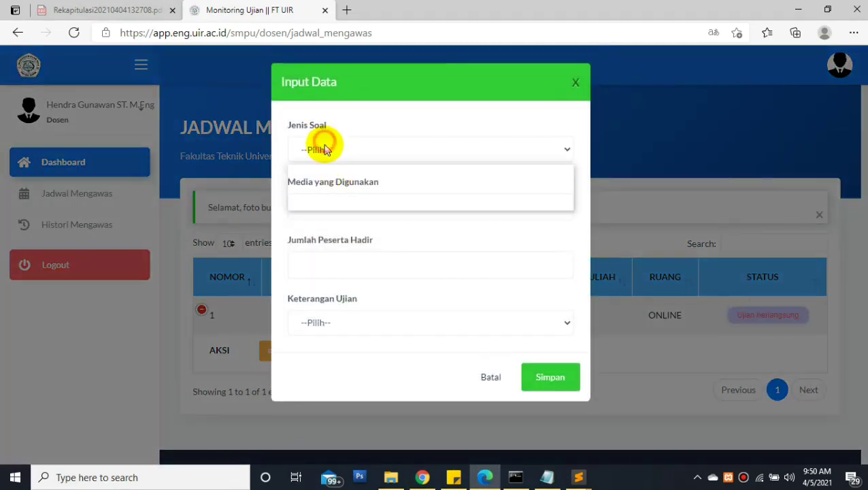
{"action": "left_click", "coordinate": [320, 180]}
{"action": "left_click", "coordinate": [317, 204]}
{"action": "left_click", "coordinate": [314, 233]}
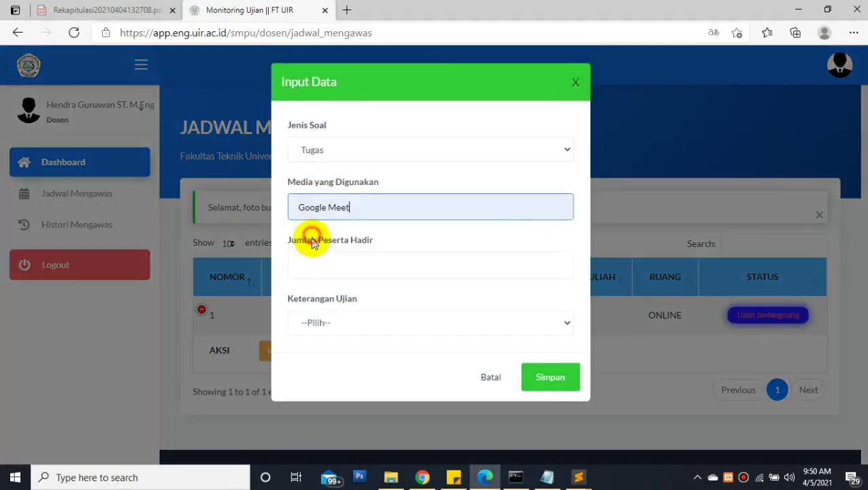
{"action": "left_click", "coordinate": [311, 267]}
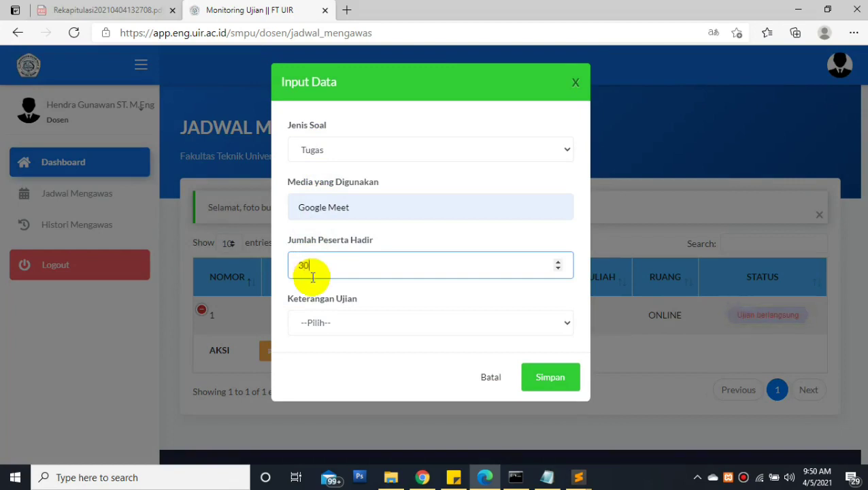
{"action": "left_click", "coordinate": [311, 325]}
{"action": "left_click", "coordinate": [331, 354]}
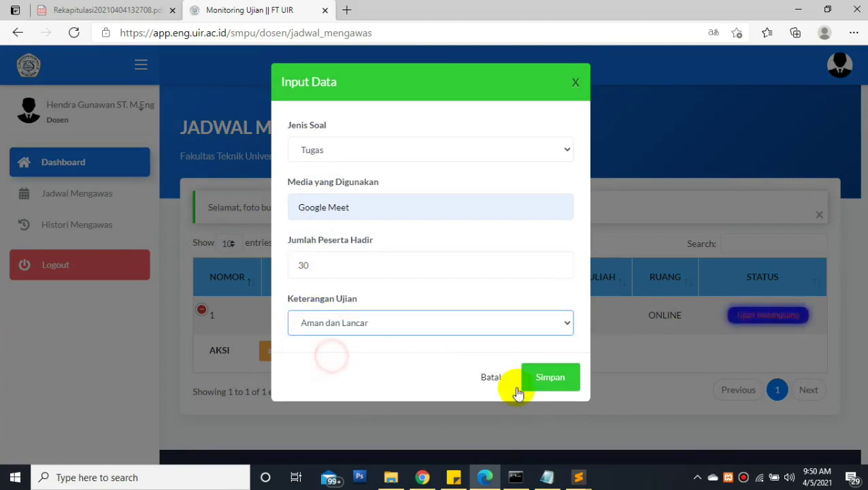
{"action": "left_click", "coordinate": [539, 378]}
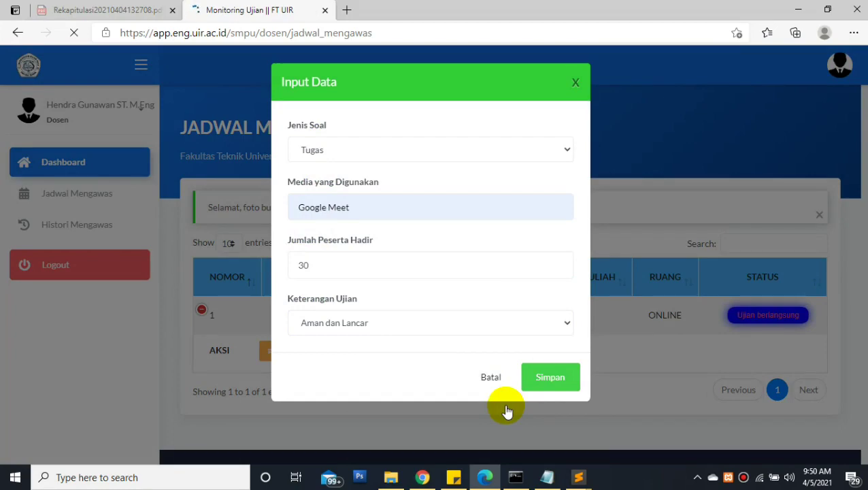
Check the now-empty verification list, then return to the supervisor's schedule window
{"action": "left_click", "coordinate": [422, 477]}
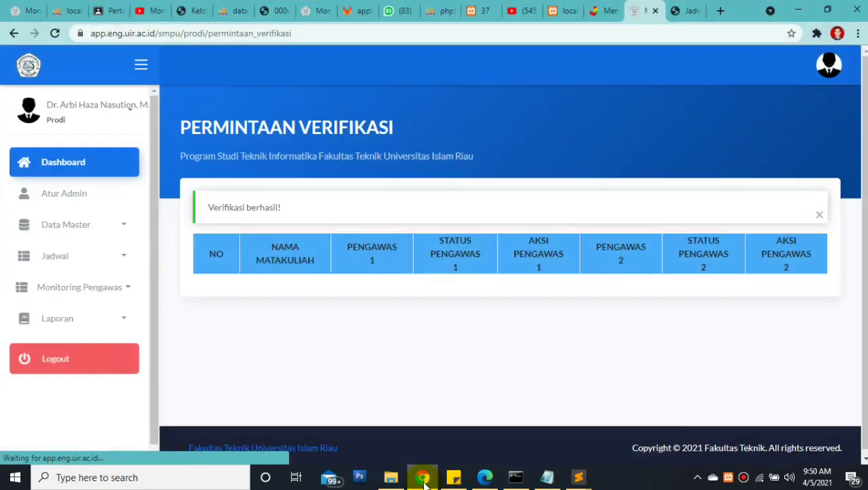
{"action": "left_click_drag", "start_coordinate": [461, 317], "coordinate": [565, 313]}
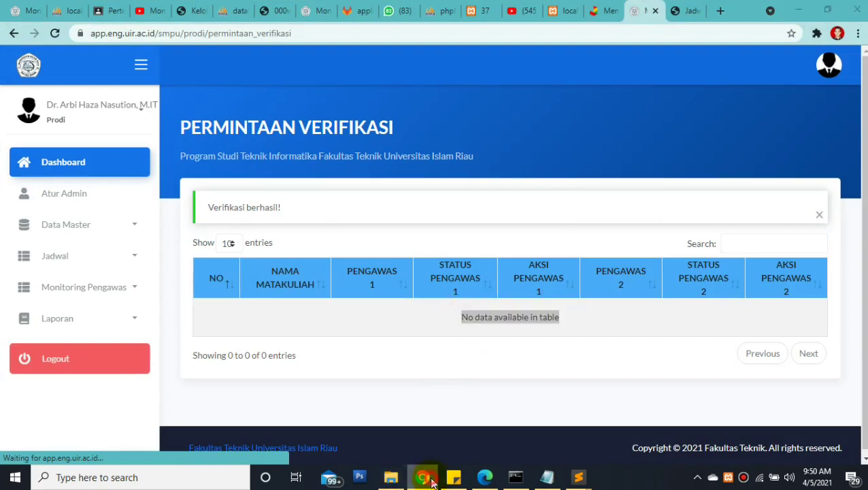
{"action": "left_click", "coordinate": [423, 477]}
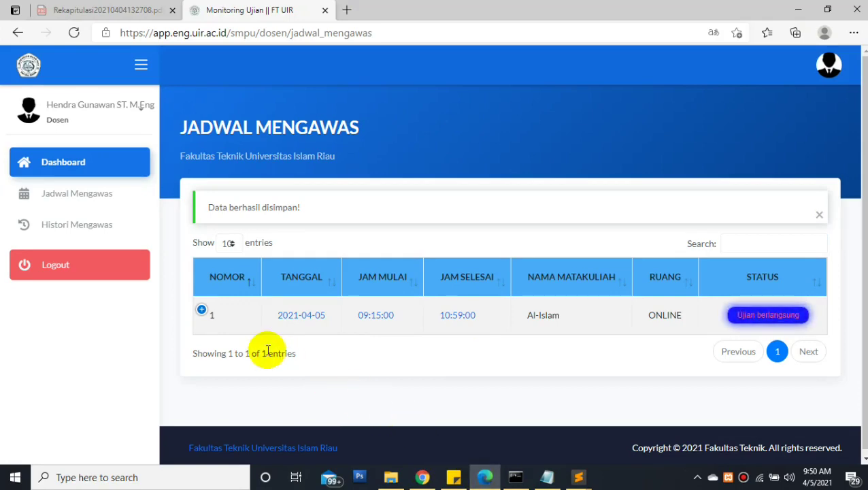
Submit the Al-Islam exam report with Ya, then switch to the coordinator's Permintaan Verifikasi page
{"action": "left_click", "coordinate": [203, 311]}
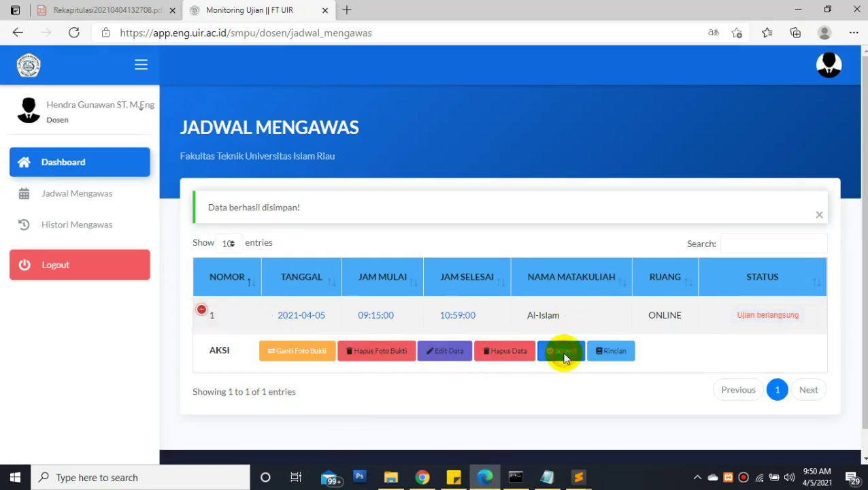
{"action": "left_click", "coordinate": [562, 352]}
{"action": "left_click", "coordinate": [559, 215]}
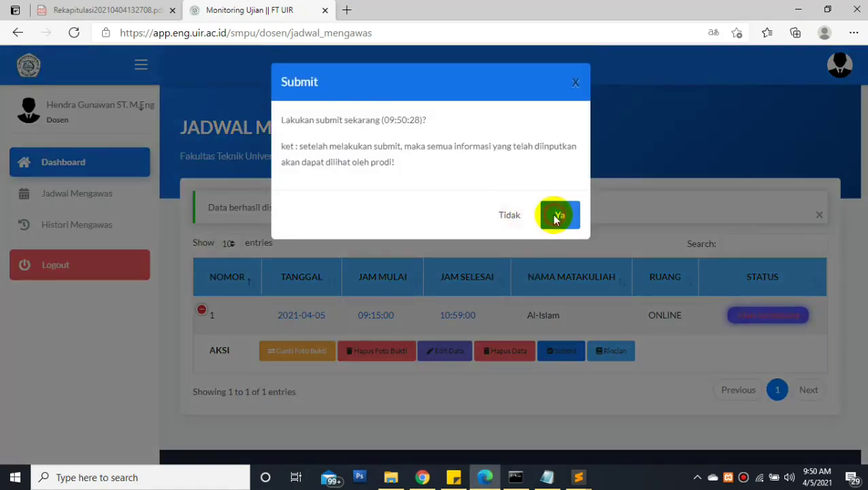
{"action": "mouse_move", "coordinate": [423, 479]}
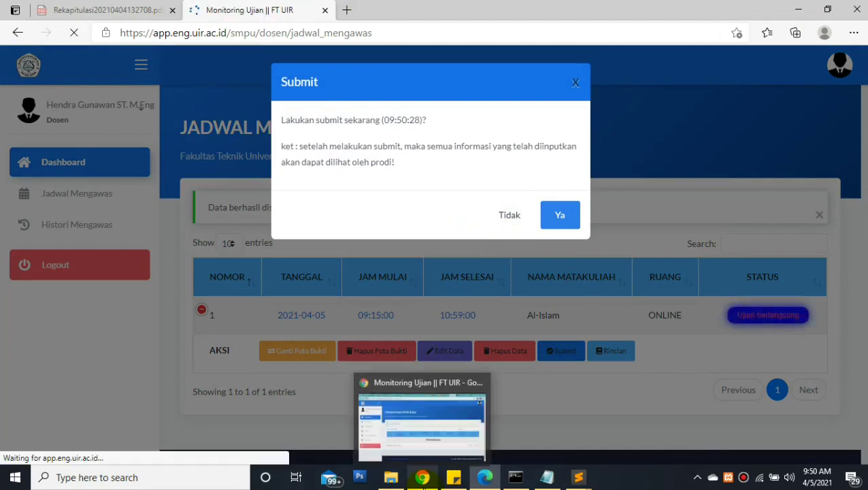
{"action": "left_click", "coordinate": [422, 479]}
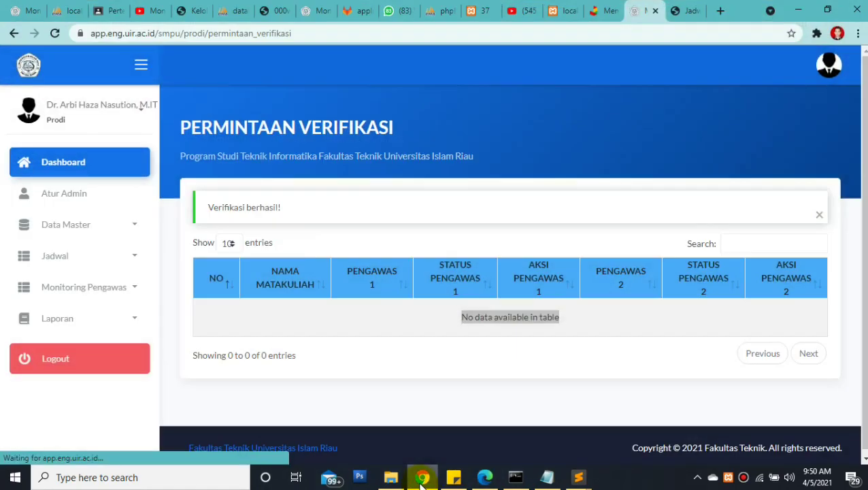
Verify the Al-Islam report under Monitoring Pengawas > Permintaan Verifikasi and confirm with Ya
{"action": "left_click", "coordinate": [91, 294]}
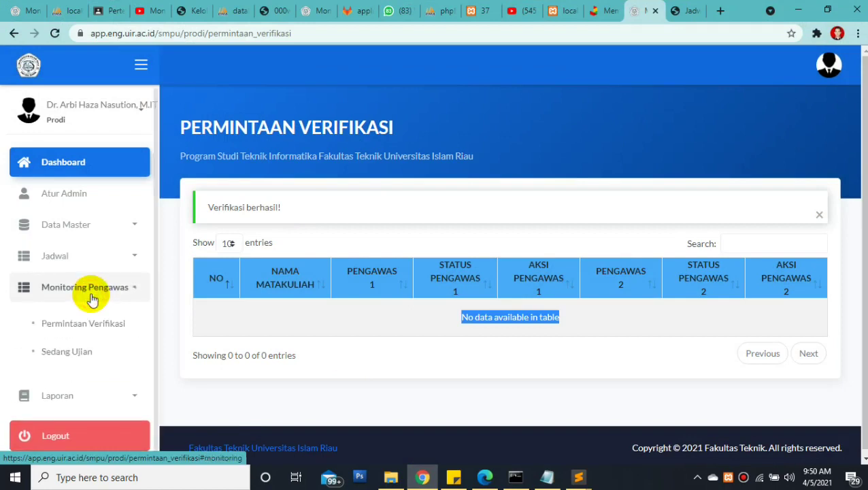
{"action": "left_click", "coordinate": [91, 330]}
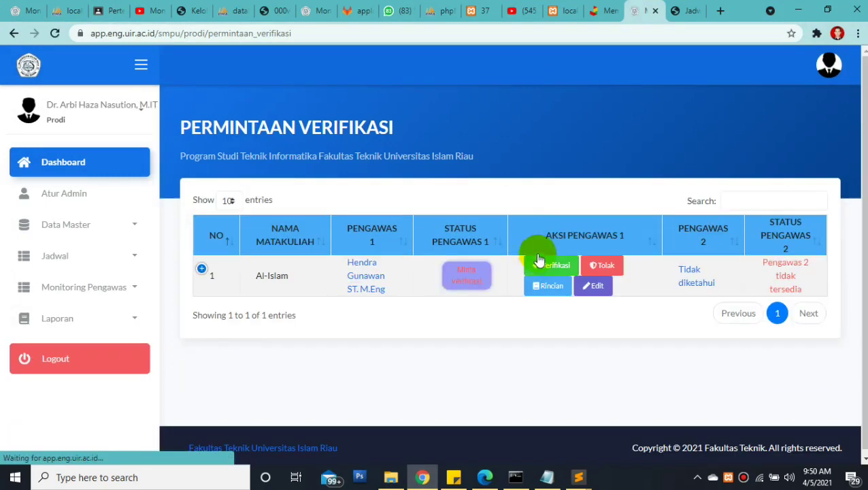
{"action": "left_click", "coordinate": [540, 263]}
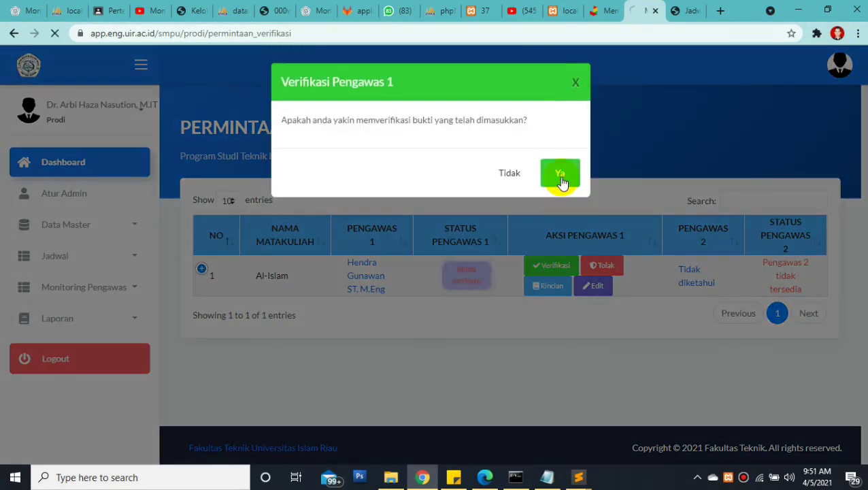
{"action": "left_click", "coordinate": [560, 176]}
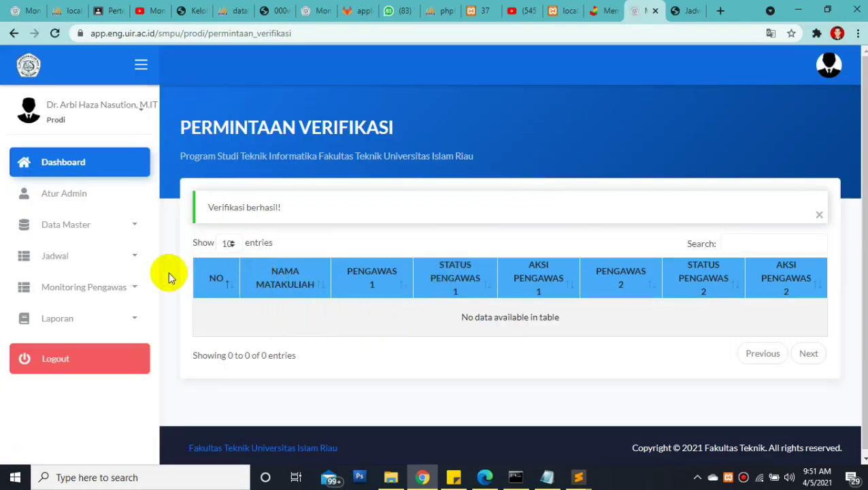
Open the Matematika Diskrit exam's edit form from Jadwal > Jadwal Ujian
{"action": "left_click", "coordinate": [131, 259]}
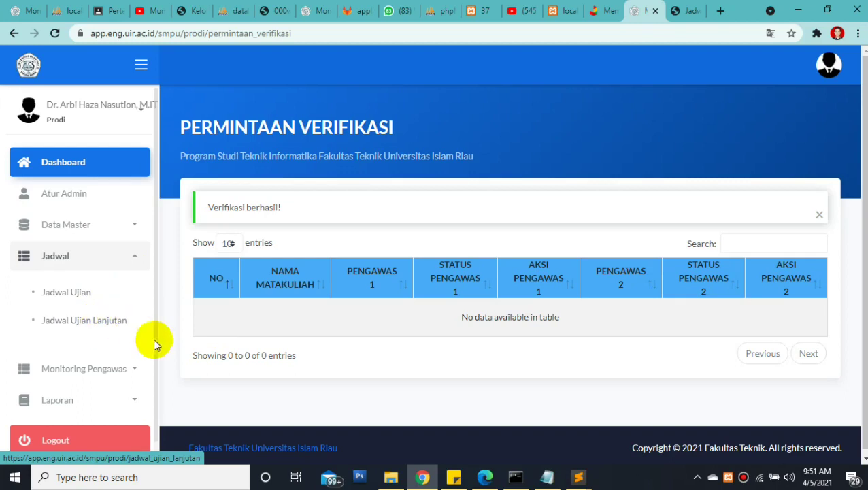
{"action": "left_click", "coordinate": [72, 296]}
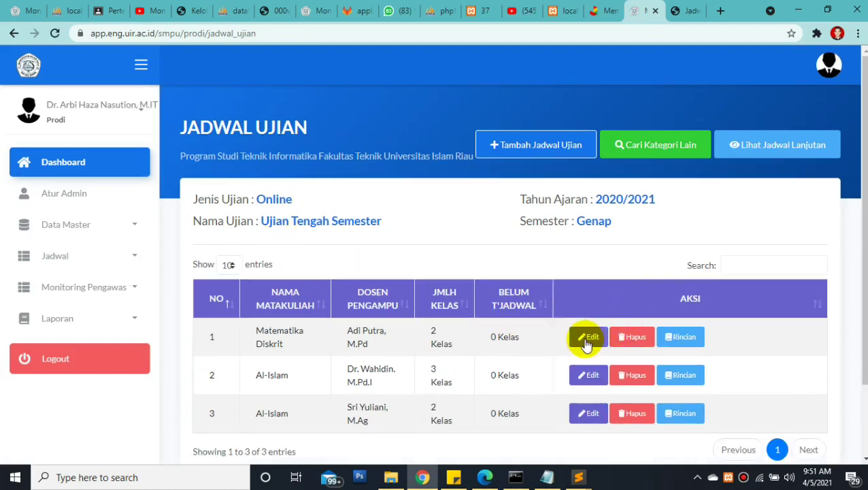
{"action": "left_click", "coordinate": [586, 338]}
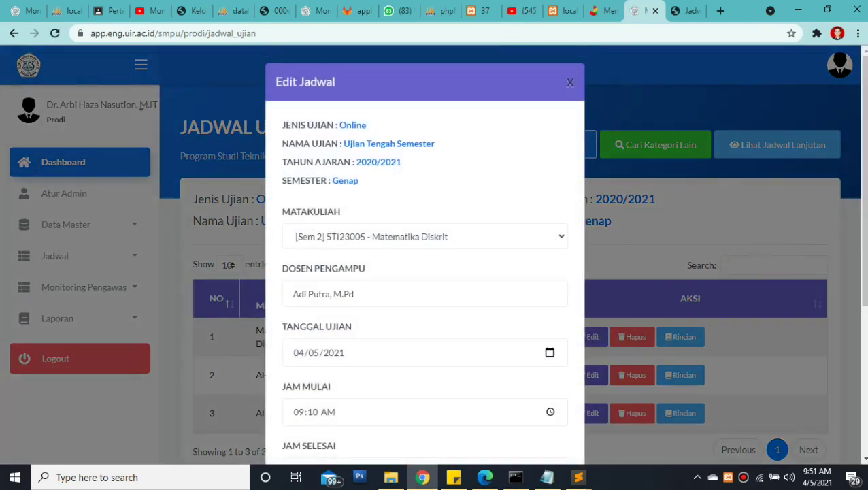
Change JAM SELESAI from 09:59 to 09:50 and submit the schedule change
{"action": "scroll", "coordinate": [583, 337], "scroll_direction": "down", "scroll_amount": 1}
{"action": "scroll", "coordinate": [864, 227], "scroll_direction": "down", "scroll_amount": 1}
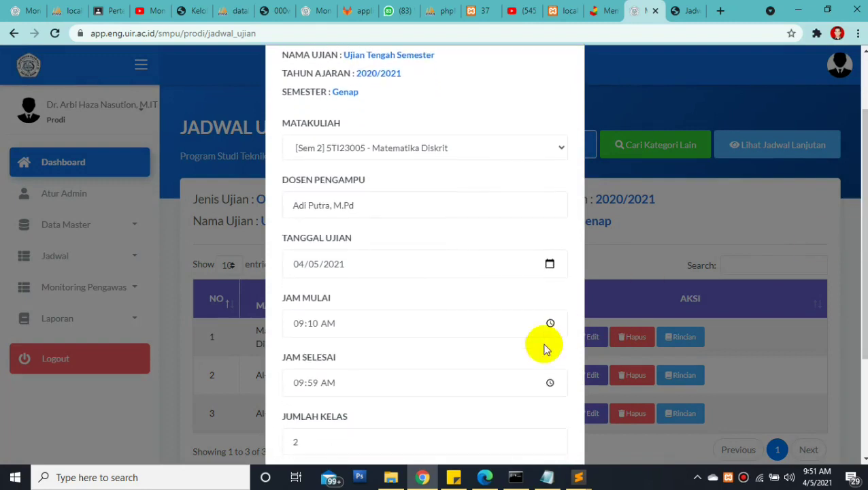
{"action": "left_click", "coordinate": [313, 386]}
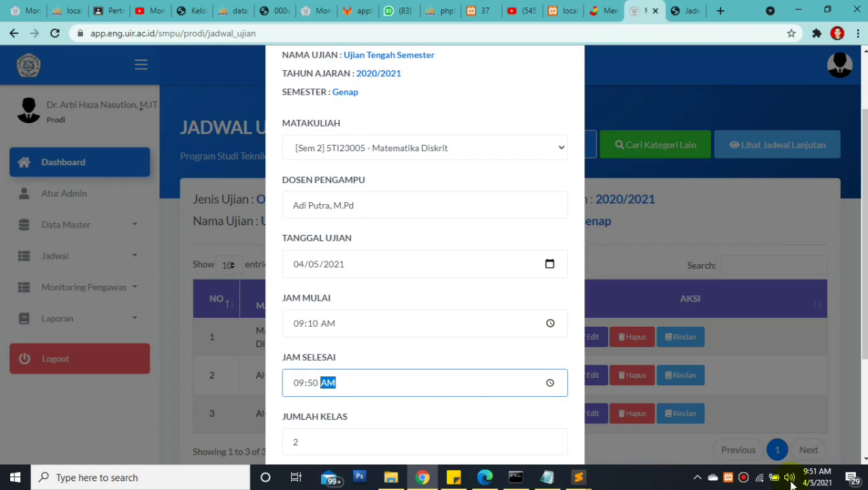
{"action": "left_click", "coordinate": [863, 231]}
{"action": "scroll", "coordinate": [865, 368], "scroll_direction": "down", "scroll_amount": 2}
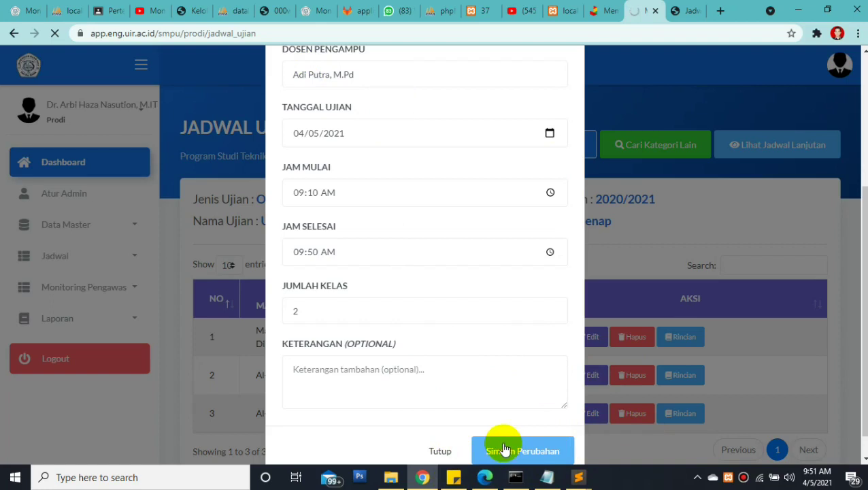
{"action": "mouse_move", "coordinate": [484, 480]}
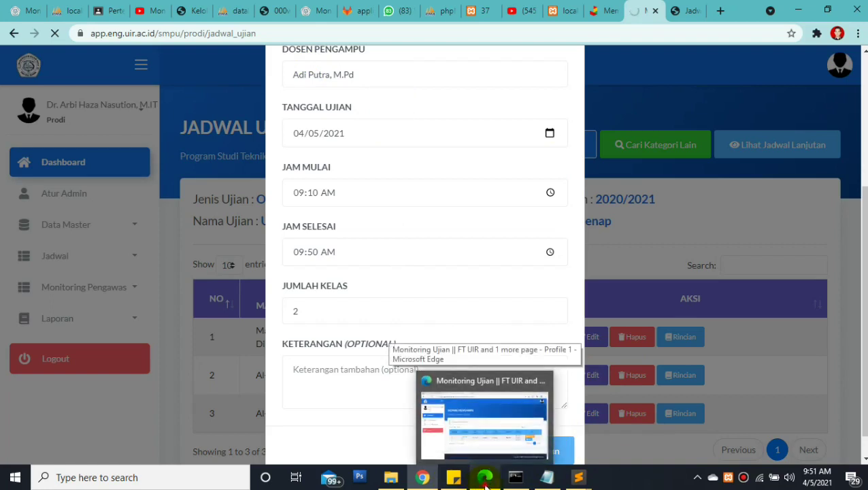
{"action": "left_click", "coordinate": [485, 479]}
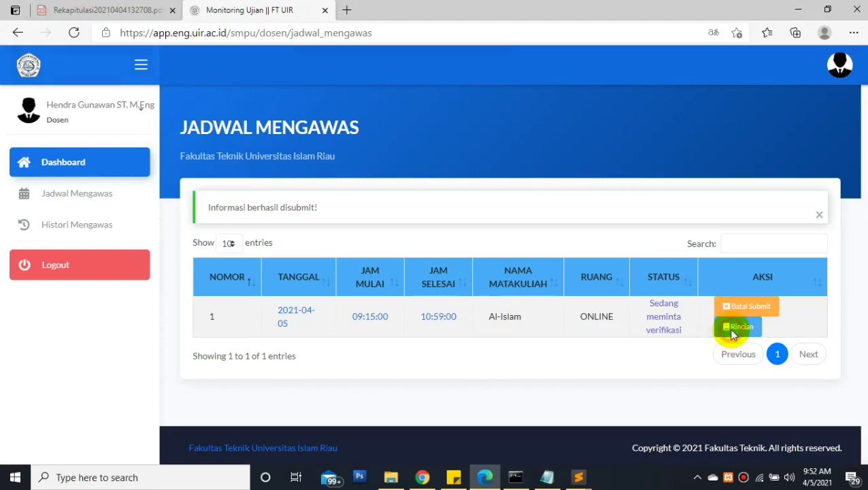
{"action": "left_click", "coordinate": [738, 327]}
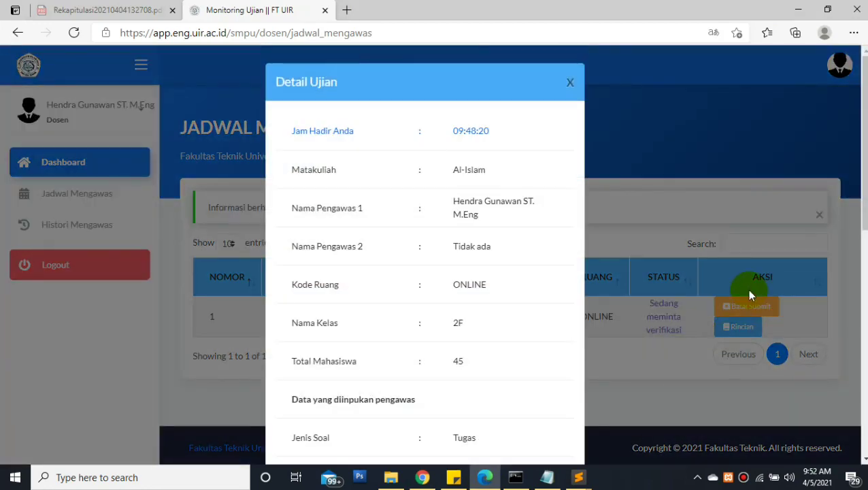
{"action": "left_click", "coordinate": [747, 289]}
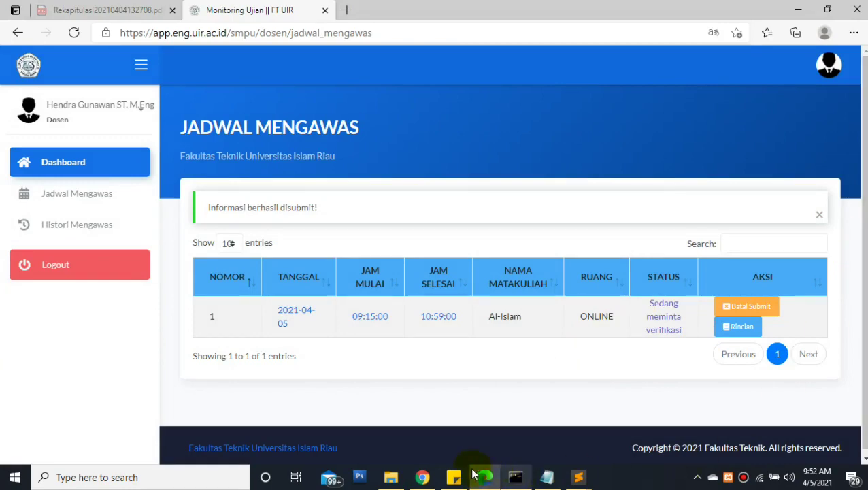
{"action": "left_click", "coordinate": [422, 477]}
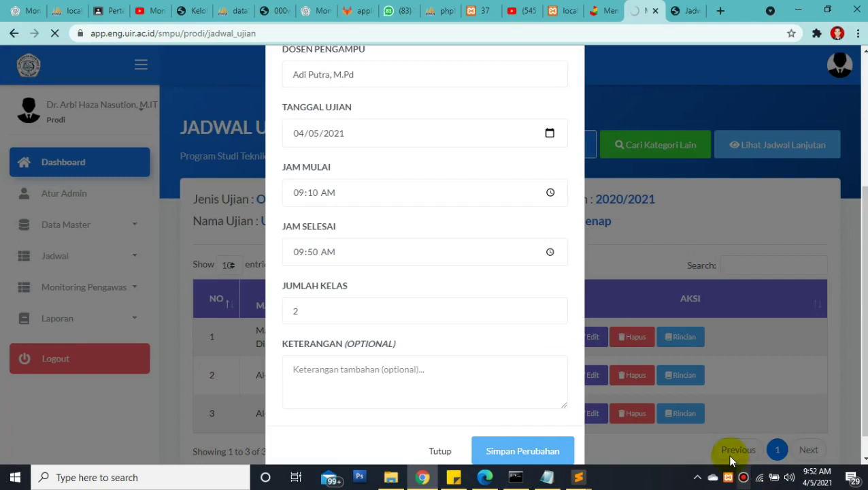
Disconnect and reconnect the phone hotspot Wi-Fi, then reload the exam schedule page
{"action": "left_click", "coordinate": [759, 478]}
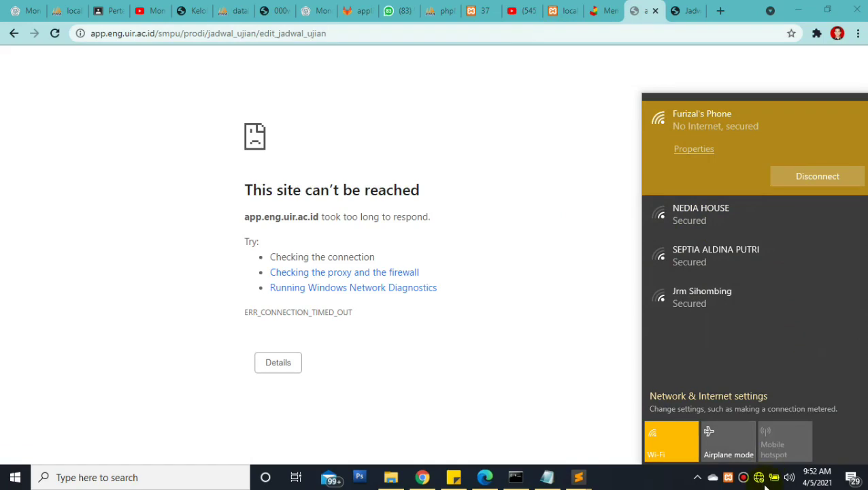
{"action": "left_click", "coordinate": [801, 177]}
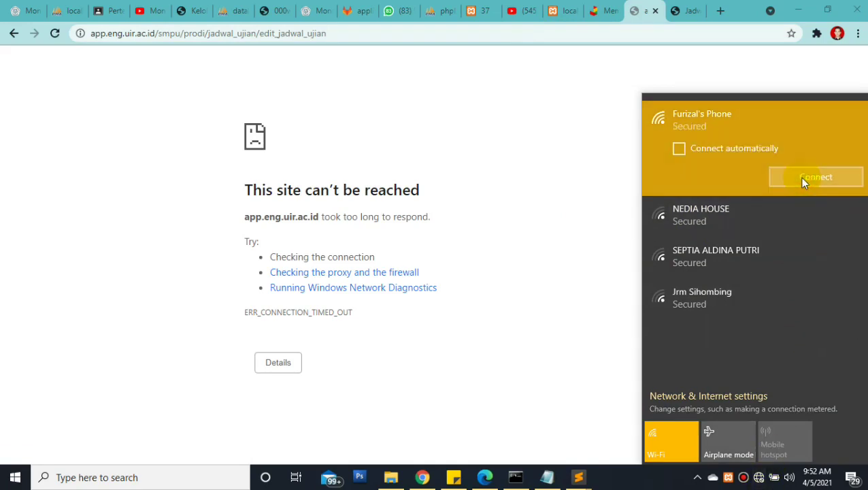
{"action": "left_click", "coordinate": [801, 178]}
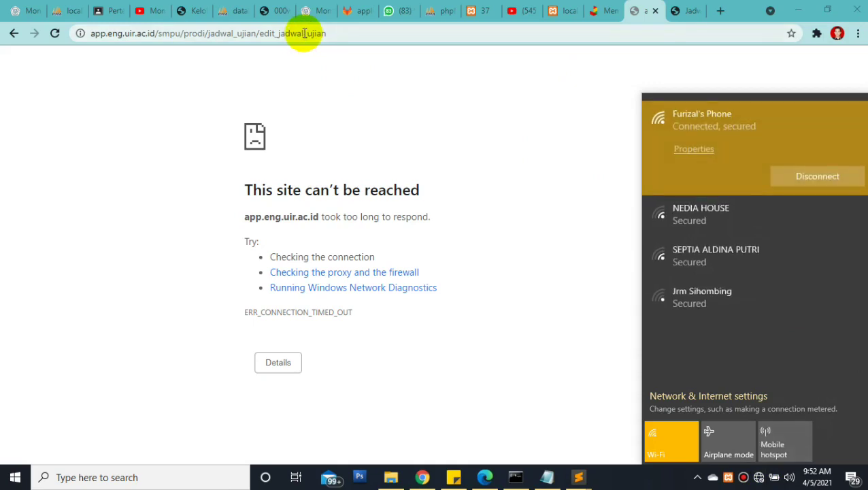
{"action": "left_click", "coordinate": [303, 33]}
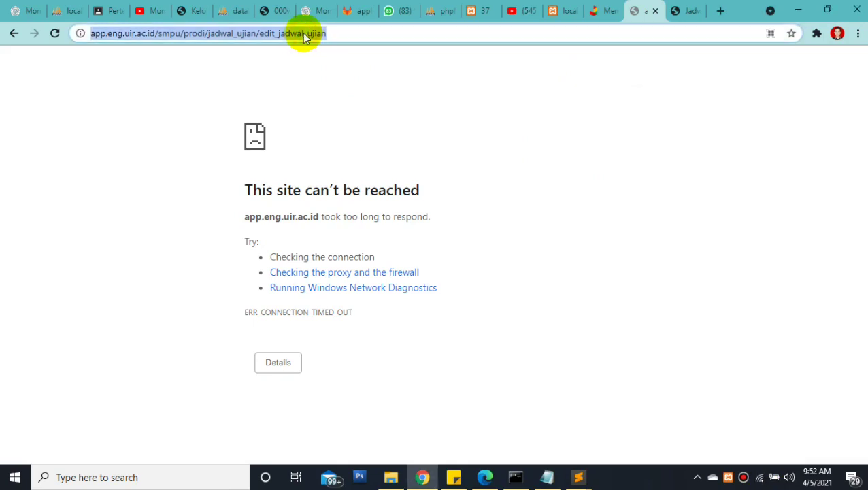
{"action": "key", "text": "Return"}
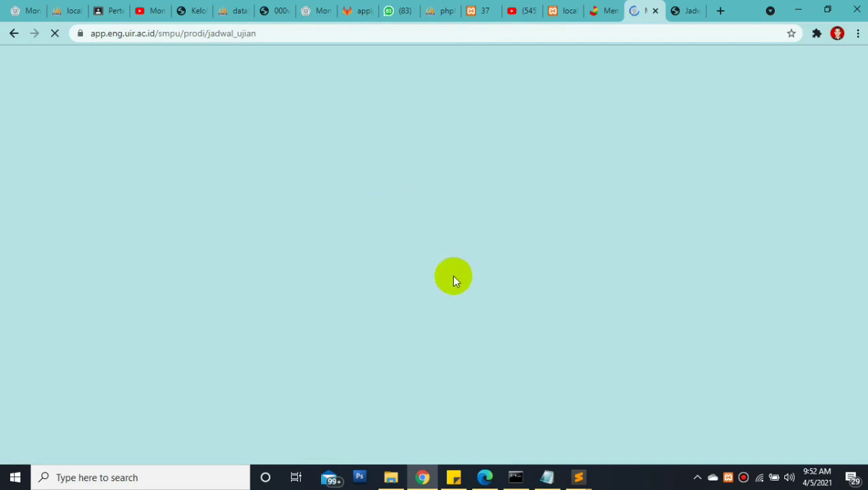
Look through the Matematika Diskrit Edit Jadwal form and close it without saving
{"action": "mouse_move", "coordinate": [424, 483]}
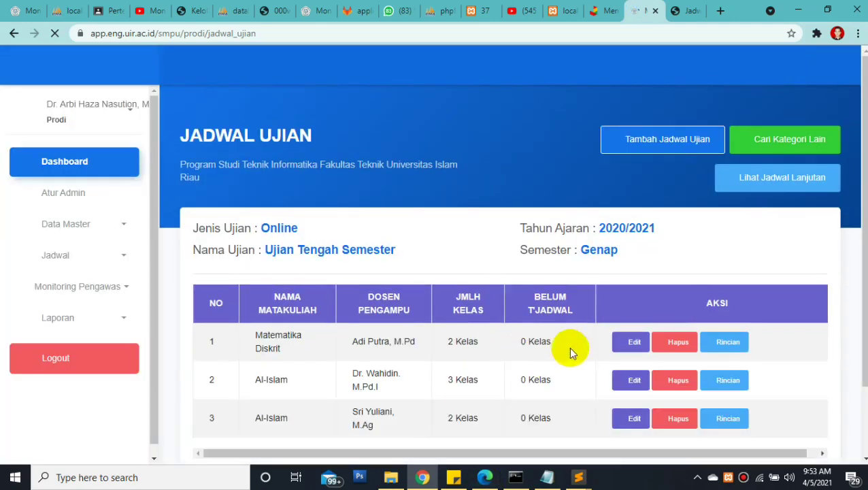
{"action": "left_click", "coordinate": [617, 347]}
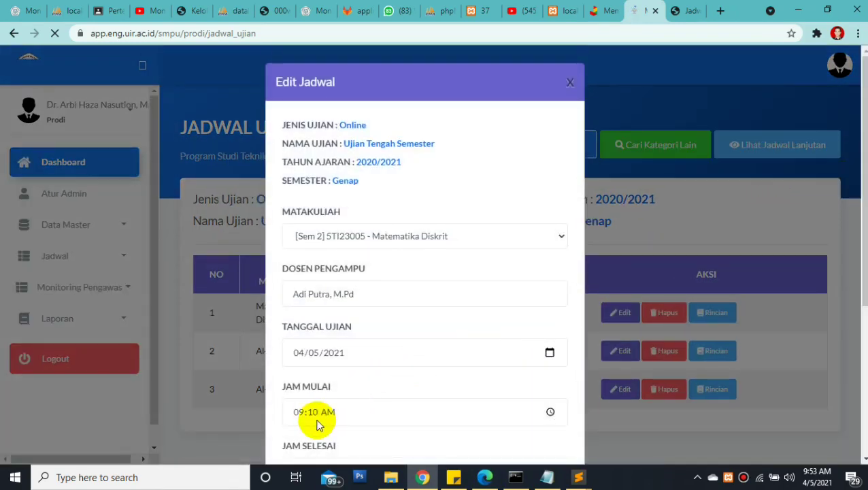
{"action": "scroll", "coordinate": [763, 286], "scroll_direction": "down", "scroll_amount": 2}
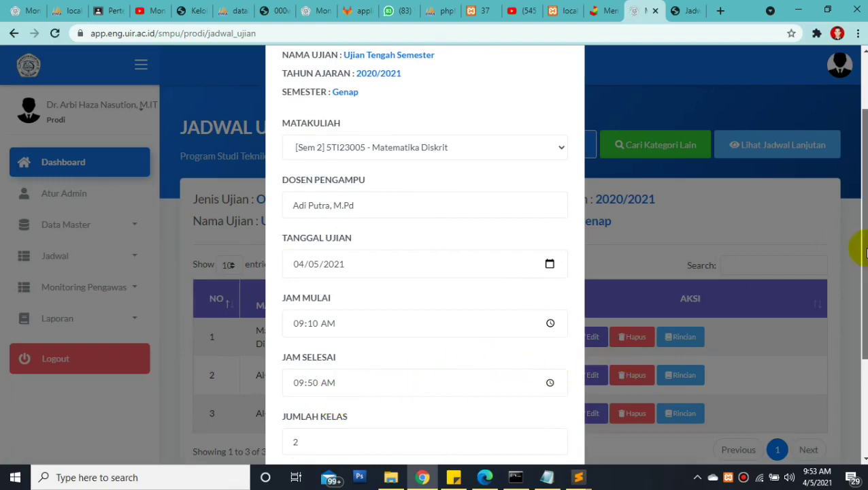
{"action": "scroll", "coordinate": [858, 262], "scroll_direction": "down", "scroll_amount": 2}
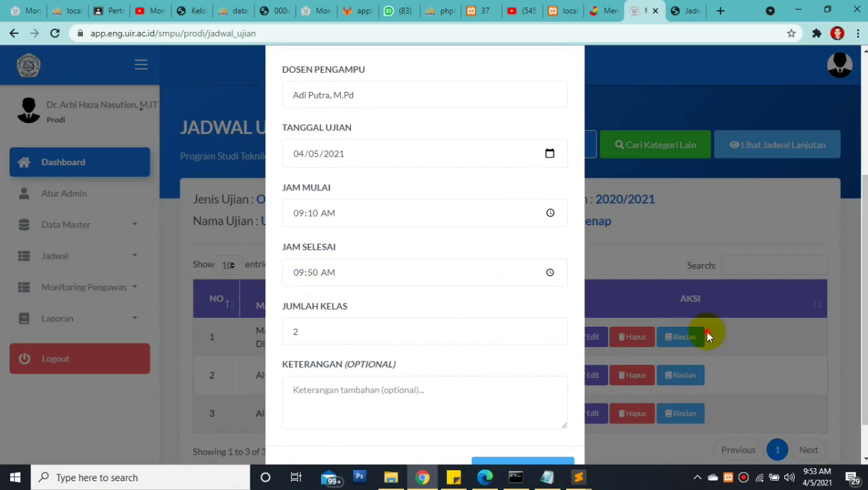
{"action": "left_click", "coordinate": [701, 332]}
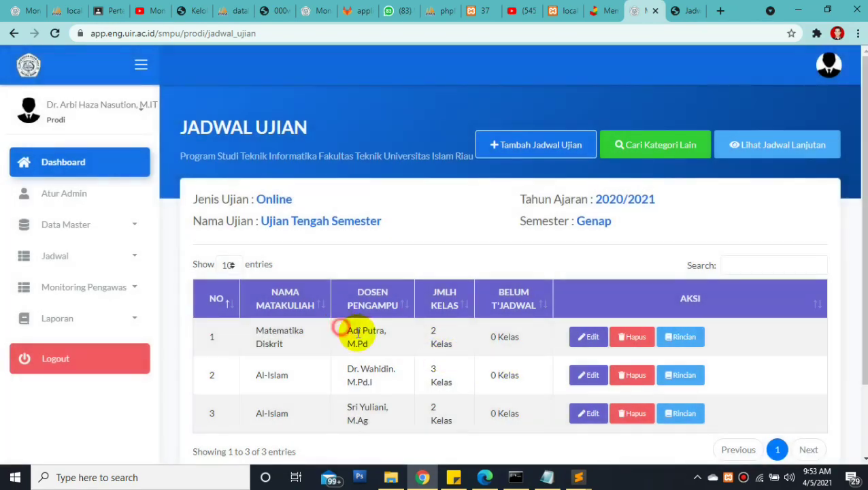
Highlight the first row's lecturer name, then expand the Monitoring Pengawas menu
{"action": "left_click_drag", "start_coordinate": [340, 330], "coordinate": [373, 343]}
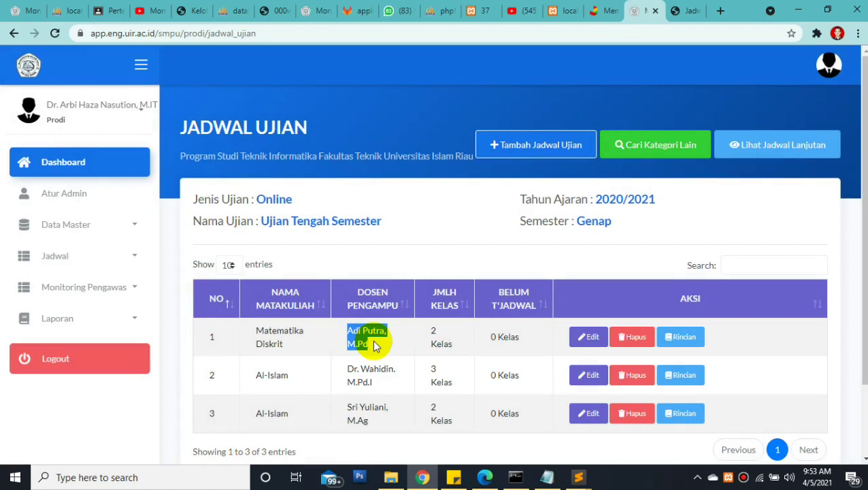
{"action": "left_click", "coordinate": [387, 344]}
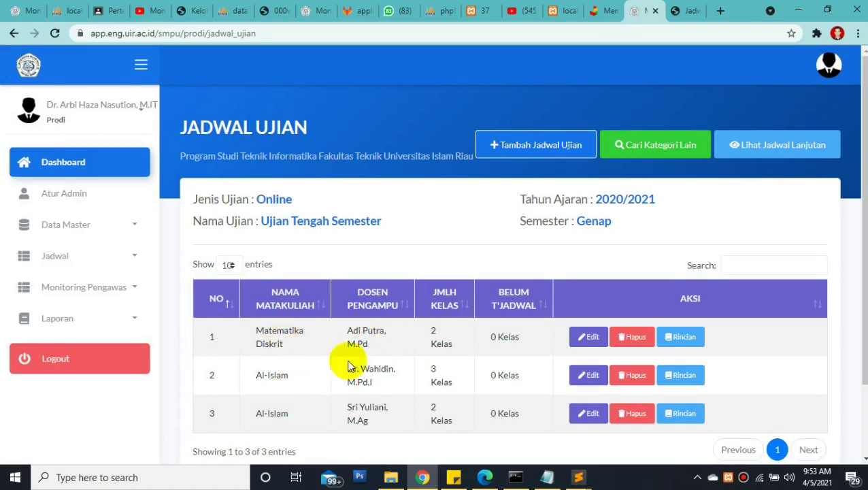
{"action": "mouse_move", "coordinate": [482, 480]}
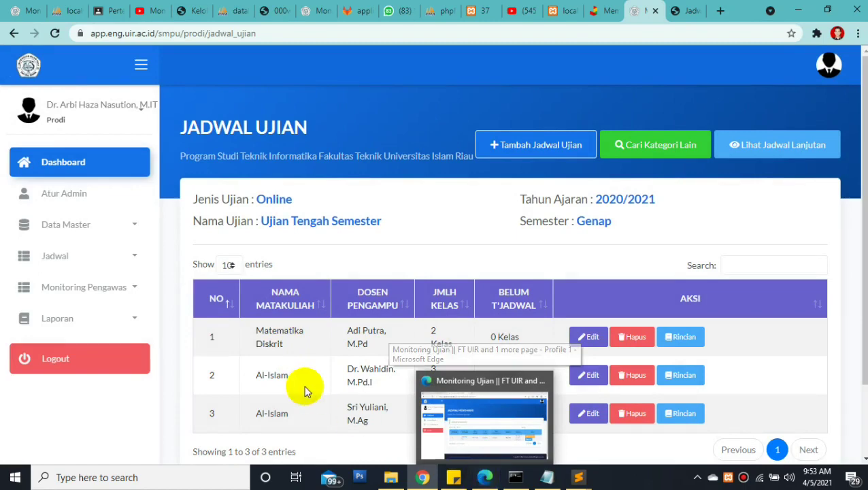
{"action": "left_click", "coordinate": [119, 288]}
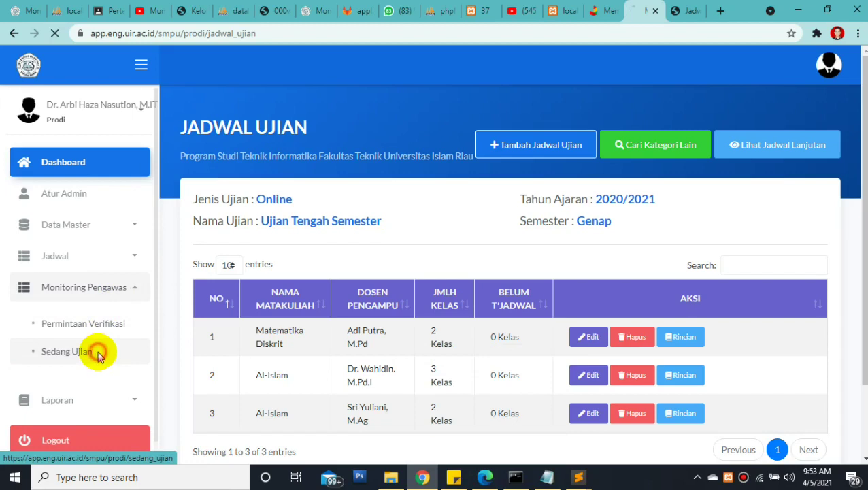
Open Sedang Ujian and review the five Al-Islam sessions and their supervisors' statuses
{"action": "left_click", "coordinate": [98, 356]}
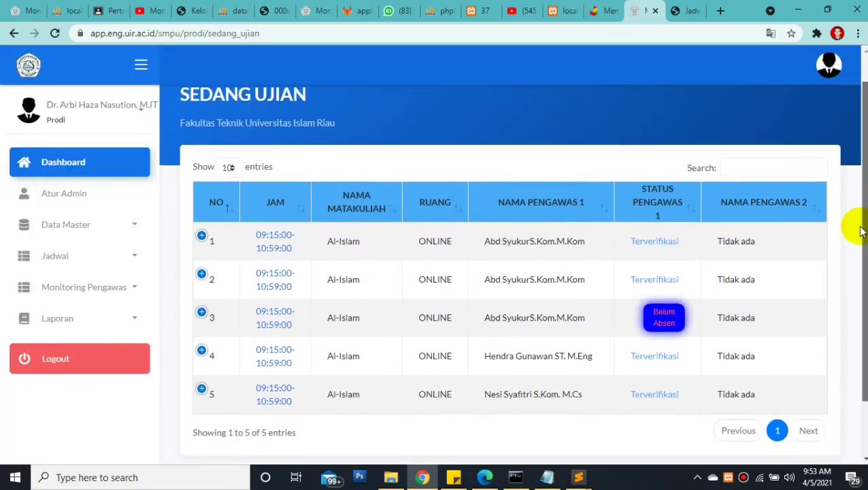
{"action": "scroll", "coordinate": [816, 232], "scroll_direction": "down", "scroll_amount": 2}
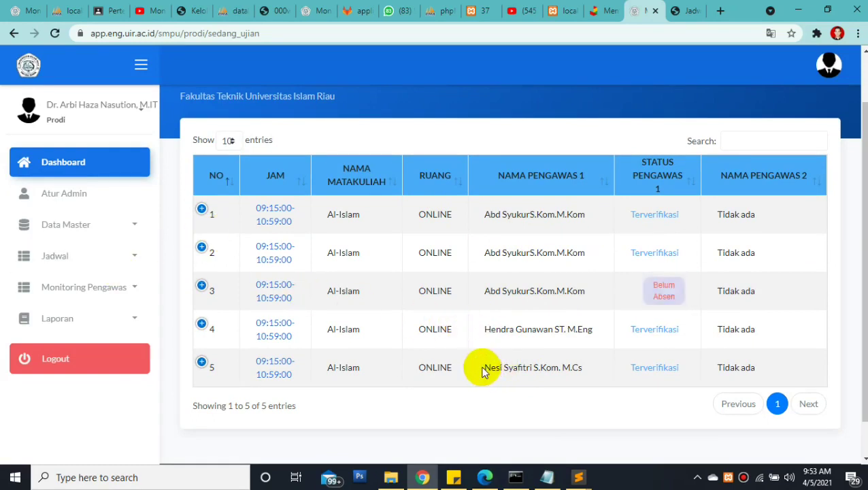
{"action": "left_click_drag", "start_coordinate": [485, 368], "coordinate": [580, 368]}
Toggle the Jadwal menu open and closed, then expand the Laporan section
{"action": "left_click", "coordinate": [99, 257]}
{"action": "left_click", "coordinate": [100, 258]}
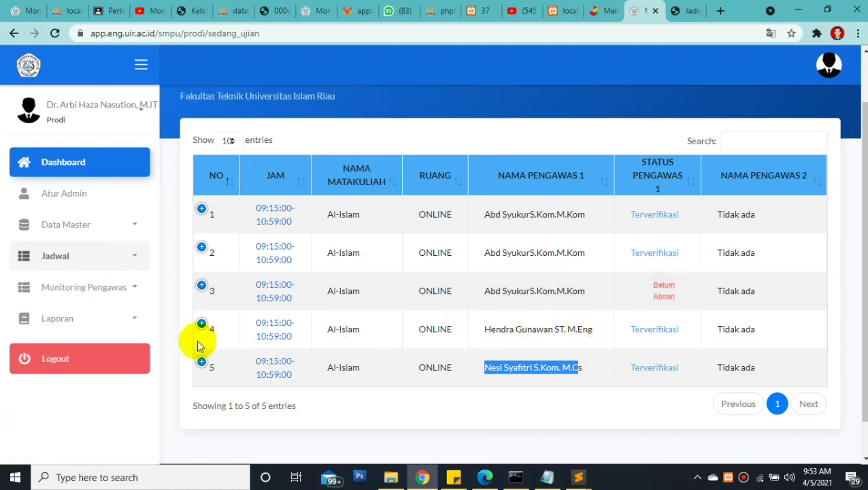
{"action": "left_click", "coordinate": [130, 323]}
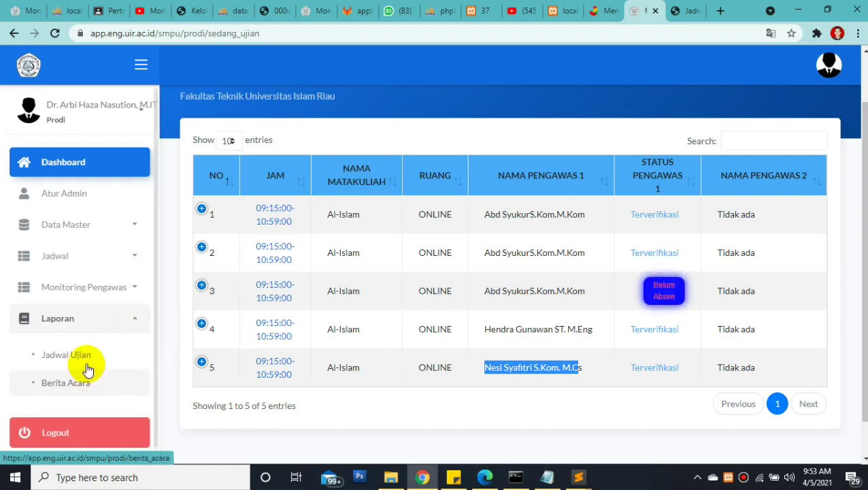
Open Laporan > Berita Acara and print the Berita Acara for the first Matematika Diskrit entry
{"action": "left_click", "coordinate": [80, 392]}
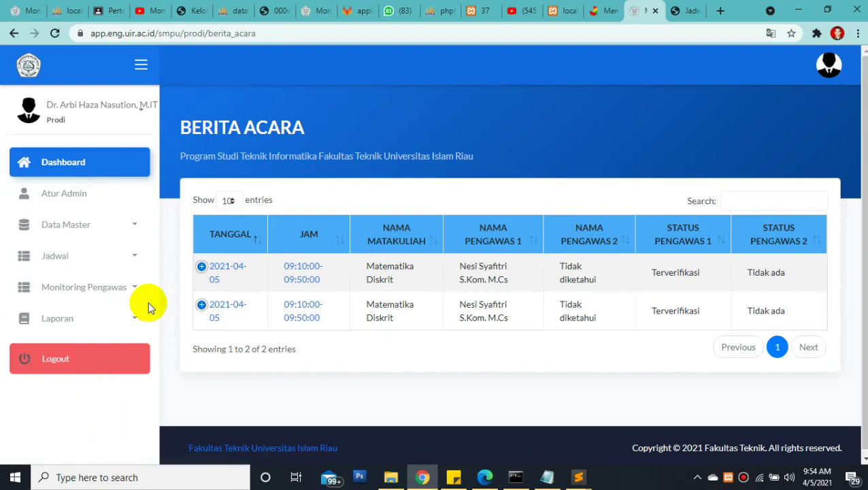
{"action": "left_click", "coordinate": [200, 272]}
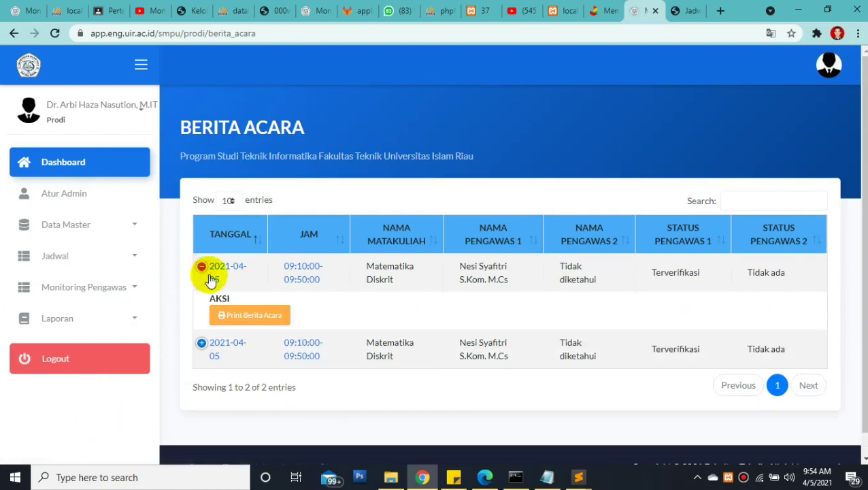
{"action": "left_click", "coordinate": [251, 316]}
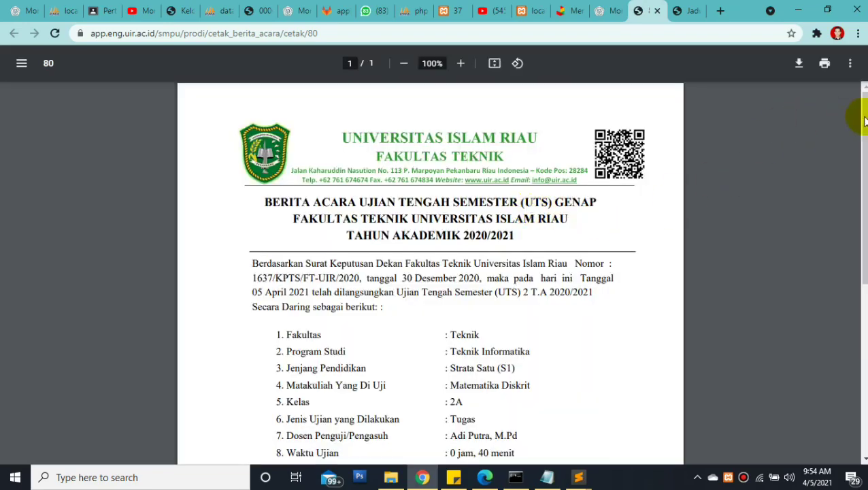
Scroll the Berita Acara PDF down to the supervisor's signature block and back up
{"action": "scroll", "coordinate": [860, 245], "scroll_direction": "down", "scroll_amount": 3}
{"action": "scroll", "coordinate": [861, 271], "scroll_direction": "down", "scroll_amount": 2}
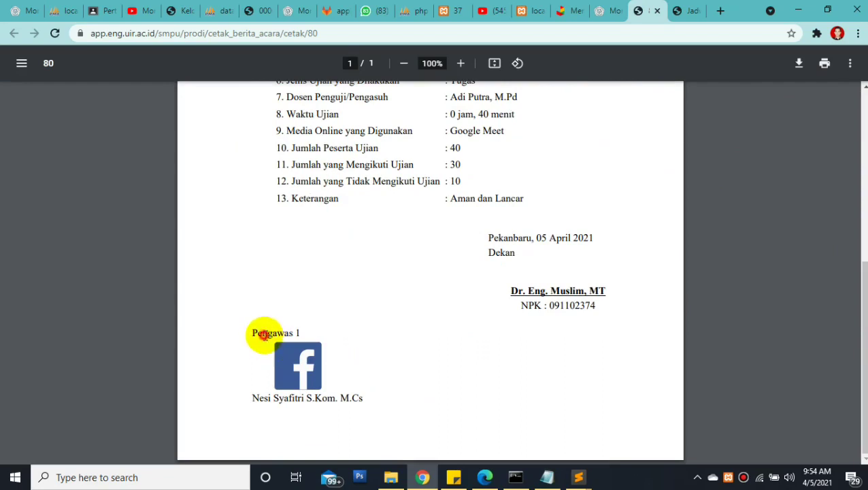
{"action": "left_click_drag", "start_coordinate": [252, 398], "coordinate": [359, 398]}
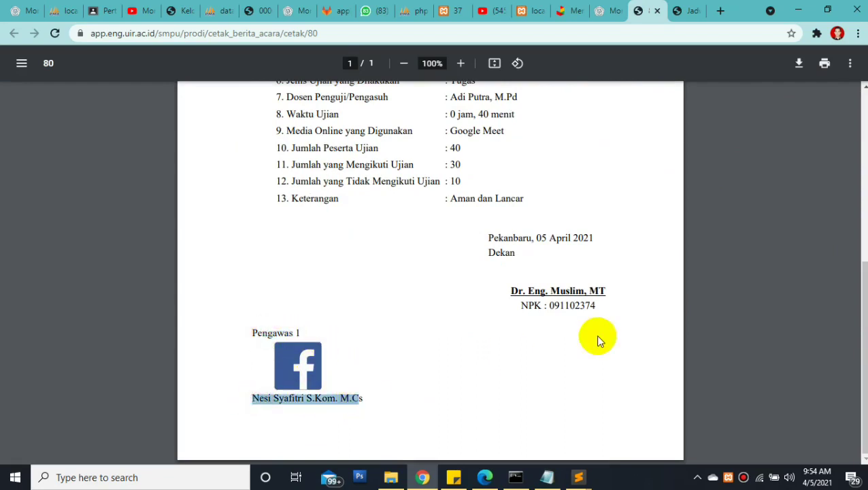
{"action": "left_click", "coordinate": [324, 382]}
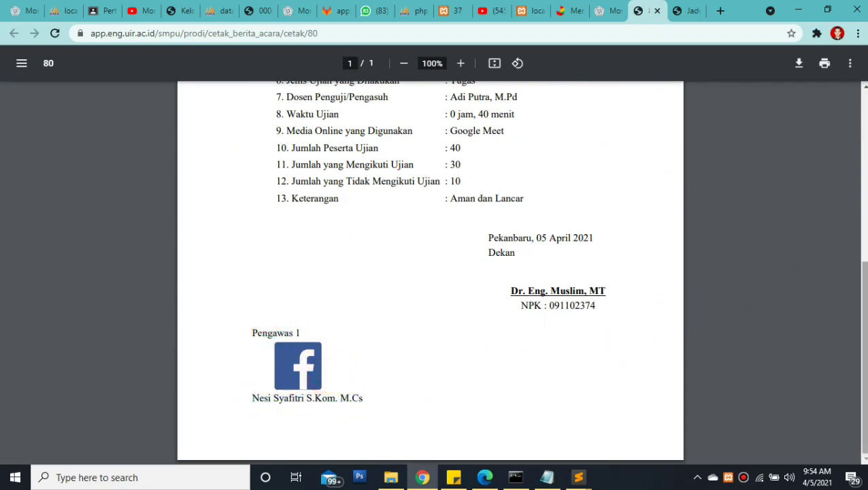
{"action": "scroll", "coordinate": [845, 165], "scroll_direction": "up", "scroll_amount": 5}
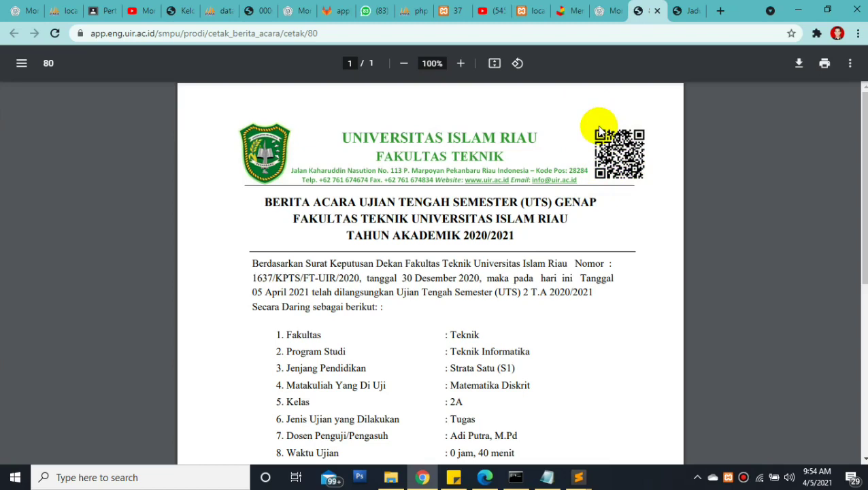
Select the report's web address, then return to the Berita Acara list tab
{"action": "left_click", "coordinate": [317, 34]}
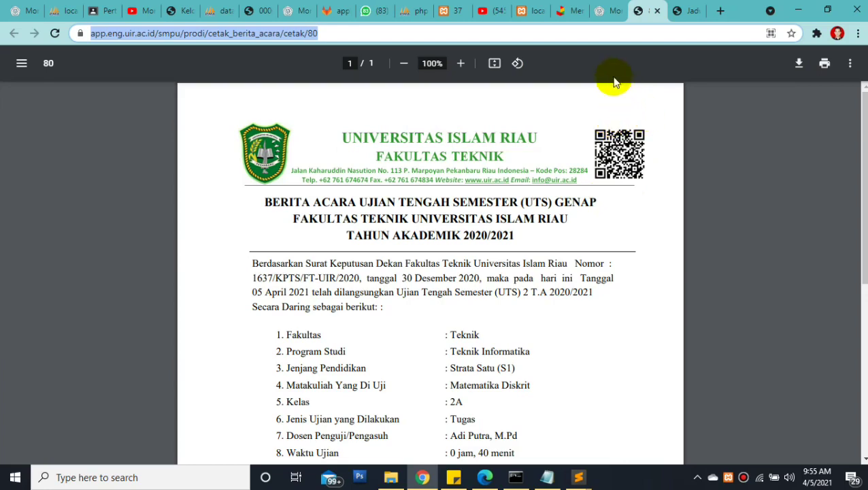
{"action": "left_click", "coordinate": [605, 14]}
{"action": "left_click", "coordinate": [639, 14]}
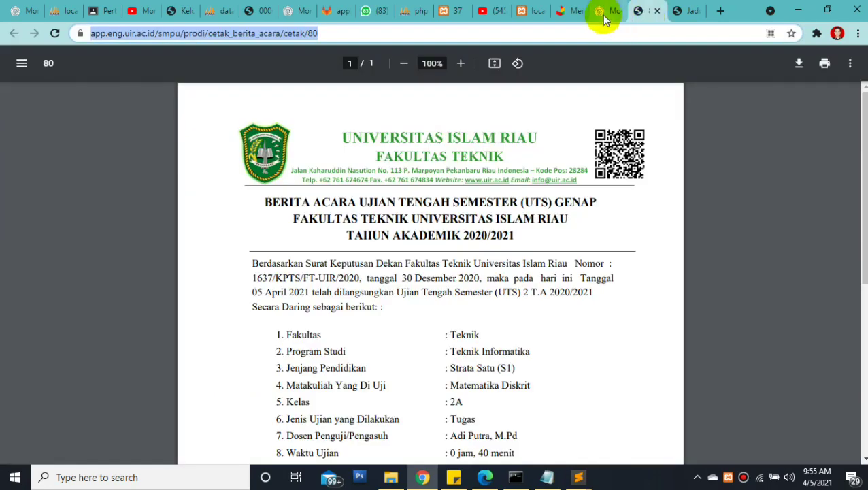
{"action": "left_click", "coordinate": [604, 17]}
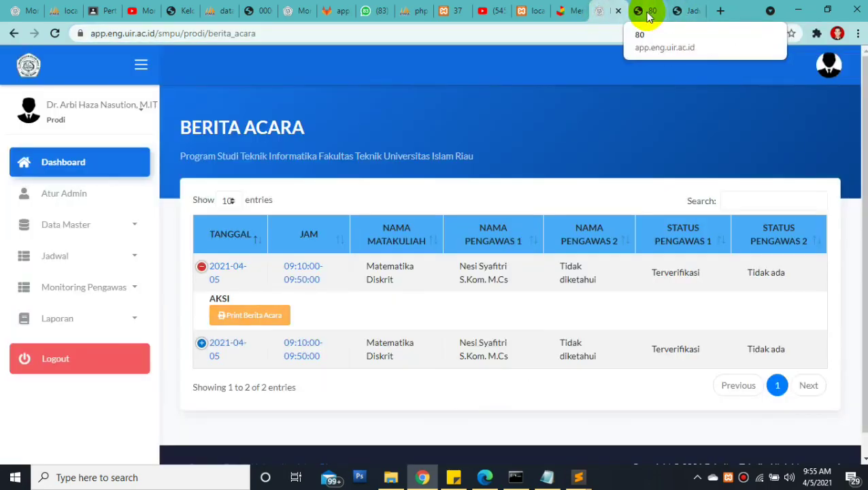
{"action": "left_click", "coordinate": [649, 17]}
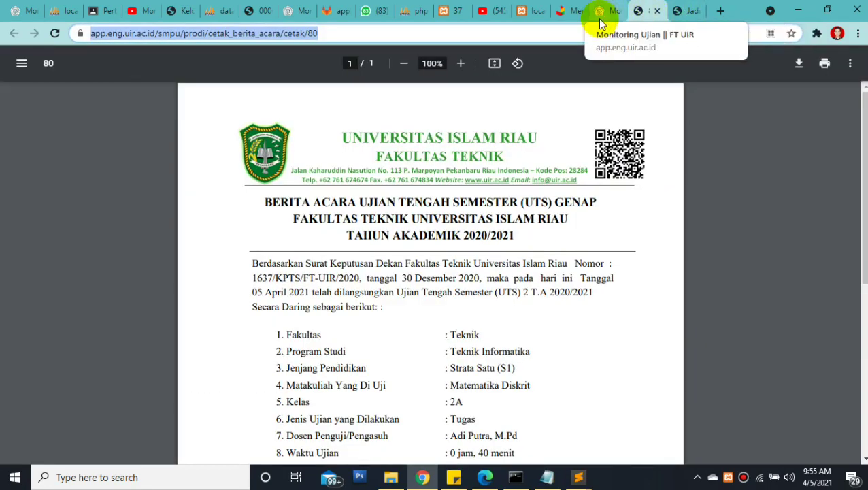
{"action": "left_click", "coordinate": [600, 16]}
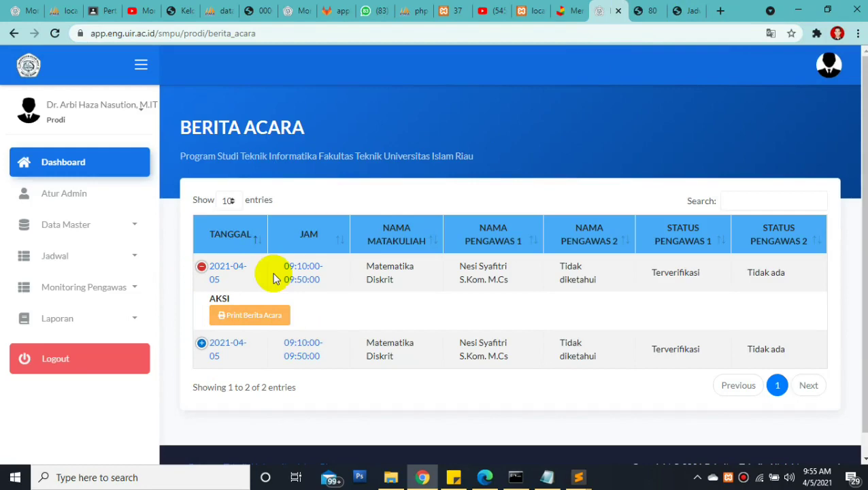
{"action": "left_click", "coordinate": [129, 319]}
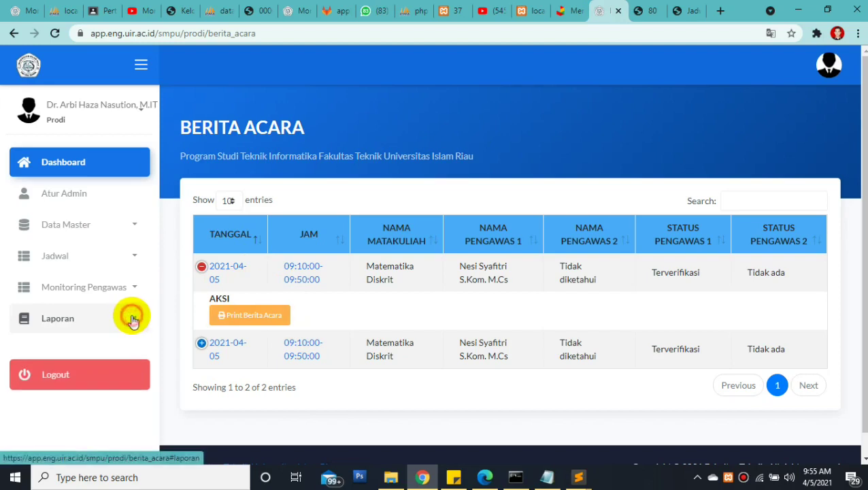
{"action": "left_click", "coordinate": [123, 325]}
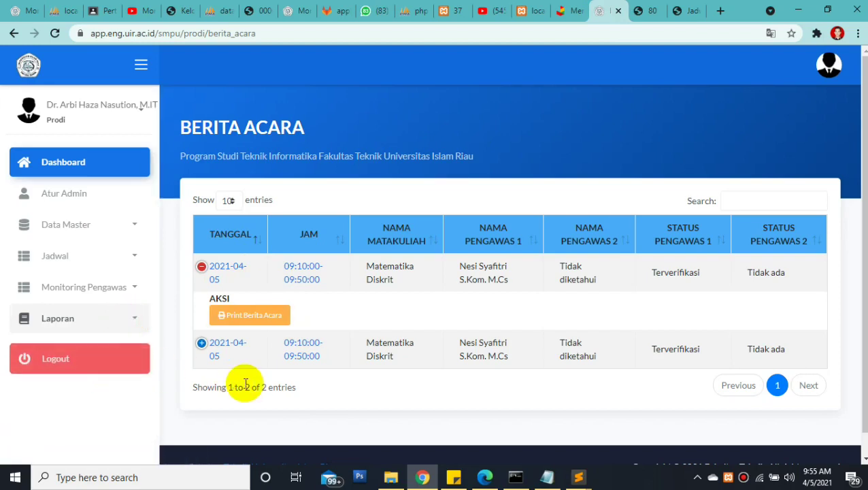